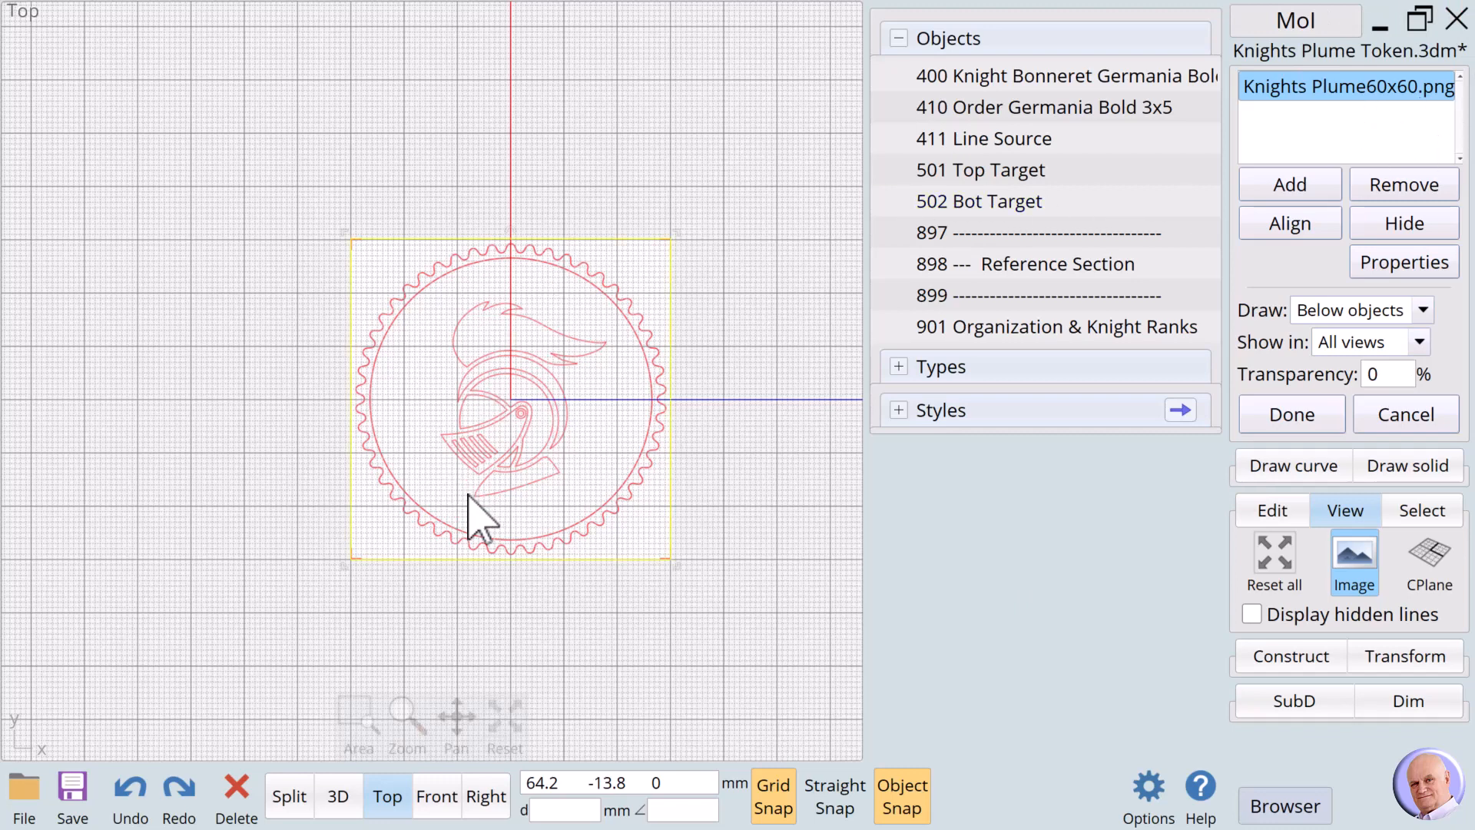
Finish placing the Knights Plume60x60.png reference image in the Top view, drawn below objects, and clear the selection.
click(725, 537)
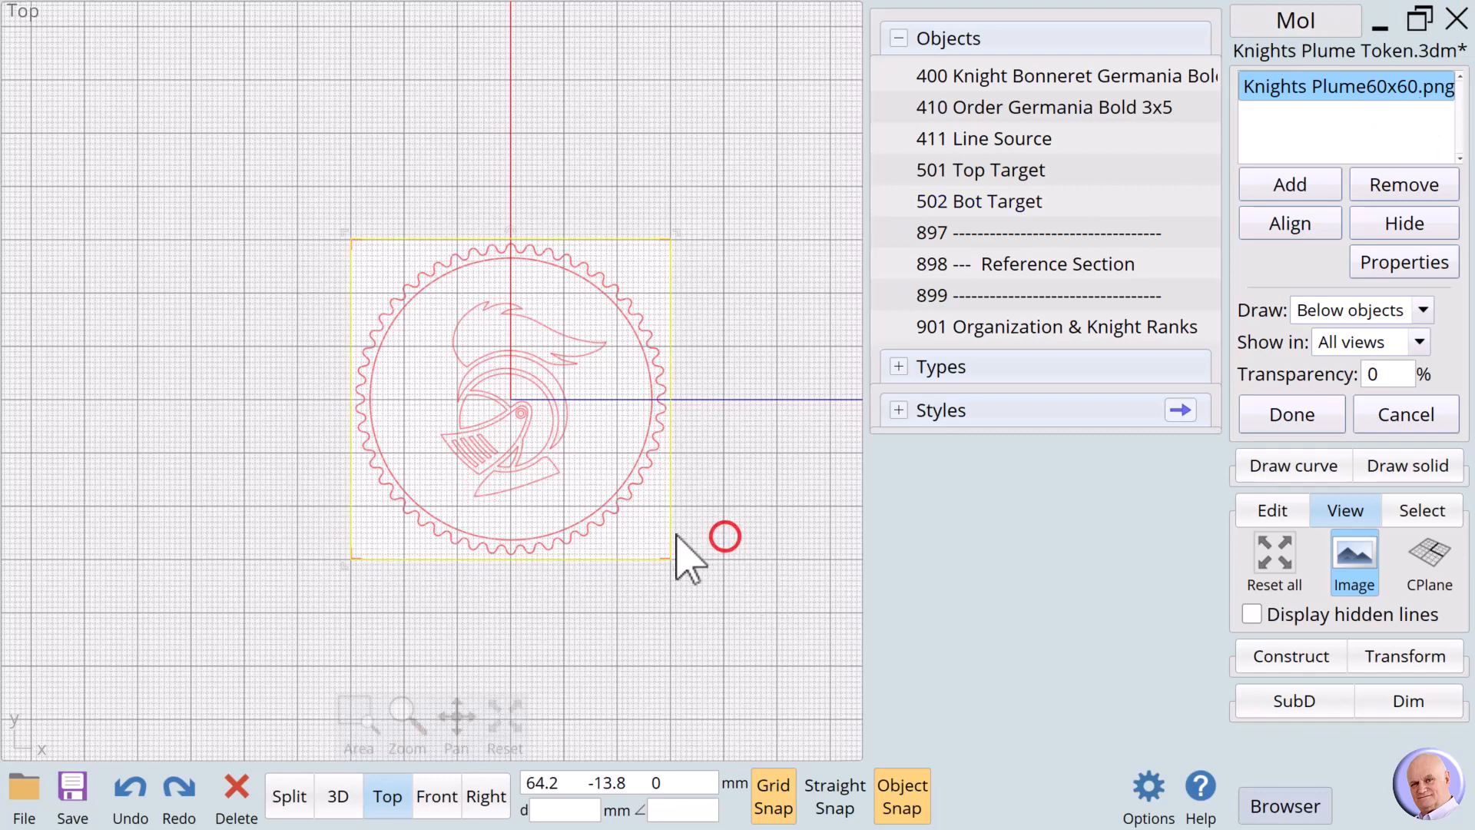
click(589, 513)
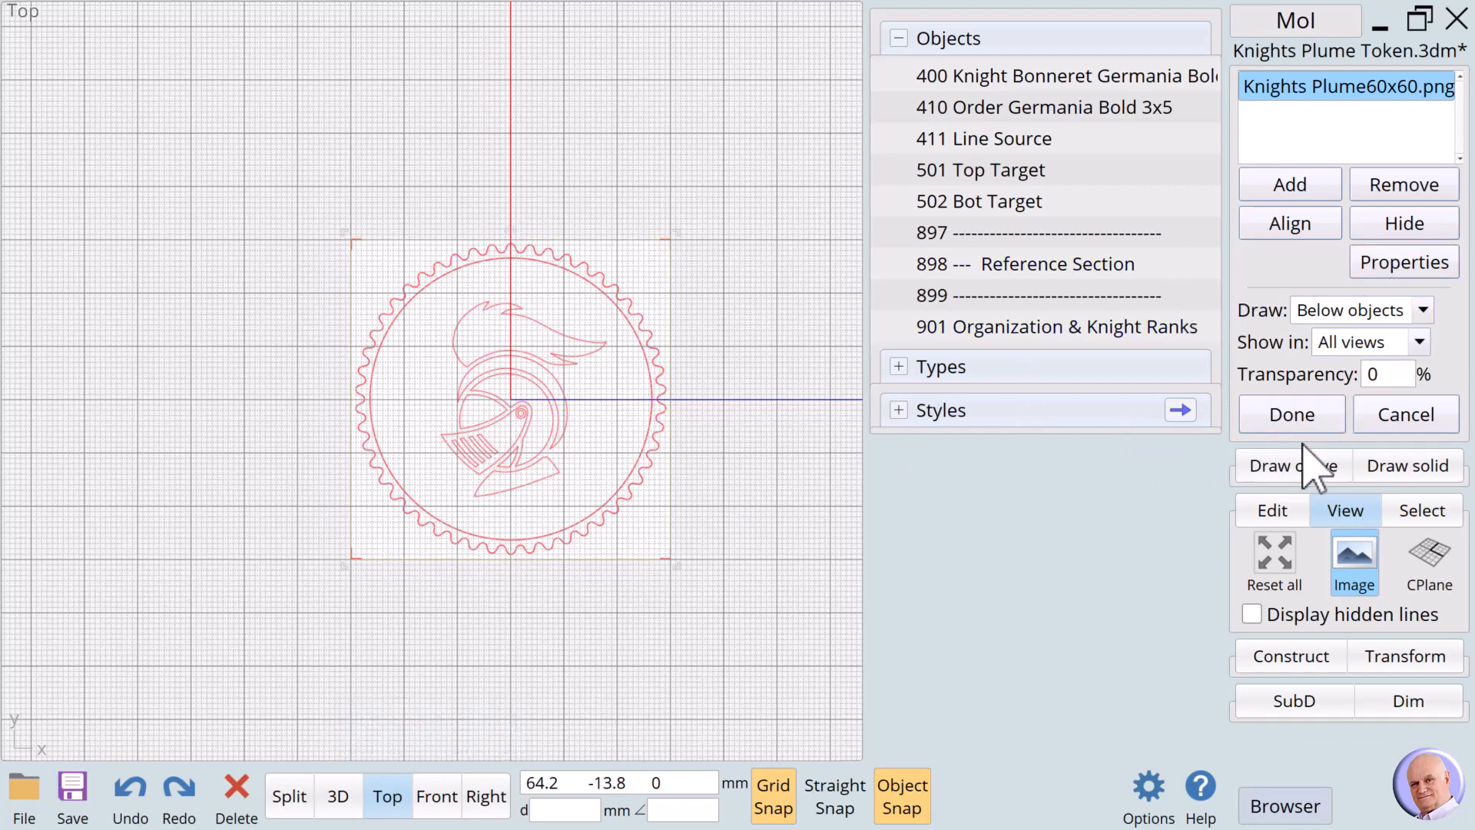
click(1299, 419)
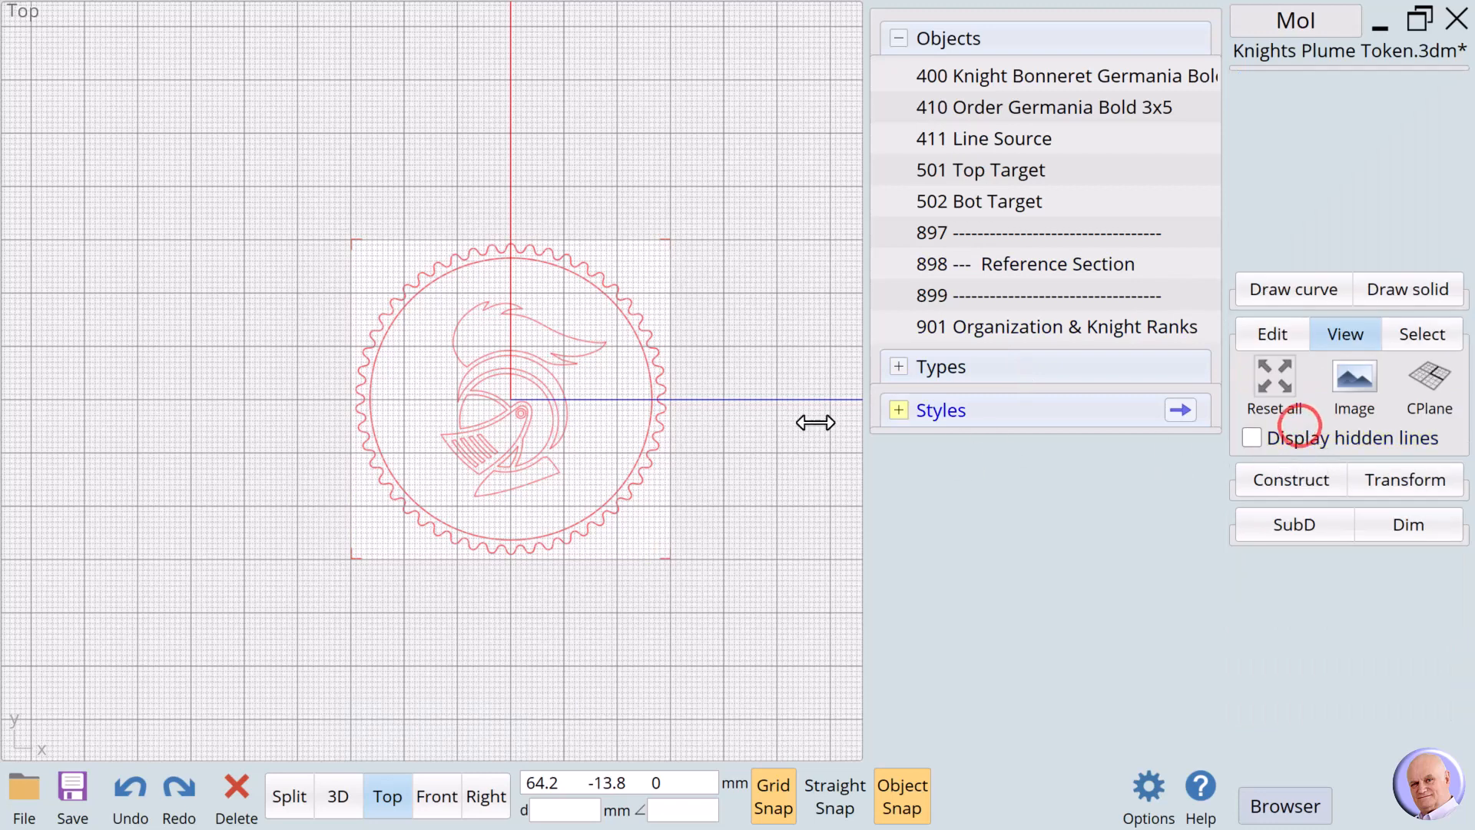
click(742, 418)
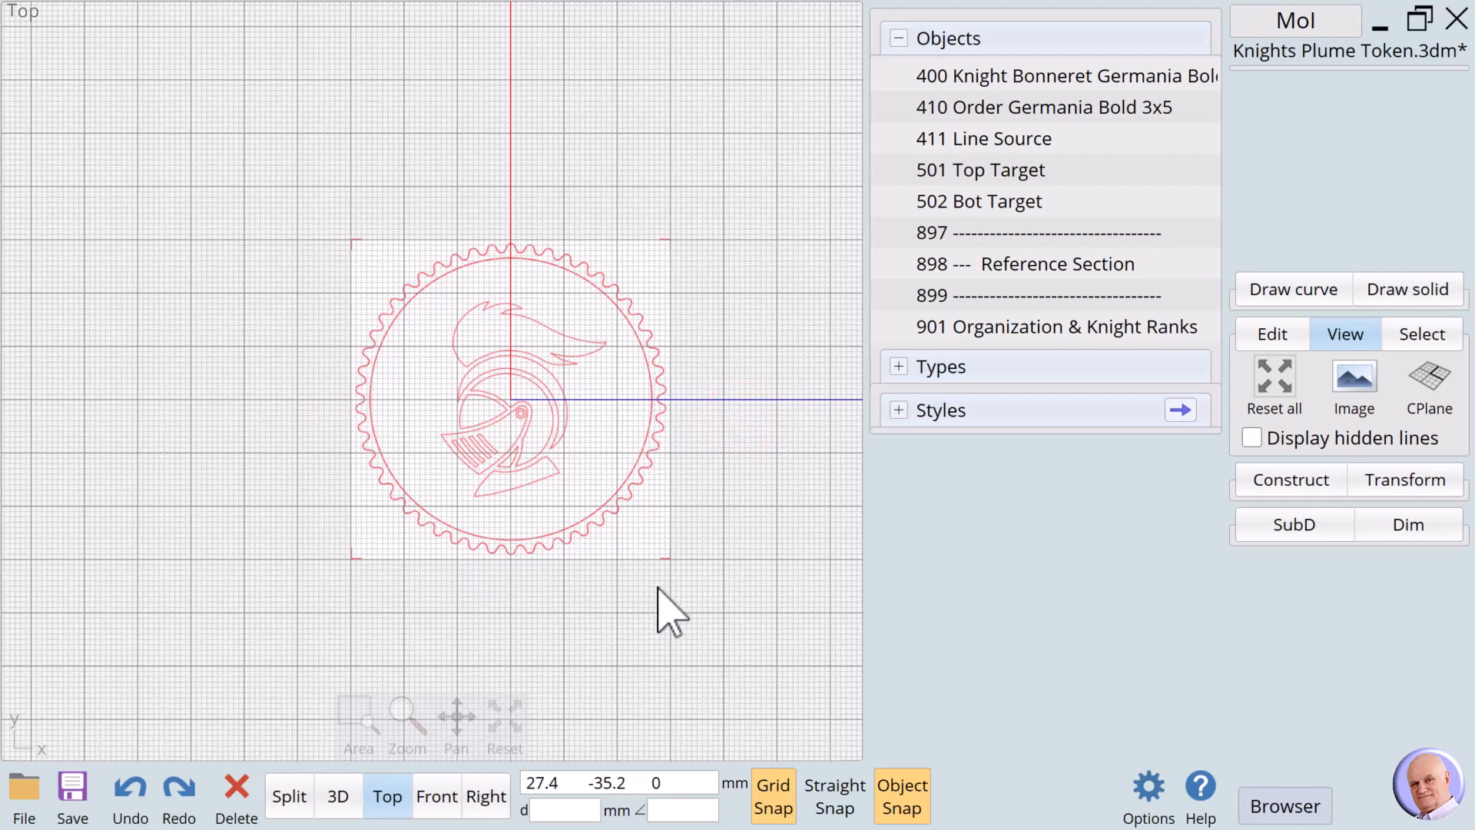
Draw a 53 mm diameter circle centred on the origin over the reference image's inner ring.
click(1269, 291)
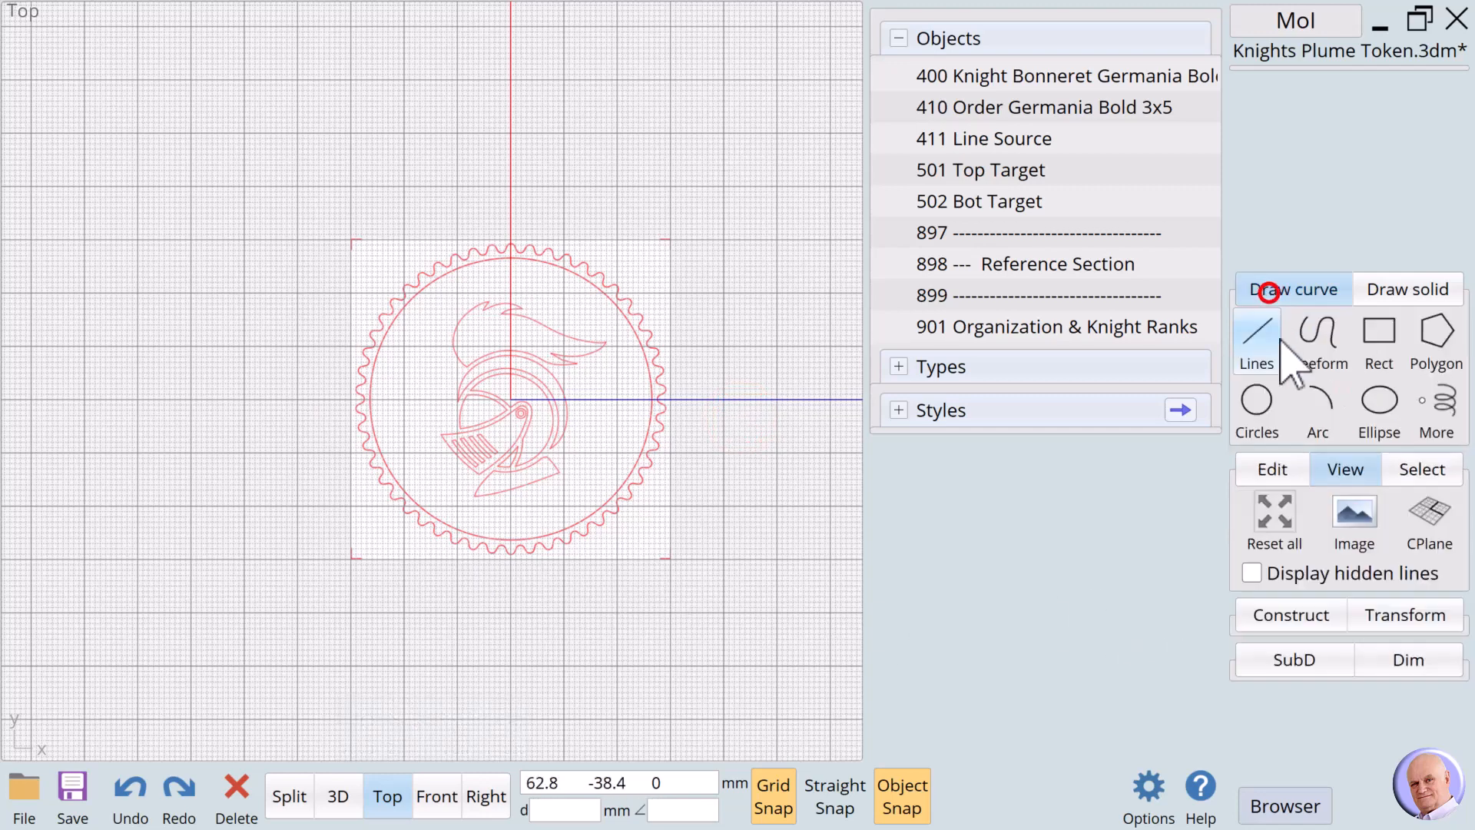
click(1272, 386)
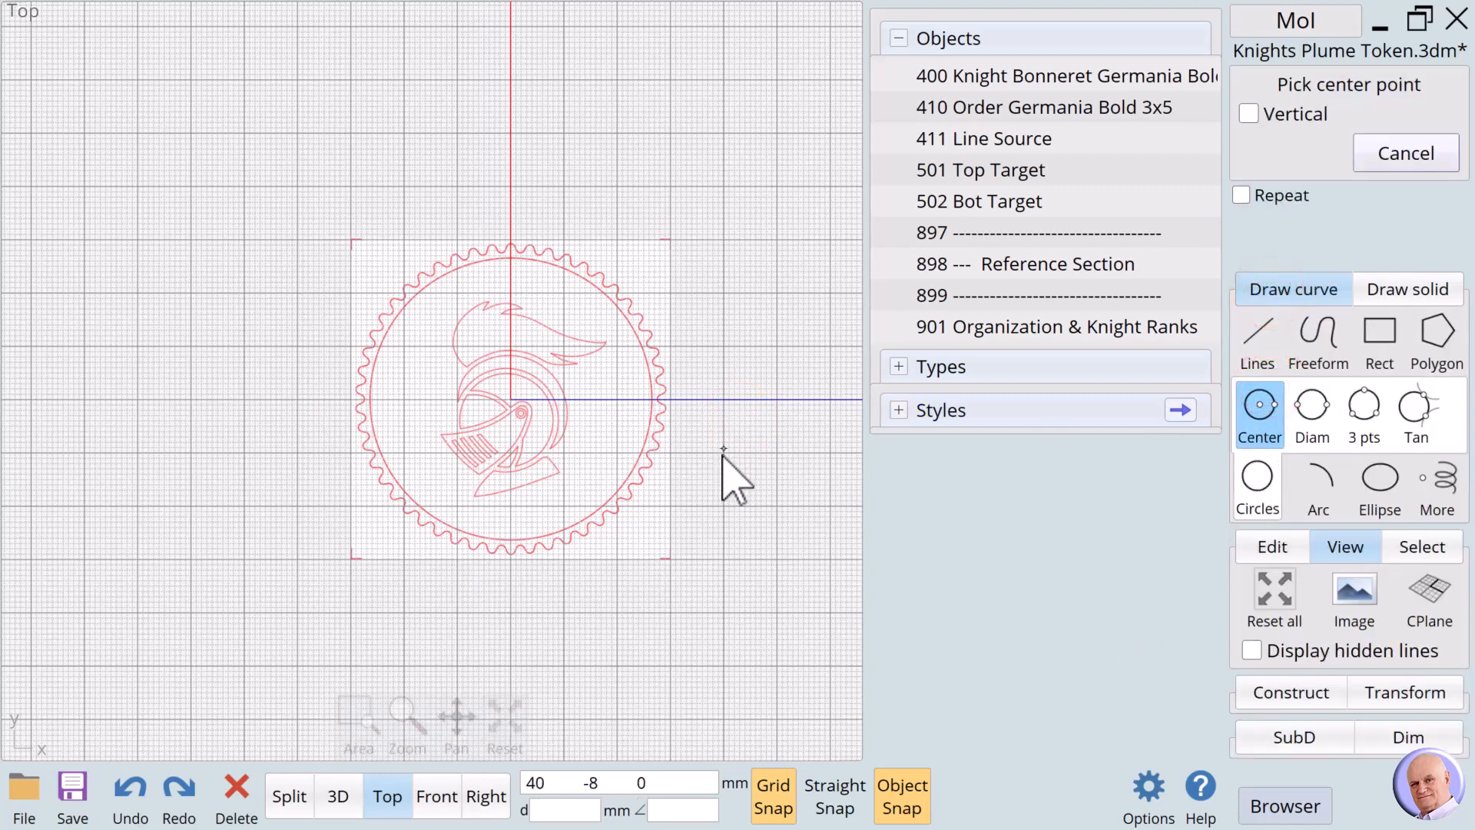
click(512, 400)
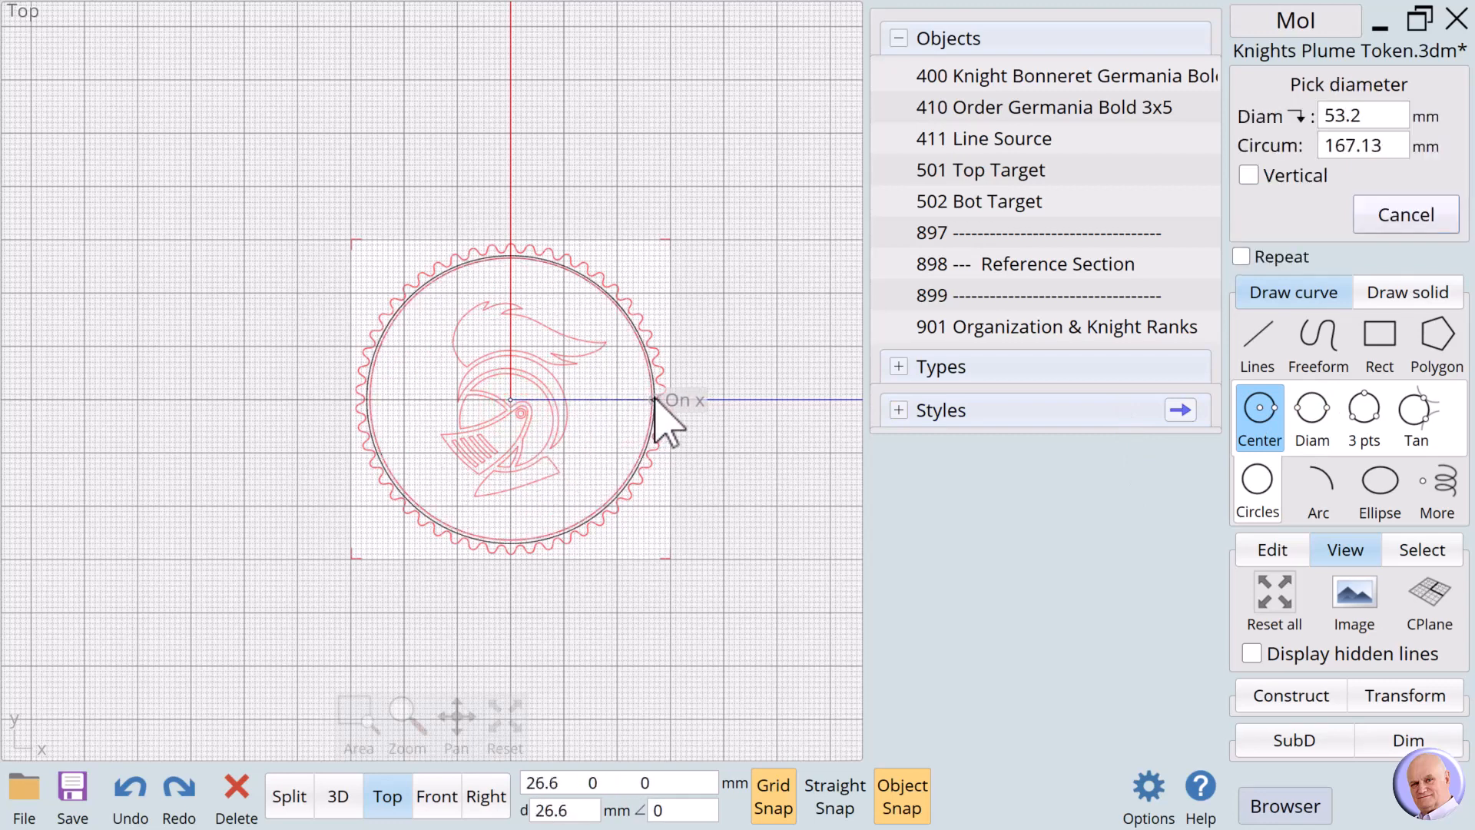
scroll(652, 400, up, 3)
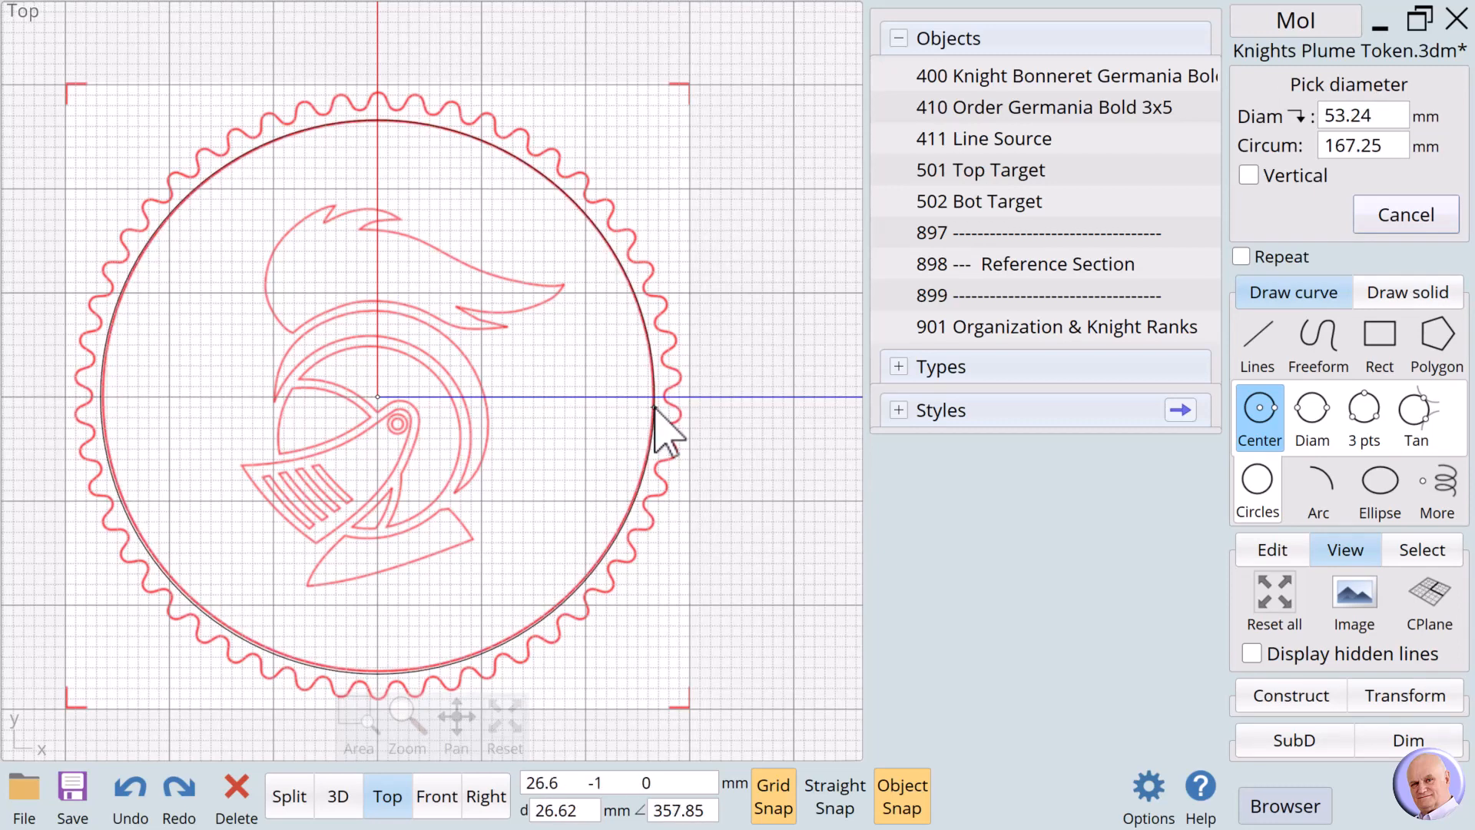
click(1349, 116)
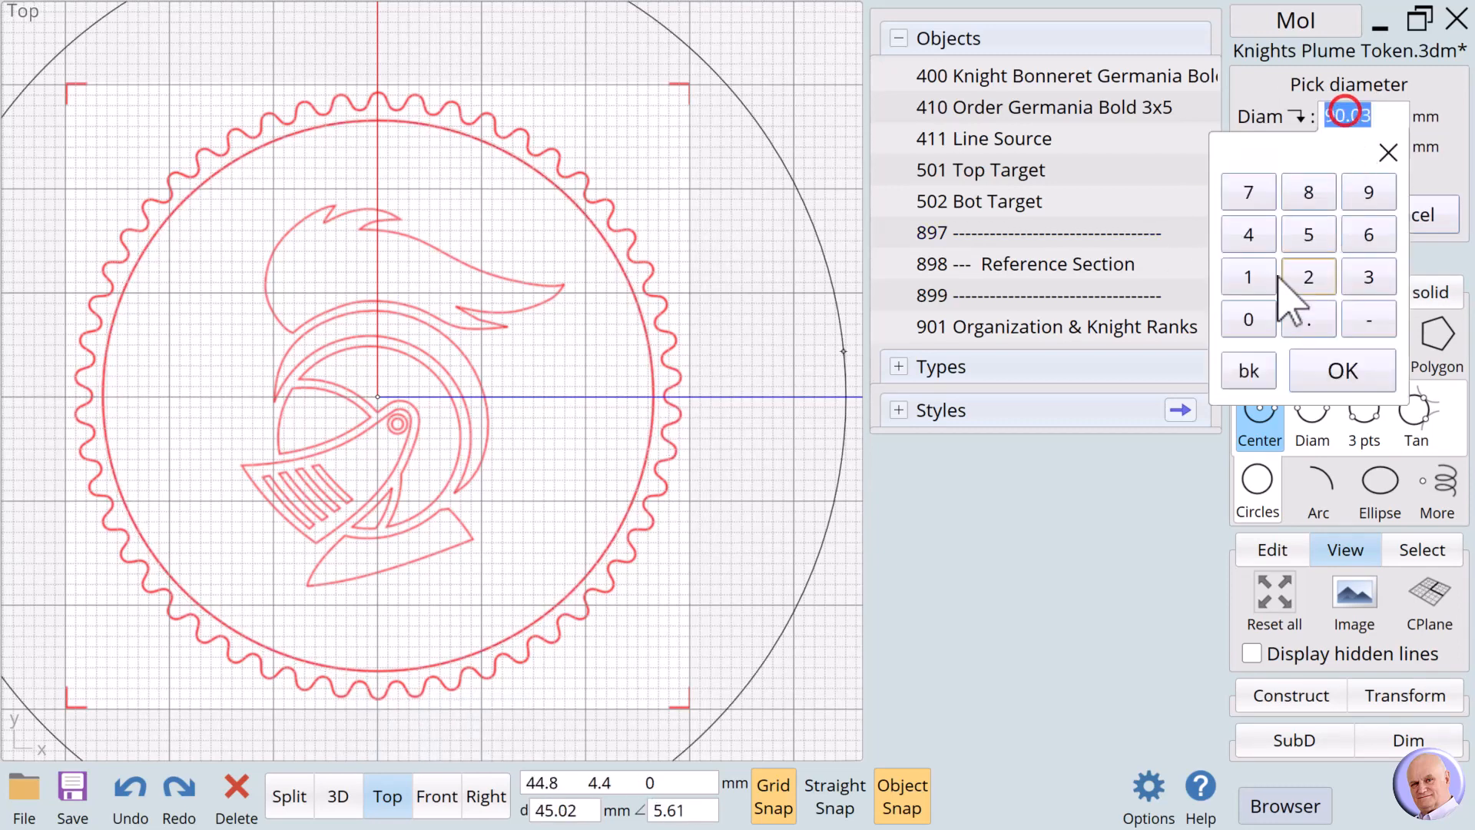
click(1314, 234)
click(1370, 270)
click(1341, 371)
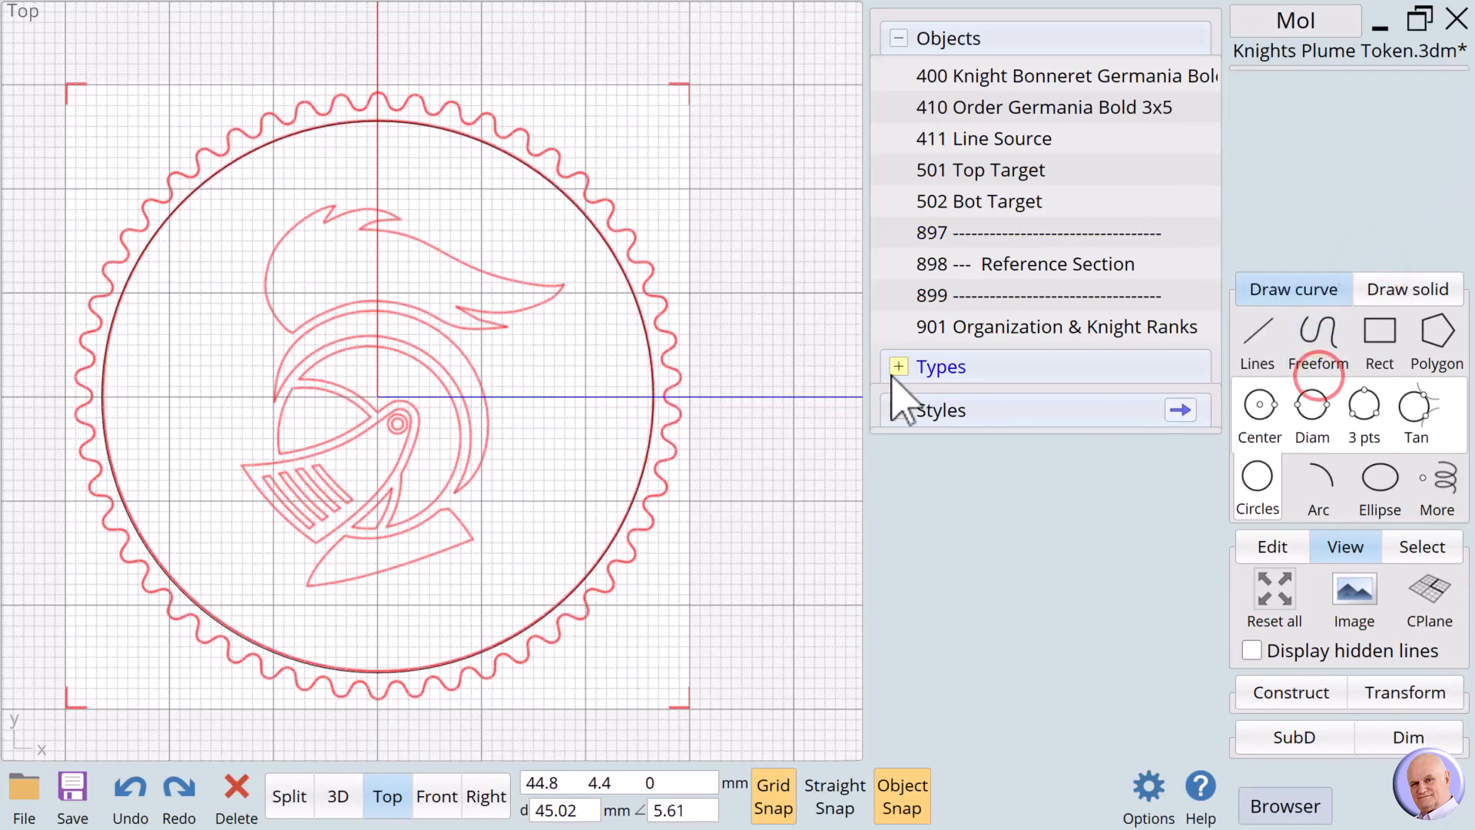
click(733, 369)
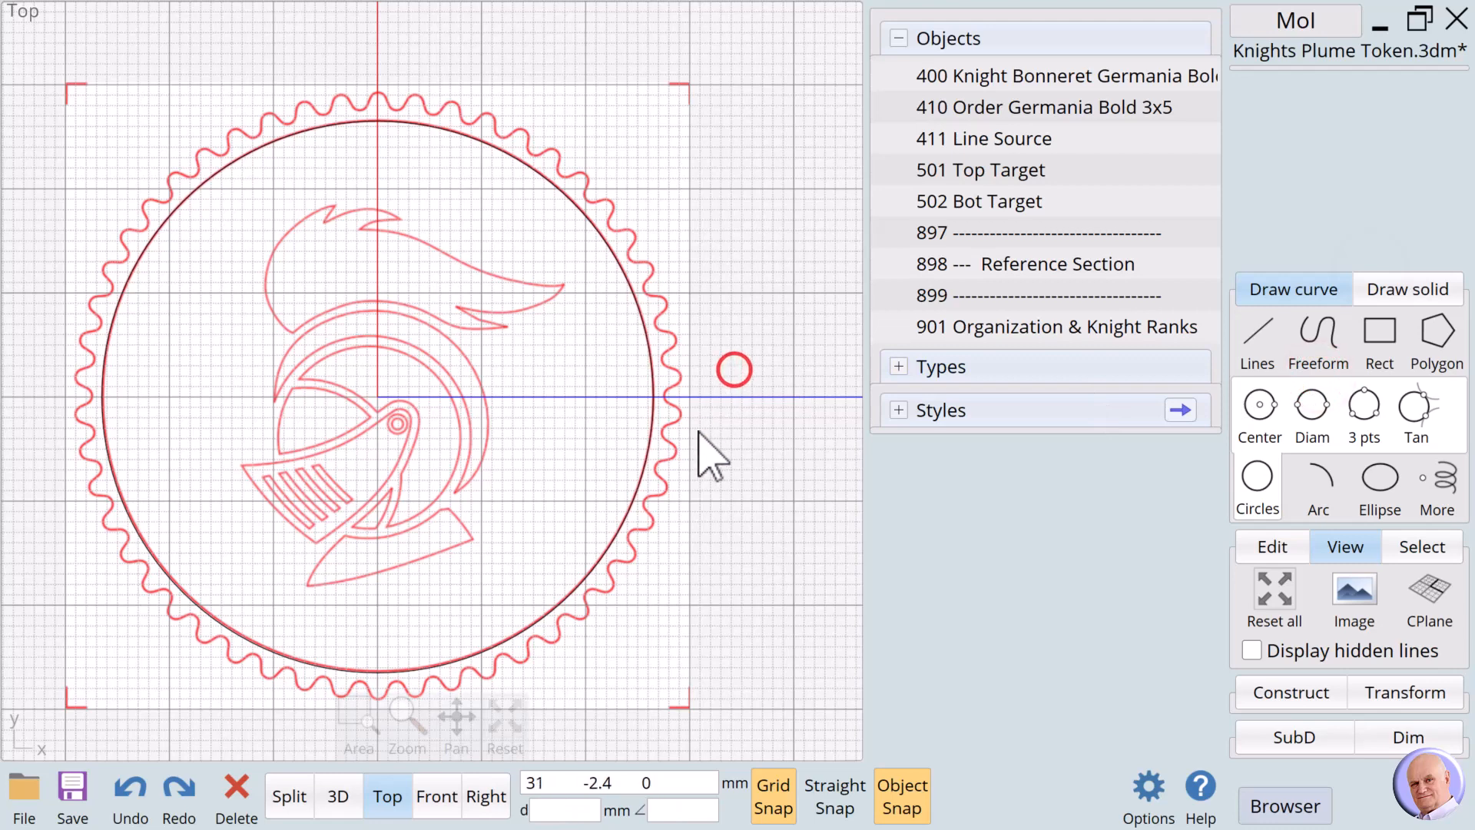
Offset the 53 mm circle outward by a distance of 2 mm, then clear the selection.
click(651, 432)
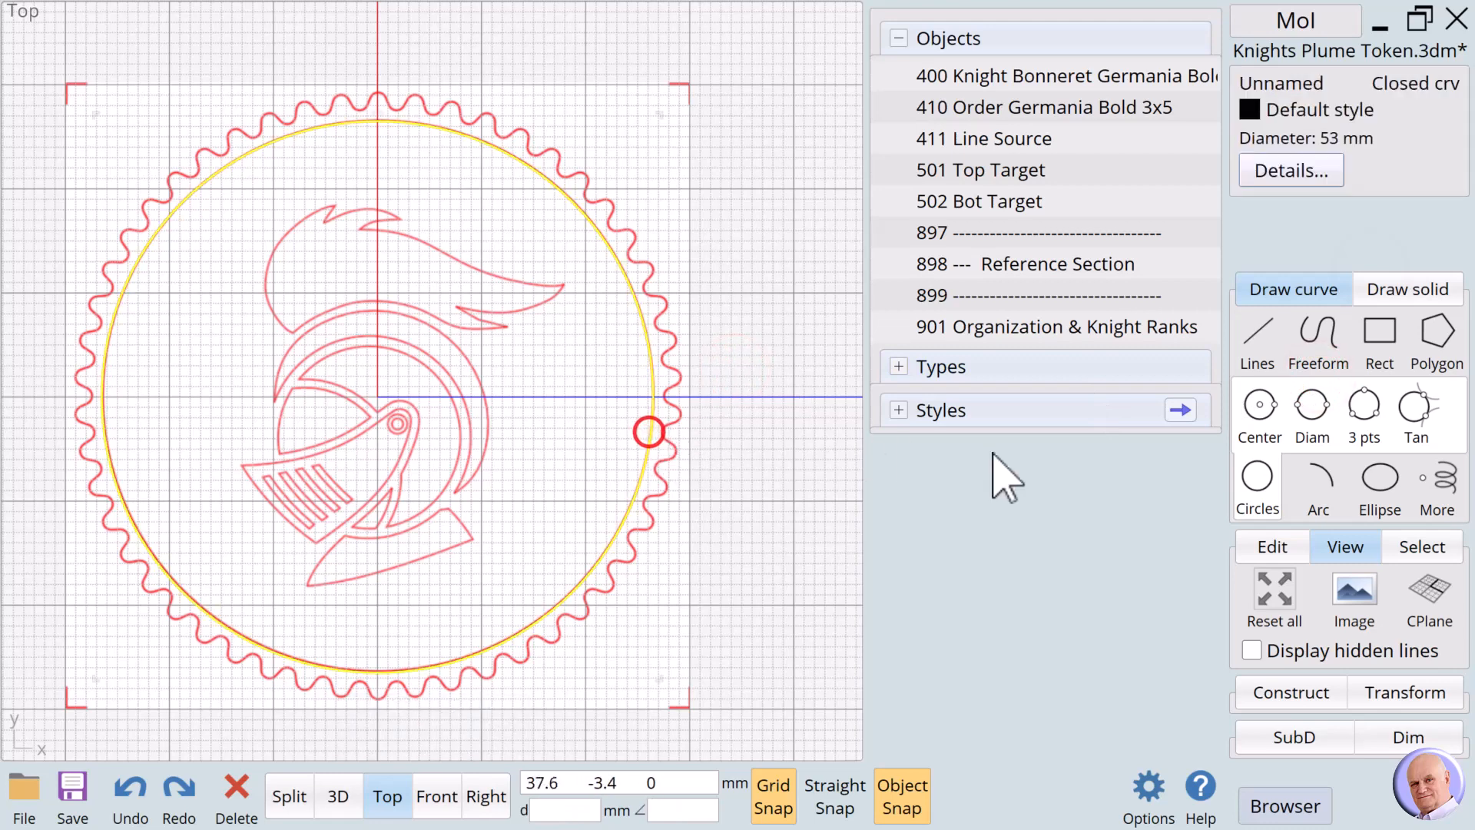
click(1269, 691)
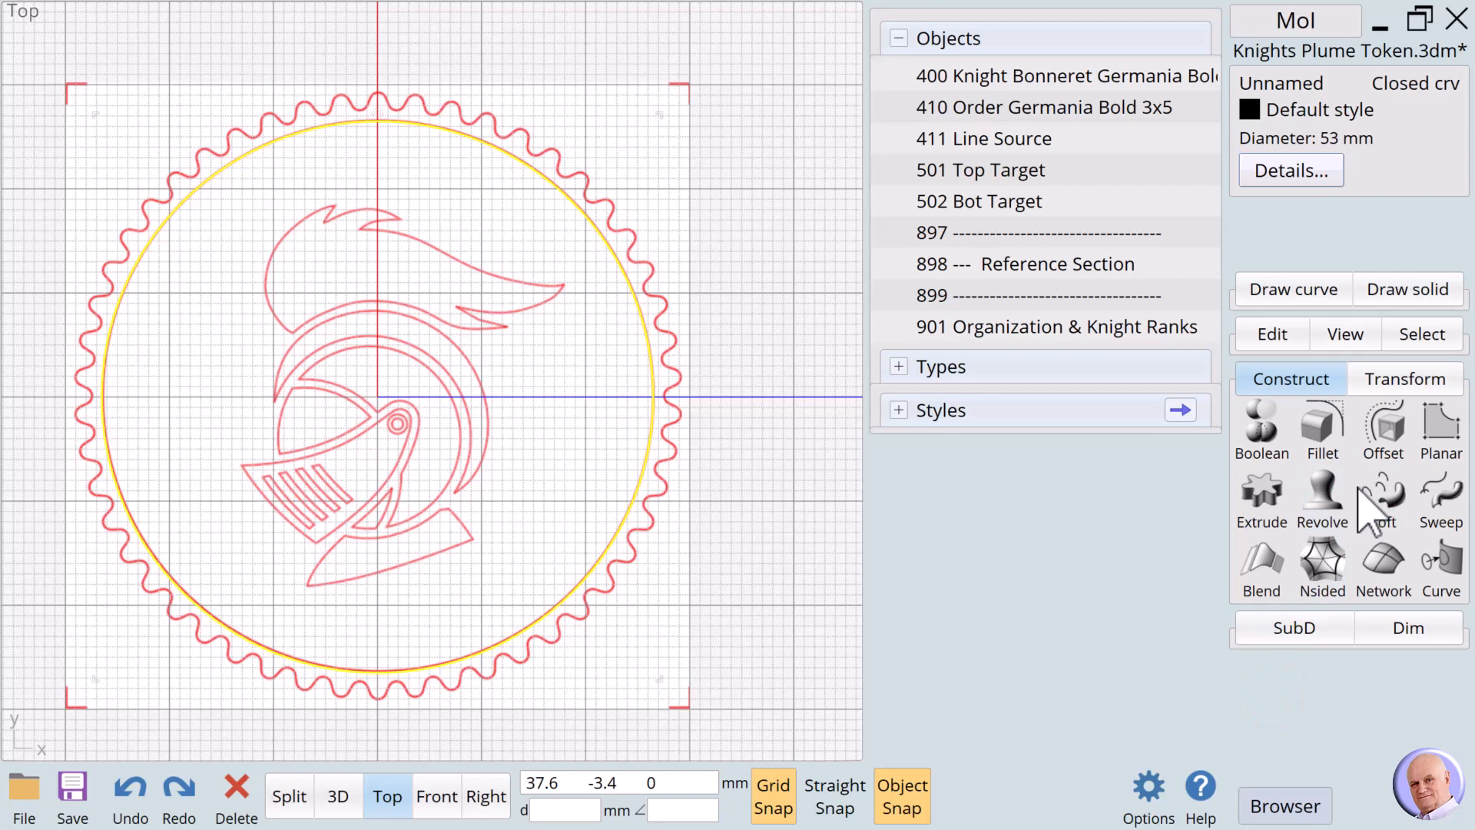
click(1376, 427)
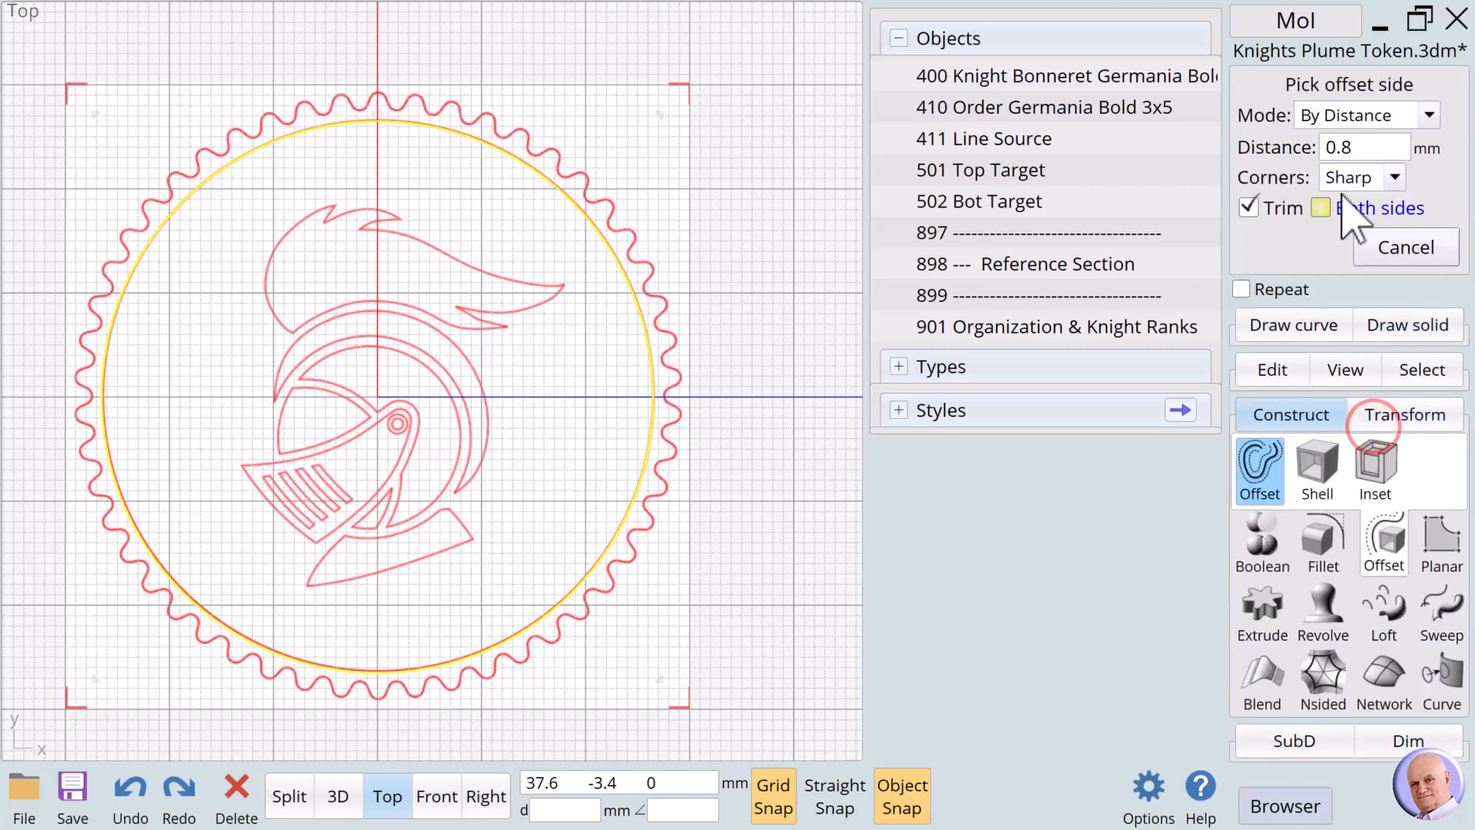
click(1350, 147)
click(1310, 309)
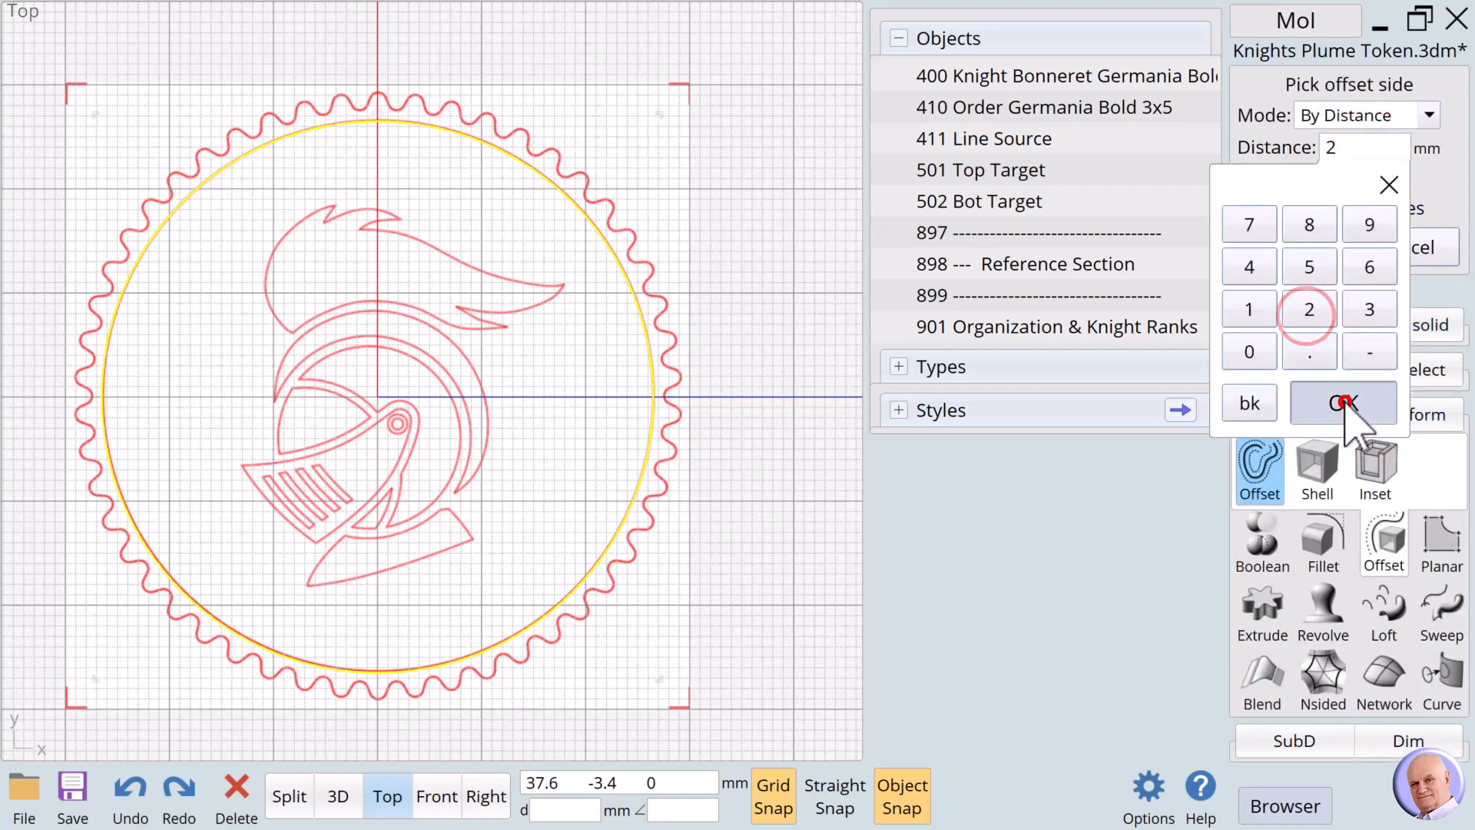
click(1343, 401)
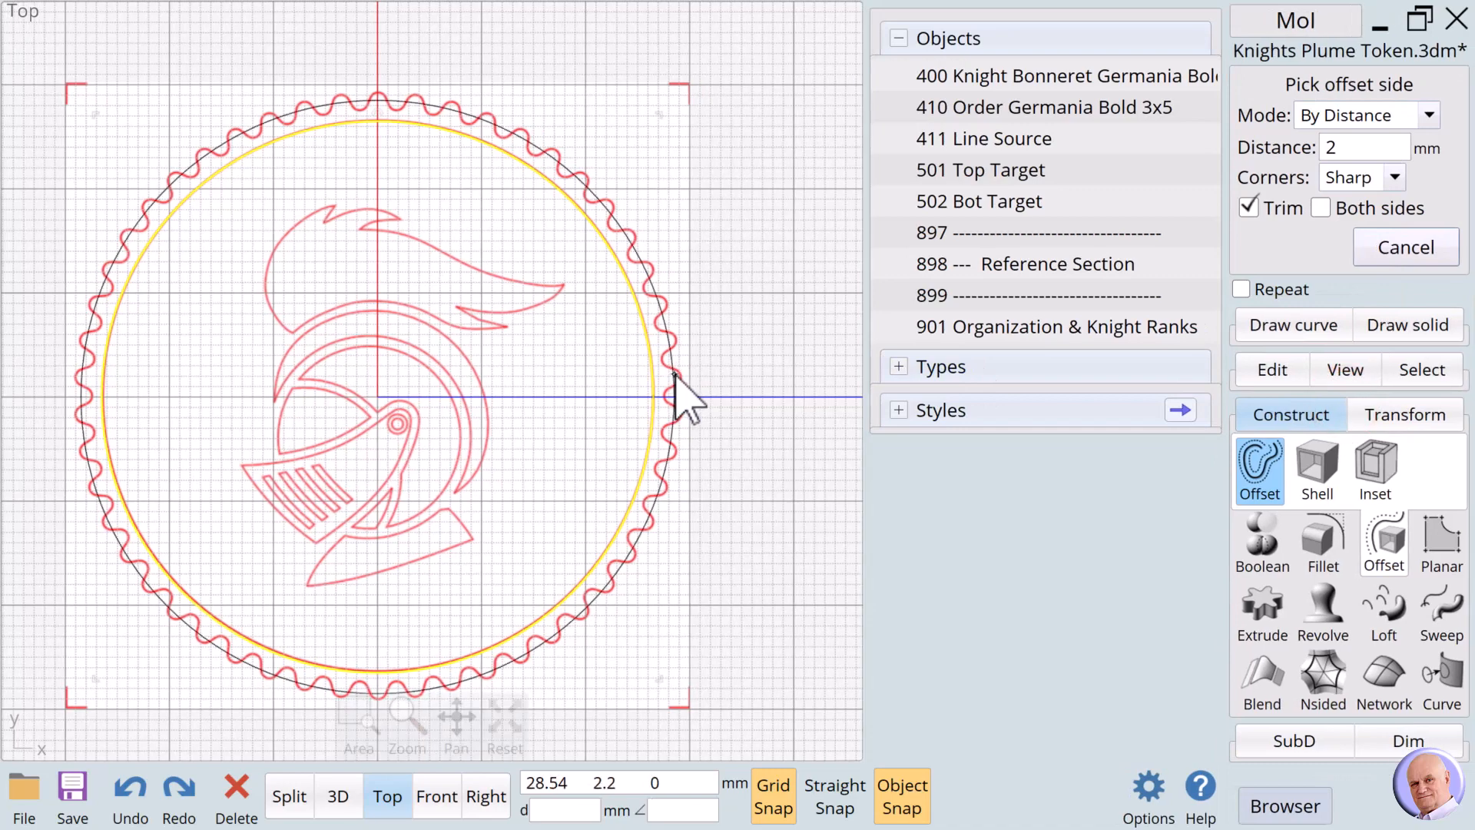
click(675, 374)
click(736, 361)
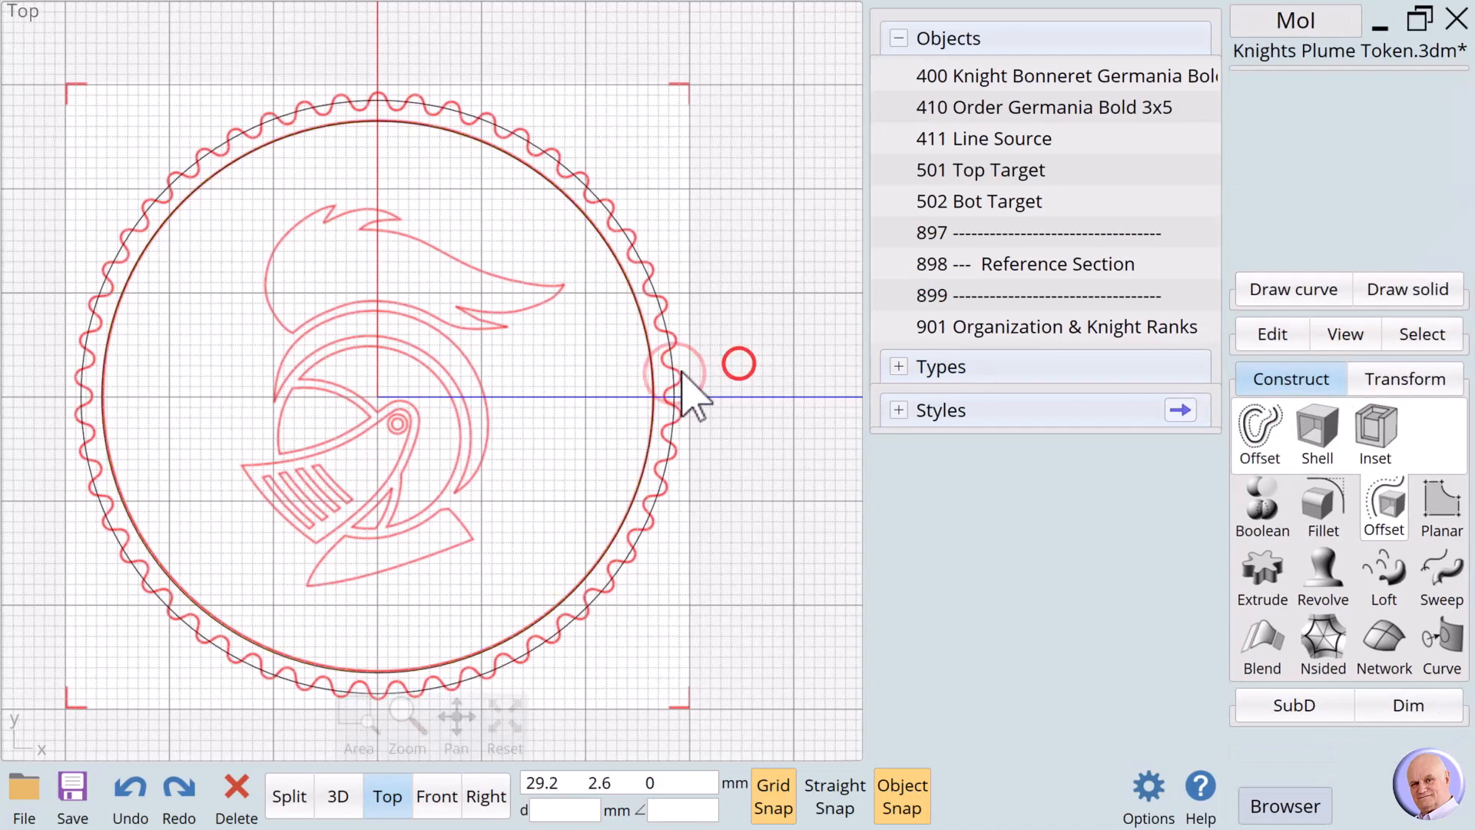
Offset the new middle circle outward by the same 2 mm distance and leave all circles unselected.
click(670, 361)
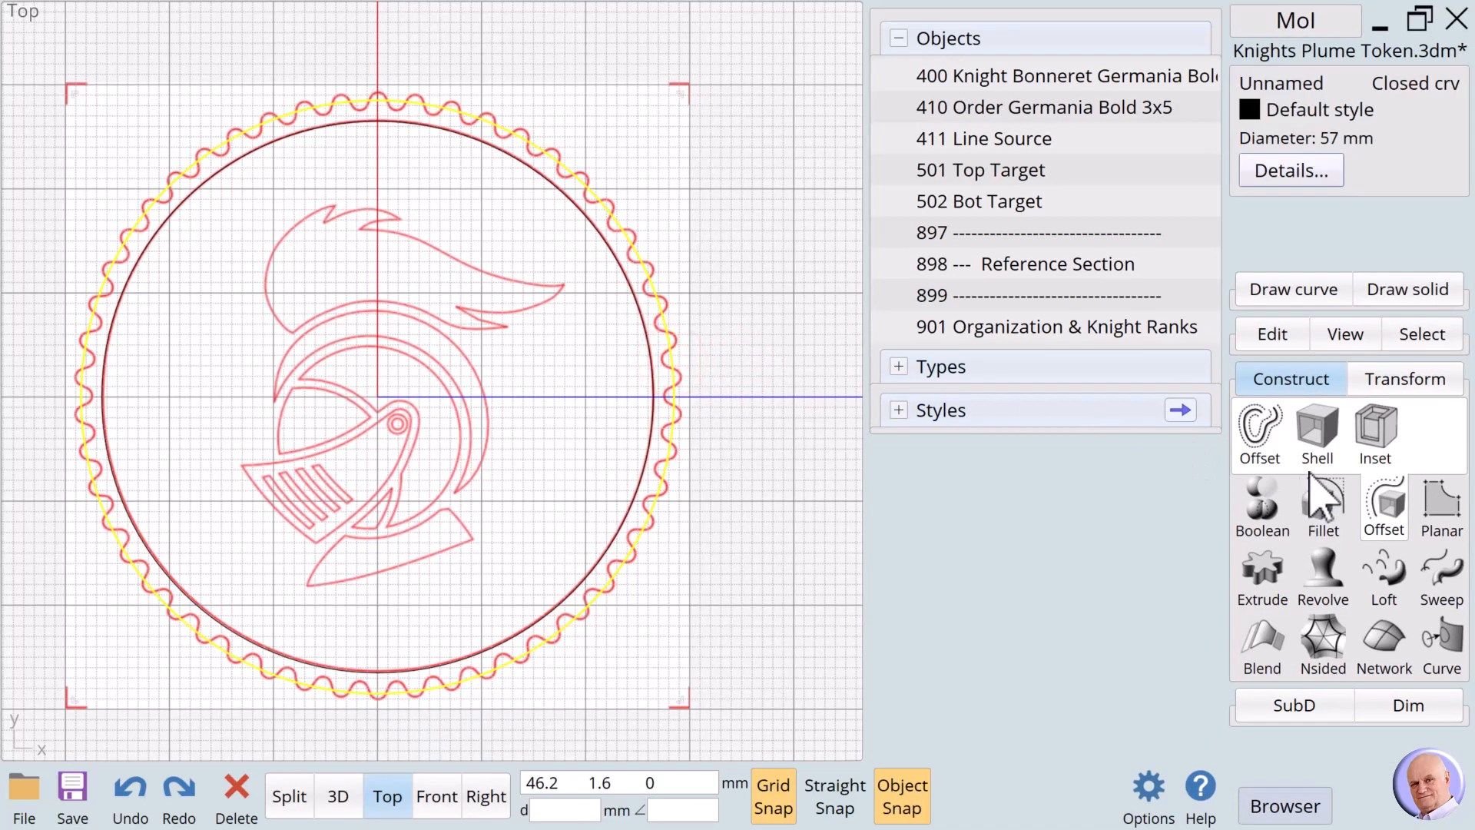
click(1260, 432)
click(727, 359)
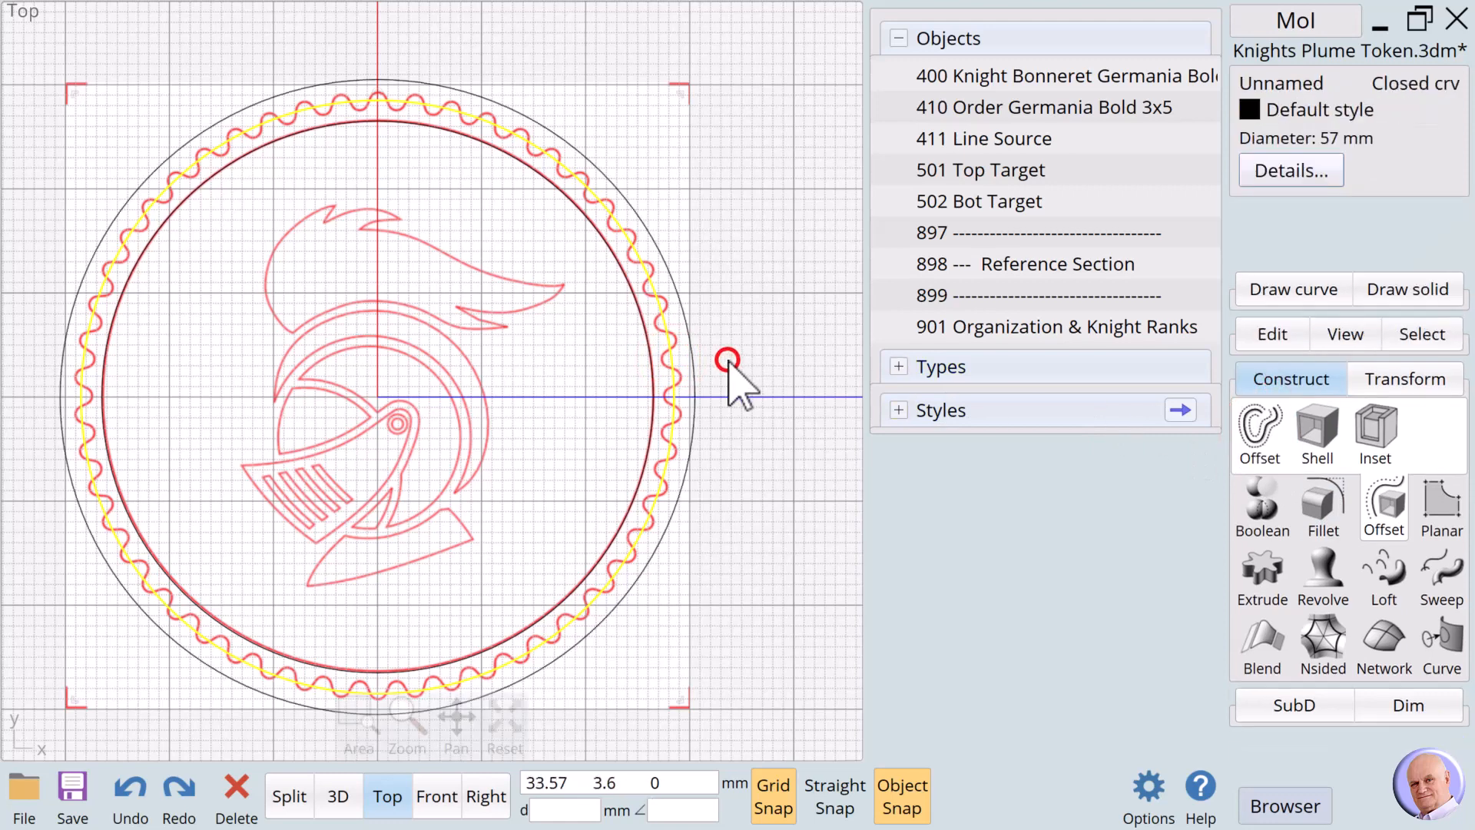
click(759, 358)
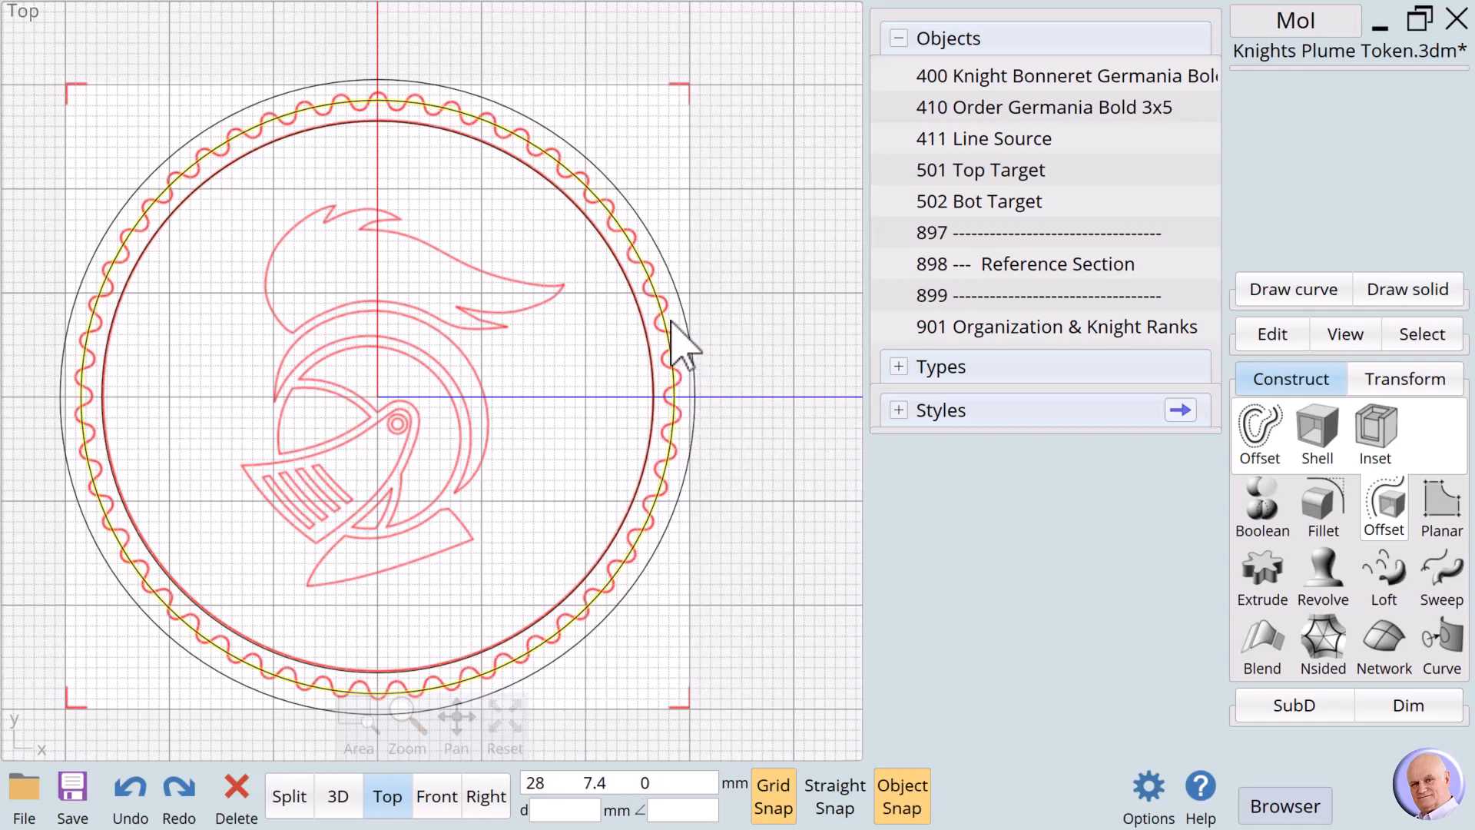
click(814, 495)
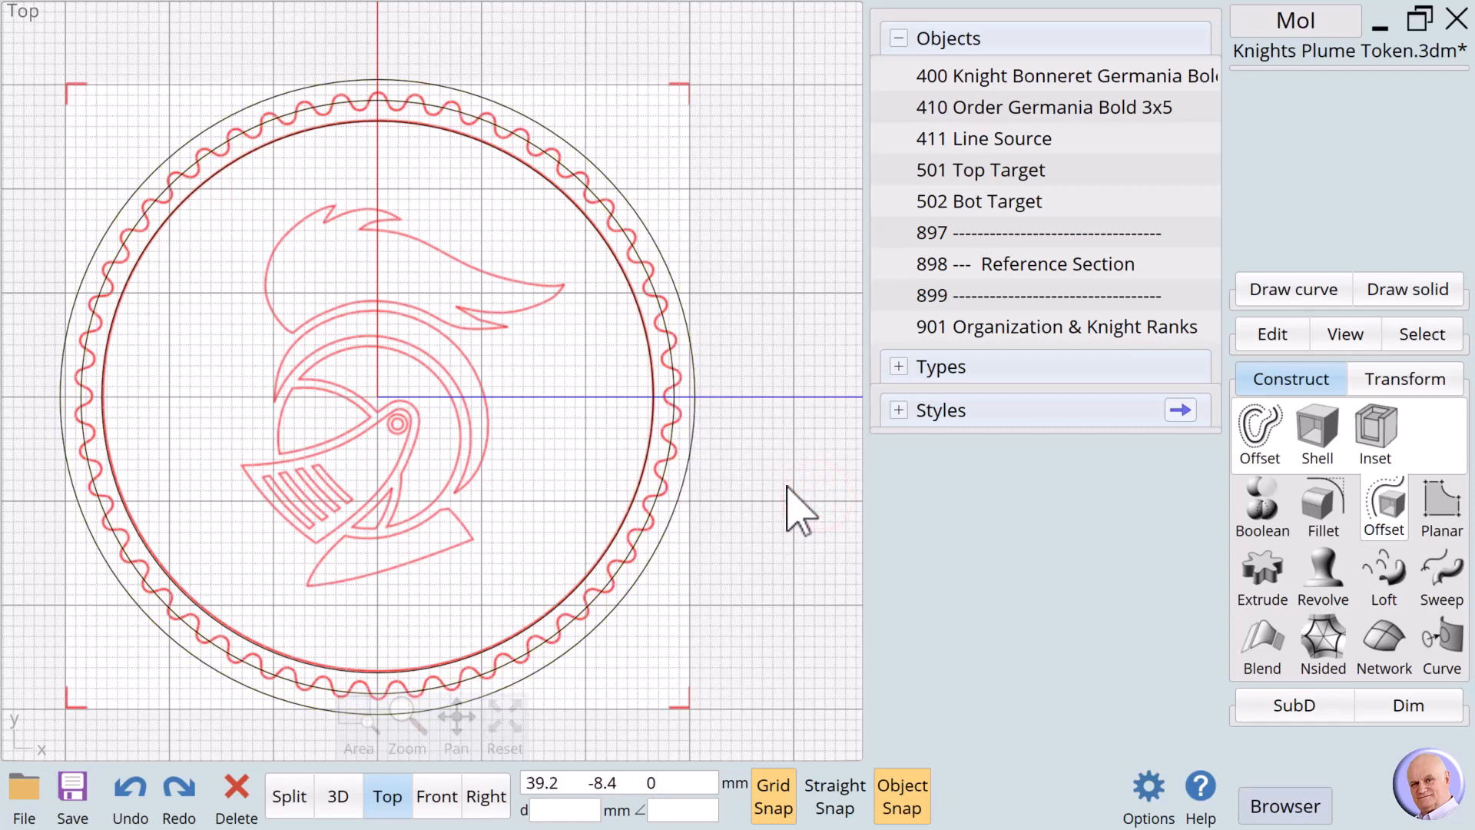
click(637, 497)
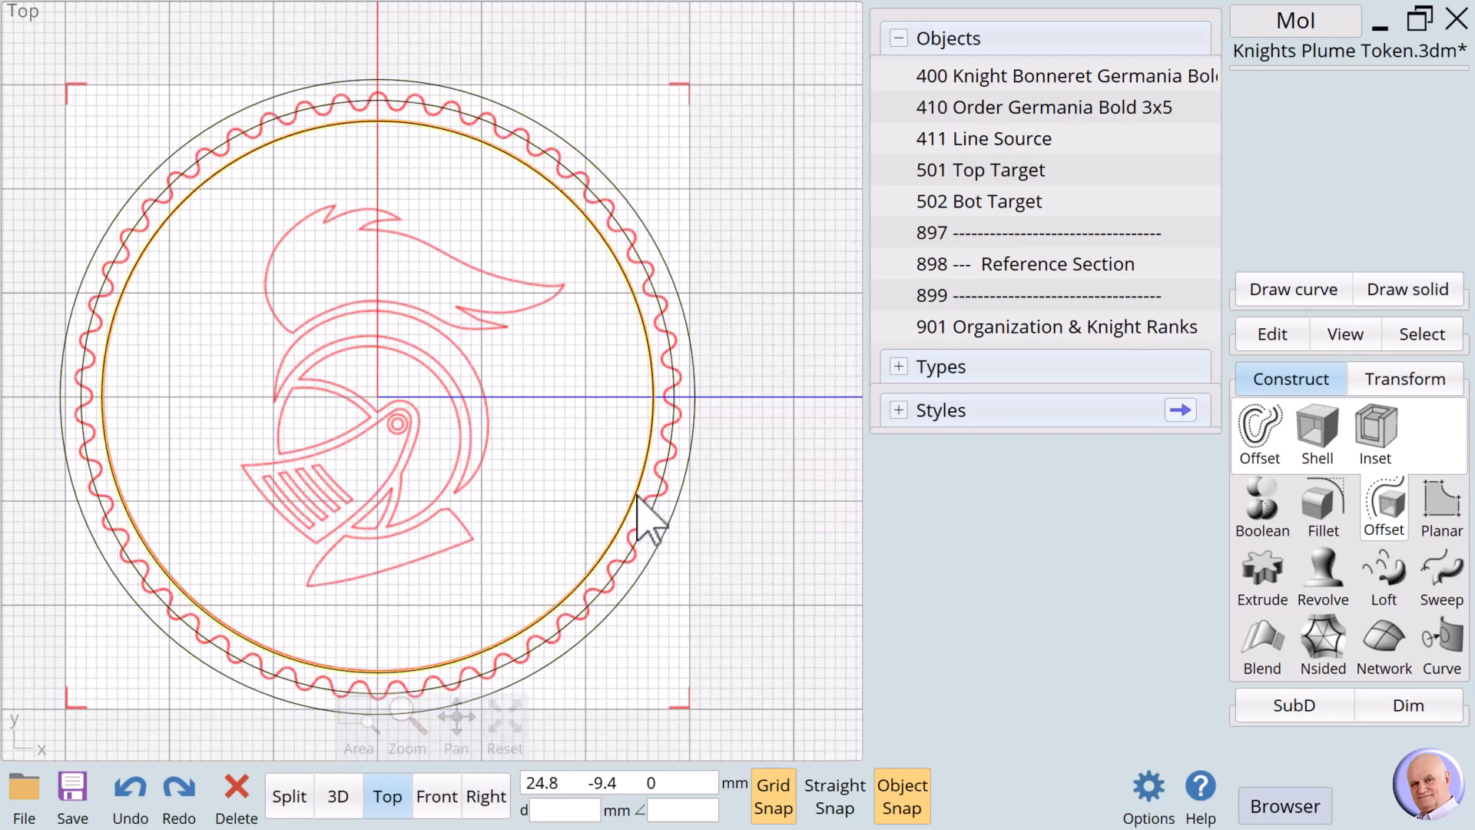
click(747, 547)
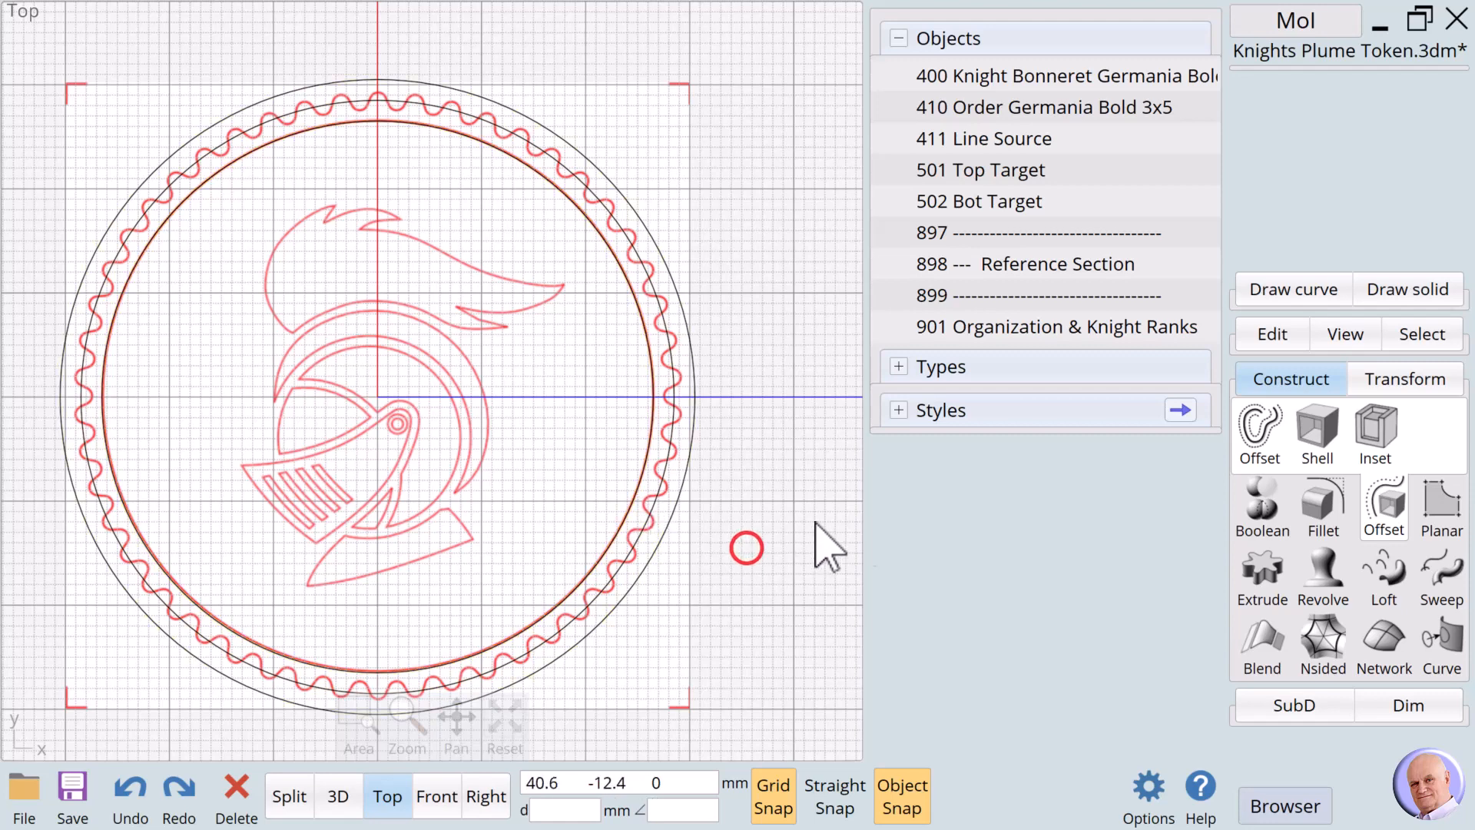
Draw a custom 50-sided star centred on the origin, with its points set on the inner and outer circles along the x axis.
click(1276, 289)
click(1431, 327)
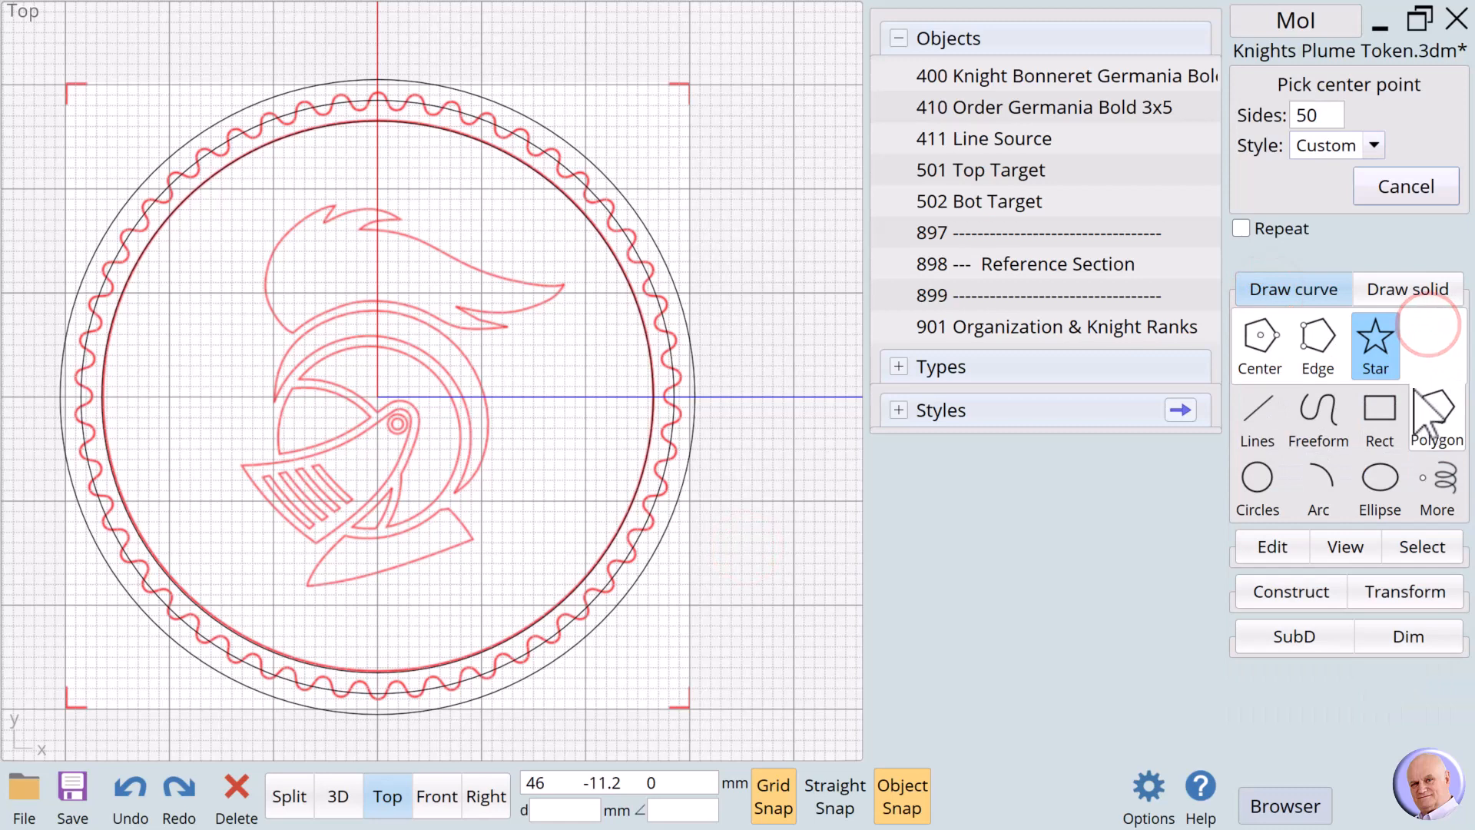
click(1324, 107)
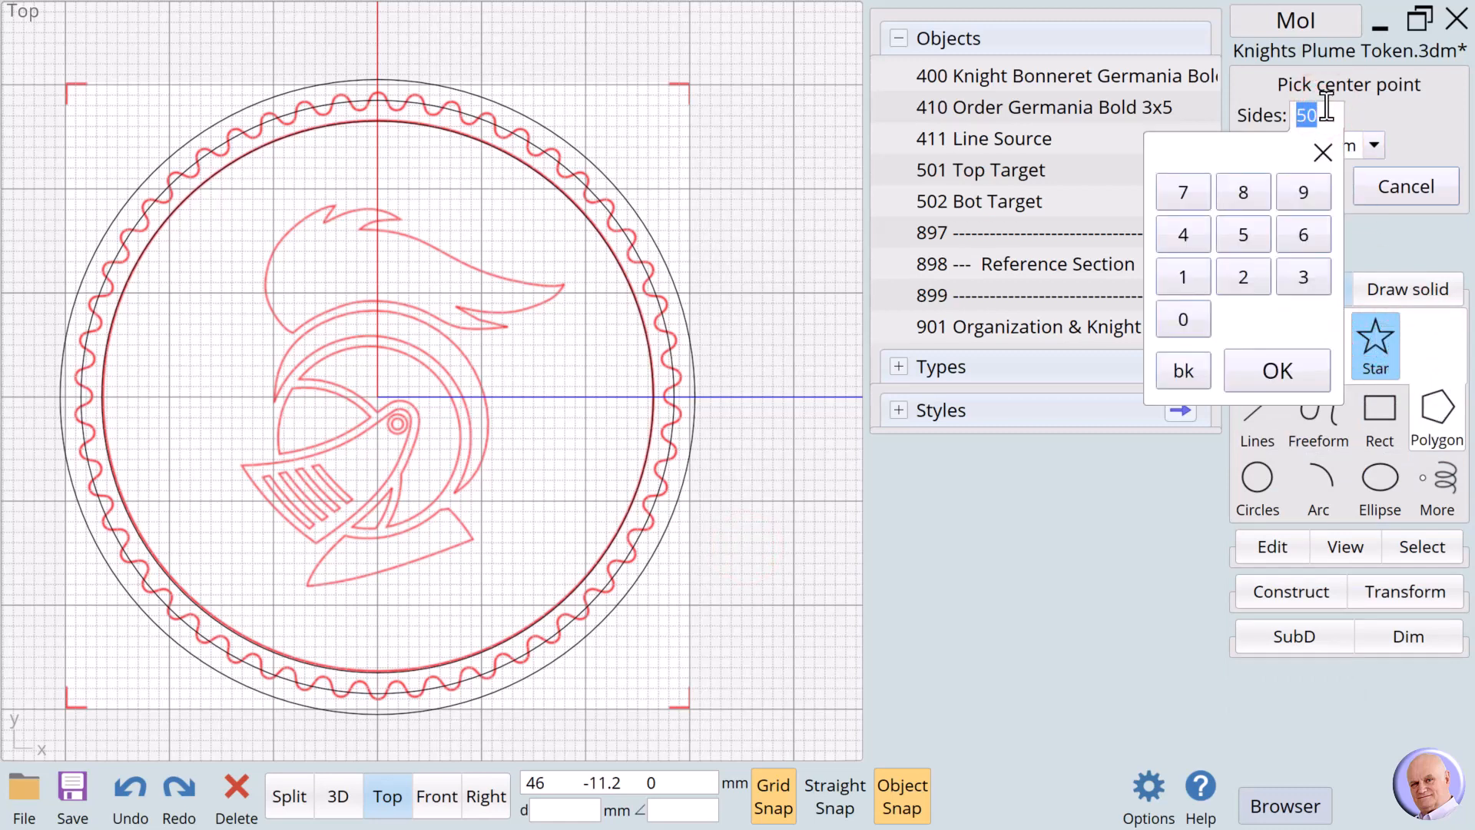
click(1417, 102)
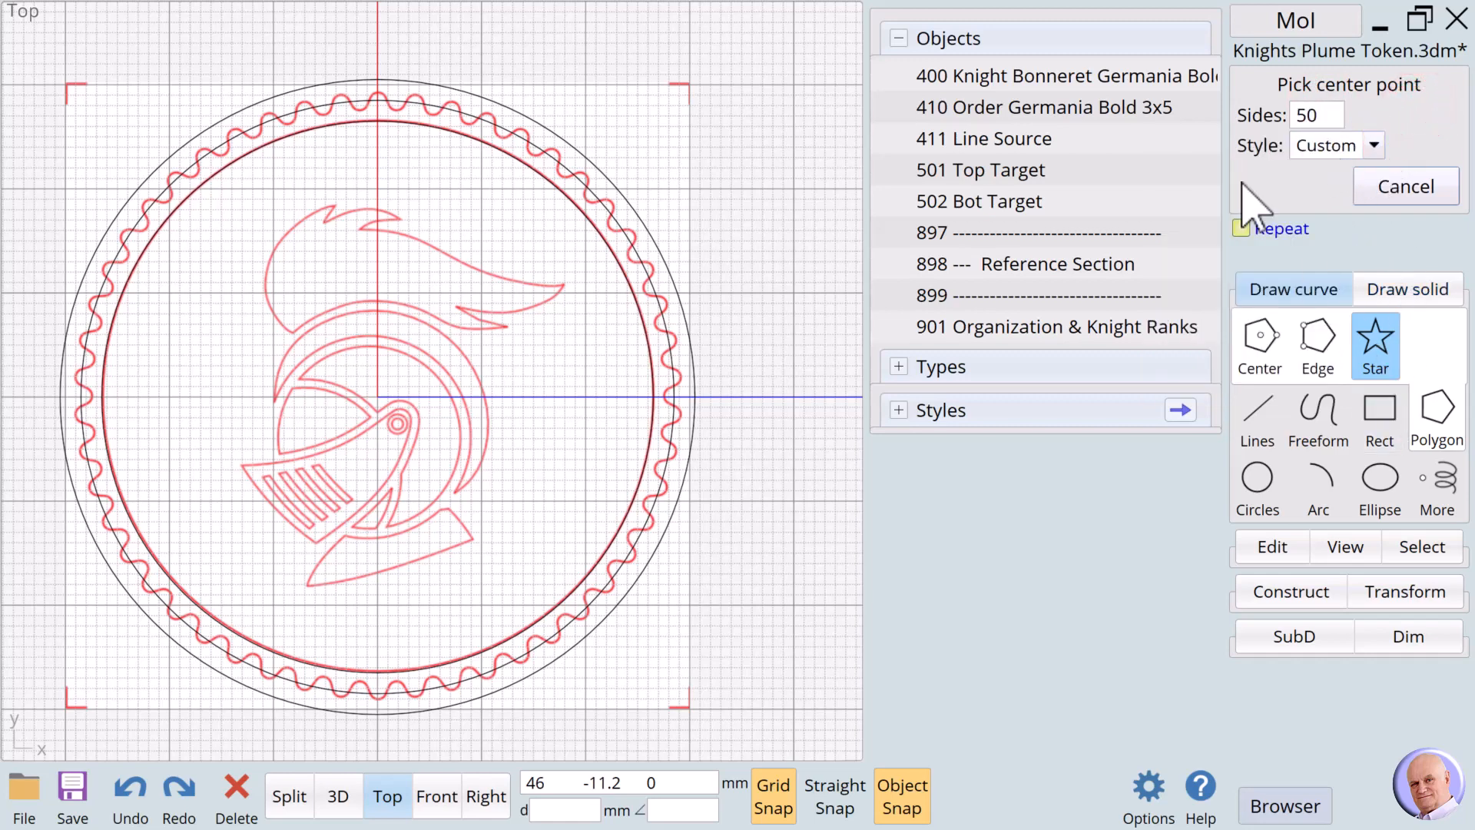
click(374, 401)
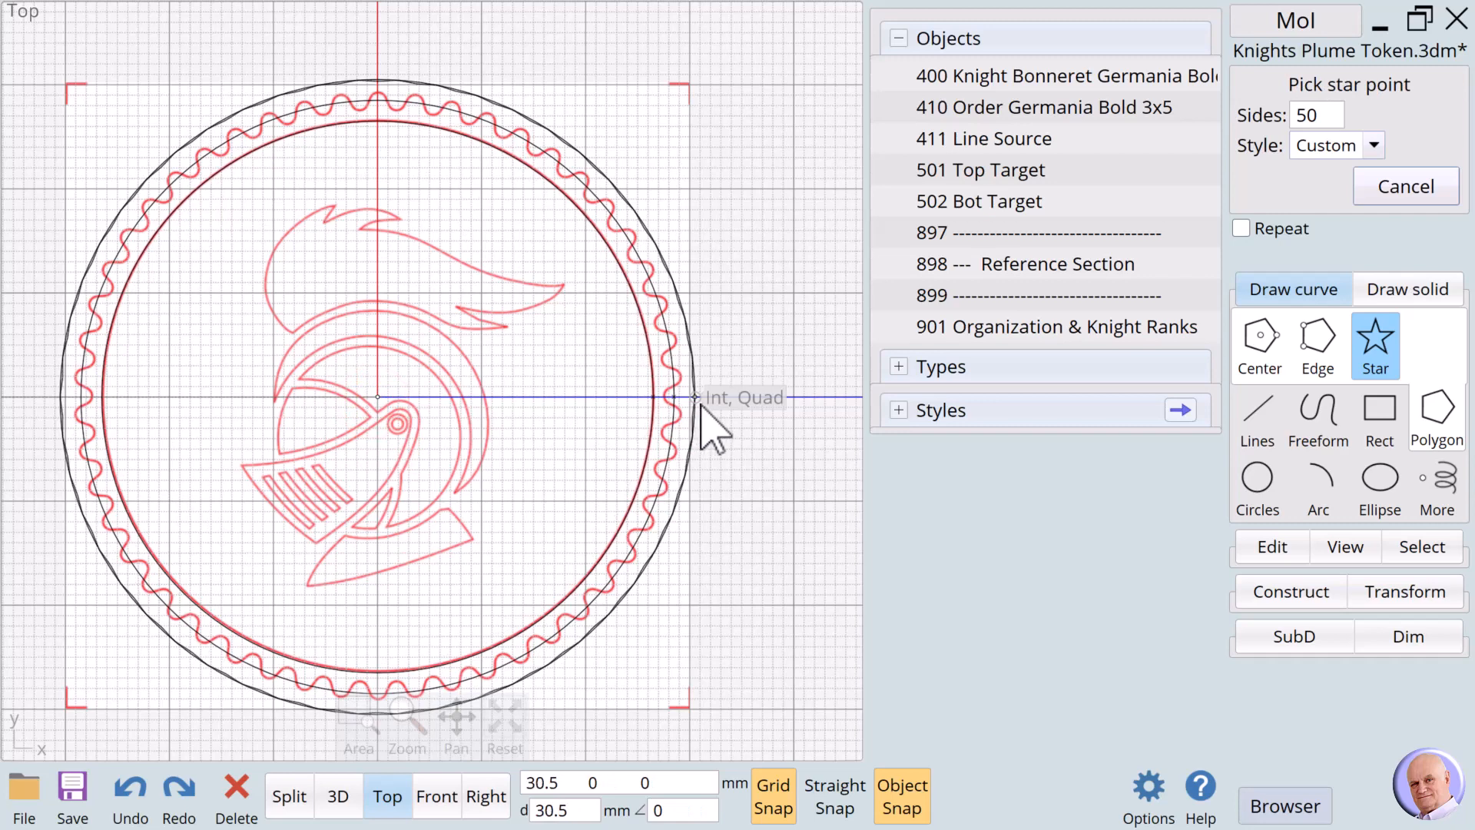
click(655, 399)
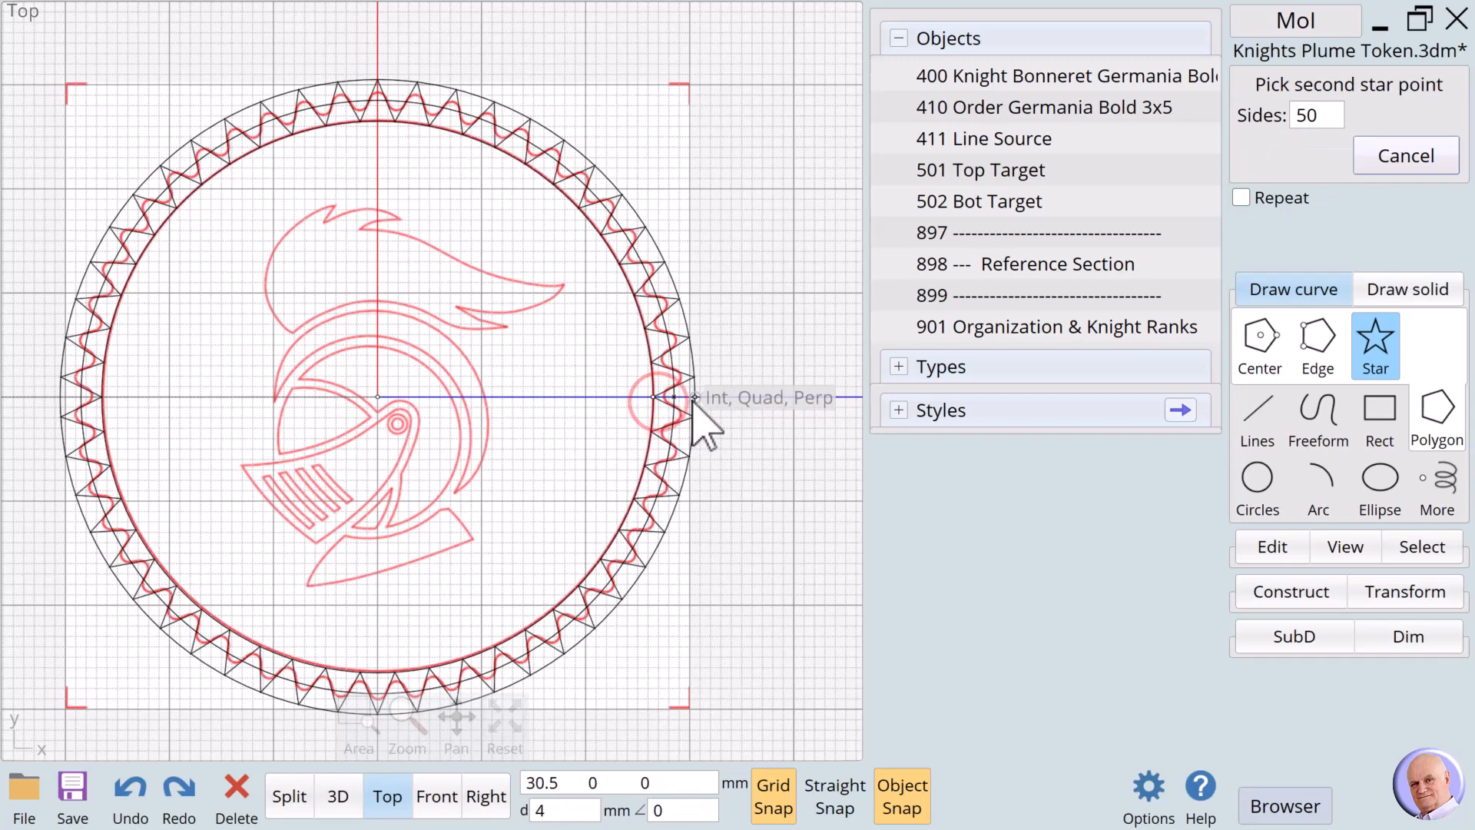
click(693, 399)
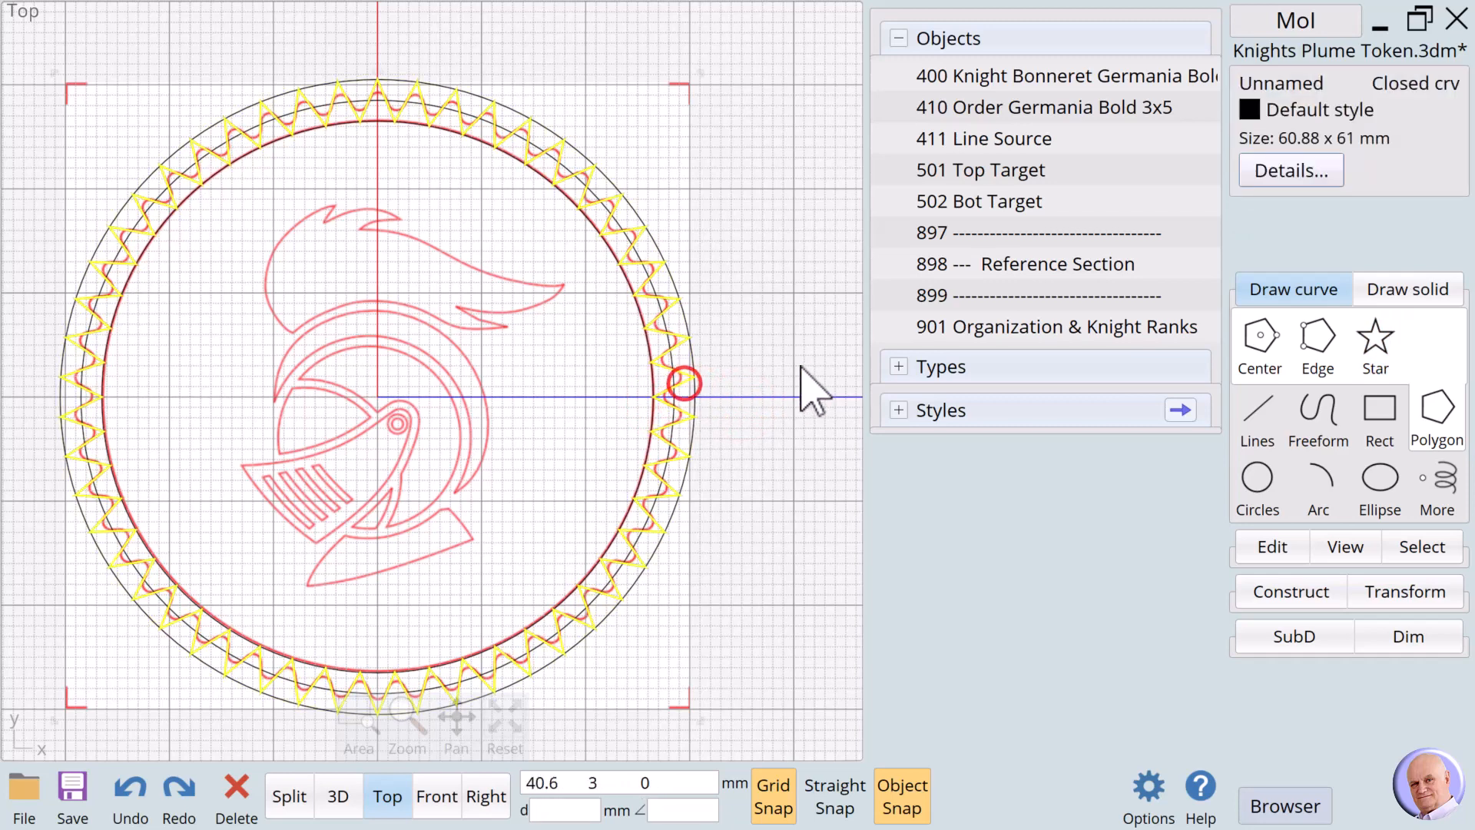
click(736, 431)
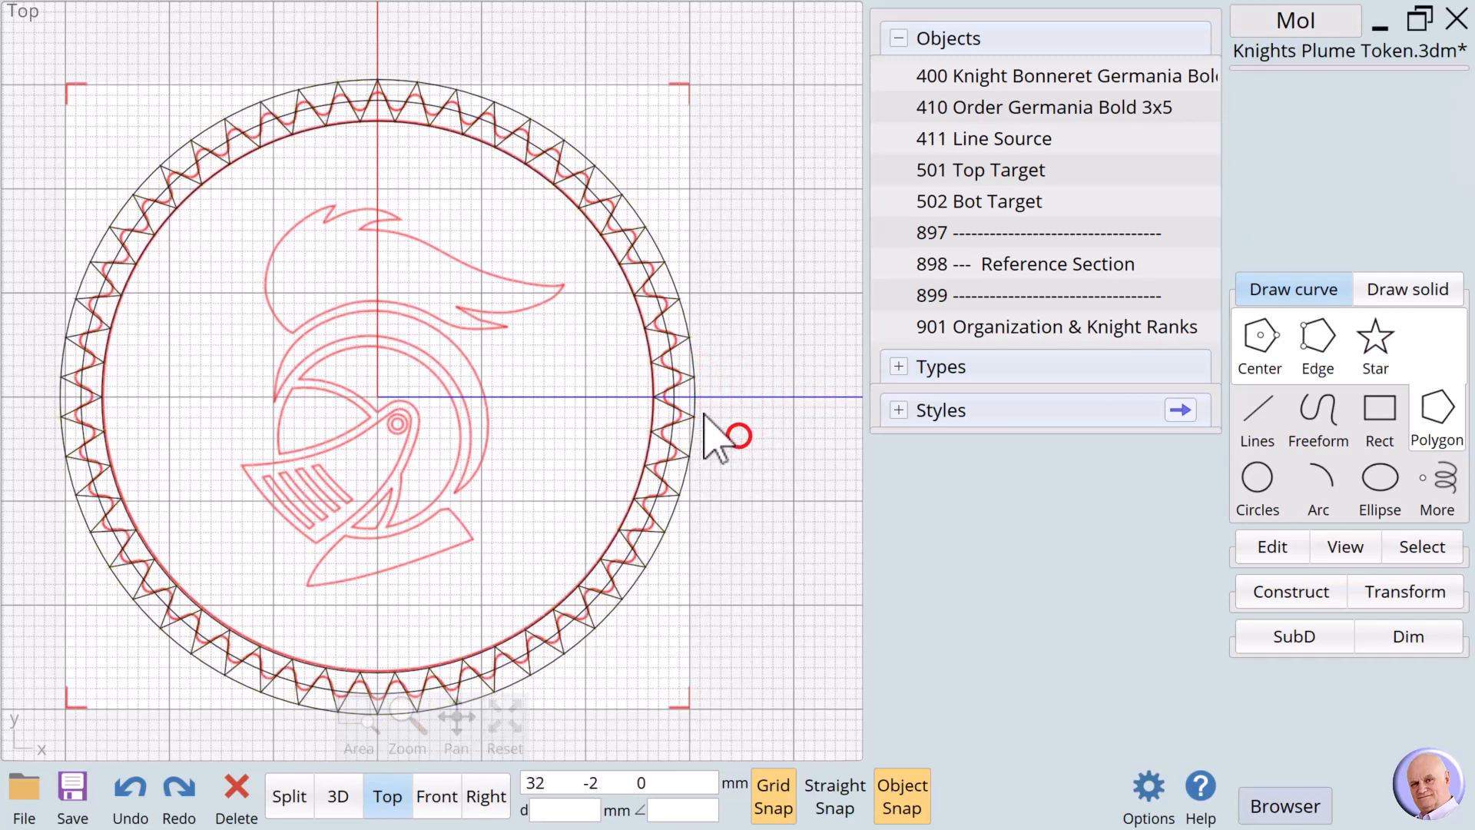
Fillet all corners of the 50-sided star with a circular radius of 0.8 mm and leave it unselected.
click(684, 385)
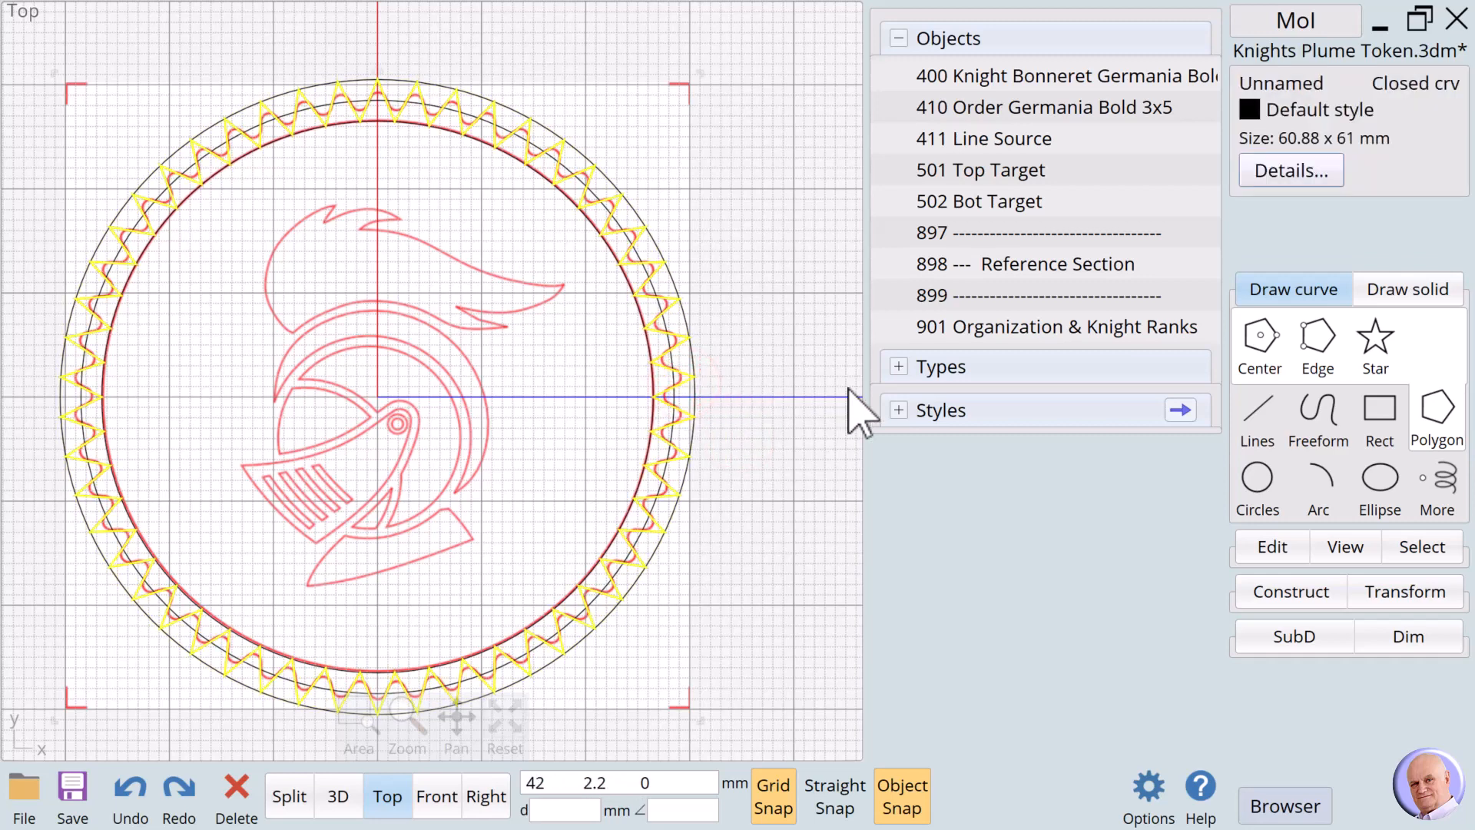
click(1268, 591)
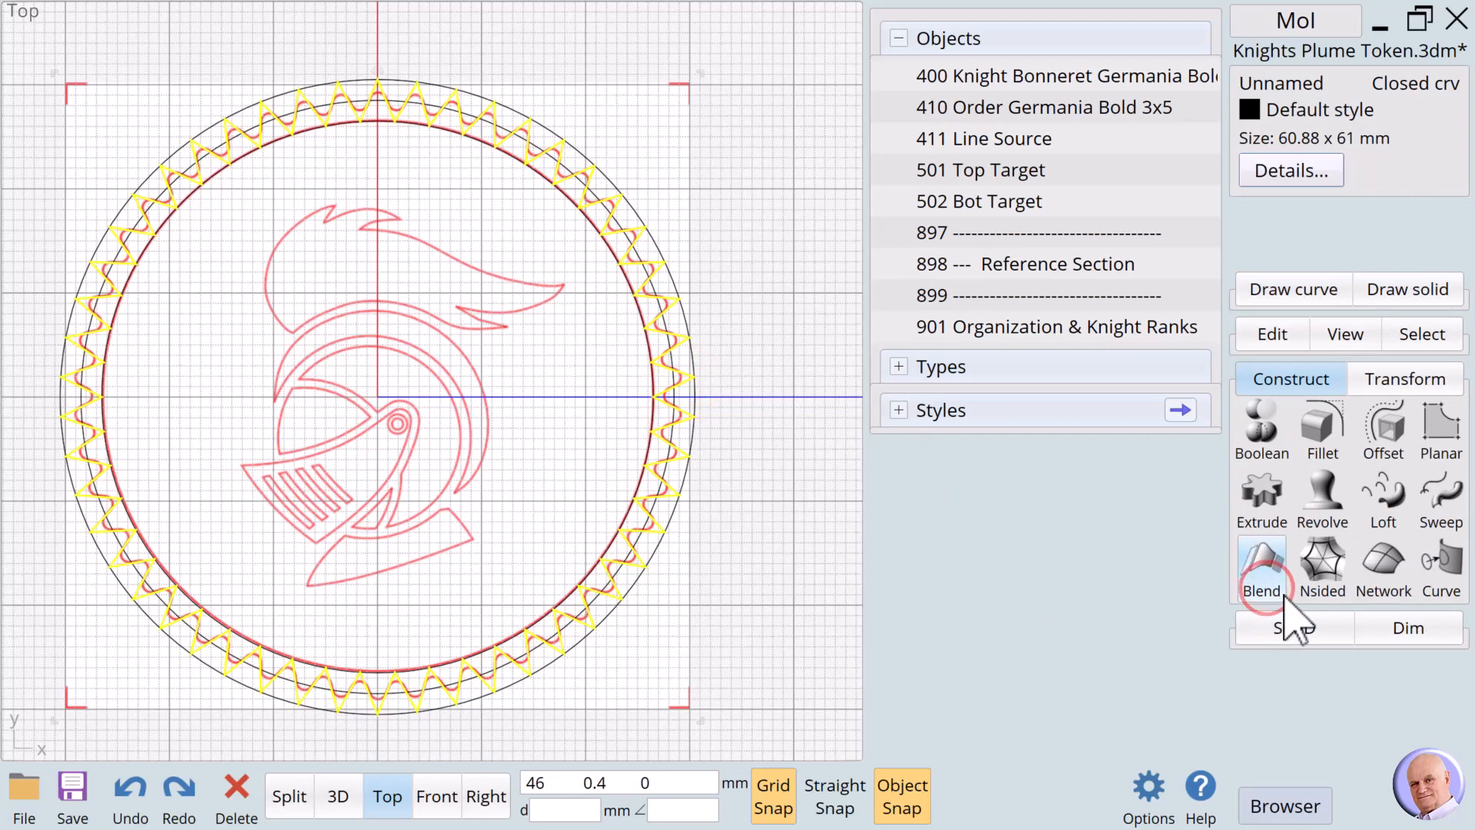
click(1327, 433)
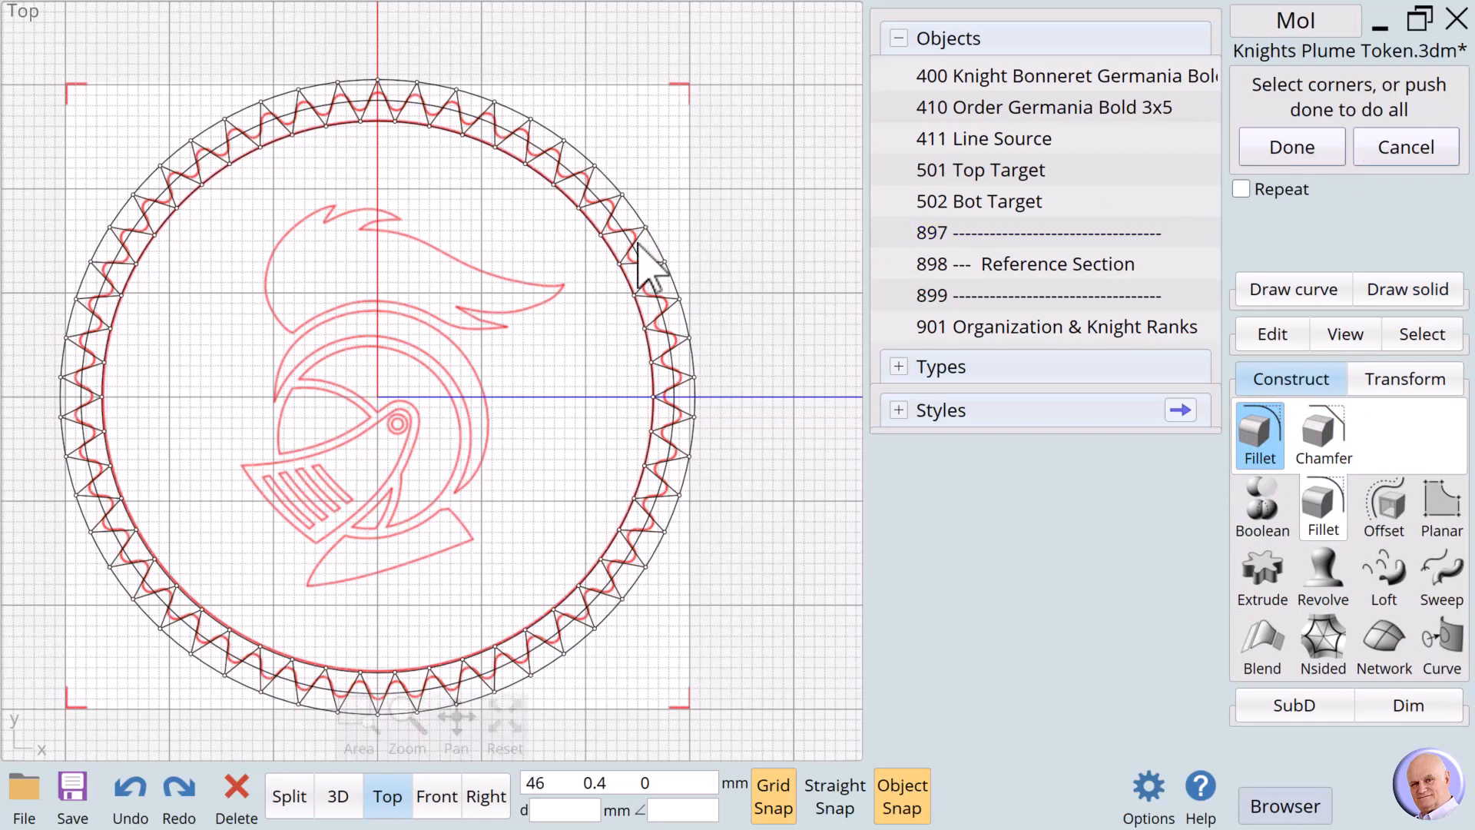
click(1299, 147)
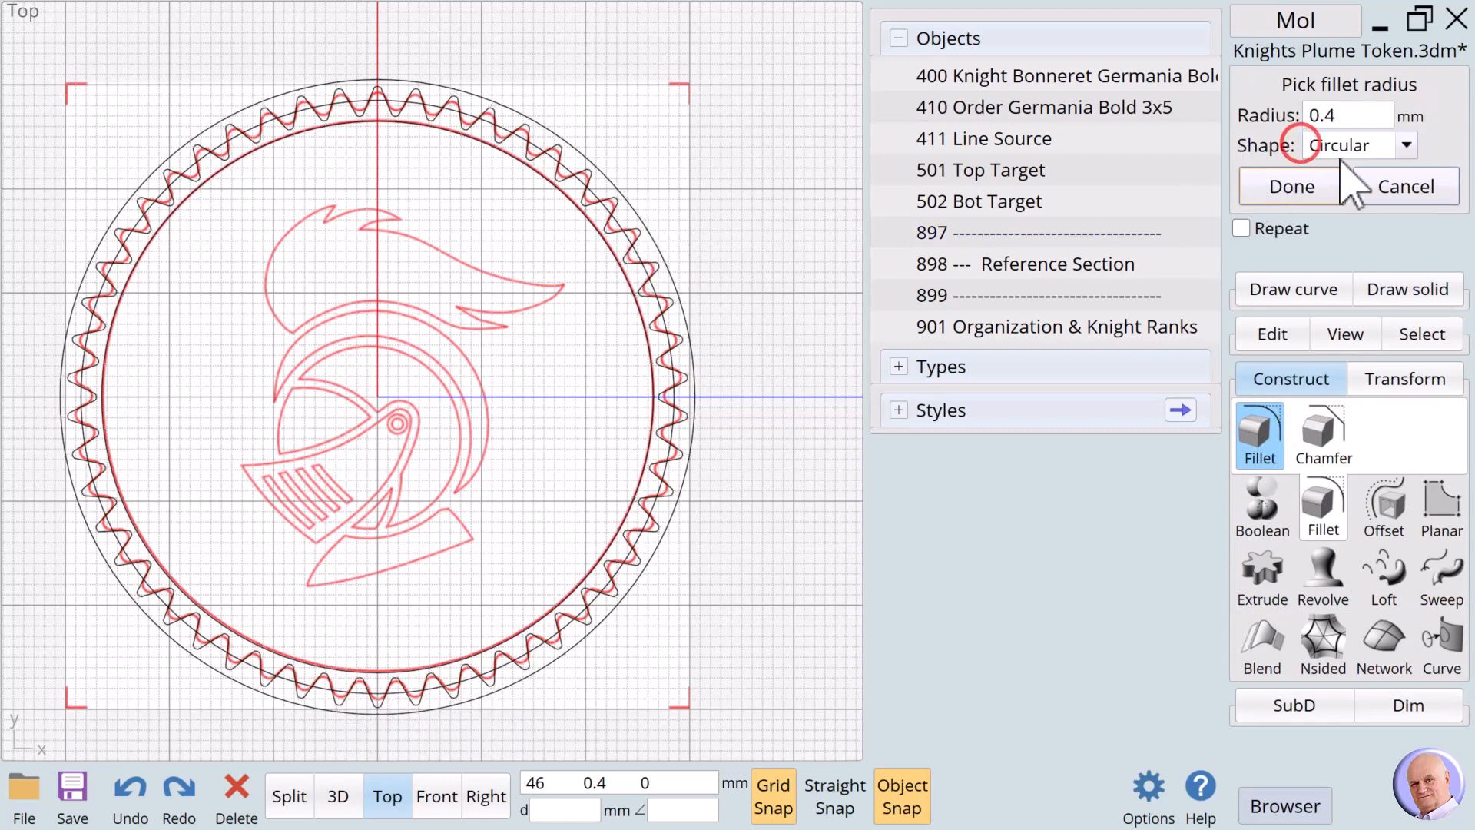
click(1351, 114)
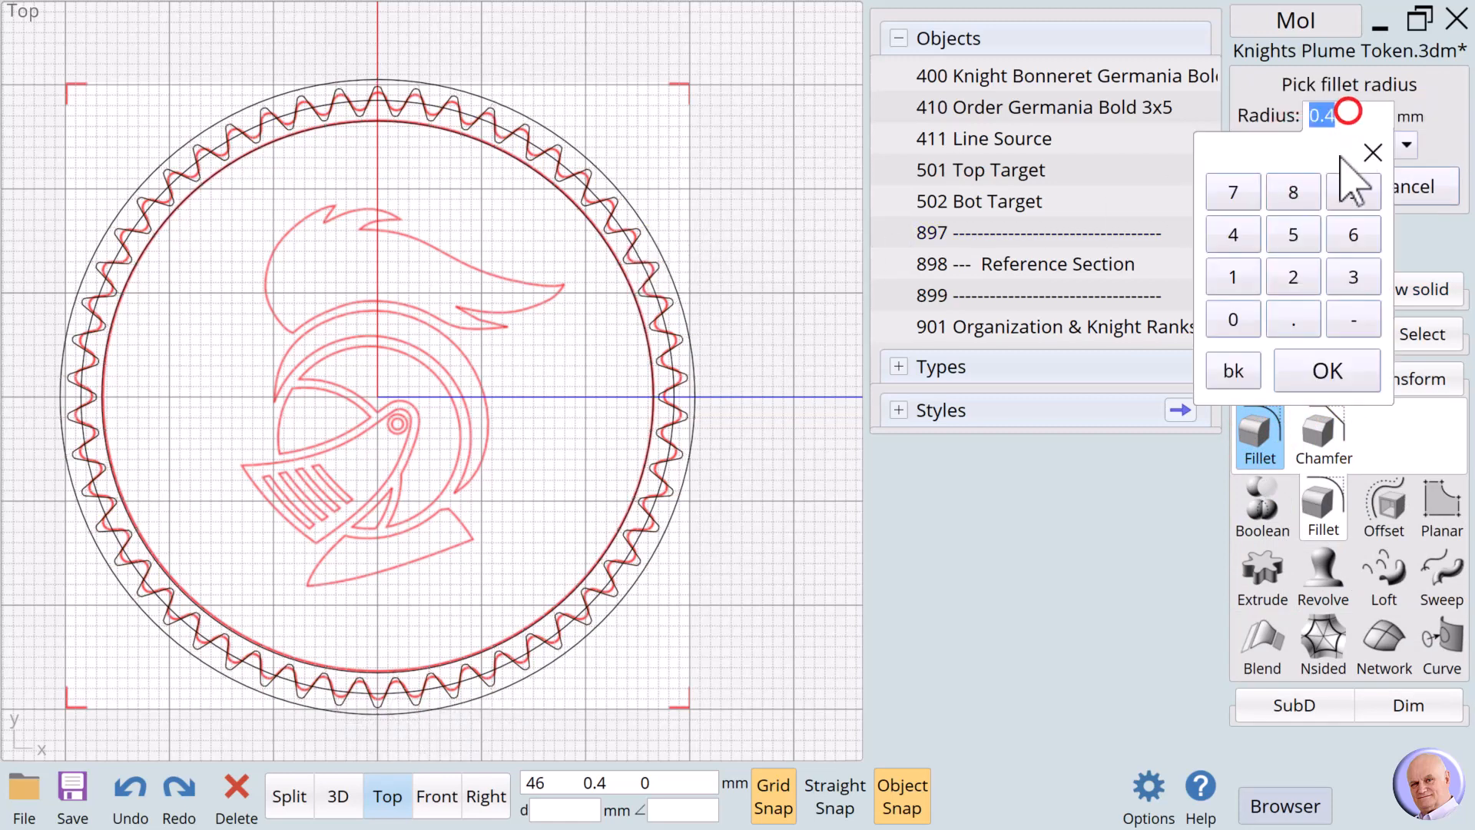
click(1294, 323)
click(1294, 193)
click(1310, 372)
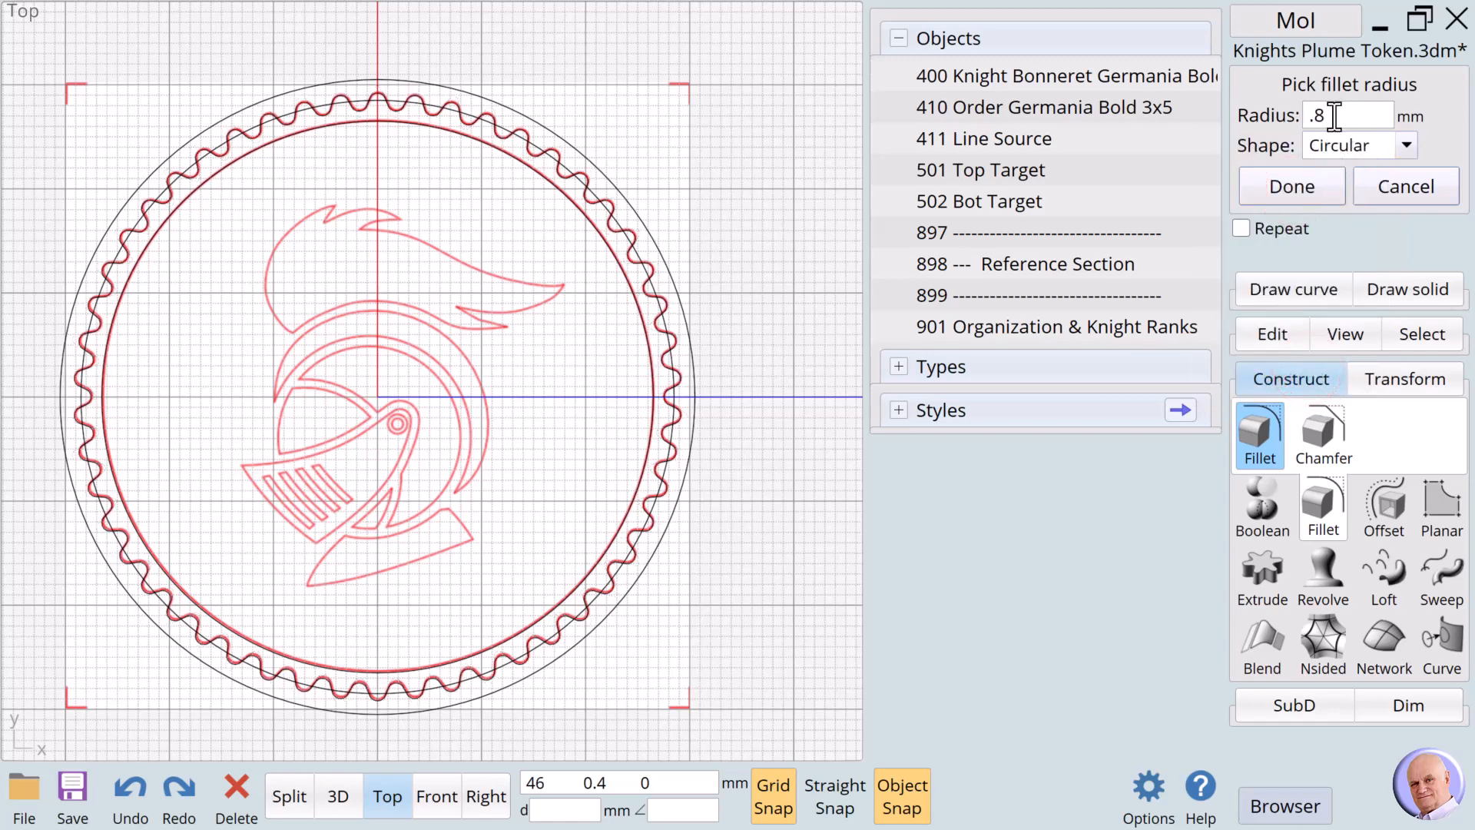
click(1294, 192)
click(704, 210)
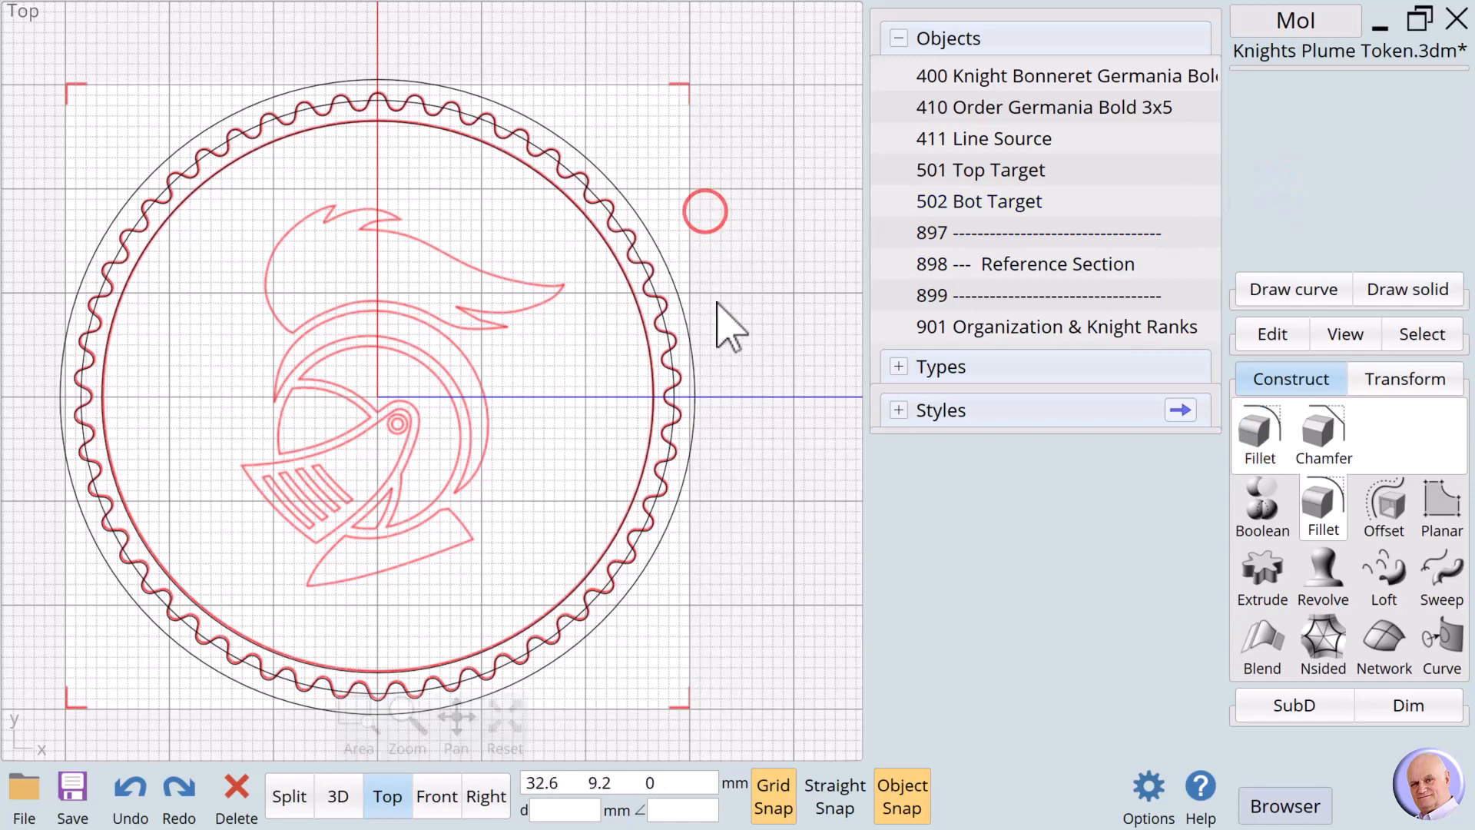
Delete the middle and outer construction circles, keeping the inner circle and the scalloped curve.
click(653, 289)
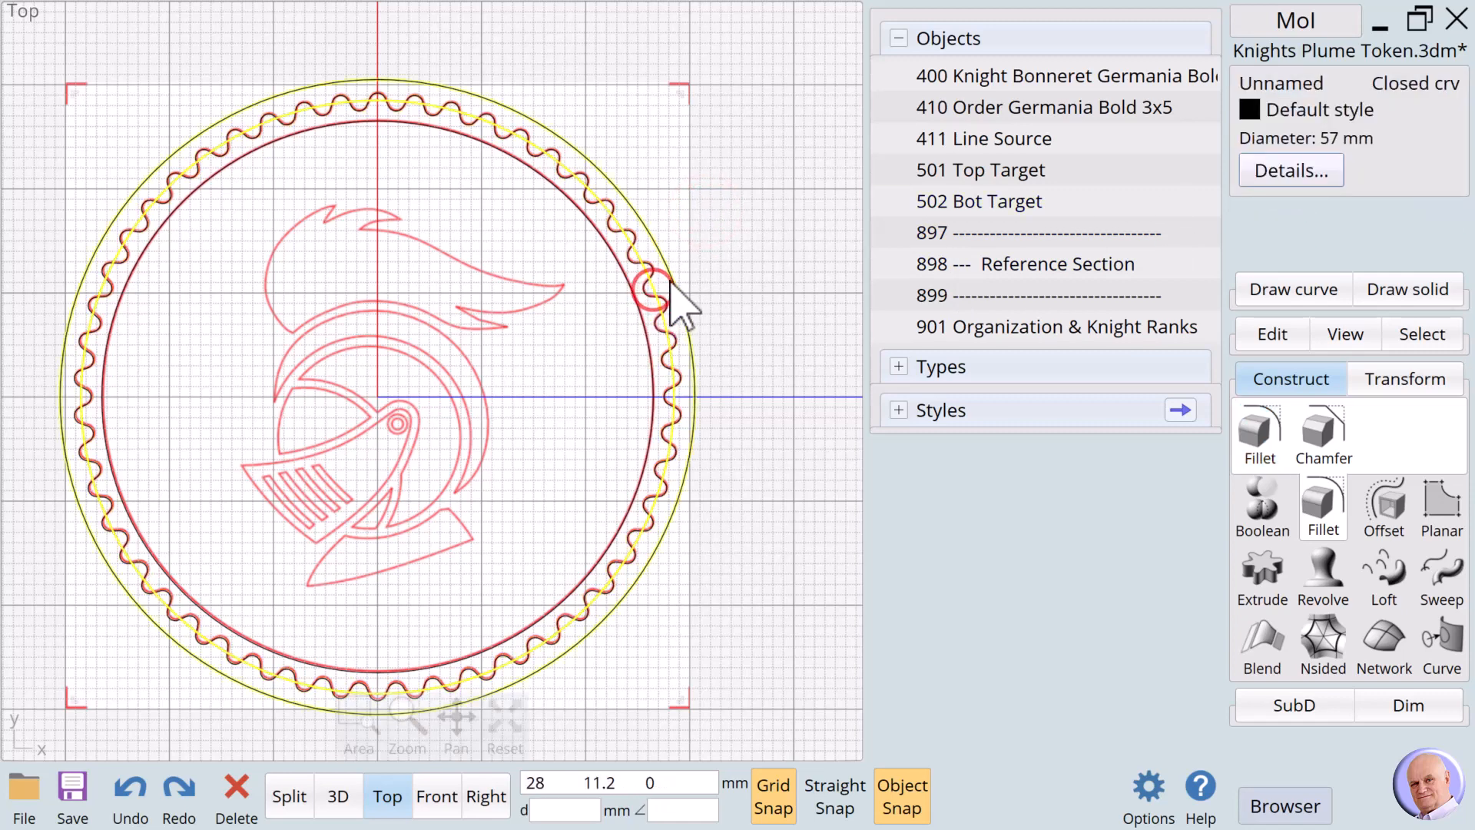
click(672, 282)
key(Delete)
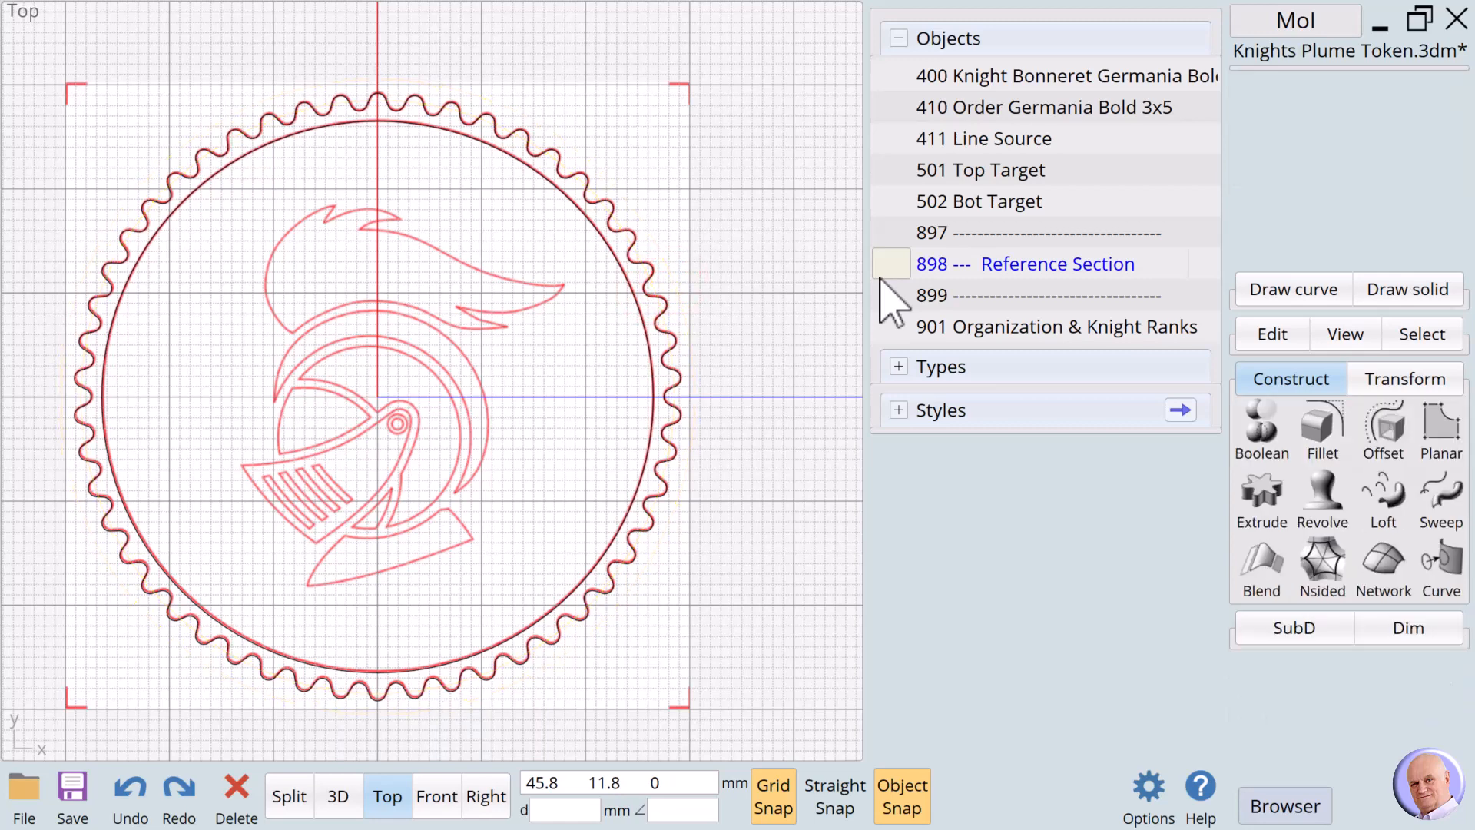
Name the inner circle and scalloped curve "101 Outside Frames 5mm" and hide them.
click(662, 431)
click(676, 427)
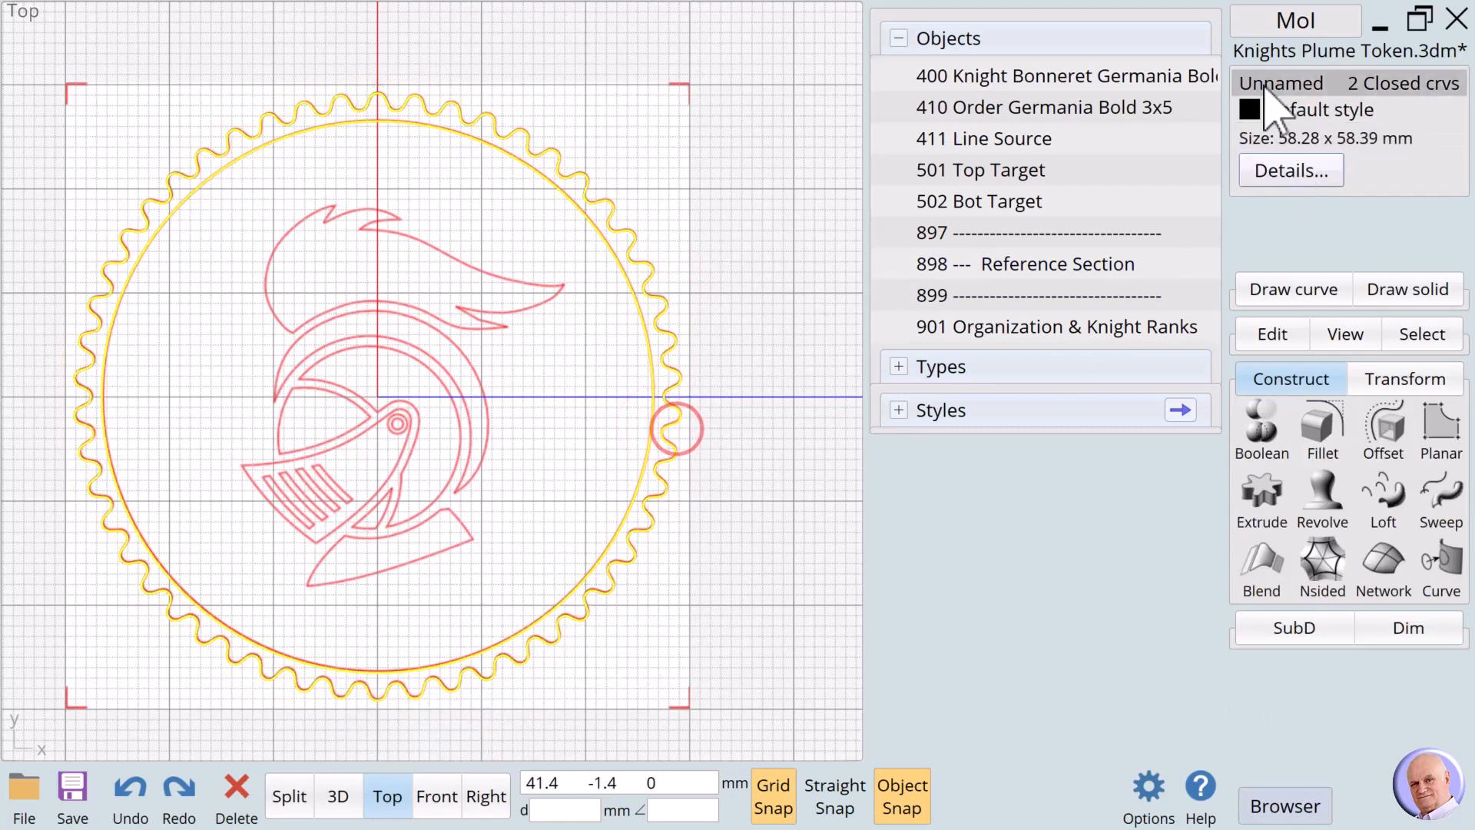
click(1267, 81)
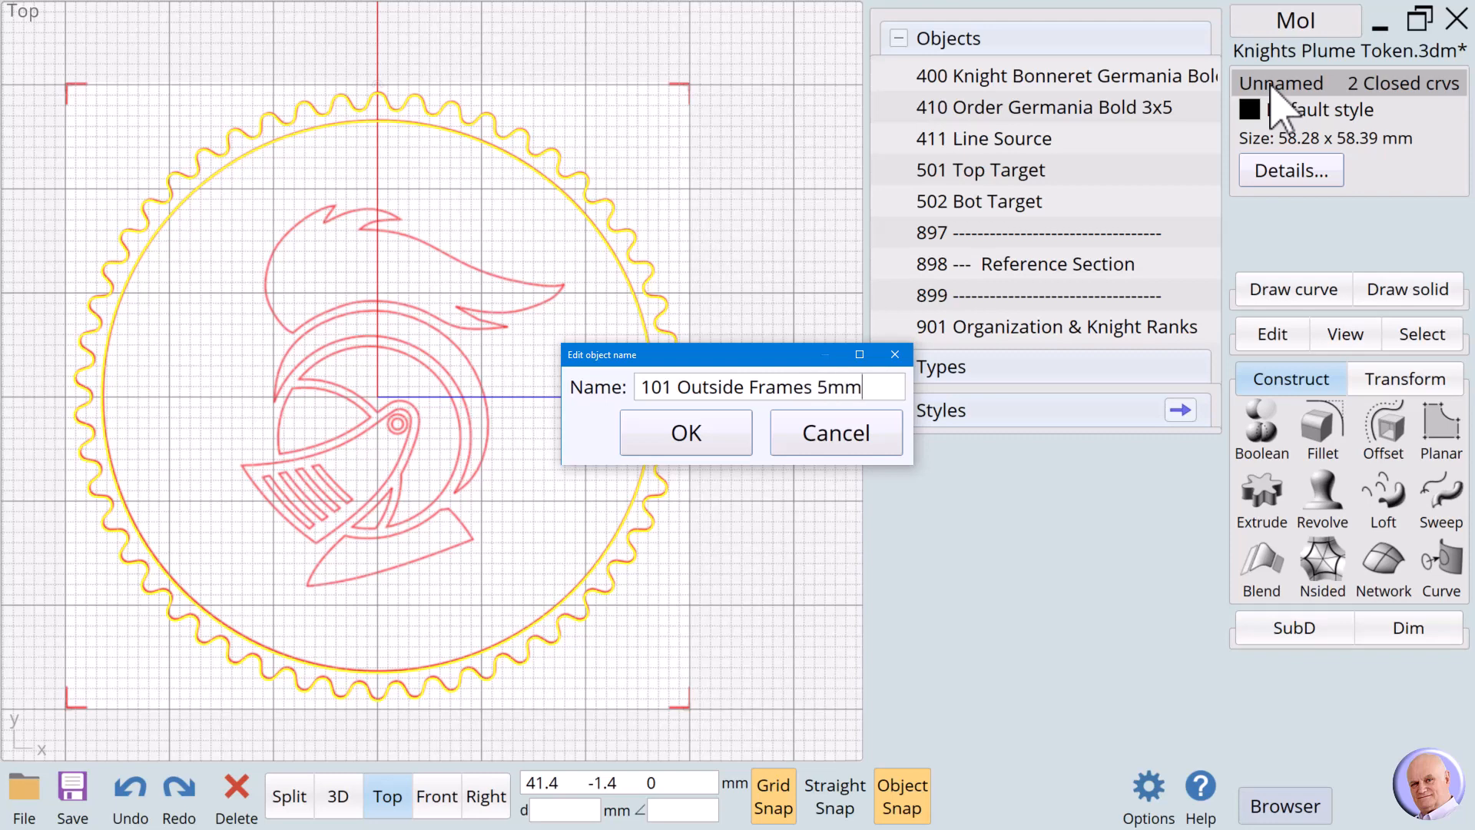
click(673, 434)
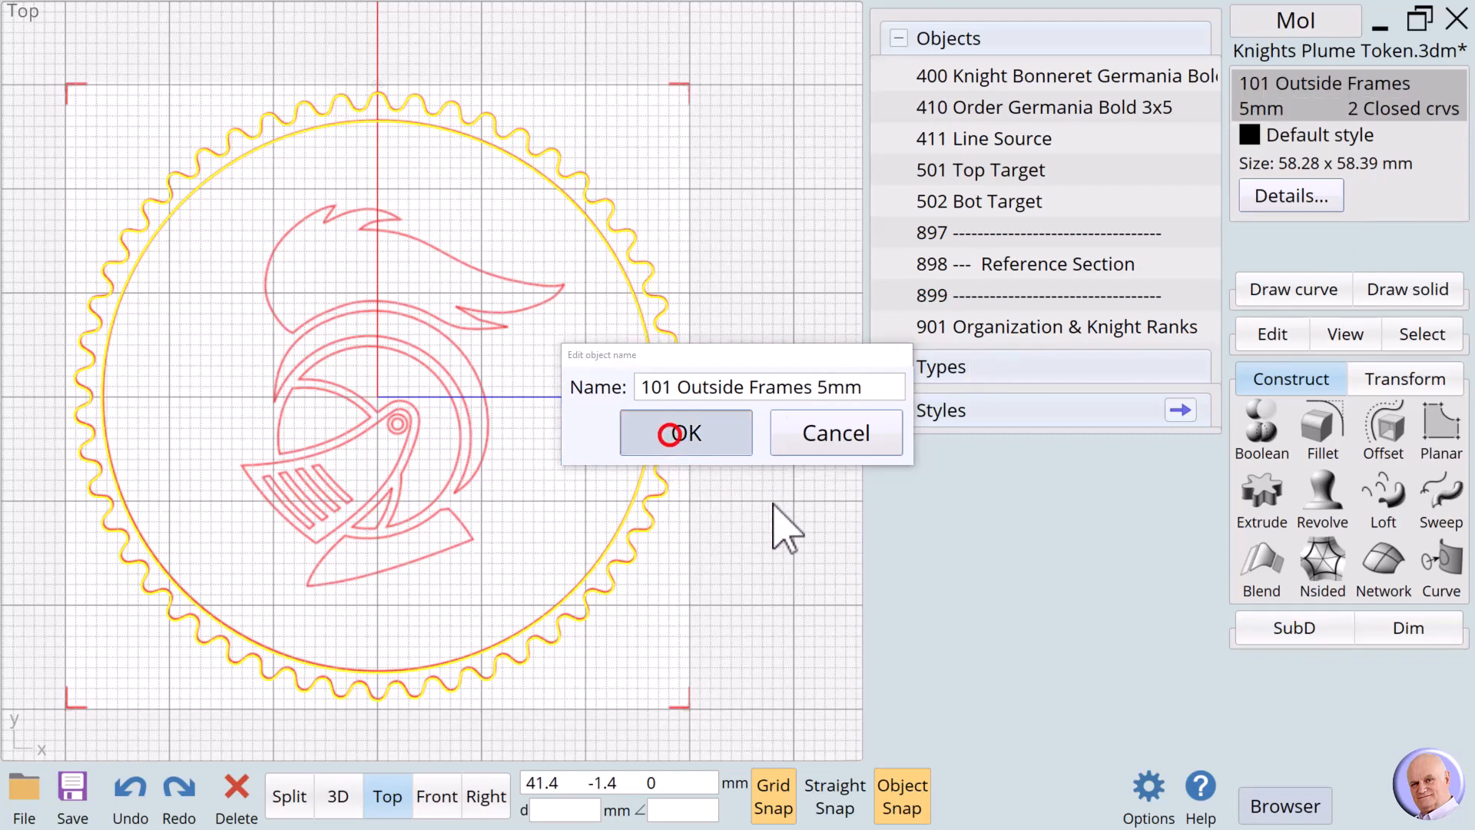
click(772, 503)
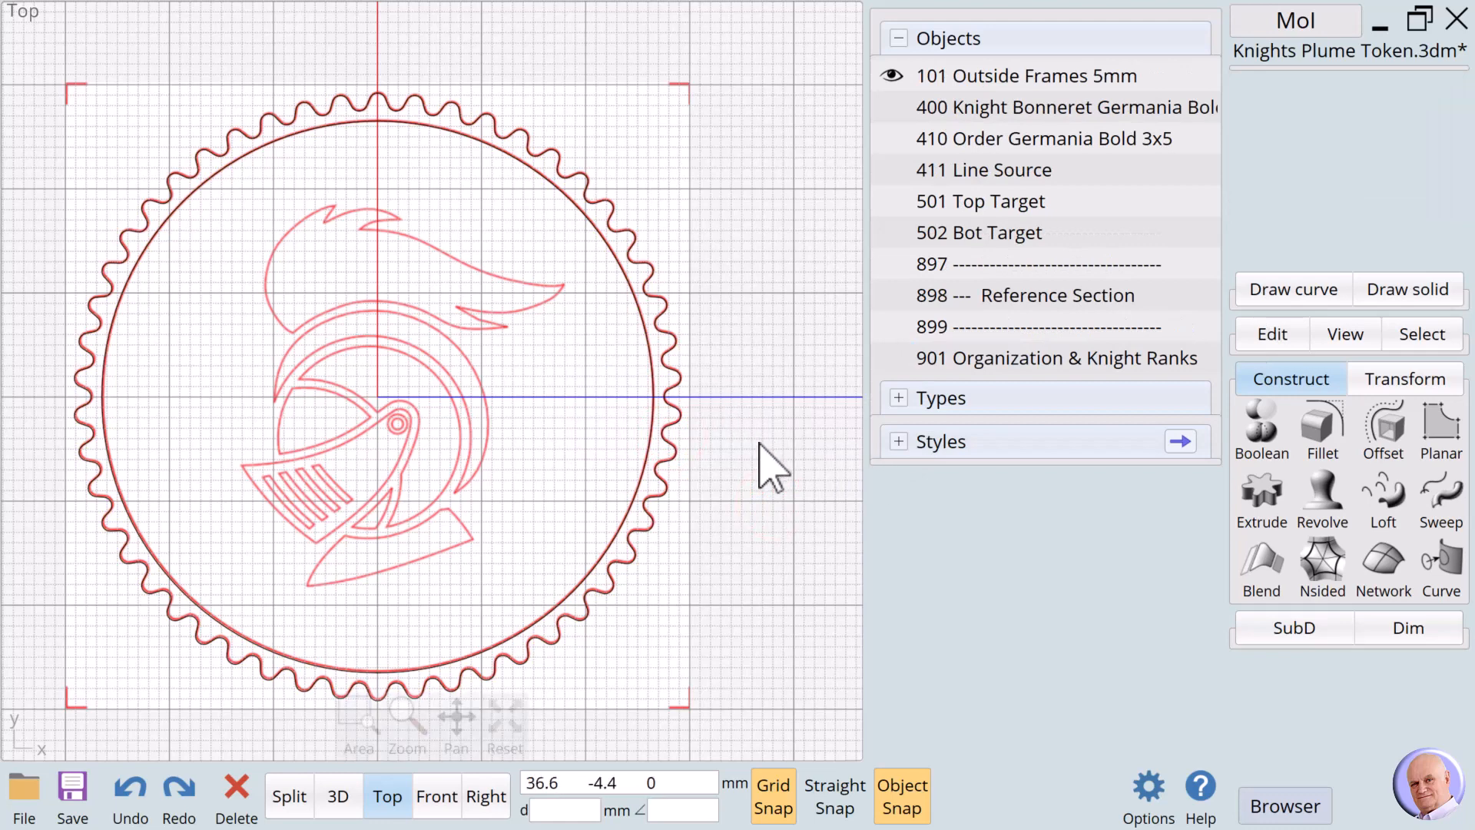
click(891, 75)
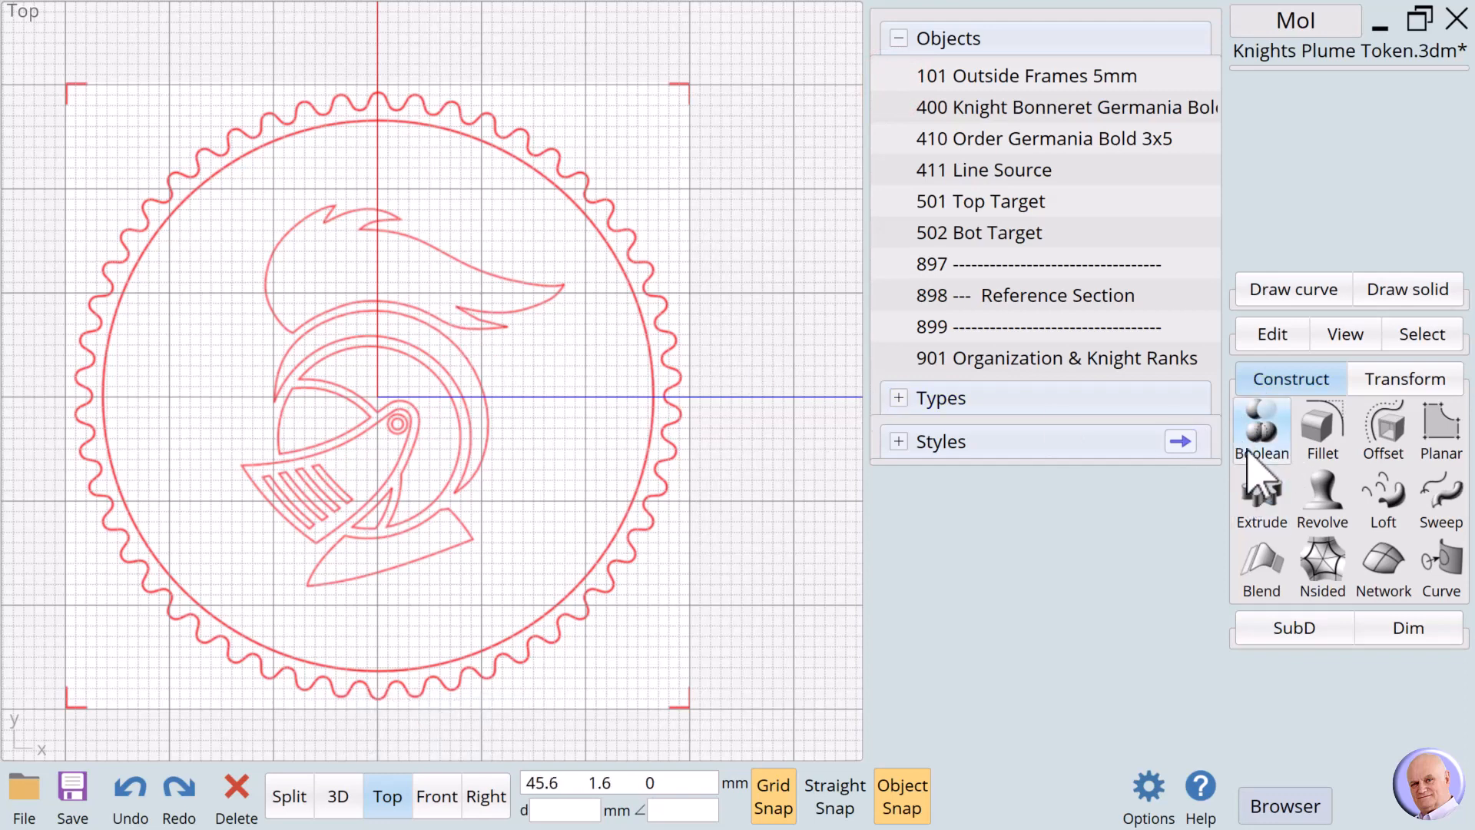
Draw a corner rectangle about 25.8 x 4.6 mm from the plume's lower front end to its rear tip.
click(1259, 290)
click(1379, 320)
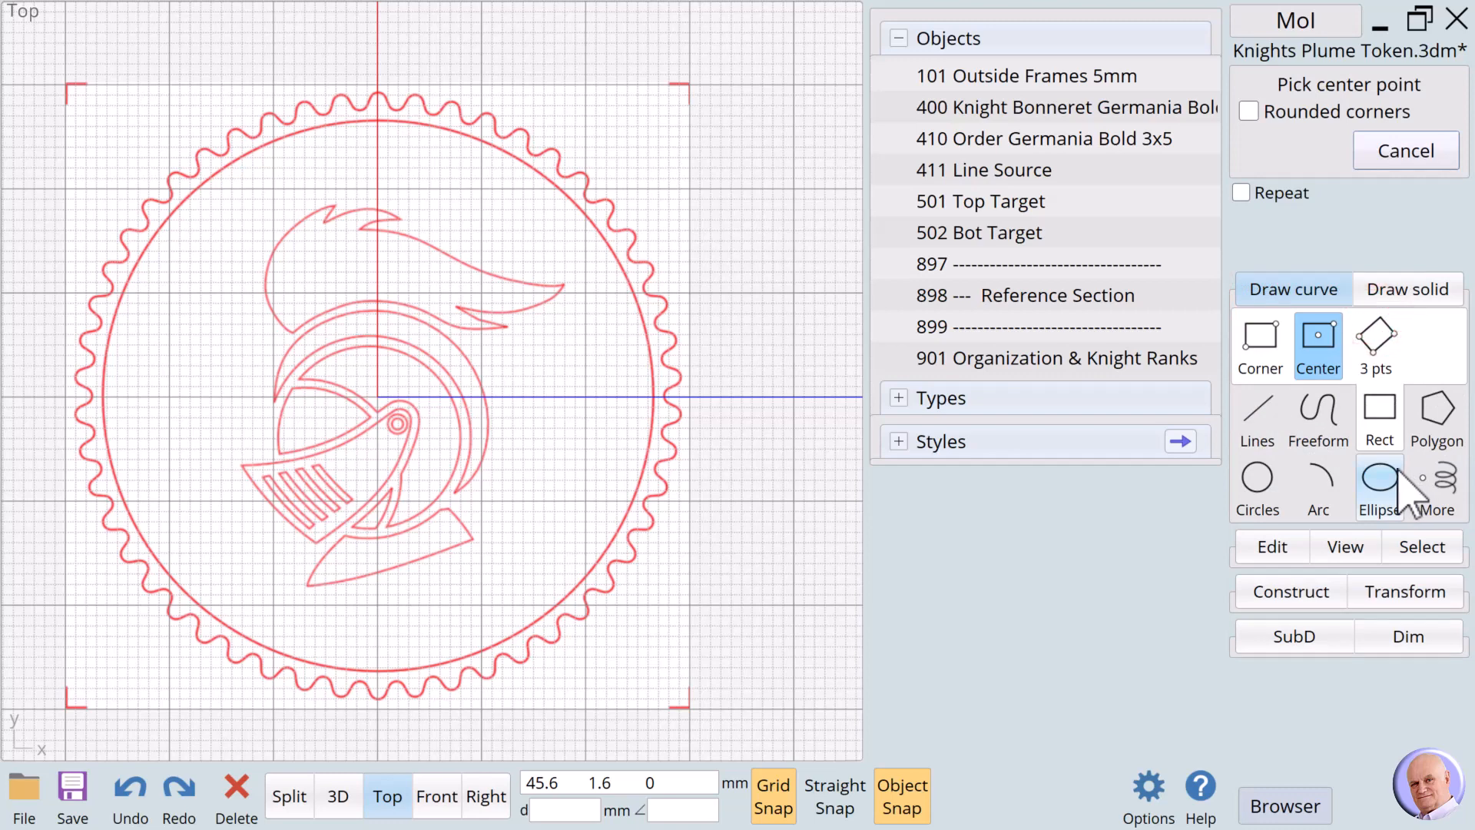
click(1260, 345)
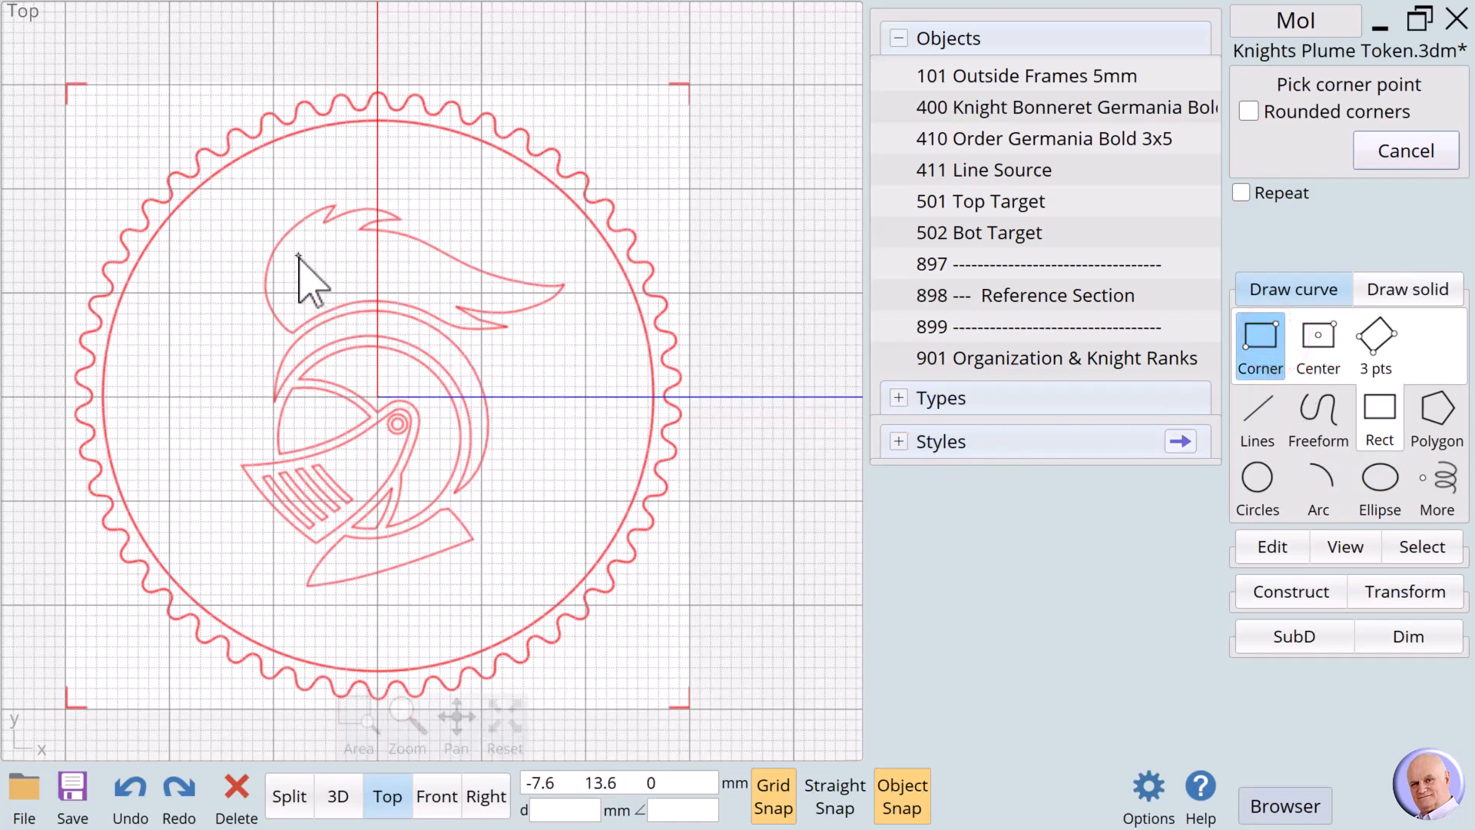
click(292, 333)
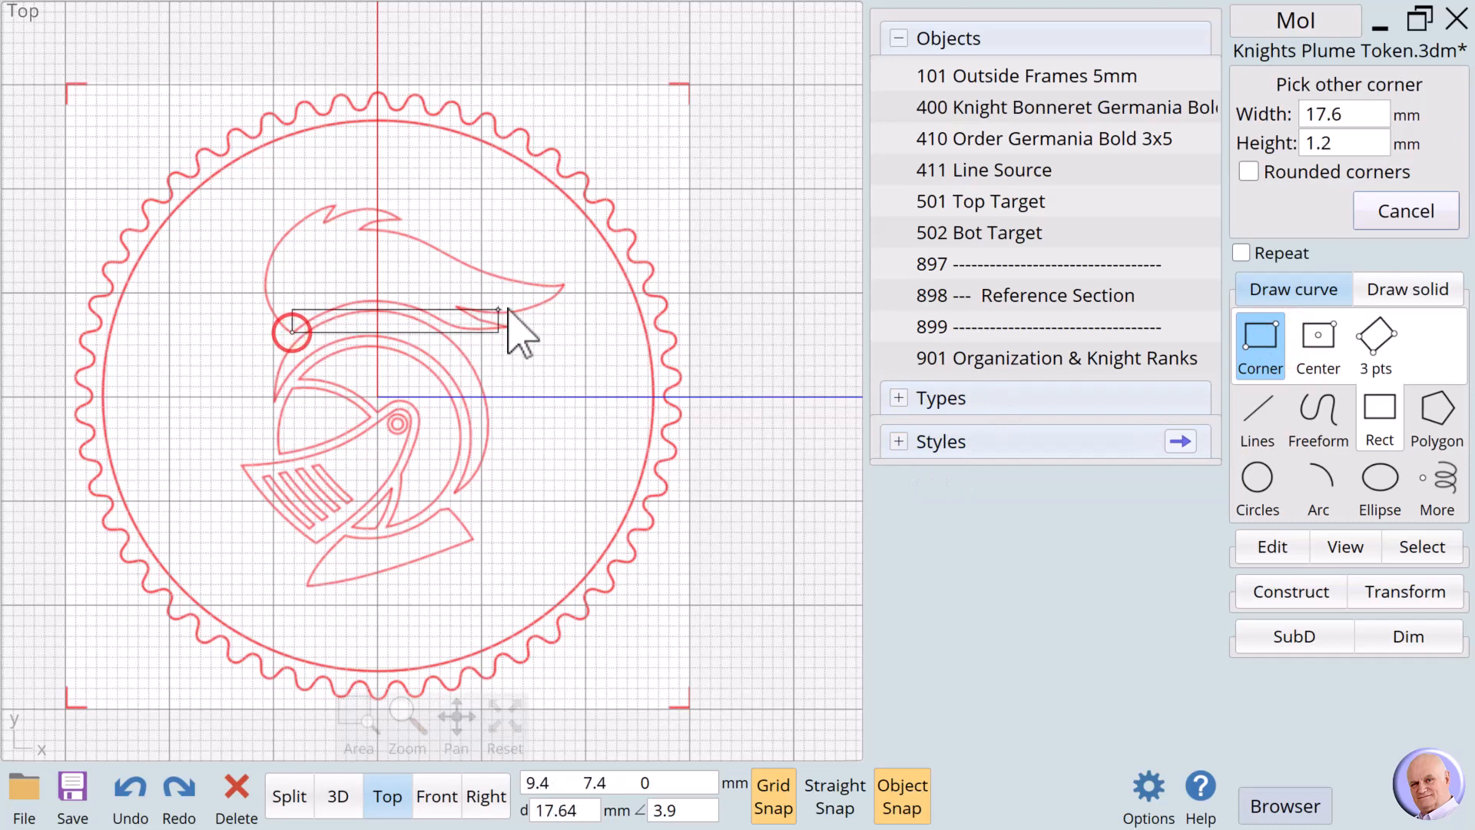
click(561, 284)
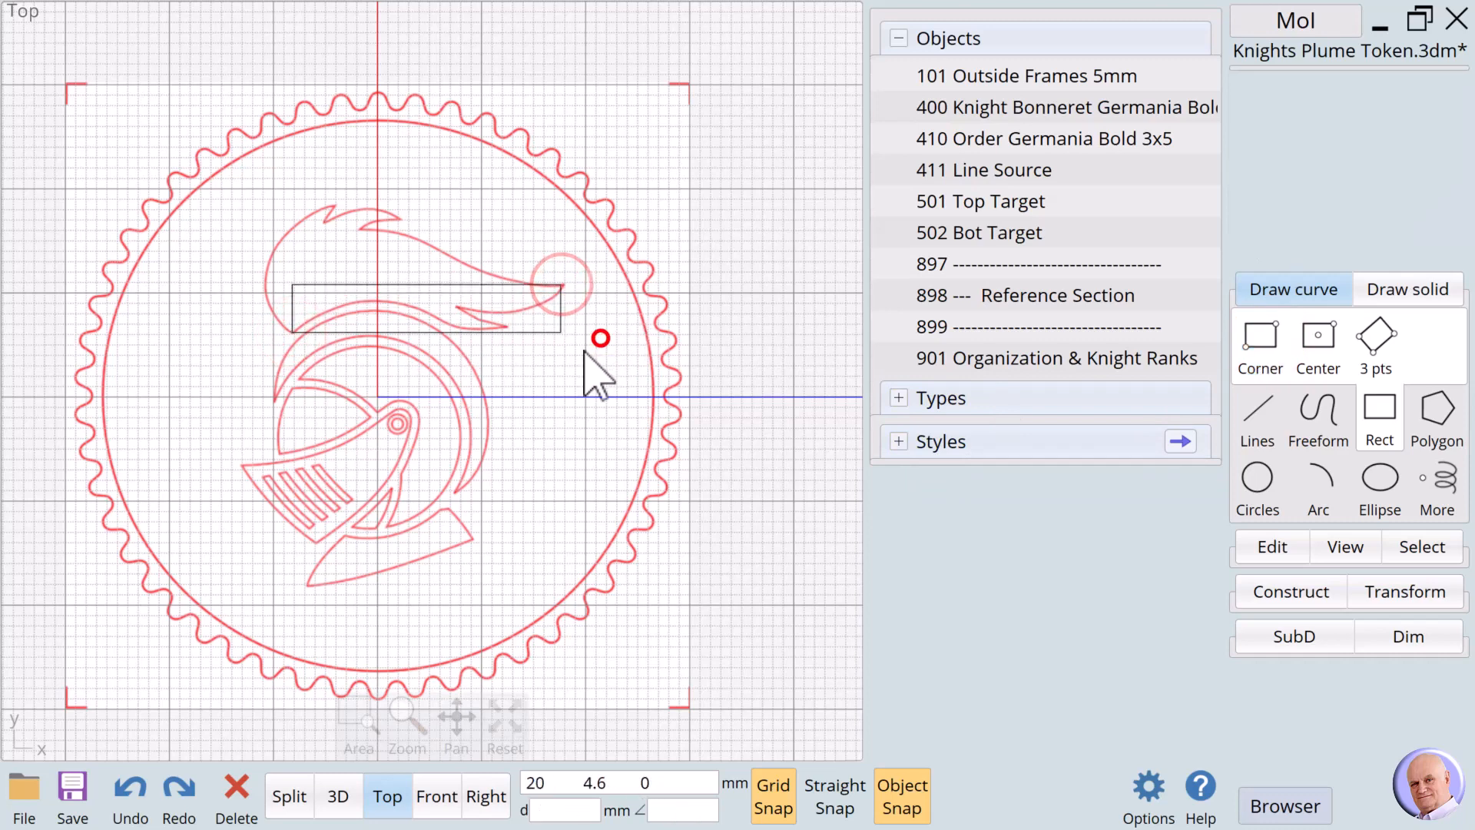
Show the rectangle's control points, add a point midway on its upper edge and pull it up to bow the edge.
click(521, 329)
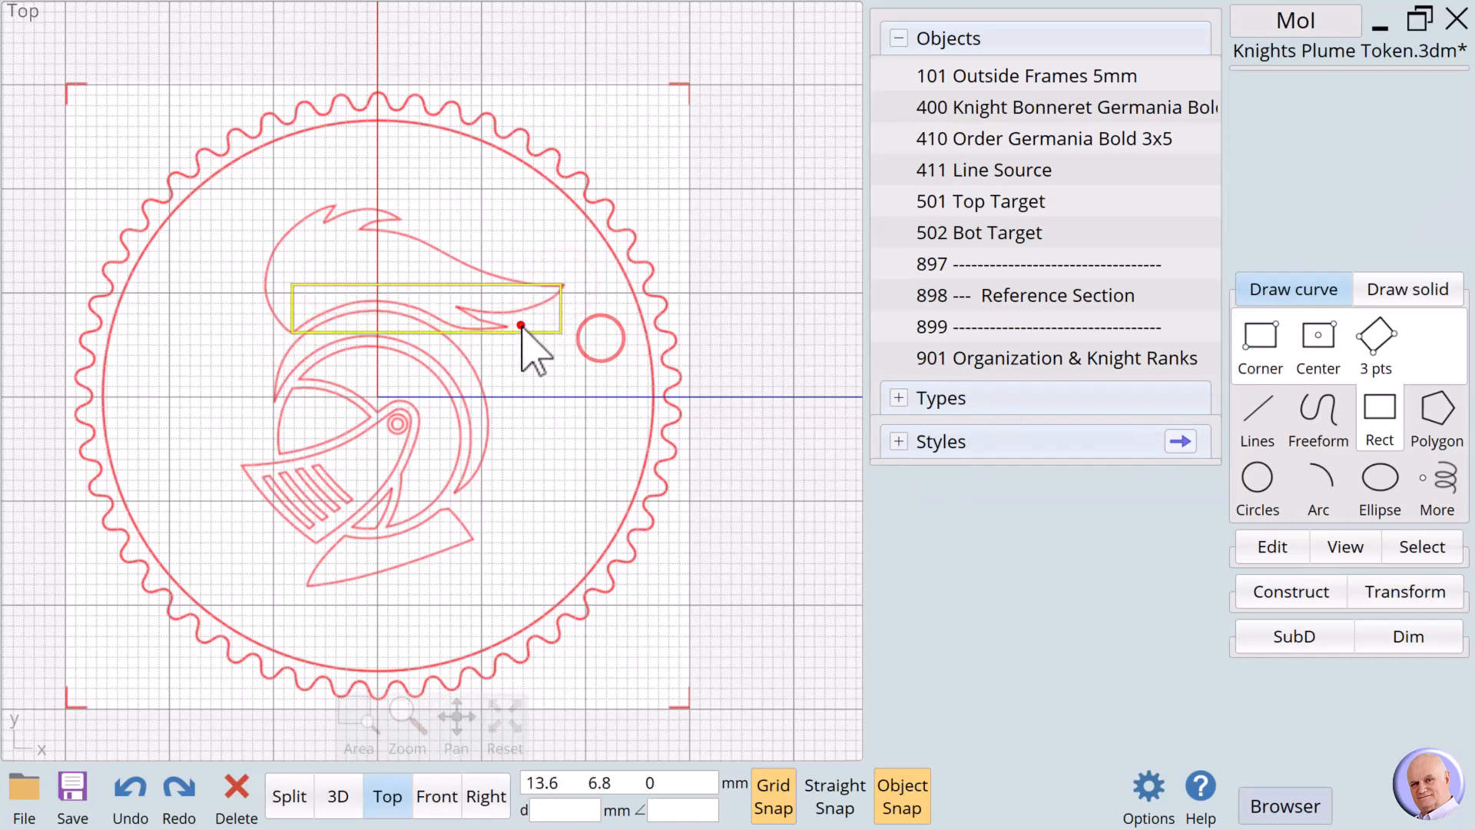
click(1260, 547)
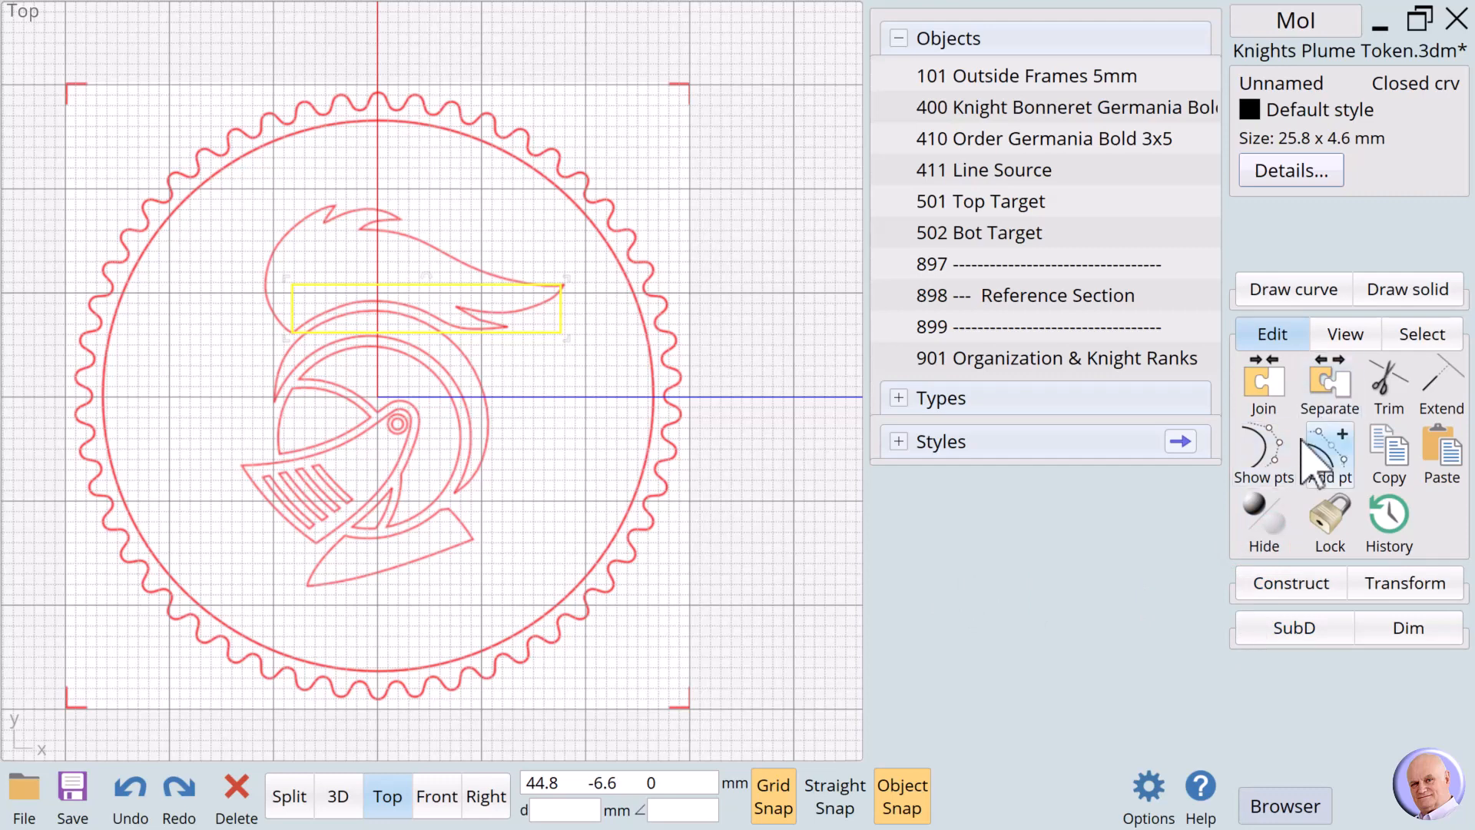
click(1268, 449)
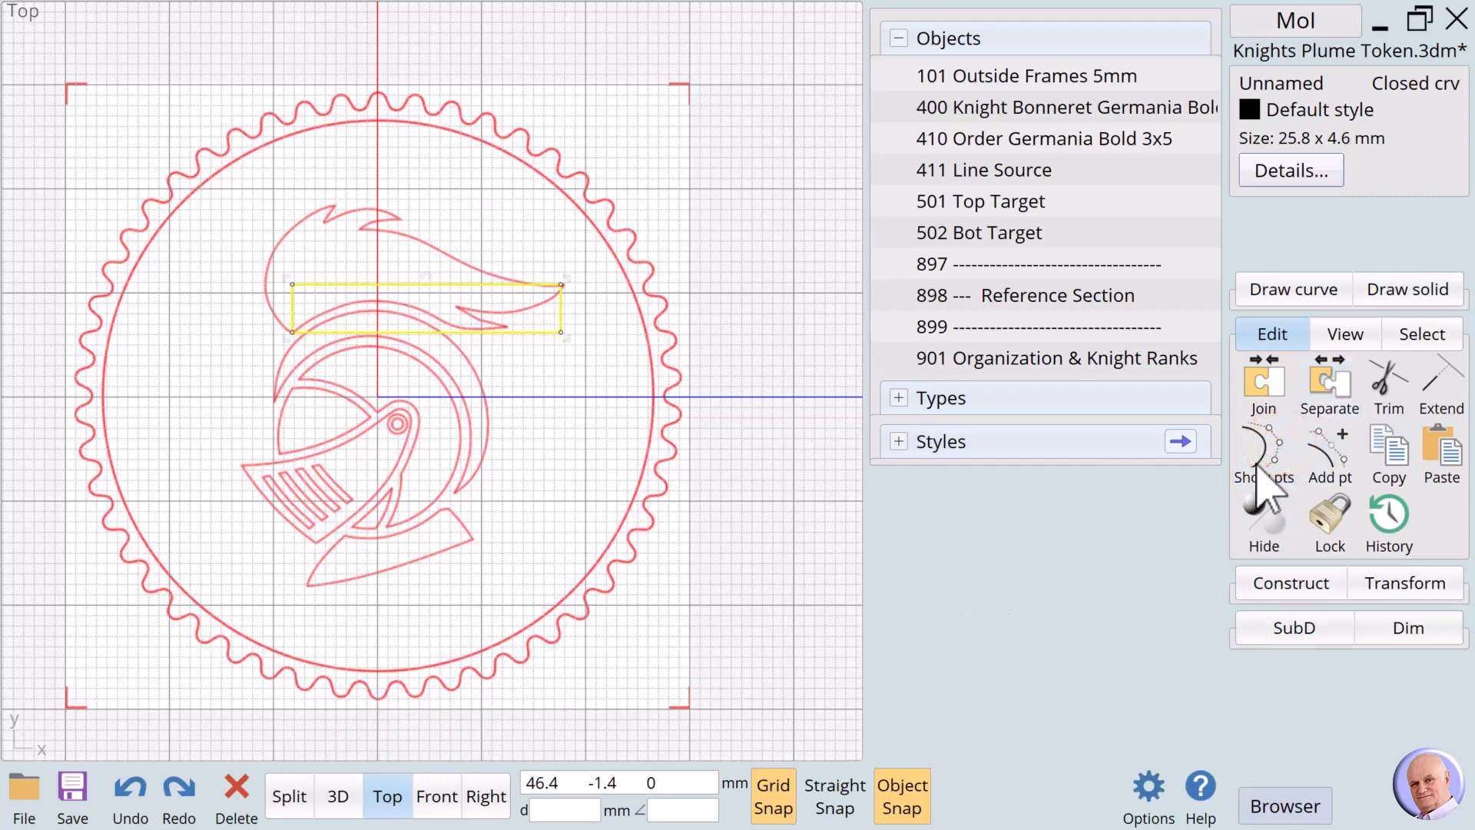
click(1323, 462)
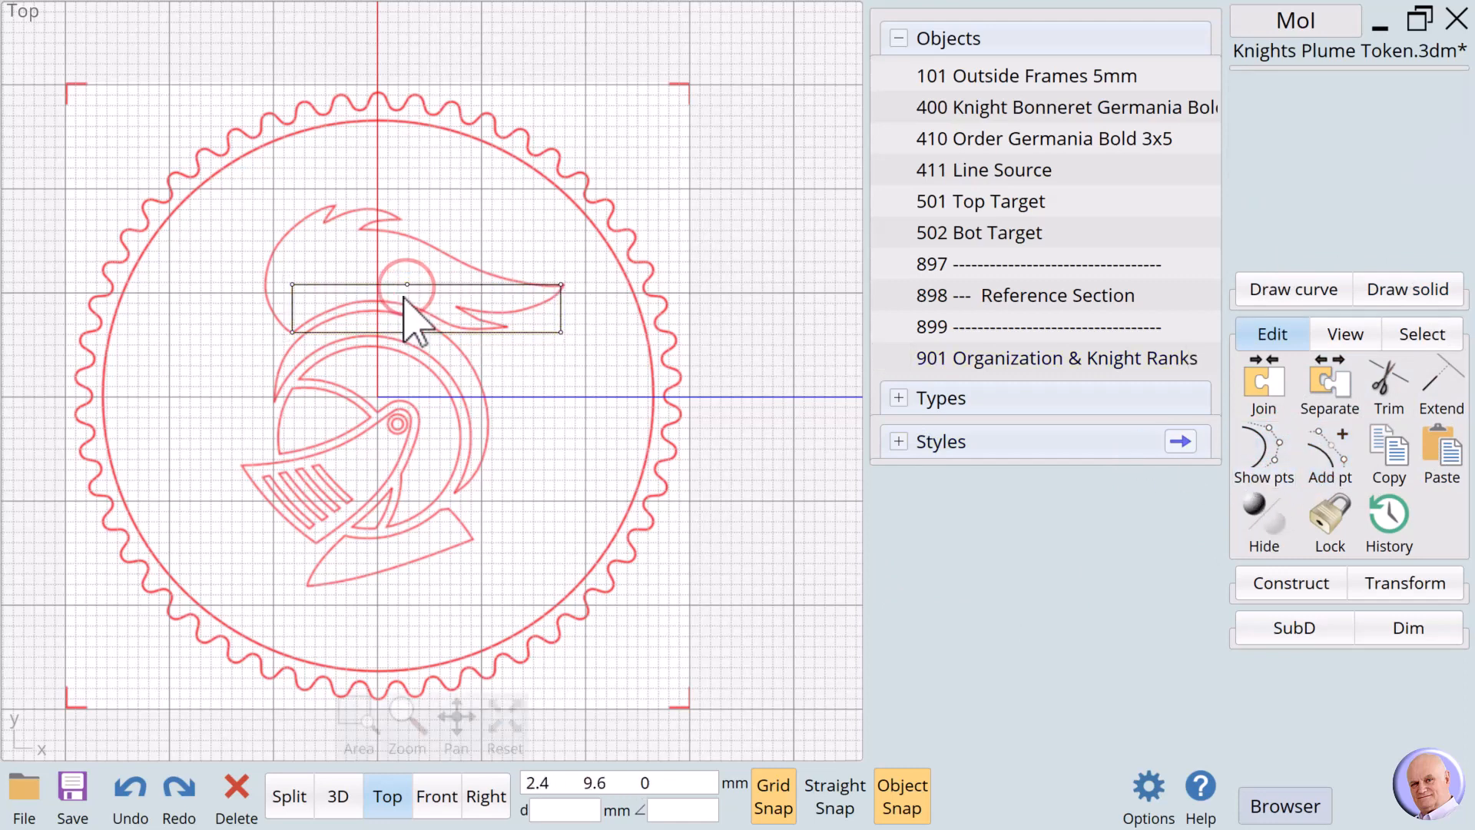
drag(407, 284, 426, 232)
click(478, 209)
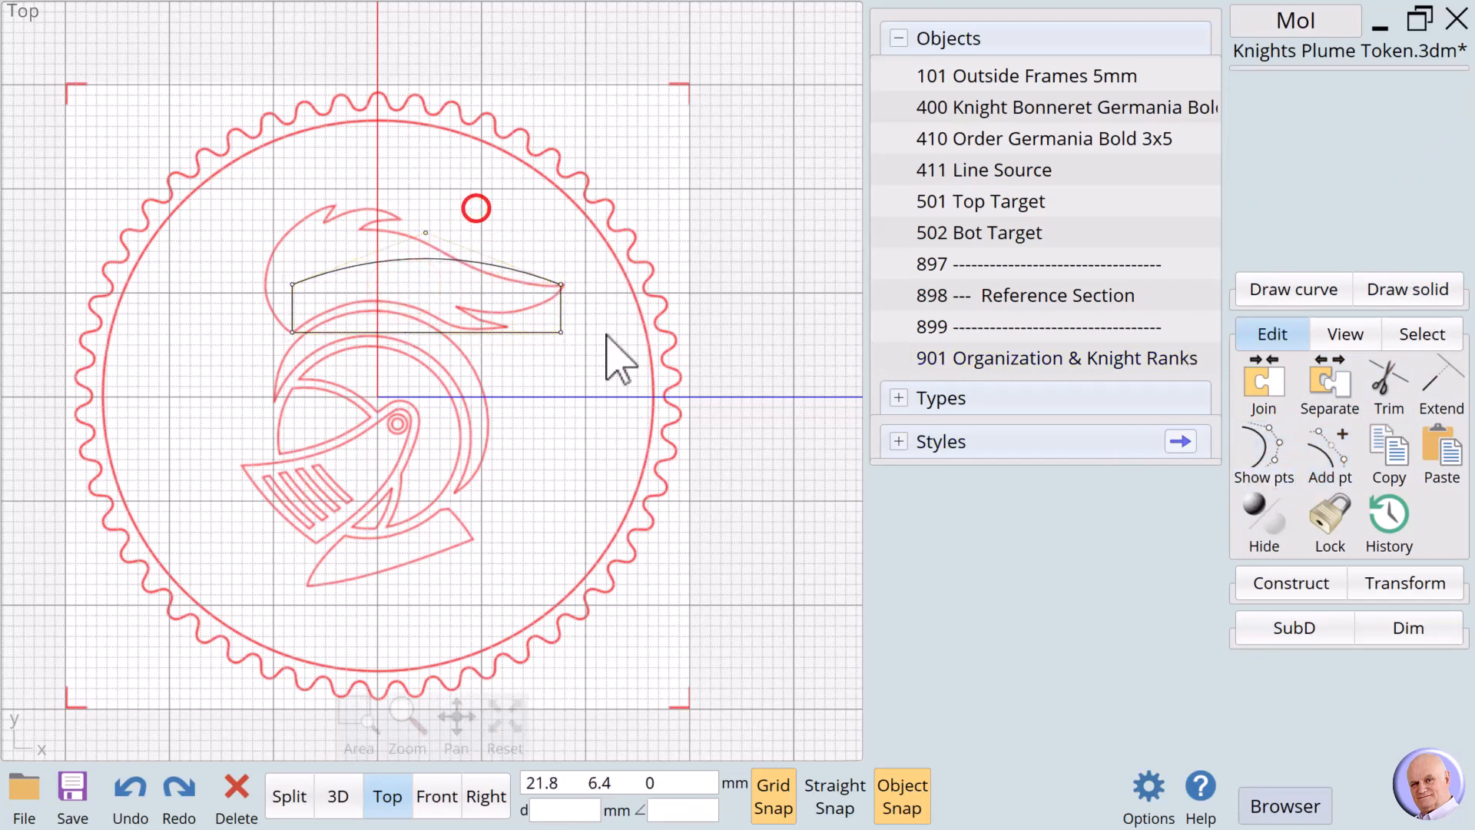
Move the corner below the plume's rear tip onto the lower tail's end, and the upper front corner onto the plume's top spike.
click(592, 385)
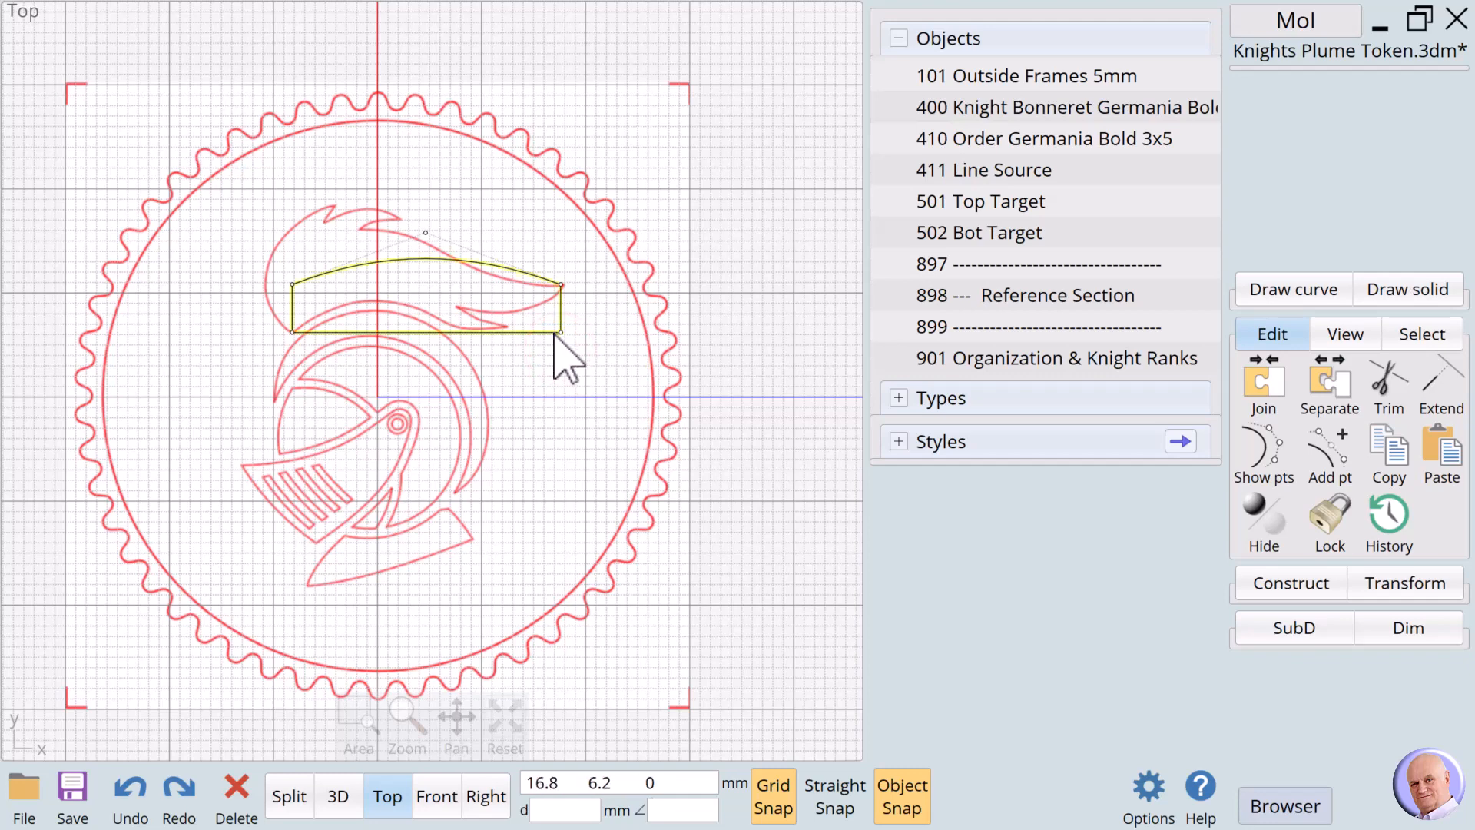
click(526, 413)
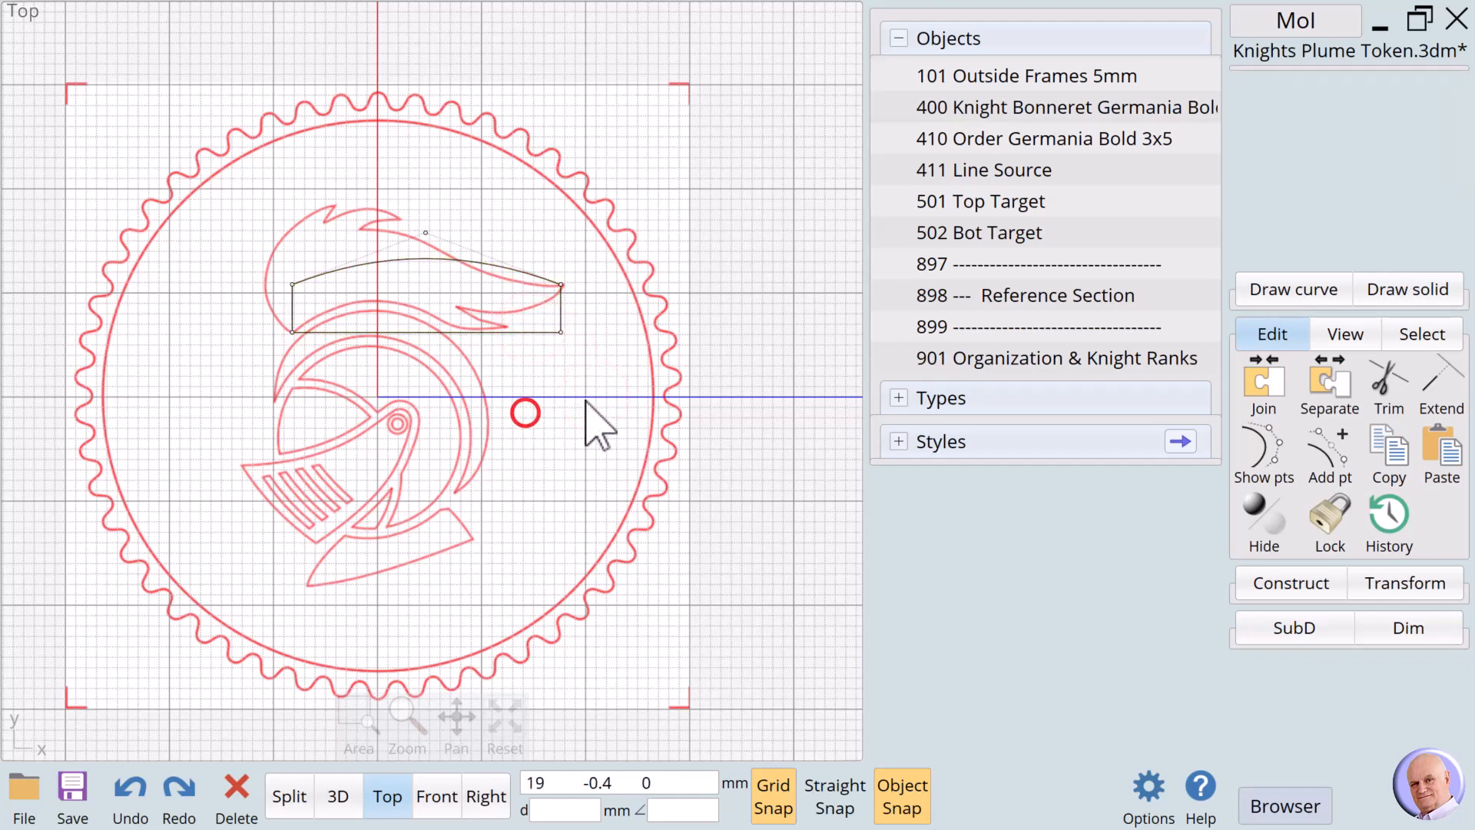
click(561, 331)
drag(561, 331, 511, 330)
click(549, 358)
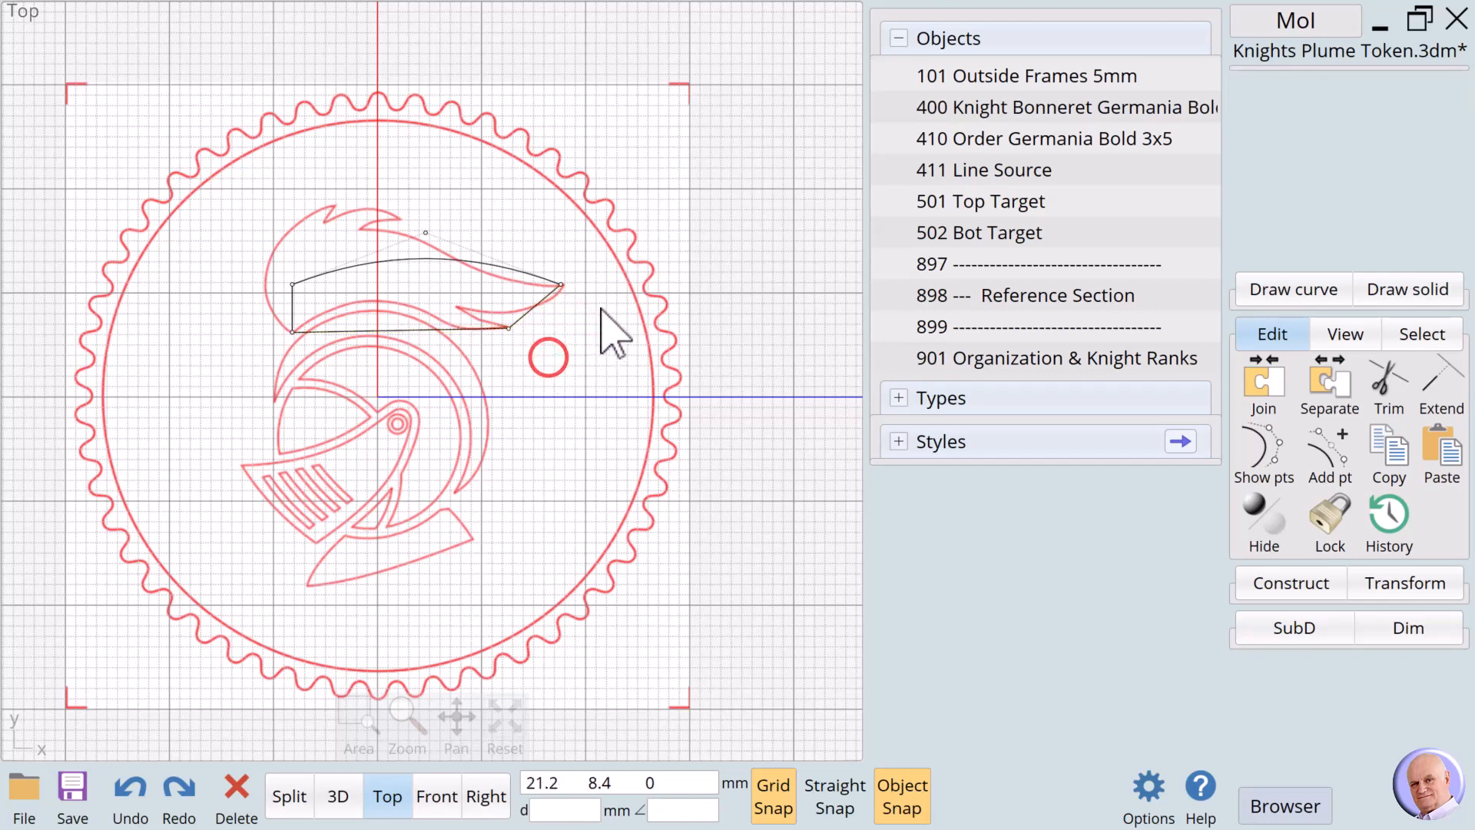
drag(290, 284, 333, 209)
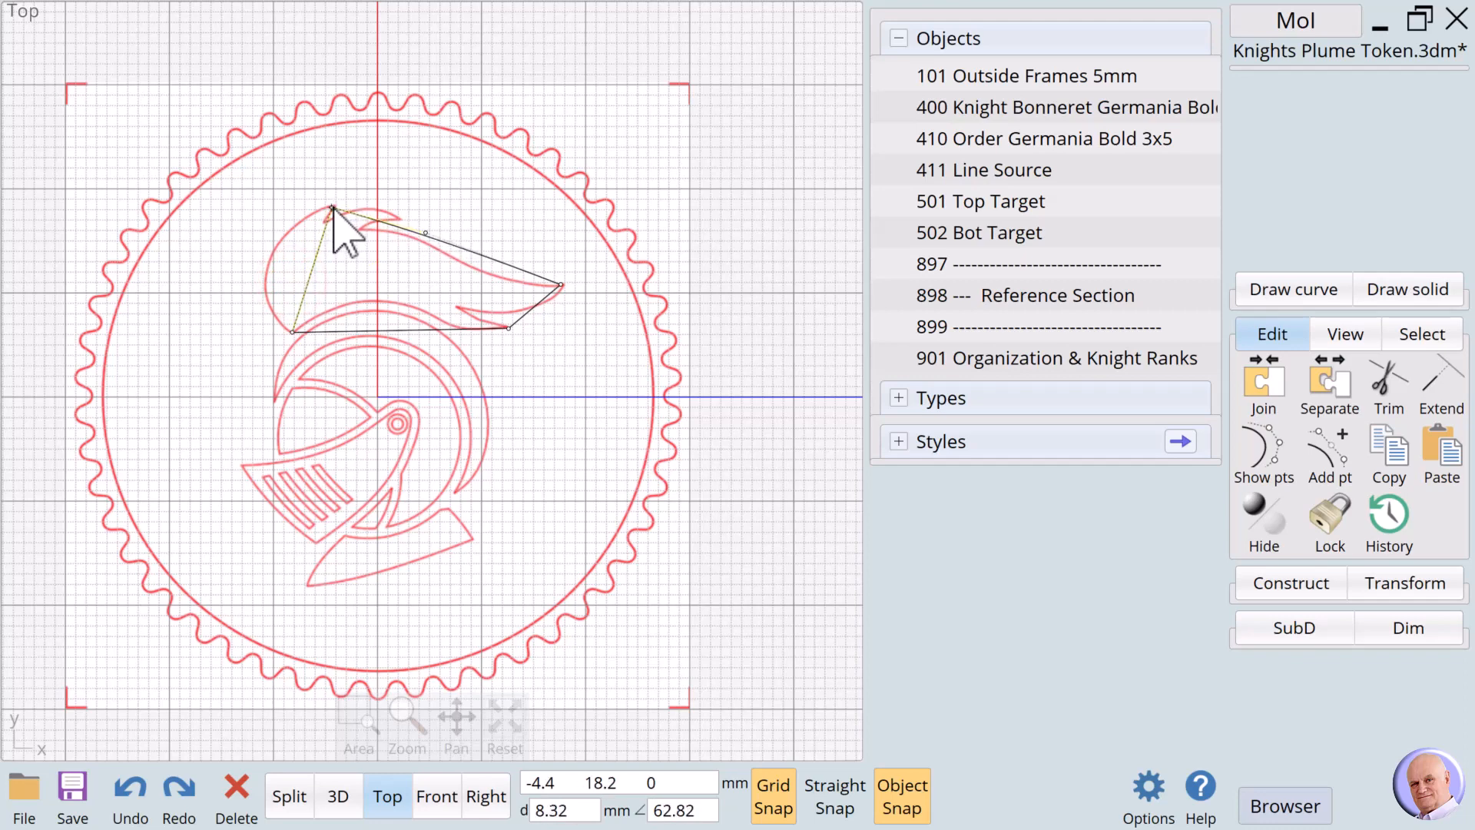
drag(334, 206, 333, 206)
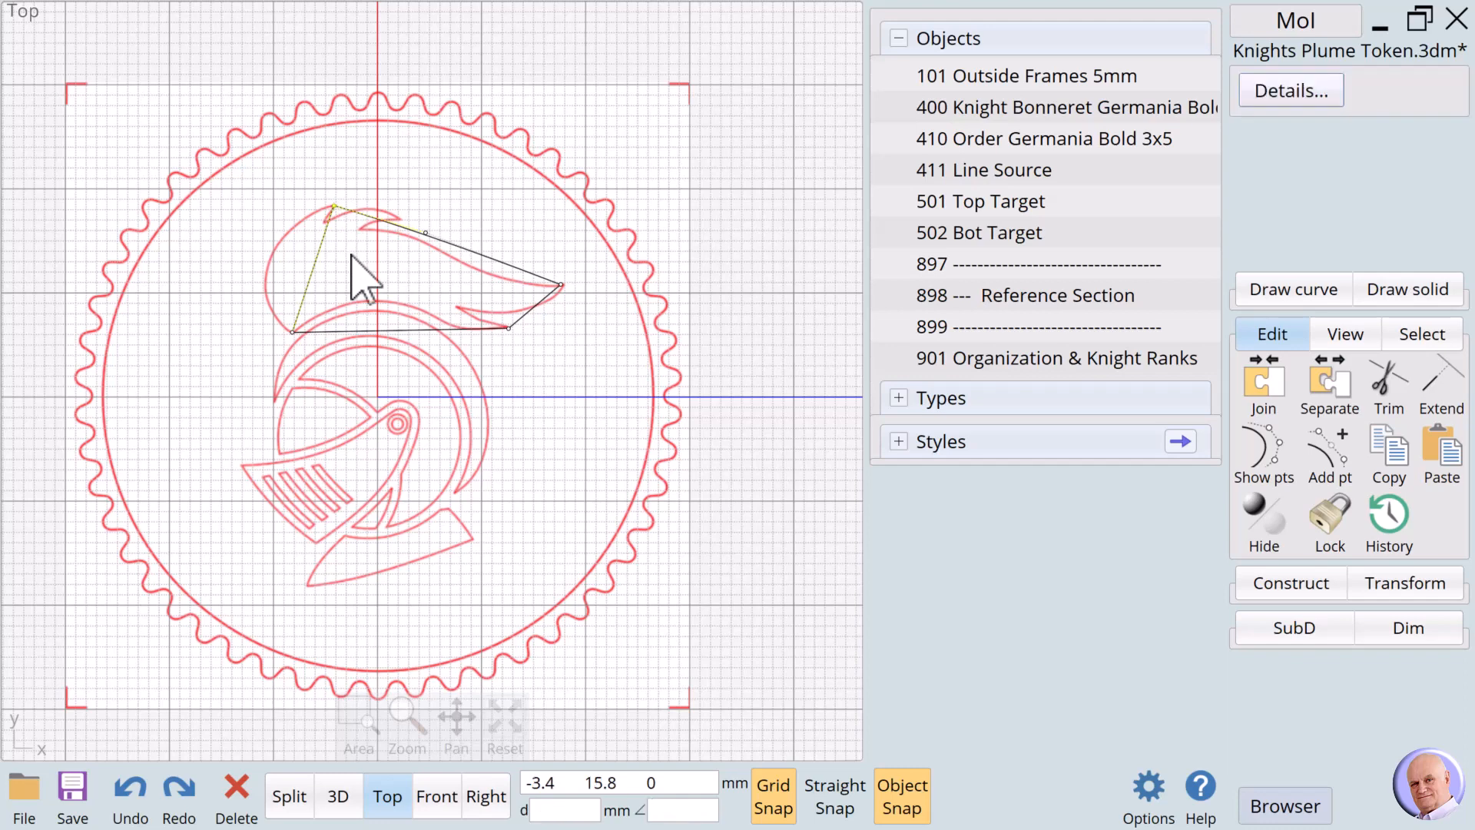
Add a corner point on the short rear edge and three more along the upper edge near the plume's top feathers.
click(1328, 454)
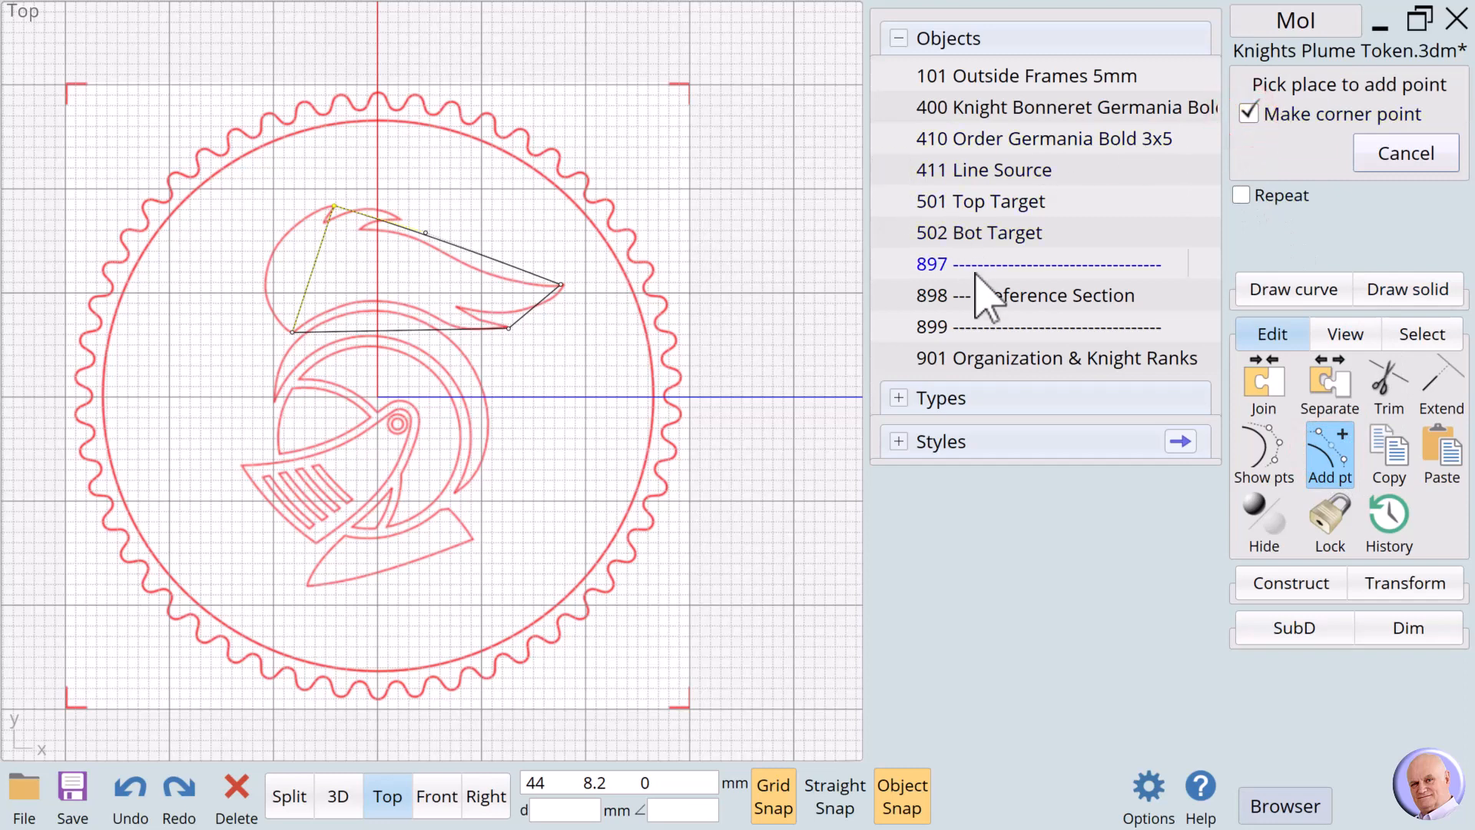
click(528, 313)
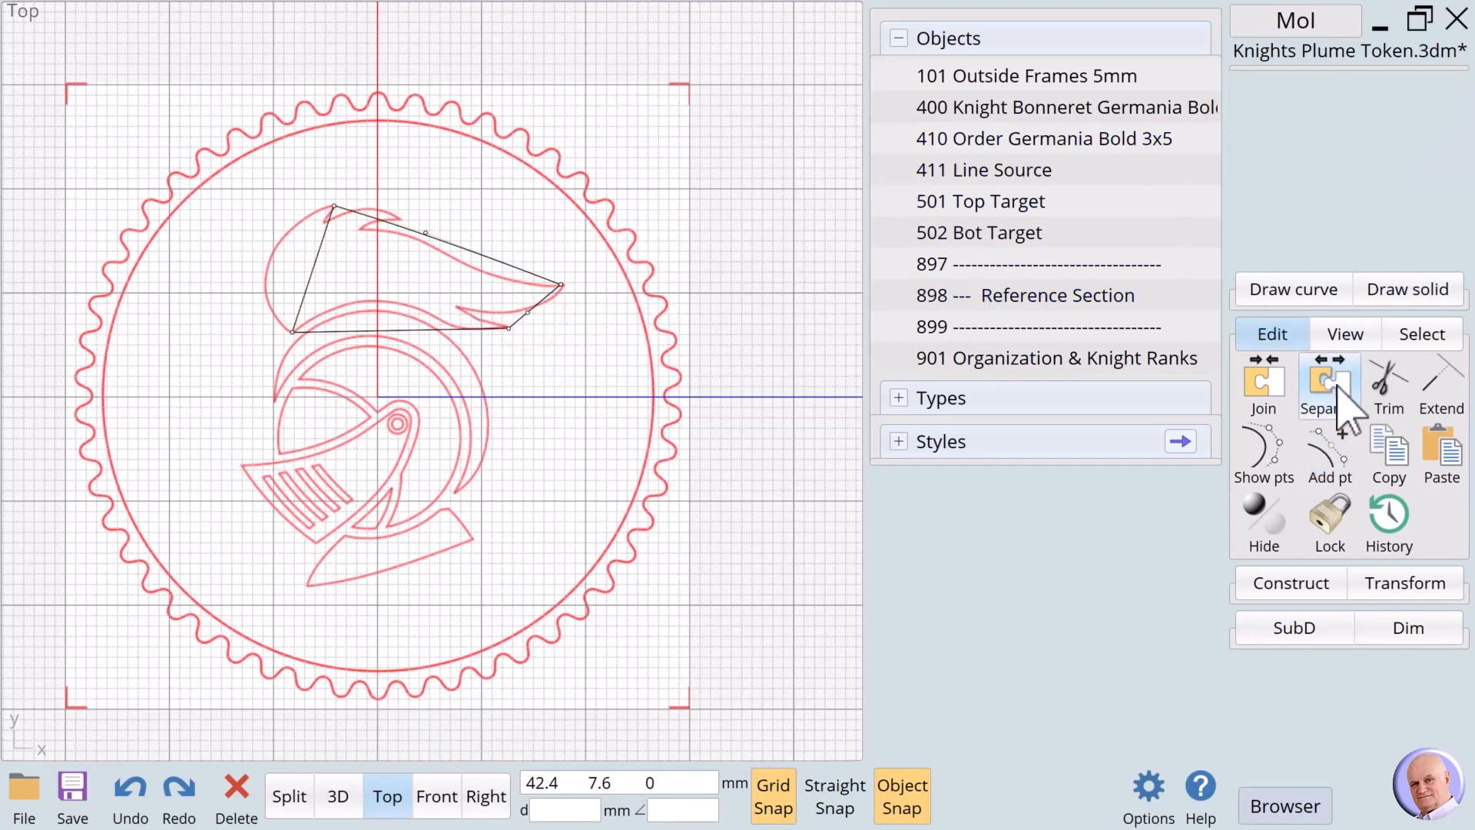
click(1335, 465)
click(1240, 195)
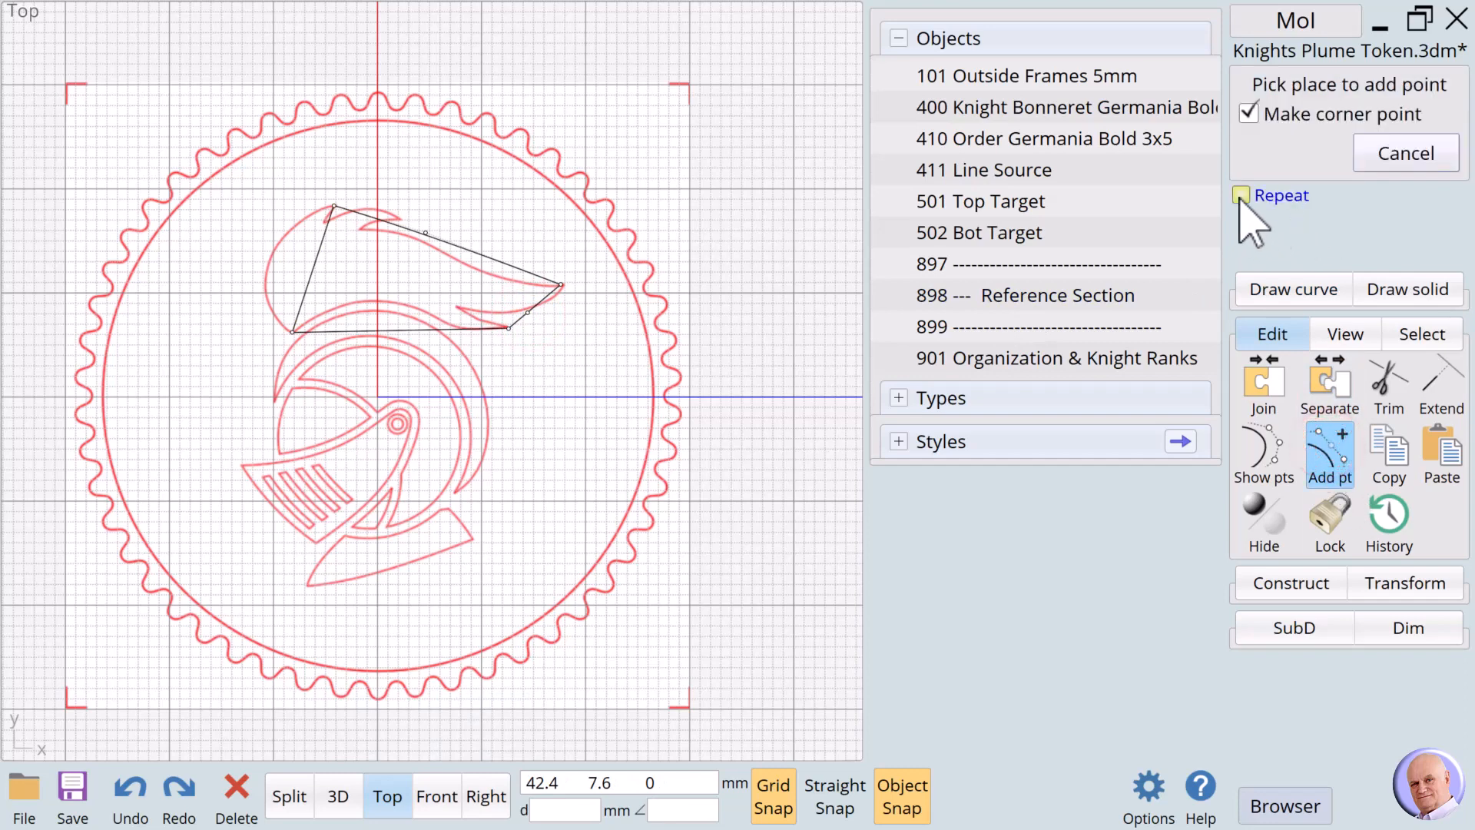
click(366, 214)
click(390, 222)
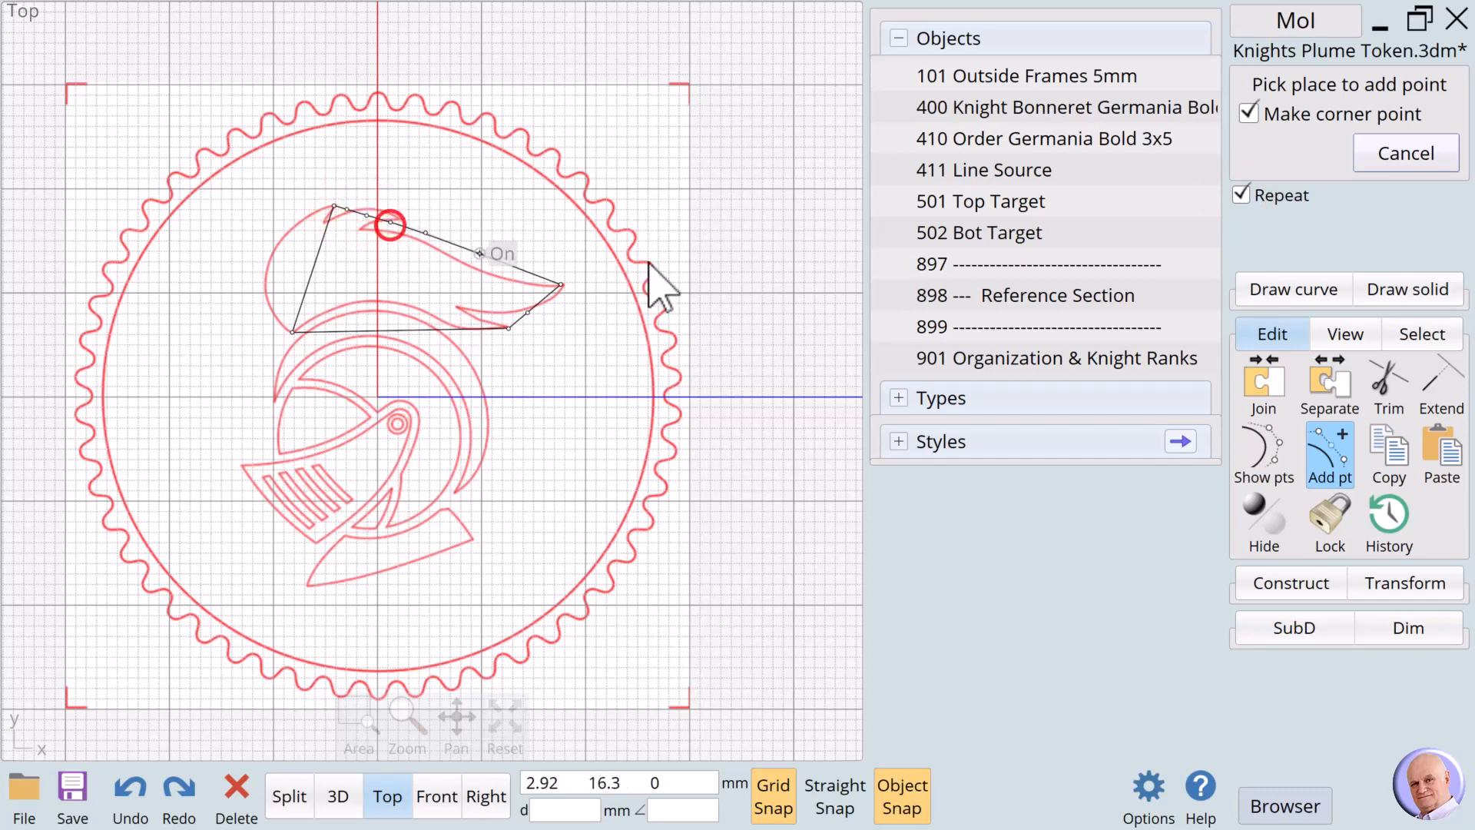
click(1401, 151)
click(742, 164)
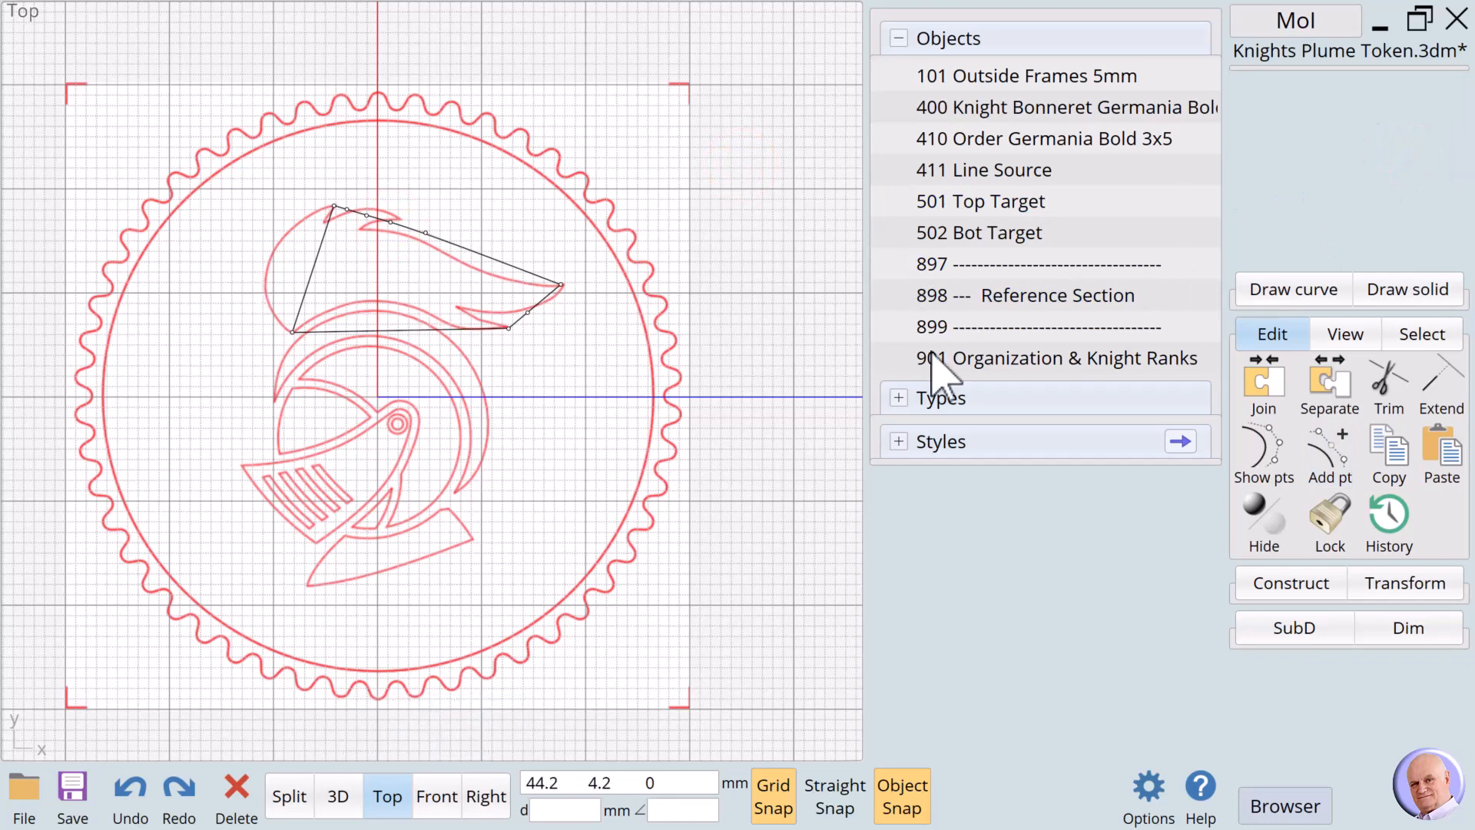
Add a point on the outline's straight front edge and pull it outward to the plume's rounded side, at about -11.2, 14.
click(1331, 453)
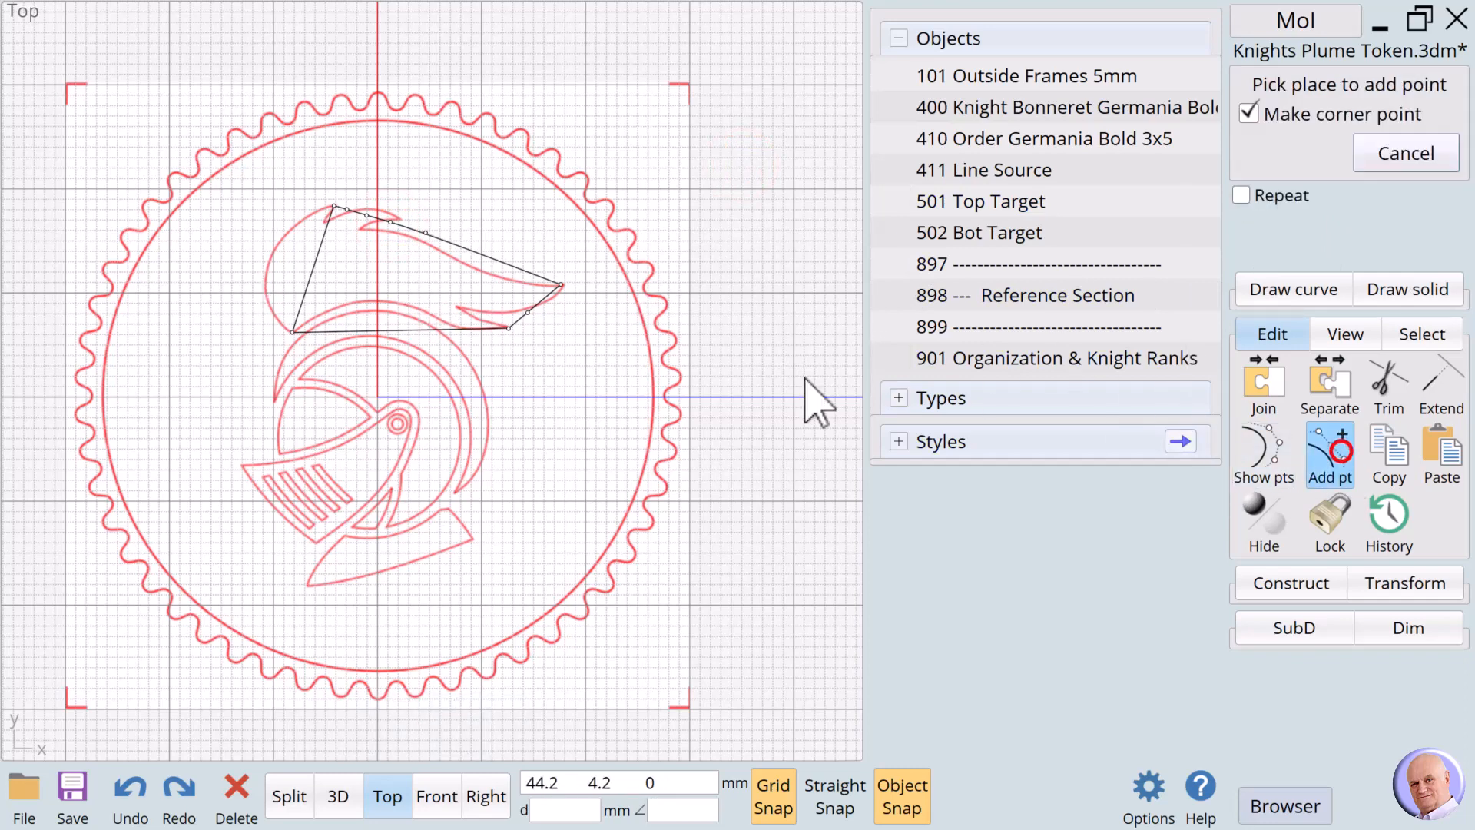
click(310, 278)
drag(309, 278, 260, 250)
click(298, 270)
click(262, 251)
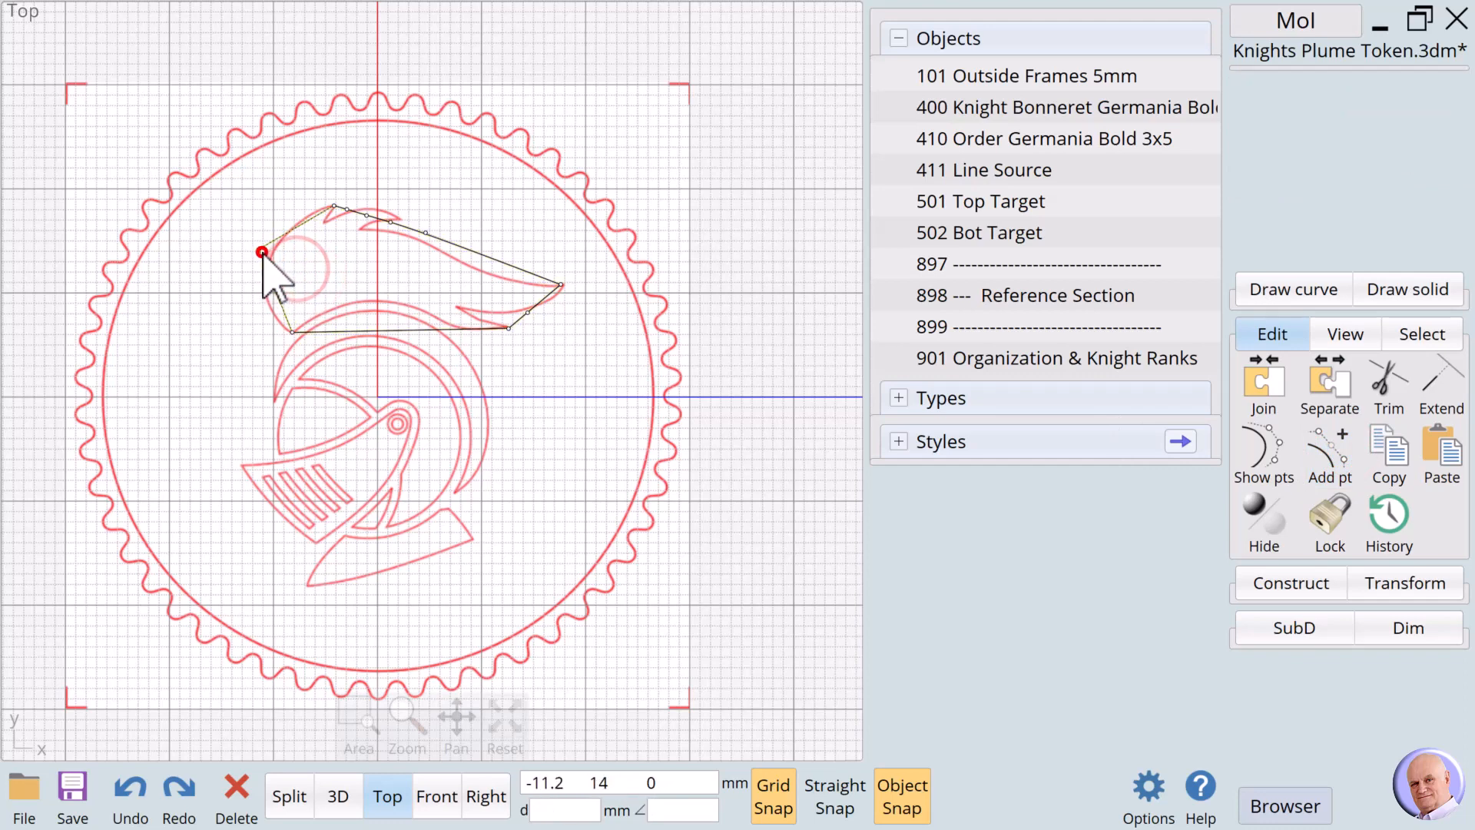
Replace the outline's front corner point with a smooth one, pulled outward to about -14.7, 13.8 so the edge follows the plume's rounded front.
key(Delete)
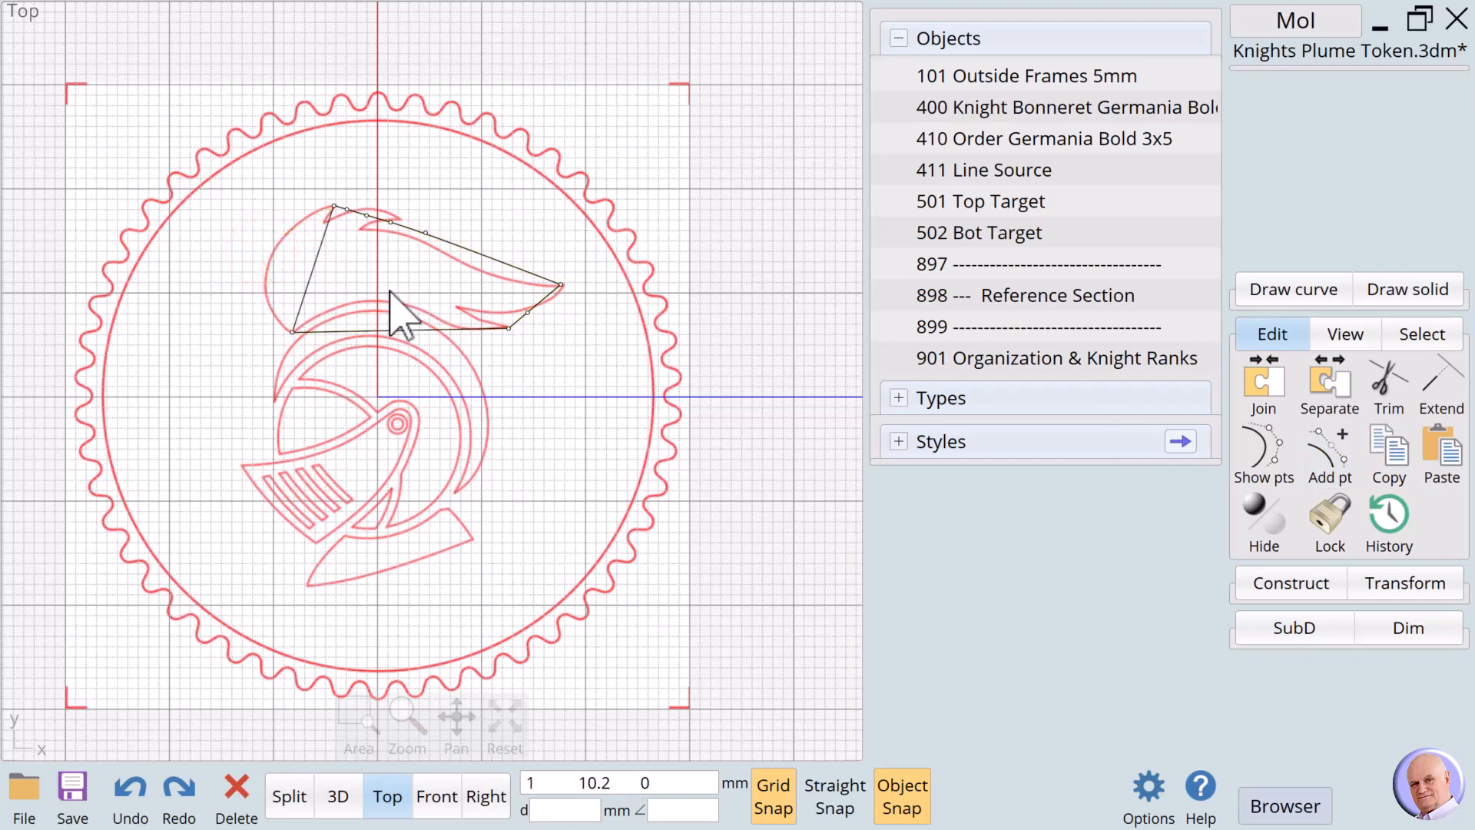
click(1331, 453)
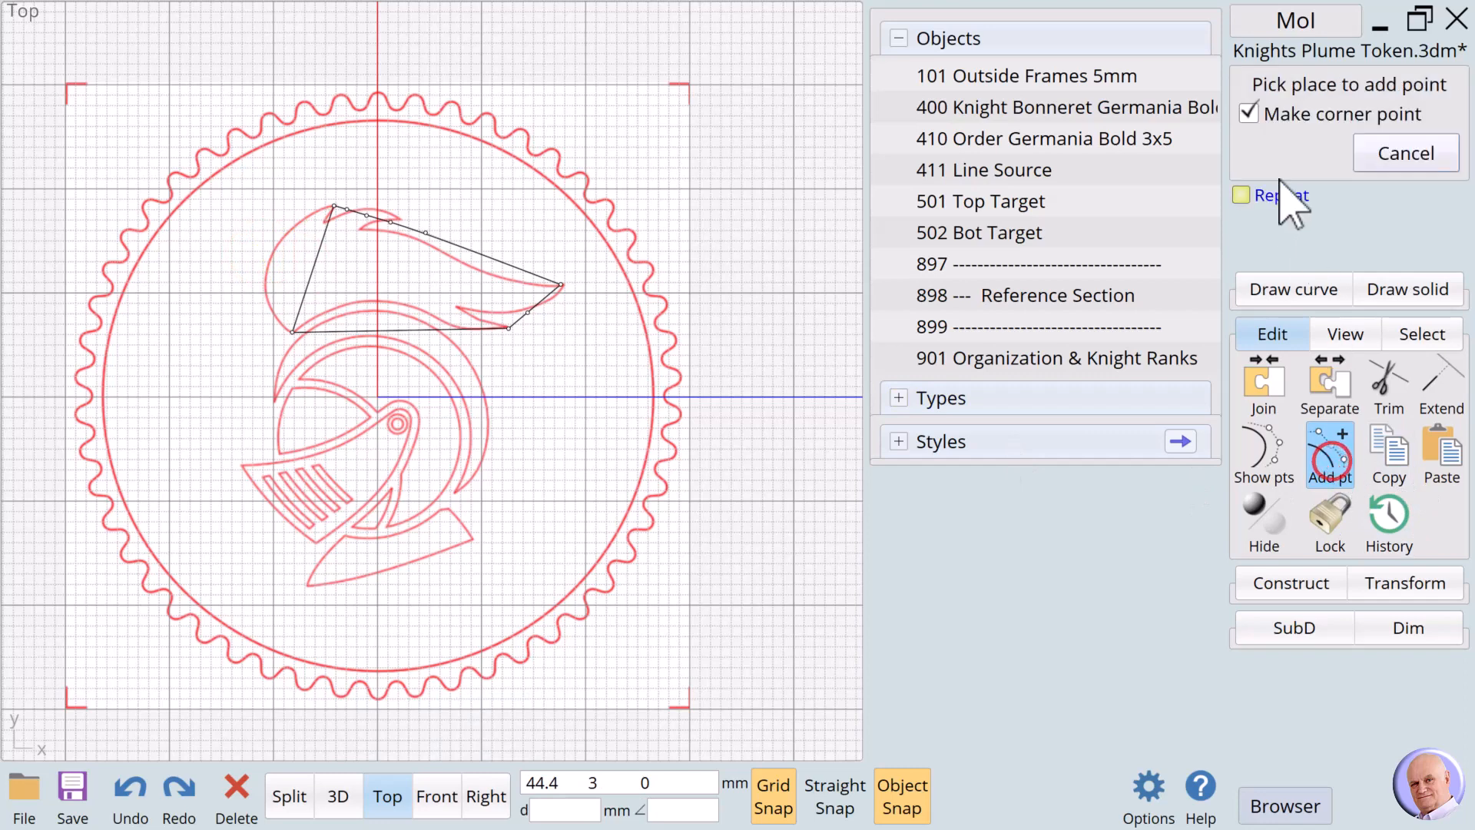
click(313, 270)
click(381, 280)
drag(314, 270, 226, 254)
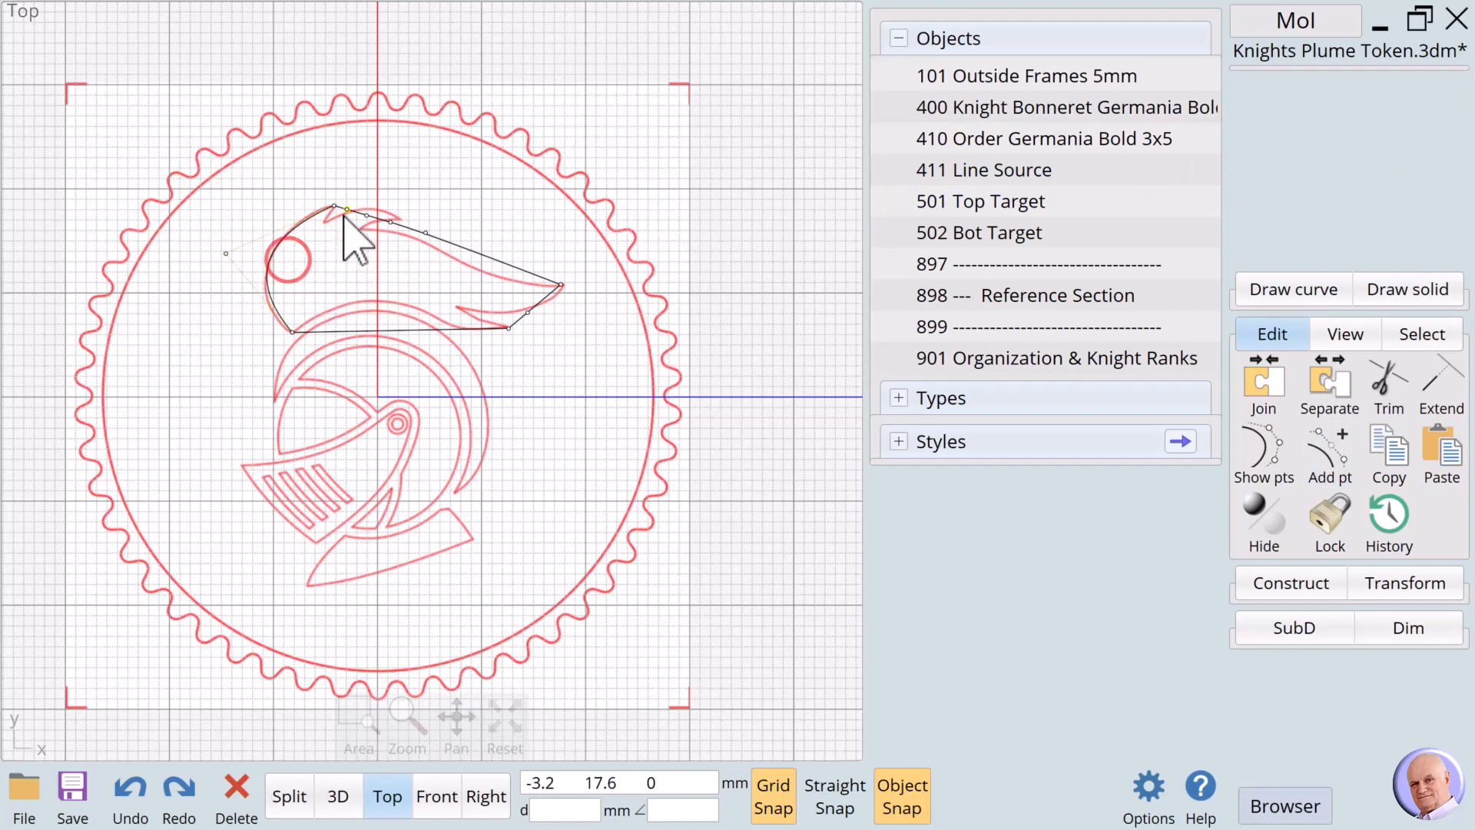
Move the upper edge's corner points onto the notch behind the top spike, the second feather's tip and the notch beneath that feather.
drag(343, 211, 322, 219)
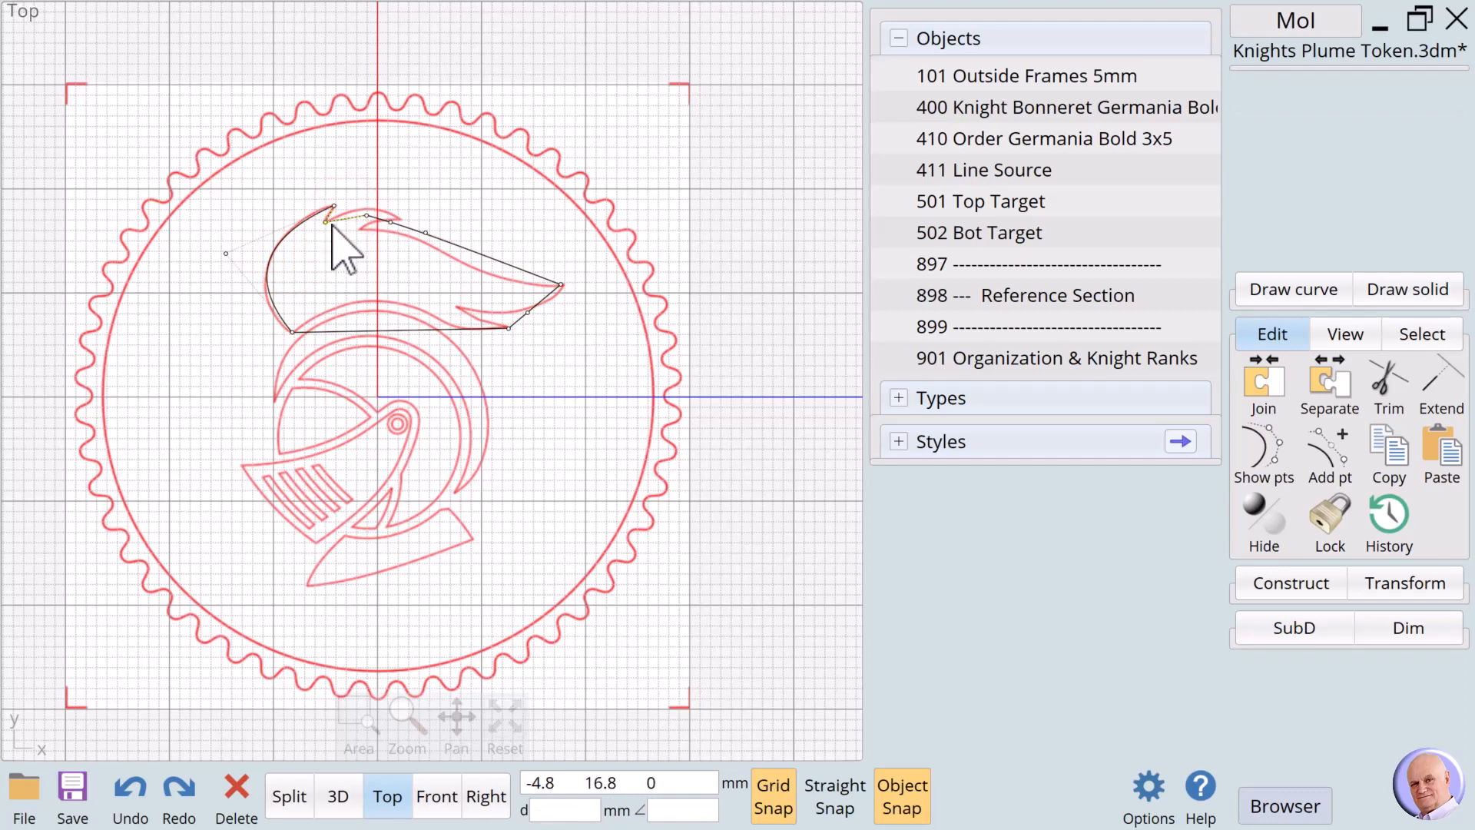
mouse_move(391, 223)
mouse_down()
mouse_move(362, 228)
mouse_move(400, 220)
mouse_up()
click(418, 197)
click(513, 234)
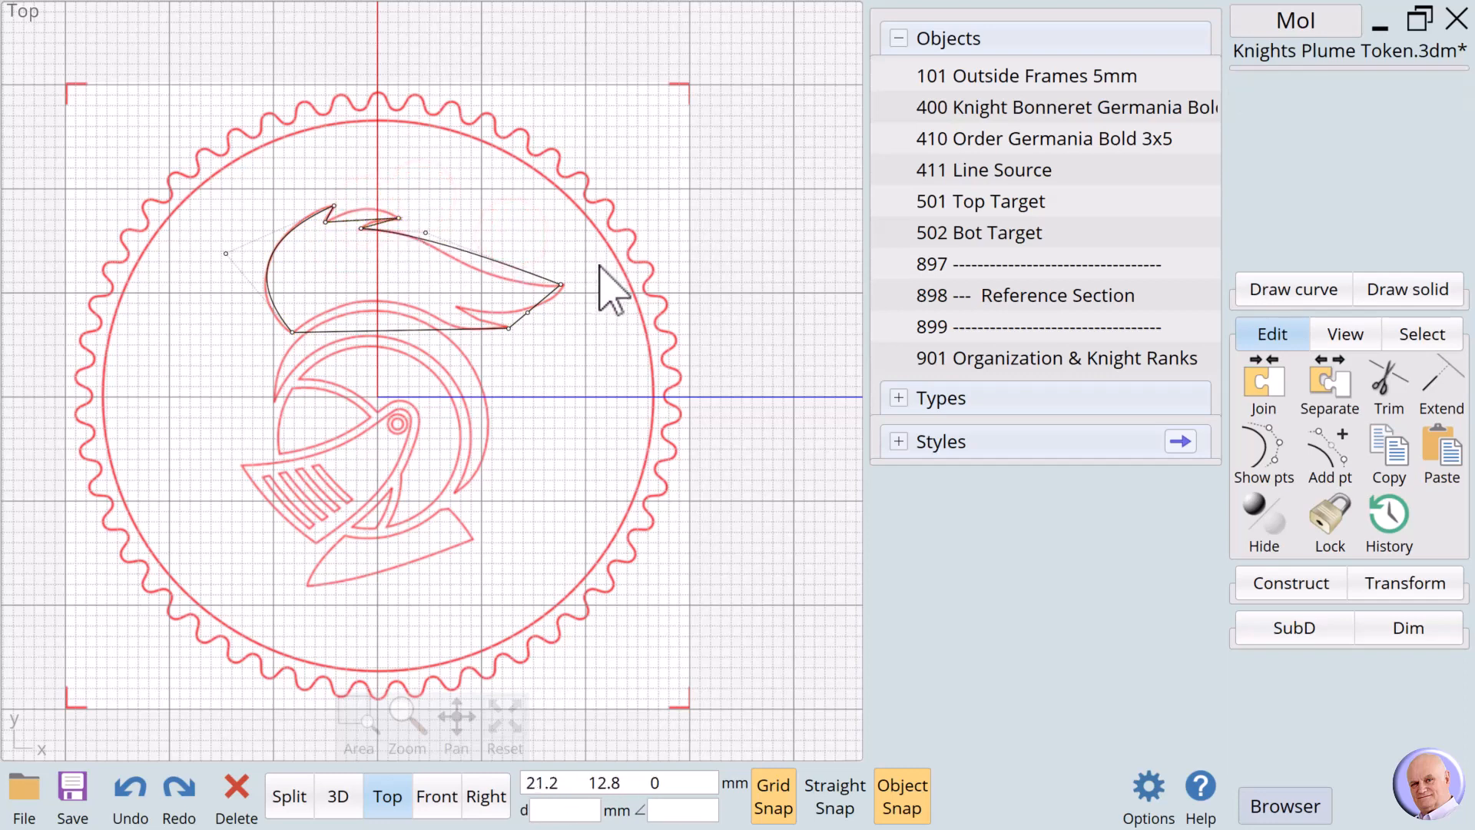
Move the corner point on the short rear edge into the notch between the plume's two tails, at about 7.6, 8.8.
click(515, 324)
drag(527, 313, 457, 307)
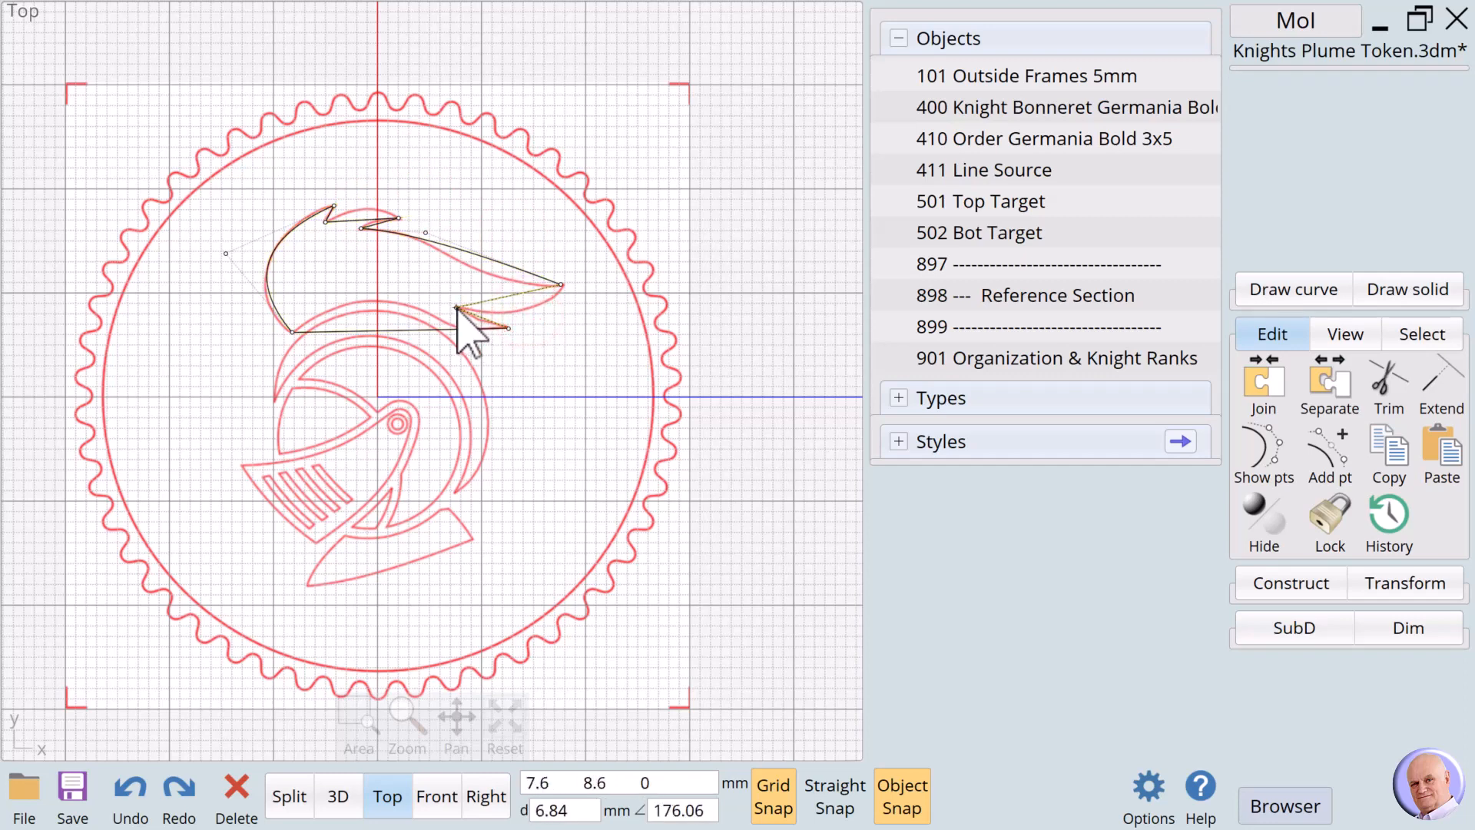
drag(456, 307, 457, 306)
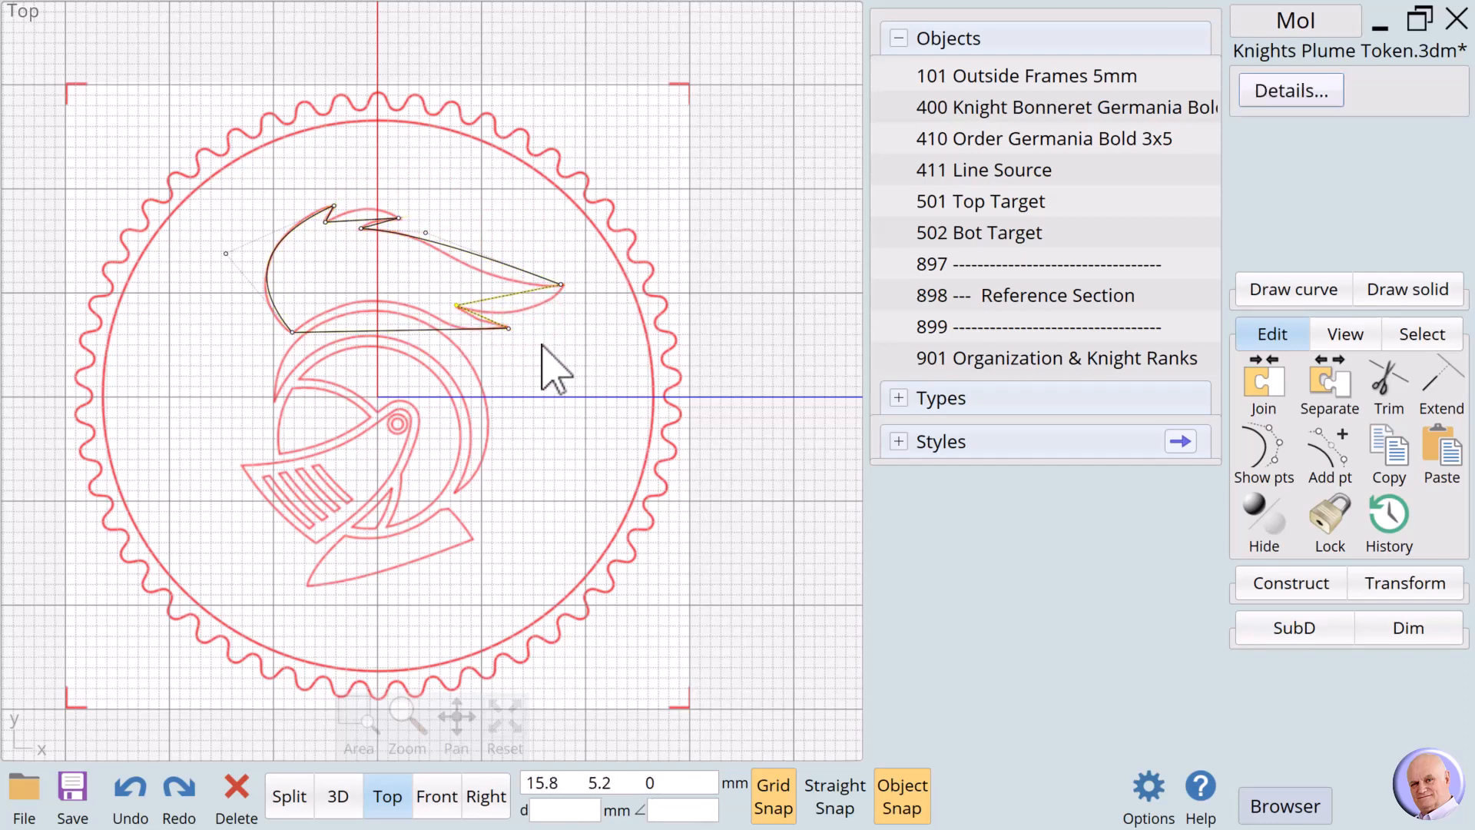
click(537, 339)
Add two smooth points along the straight upper edge toward the rear tip and one low on the curved front edge.
click(1342, 455)
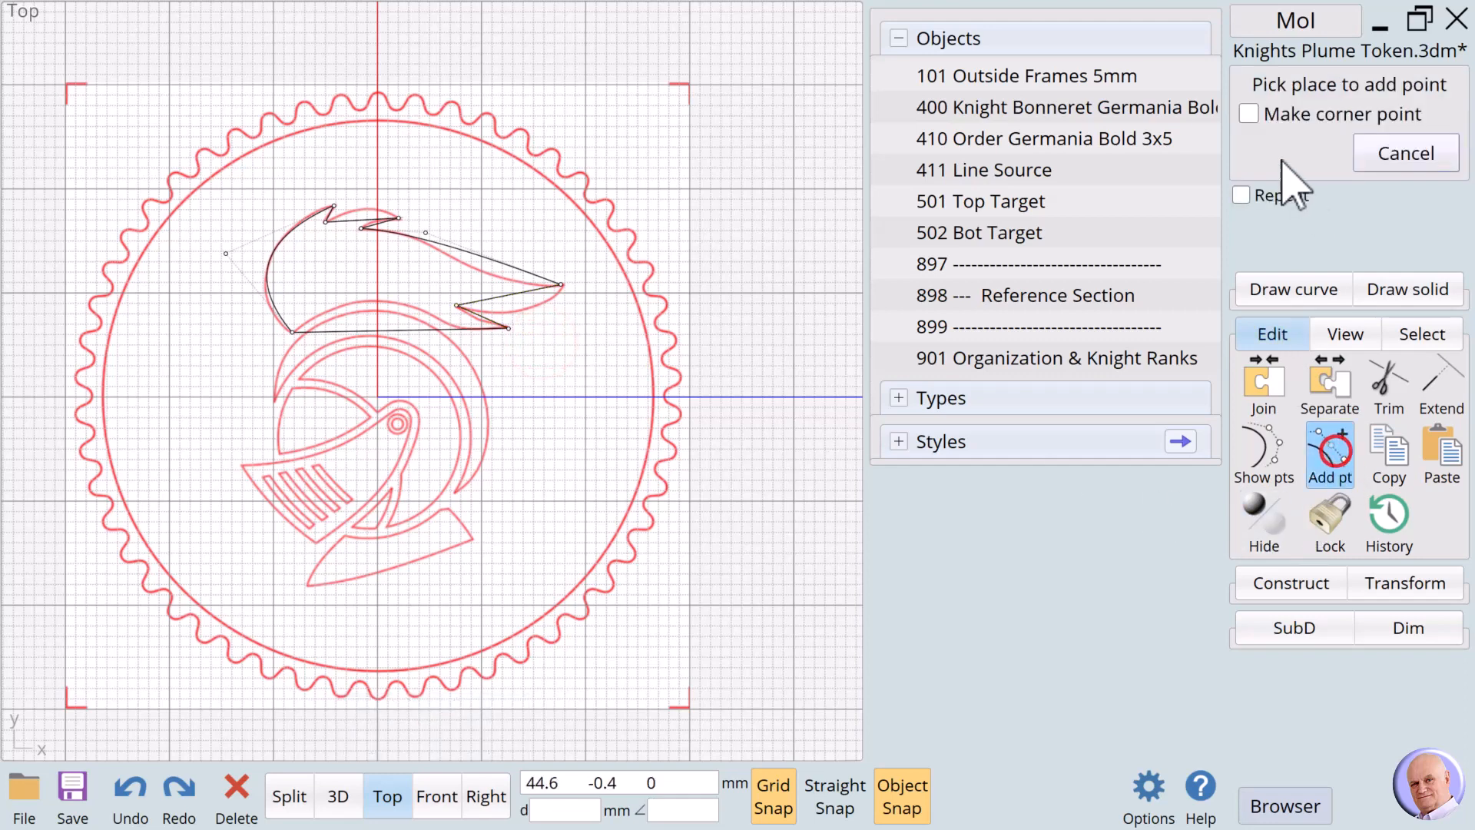
click(463, 254)
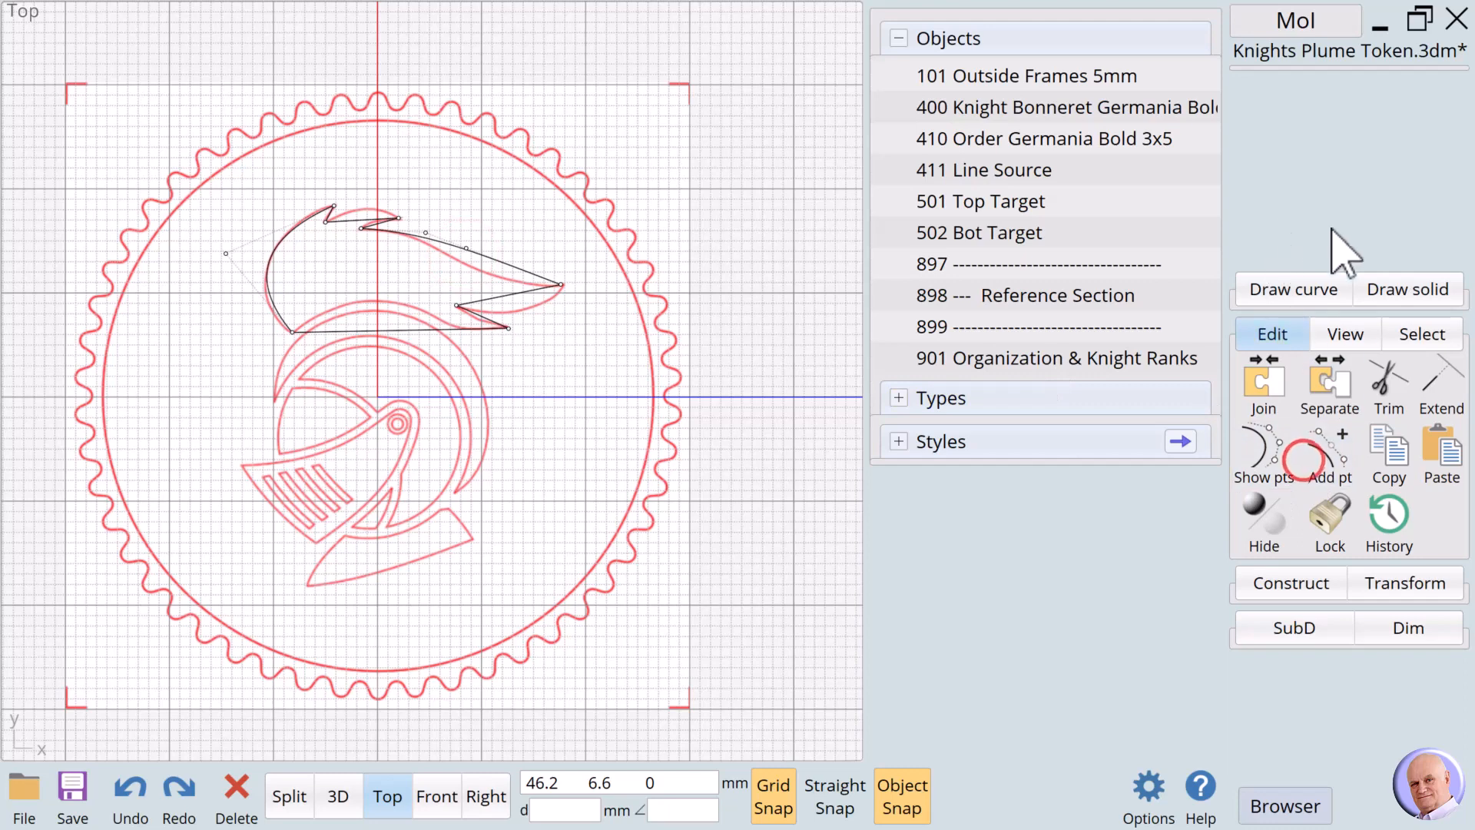
click(1330, 454)
click(1242, 199)
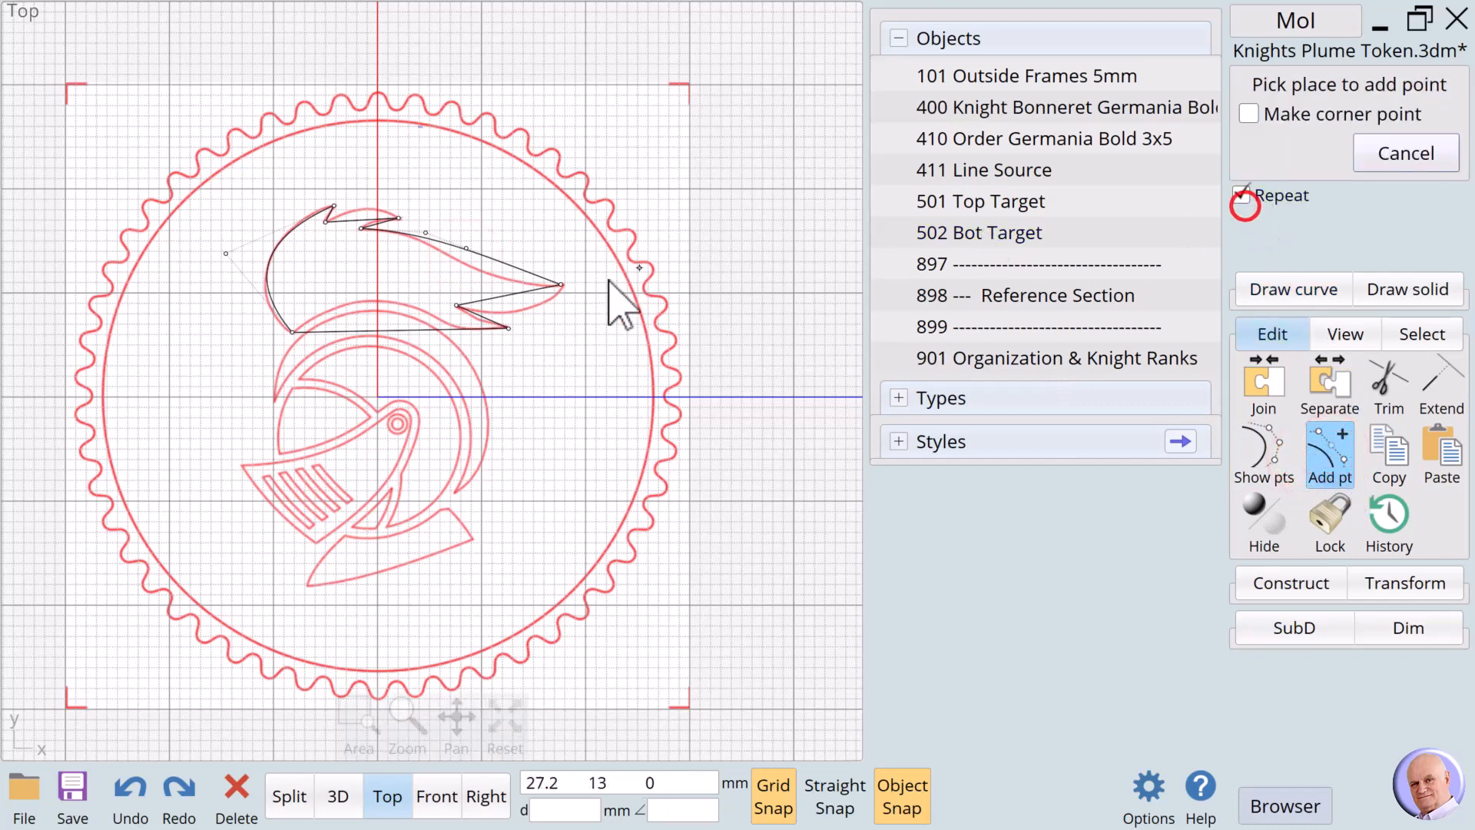
click(504, 263)
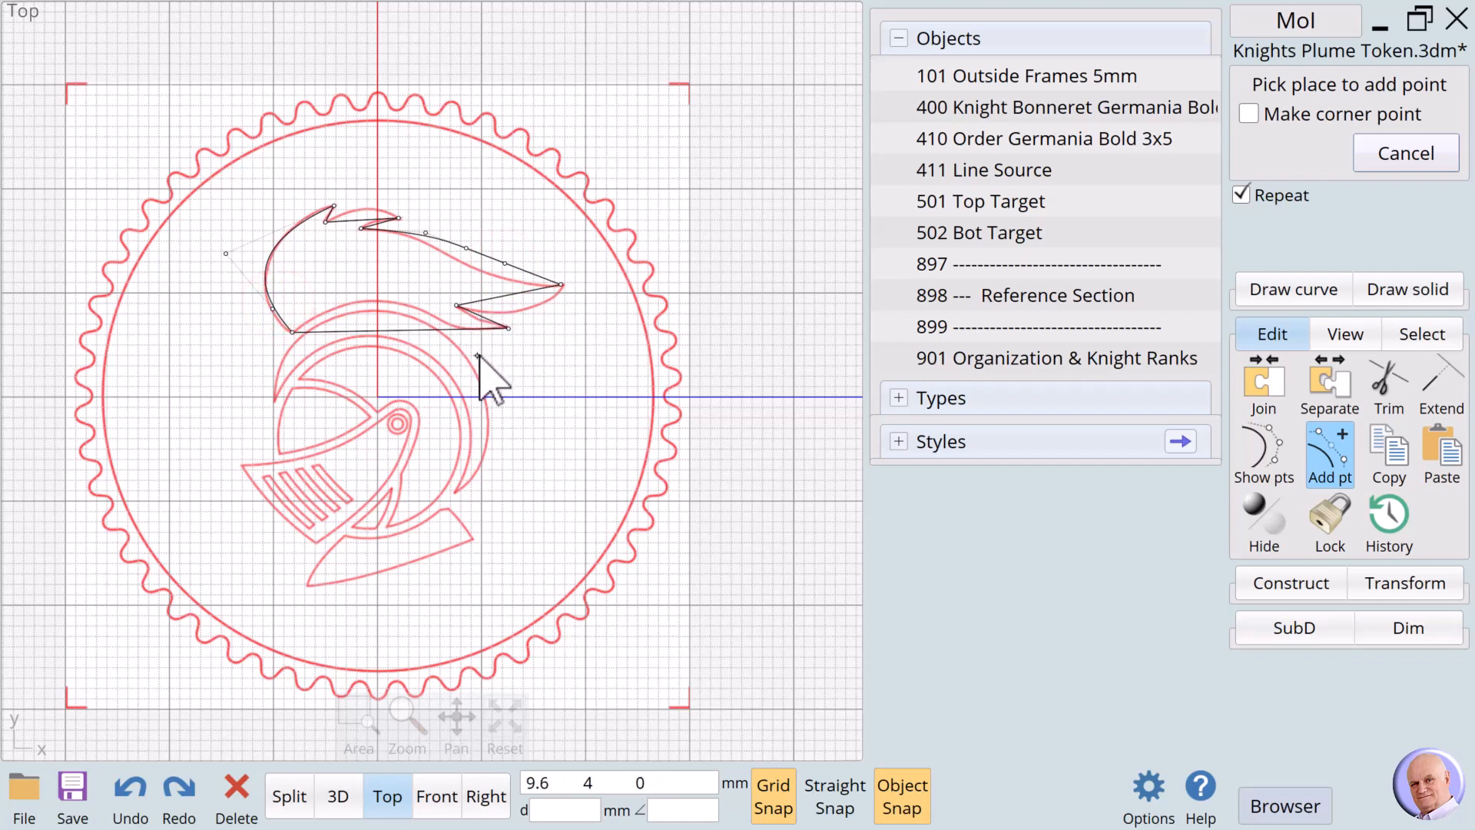
Add three smooth points along the outline's bottom edge and one on each of the two edges meeting at the tail notch.
click(445, 331)
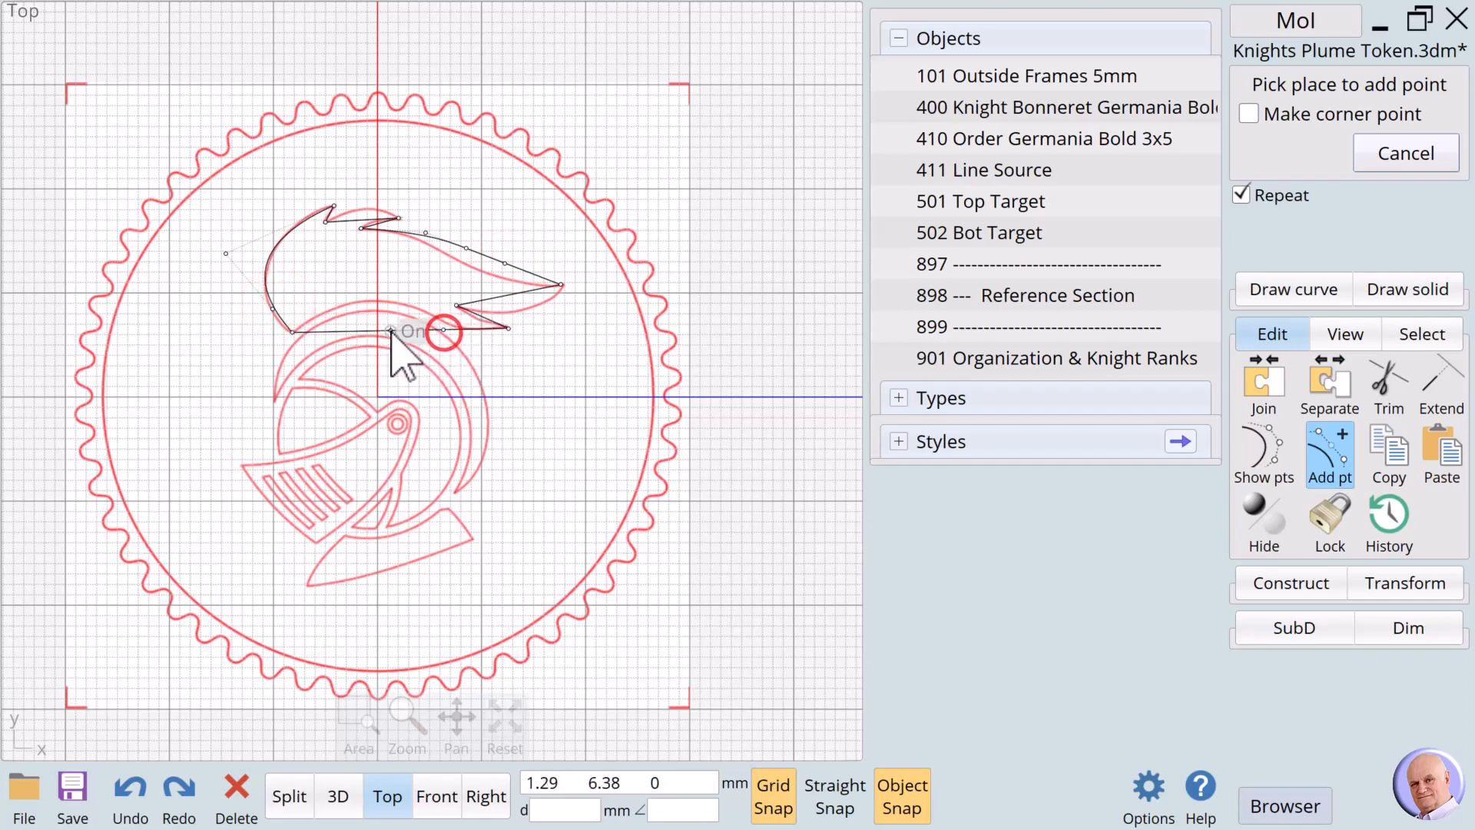
click(382, 330)
click(332, 332)
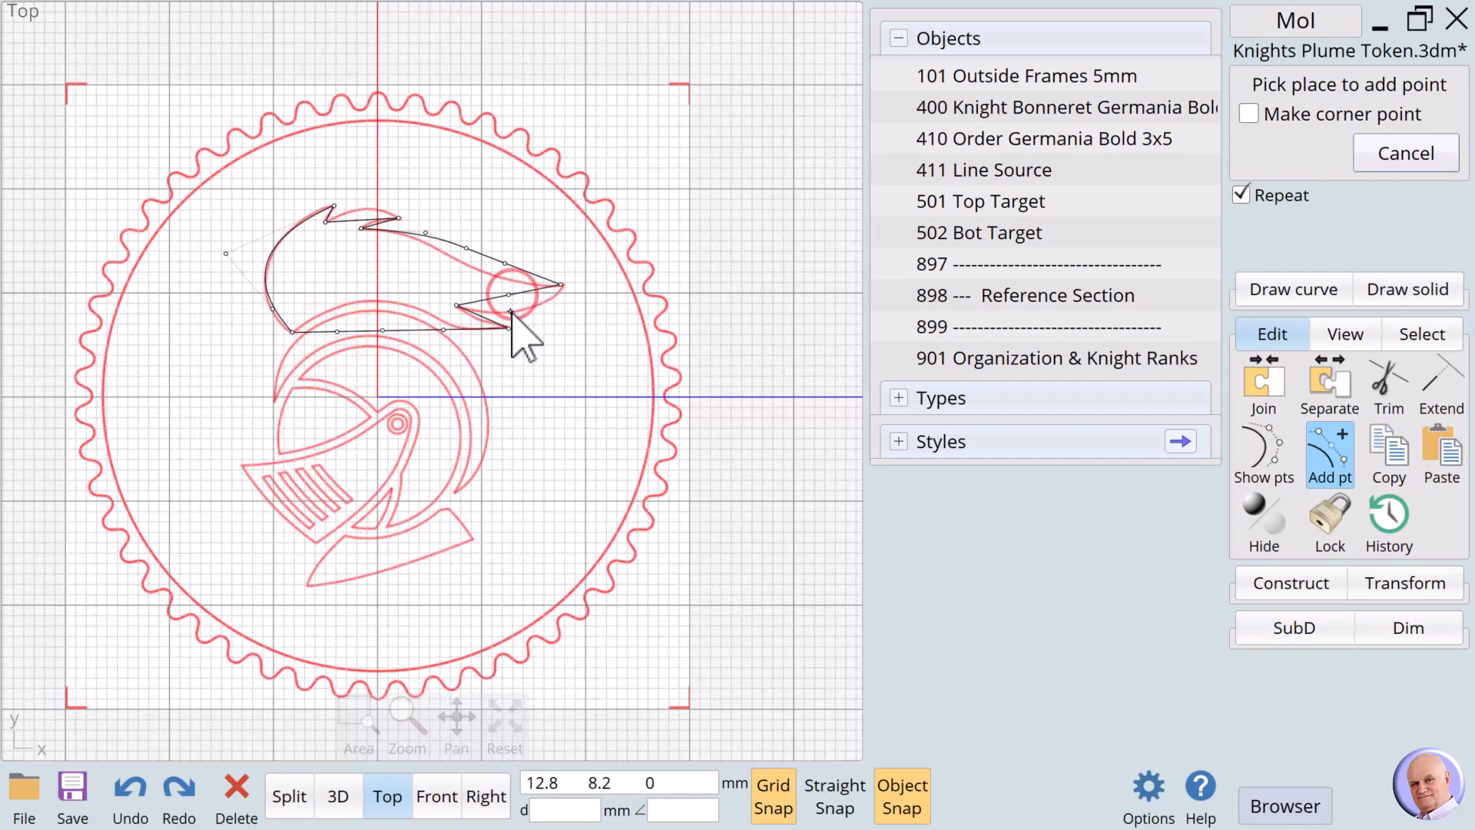
click(484, 317)
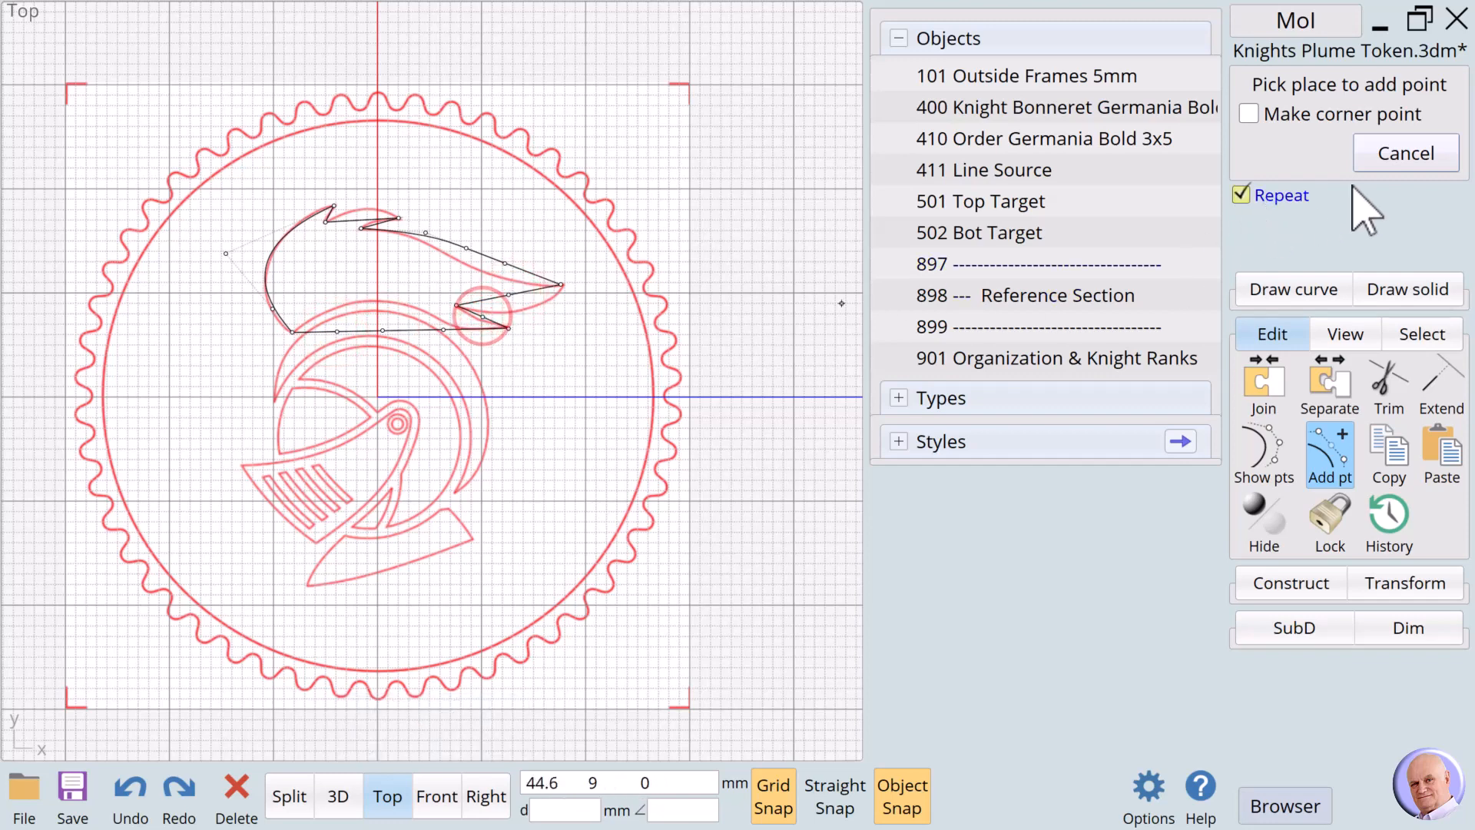
click(1394, 160)
click(730, 229)
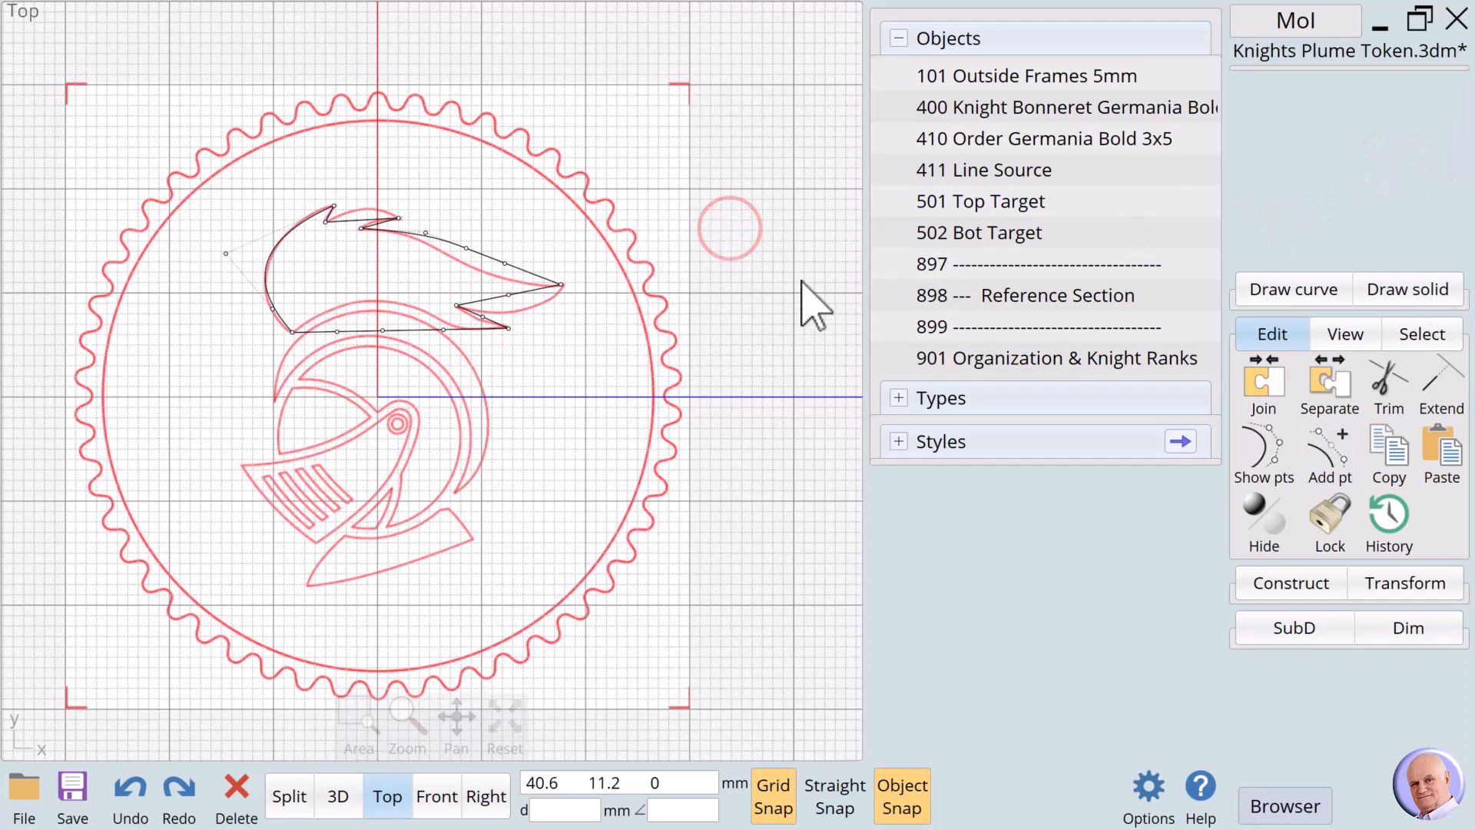
Add a smooth point on the upper and lower edges of the second feather and pull each up to match its curves.
click(1344, 459)
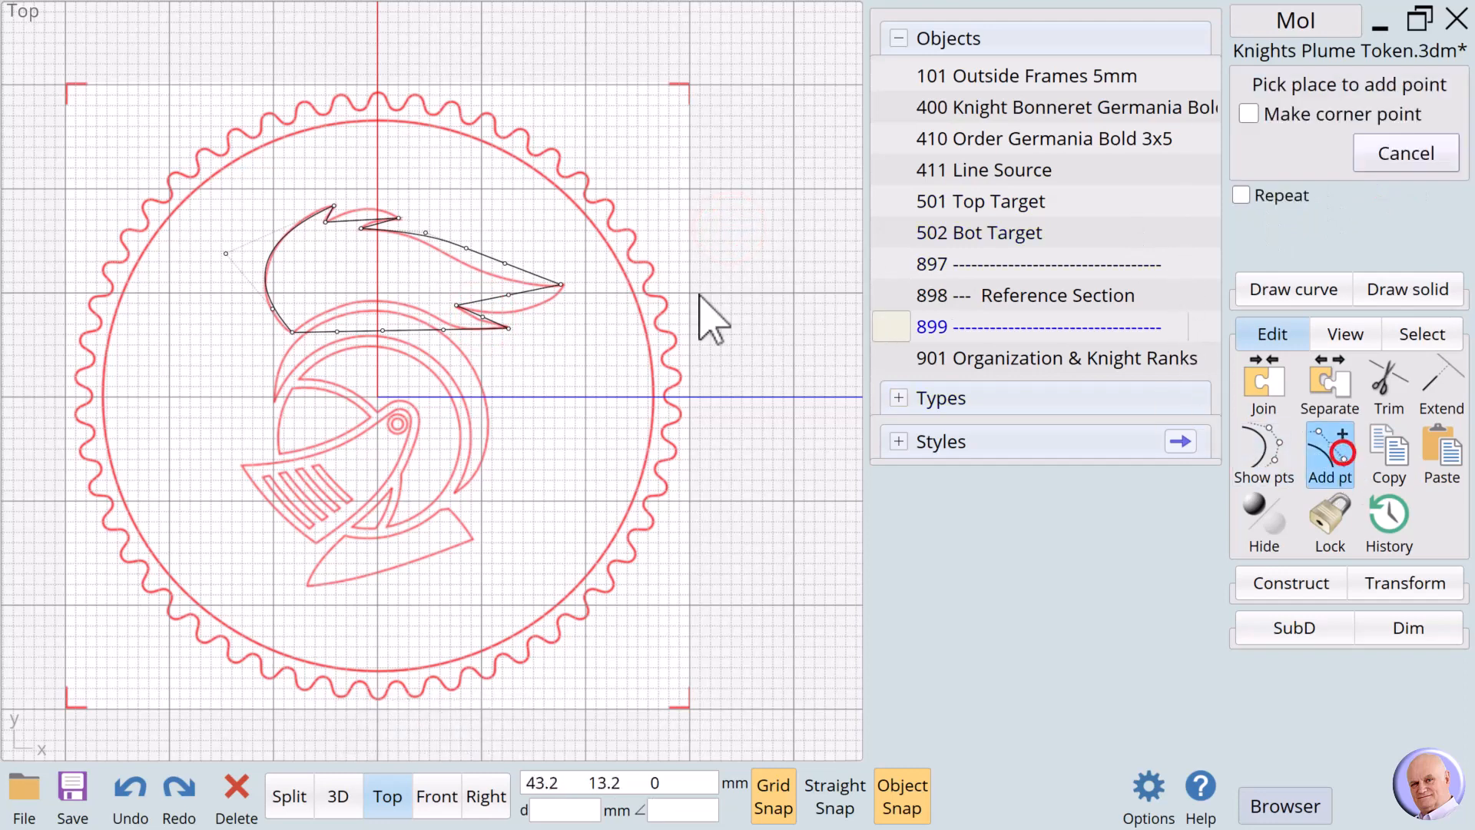
click(356, 222)
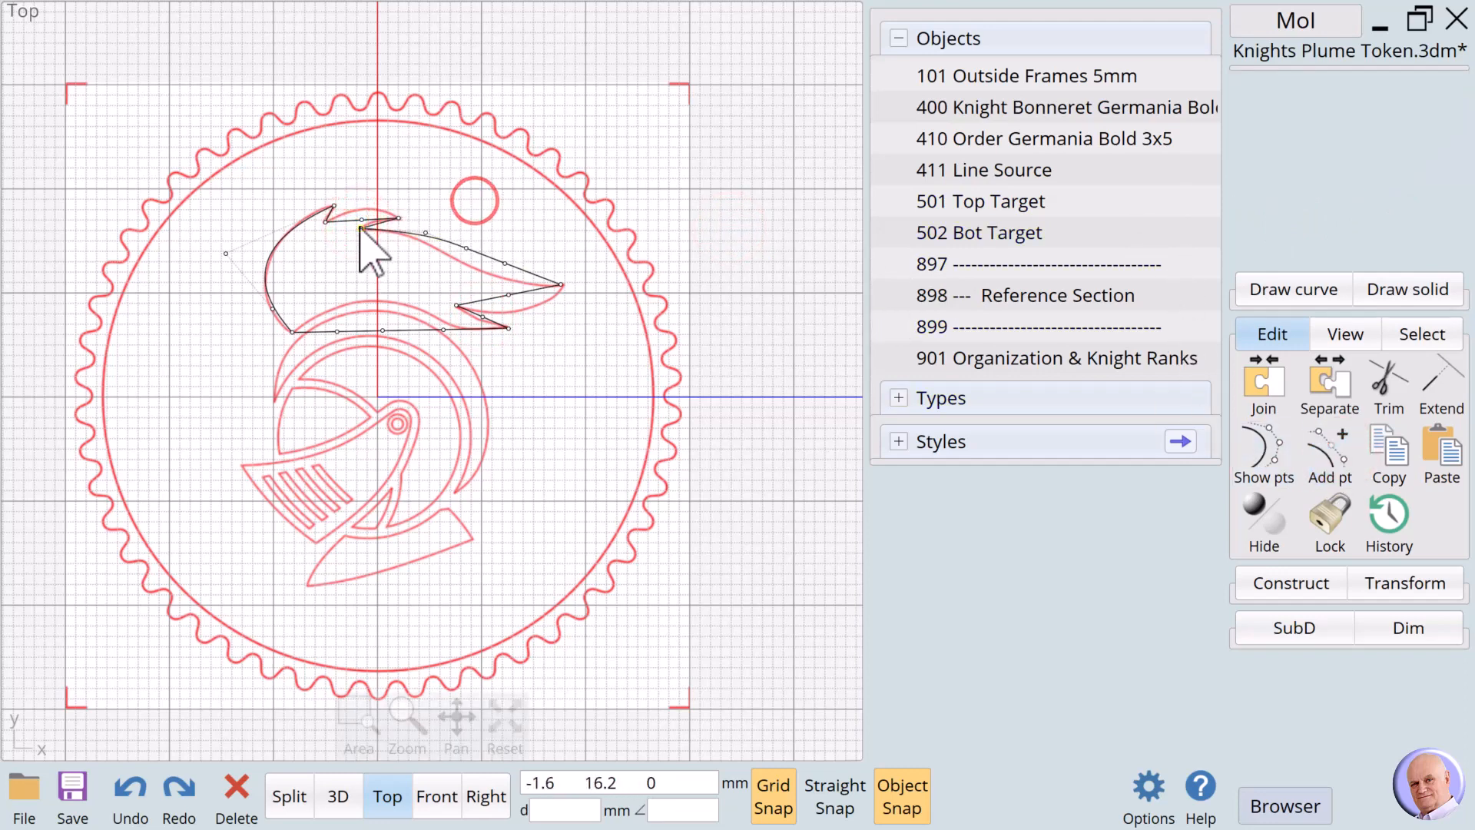
drag(361, 220, 365, 200)
click(1330, 442)
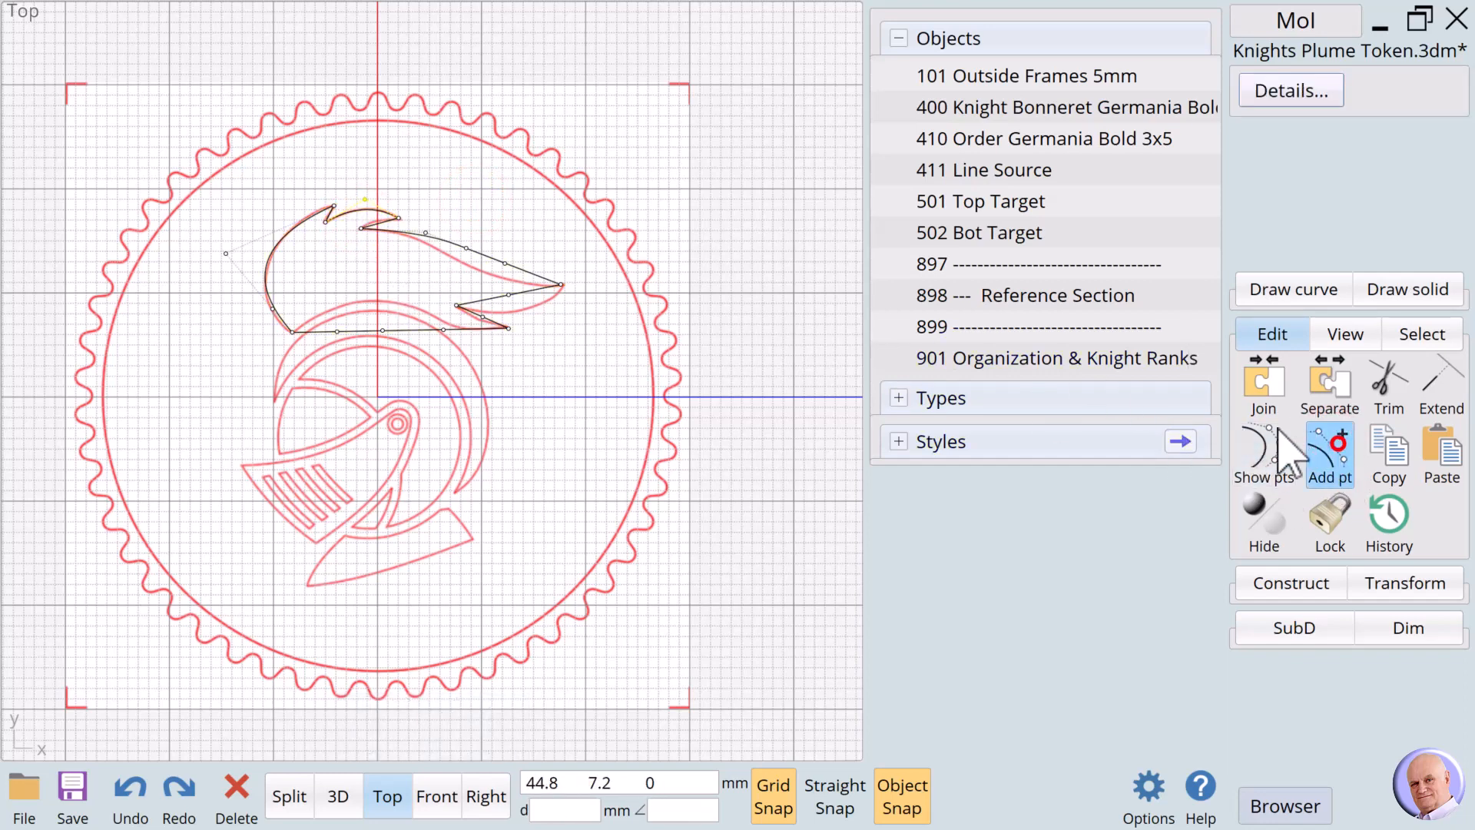
click(1328, 454)
click(379, 224)
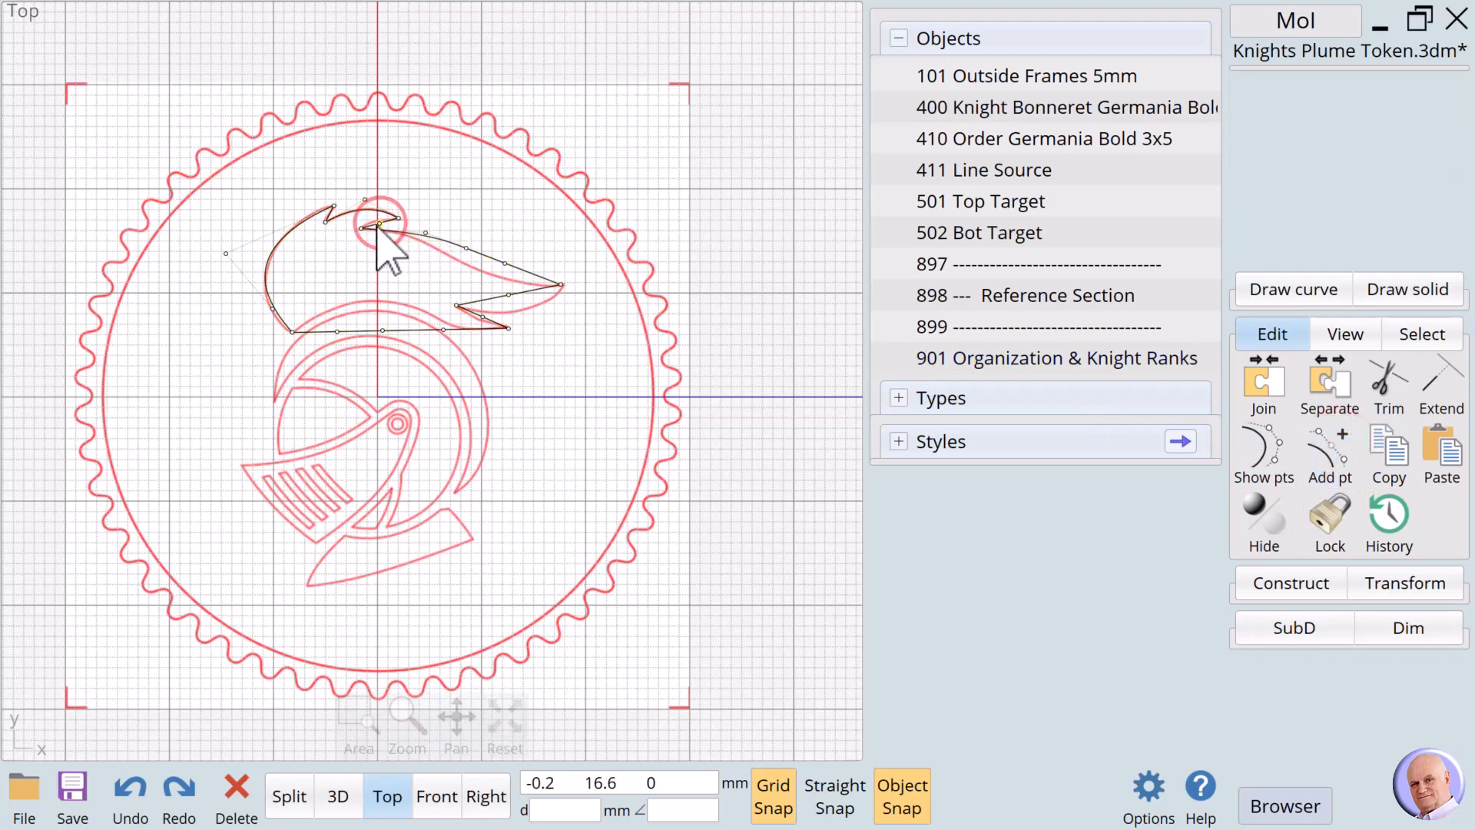
drag(377, 223, 367, 218)
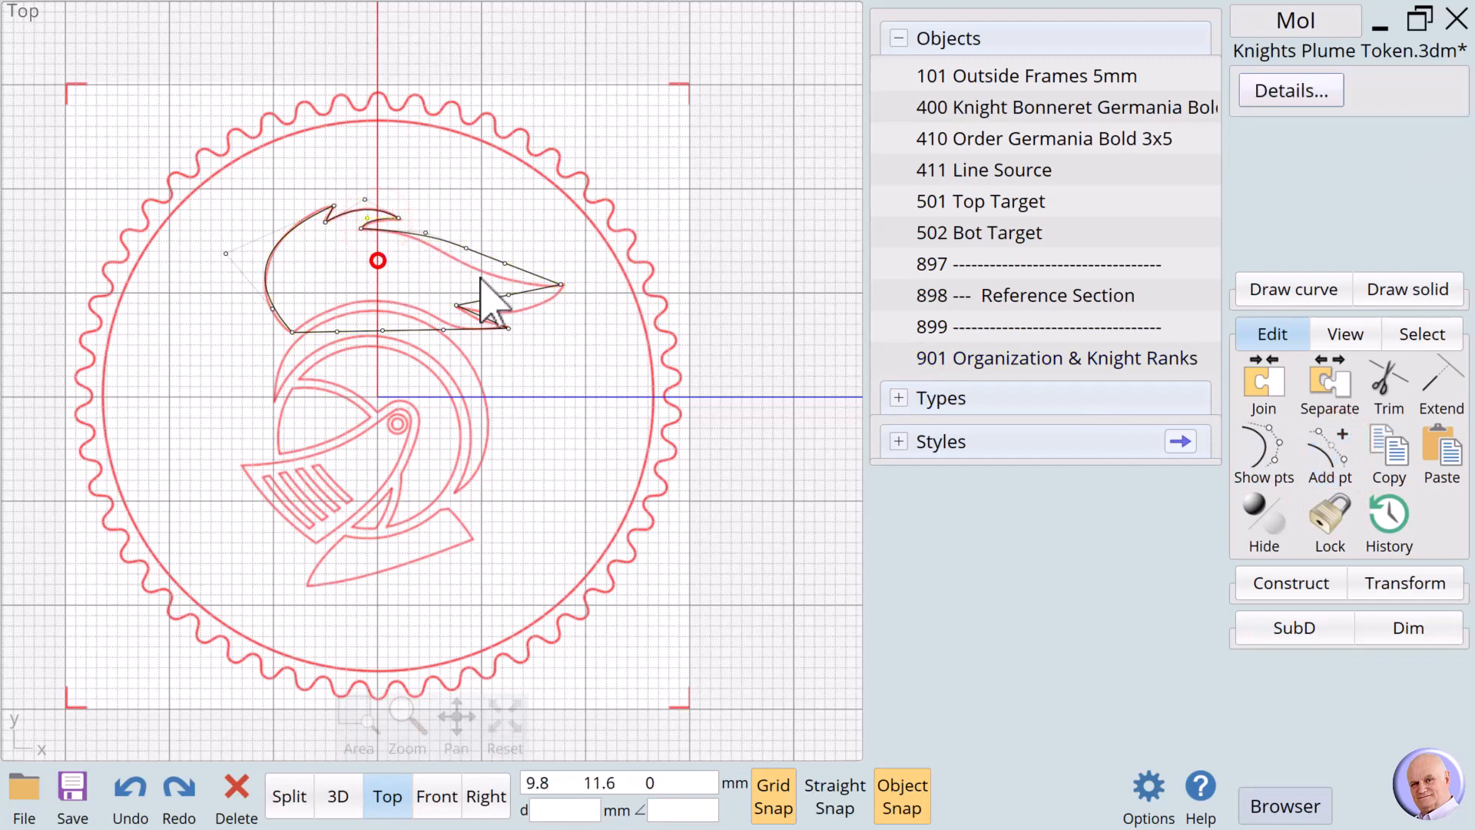
Reposition the long upper edge's points along the plume's sweep, bow the upper tail's underside downward and align its rear tip.
drag(449, 250, 516, 287)
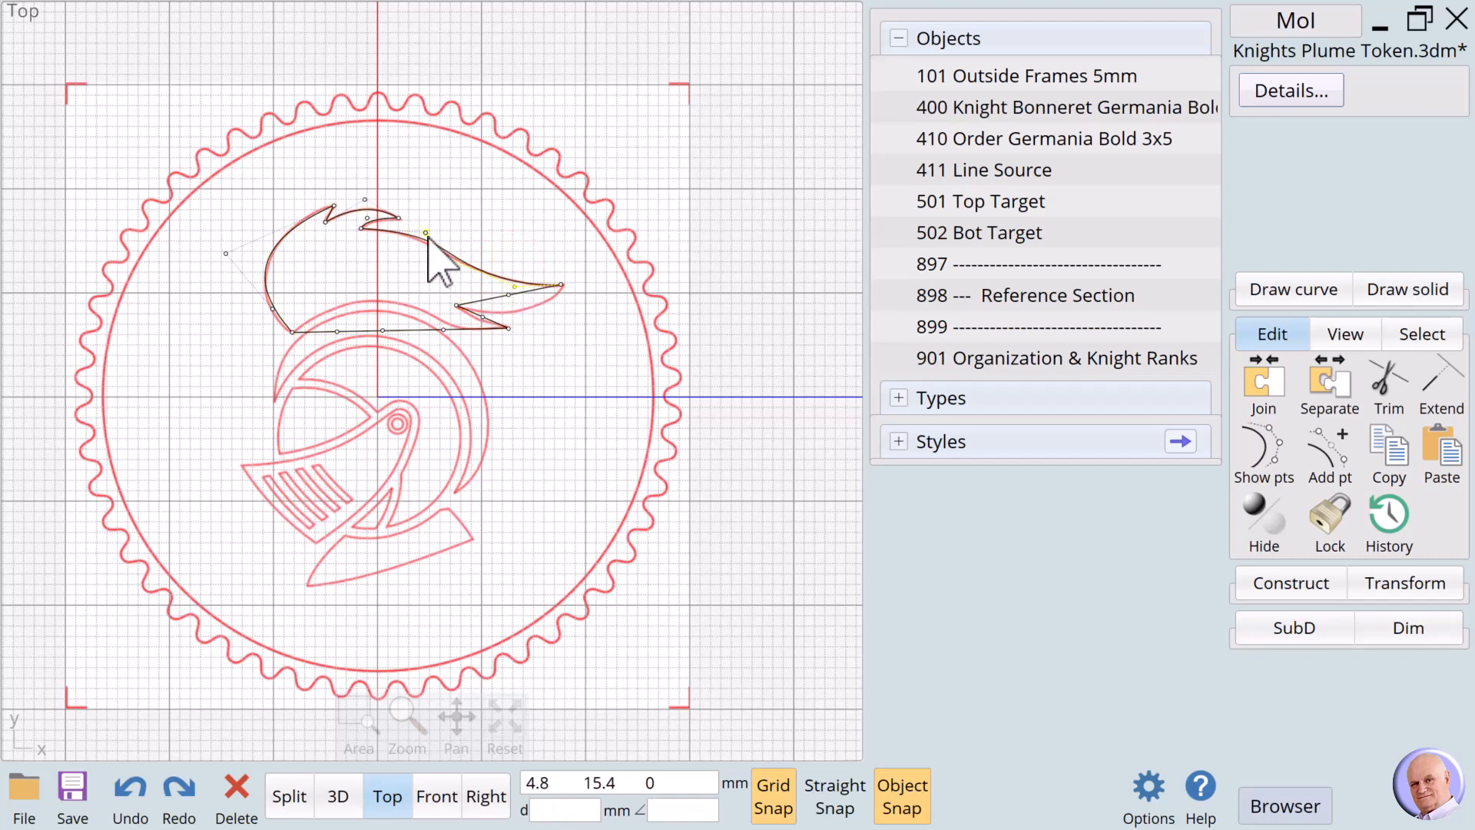
click(559, 342)
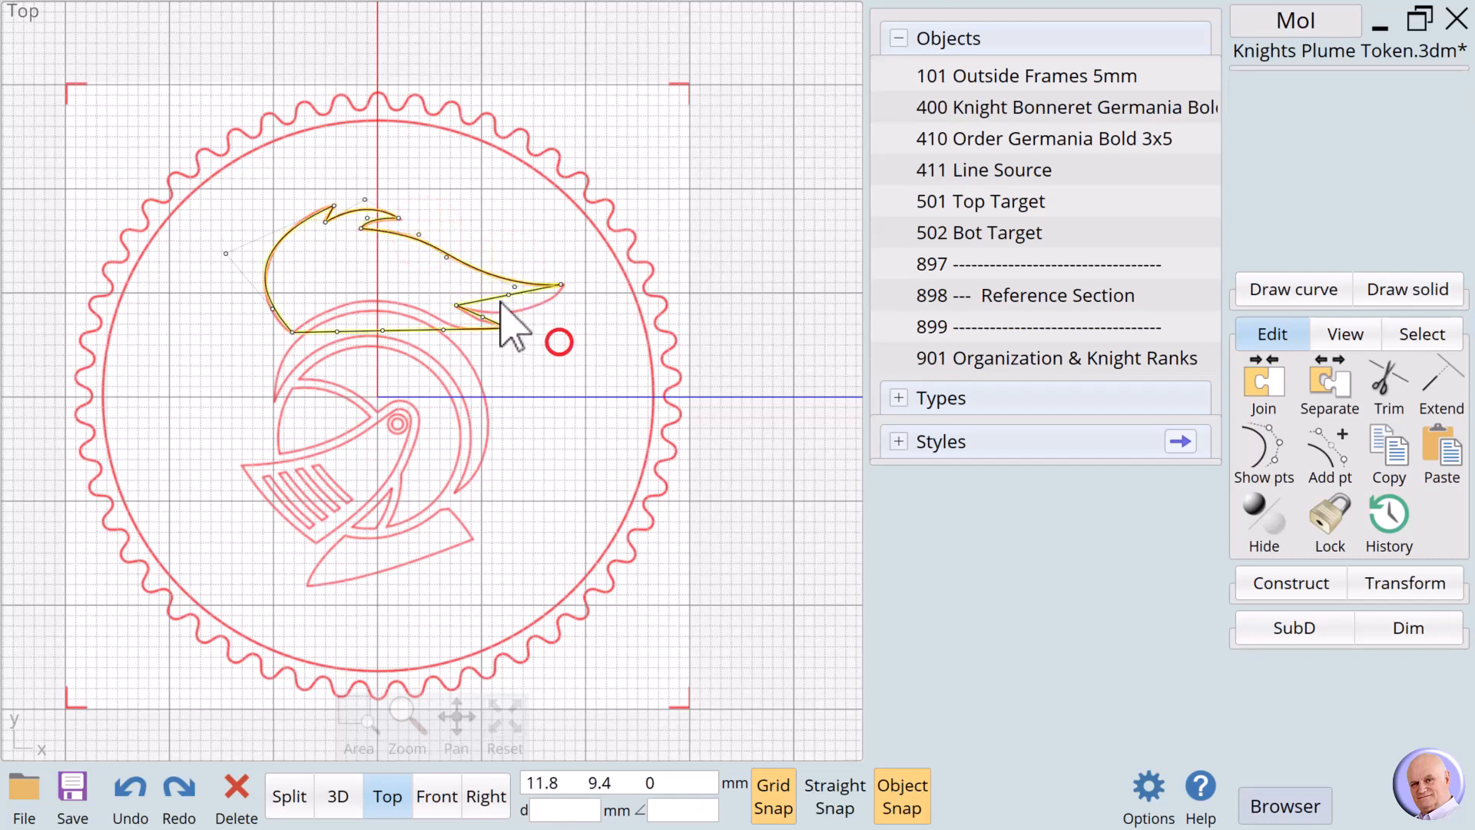
drag(506, 296, 566, 286)
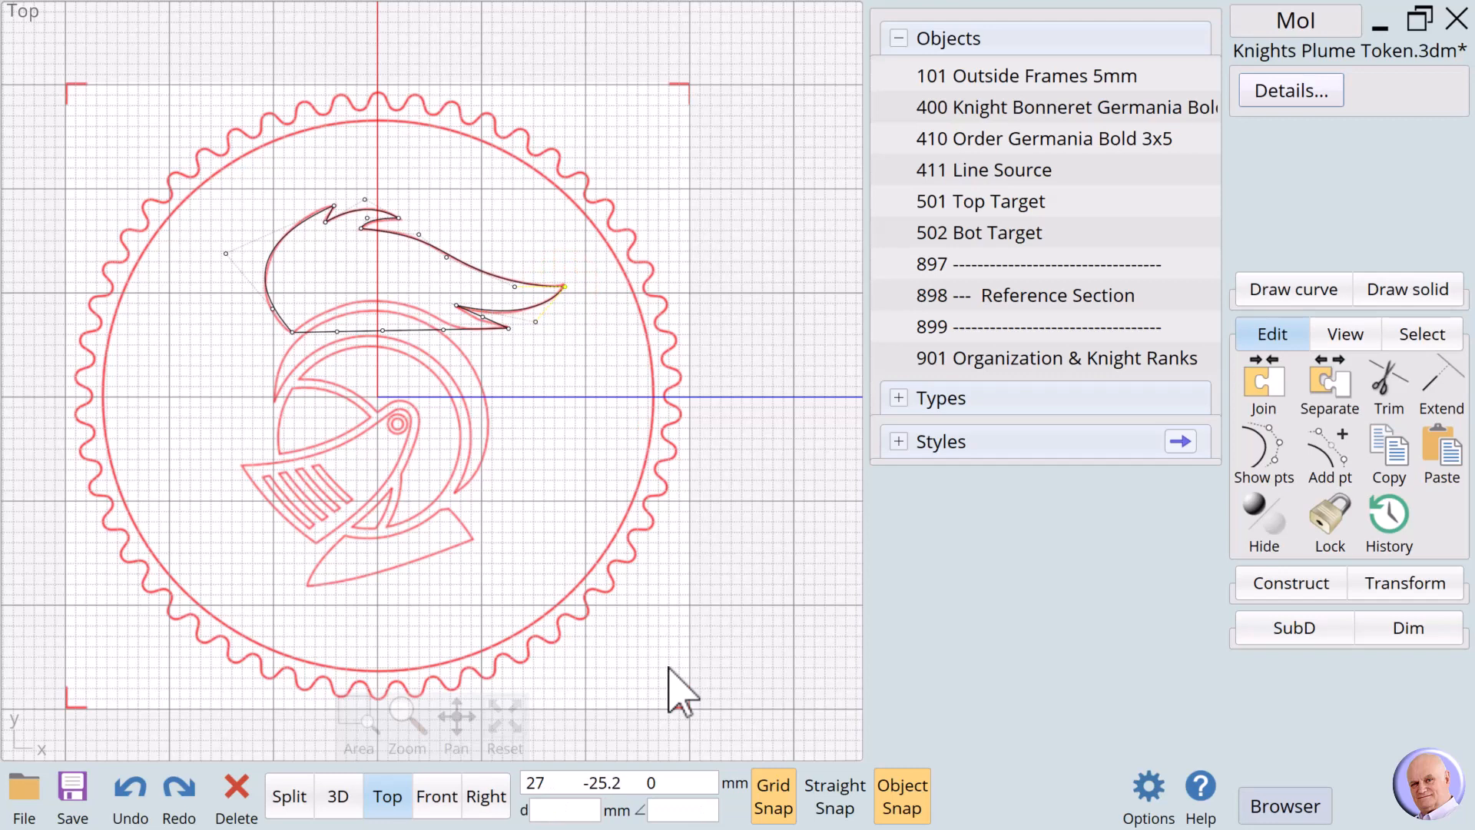
Turn off Grid Snap and Object Snap, and shift the lower tail's and bottom edge's points to curve the outline along the helmet's crown.
click(775, 806)
click(913, 805)
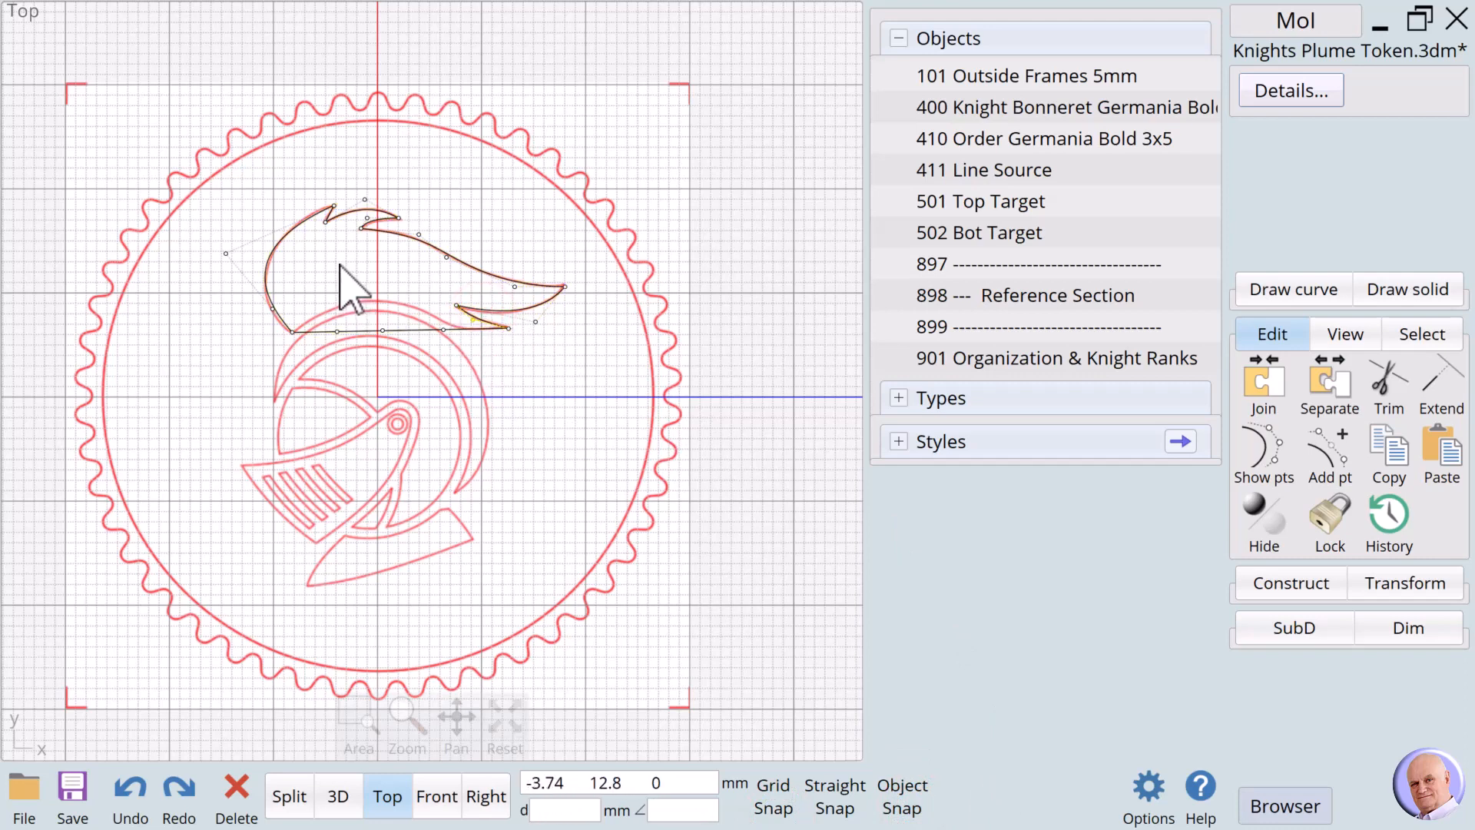
drag(441, 331, 473, 332)
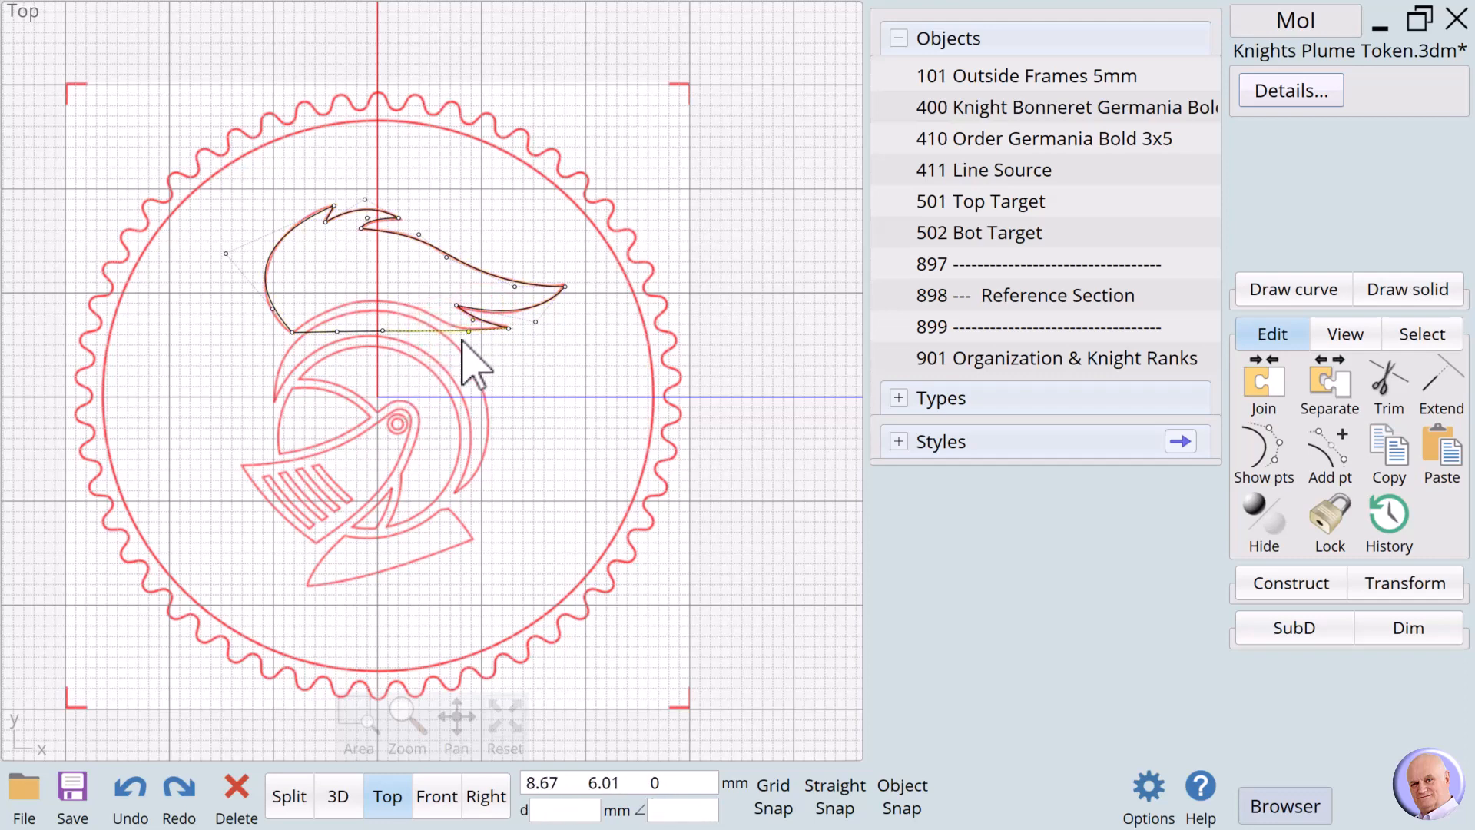
drag(383, 331, 434, 336)
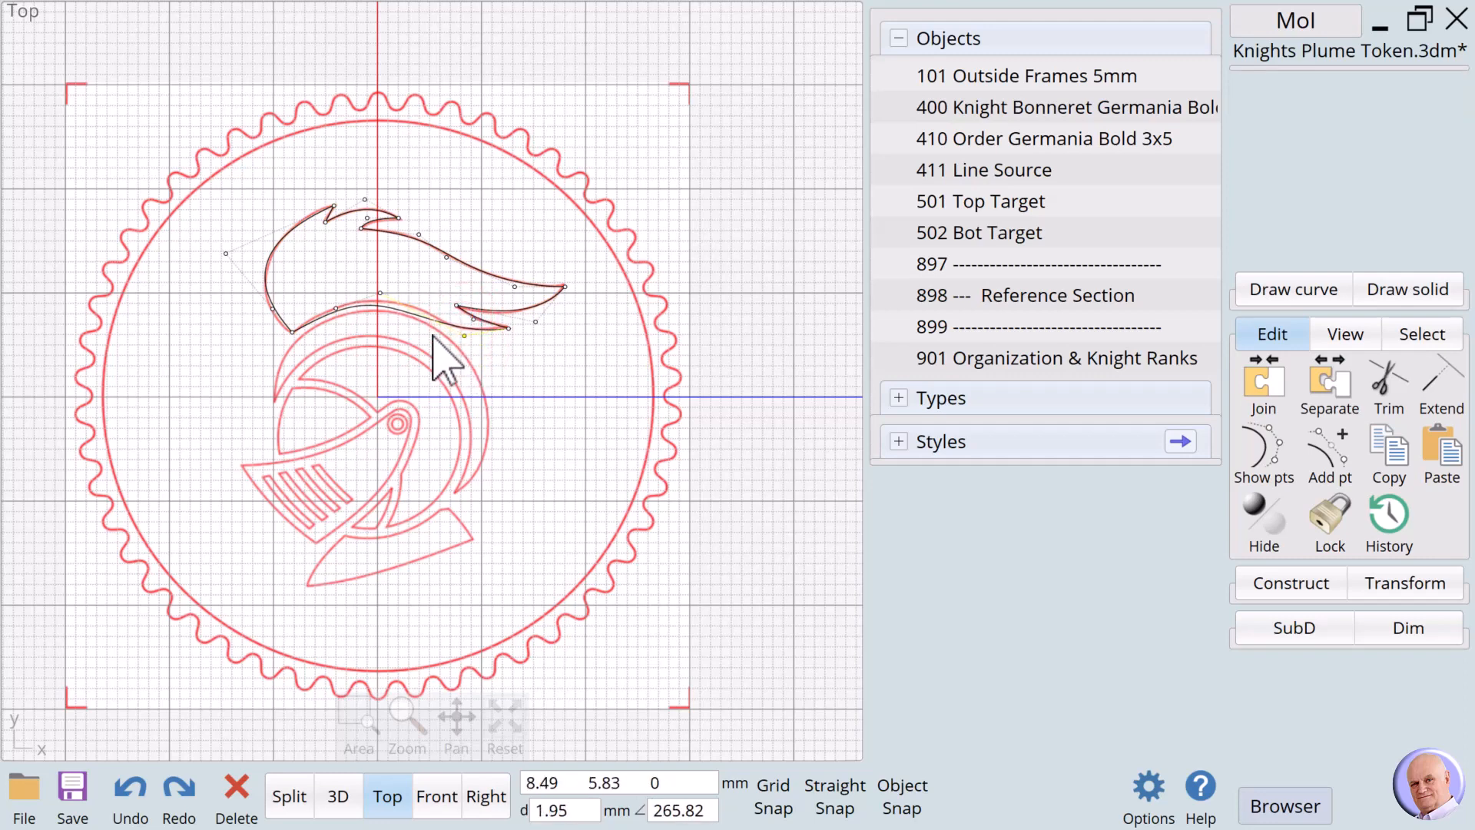
click(386, 316)
drag(379, 294, 383, 294)
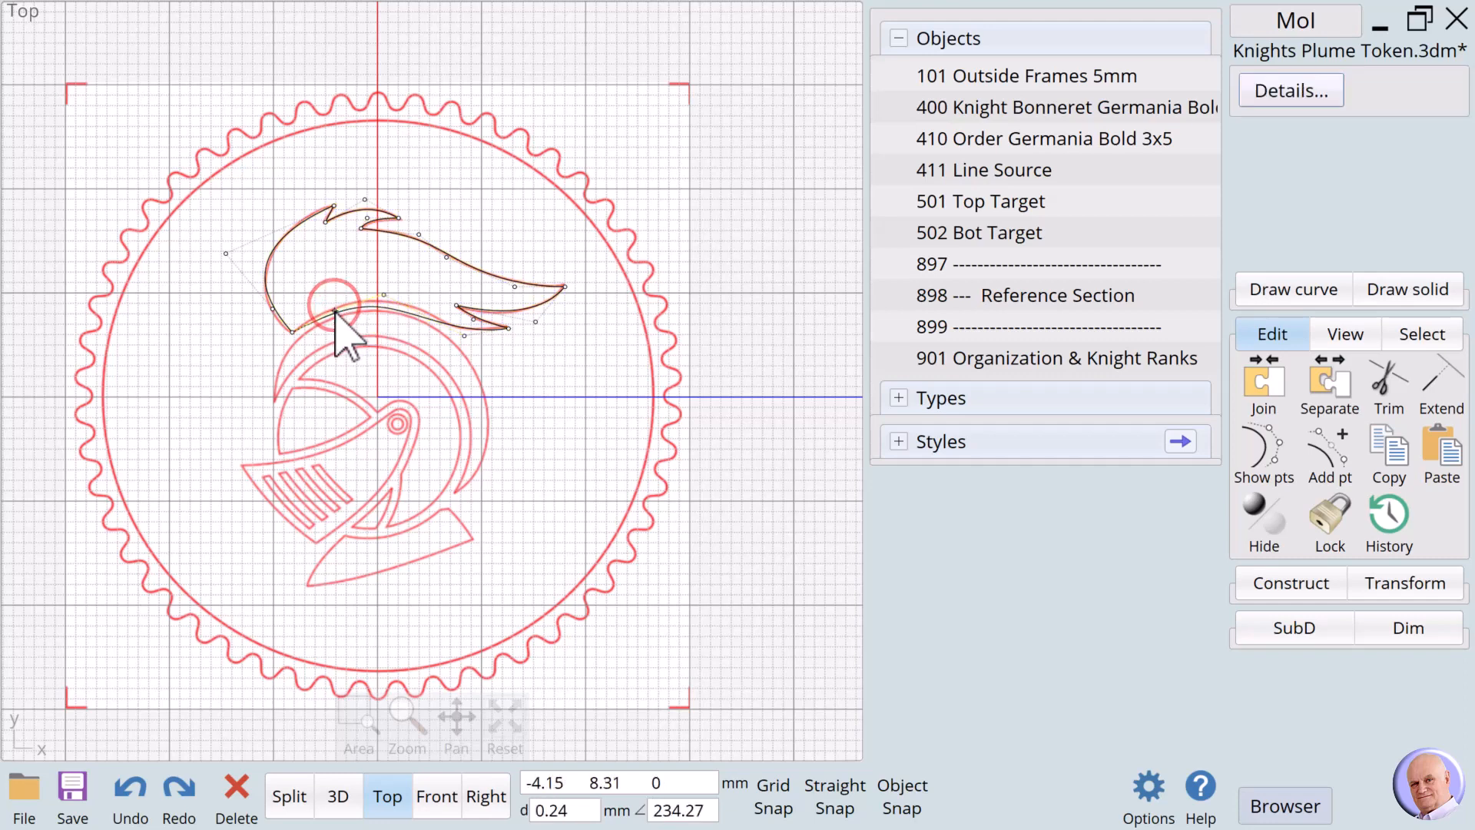
click(336, 311)
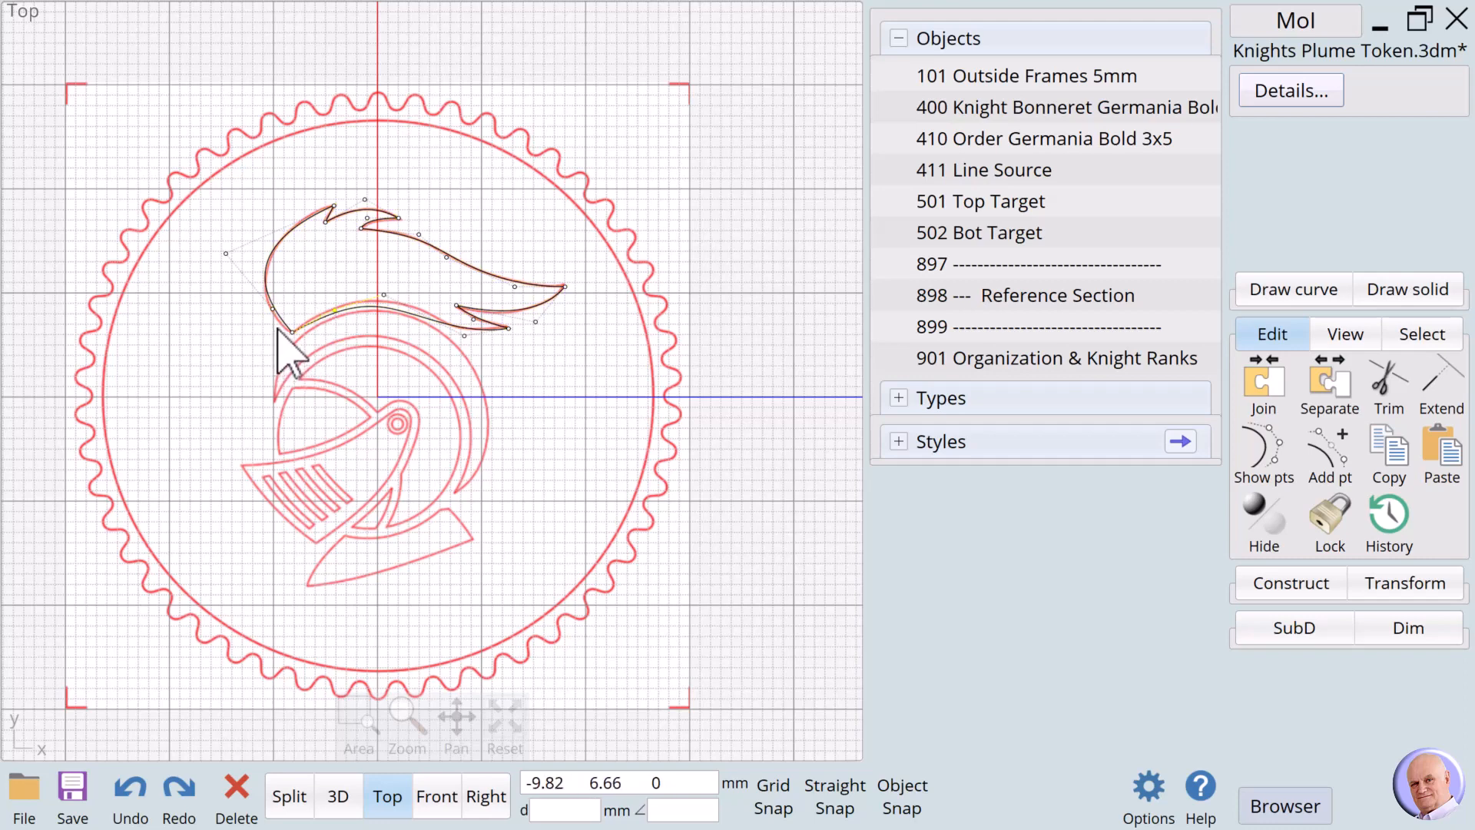
Refine the front curve by adjusting its lower point, adding a smooth point near the top spike and moving the outer point to about -12.8, 13.1.
drag(272, 317, 269, 326)
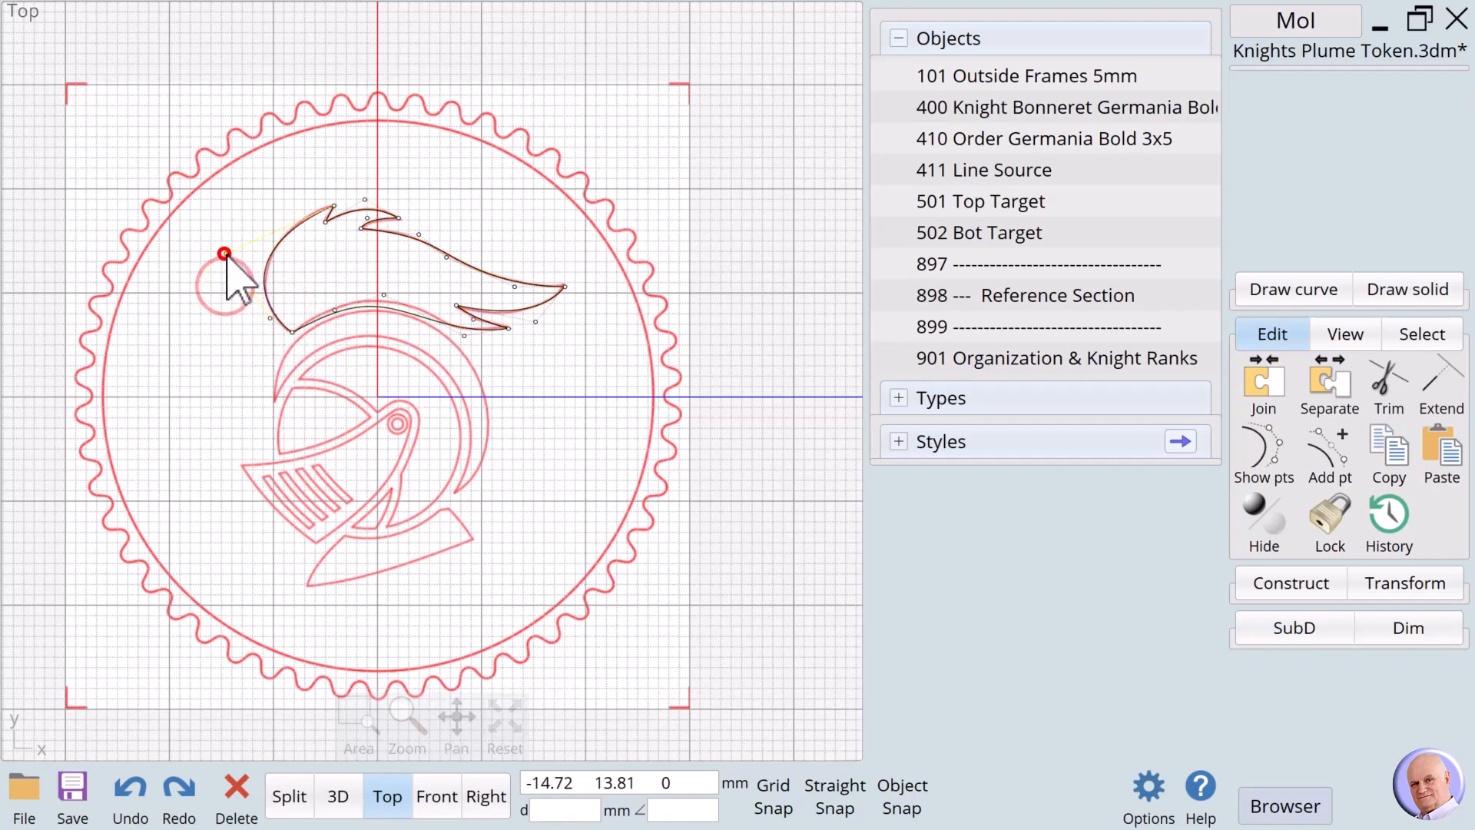
drag(225, 253, 238, 254)
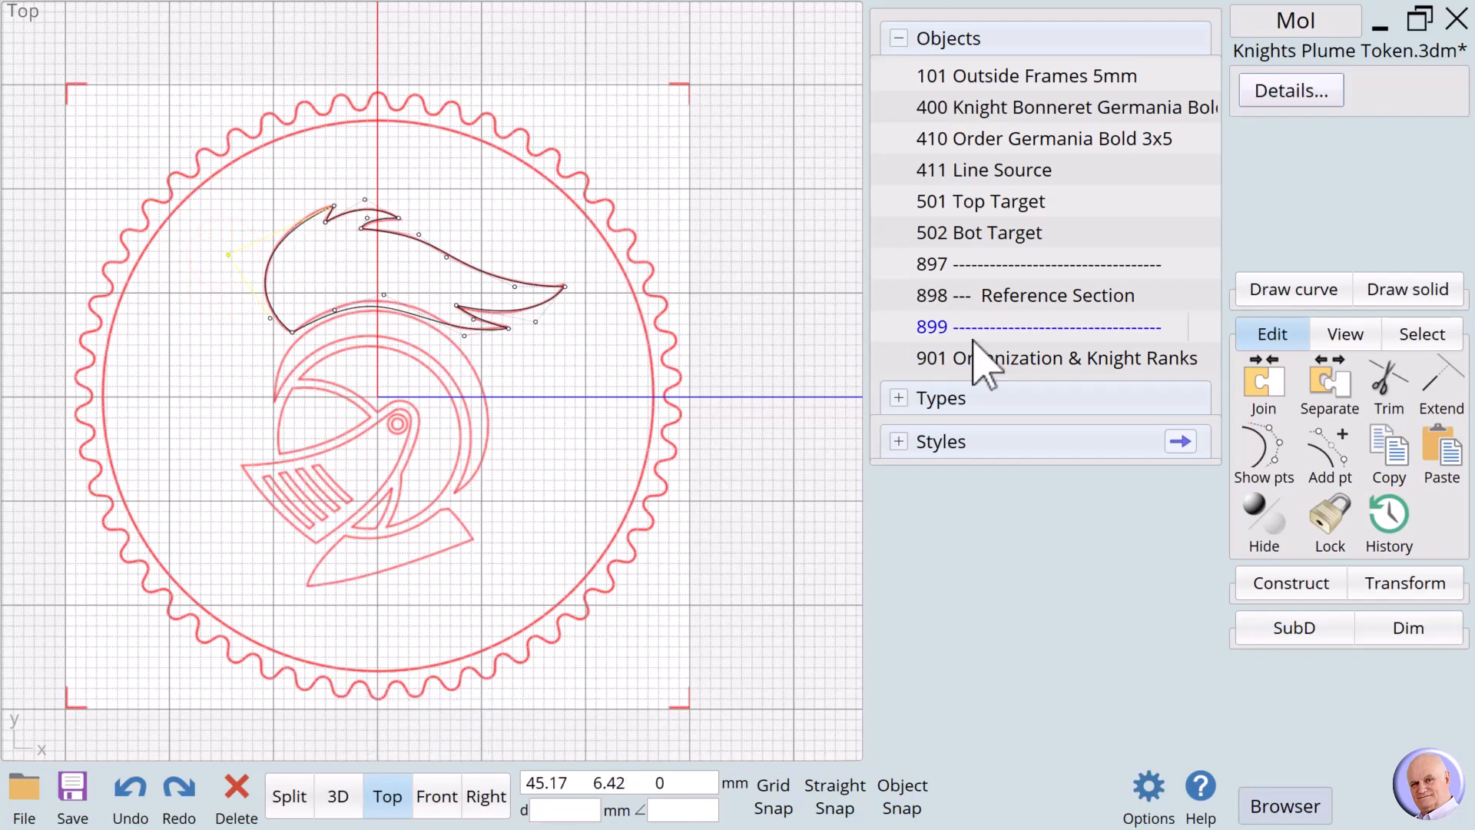
click(1327, 453)
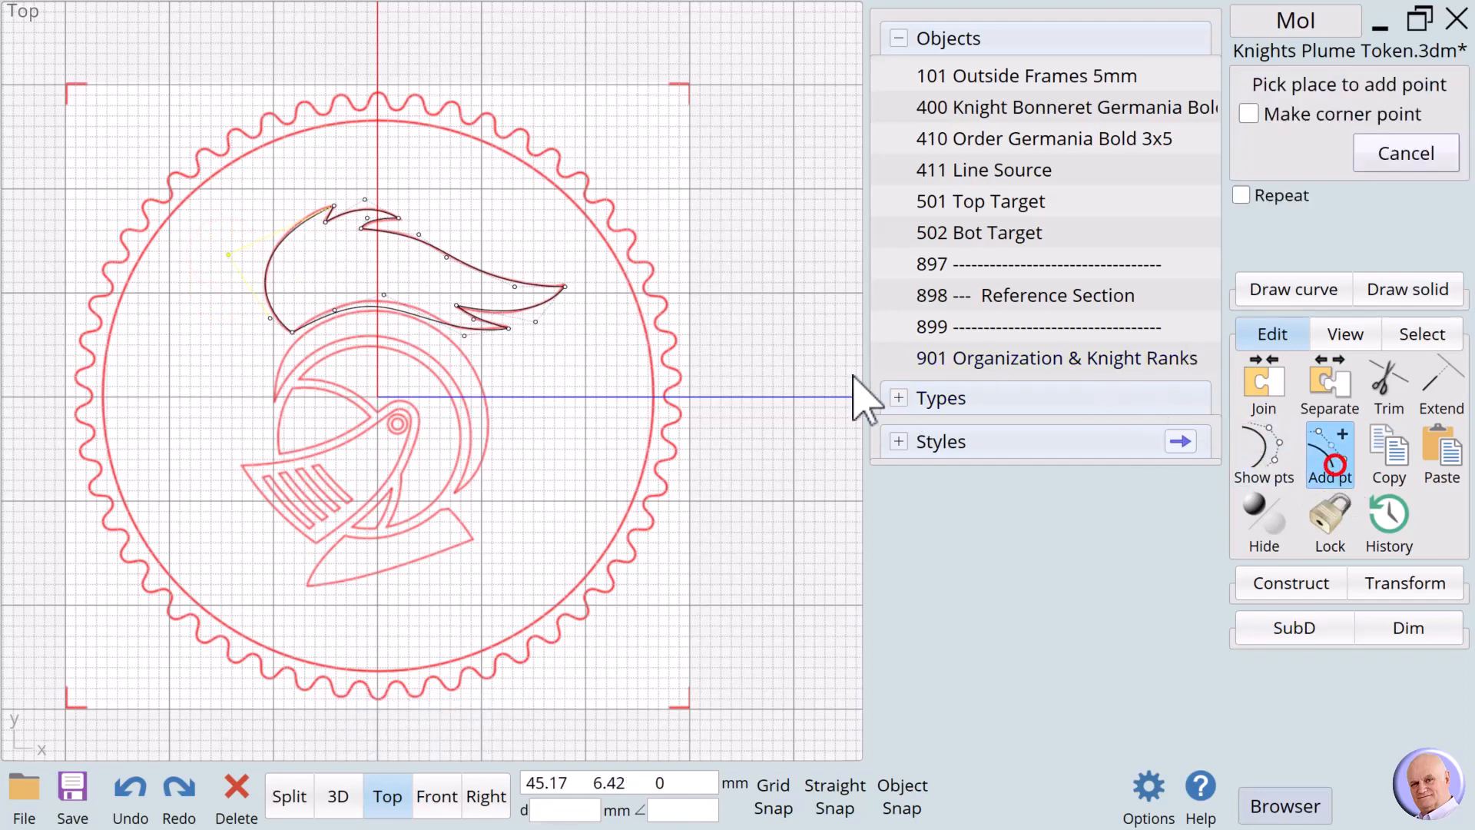
click(289, 230)
drag(290, 229, 304, 217)
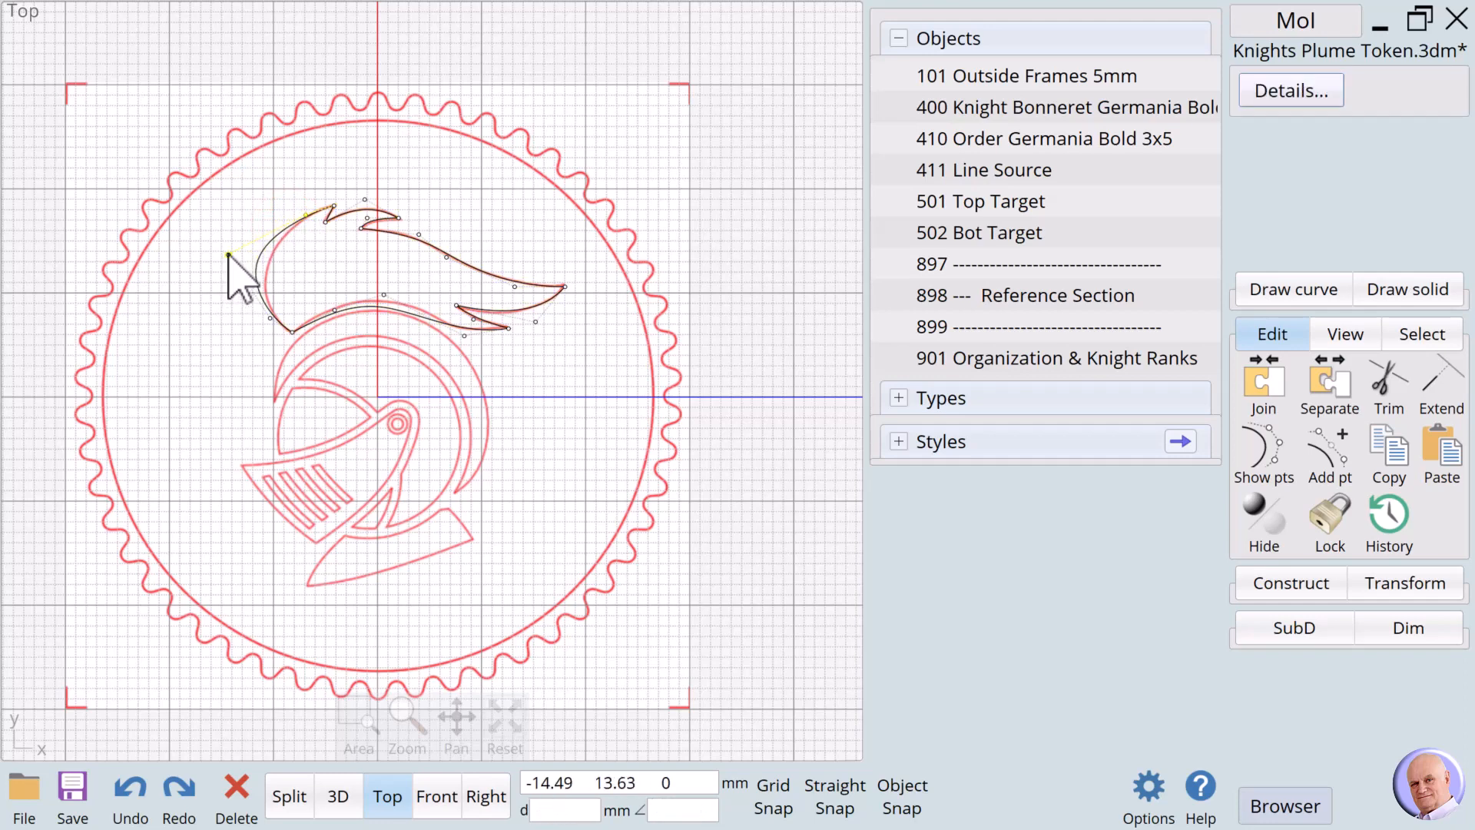
drag(228, 254, 246, 260)
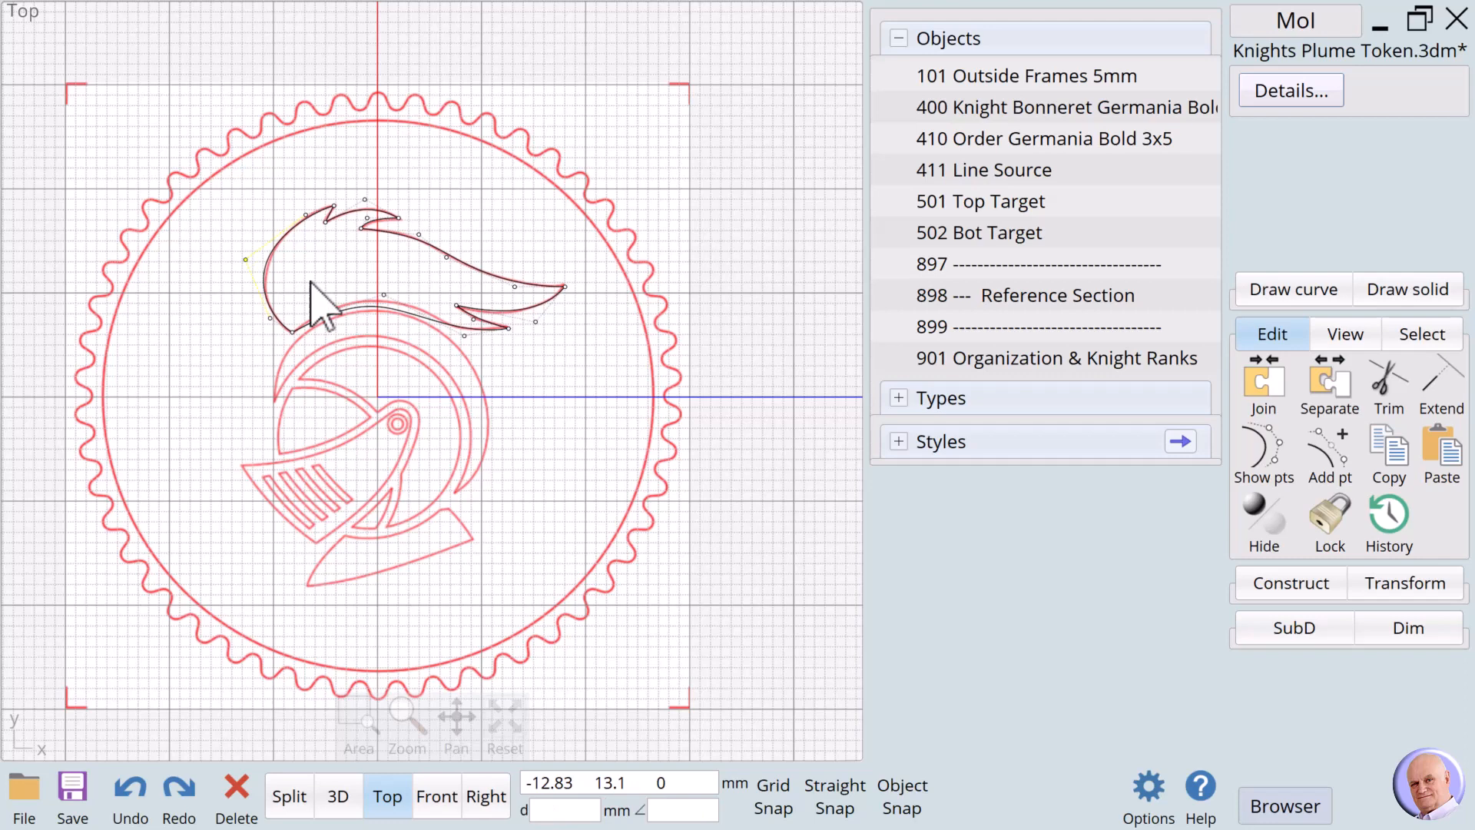
click(551, 388)
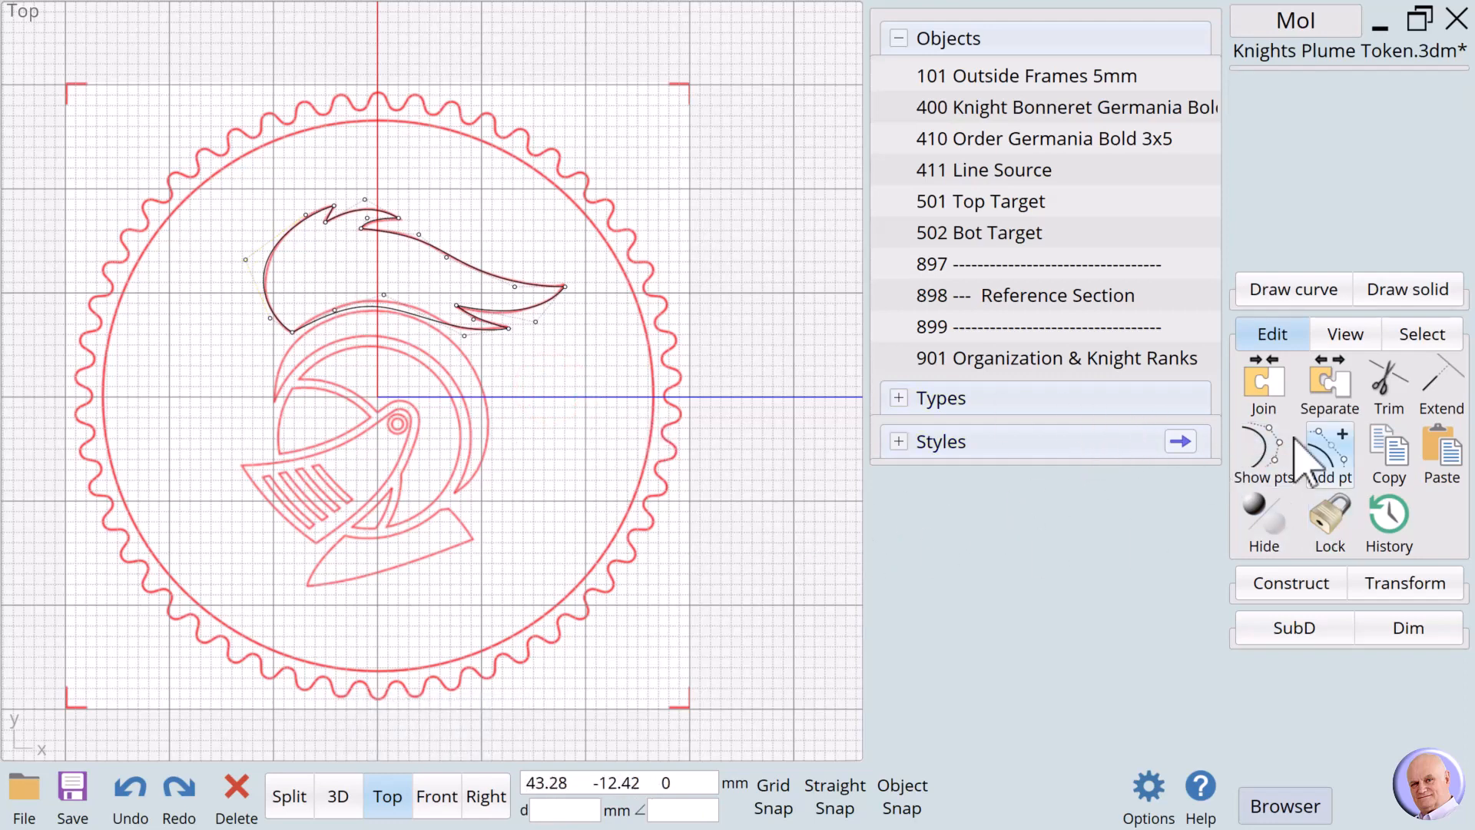
click(1269, 287)
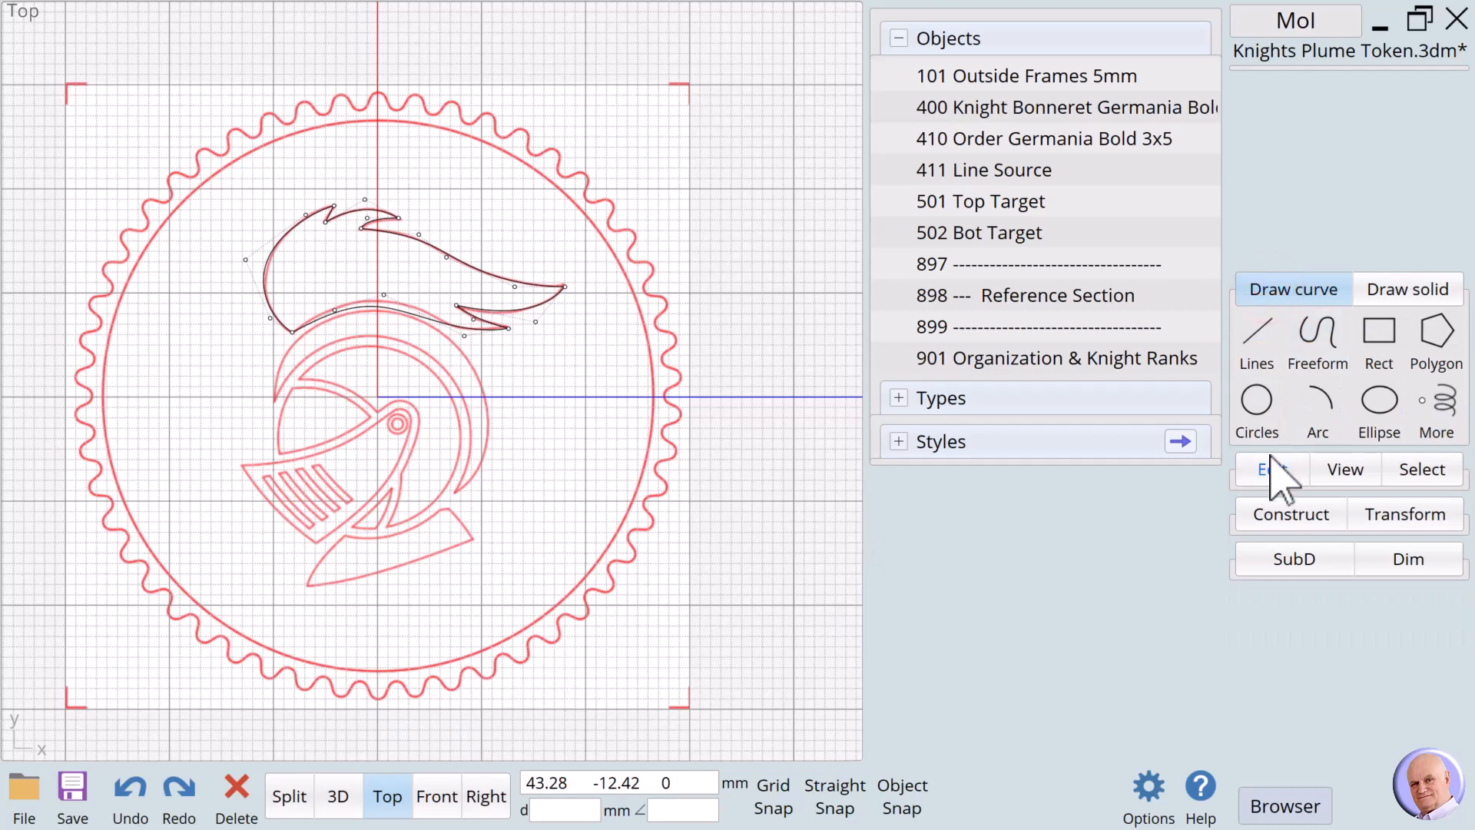
Draw a three-point circle about 20.9 mm in diameter along the outer arc of the helmet's crescent crest.
click(1256, 401)
click(1363, 416)
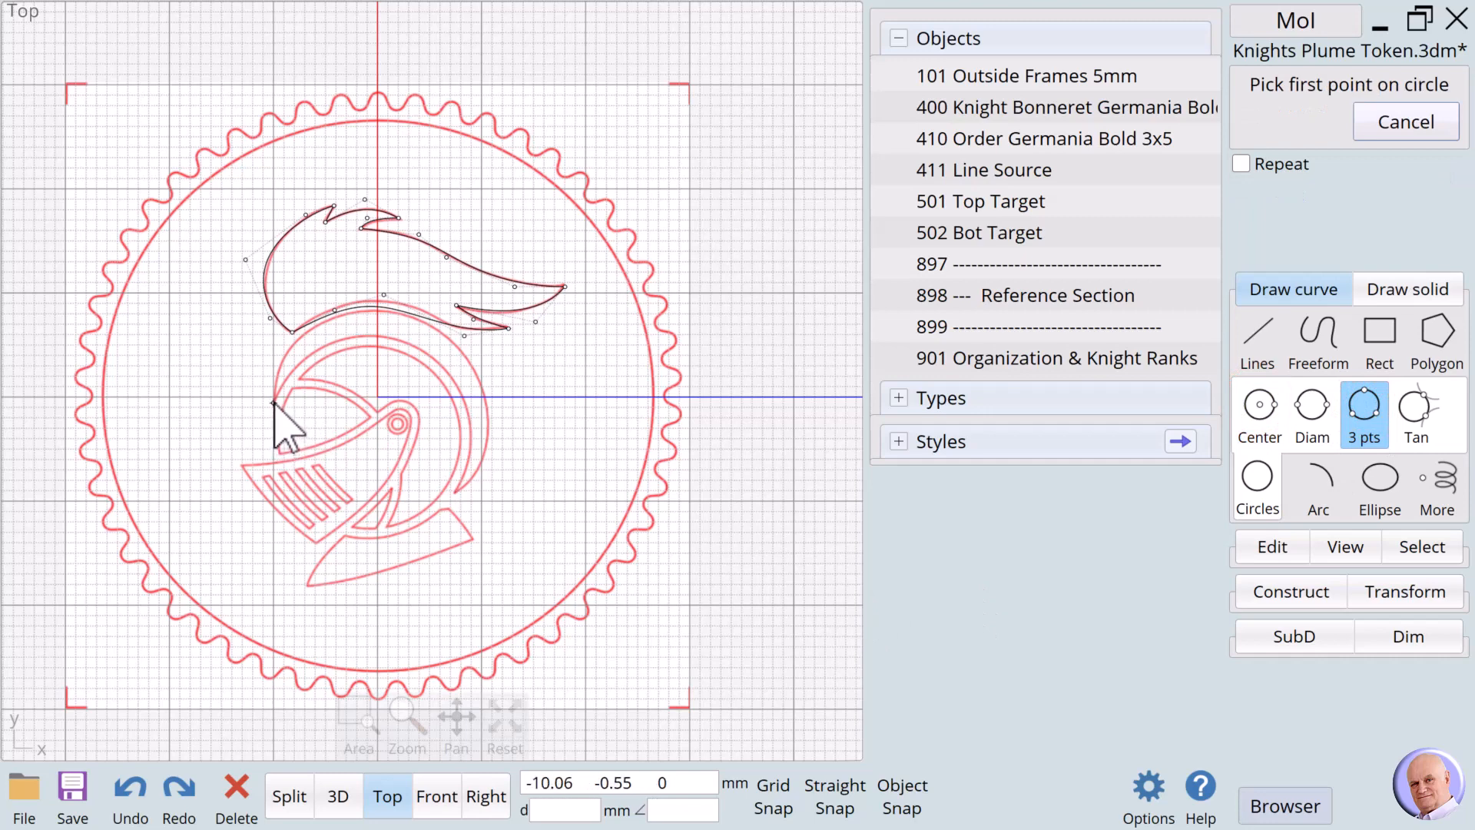
click(274, 401)
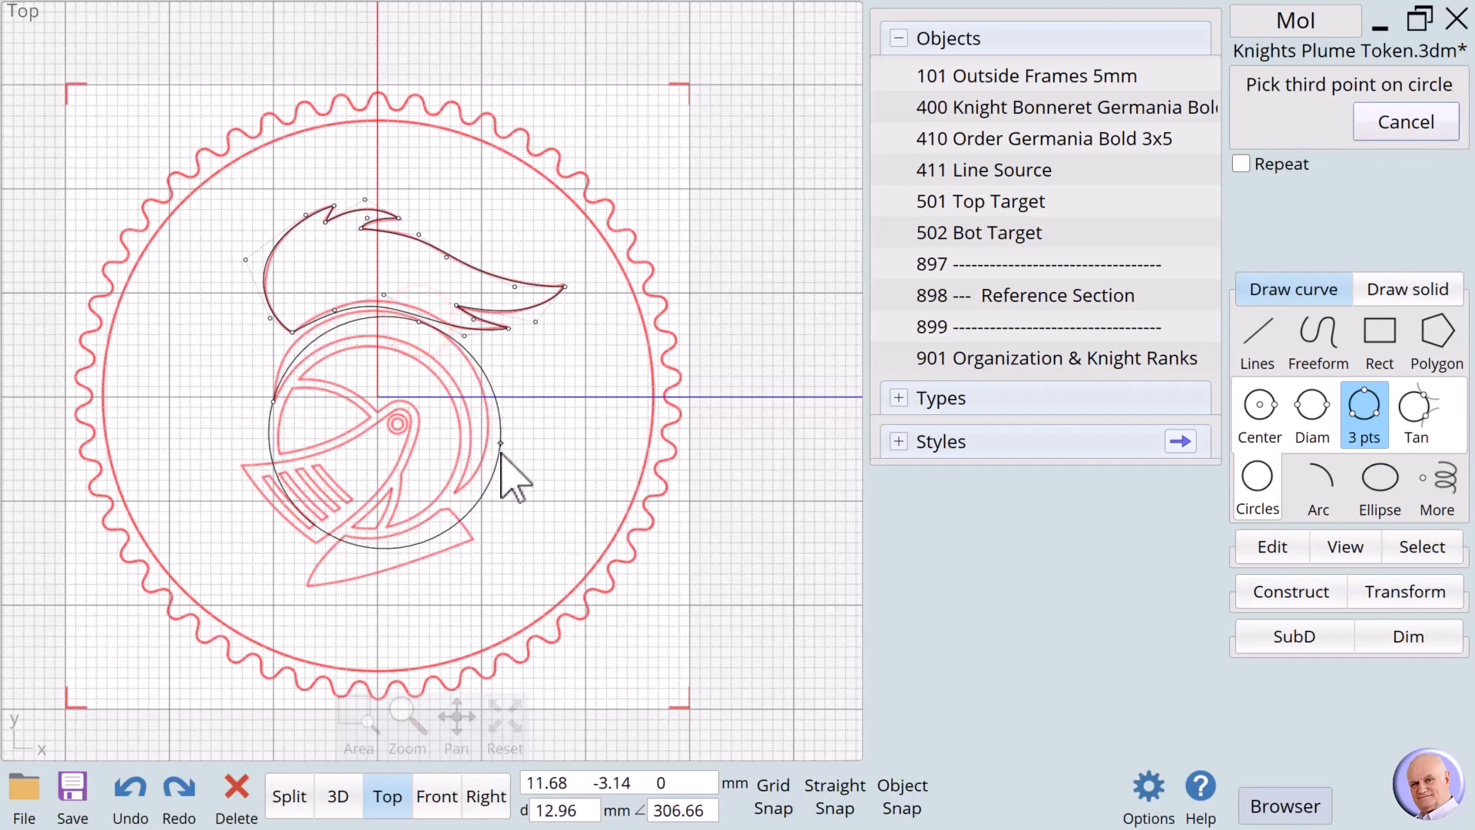
click(472, 482)
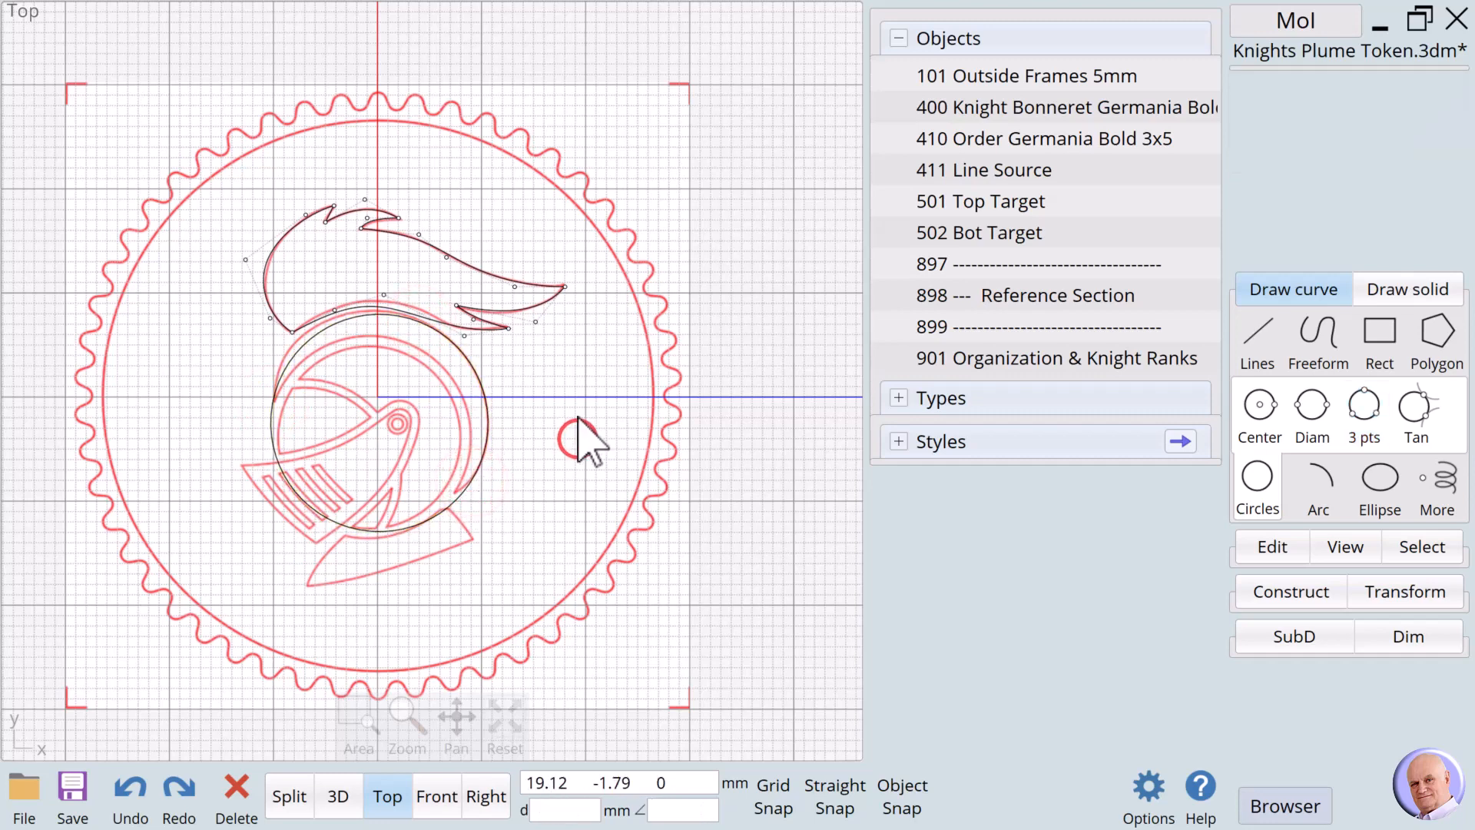
click(315, 335)
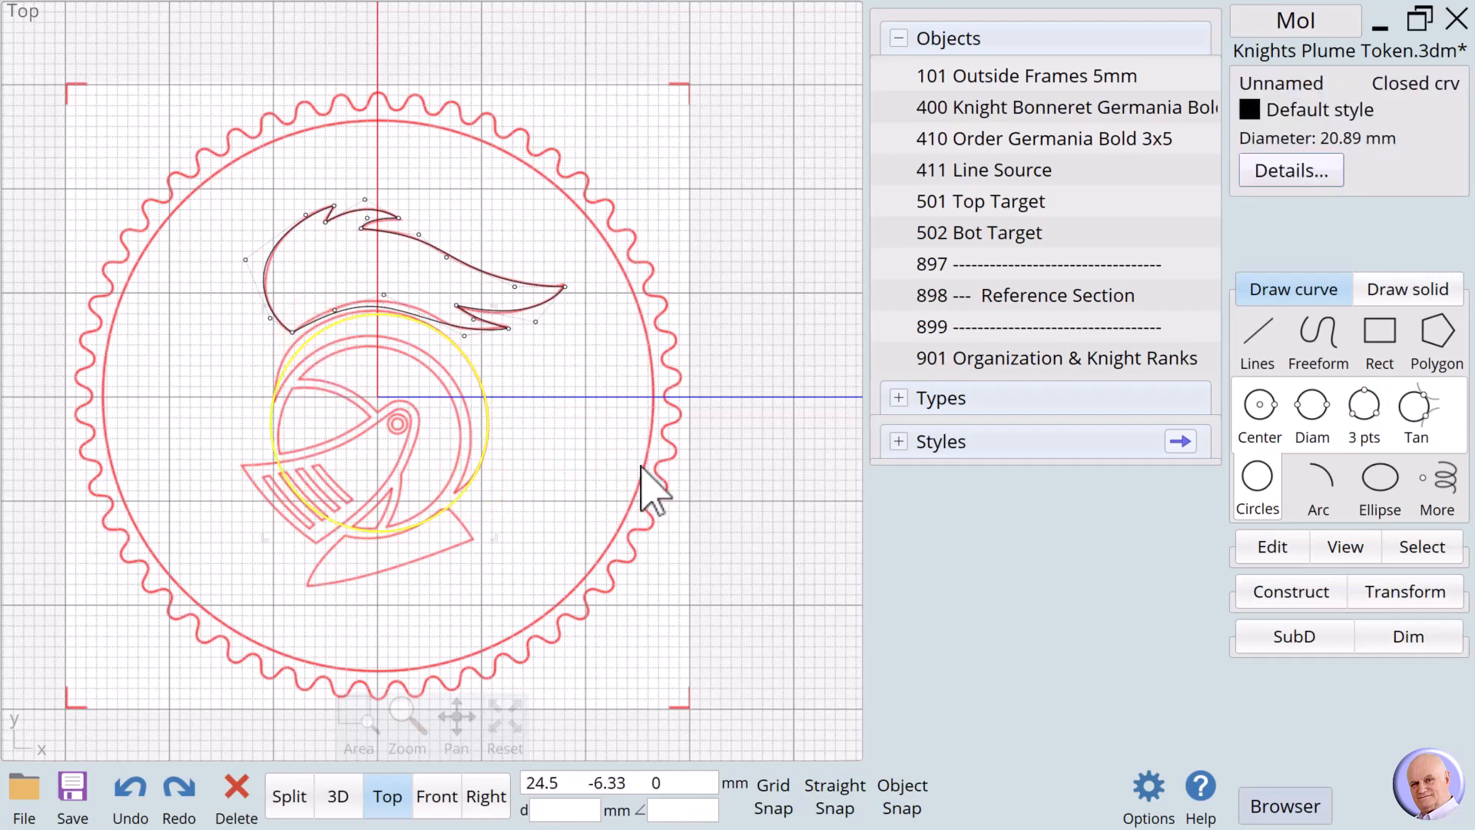
Draw a second three-point circle about 19.5 mm in diameter along the inner arc of the helmet's crescent crest.
click(1371, 411)
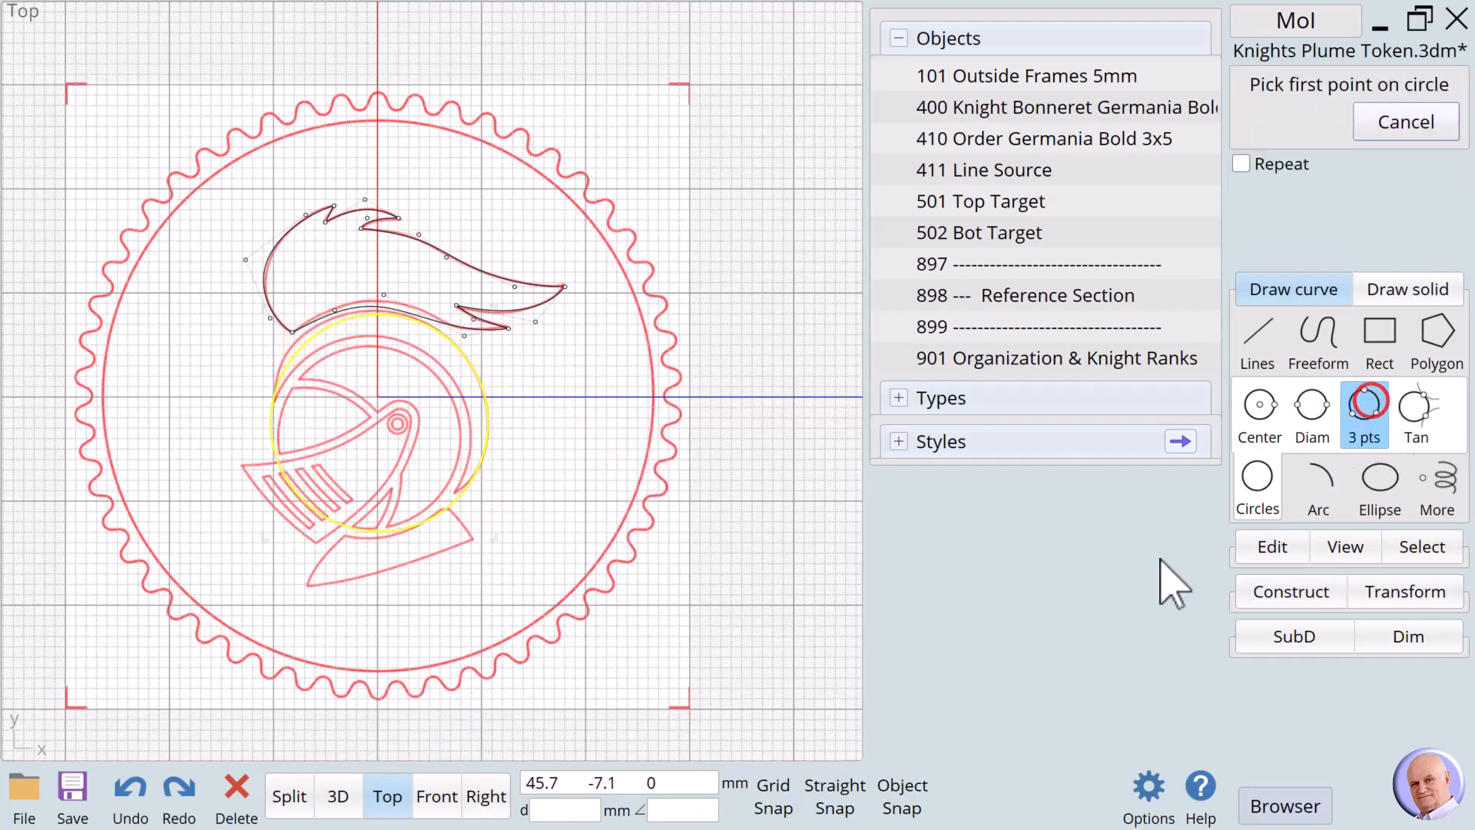
click(283, 382)
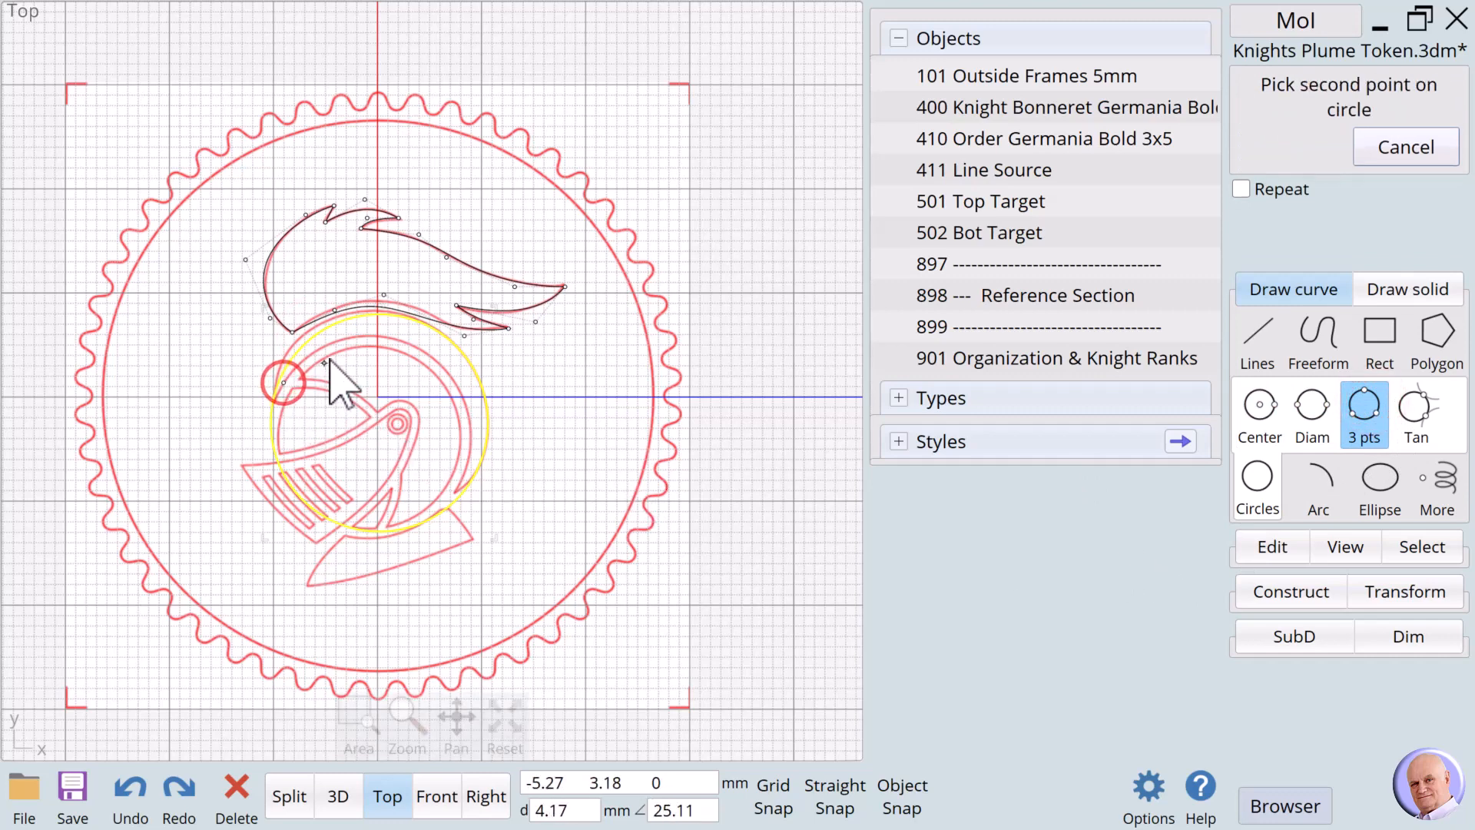
click(381, 337)
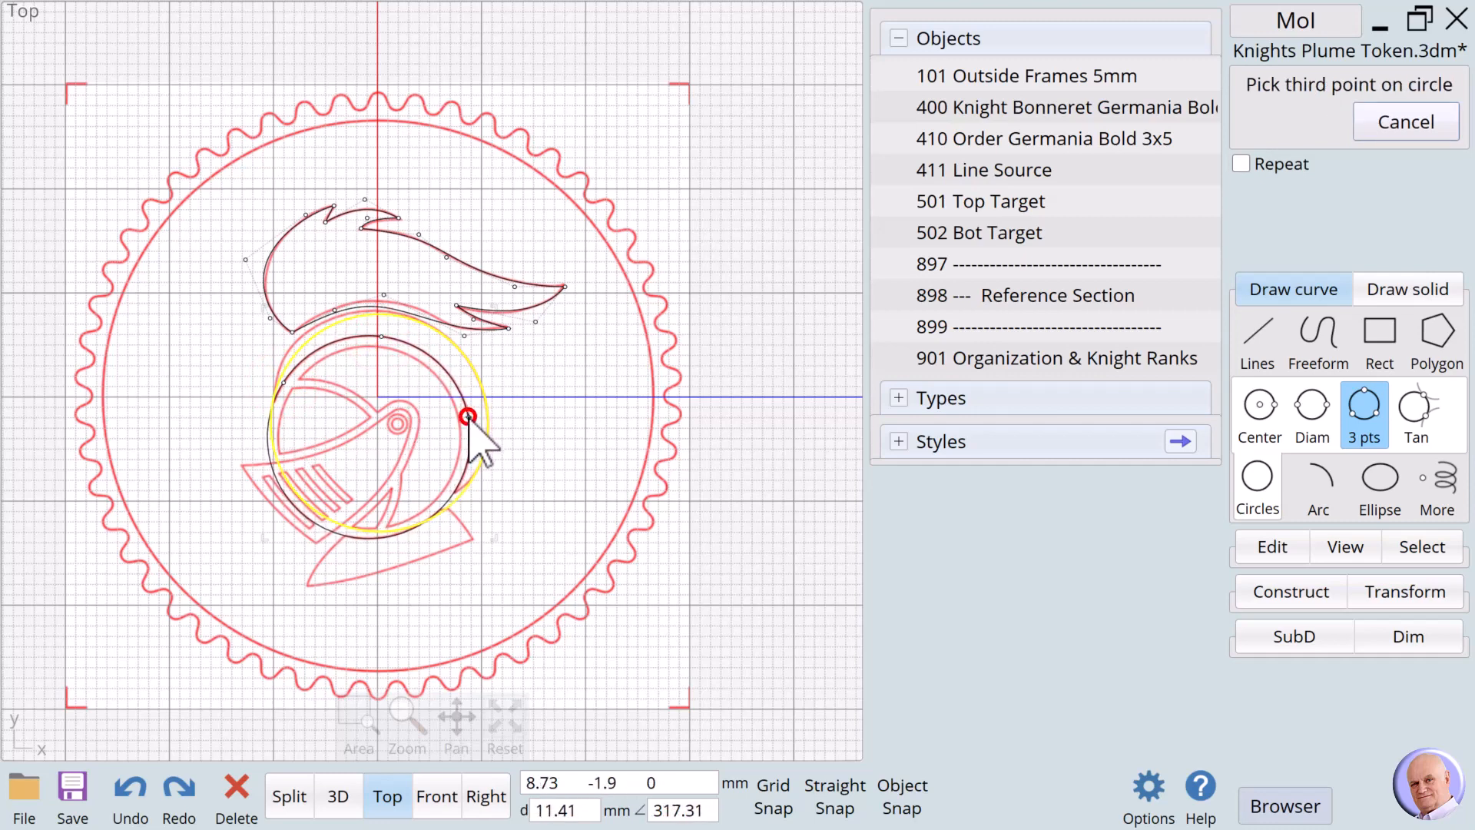
click(468, 416)
click(589, 450)
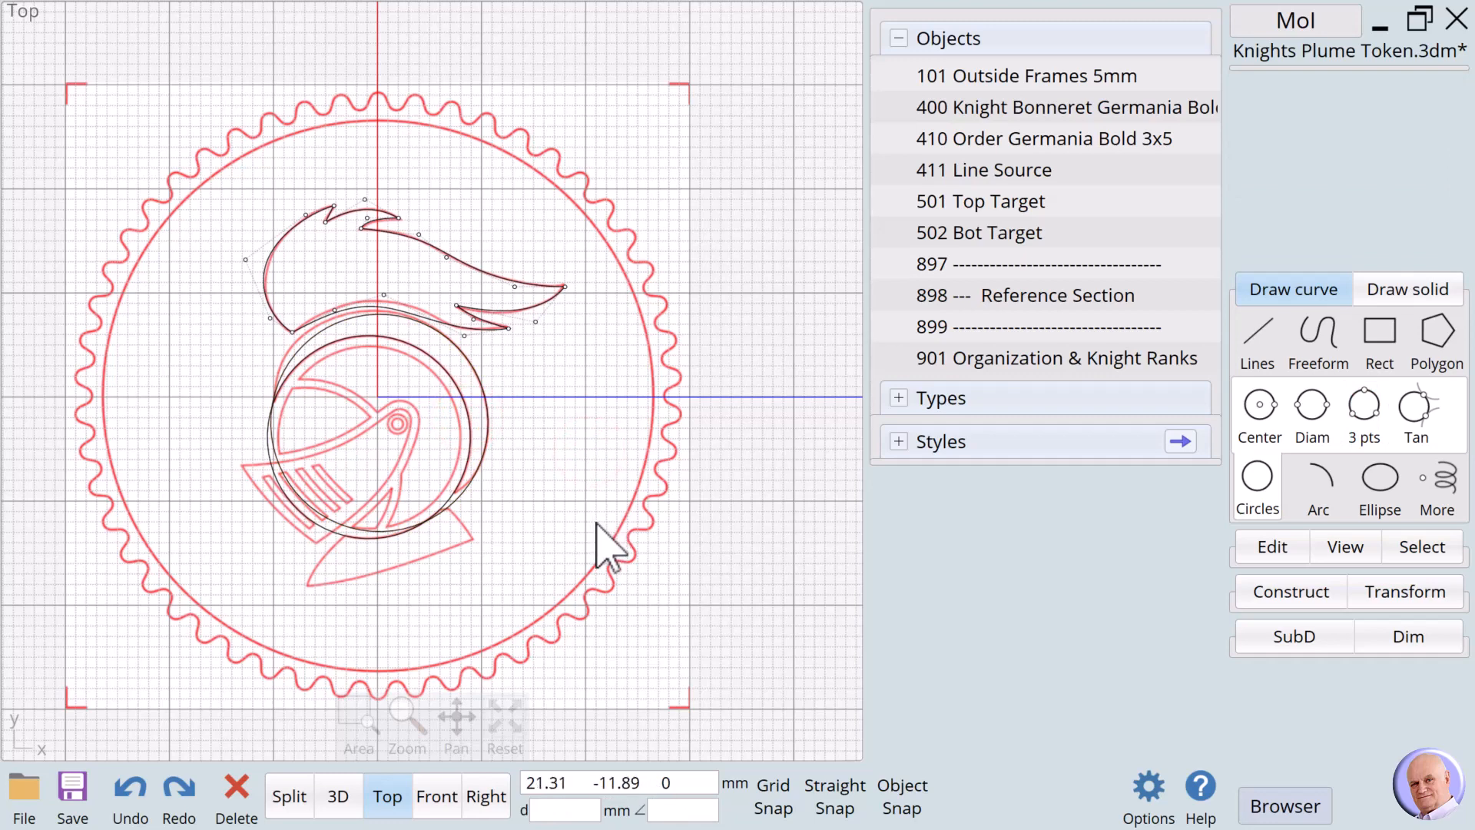
Show the outer circle's control points and pull its lower-right point inward to follow the crest's lower end.
click(463, 499)
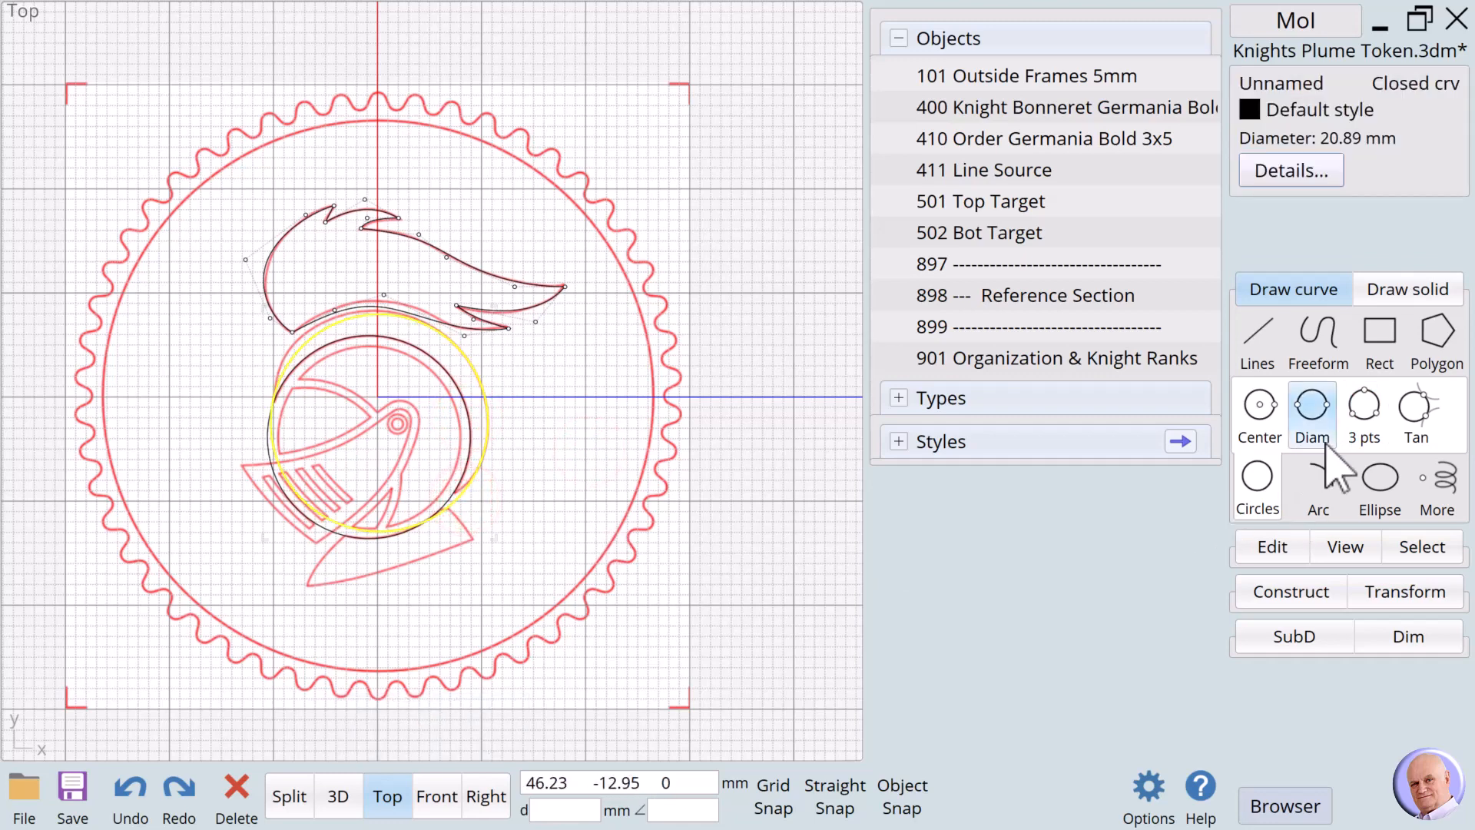
click(1273, 547)
click(1245, 473)
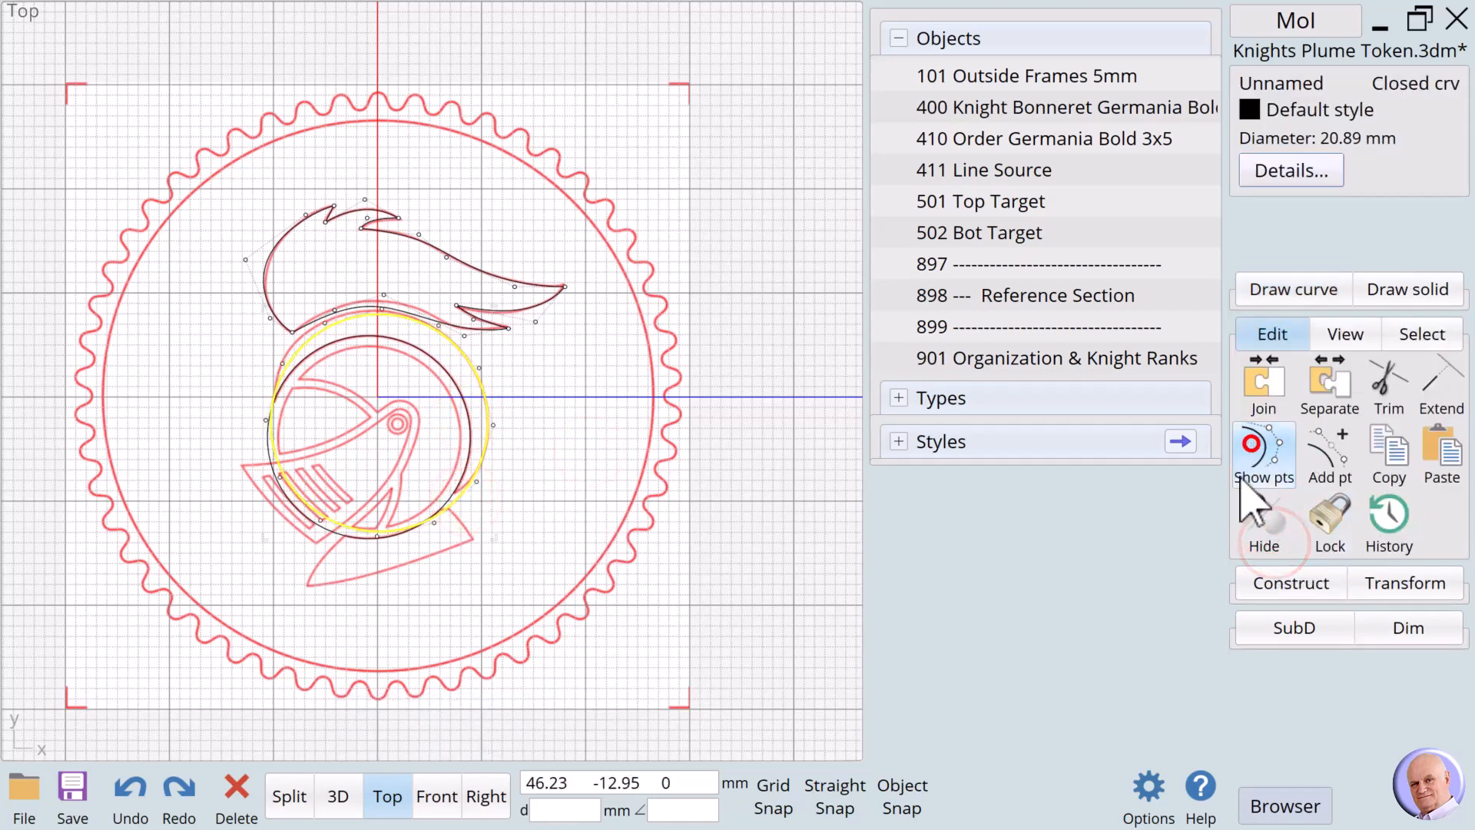
click(492, 514)
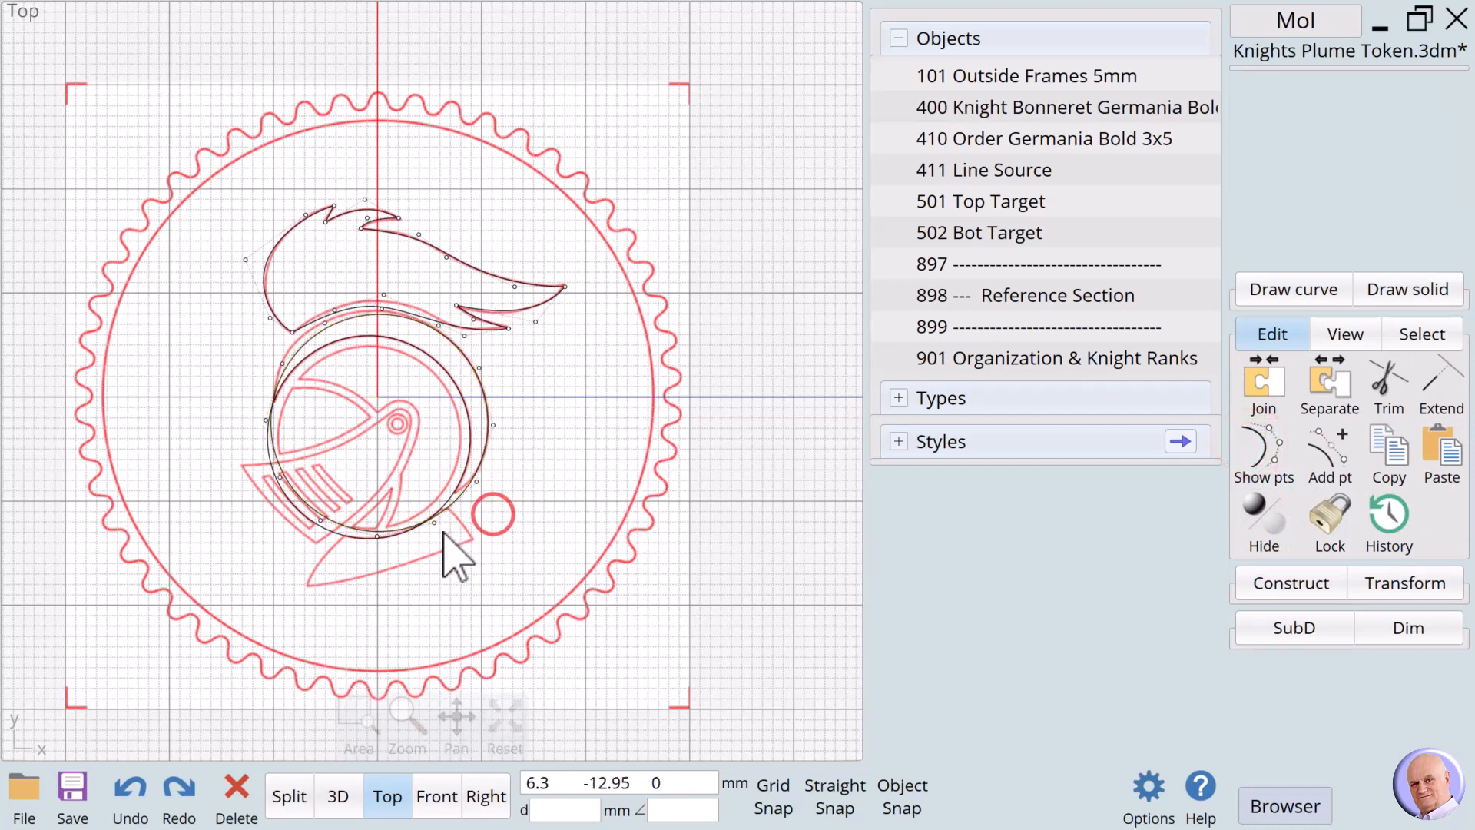
click(465, 488)
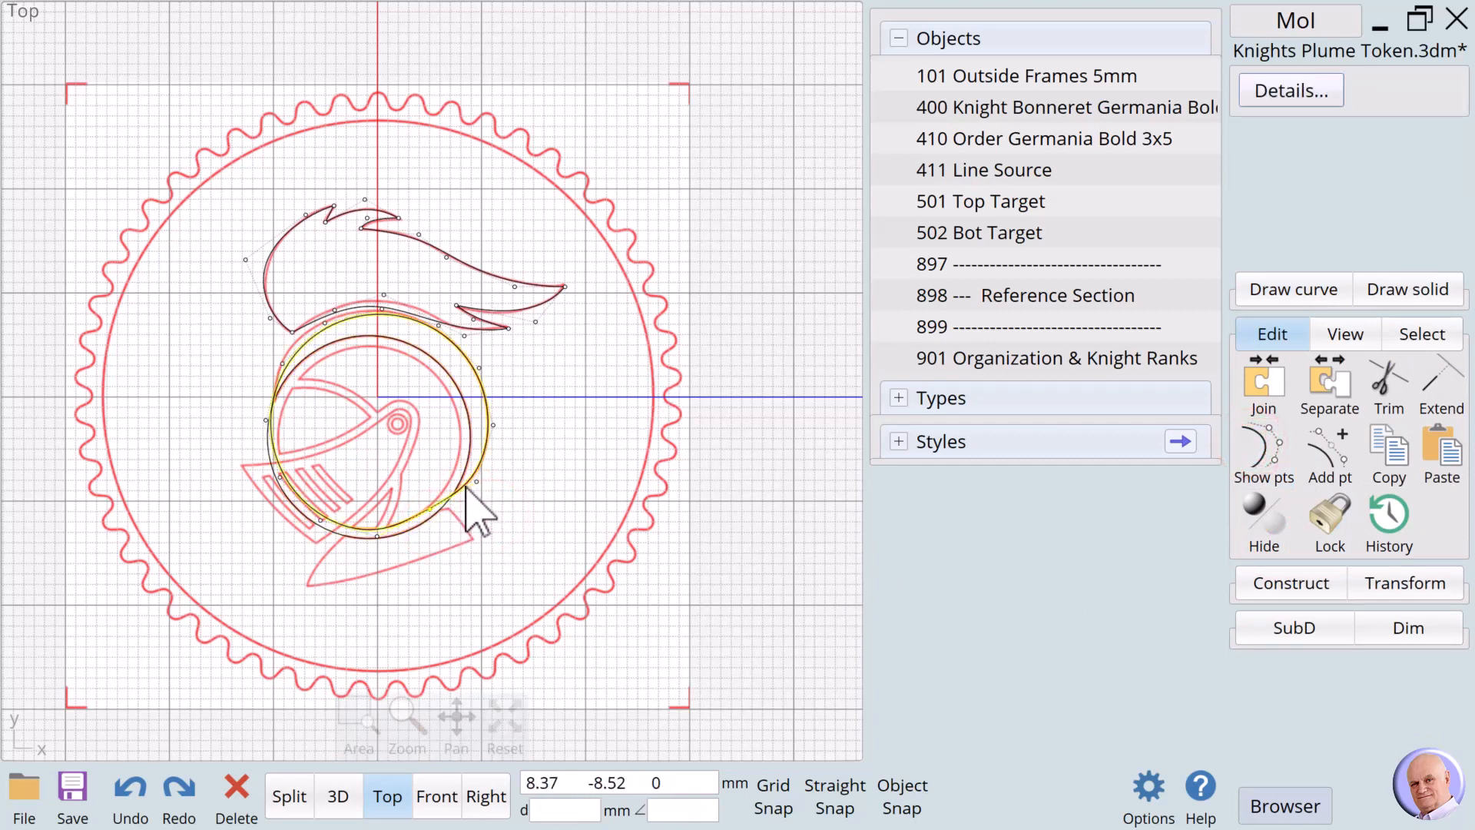
click(283, 363)
click(497, 218)
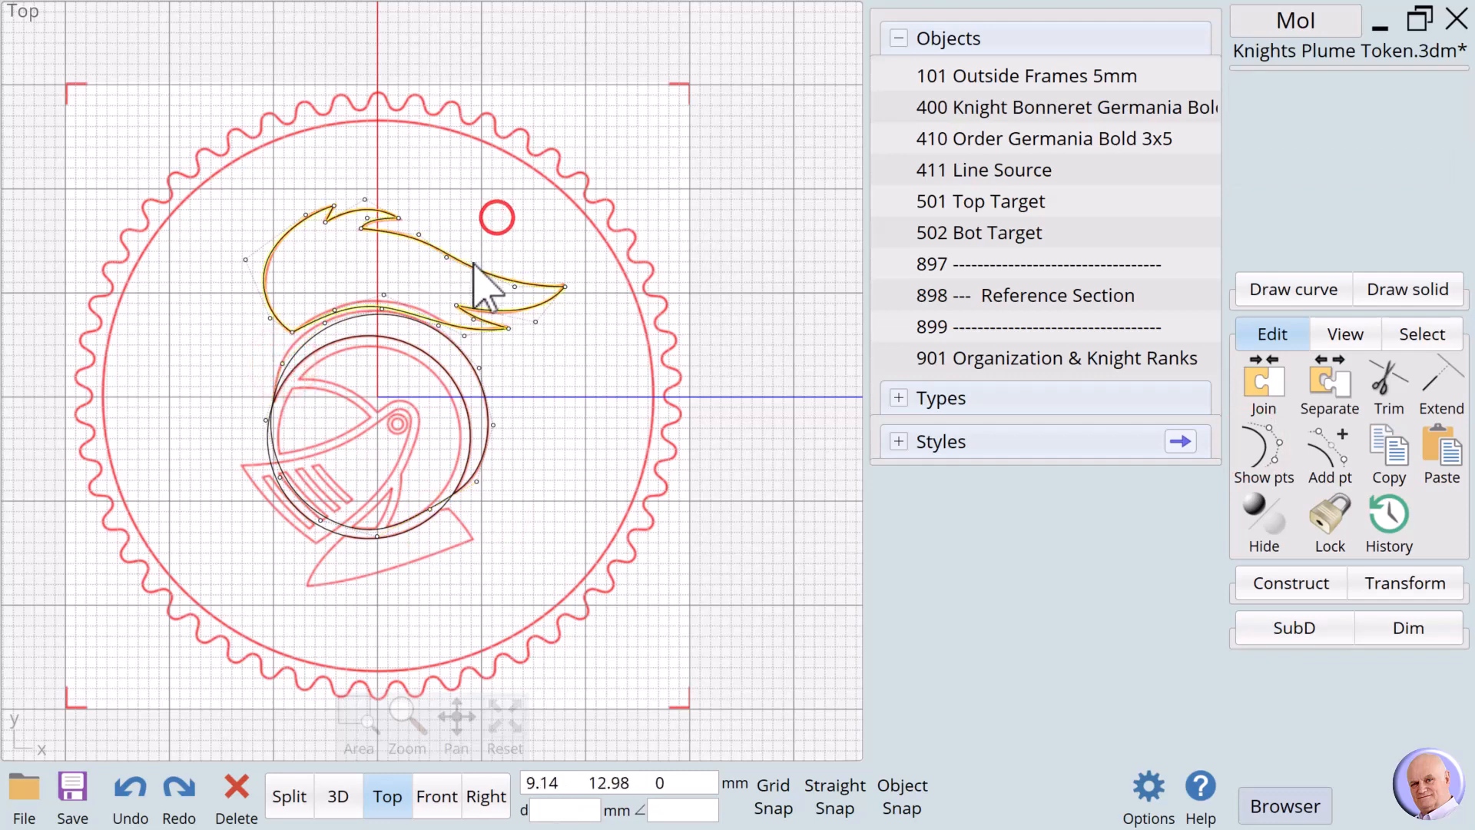
Hide the plume outline's control points.
click(472, 262)
click(1261, 455)
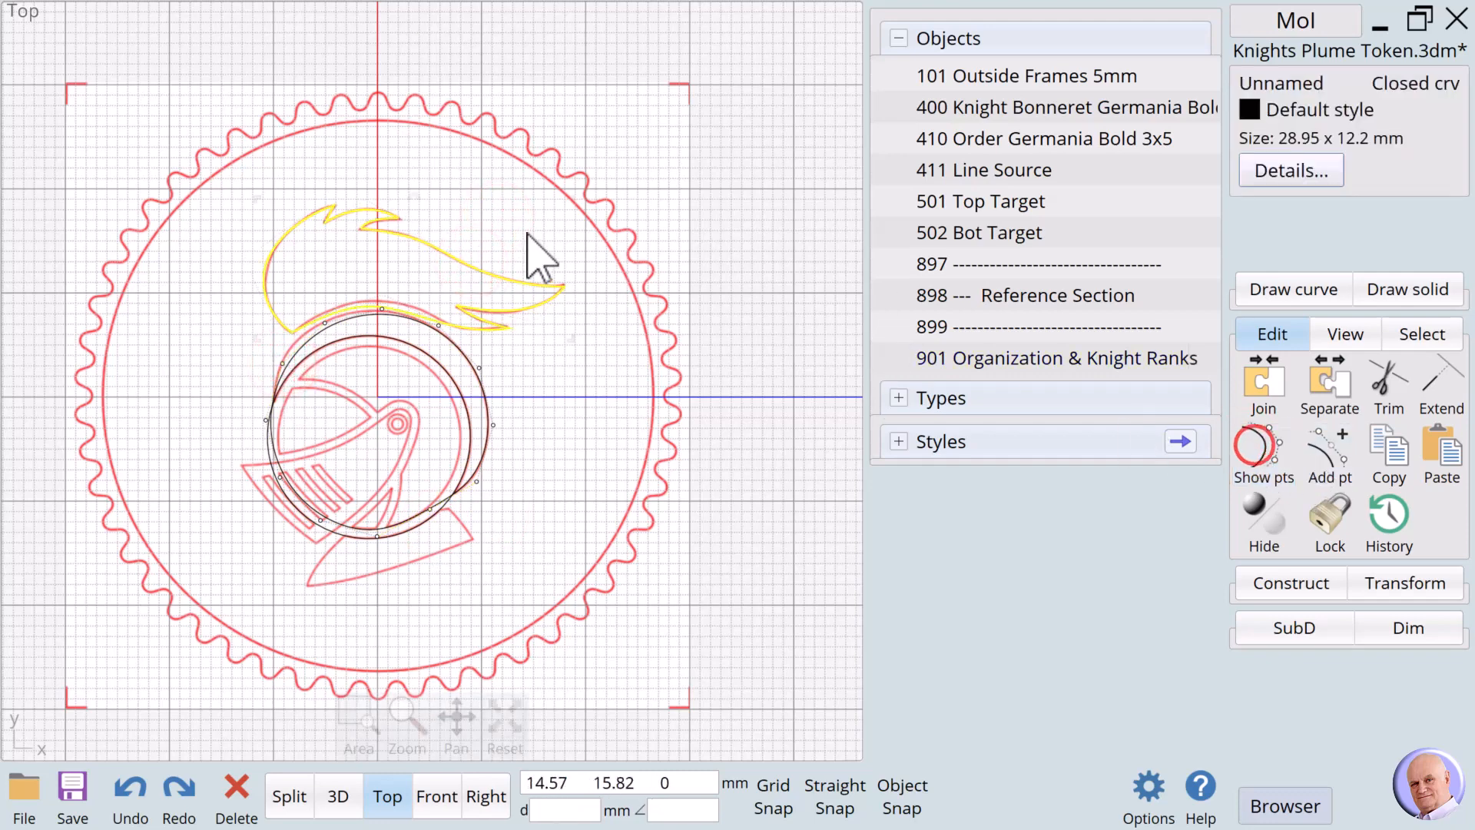
click(489, 228)
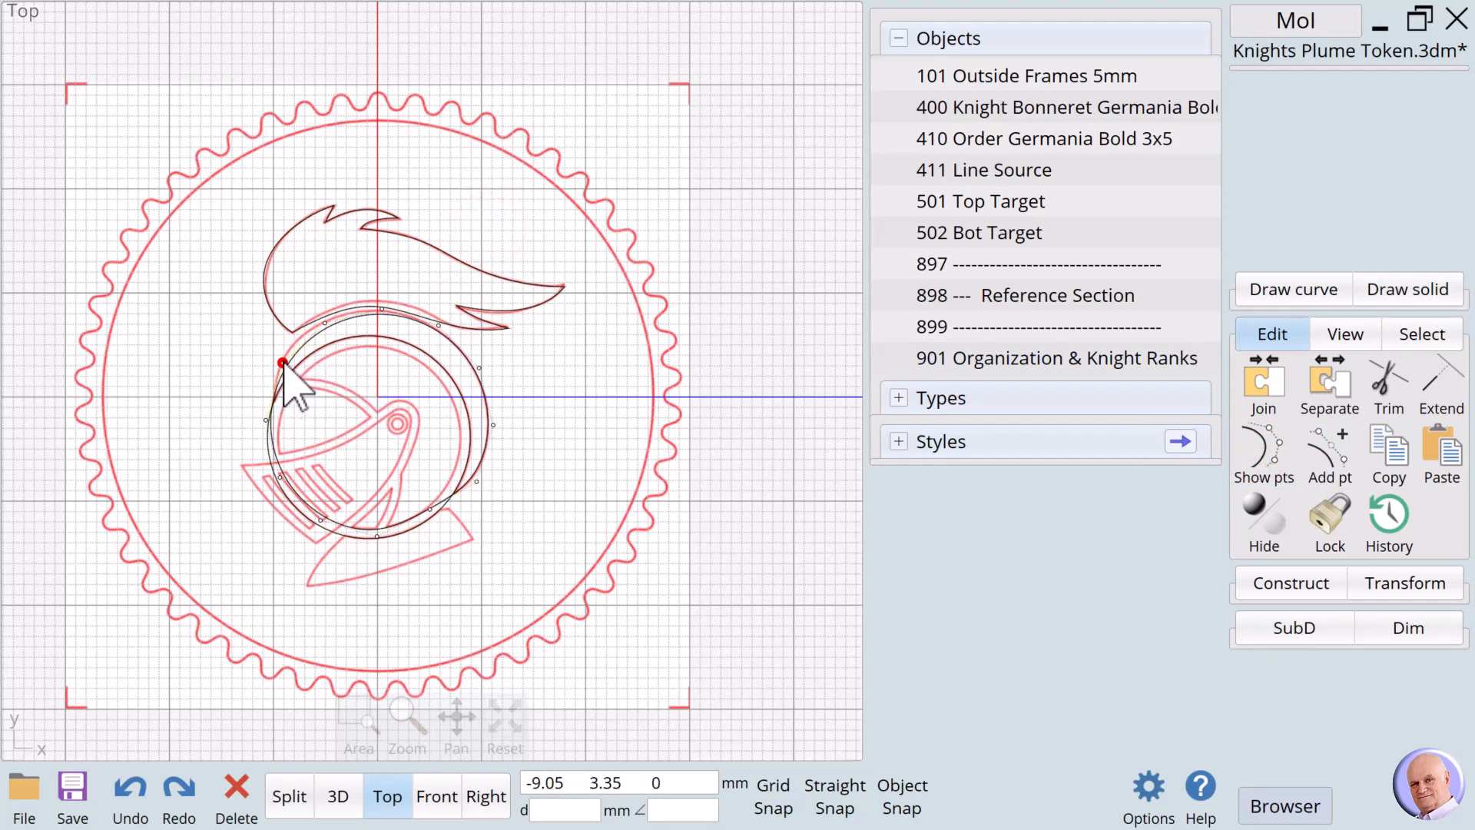
Move the outer circle's upper-left point to about -9.1, 4.8, nudge its top and left points onto the crest arc, and hide its control points.
drag(275, 354, 281, 350)
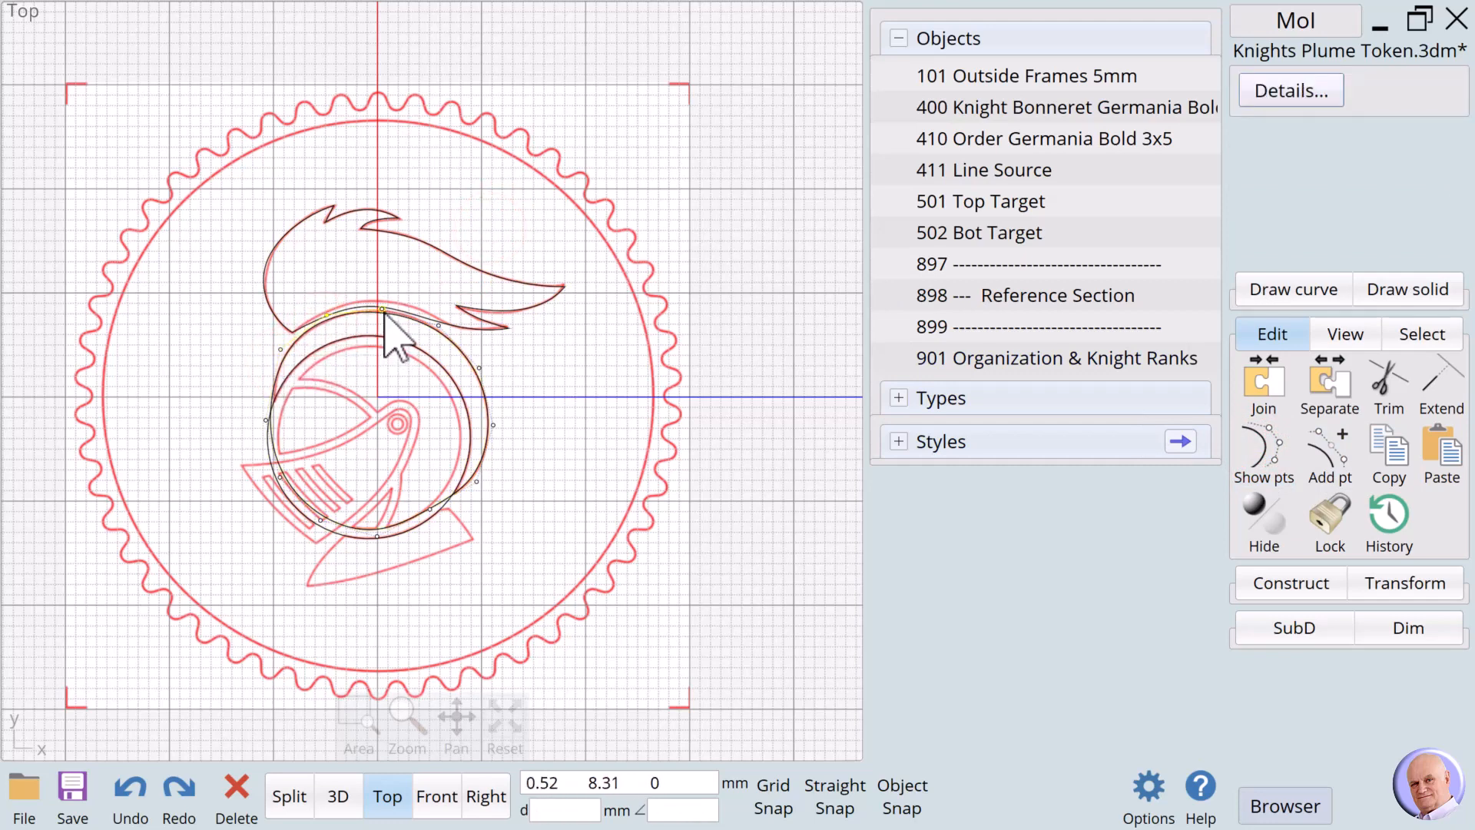
drag(382, 310, 382, 308)
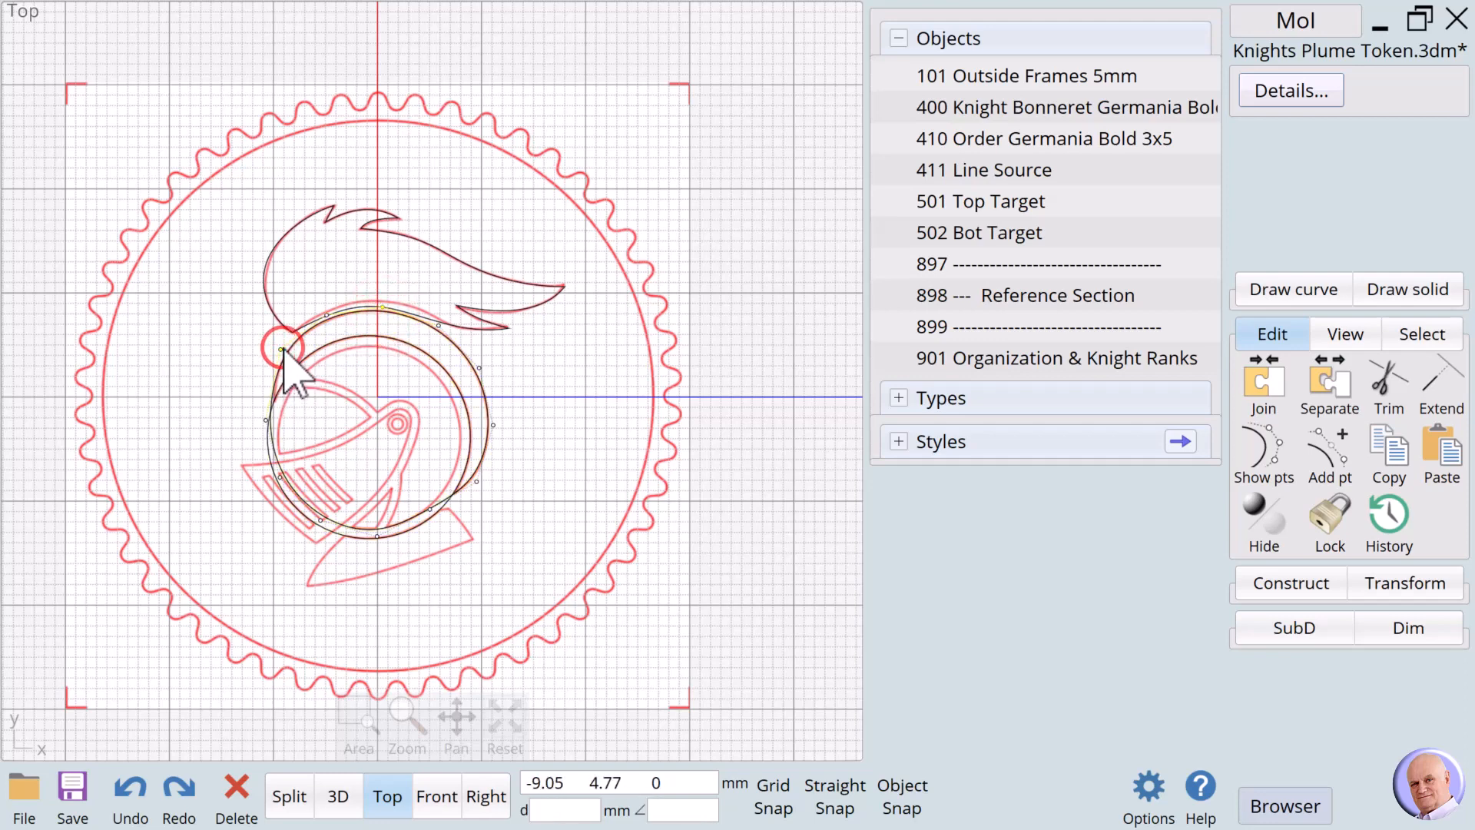
click(282, 349)
drag(263, 416, 268, 421)
click(546, 464)
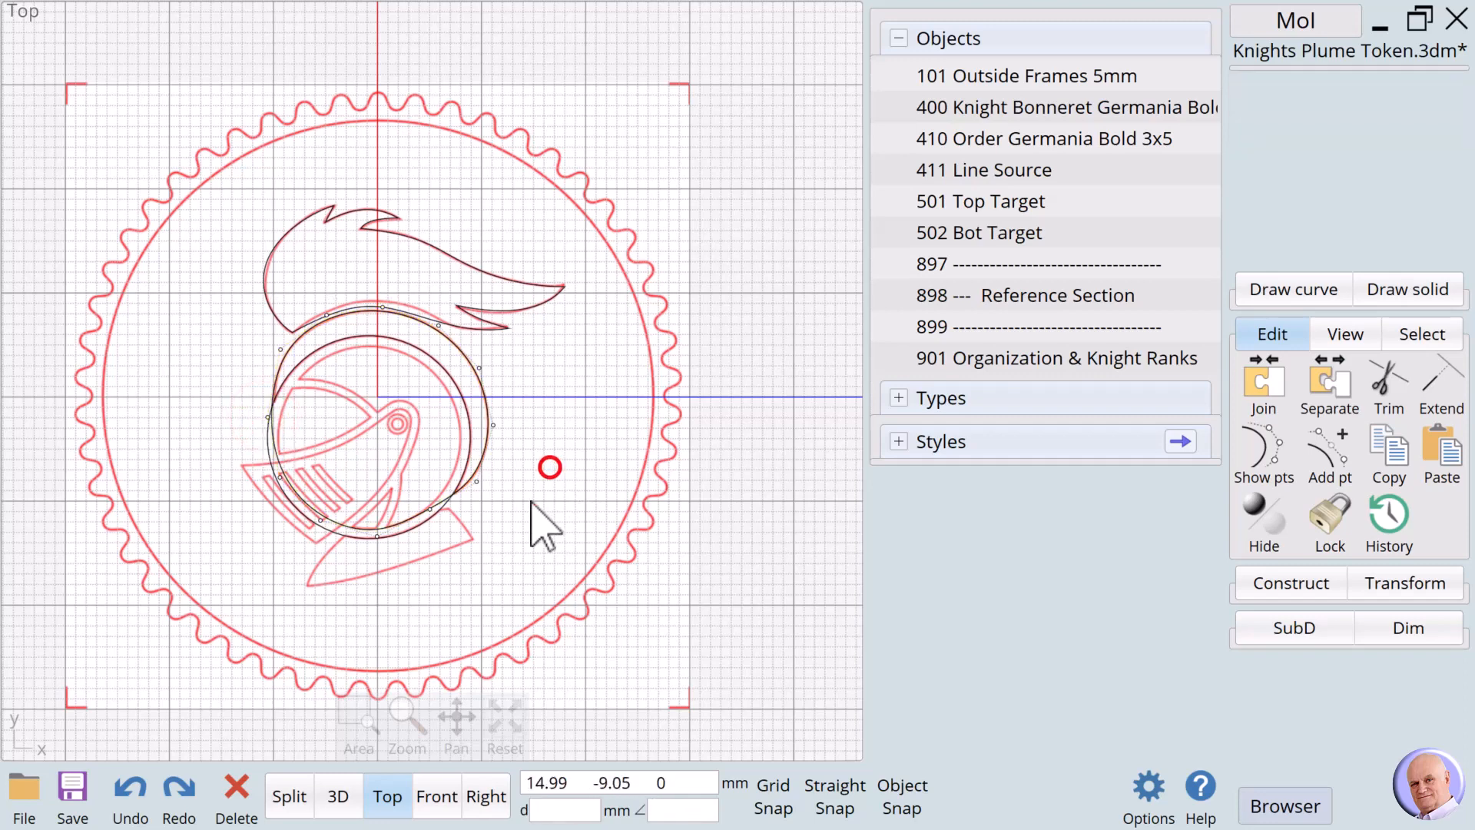
click(537, 506)
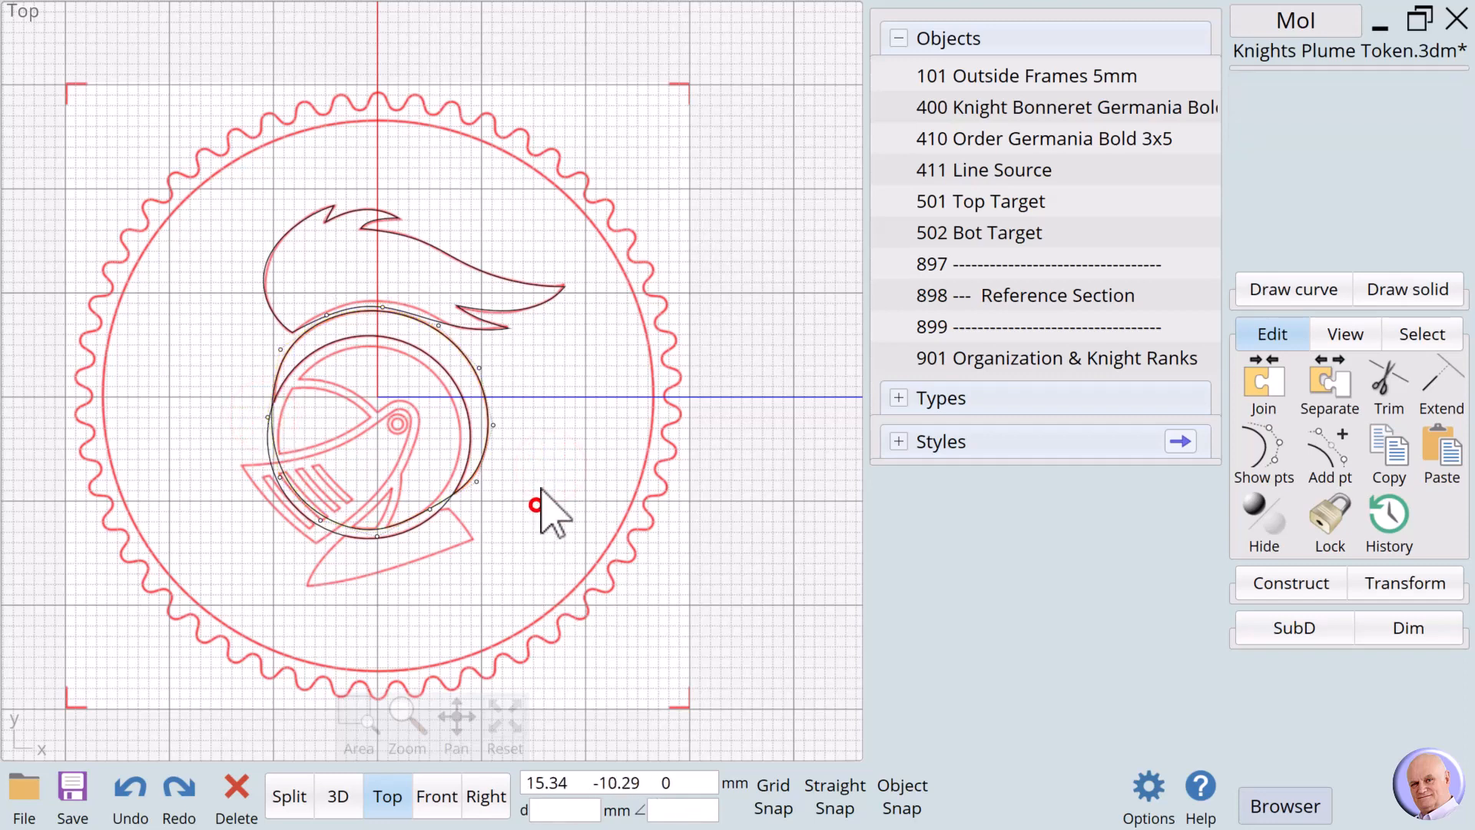
click(459, 343)
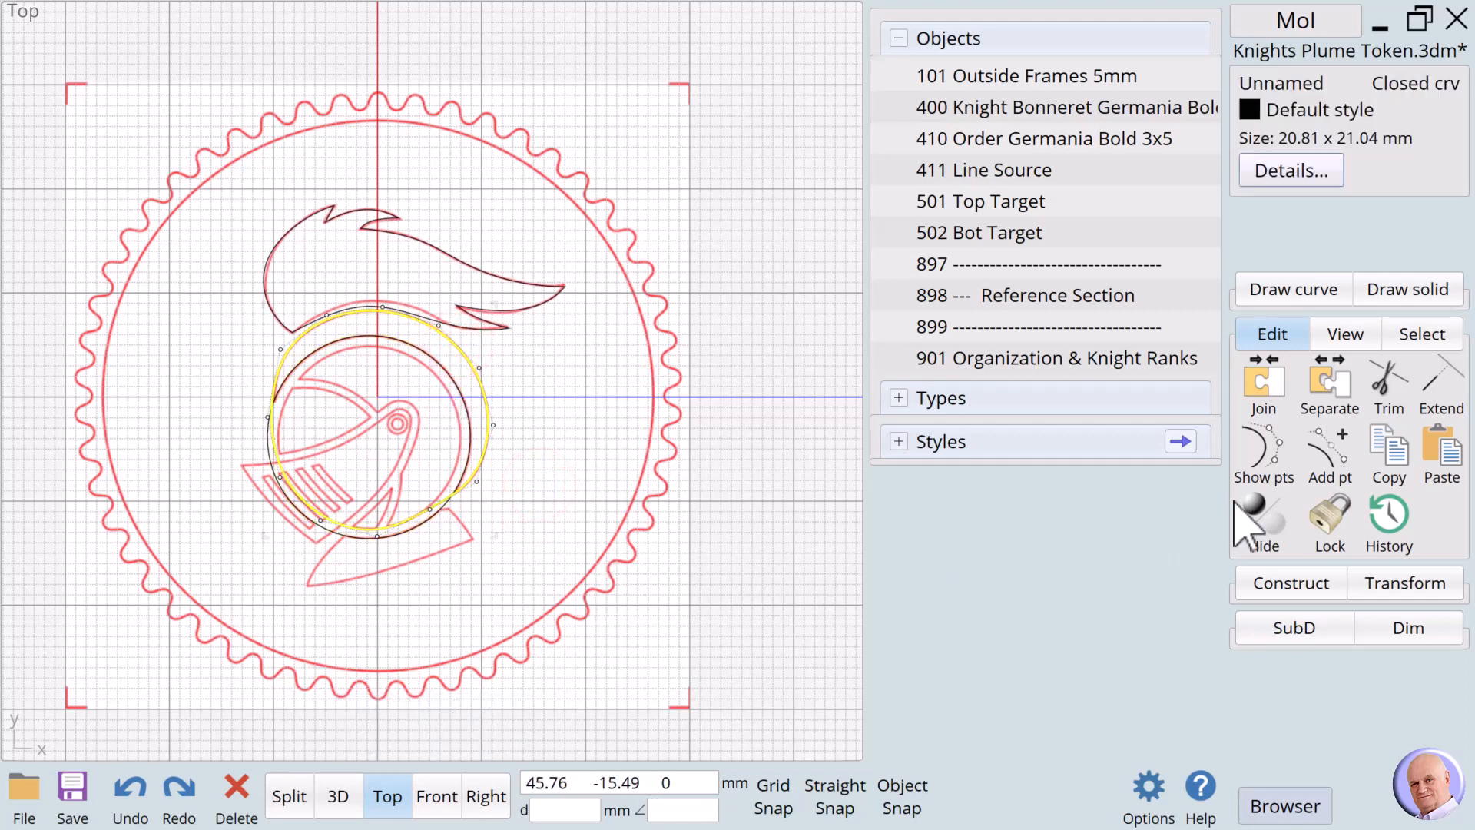
click(1267, 453)
click(569, 439)
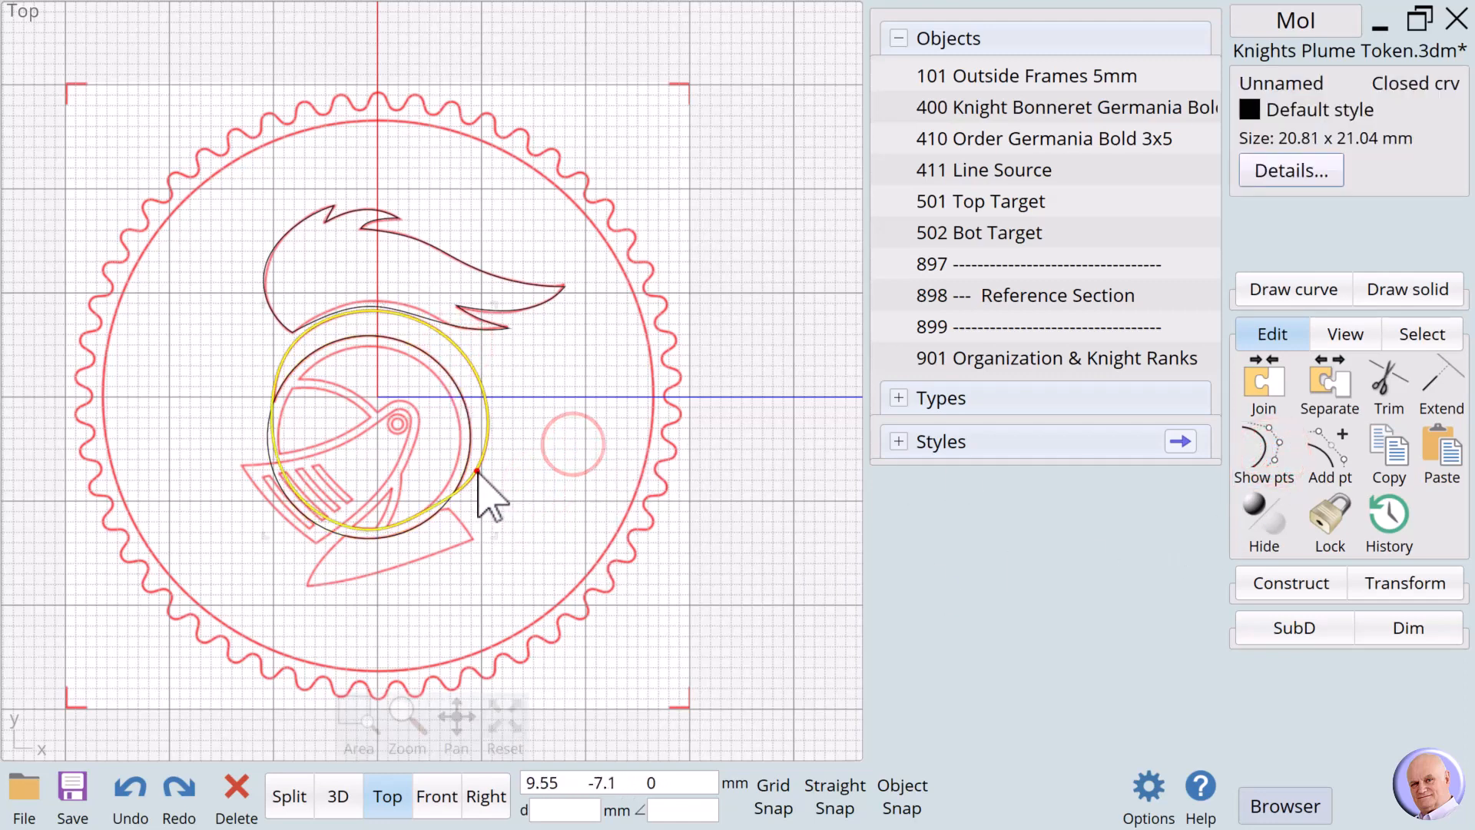
click(476, 471)
click(1254, 585)
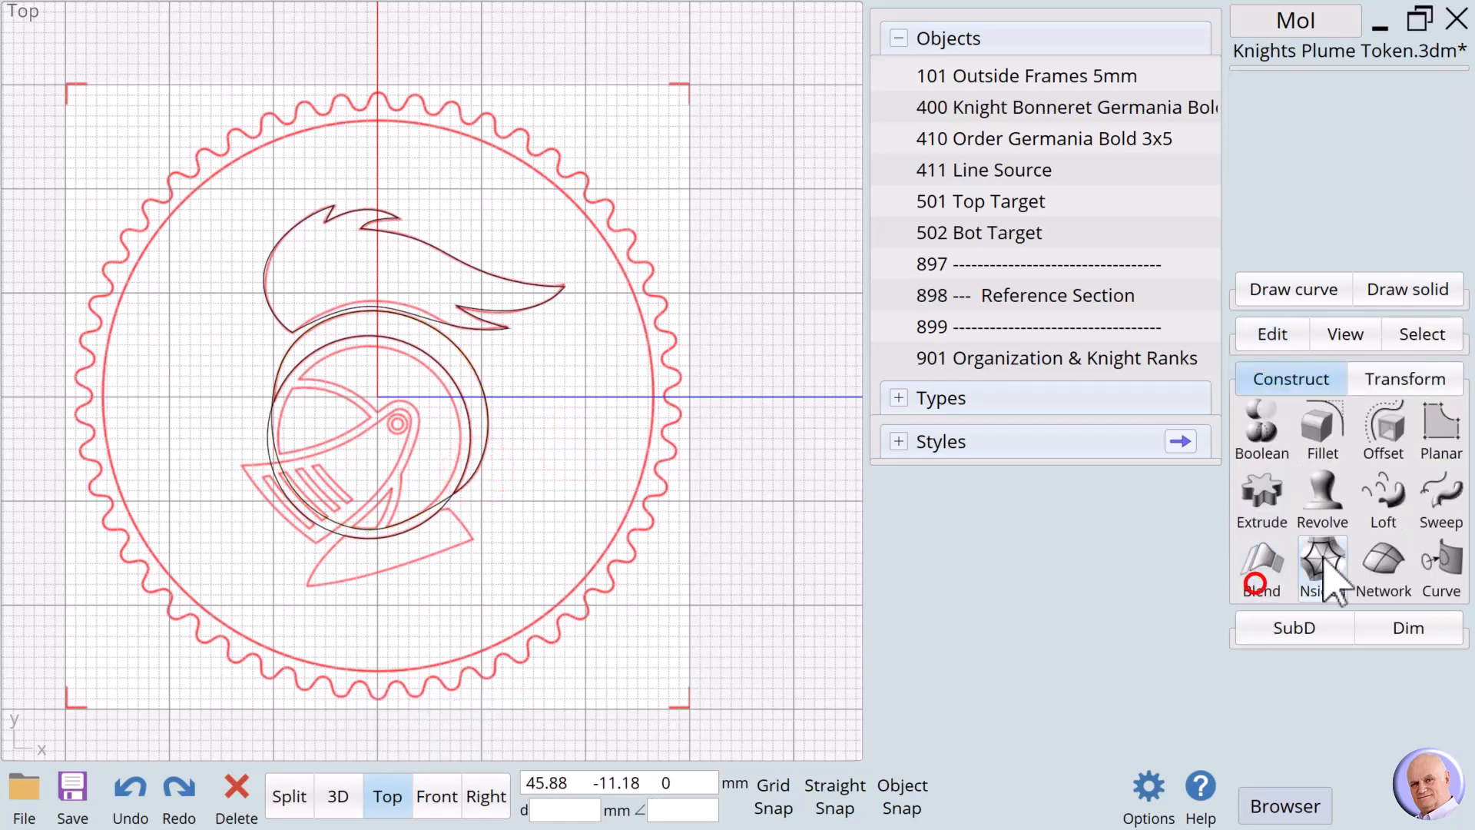
click(1266, 444)
click(1264, 449)
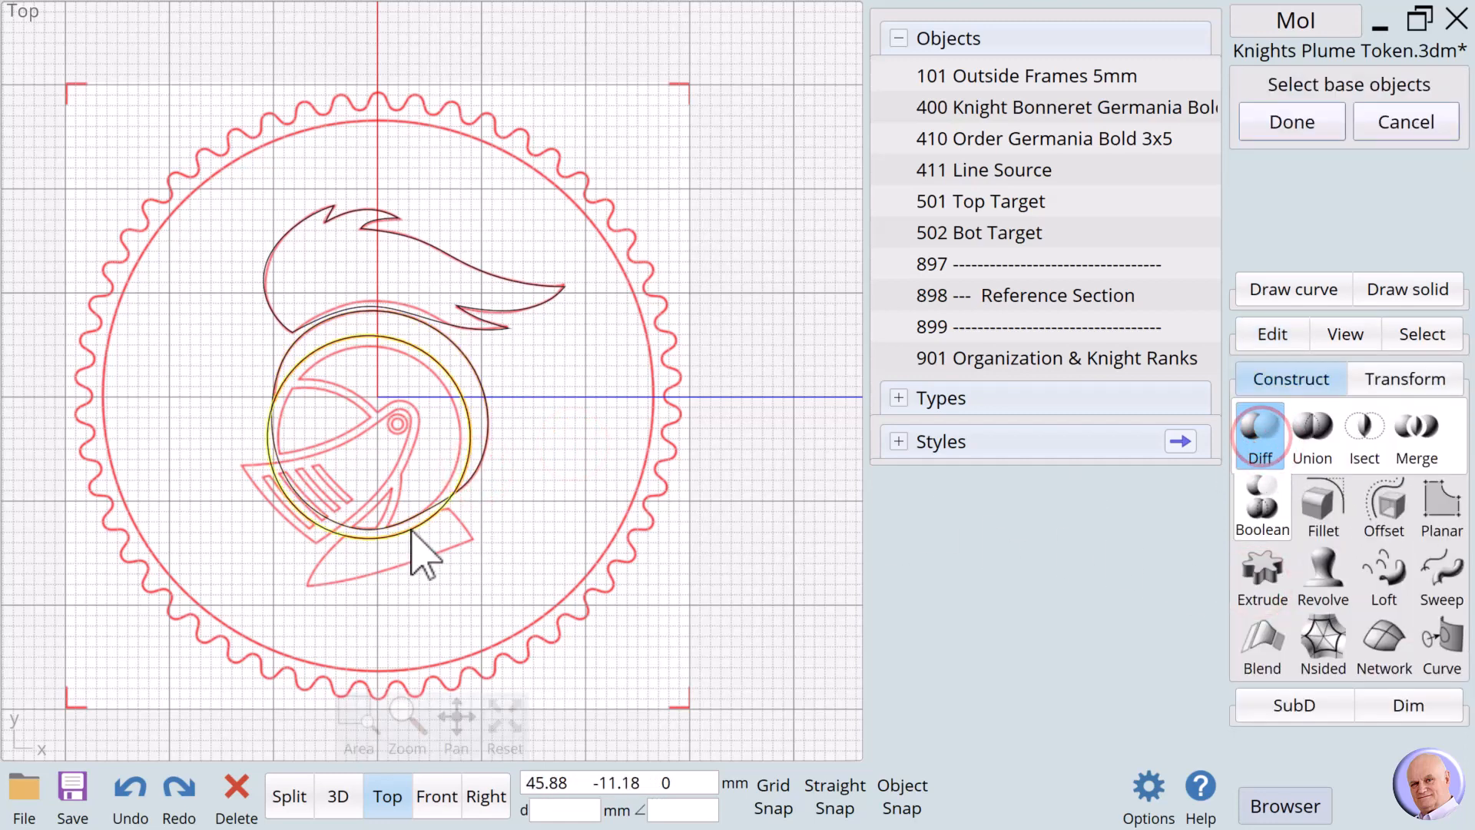
click(406, 527)
click(1283, 123)
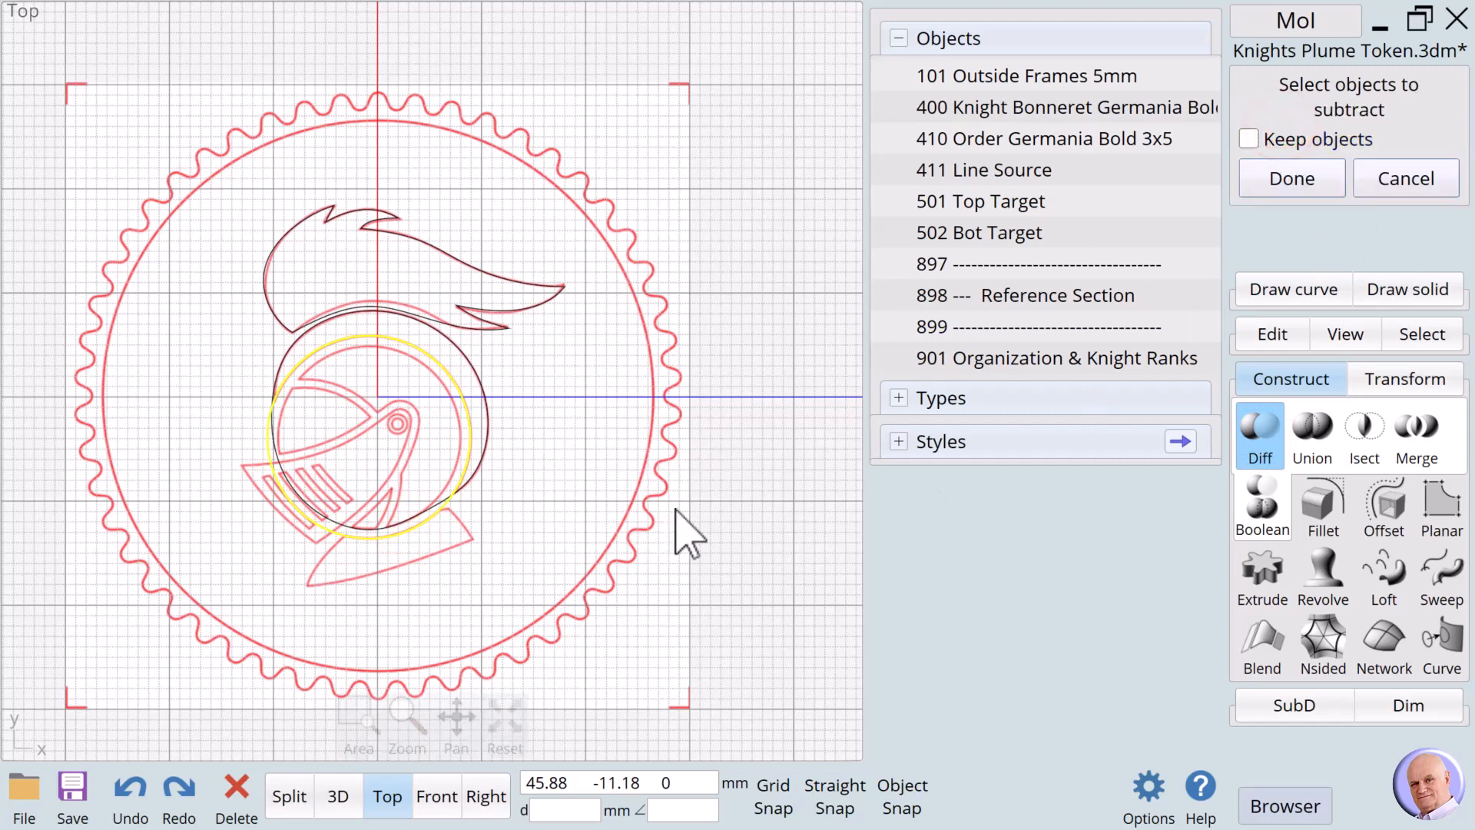
click(1294, 181)
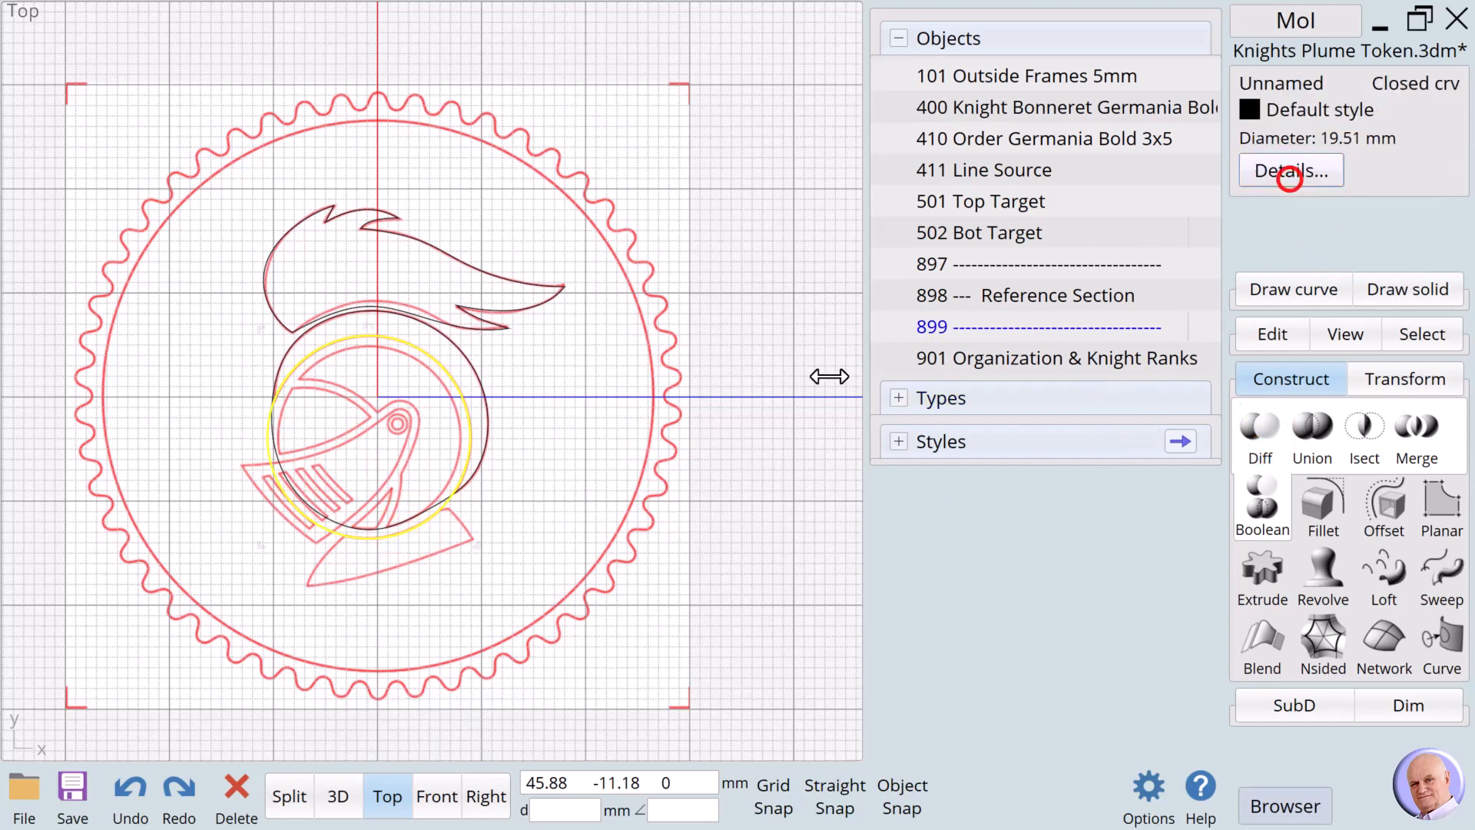
click(550, 439)
click(483, 470)
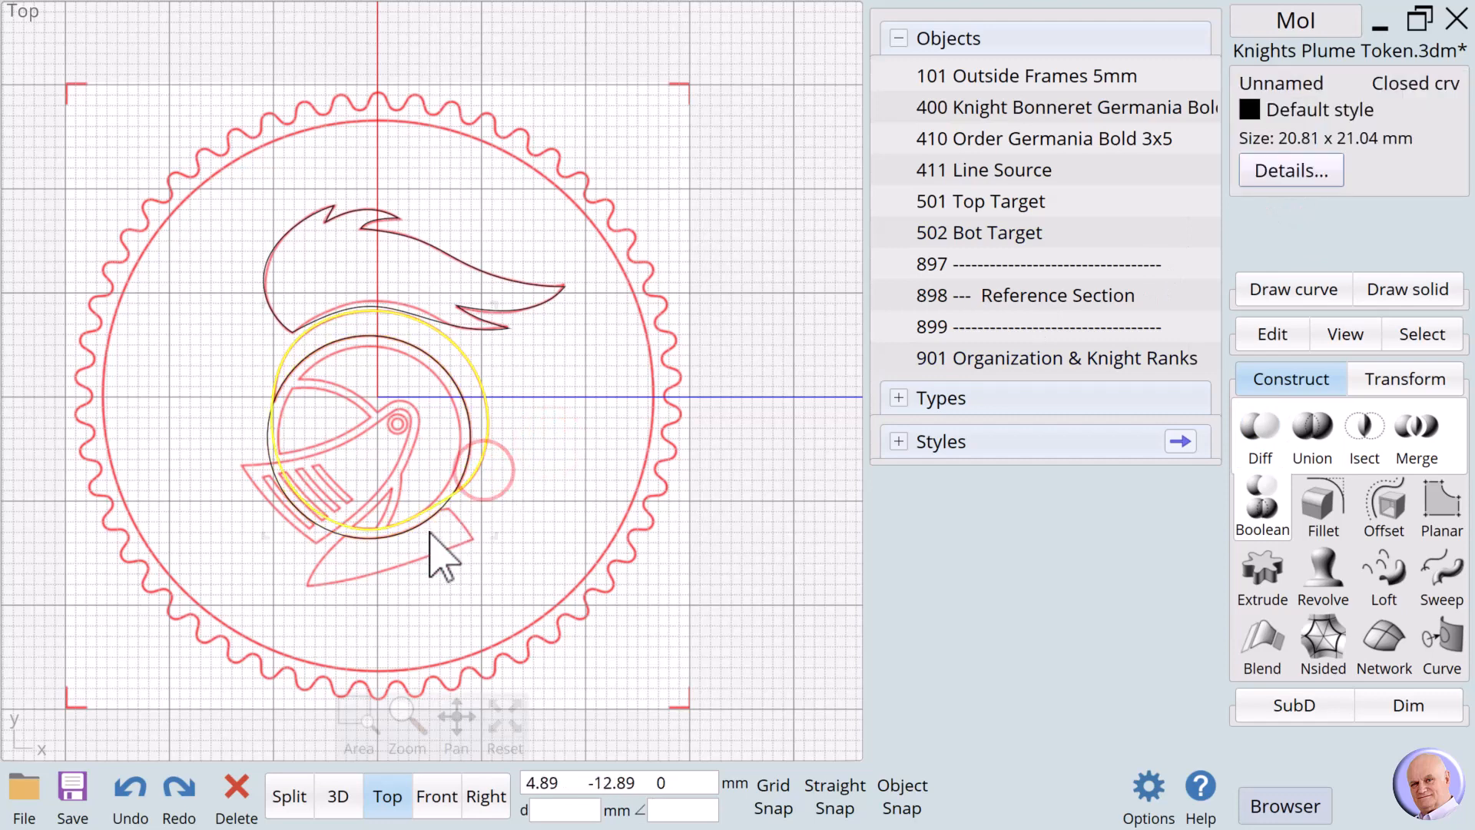
click(424, 528)
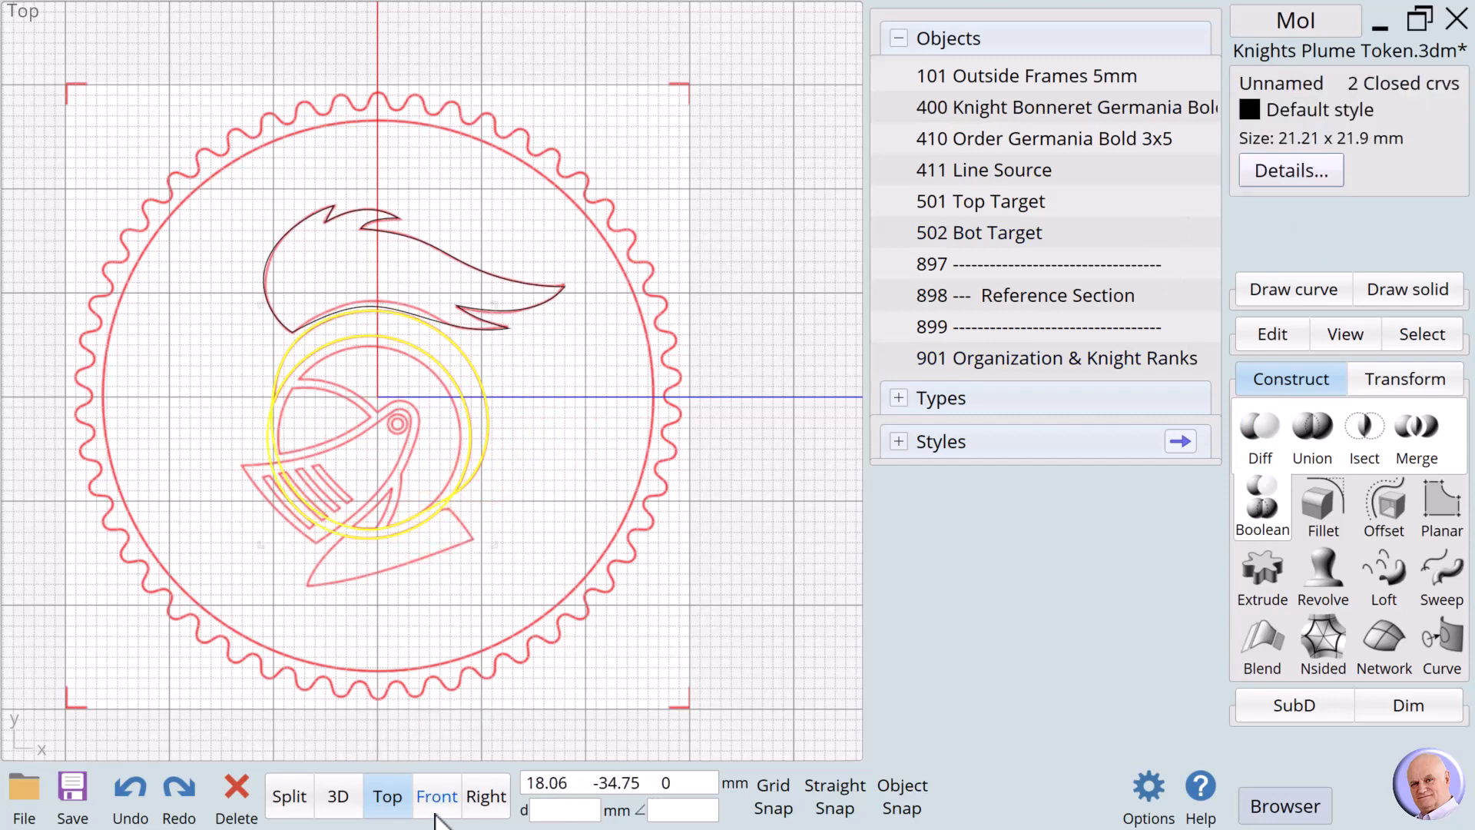
click(436, 804)
click(387, 799)
click(707, 658)
Subtract the inner circle from the reshaped outer circle with a Boolean difference to form the crescent crest.
click(485, 446)
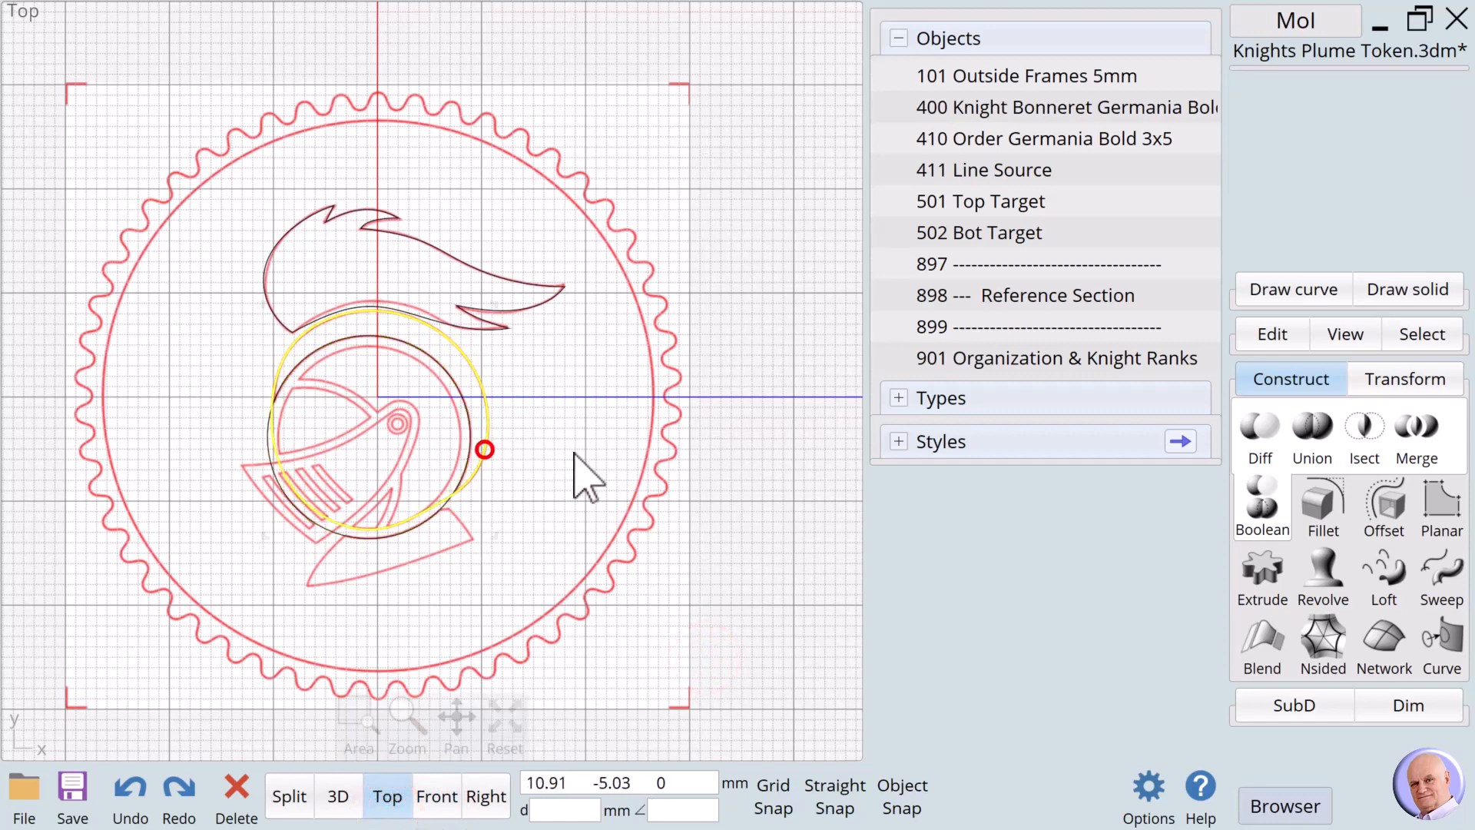
click(1255, 427)
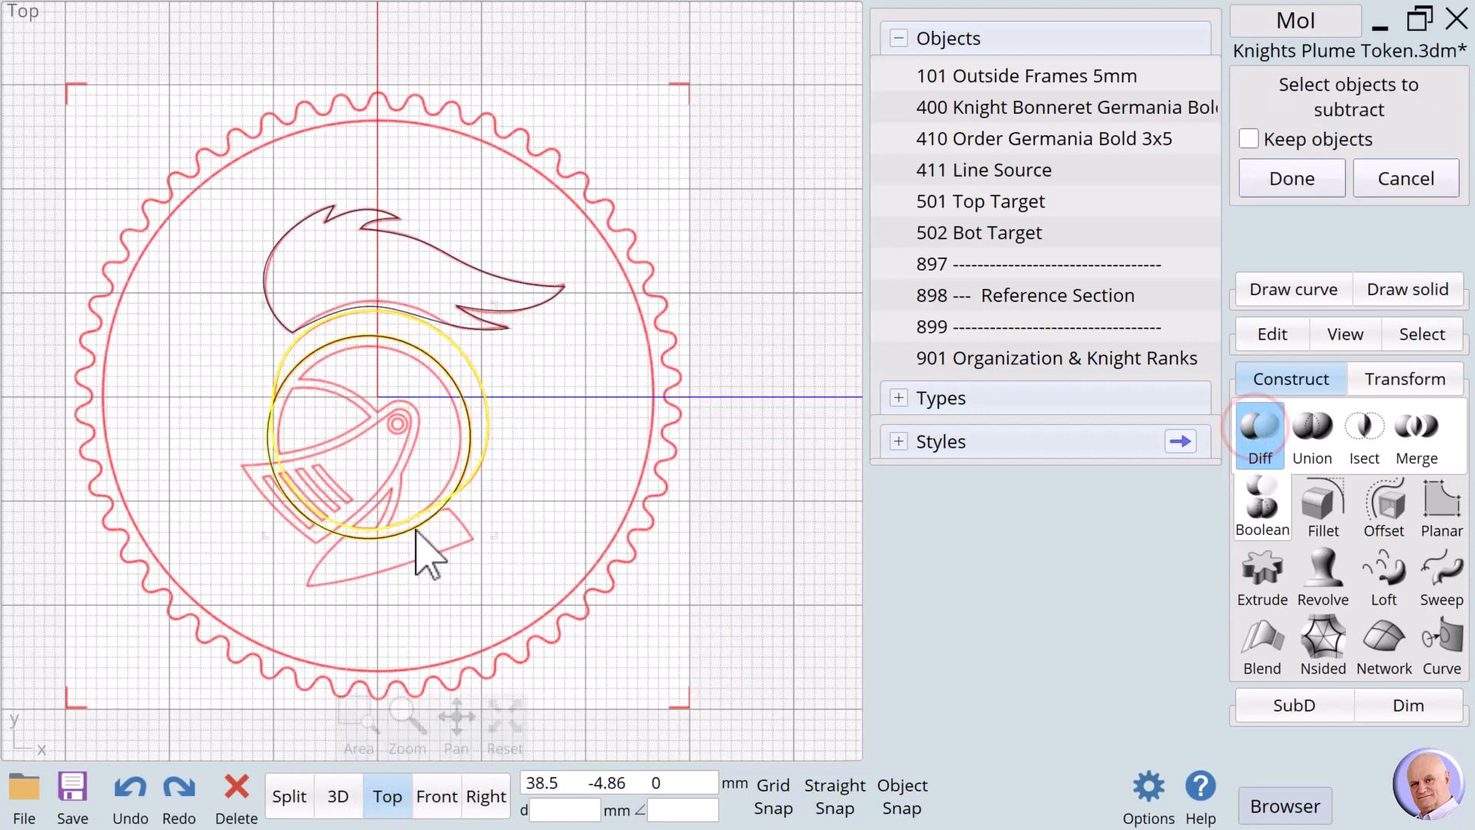
click(419, 526)
click(1276, 194)
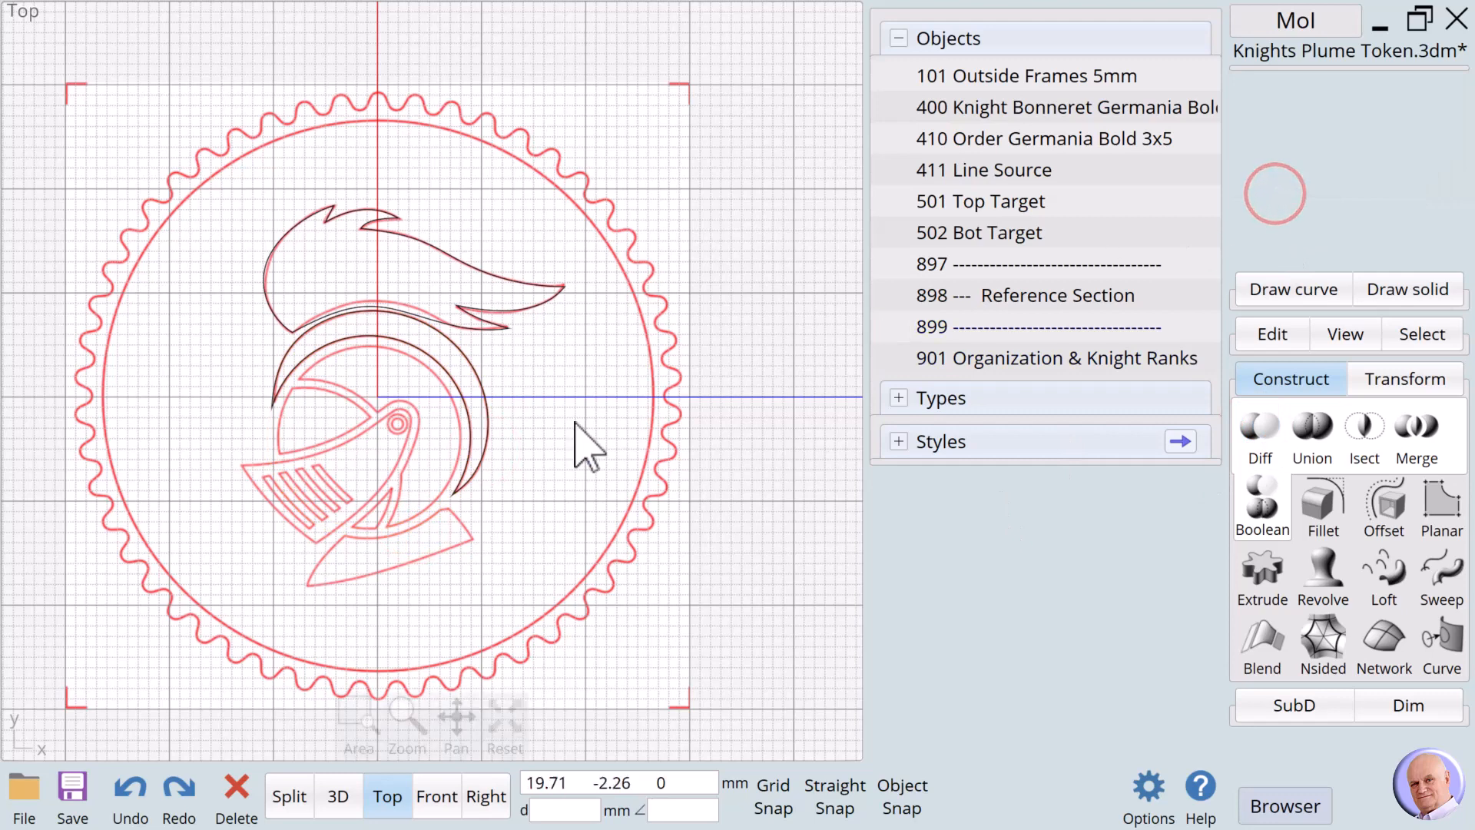
click(487, 421)
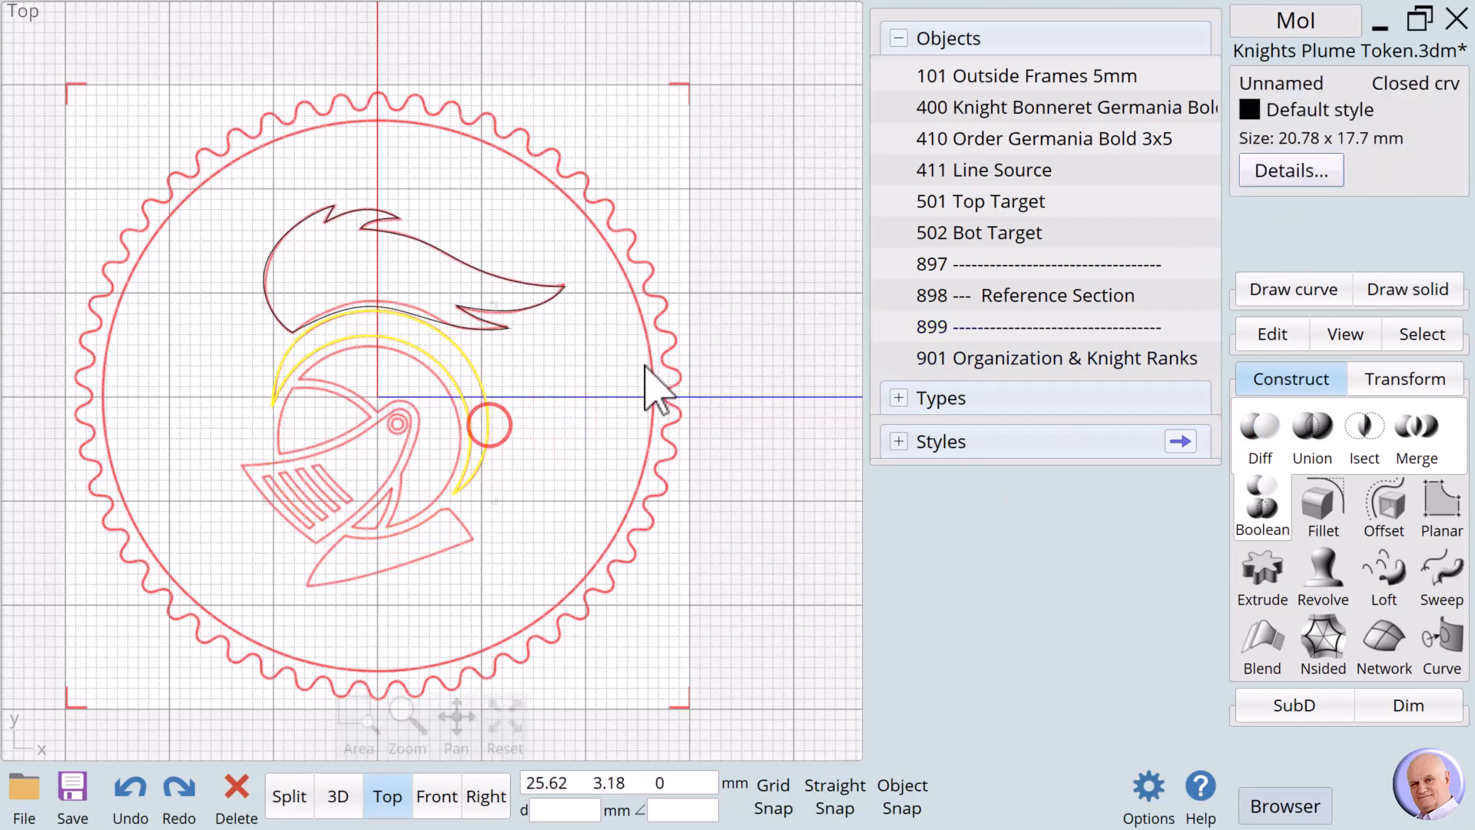
click(516, 360)
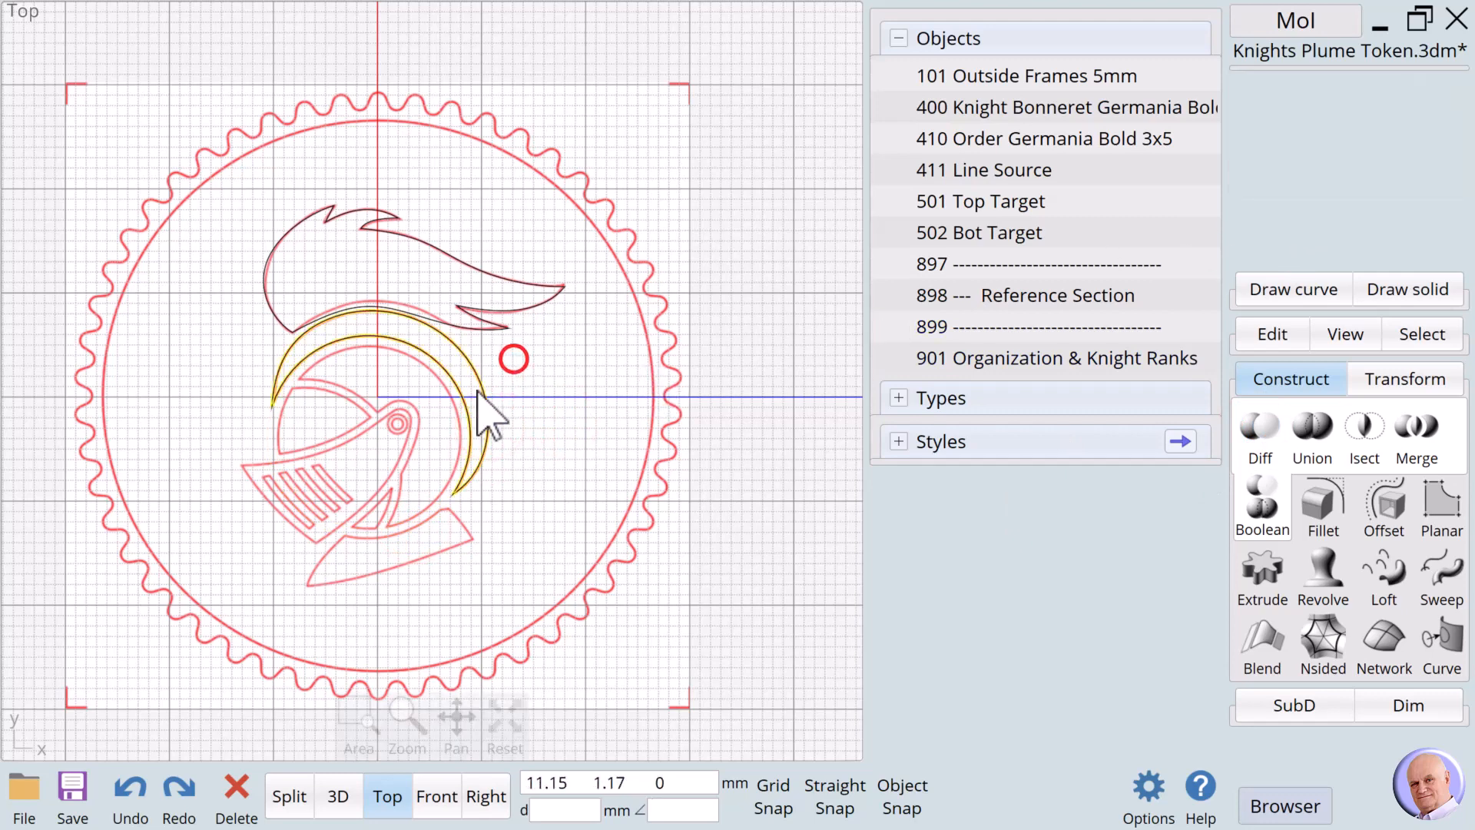
Offset the crescent crest outward by 0.8 mm with sharp corners.
click(416, 316)
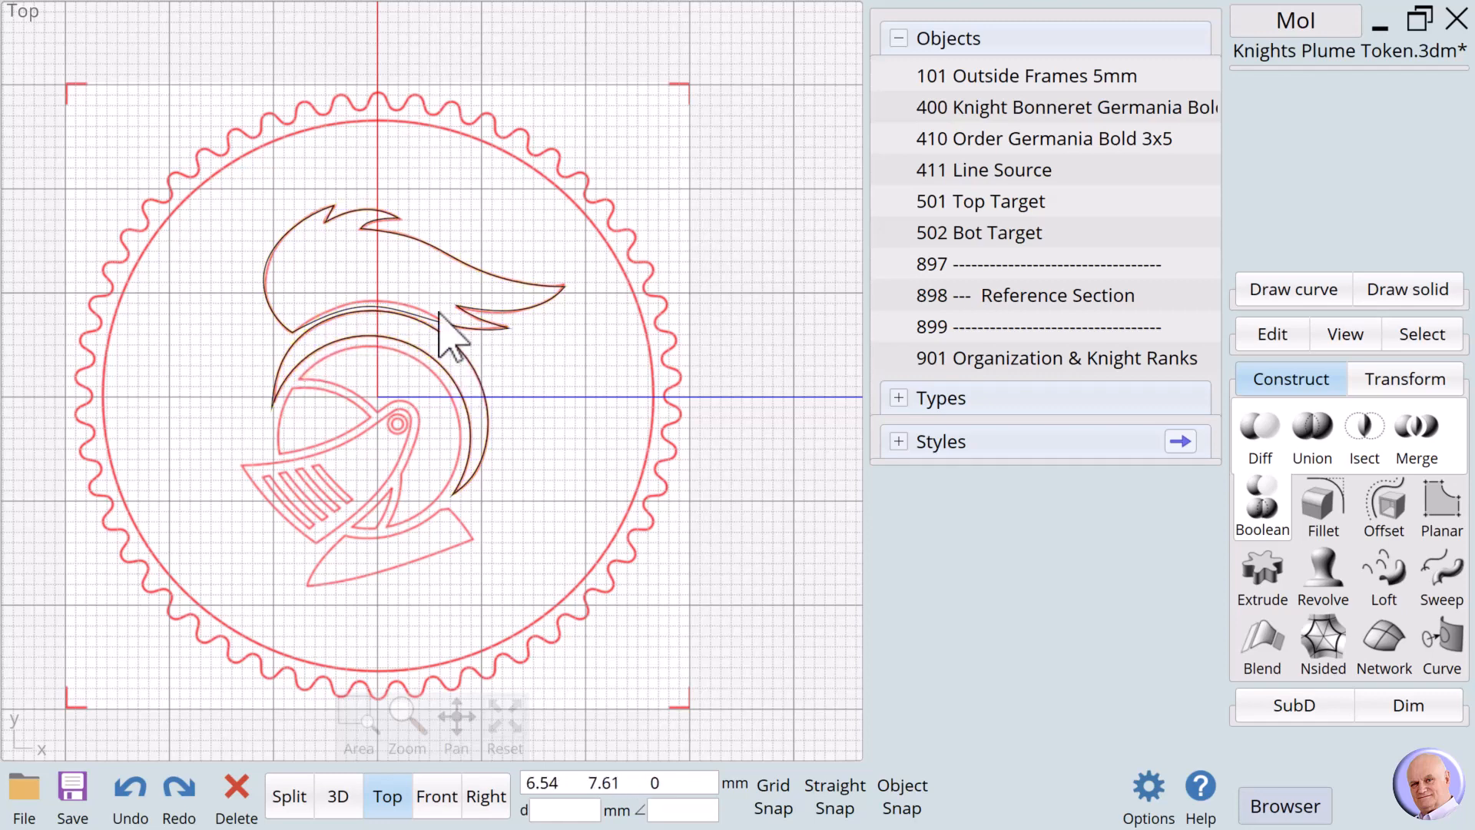
click(487, 428)
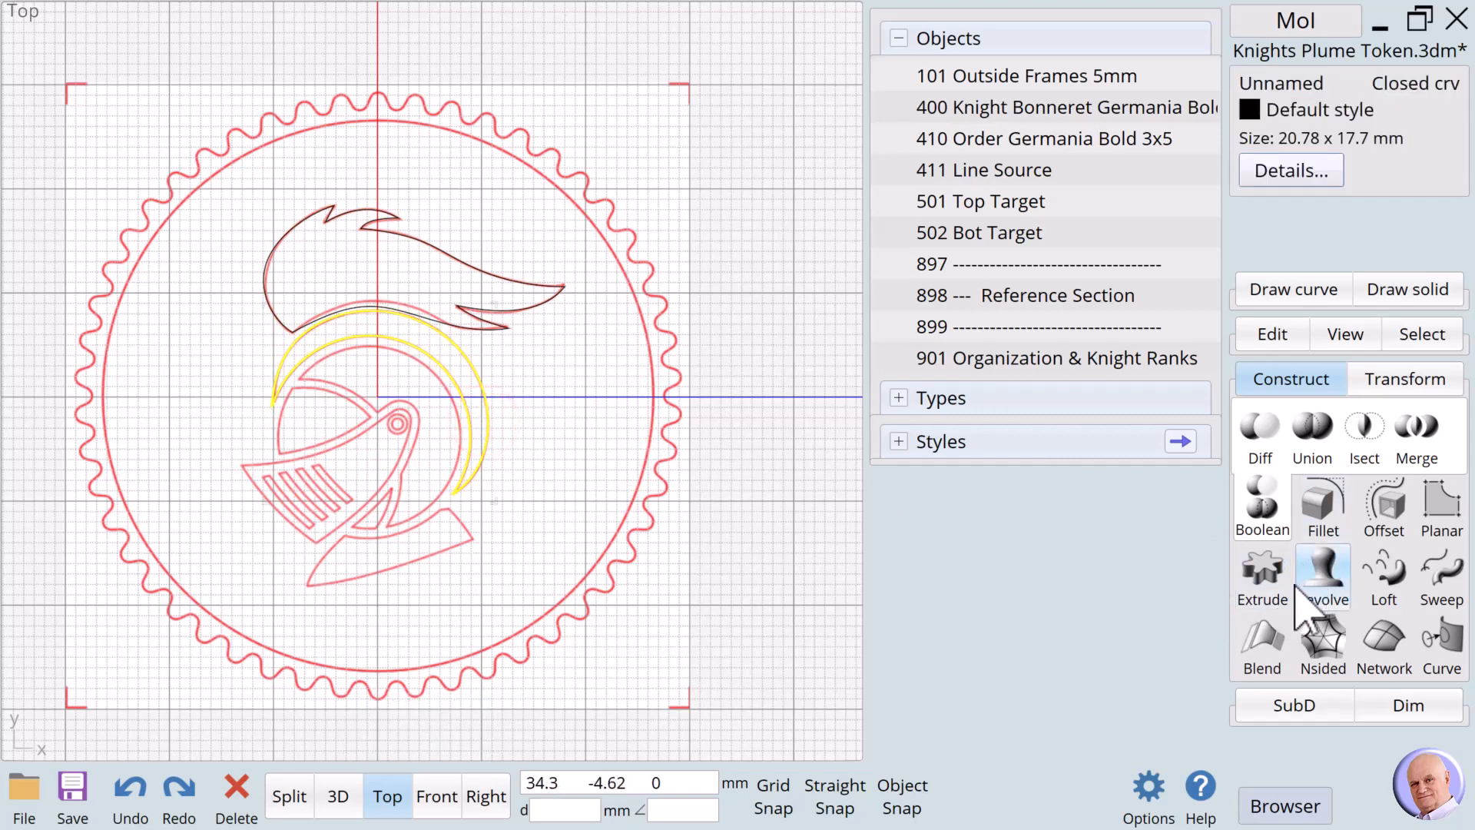
click(1379, 522)
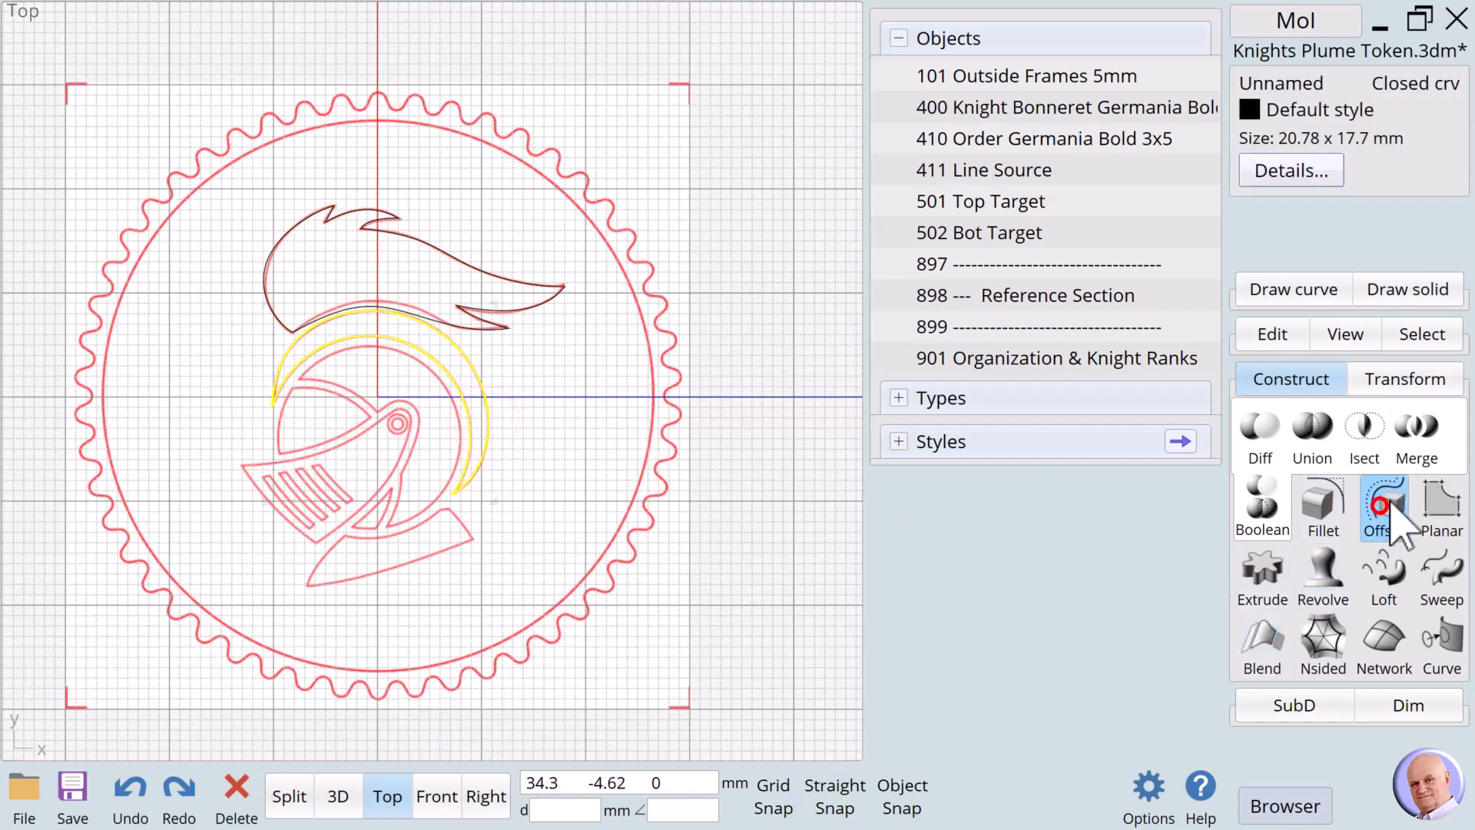
click(1337, 149)
click(1312, 355)
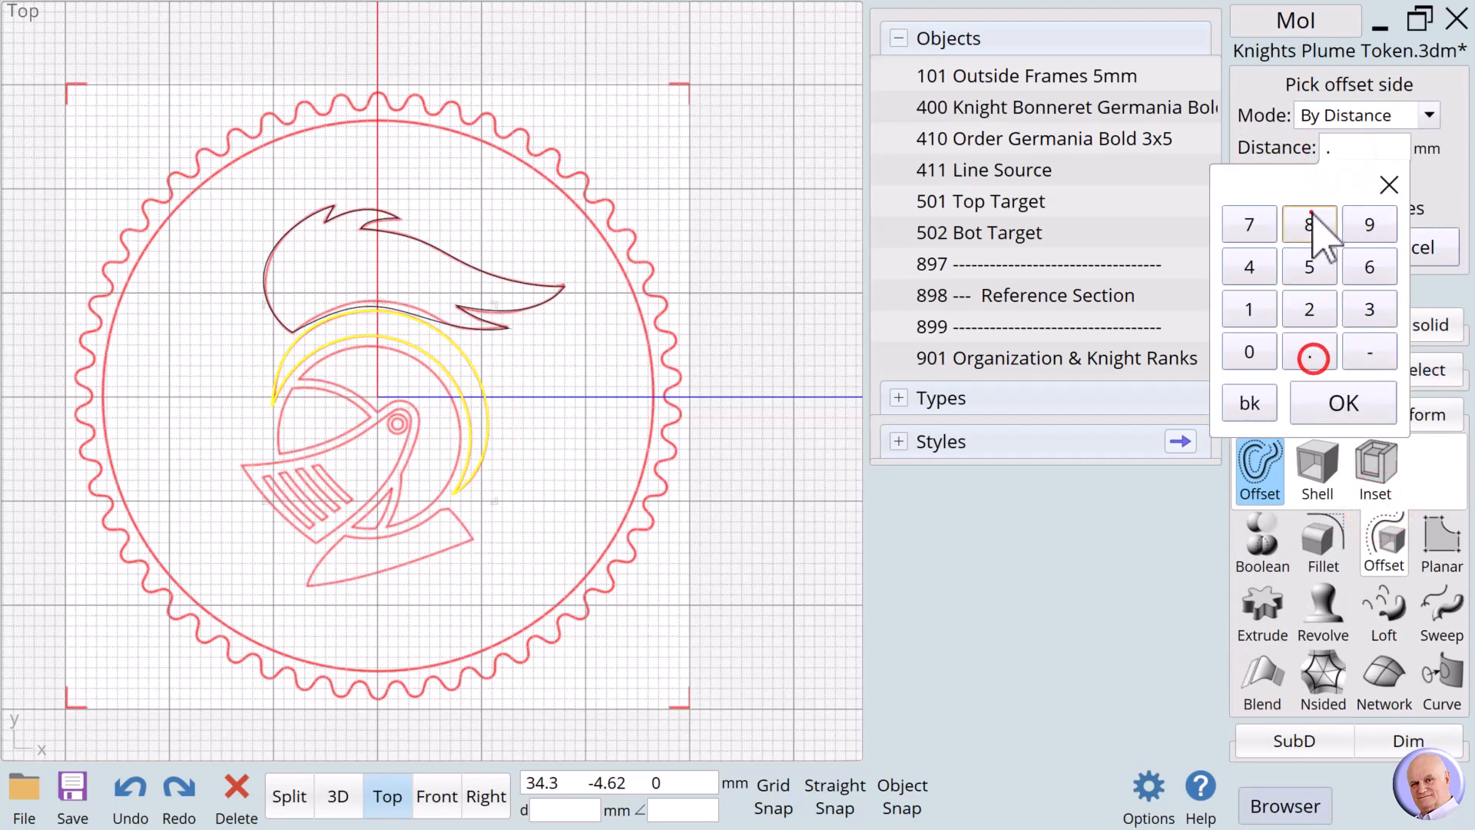
click(1309, 224)
click(1328, 398)
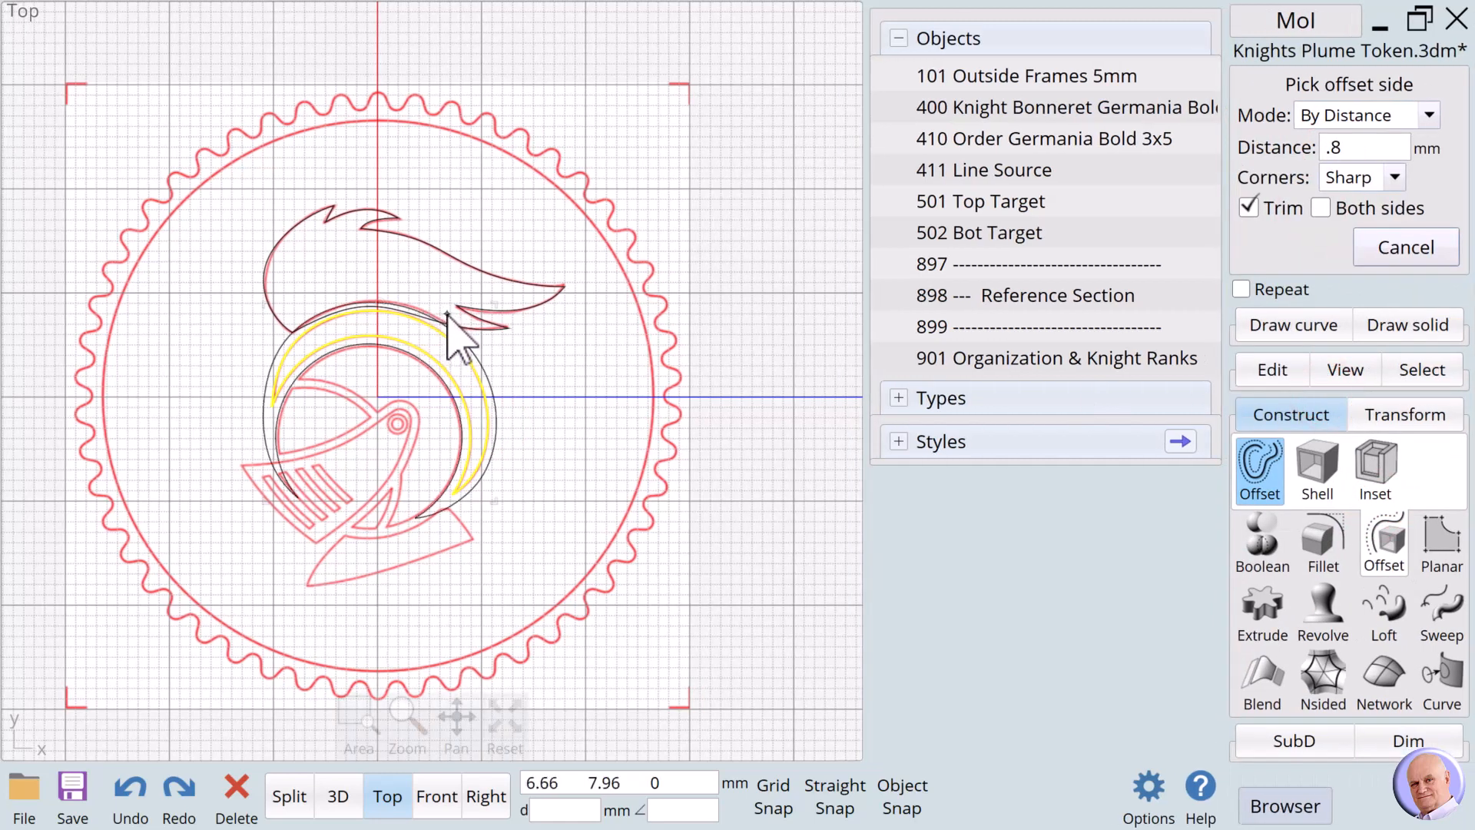
click(446, 314)
click(563, 346)
Subtract the crest's offset curve from the plume outline with a Boolean difference to leave an even gap between them.
click(495, 335)
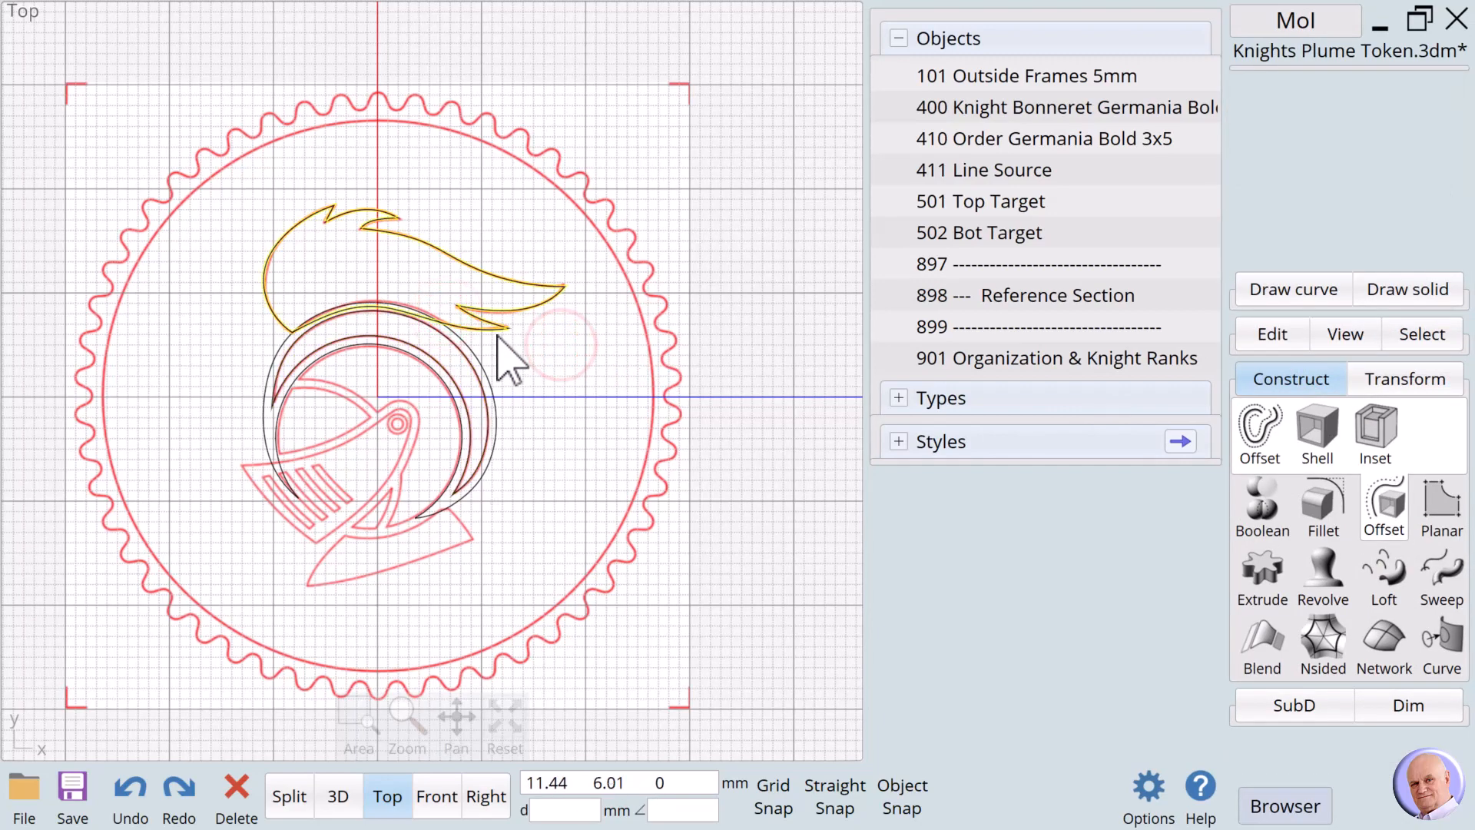
click(1263, 509)
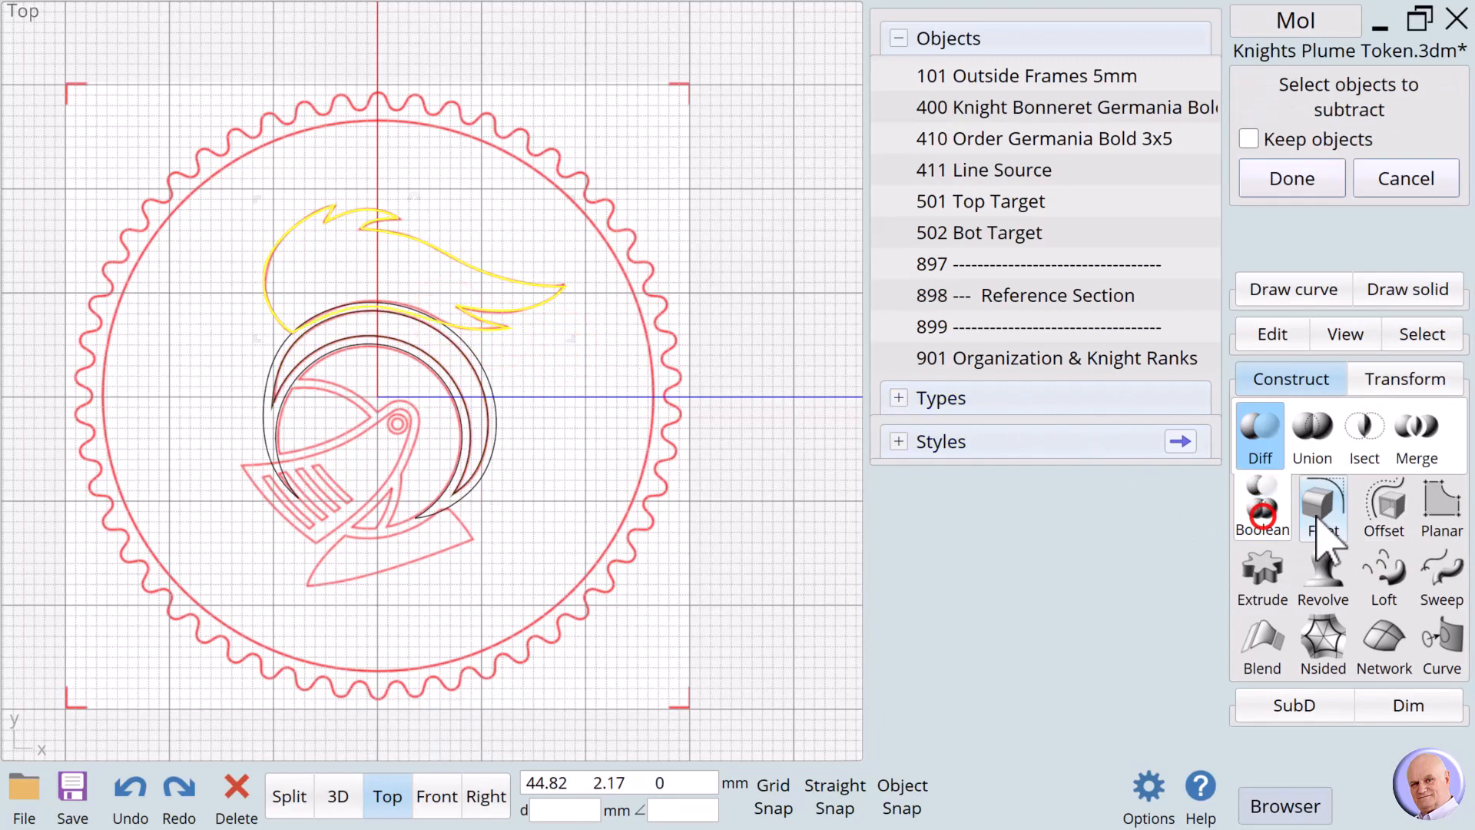
click(494, 422)
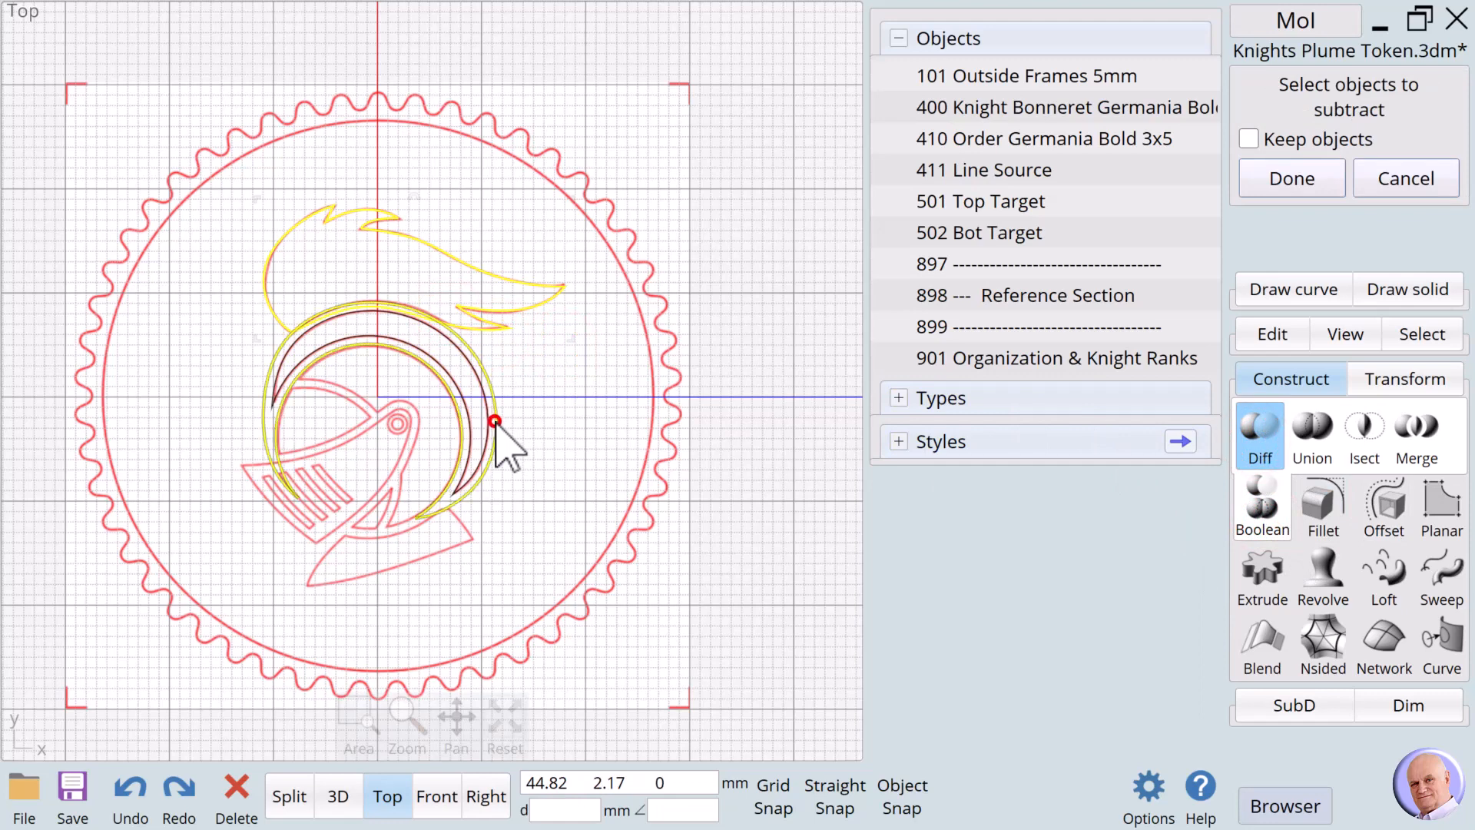
click(1277, 183)
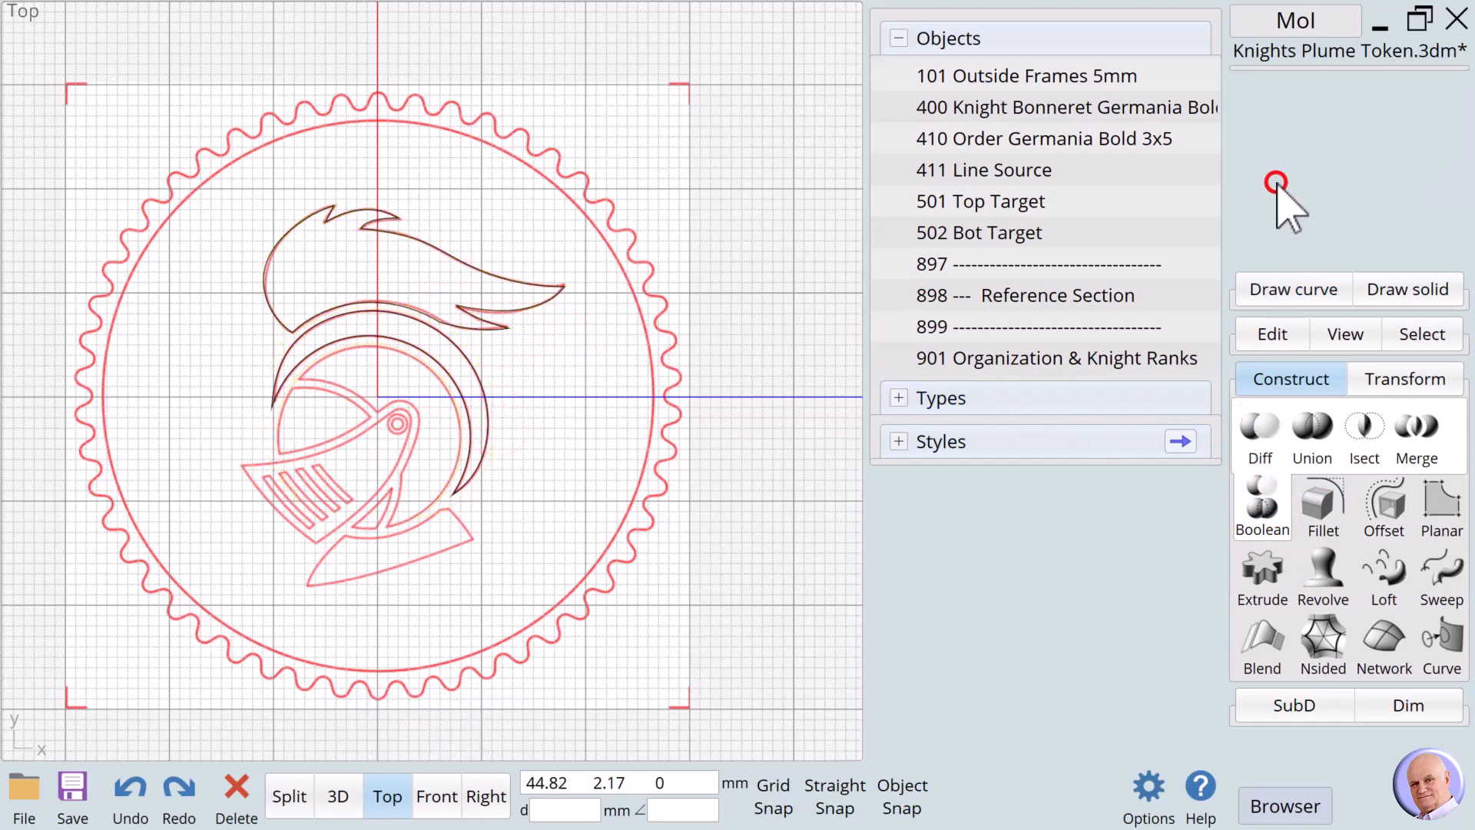
click(403, 307)
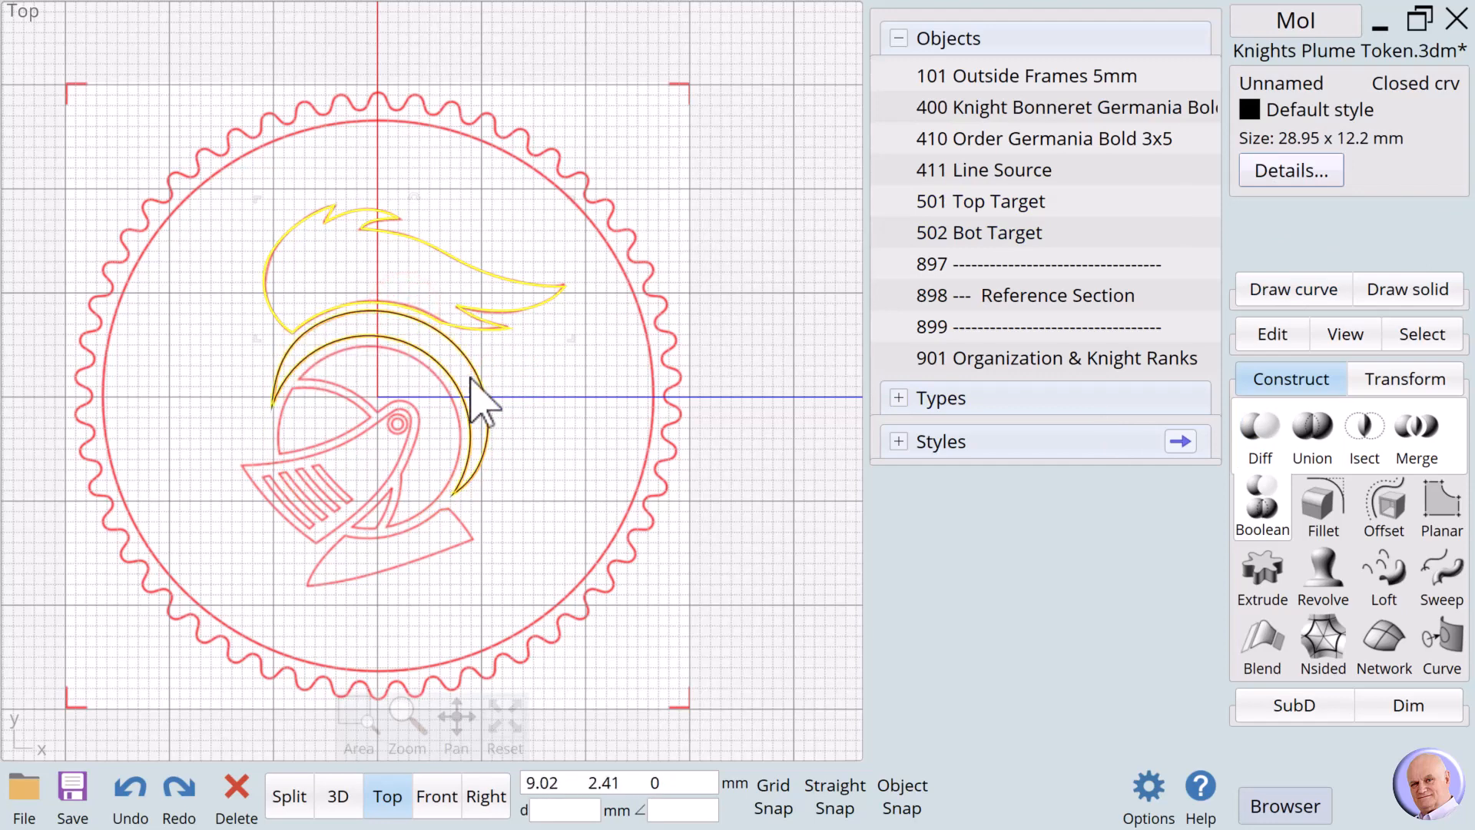
click(545, 427)
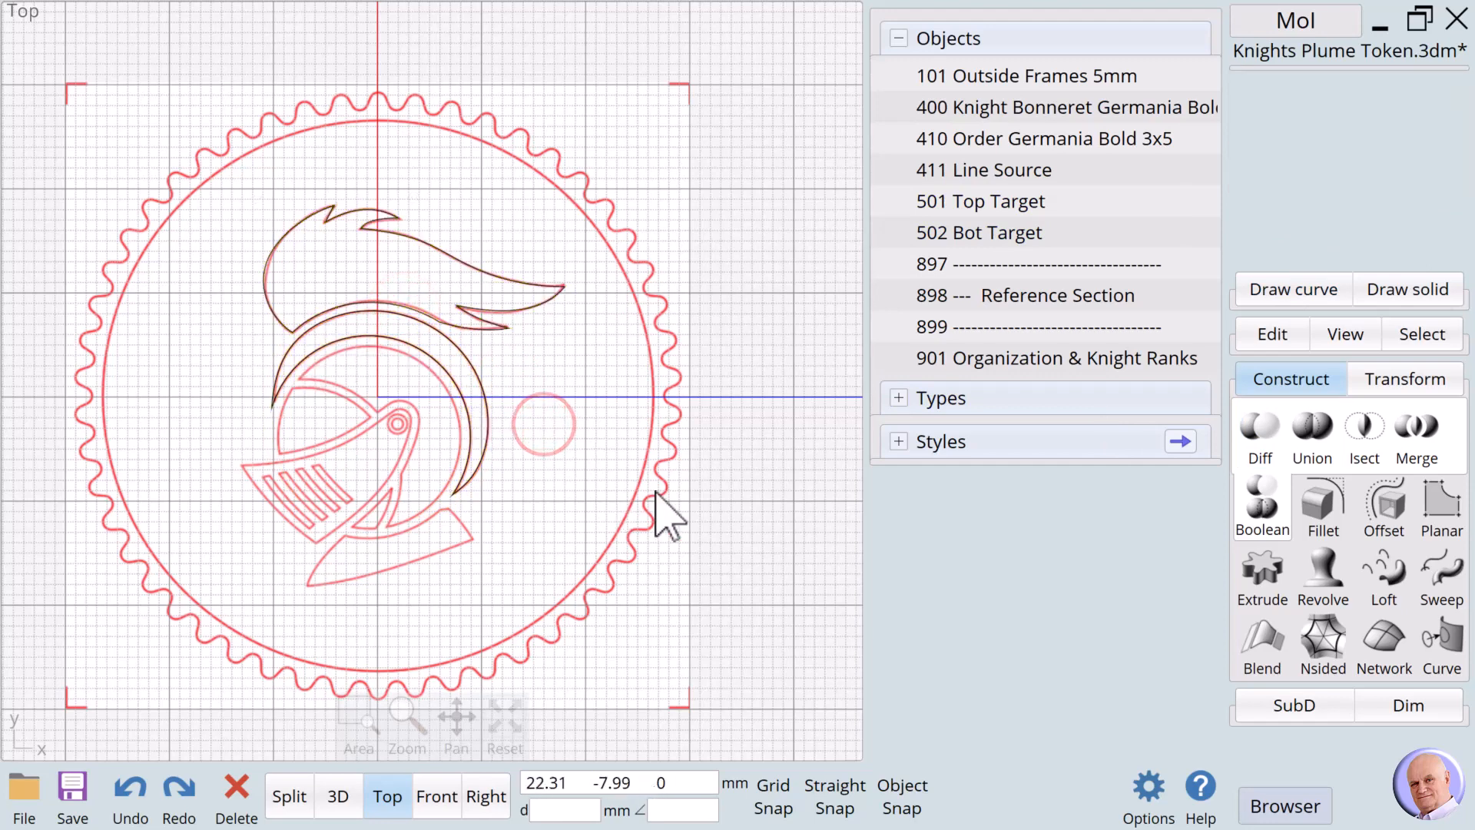
Draw a three-point circle over the round helmet shell inside the crest, following the reference outline.
click(1266, 292)
click(1260, 401)
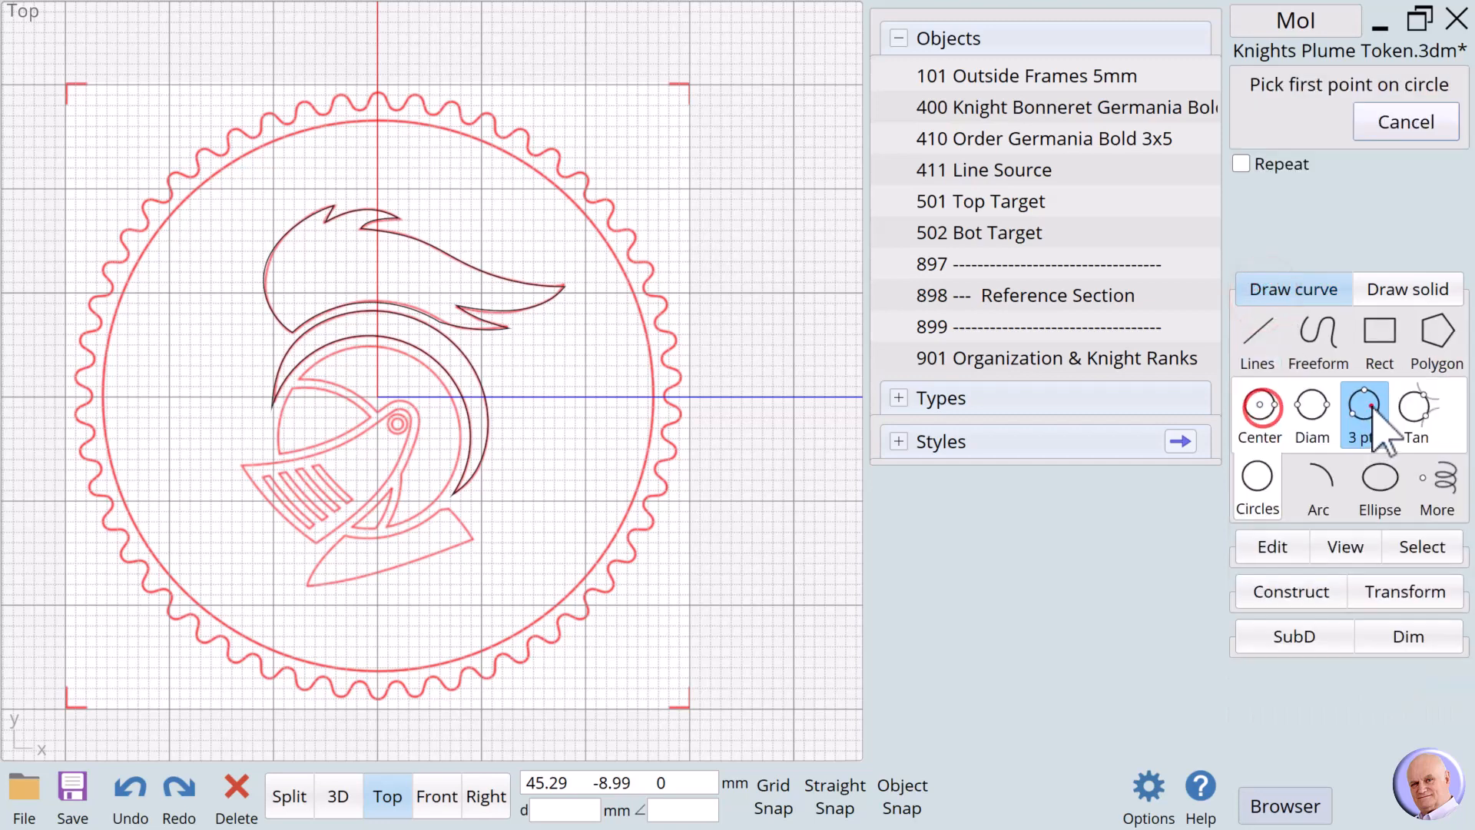
click(279, 451)
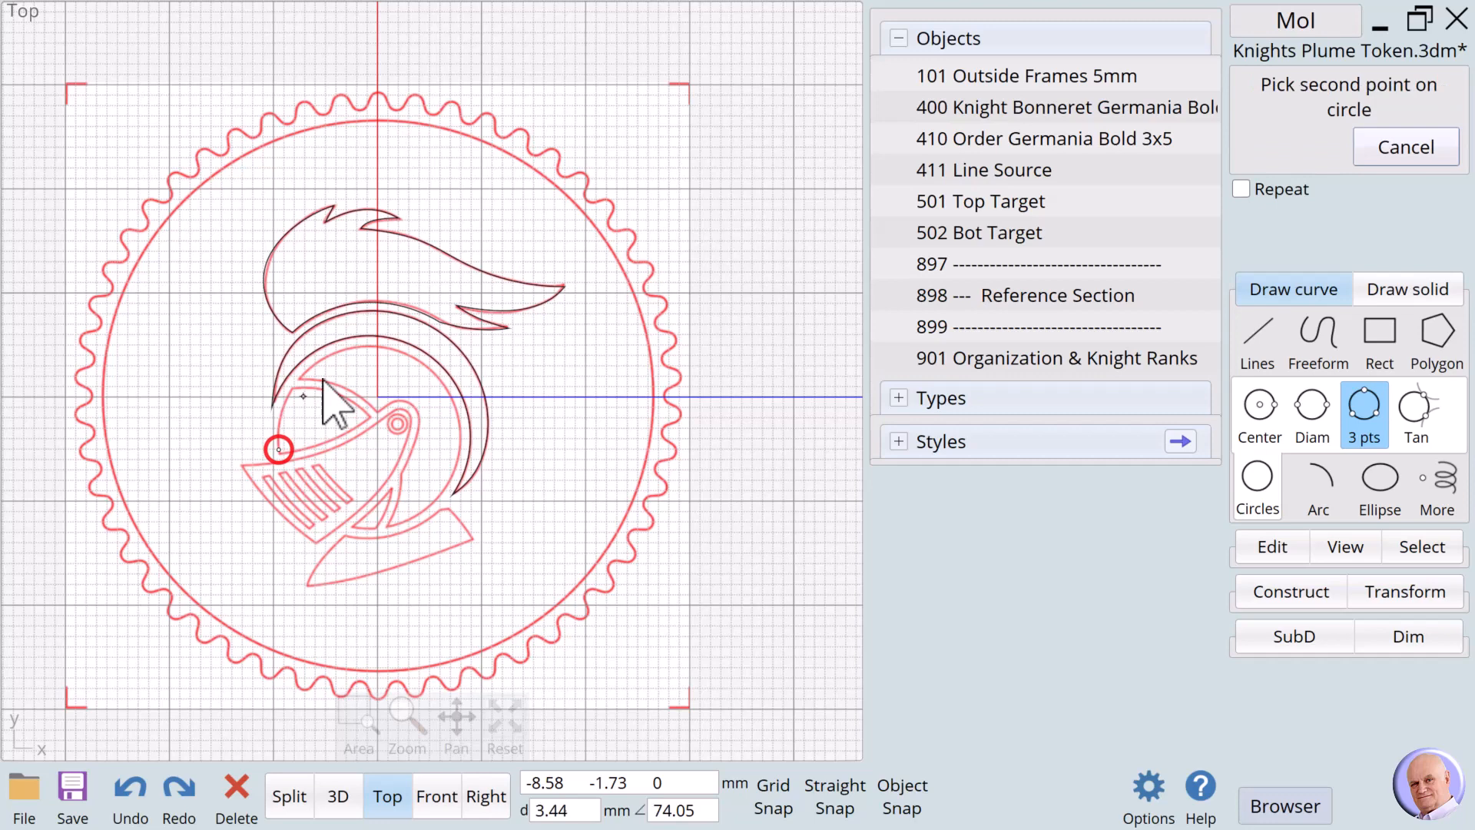
click(399, 352)
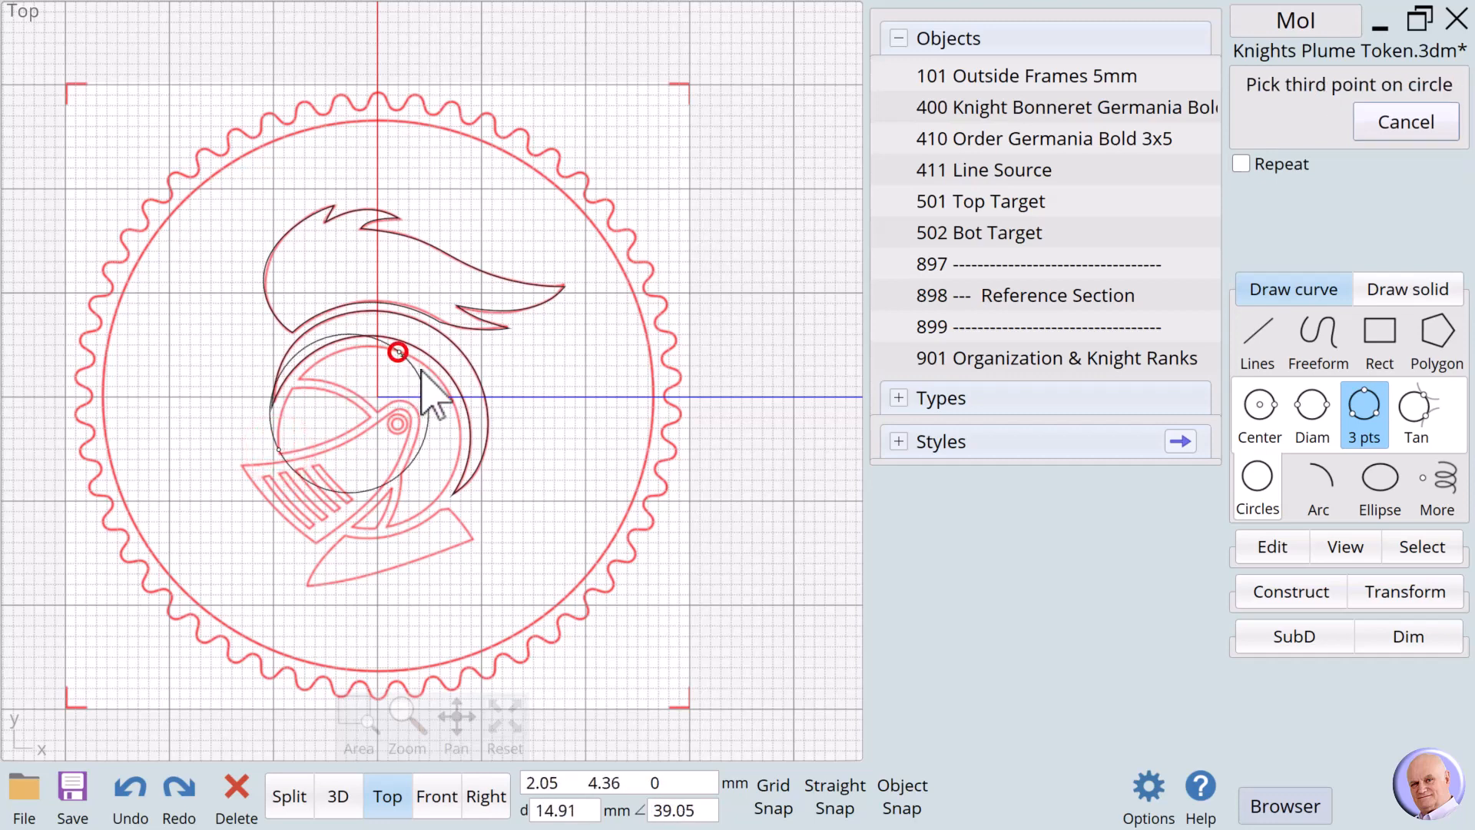
click(446, 486)
click(791, 487)
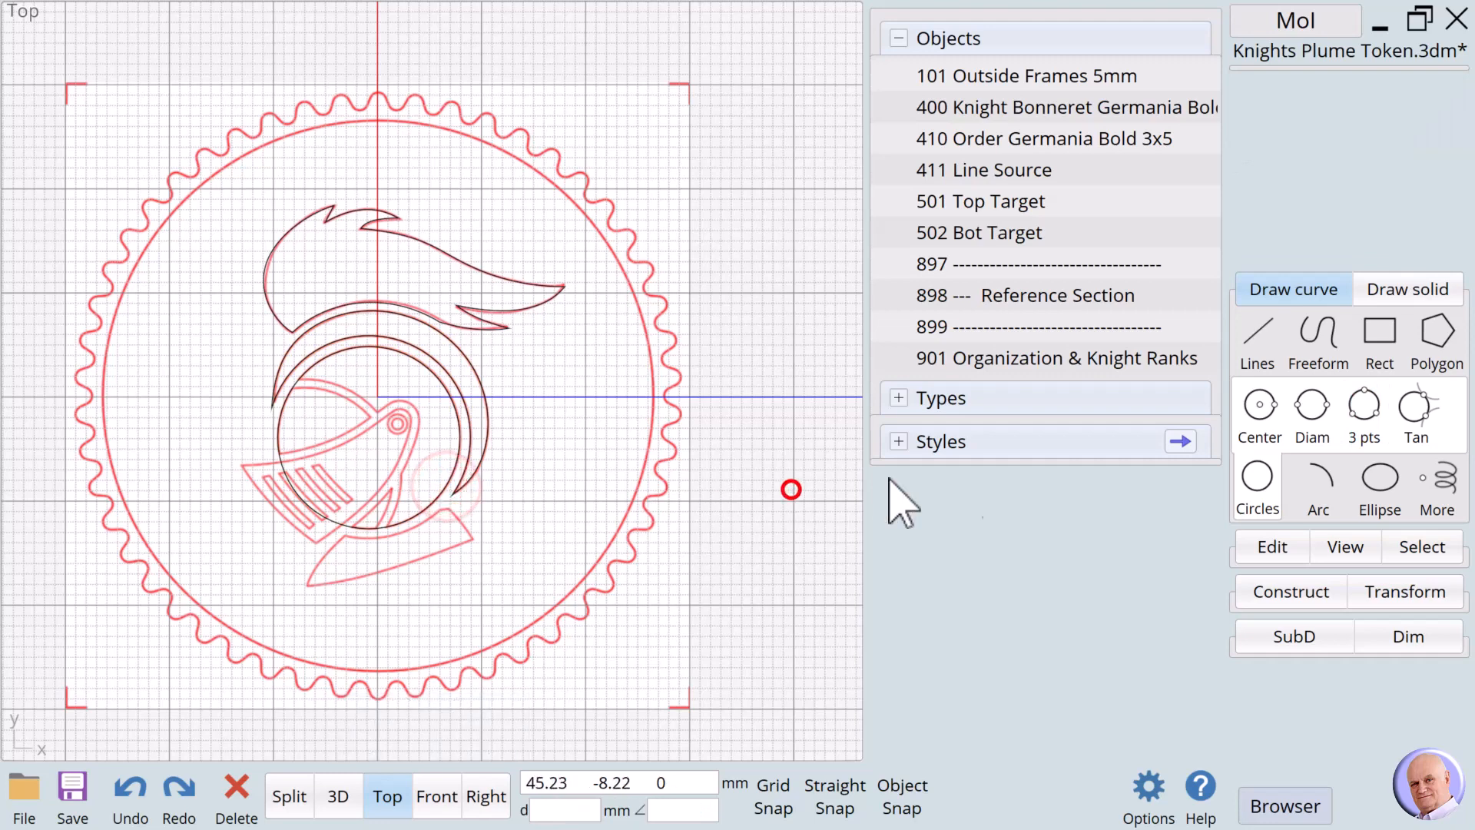
Draw a three-point circle about 18.5 mm in diameter along the reference arc bordering the helmet's face area.
click(1372, 412)
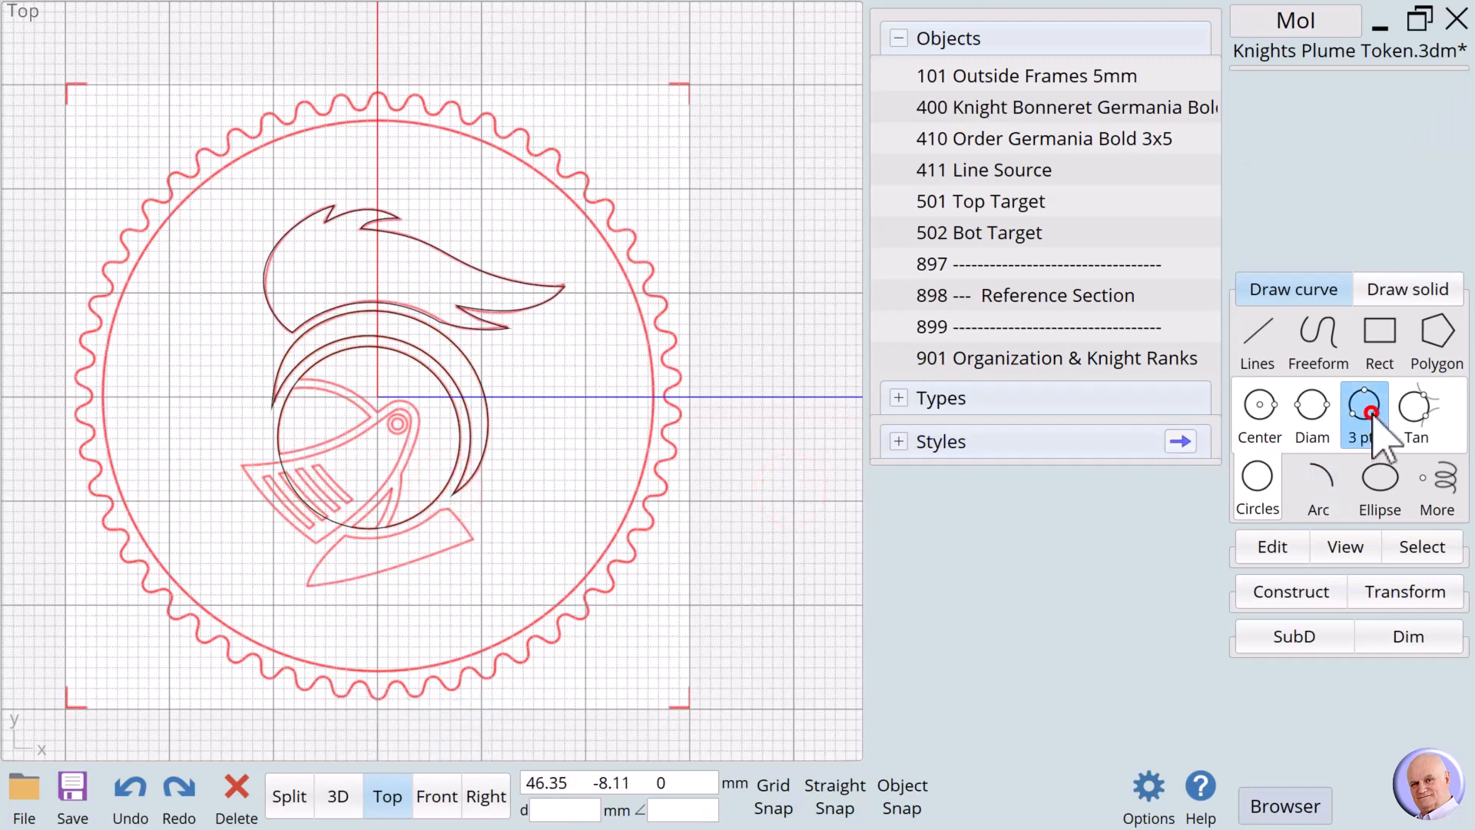
click(301, 379)
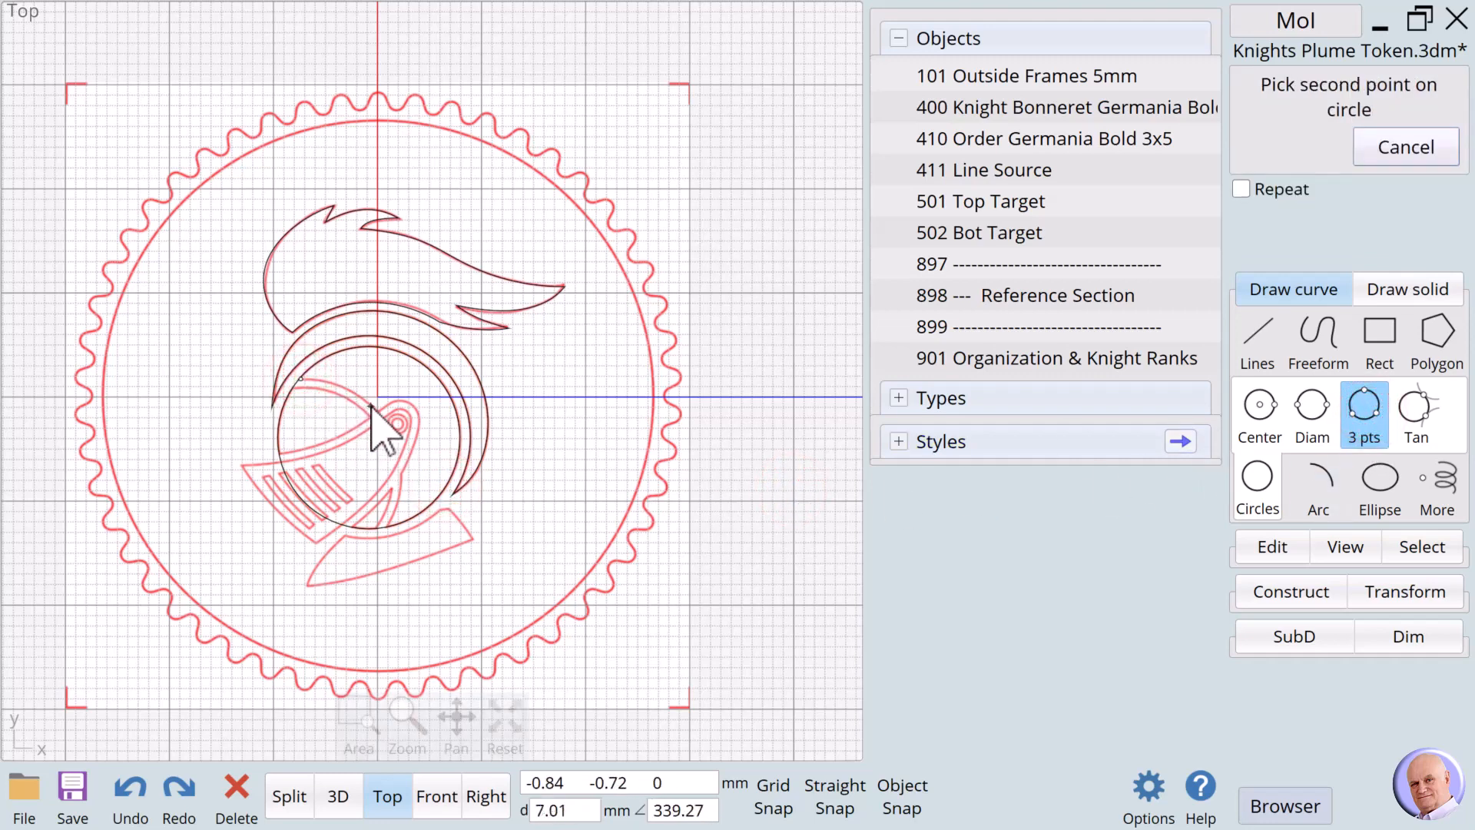
click(372, 405)
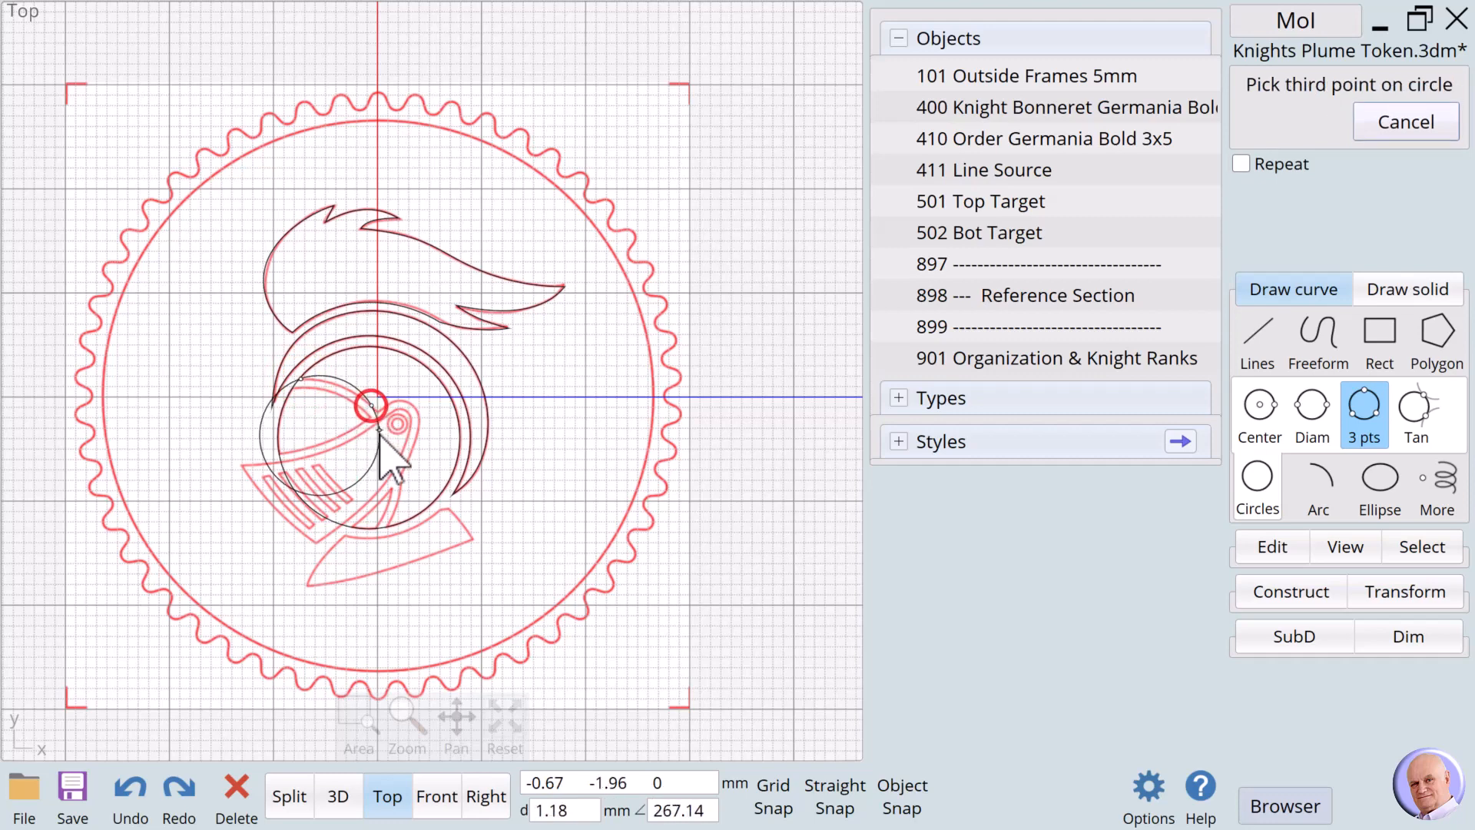
click(399, 498)
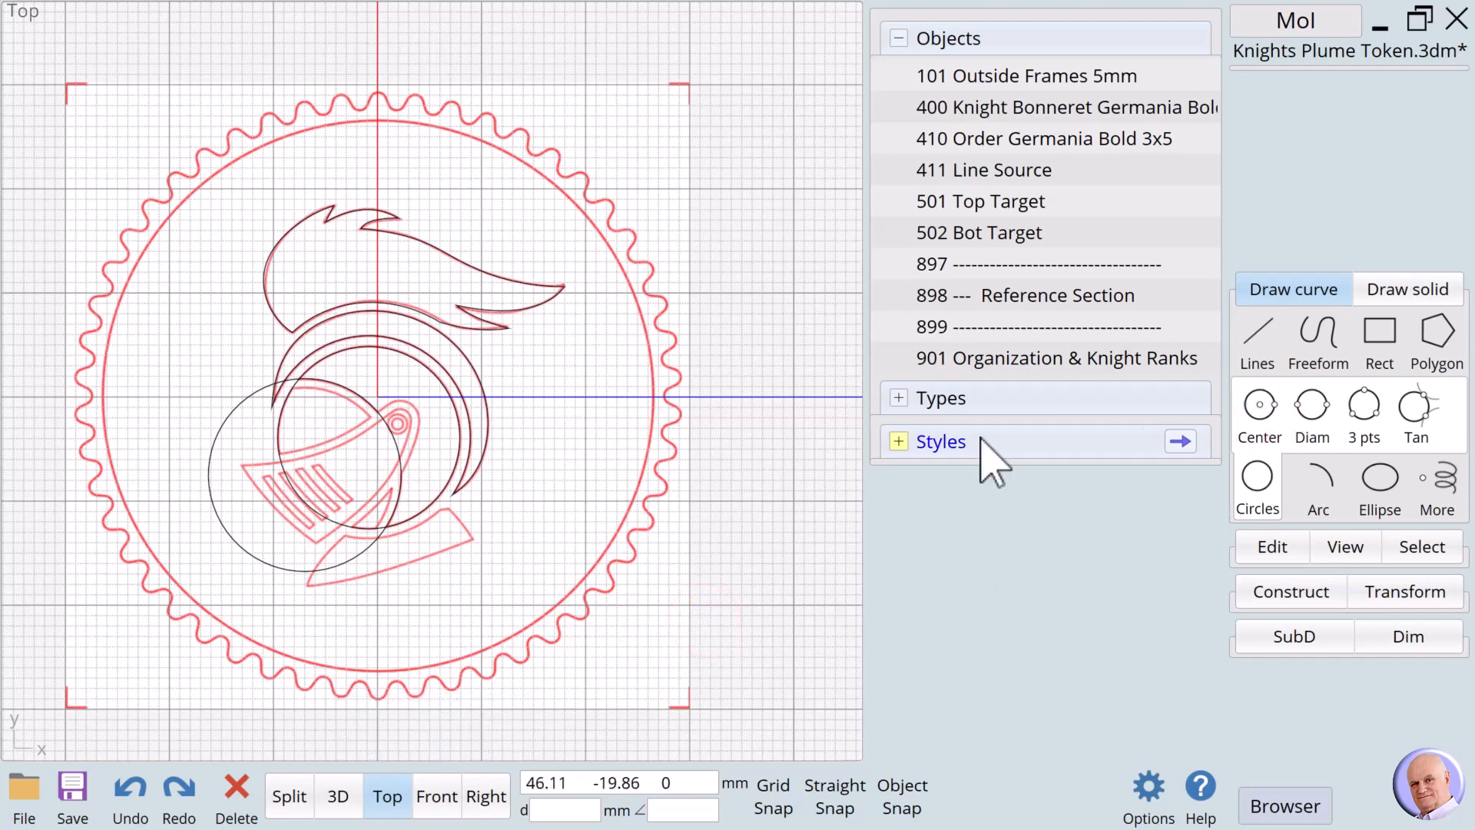
Offset the face-area circle inward by 0.8 mm.
click(315, 571)
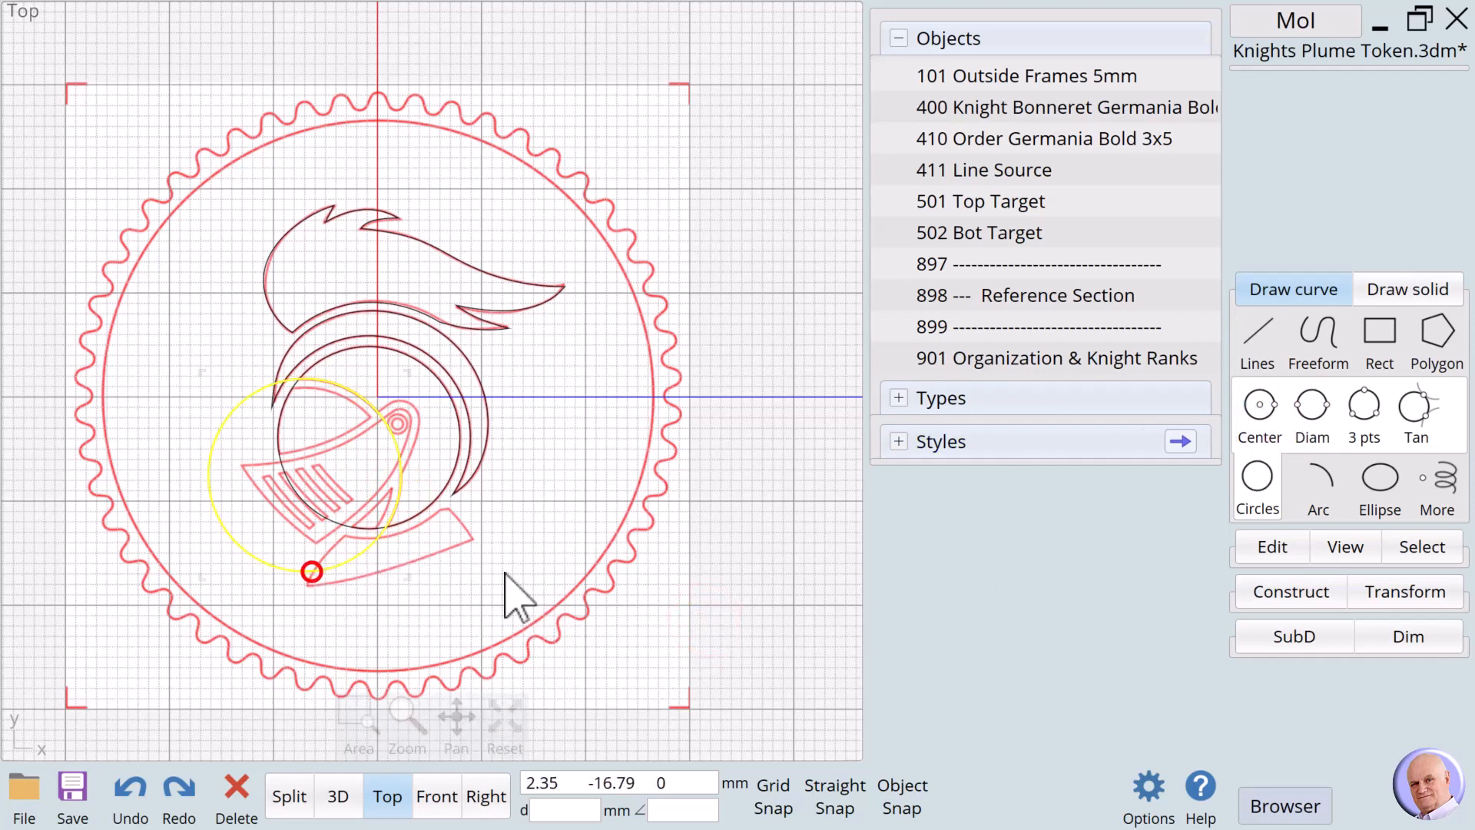
click(1258, 590)
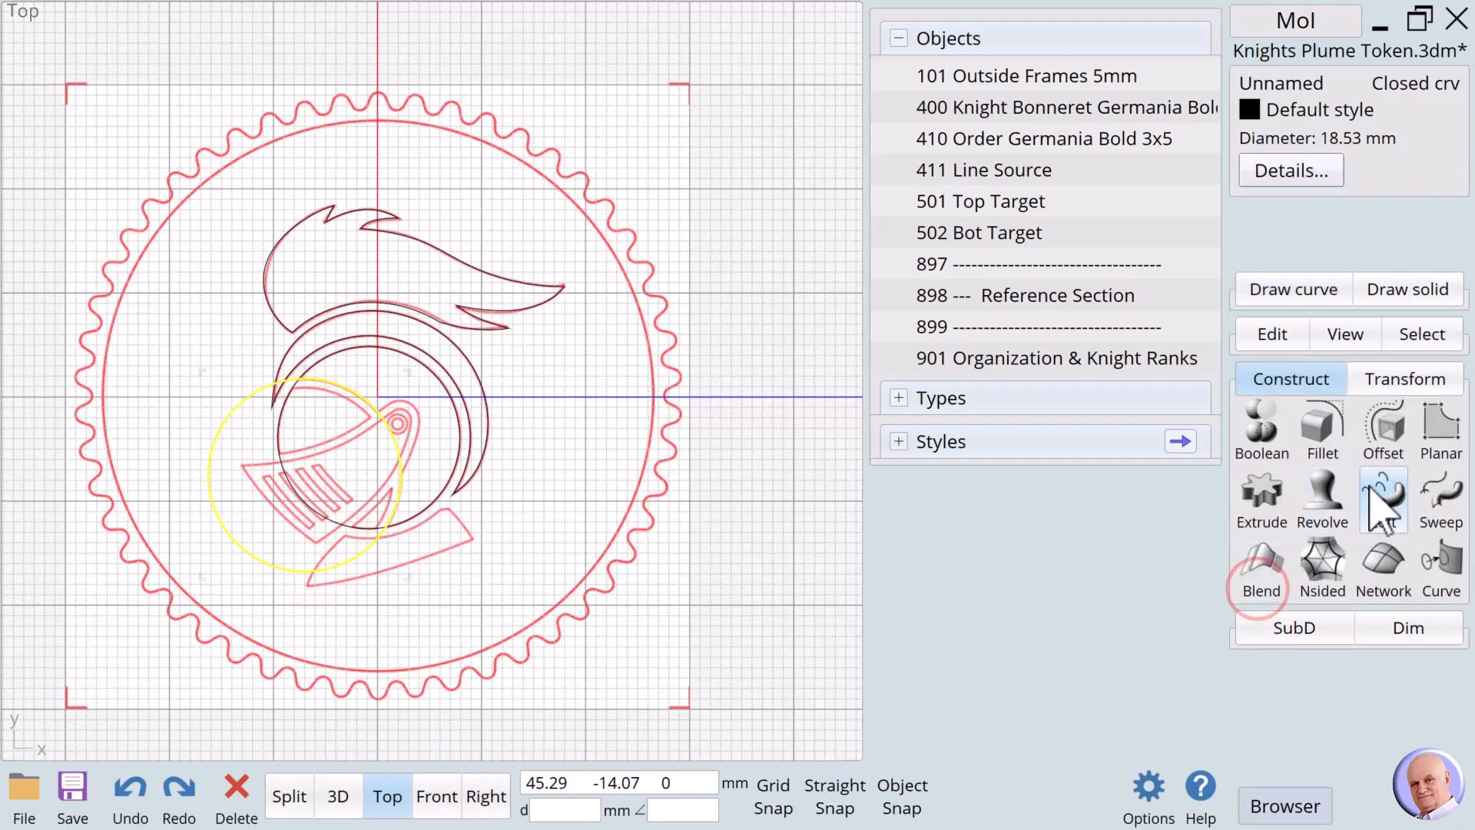
click(1383, 428)
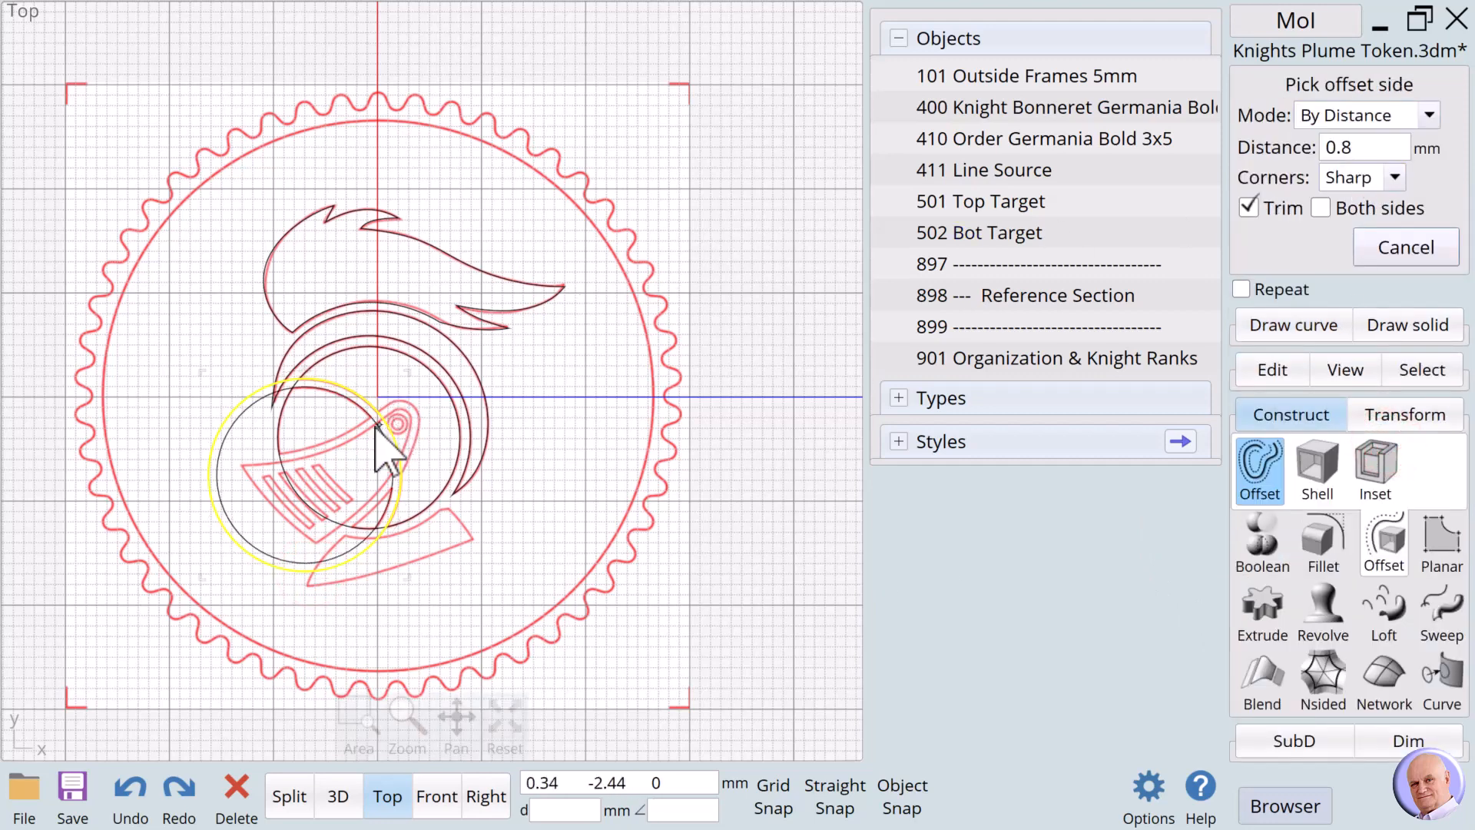
click(354, 421)
click(550, 478)
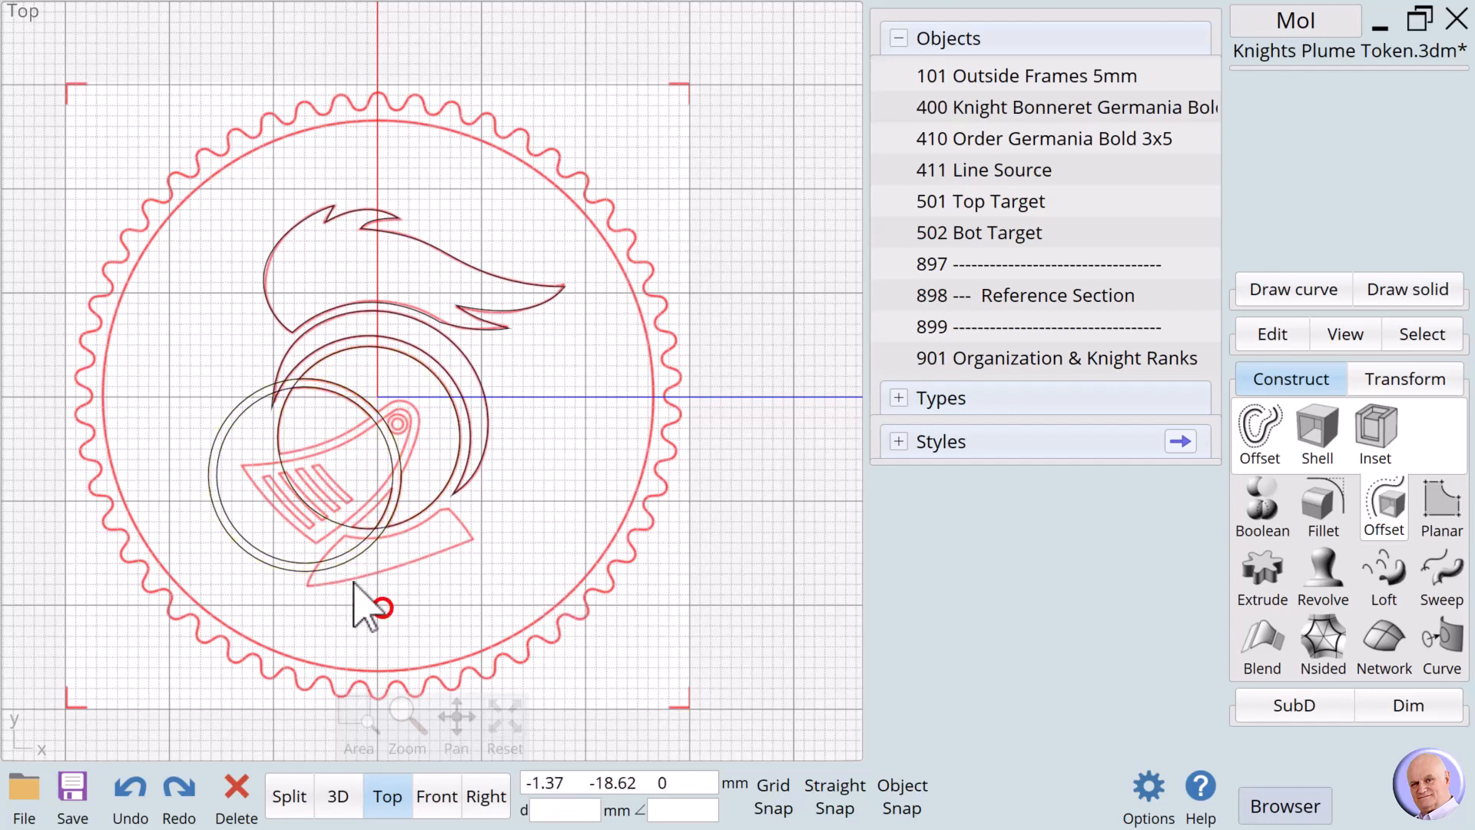
Boolean merge the inner offset circle with the helmet shell circle and delete the piece lying outside the shell.
click(315, 562)
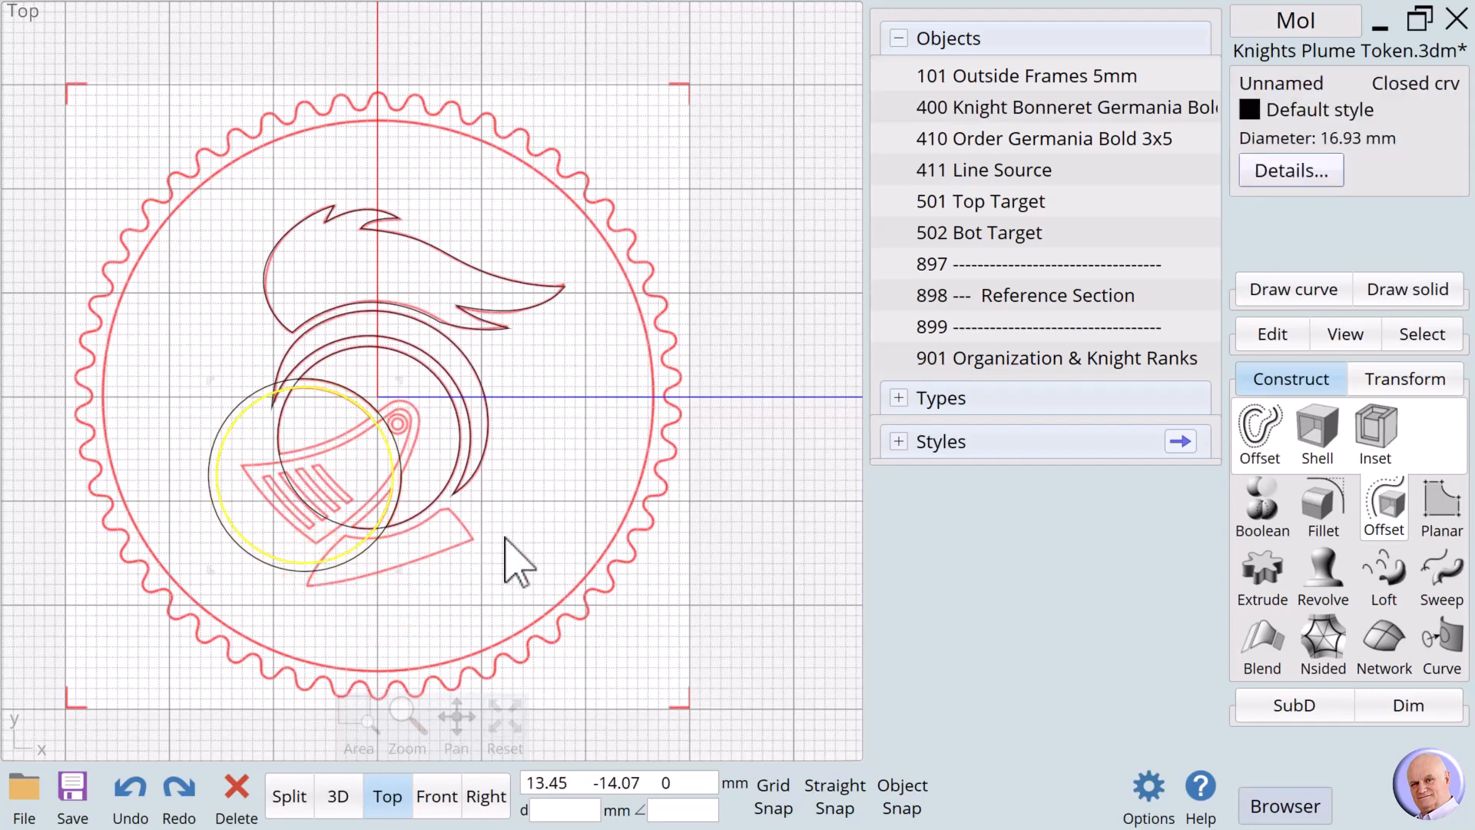
click(430, 508)
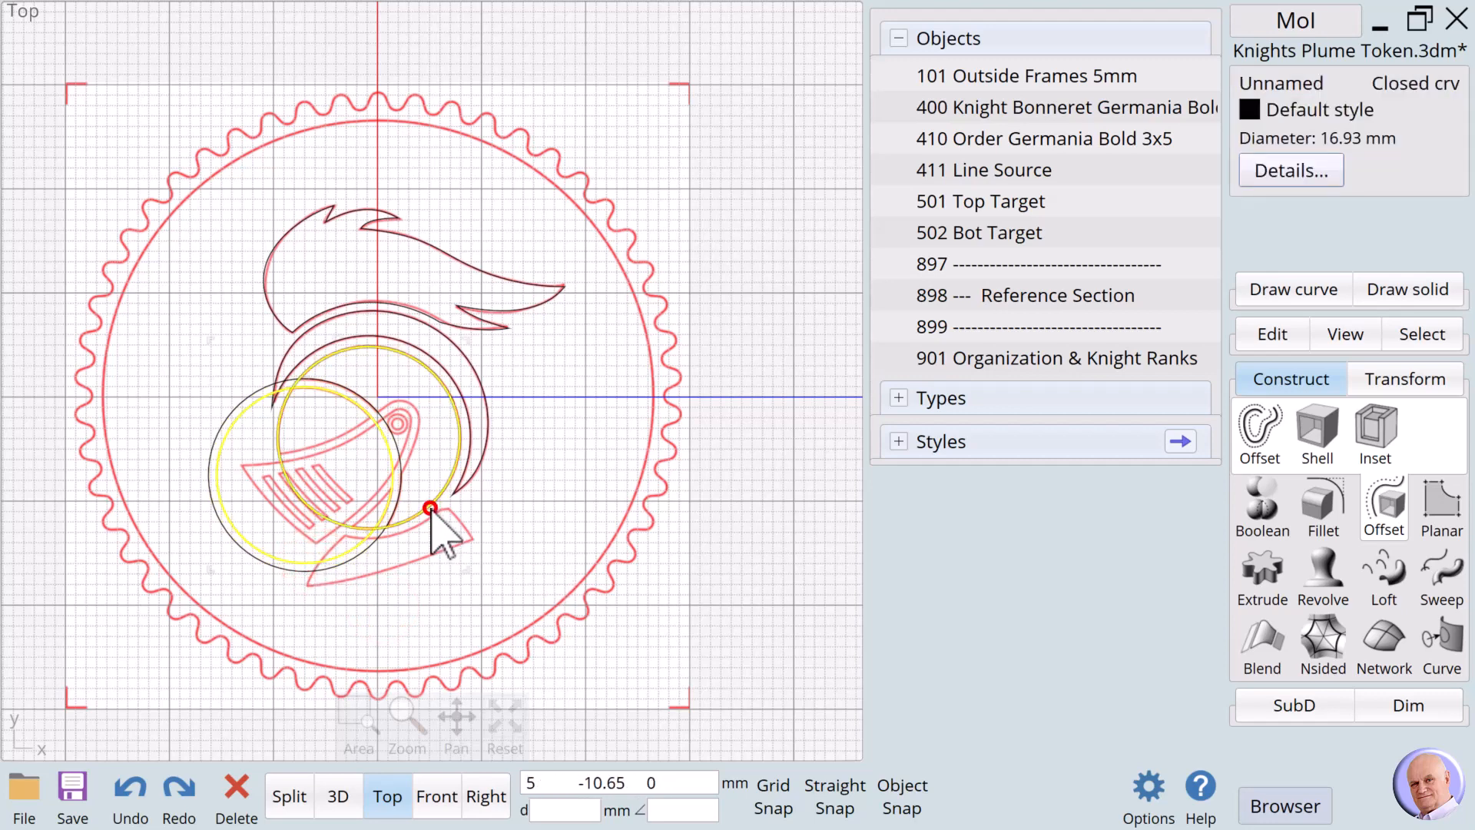
click(1272, 519)
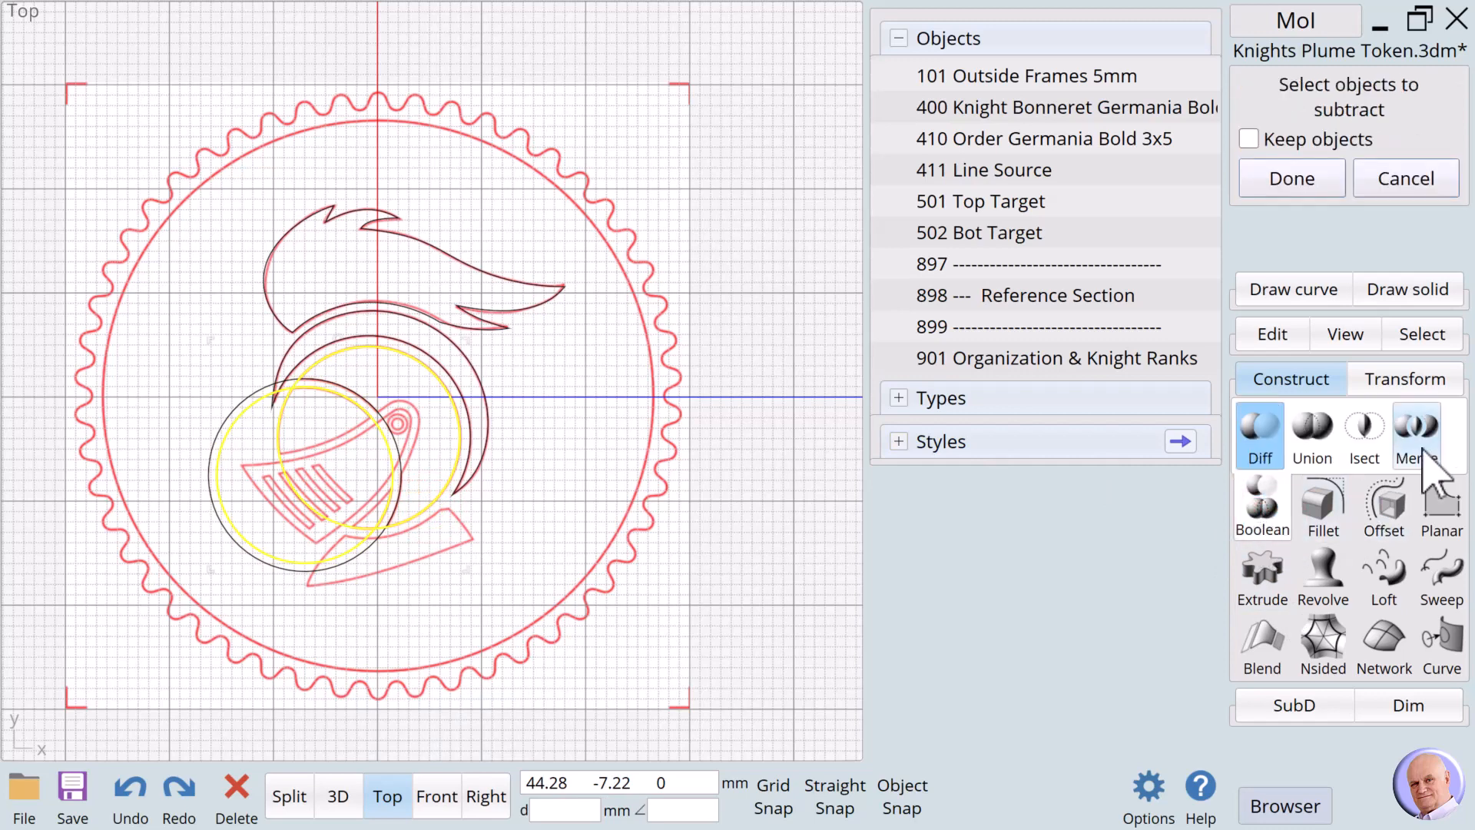
click(1422, 444)
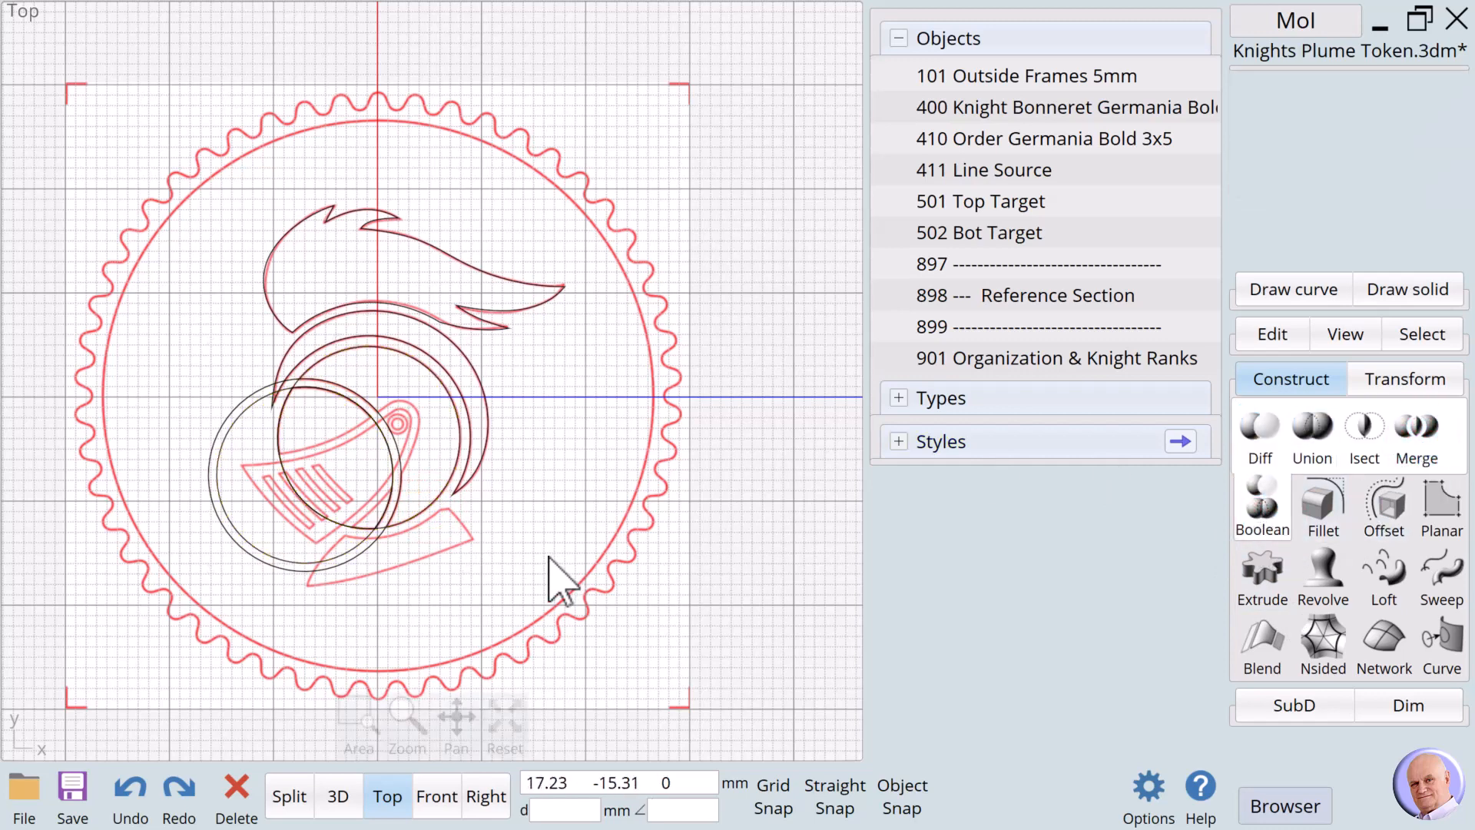
click(333, 554)
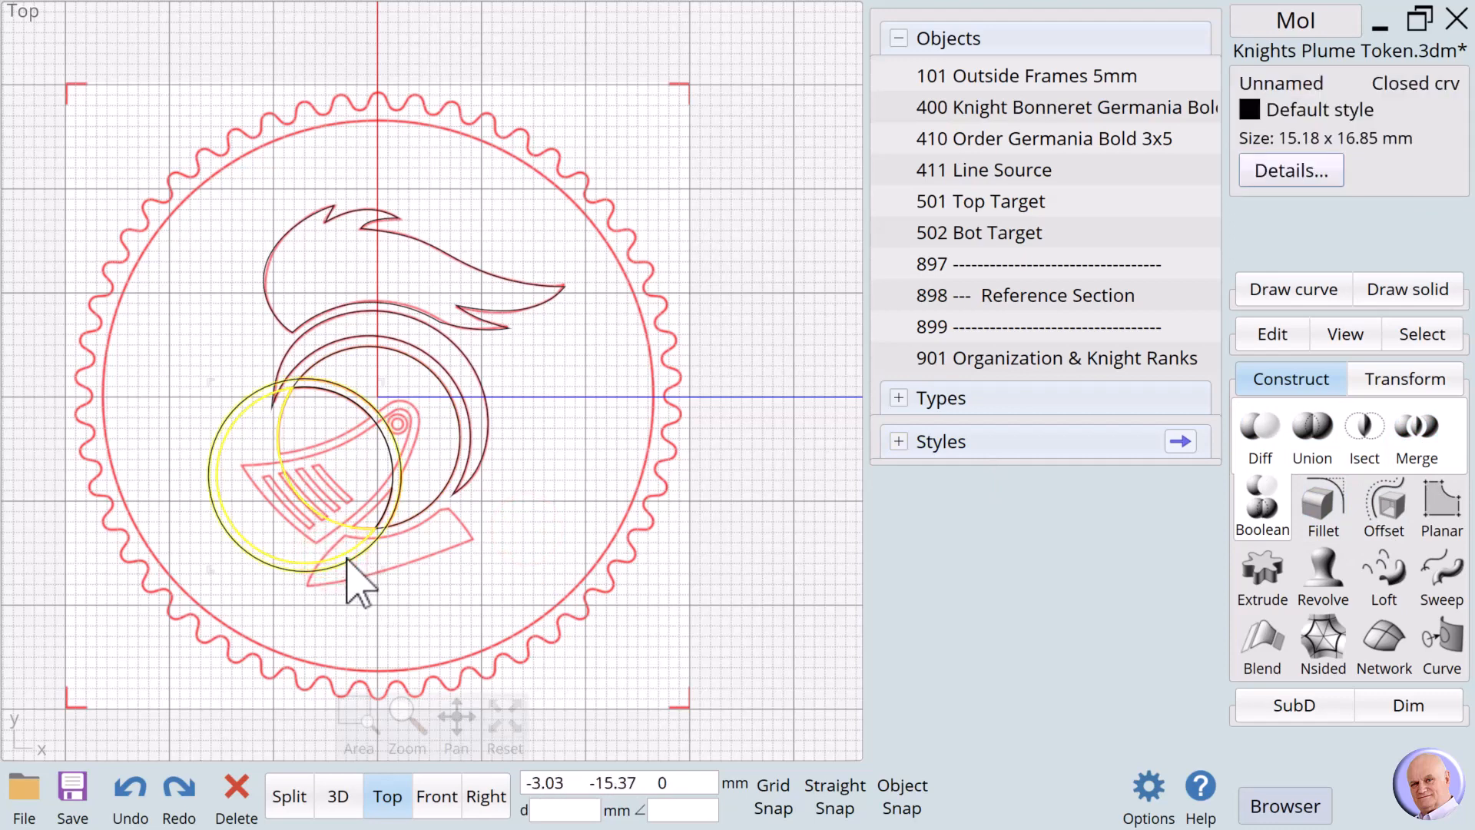
key(Escape)
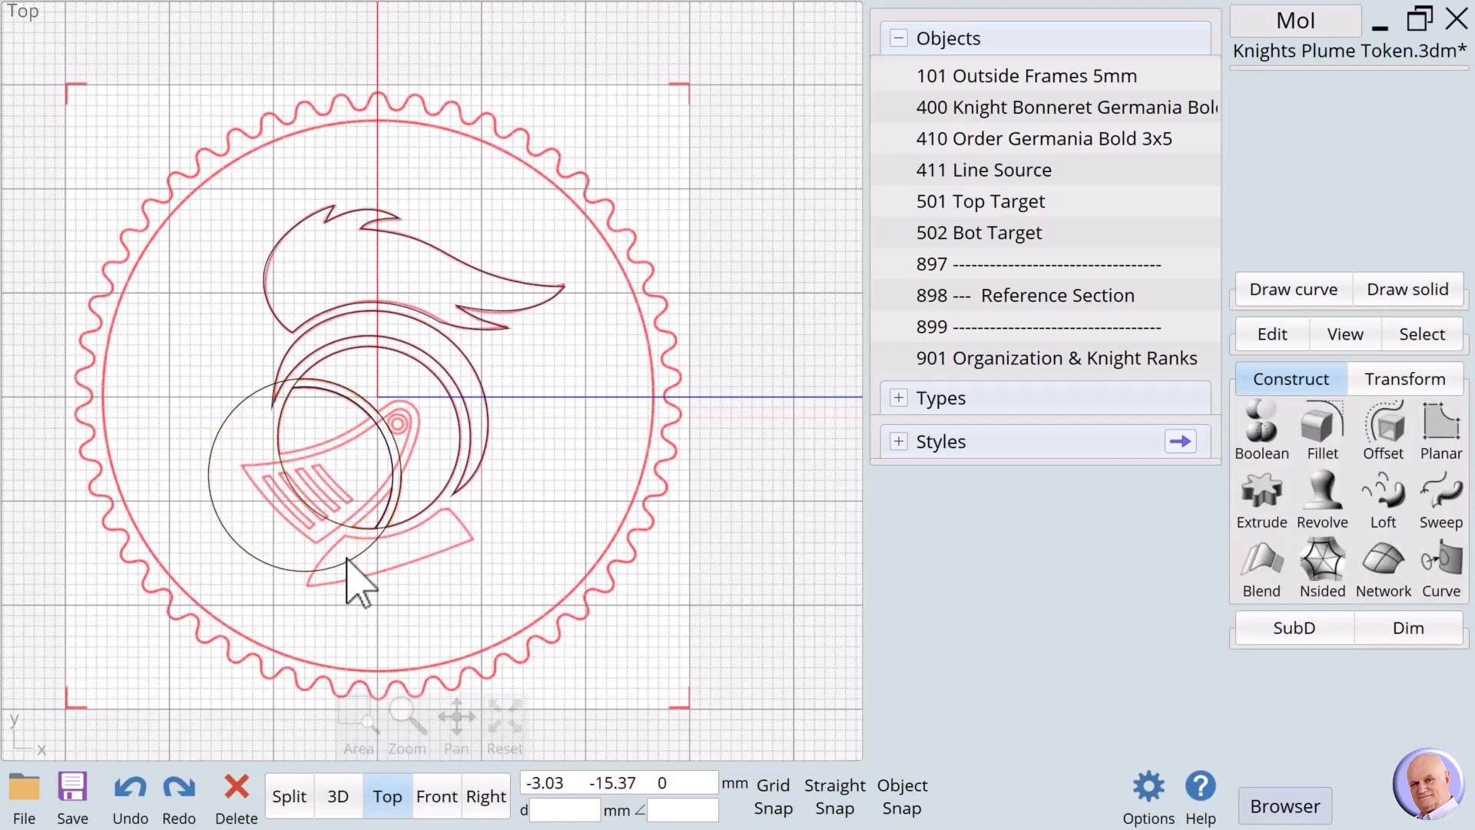
click(315, 512)
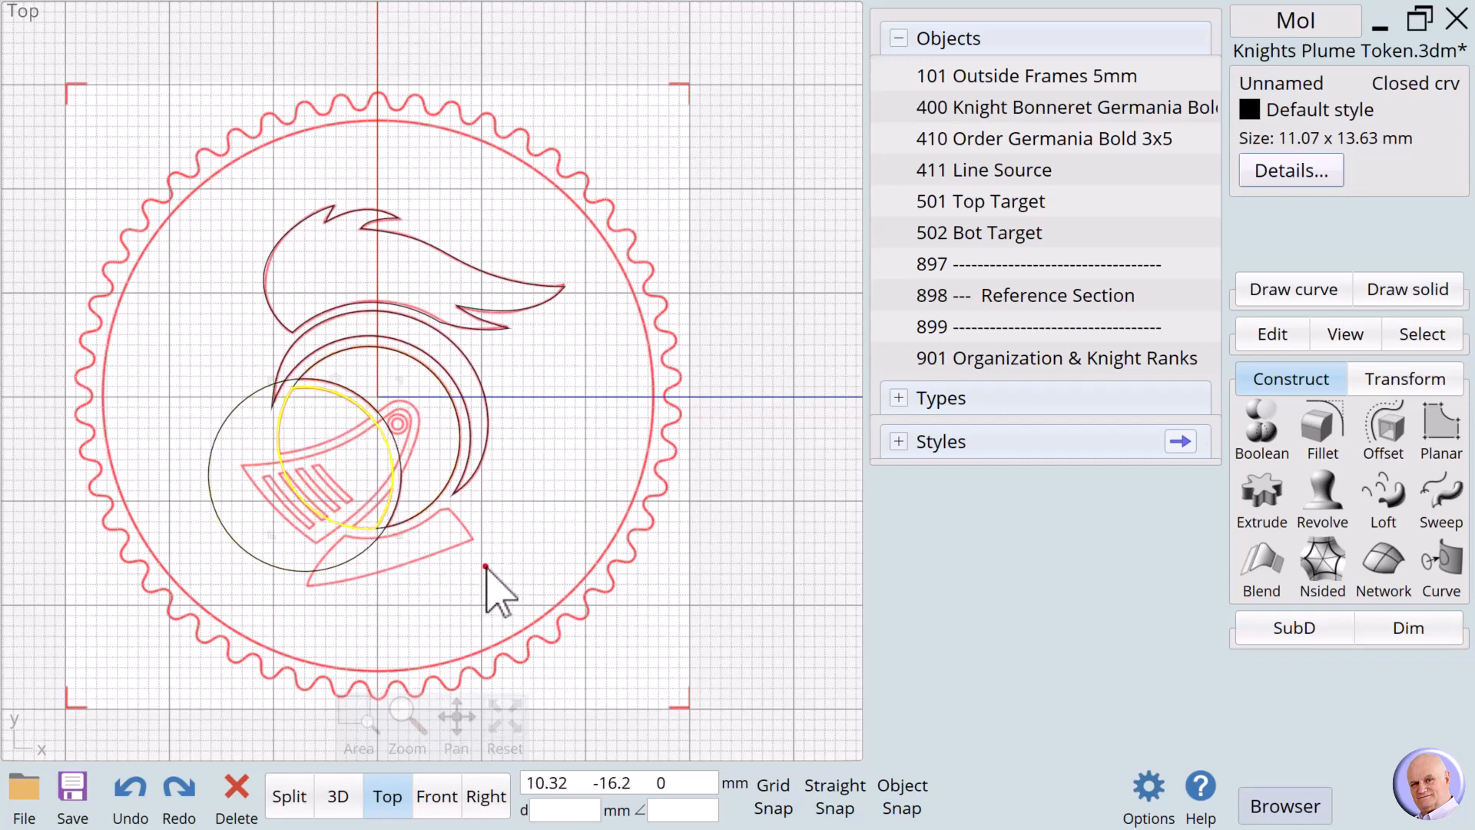
click(486, 567)
Subtract the outer face-area circle from the rear helmet shell piece with a Boolean difference, separating it from the face piece.
click(427, 506)
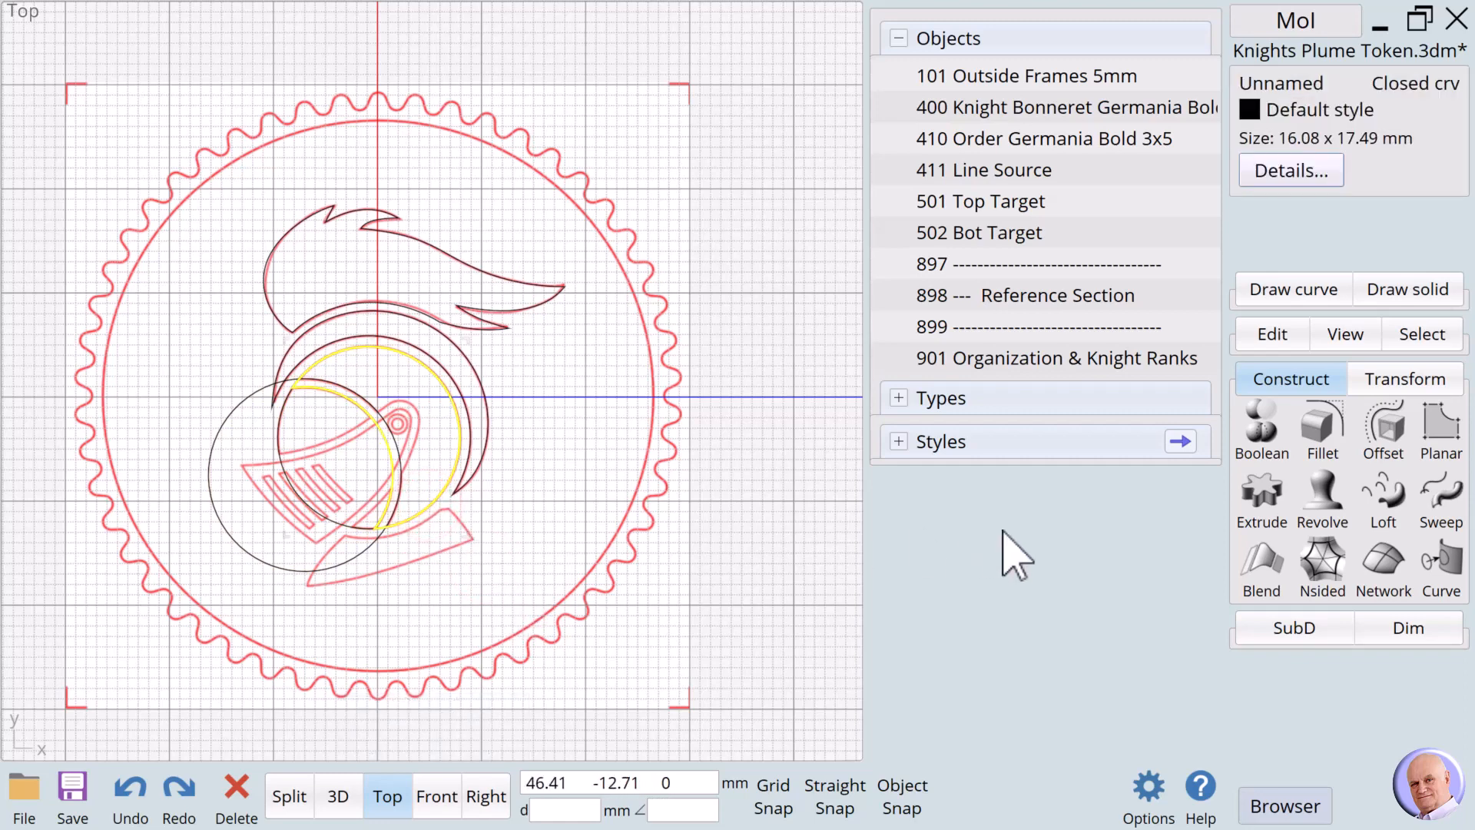
click(1258, 418)
click(1256, 450)
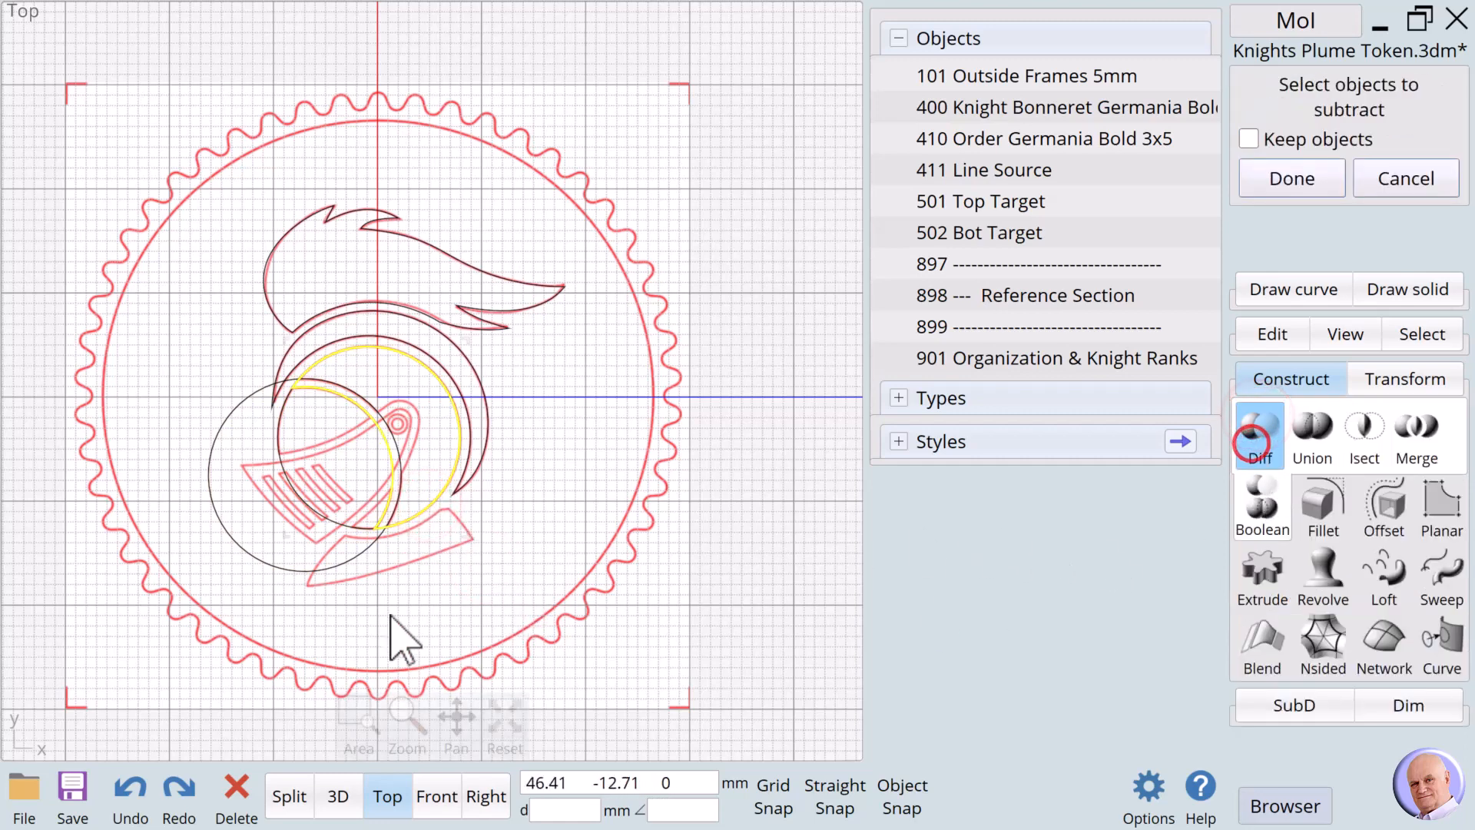
click(329, 567)
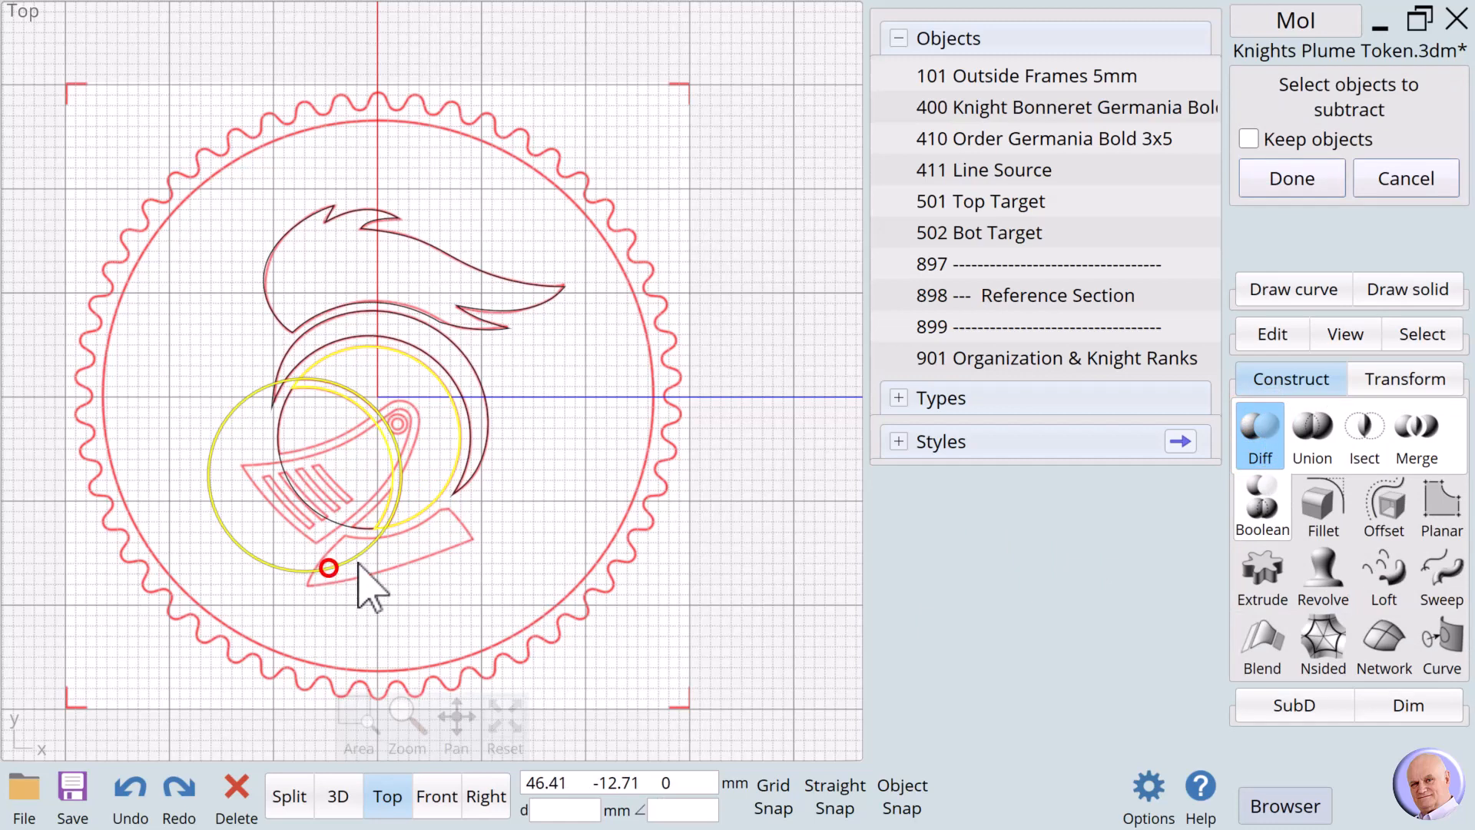
click(1291, 182)
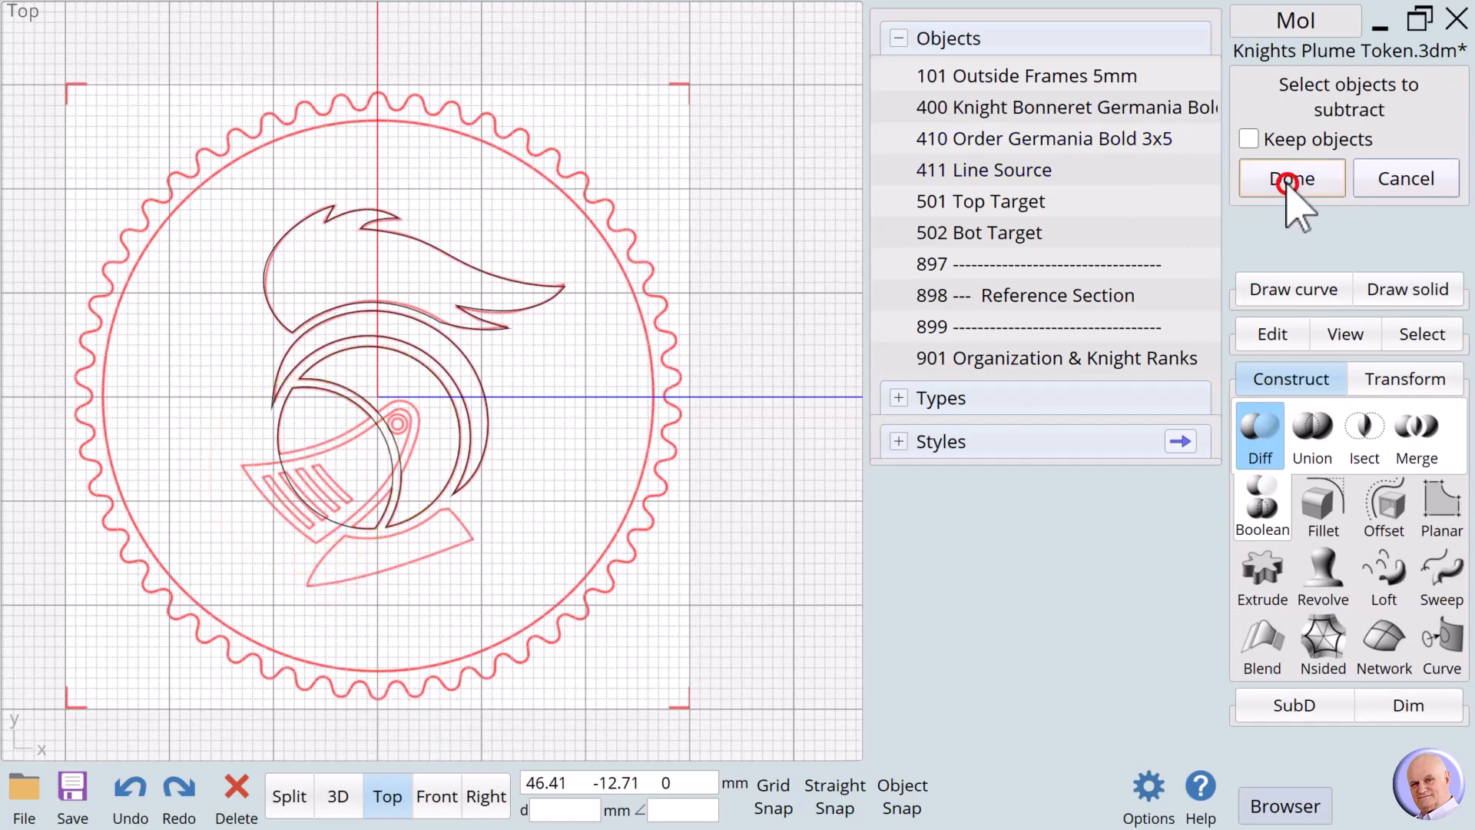
click(456, 432)
click(580, 461)
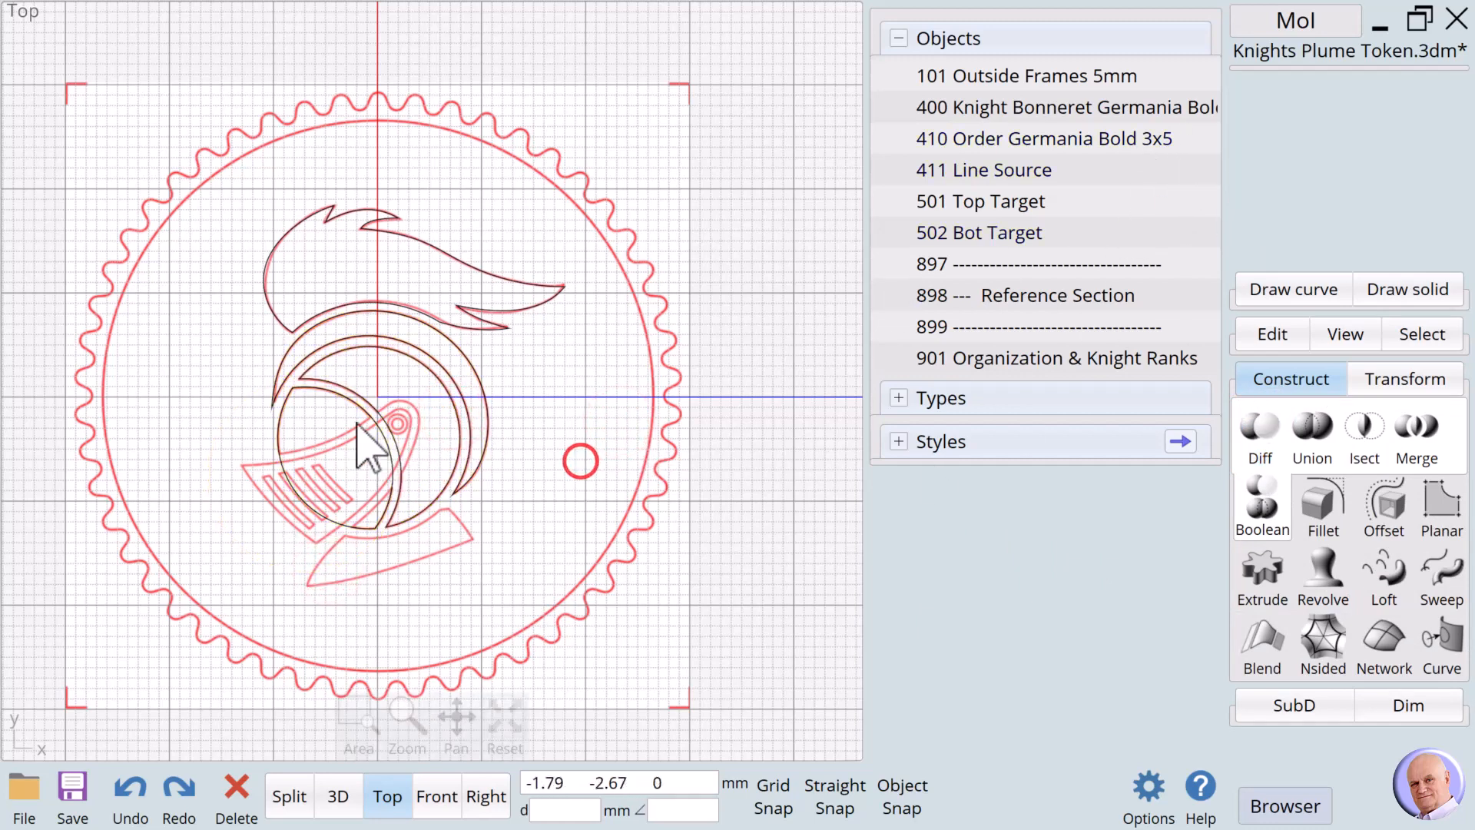
Step back through the last Boolean edits on the face and rear helmet pieces, and redo them.
click(327, 392)
click(554, 510)
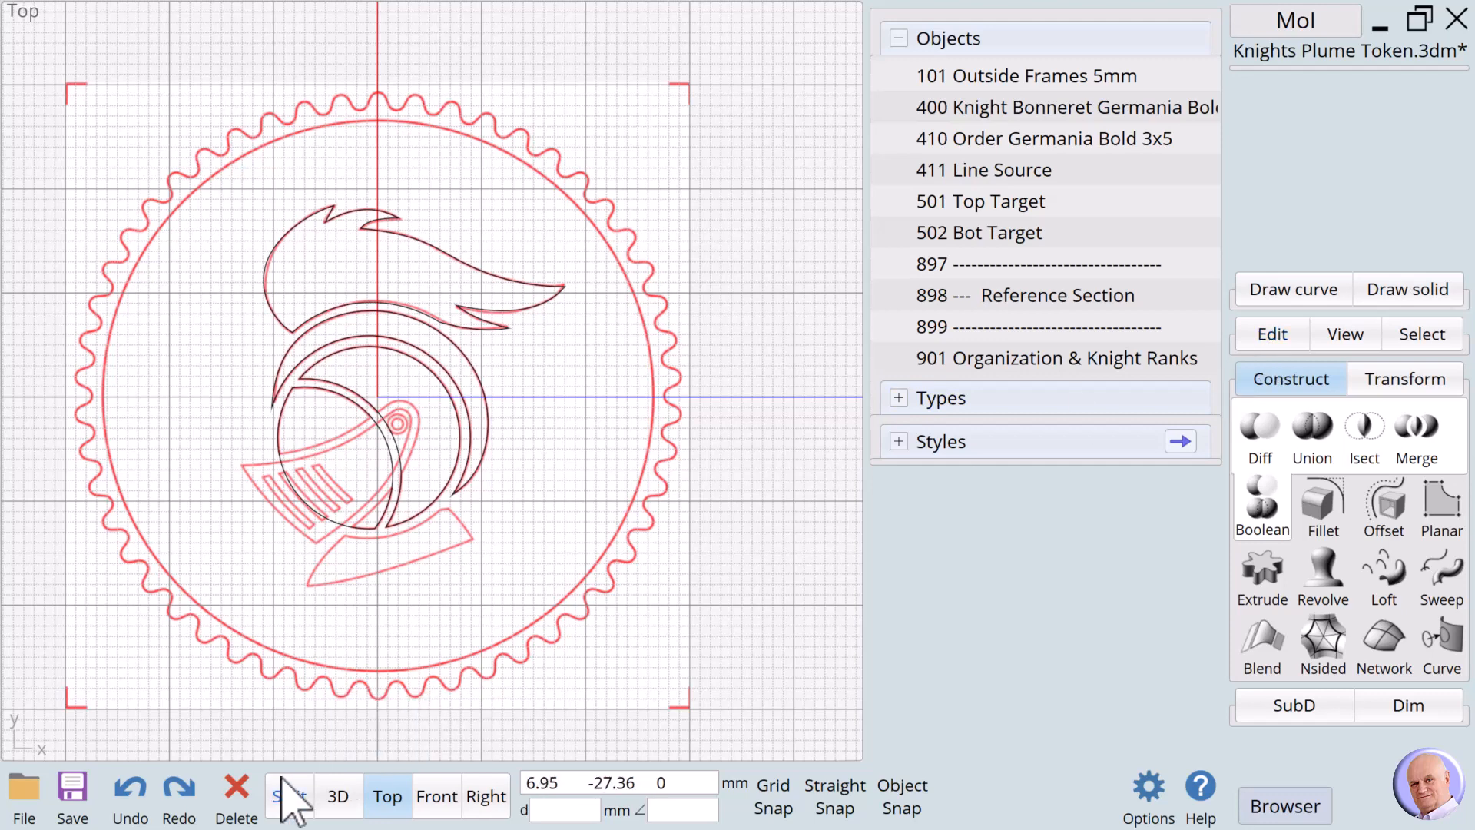
click(131, 790)
click(132, 798)
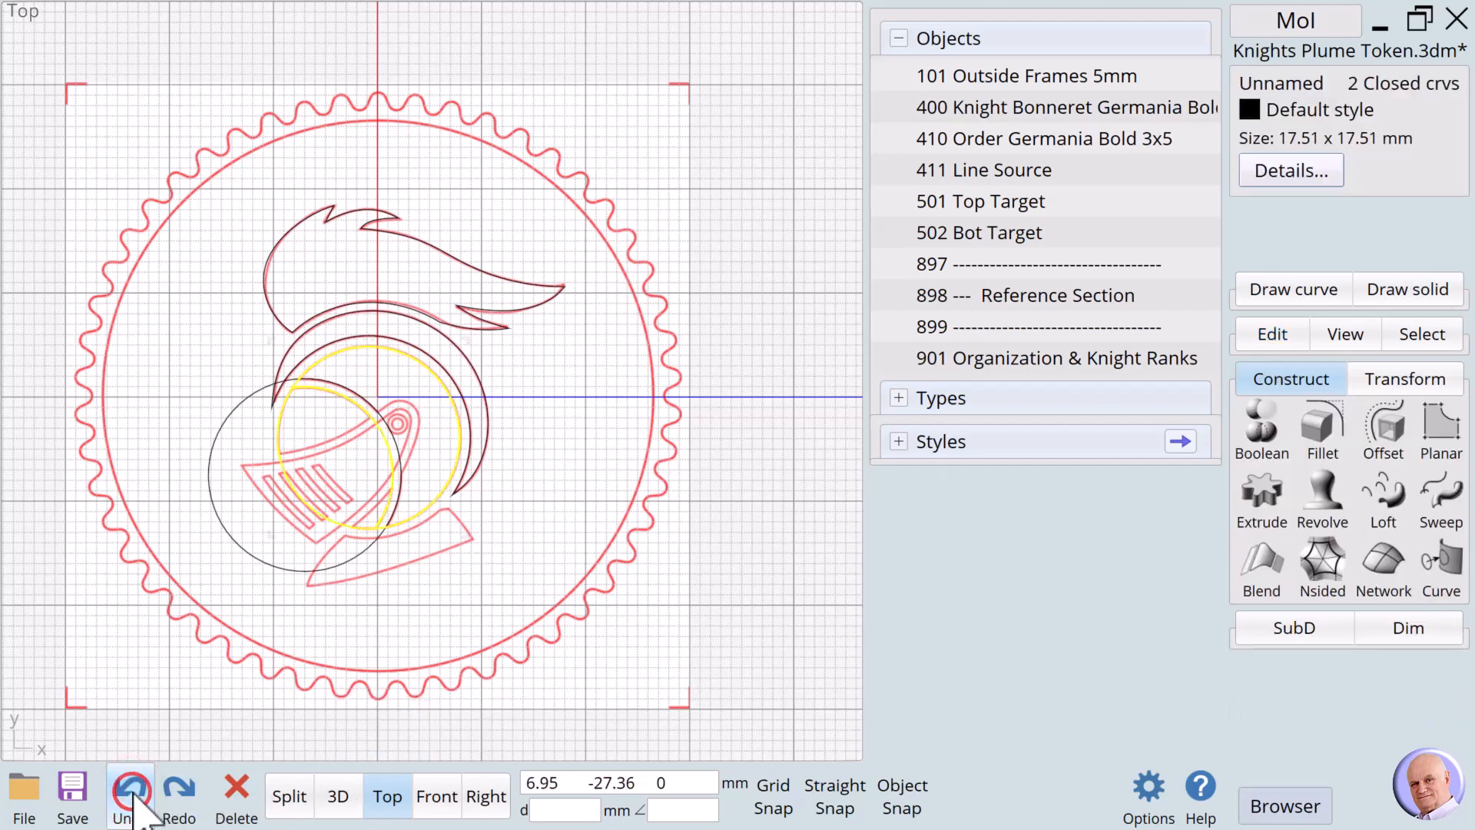
click(132, 797)
click(168, 795)
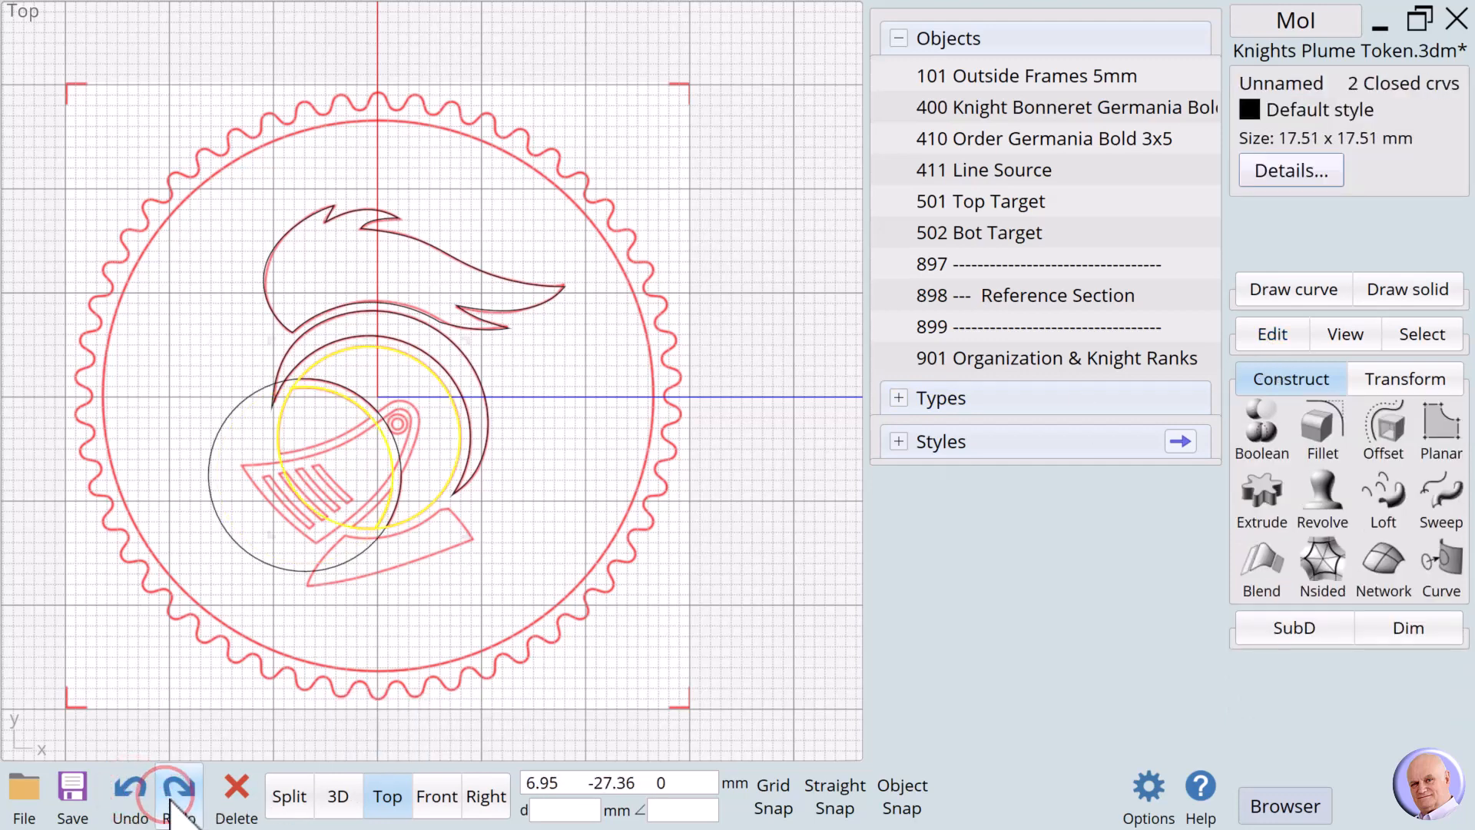
click(173, 809)
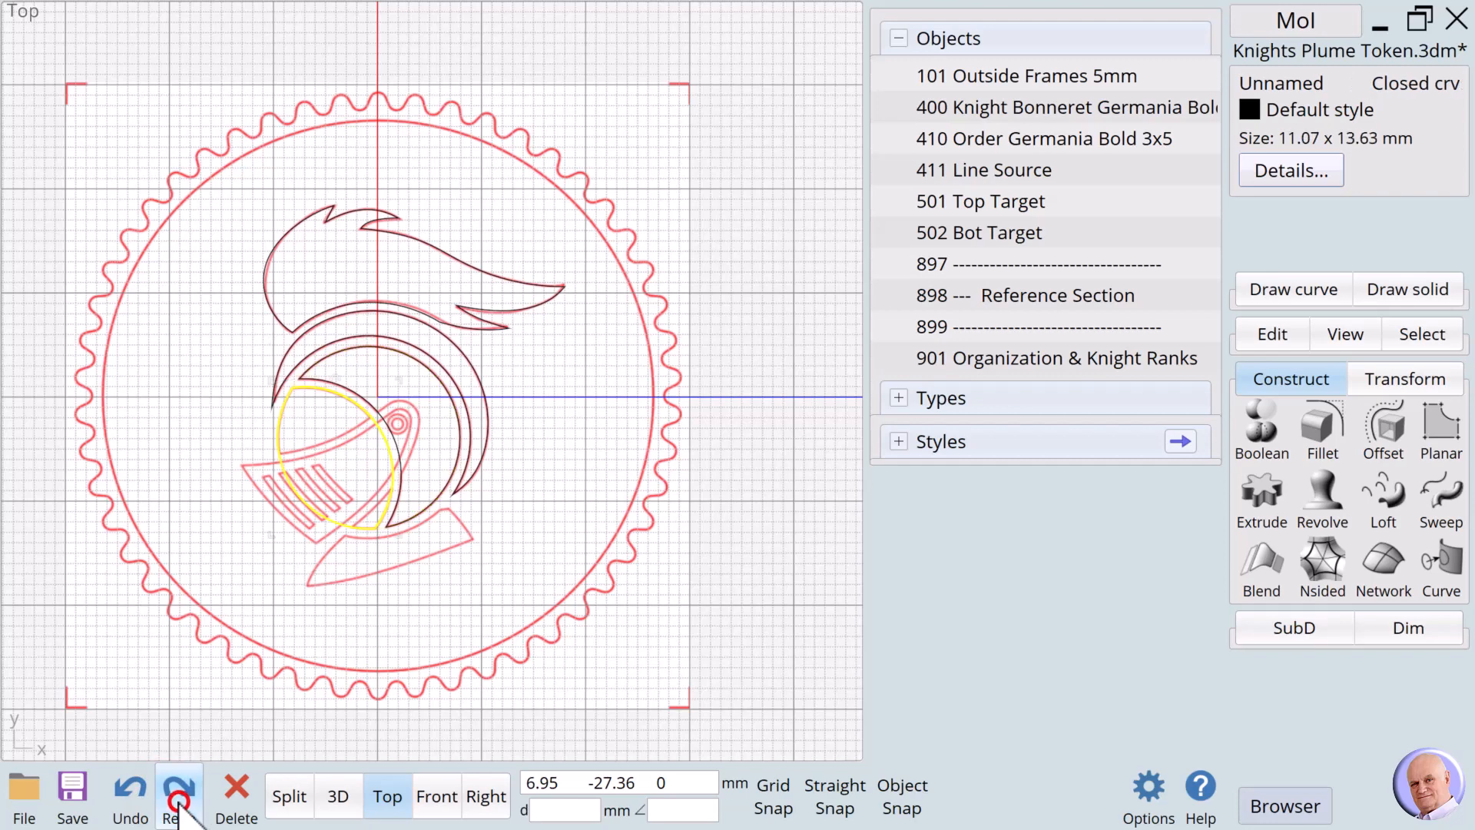
click(462, 511)
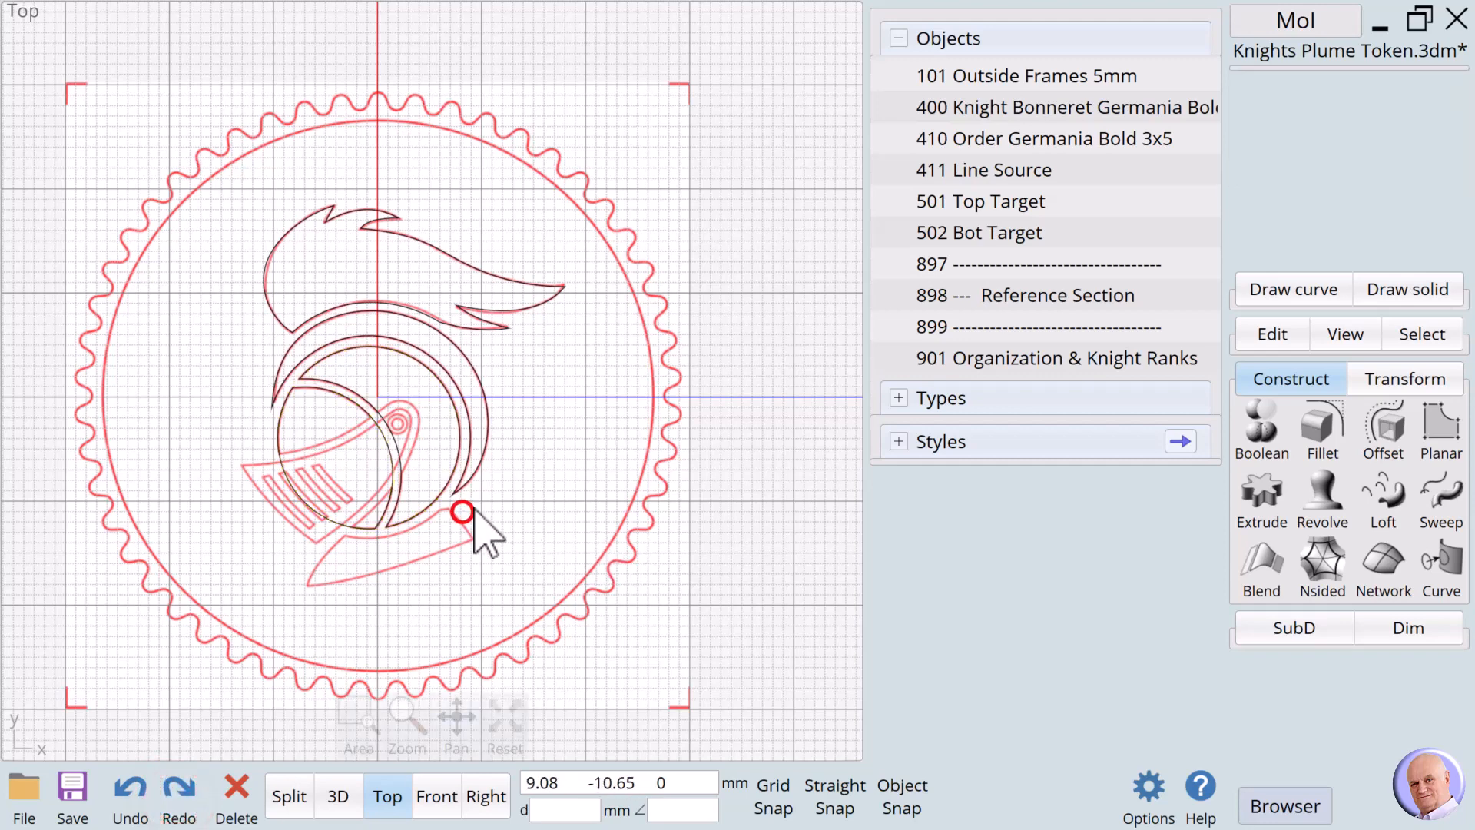
Trace the neck guard below the helmet as a closed through-points curve along the reference outline, starting and ending at its rear corner.
click(1269, 287)
click(1319, 337)
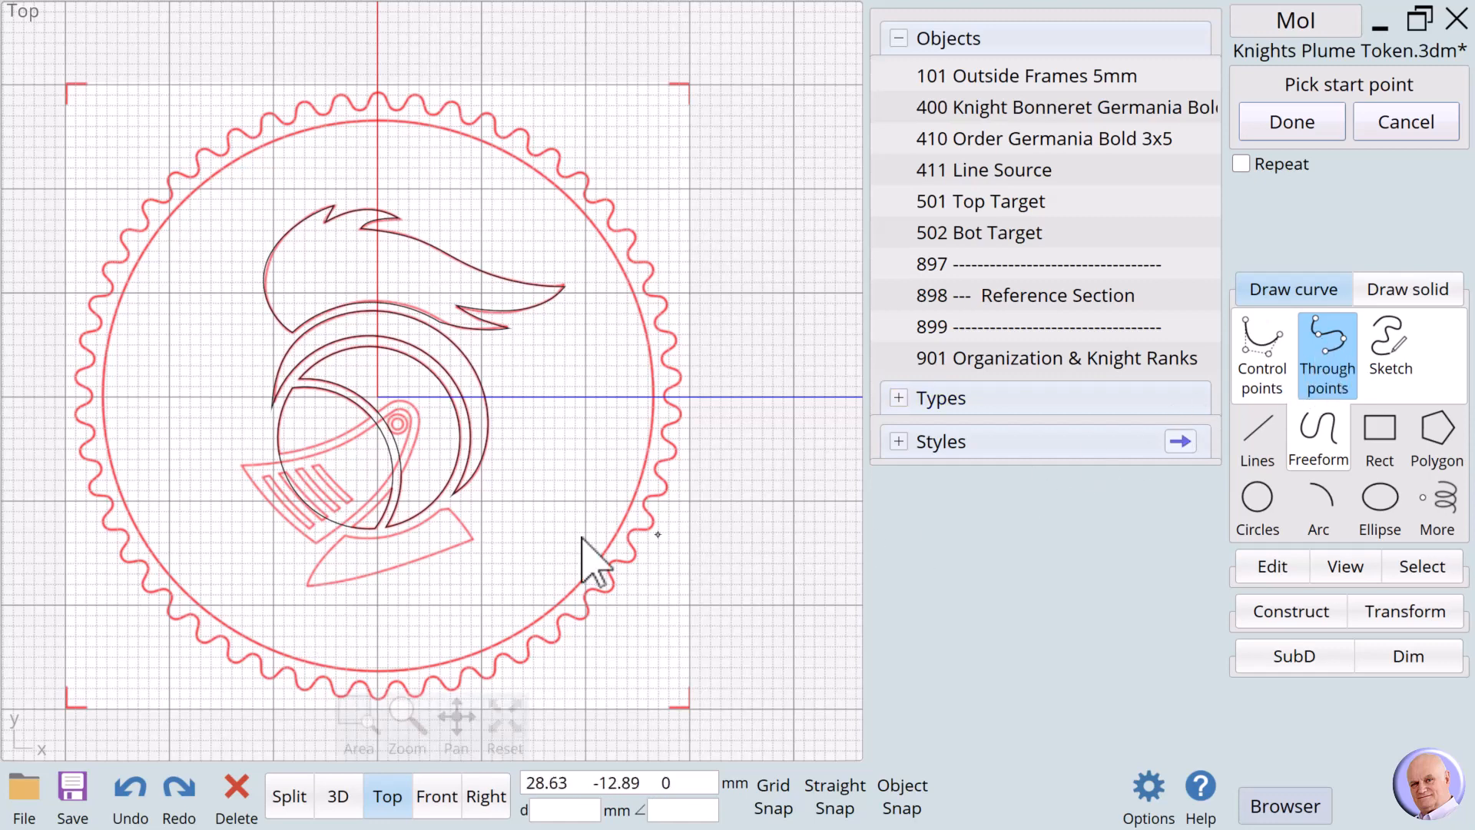
click(472, 540)
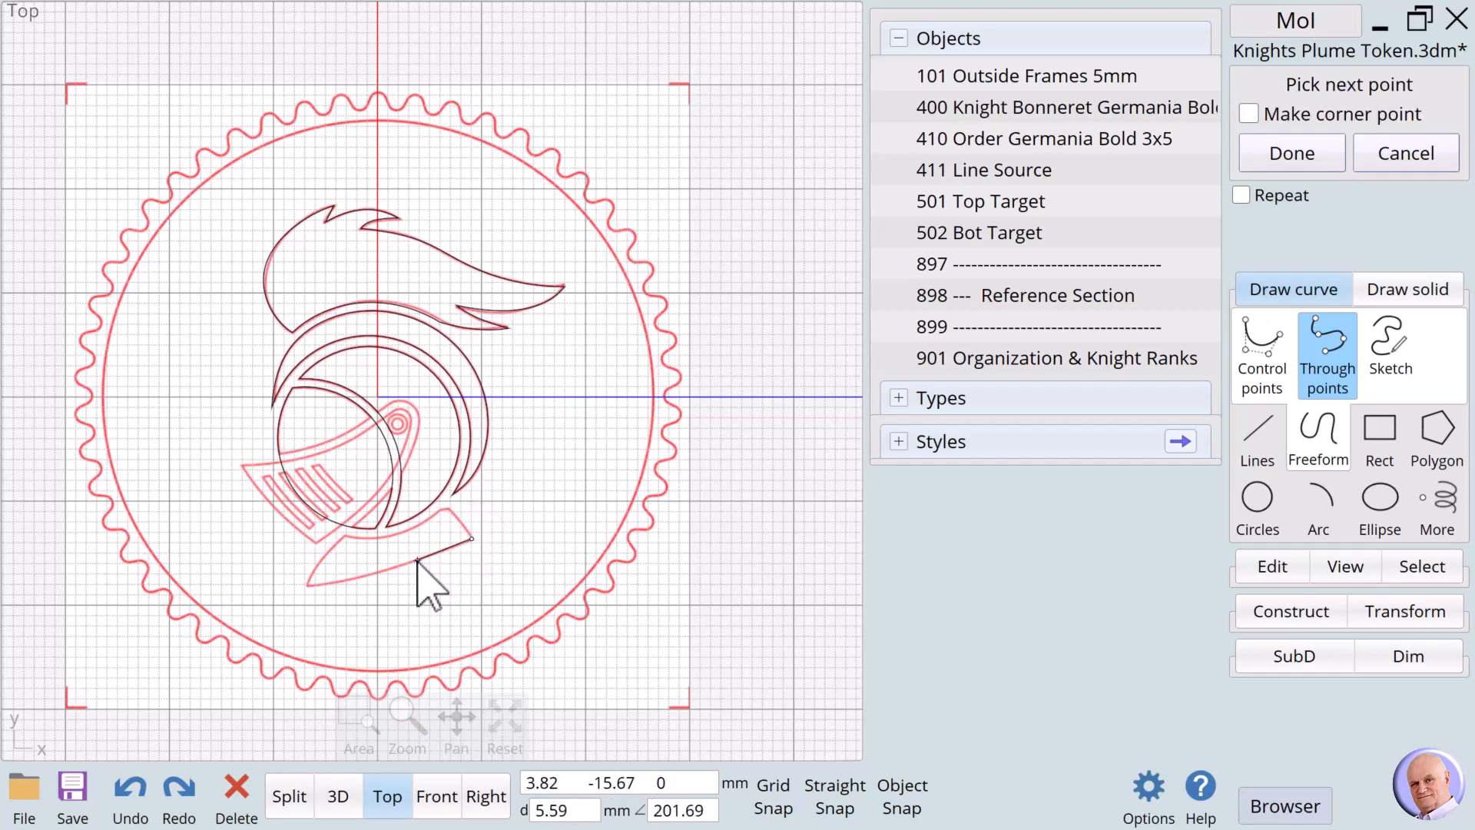
click(370, 574)
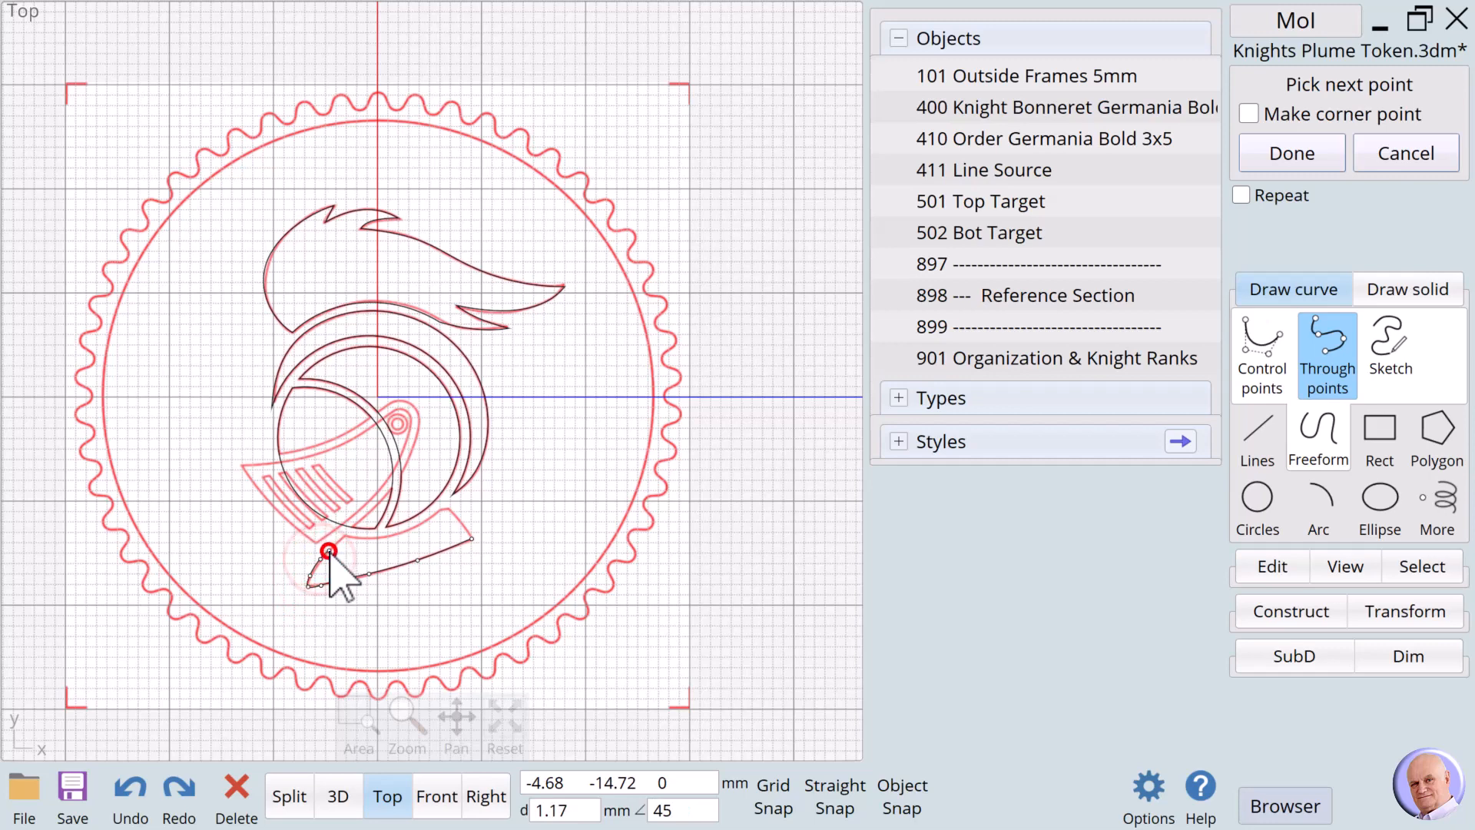
click(336, 539)
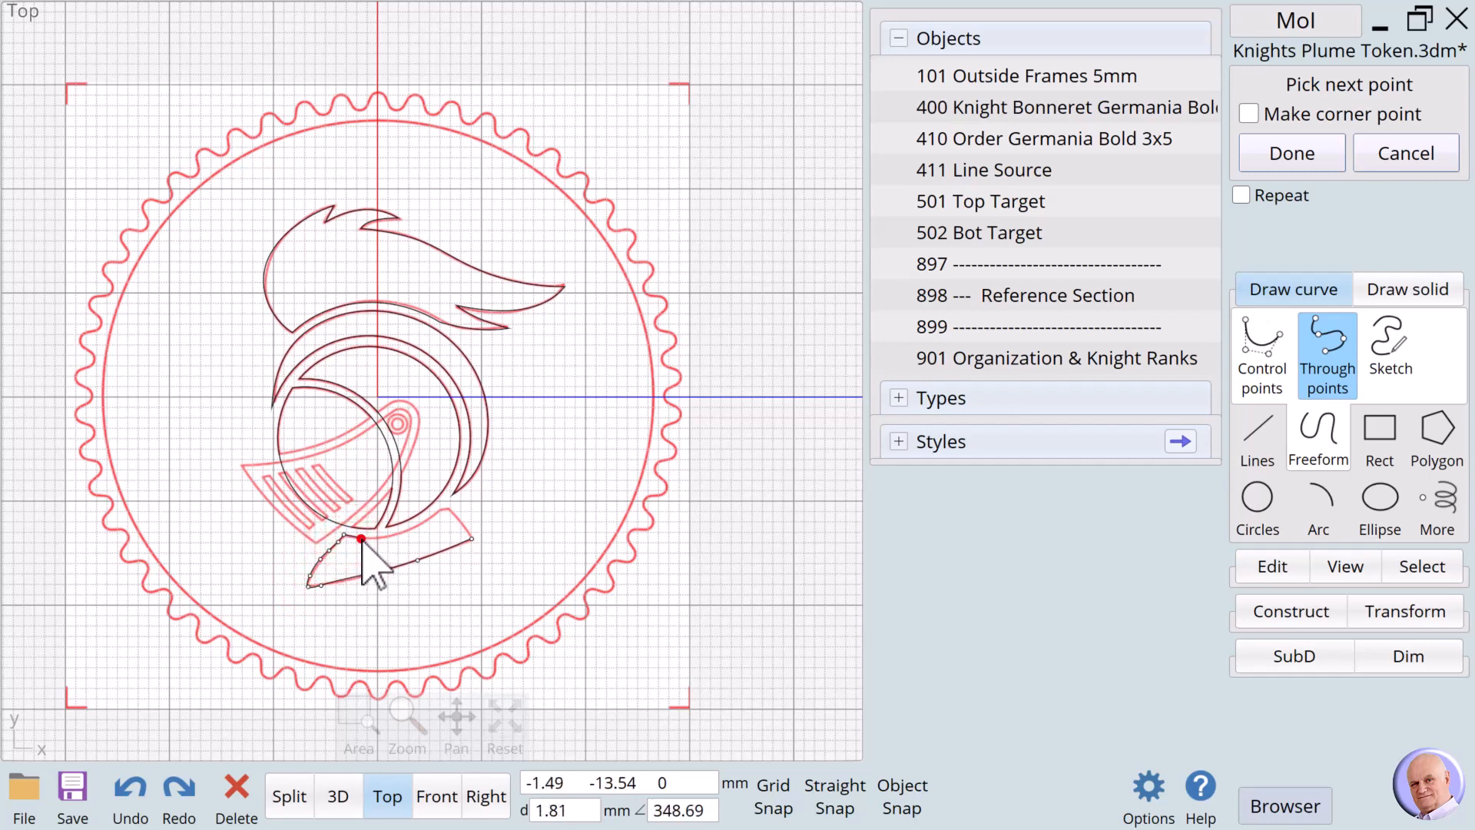
click(361, 538)
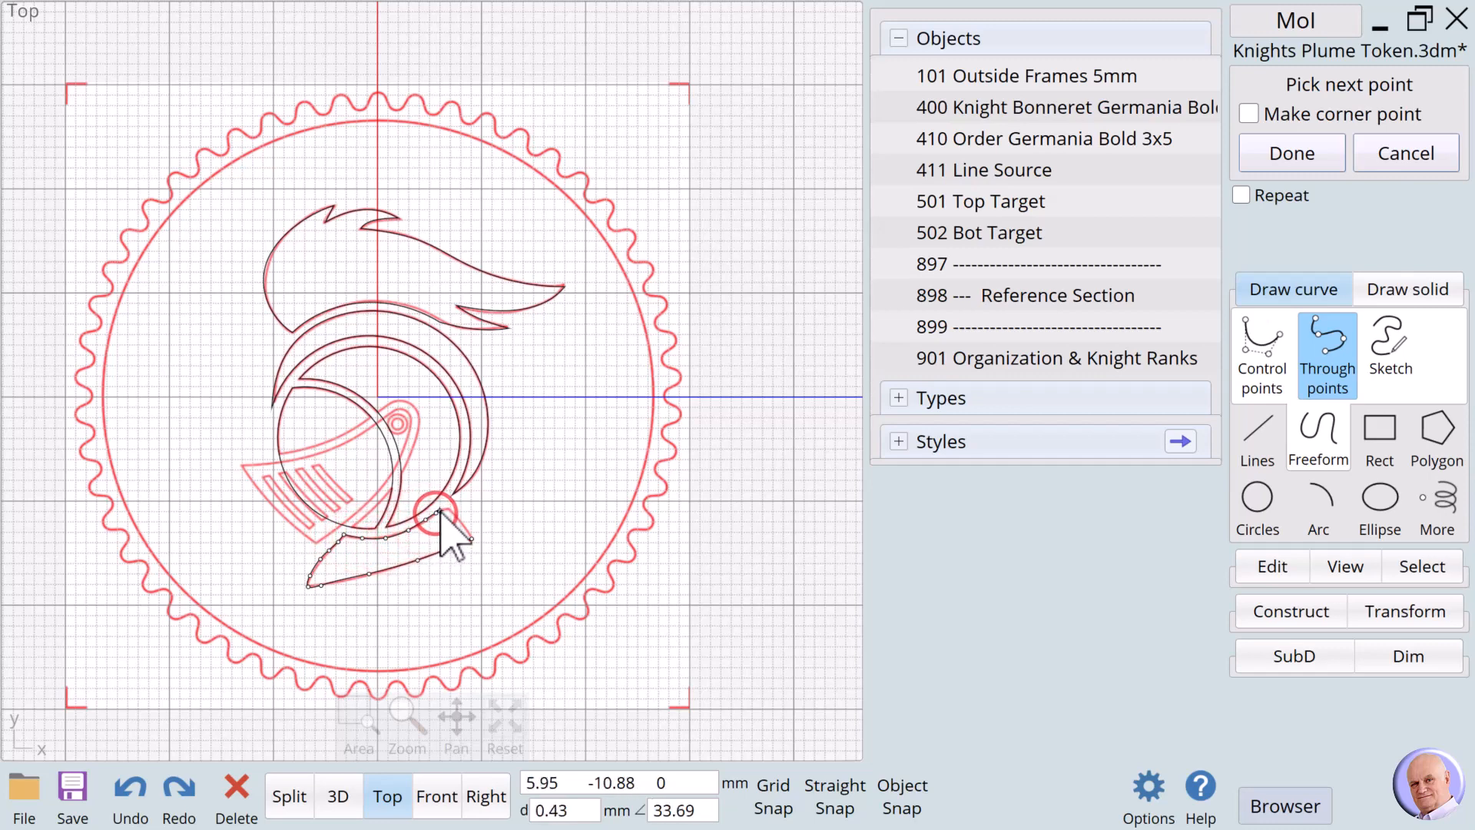
click(470, 539)
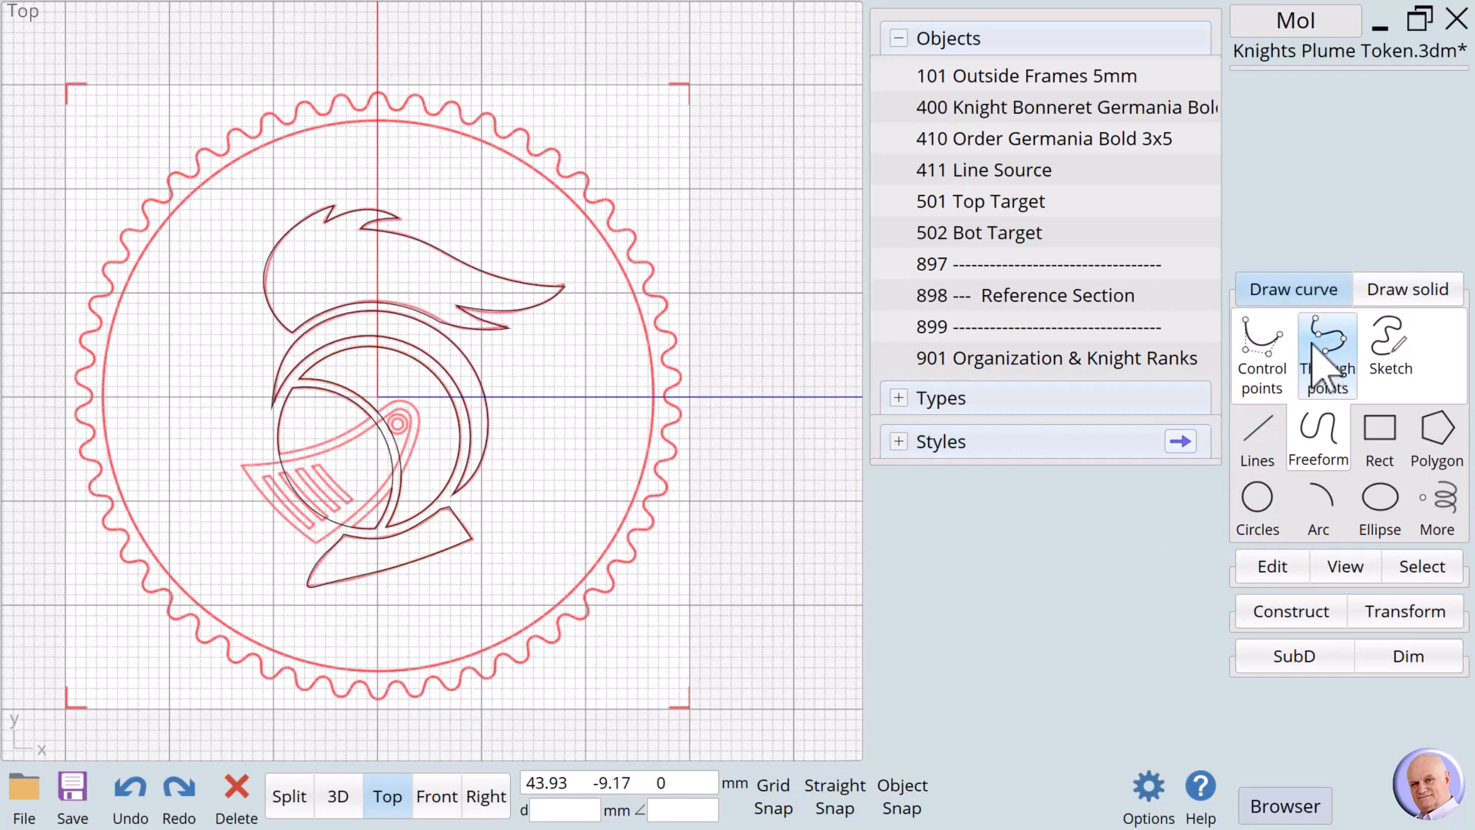
Draw a three-point rectangle over the reference visor, with a base about 10.2 mm long along its front edge and extending past the hinge.
click(1383, 435)
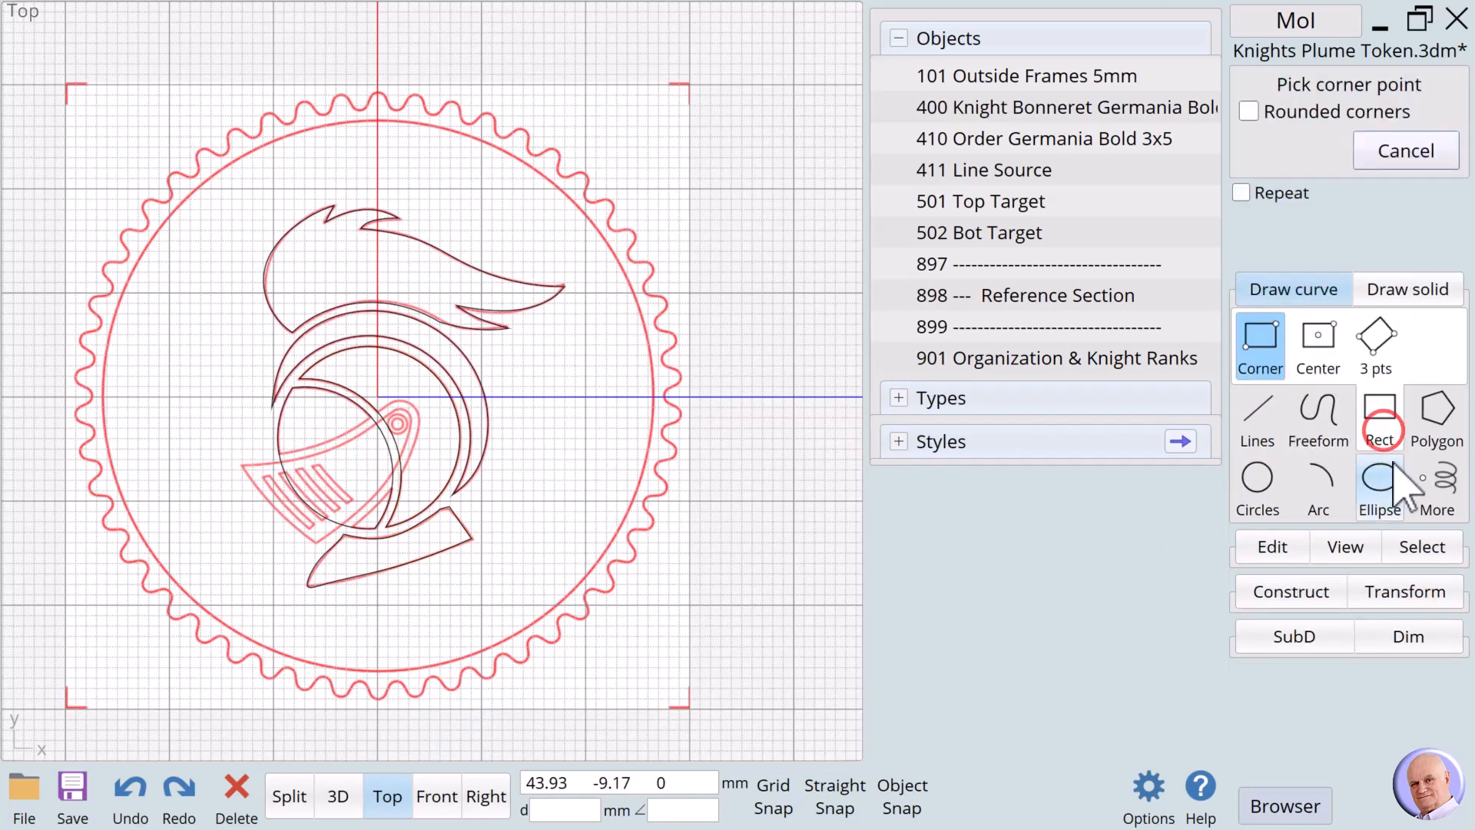
click(1377, 333)
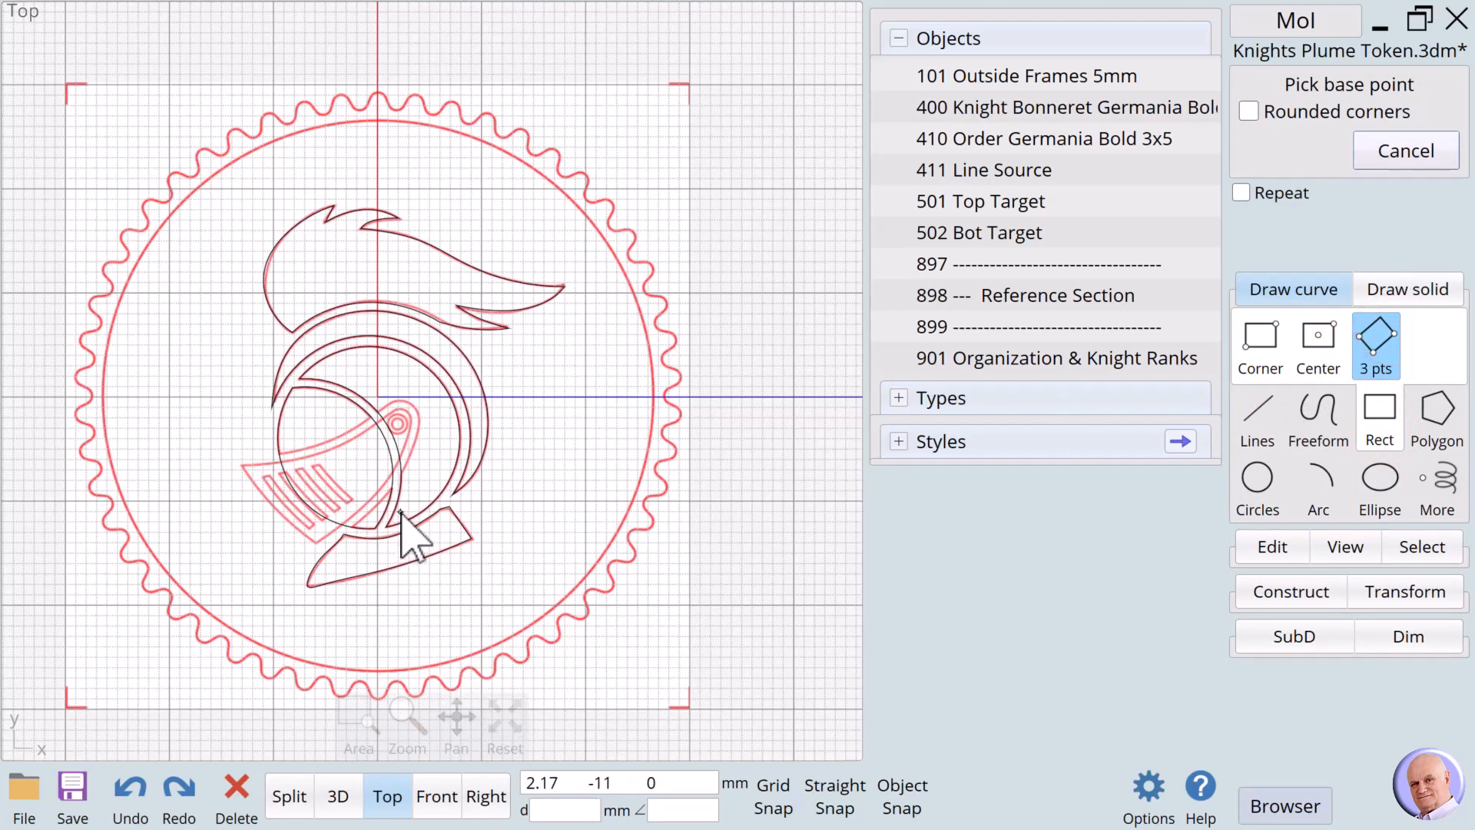
click(242, 465)
click(314, 544)
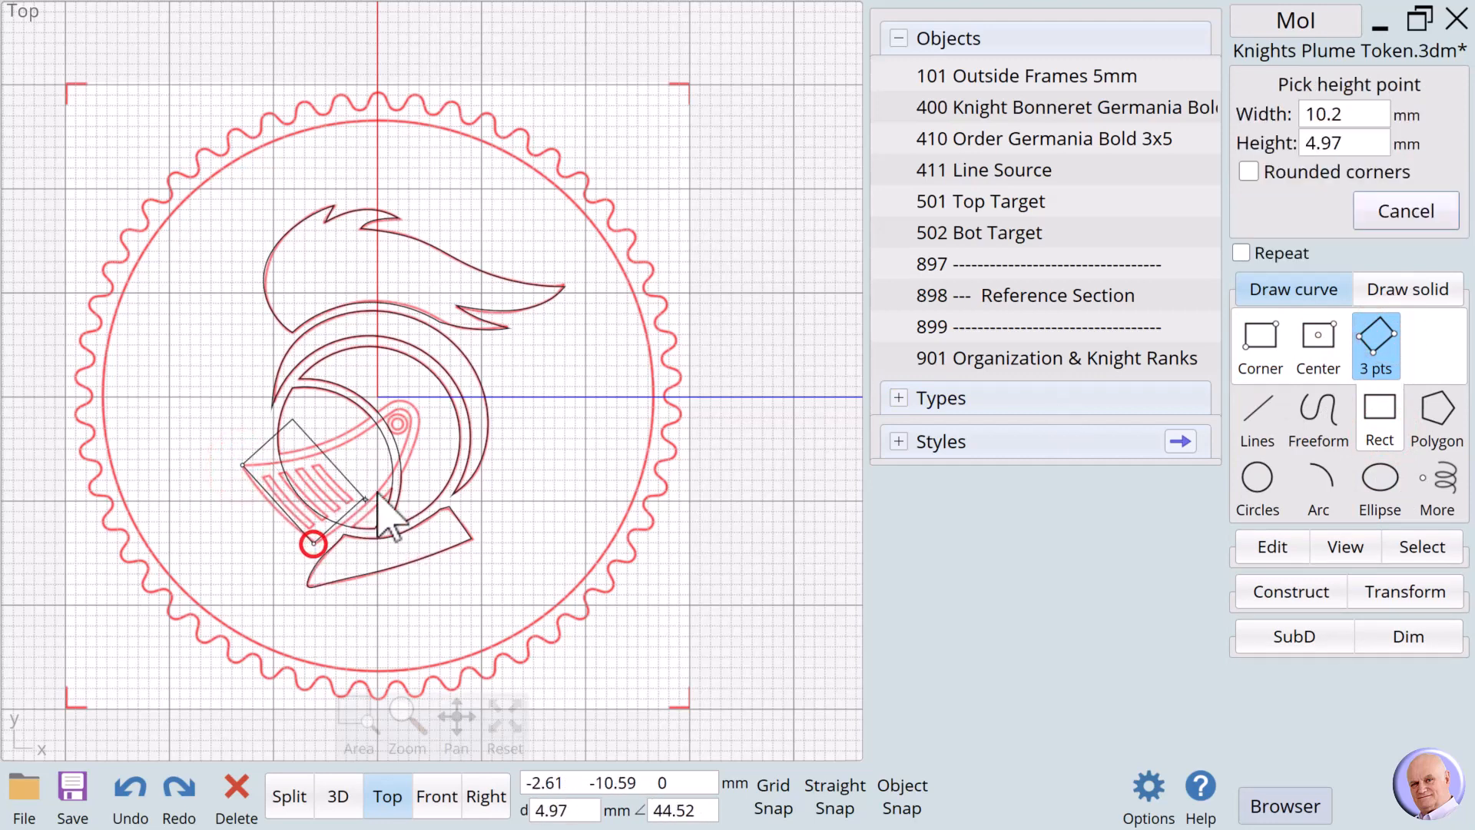
click(435, 433)
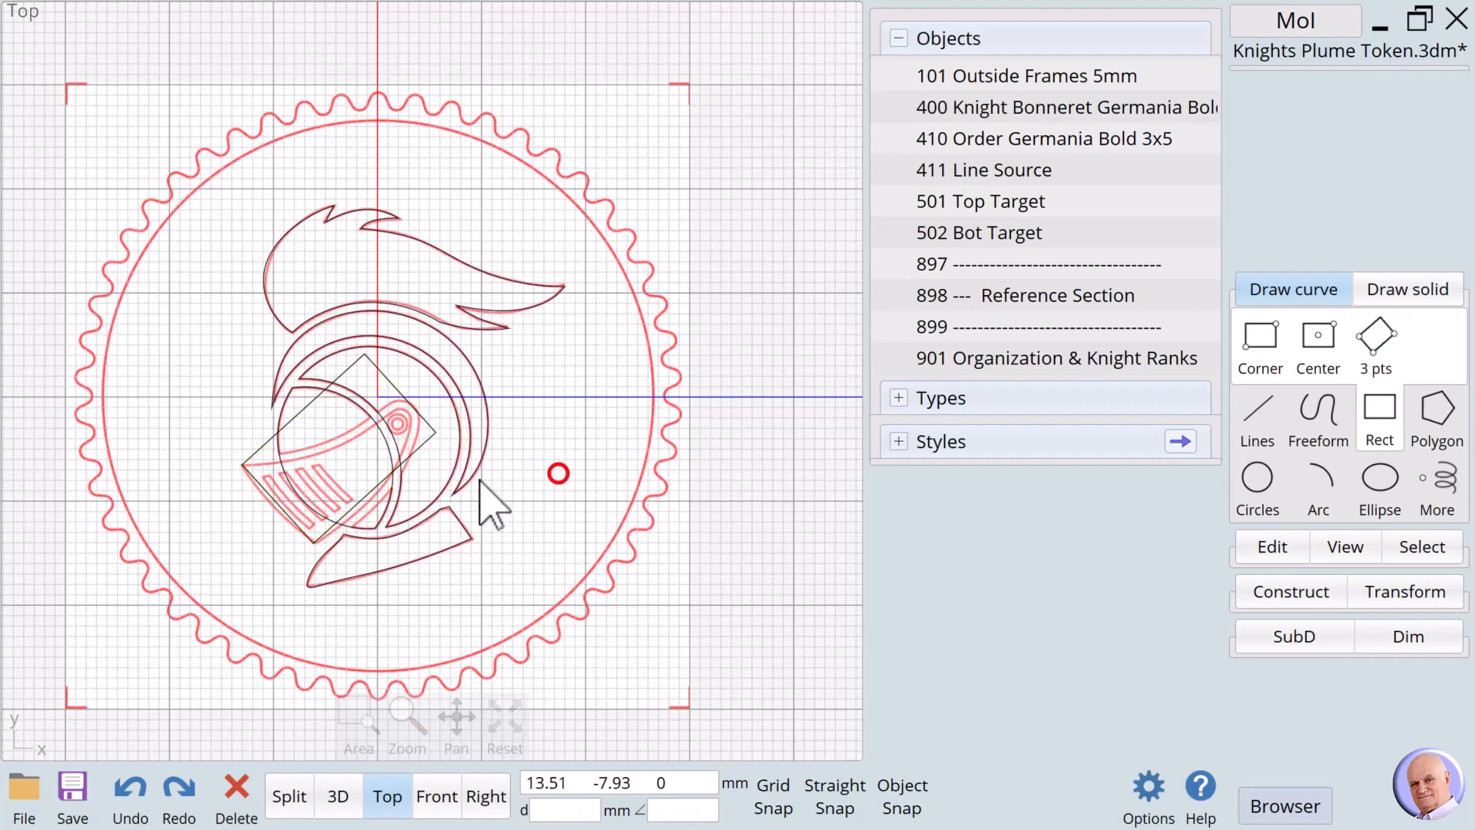
Show the visor rectangle's control points and move its two far corners in to the hinge area, narrowing that end.
click(1267, 545)
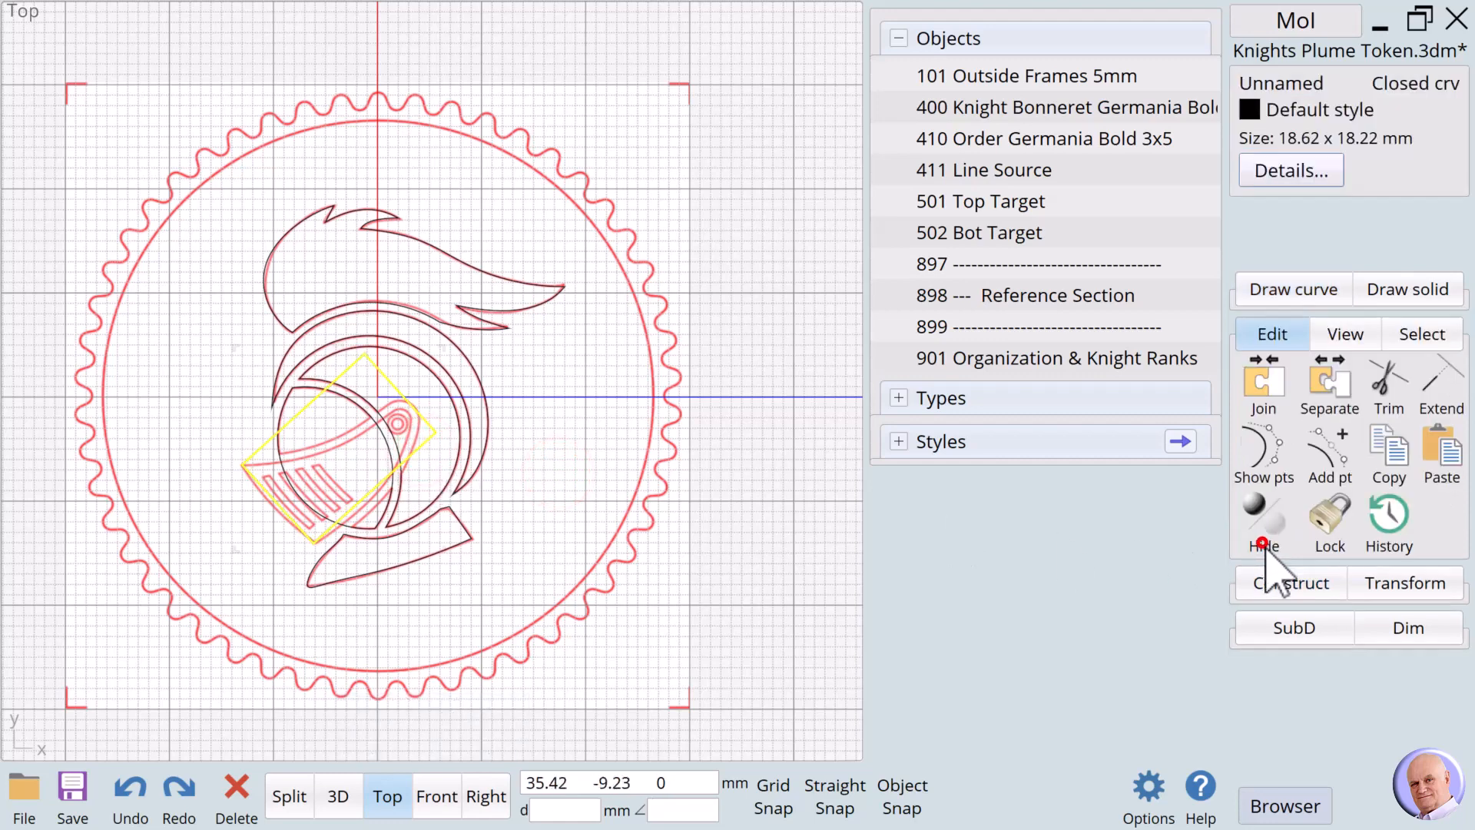
click(1261, 464)
click(573, 412)
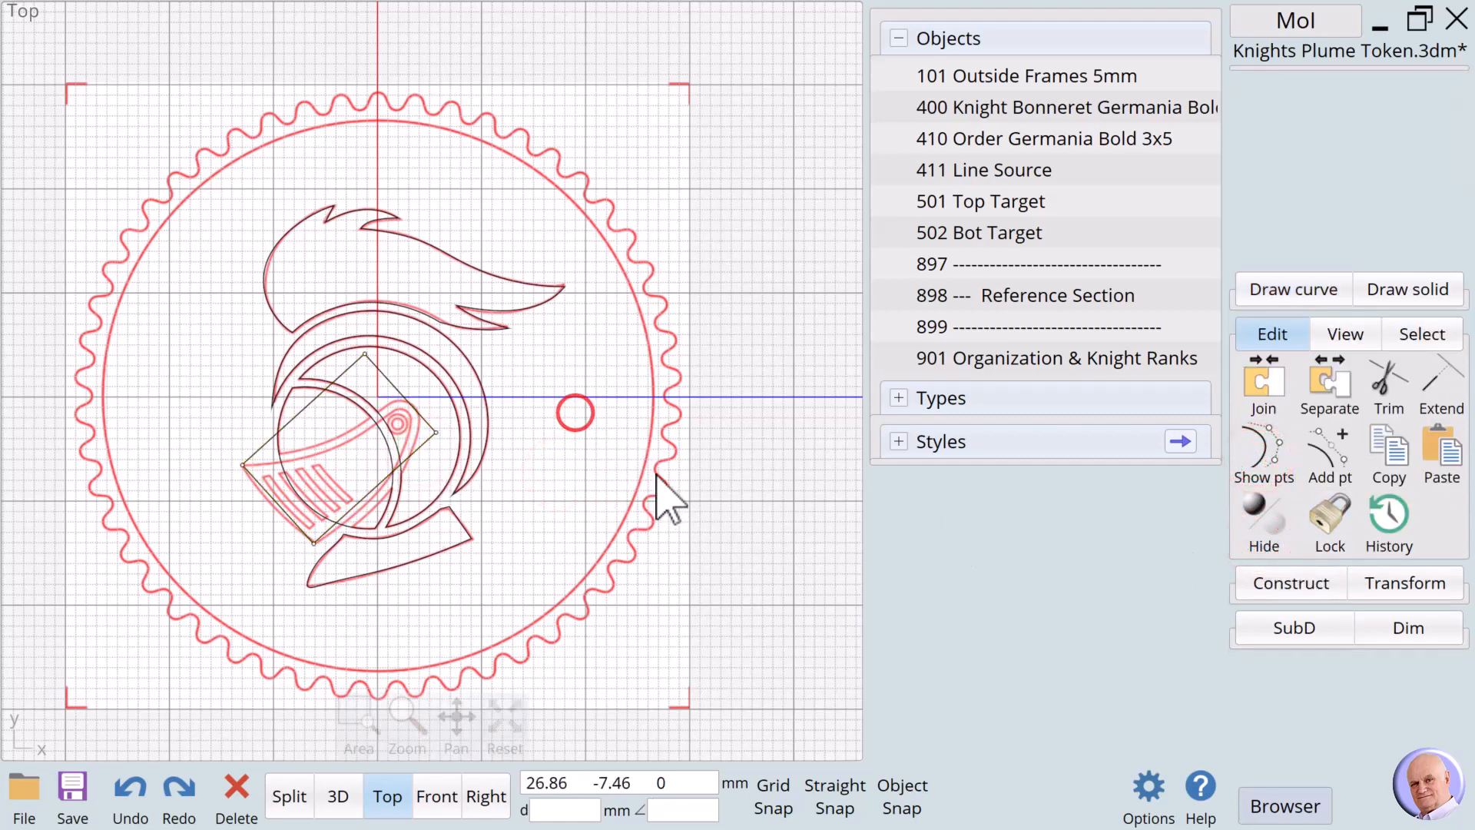
drag(366, 355, 390, 404)
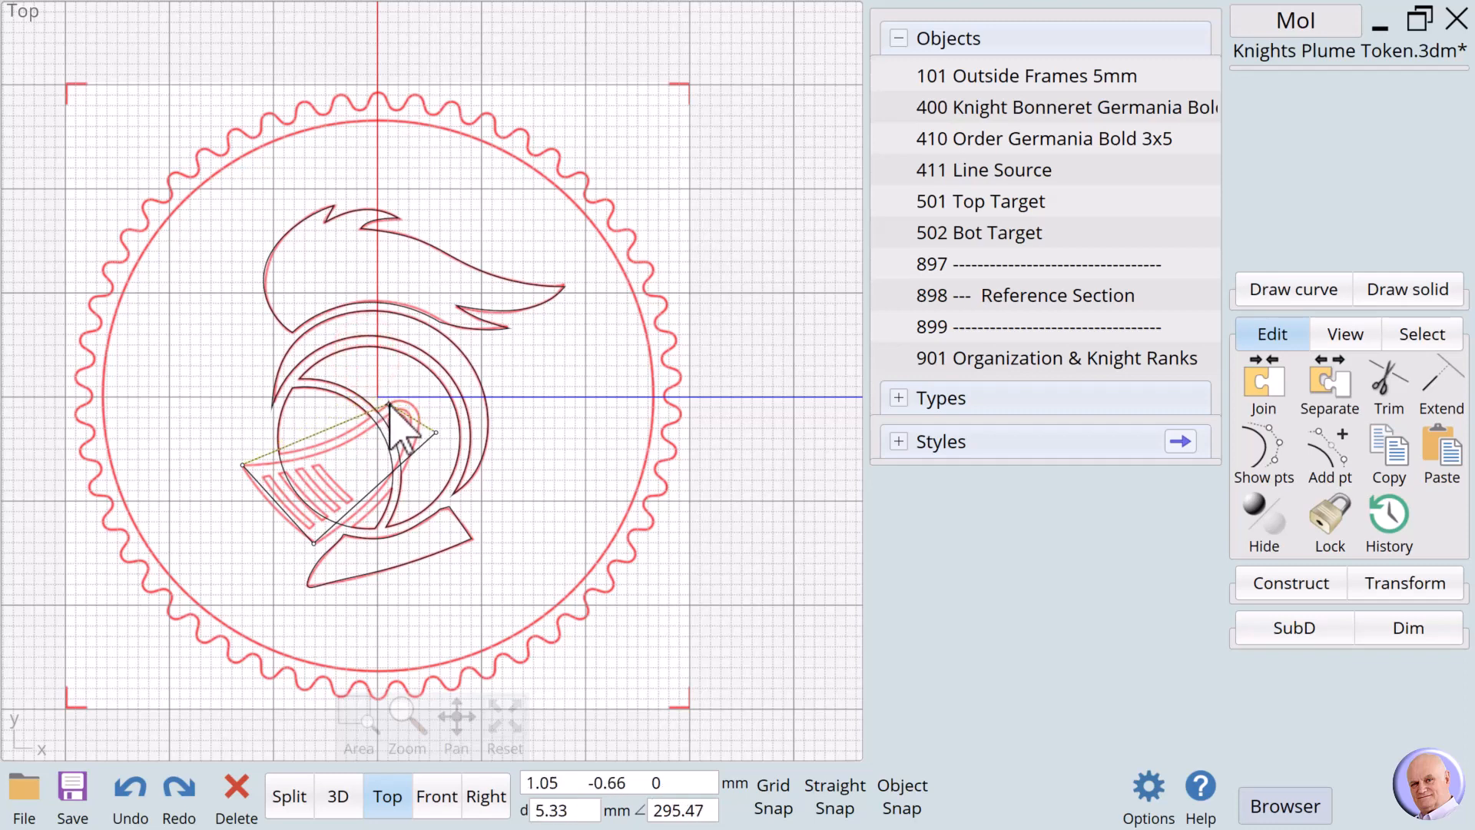
drag(390, 413, 411, 433)
Add repeated smooth points to the visor outline: one on the front edge and two each on the upper, lower and short hinge edges.
click(1329, 457)
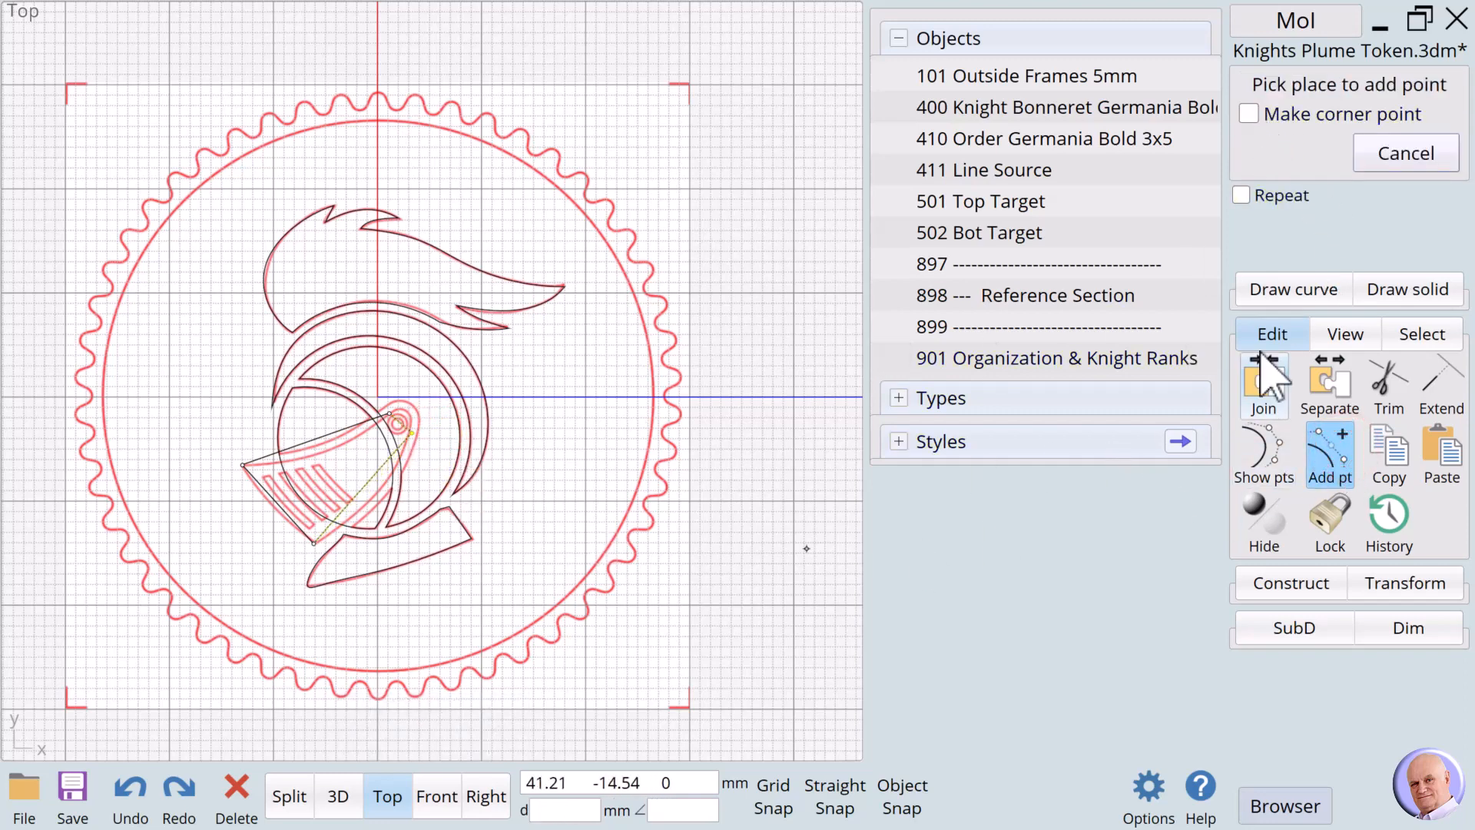
click(1243, 198)
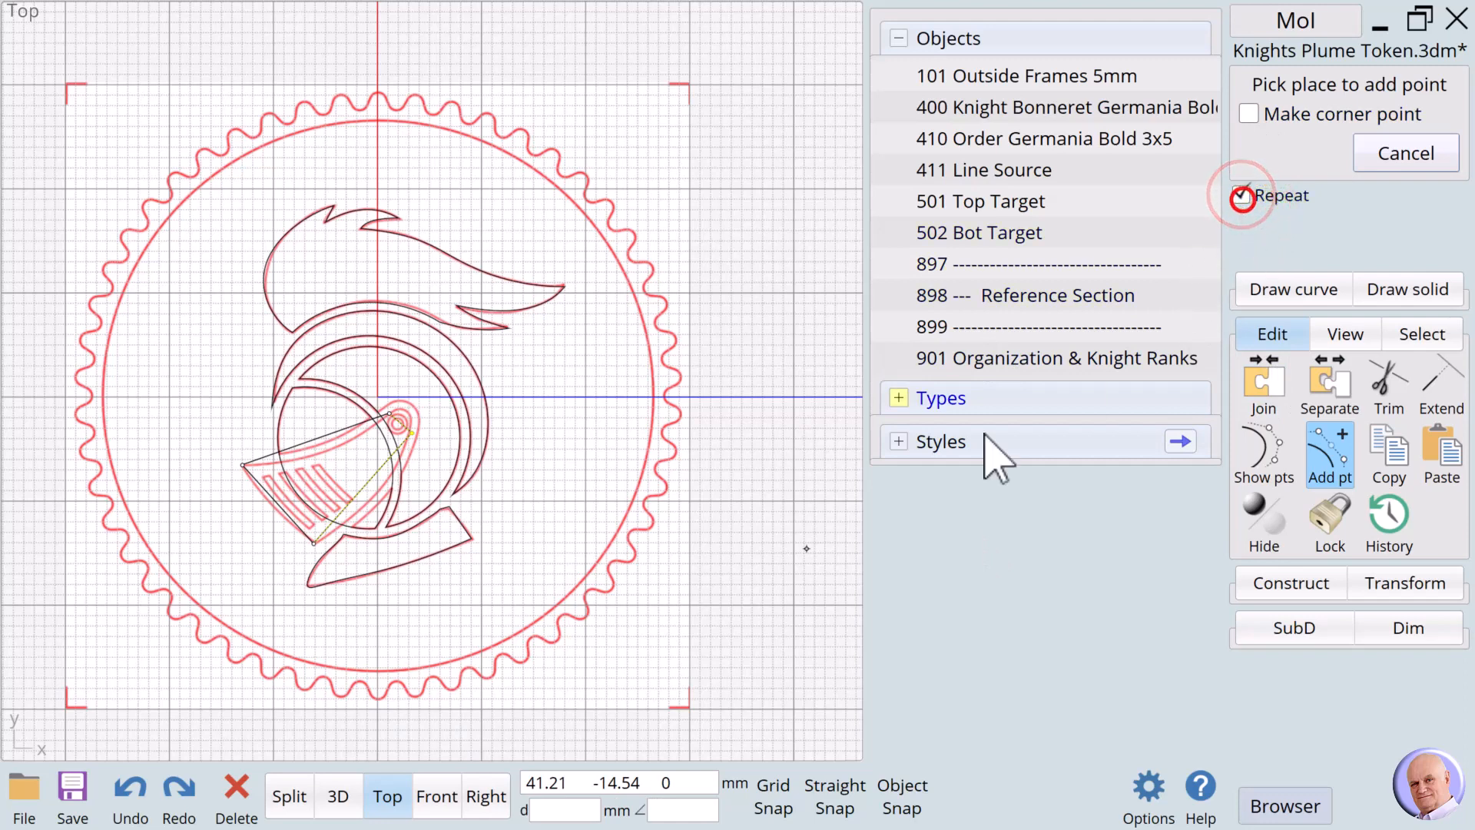
click(277, 501)
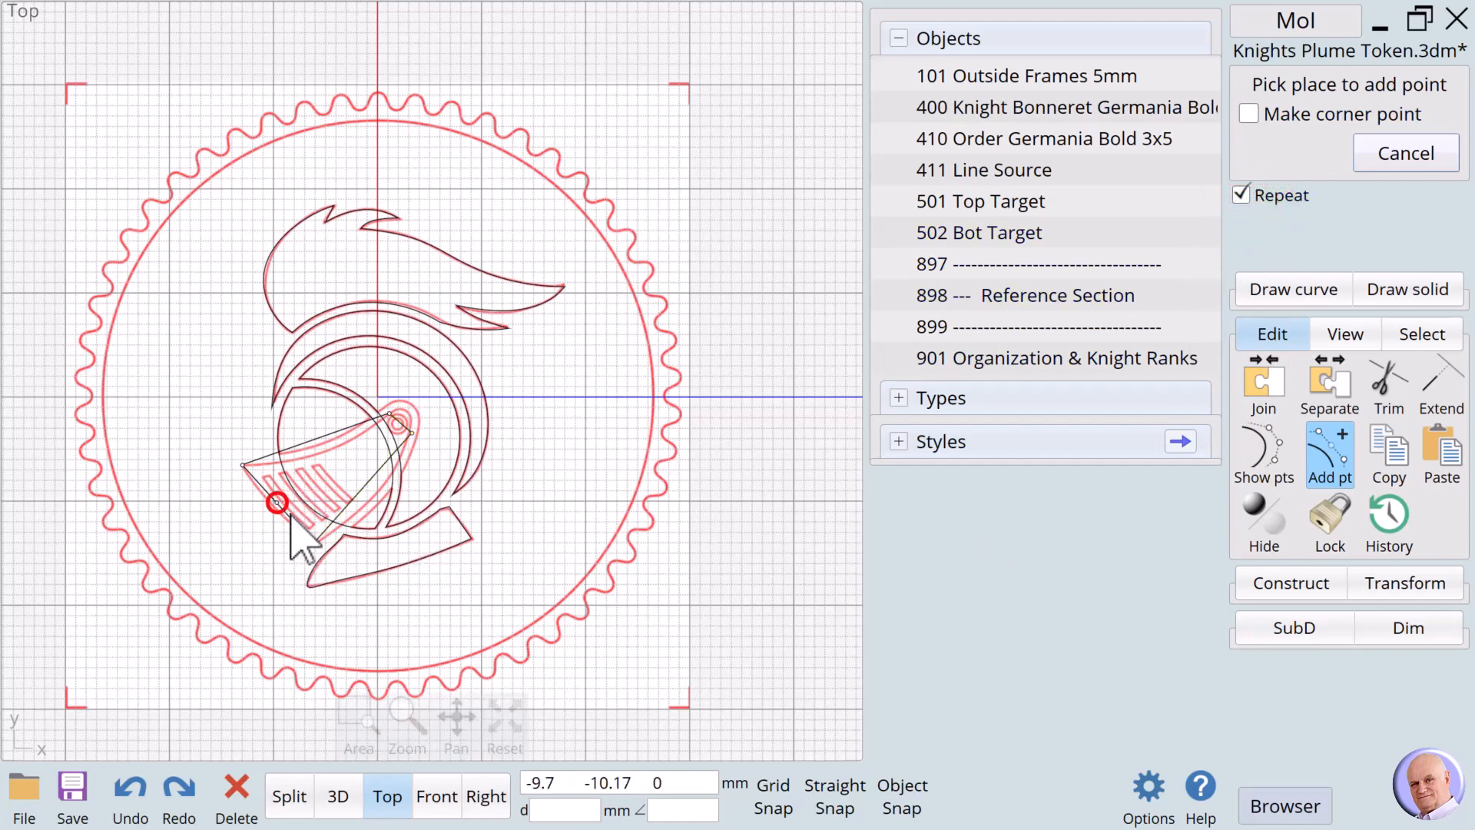
click(316, 439)
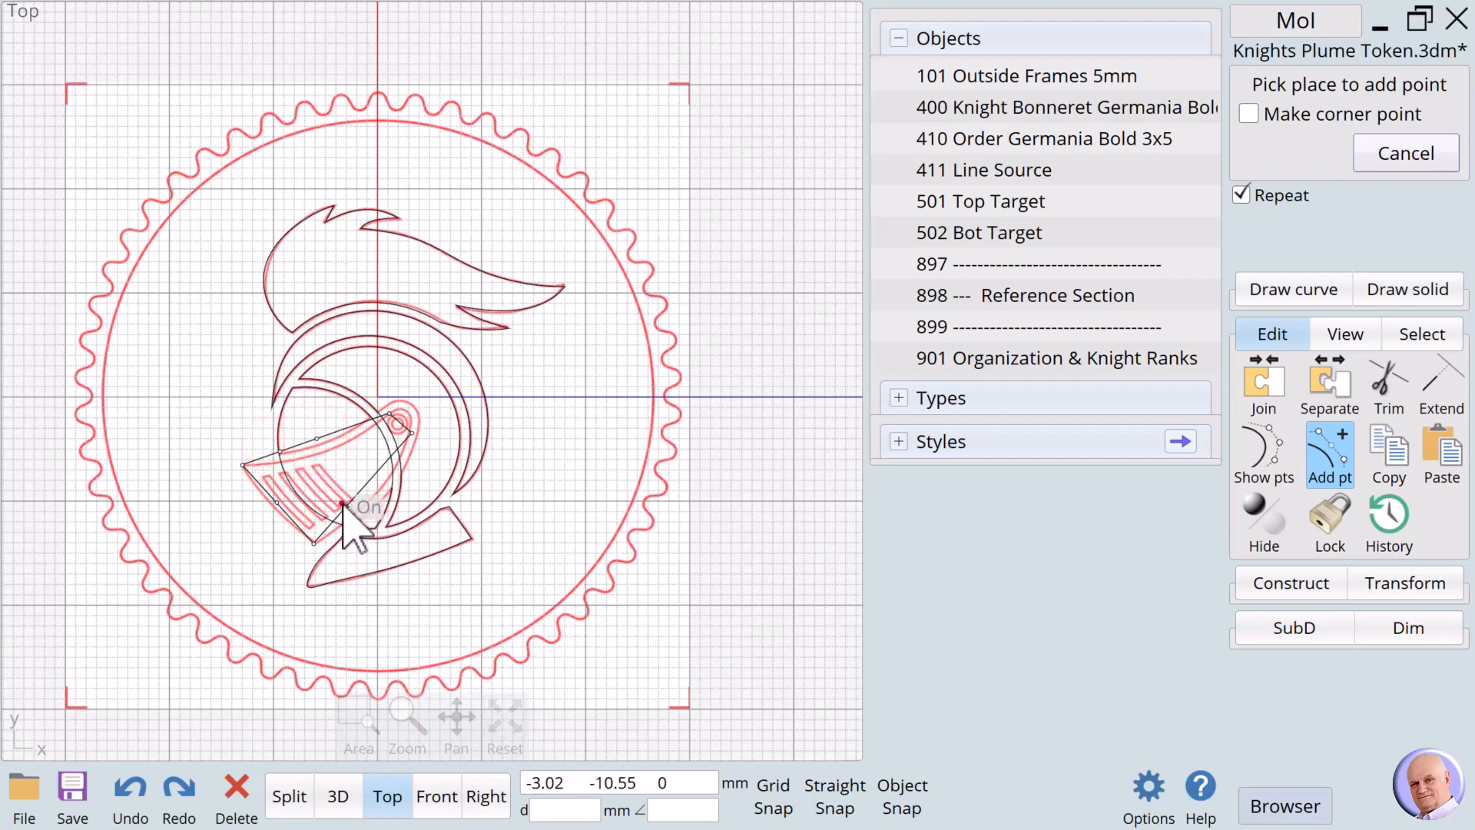
click(346, 505)
click(376, 471)
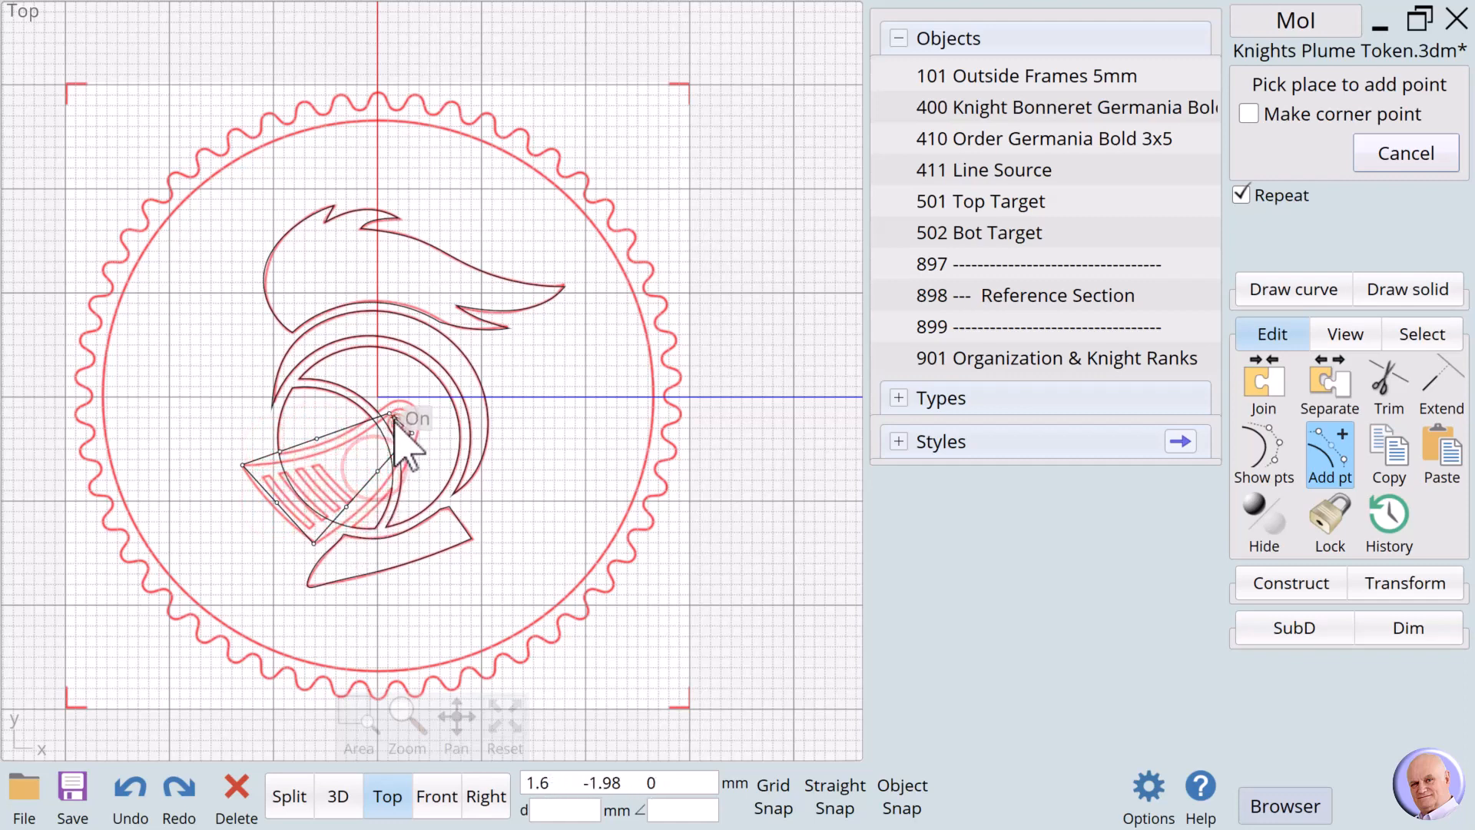
click(393, 421)
click(405, 427)
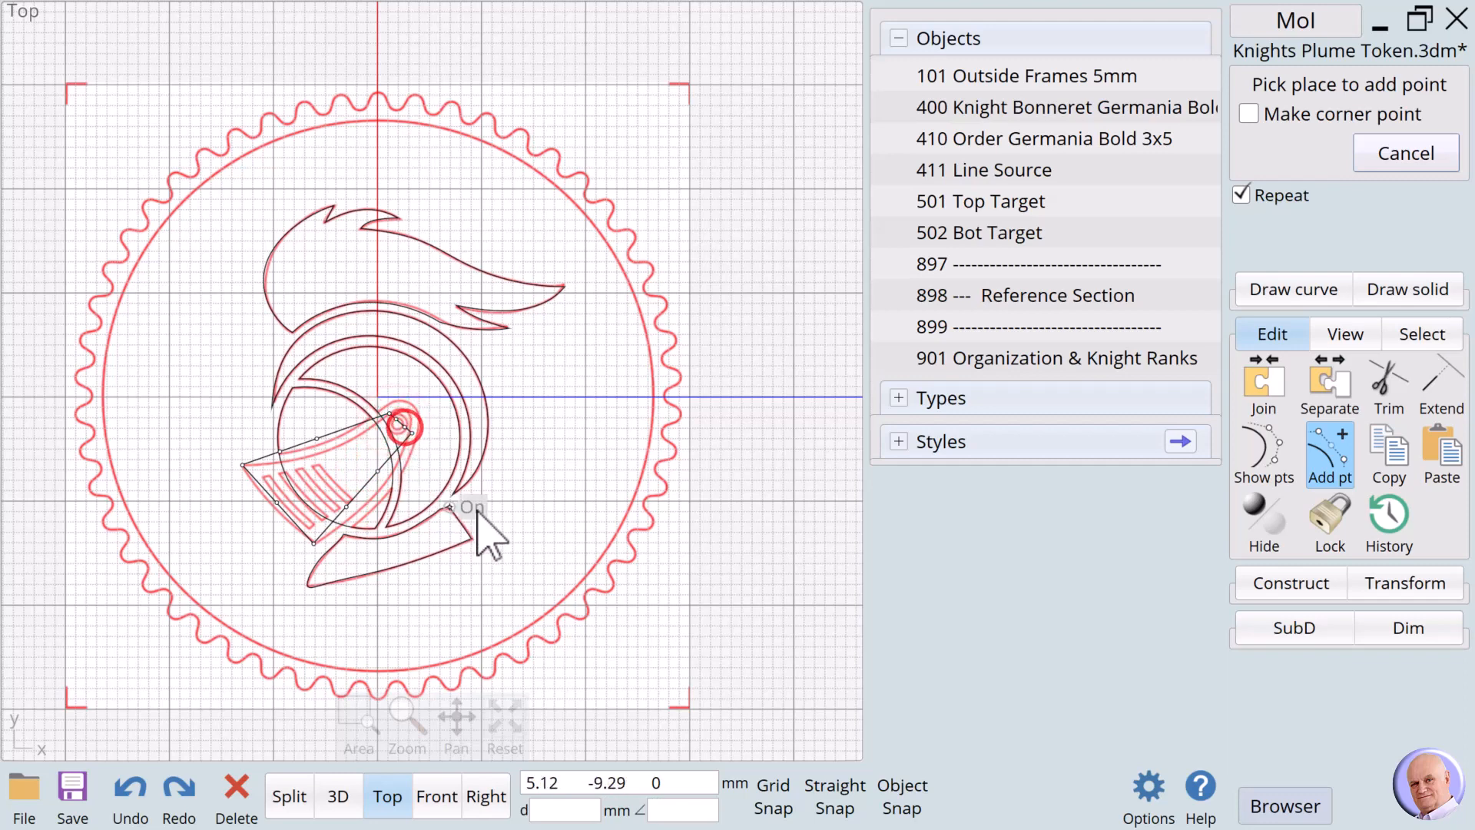
scroll(321, 480, up, 2)
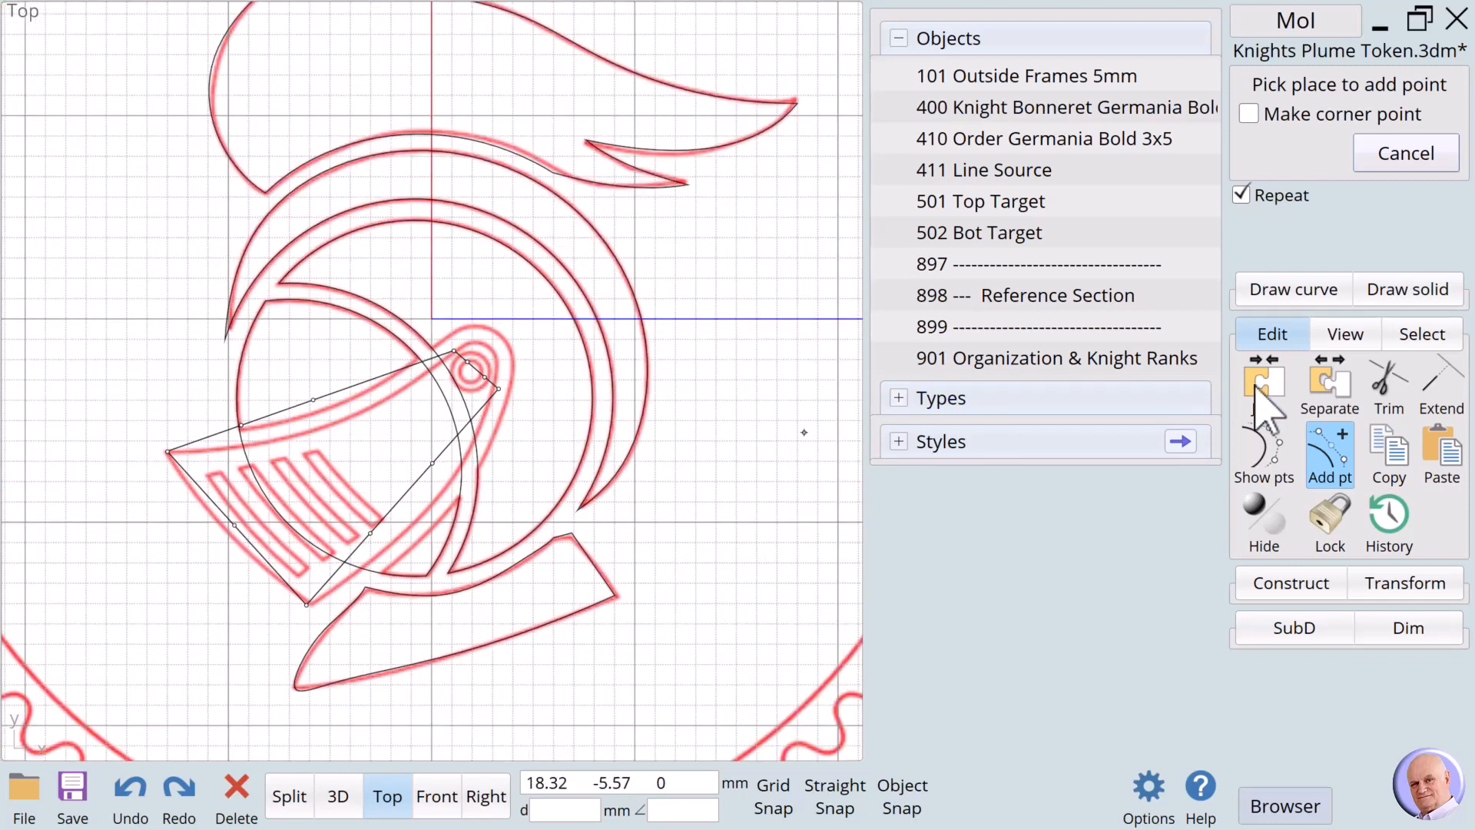
click(1400, 140)
click(742, 426)
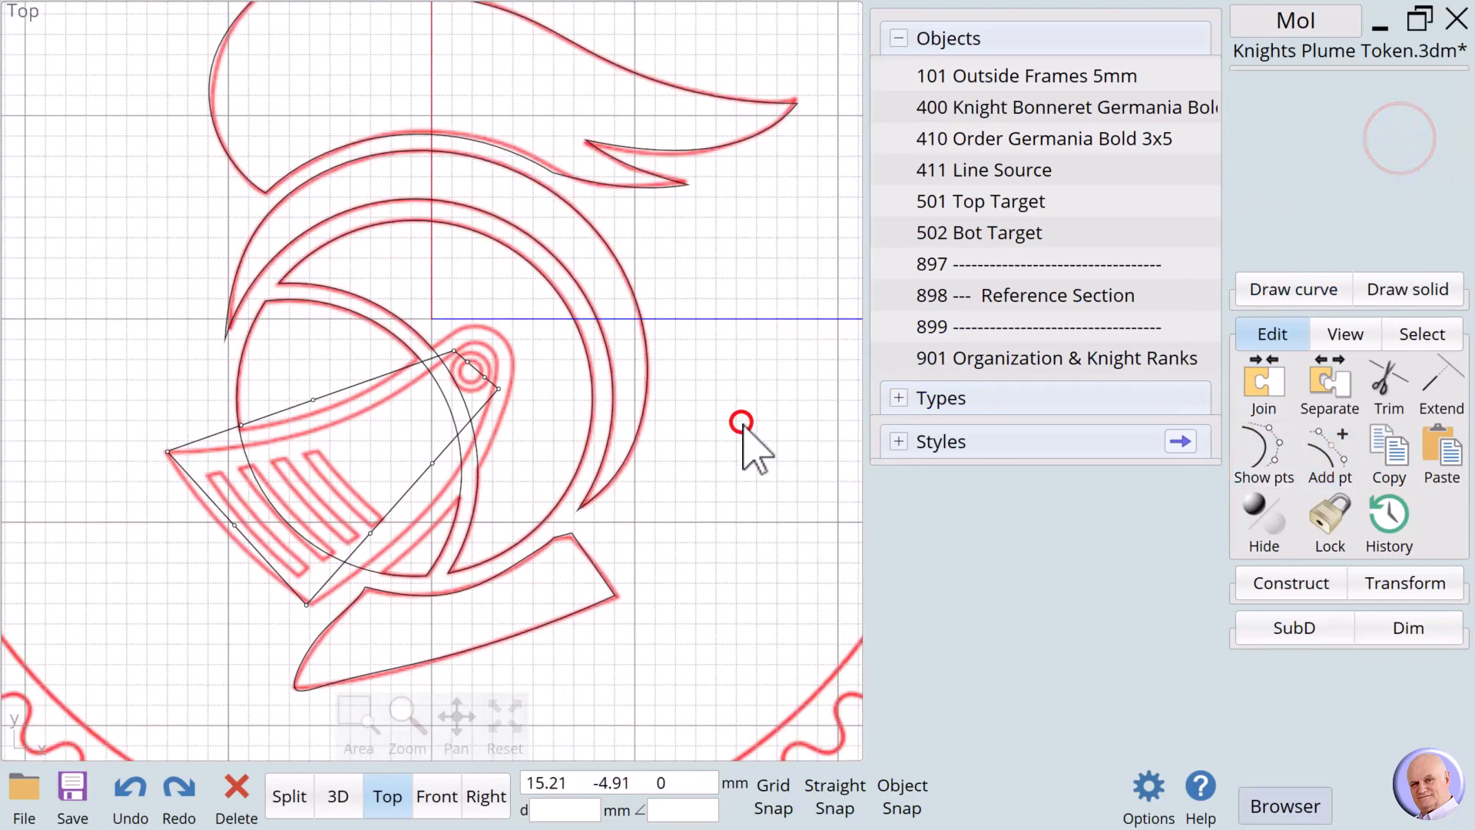
Move the visor upper edge's two added points down so the edge curves along the reference line.
click(242, 424)
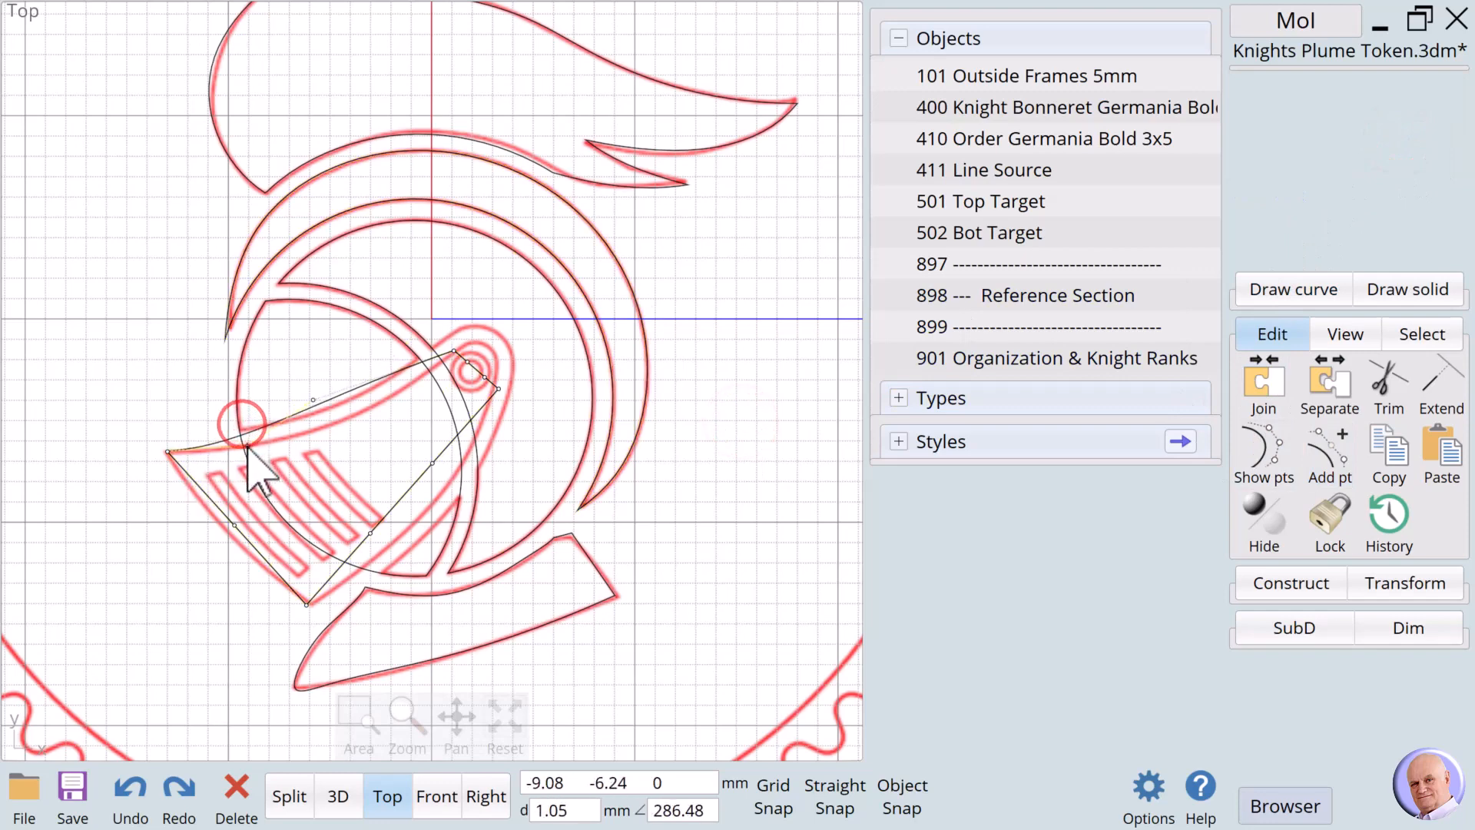
click(311, 401)
drag(311, 401, 364, 423)
click(367, 427)
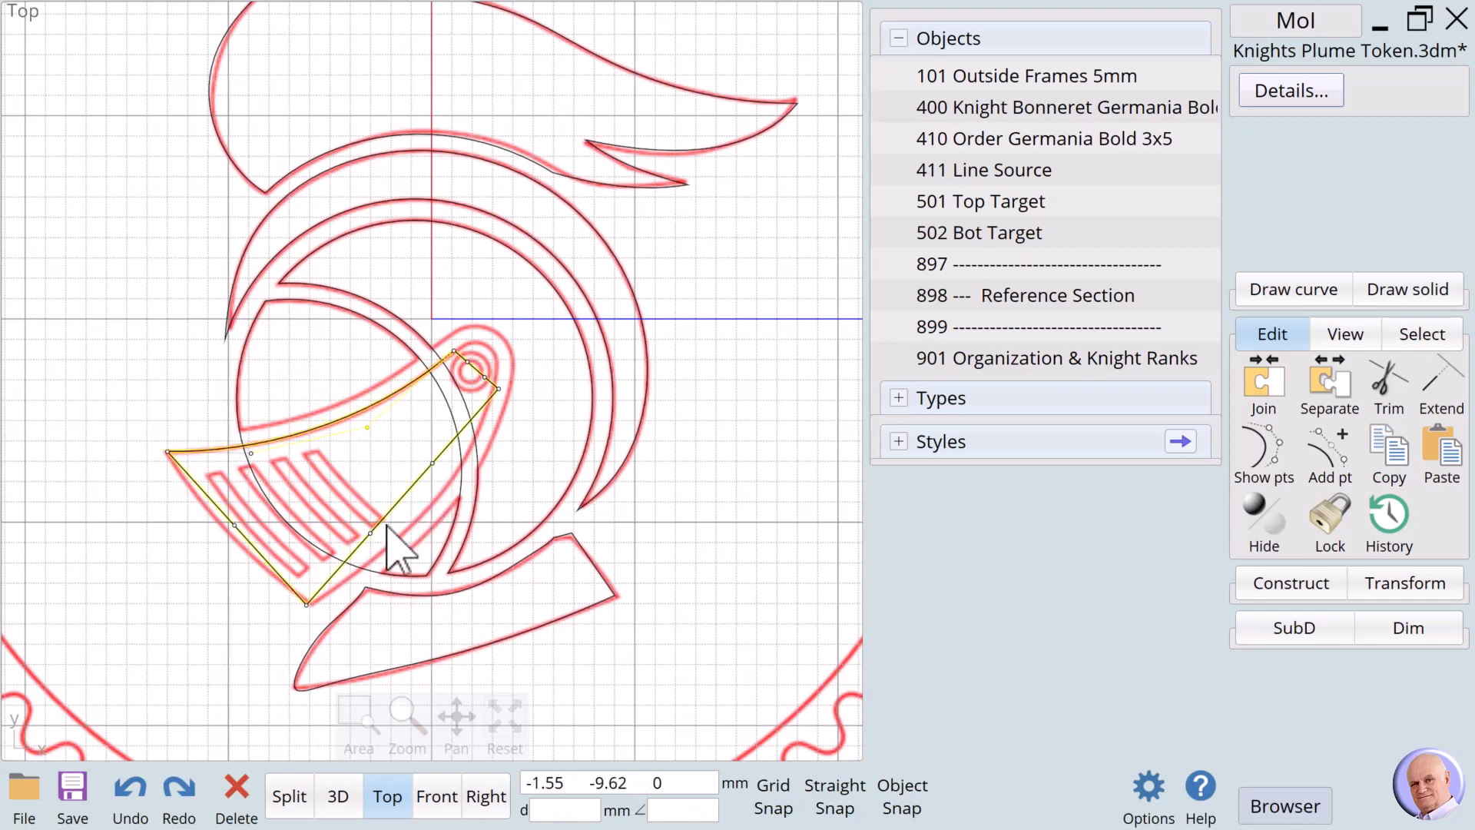
Bow the visor's lower rear edge outward to the reference by moving its two added points, and nudge the adjoining hinge corner up onto the line.
click(370, 533)
click(394, 561)
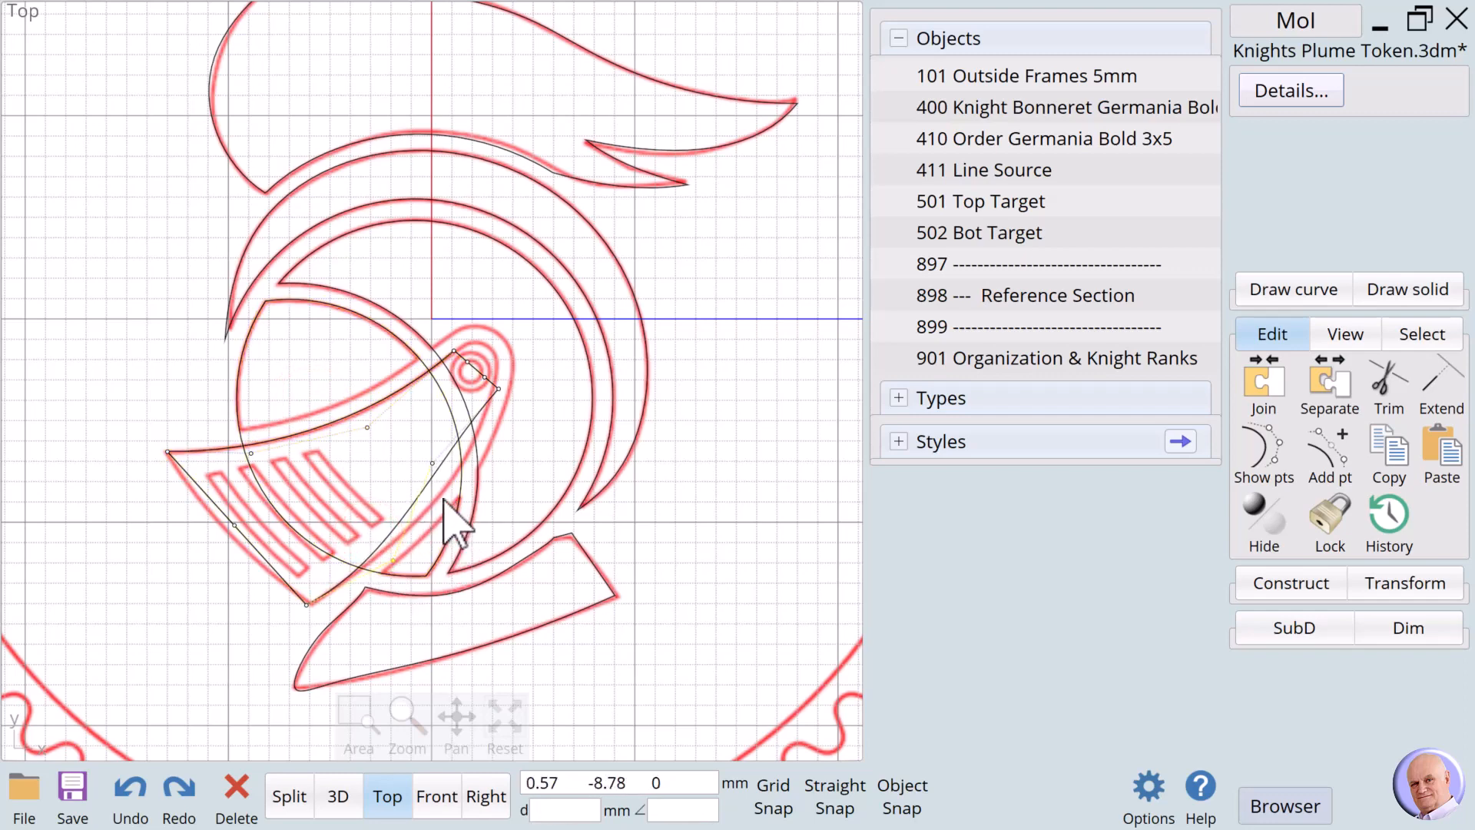
click(432, 462)
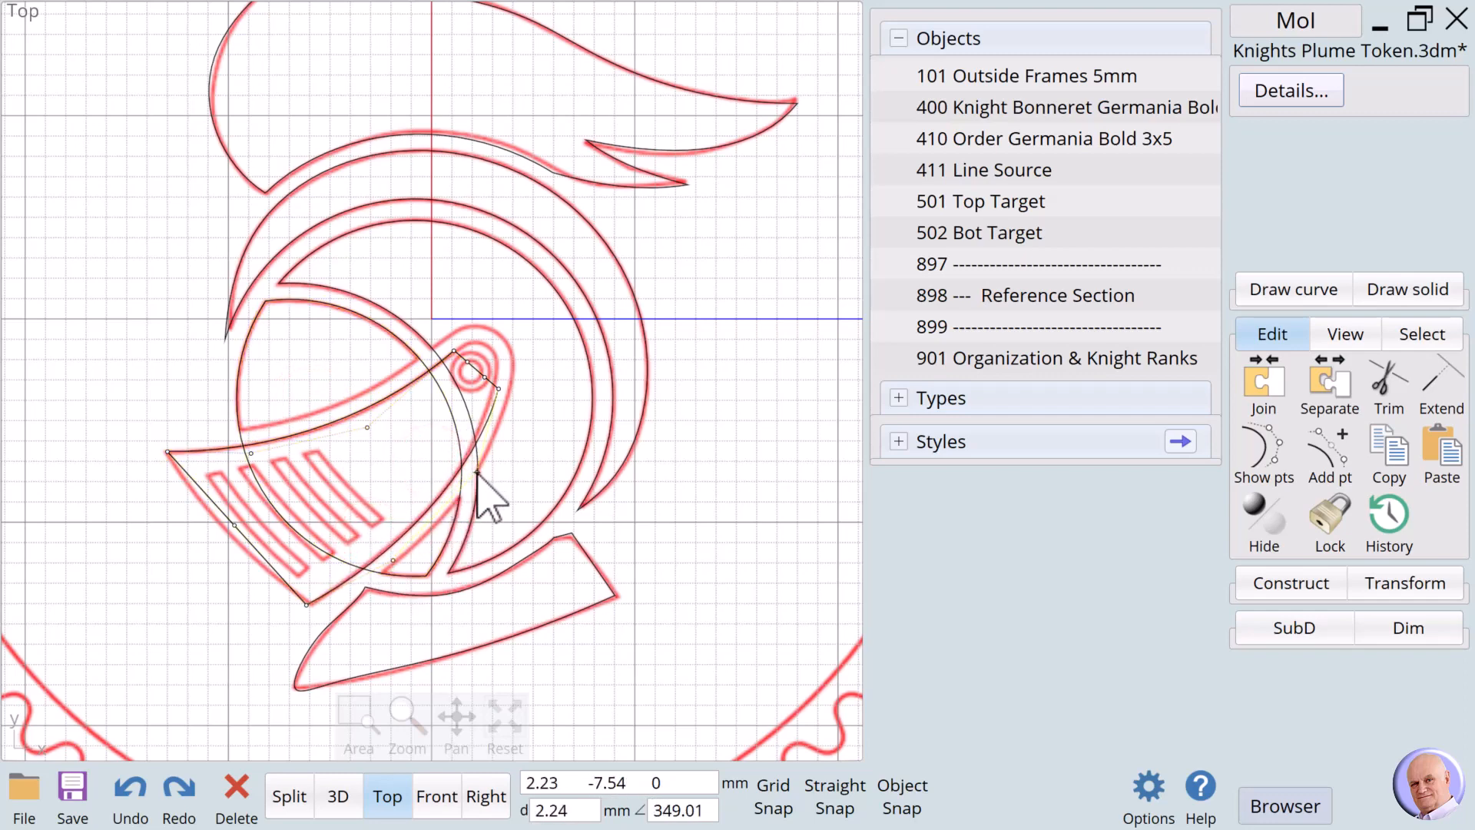
click(476, 471)
click(498, 389)
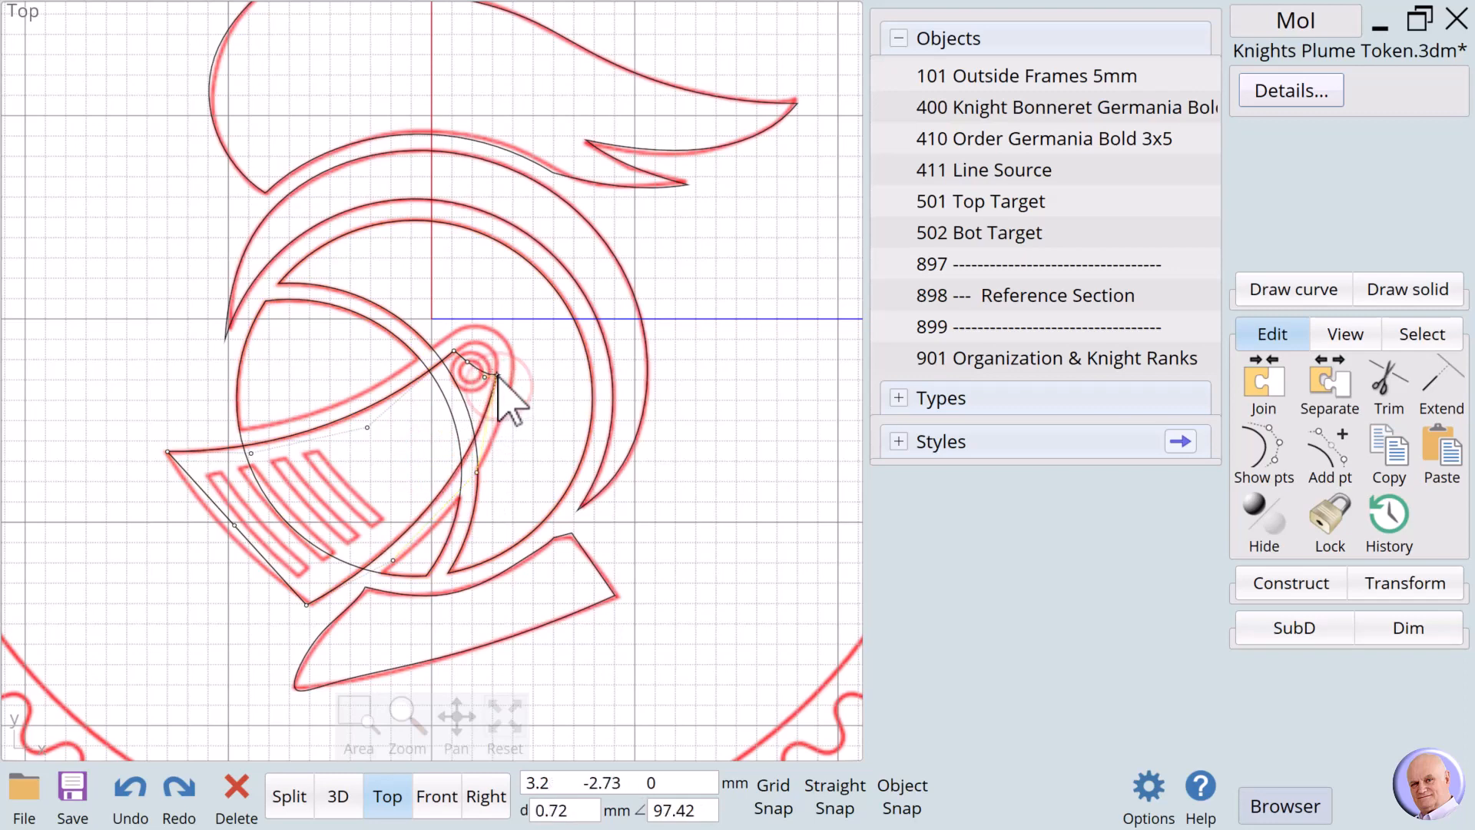
click(497, 375)
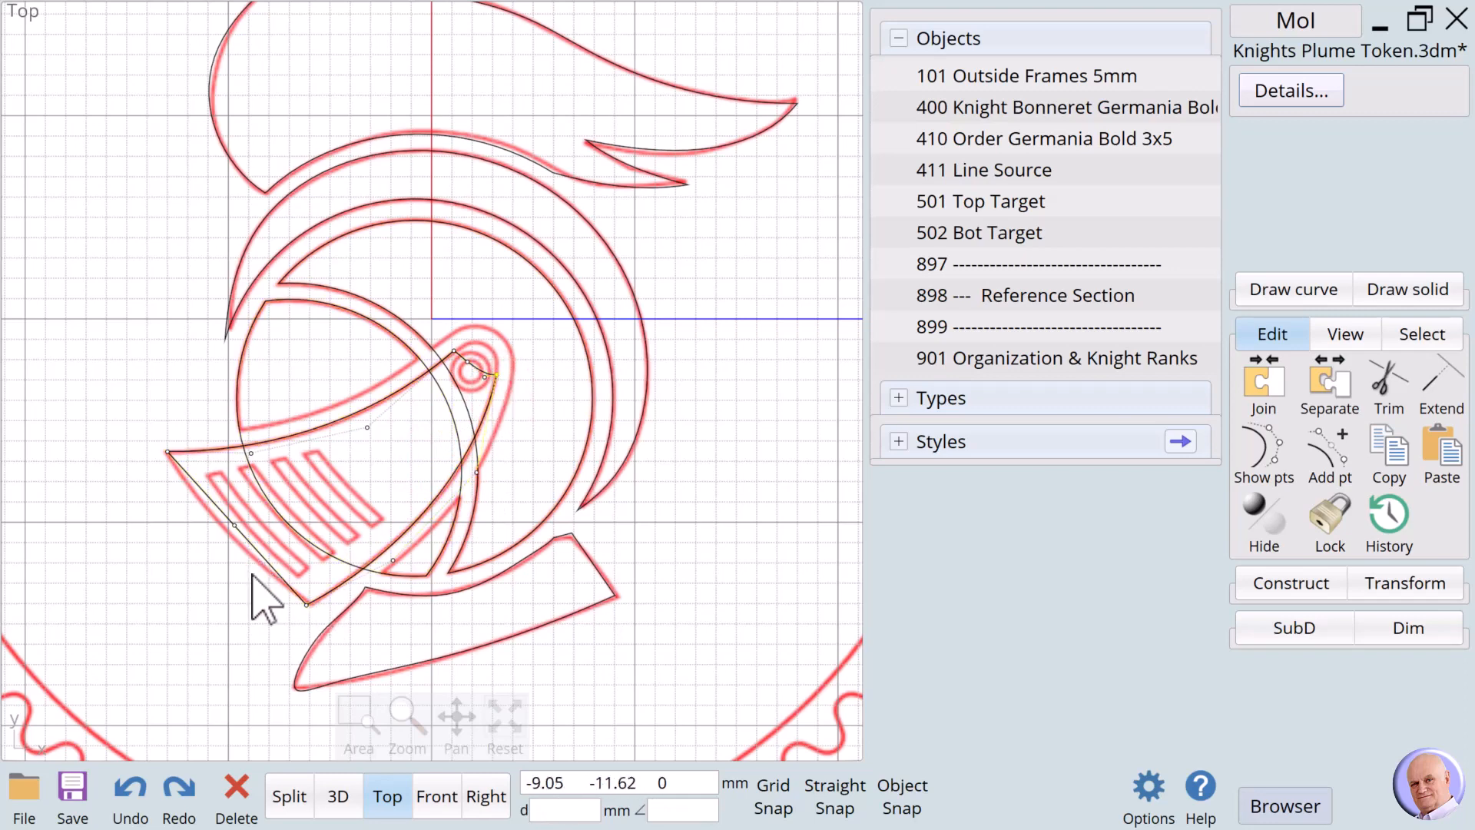
Align the visor's bottom corner with the reference and pull the front edge's point outward so that edge follows the reference curve.
click(305, 606)
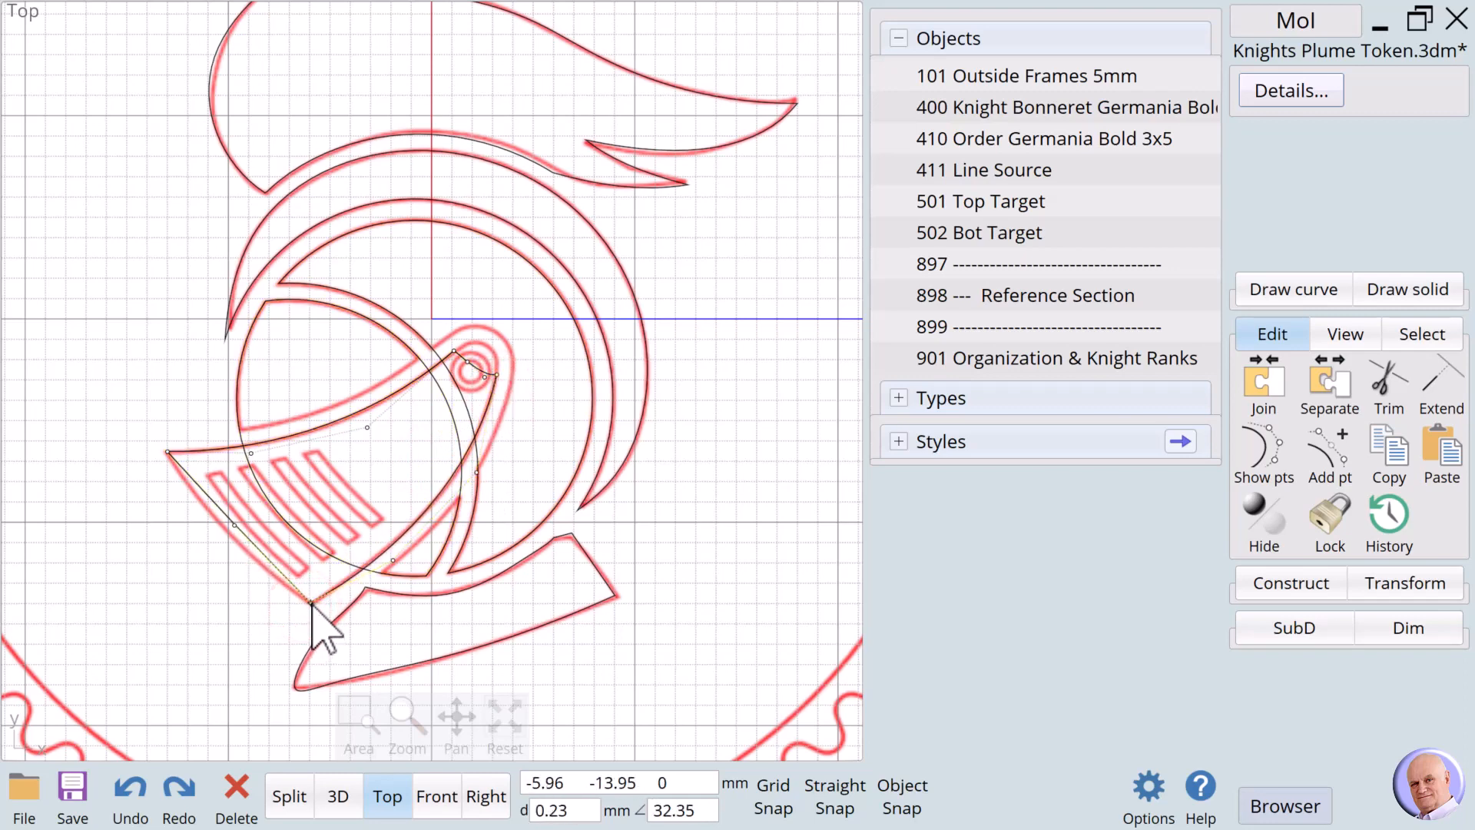
click(311, 601)
click(234, 529)
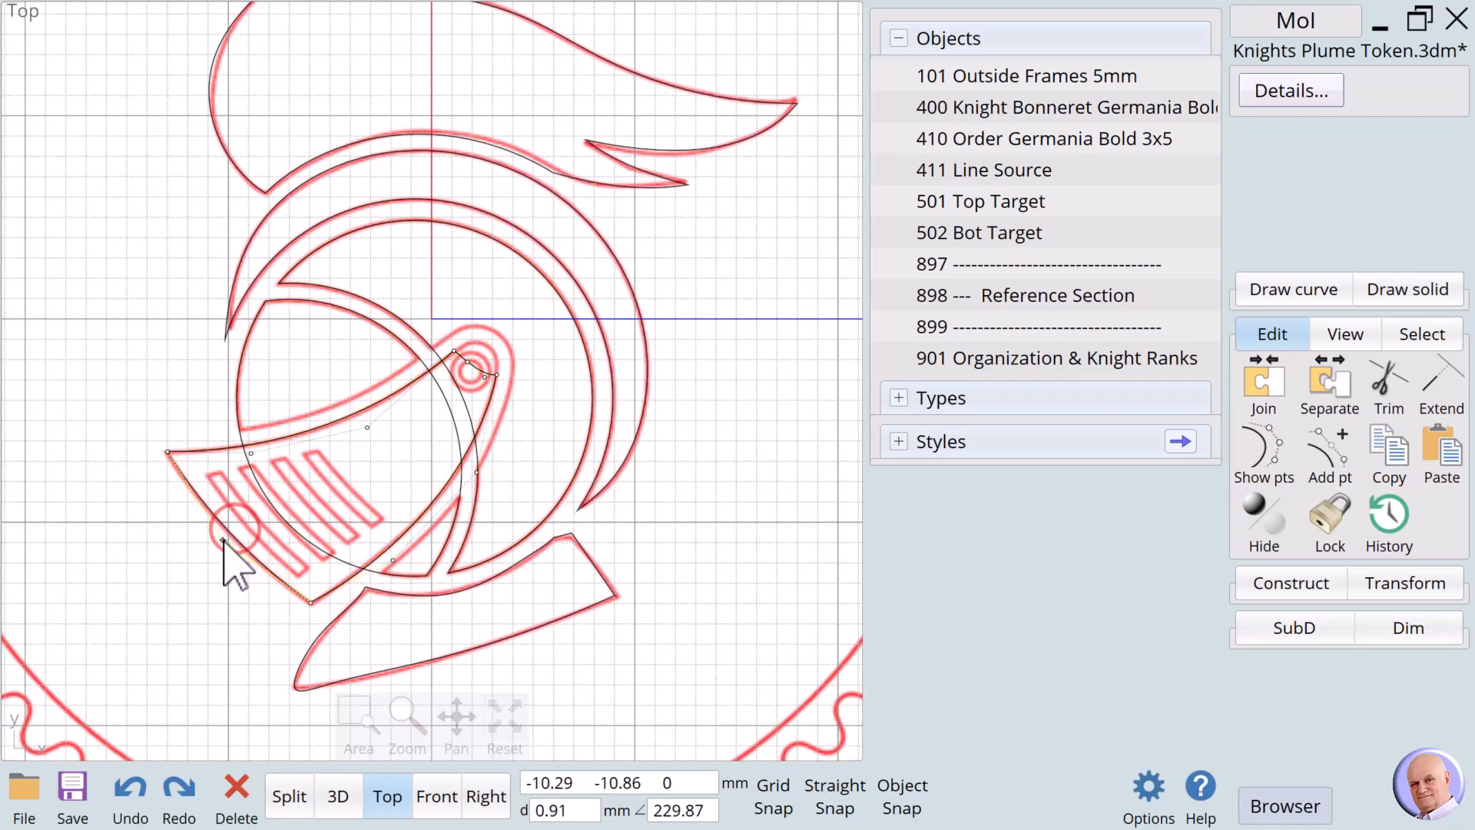
click(223, 541)
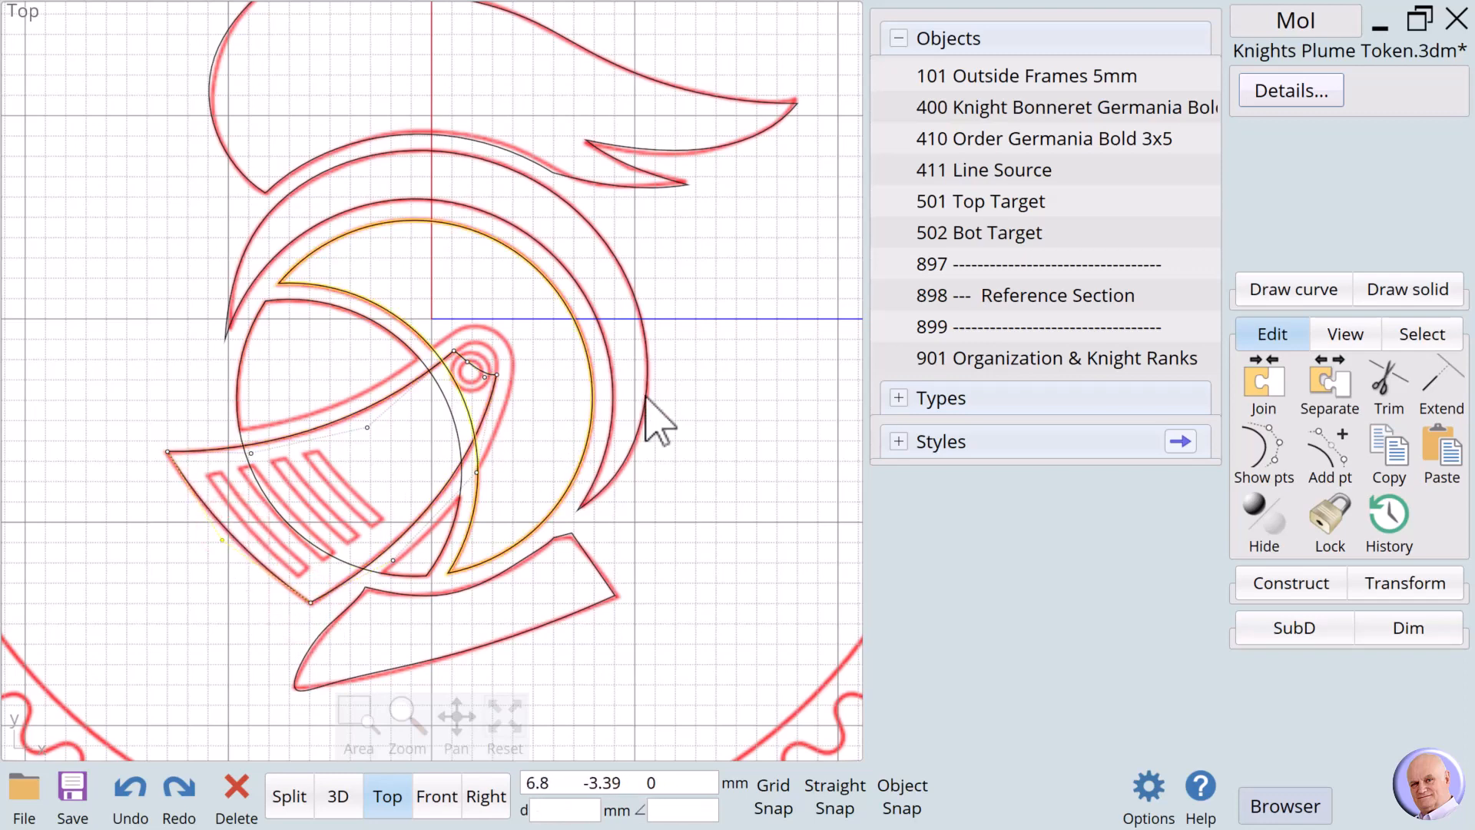
Pull the added points on the visor's short hinge edge outward to round it along the reference, and hide the visor's control points.
click(696, 346)
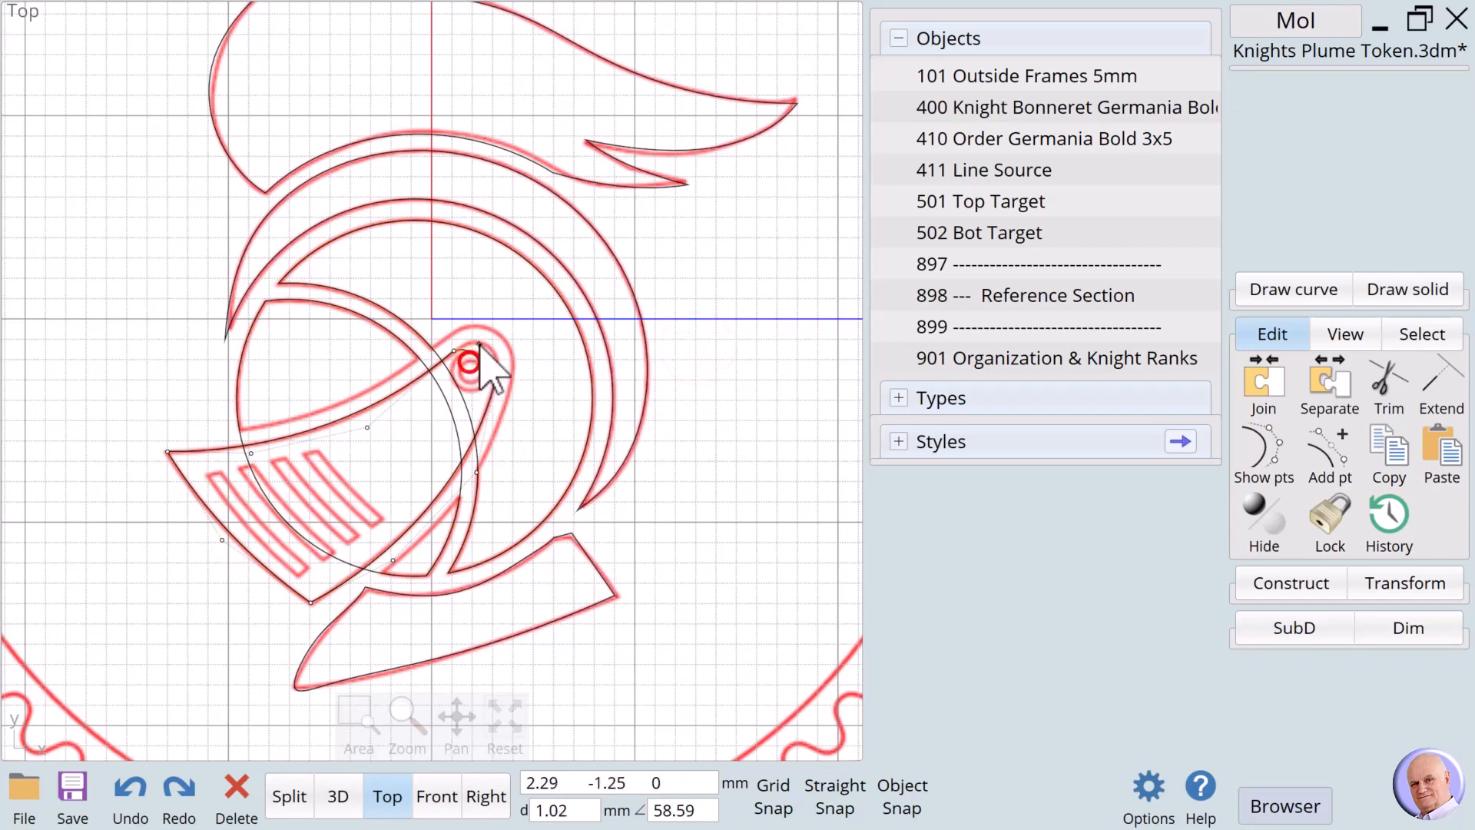
click(495, 324)
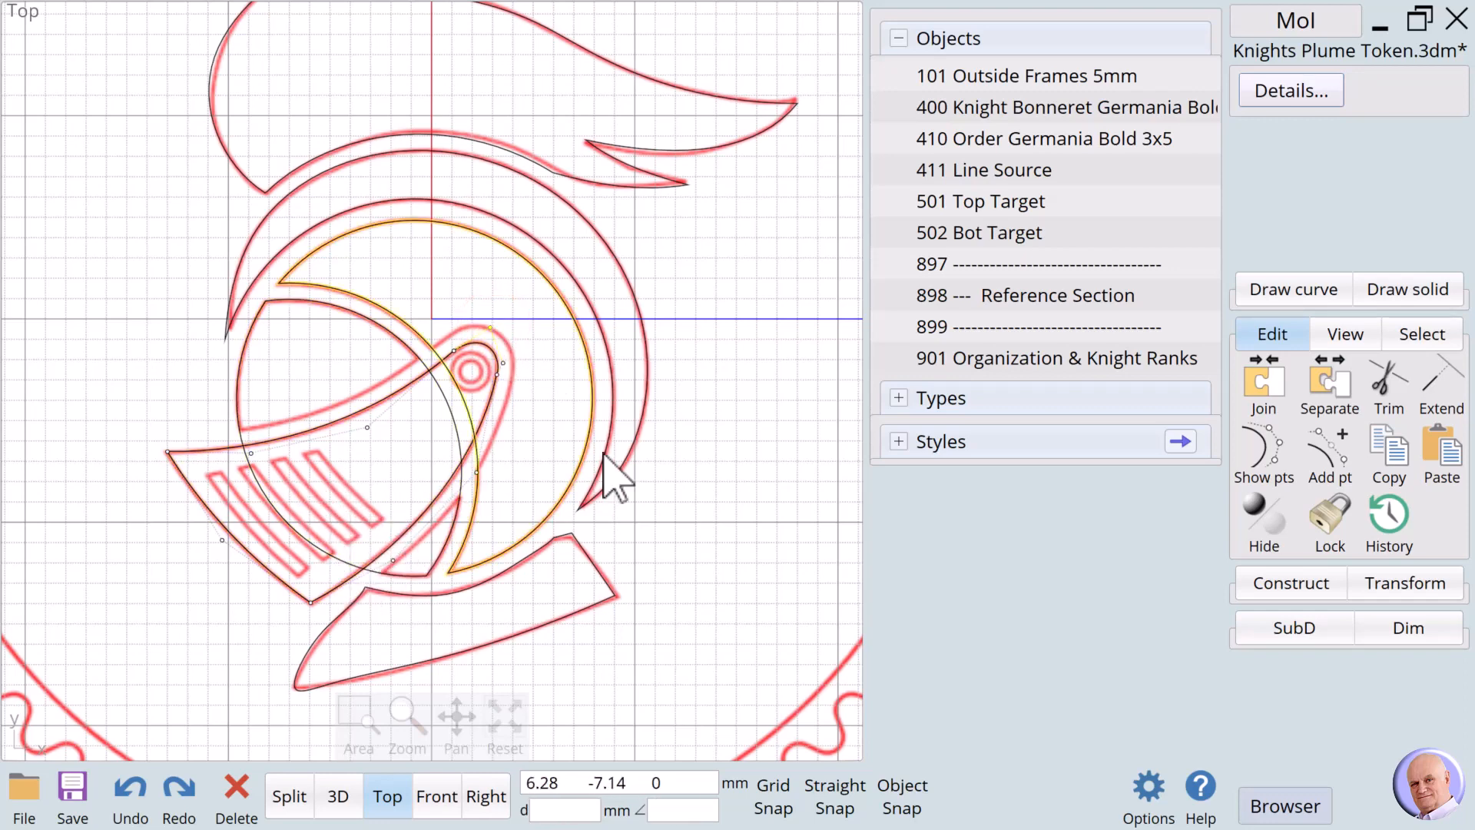
click(771, 553)
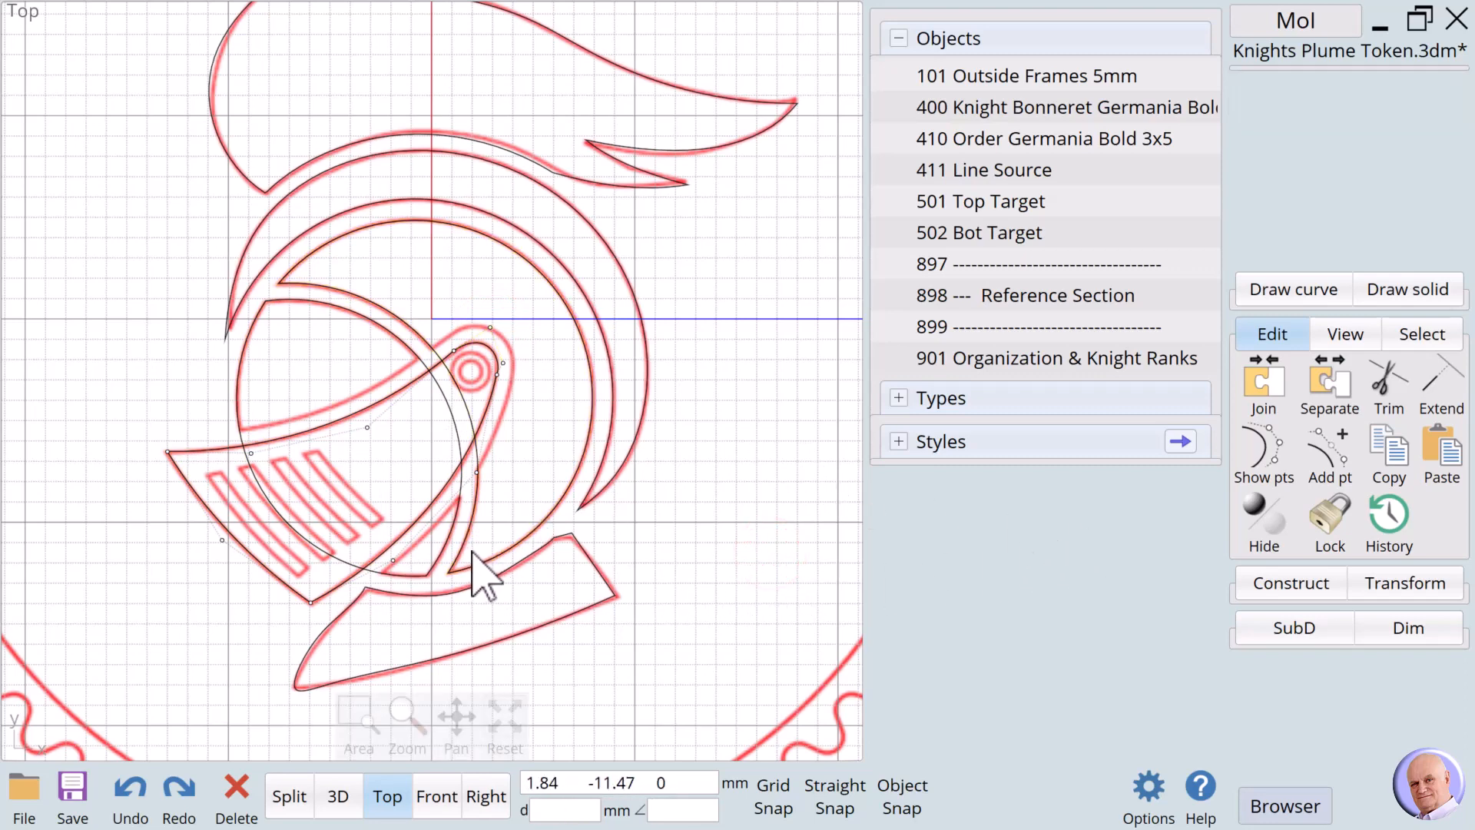
click(726, 576)
click(1267, 454)
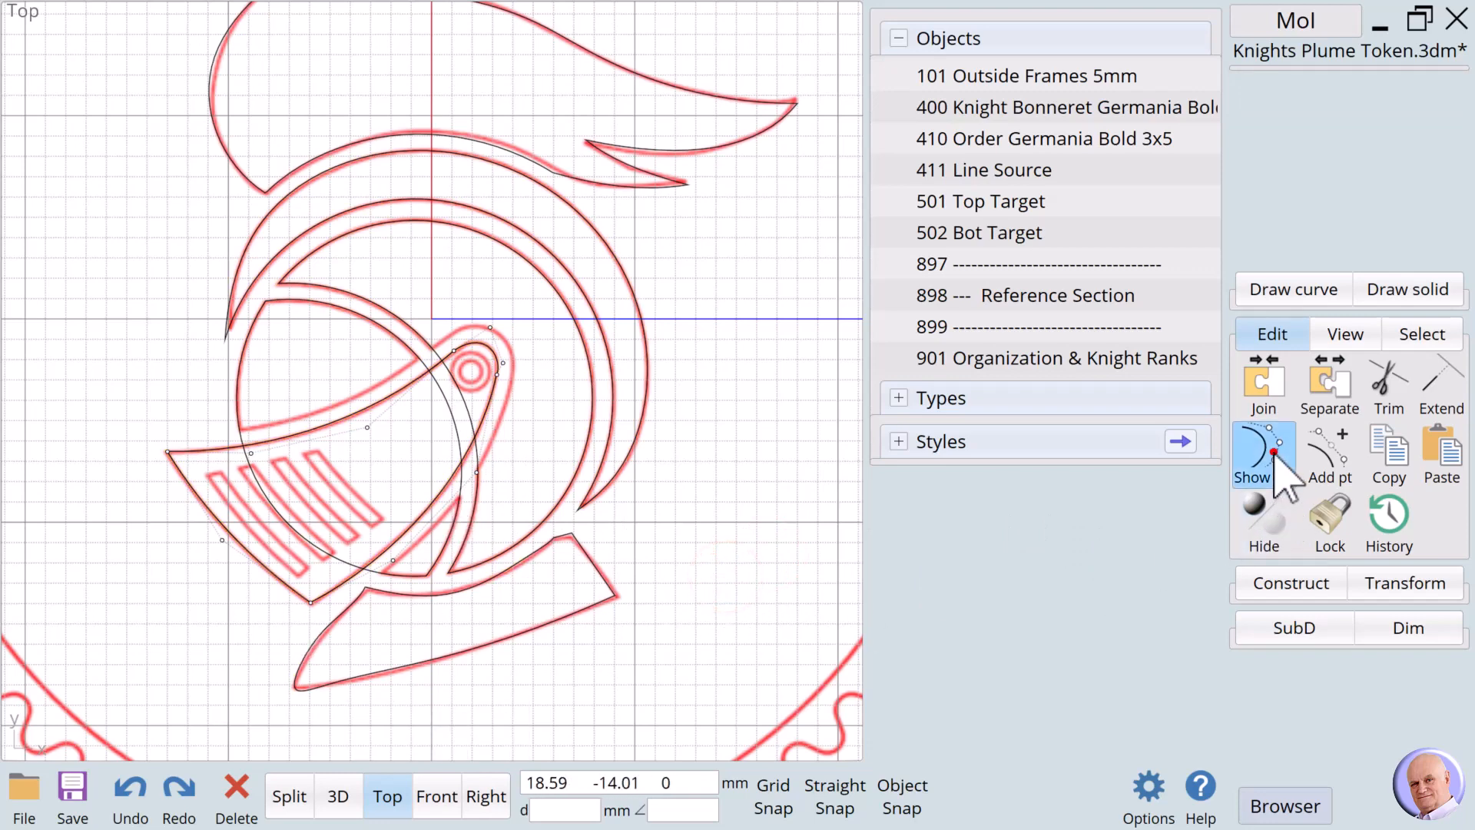
Offset the visor outline outward by 0.8 mm with sharp corners and trimming on.
click(248, 557)
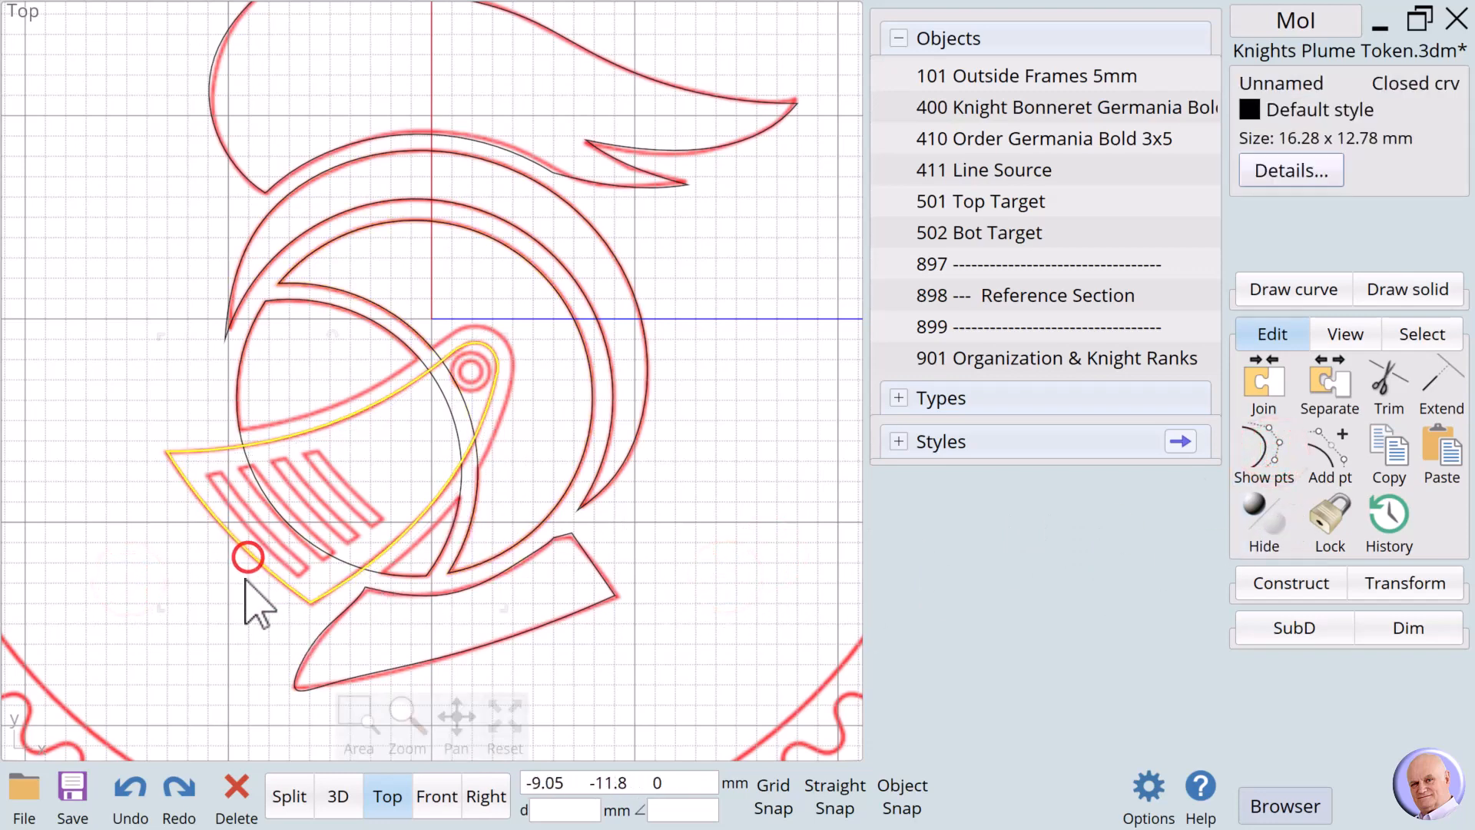
click(1261, 584)
click(1379, 432)
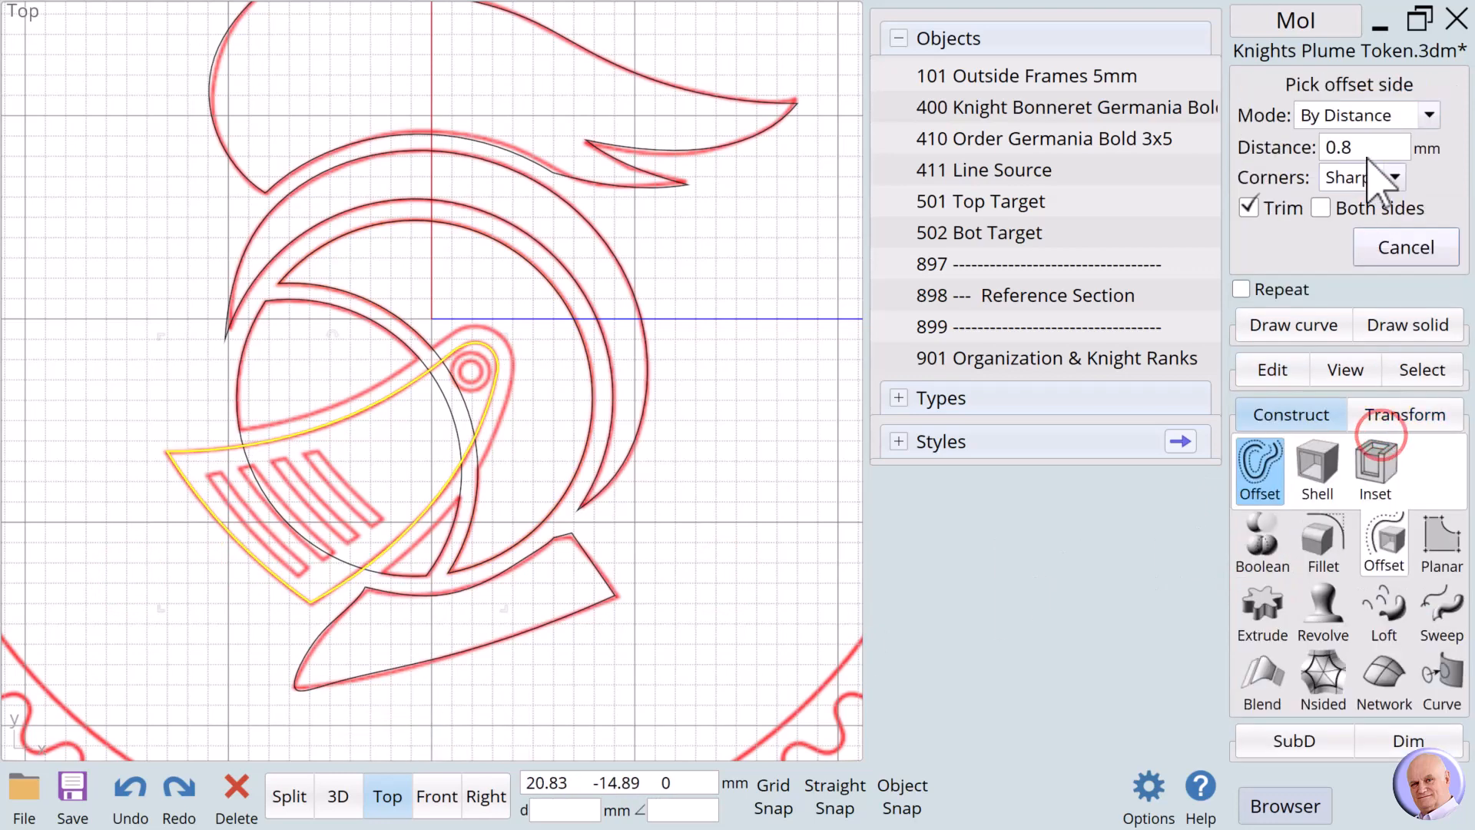
click(354, 599)
click(754, 567)
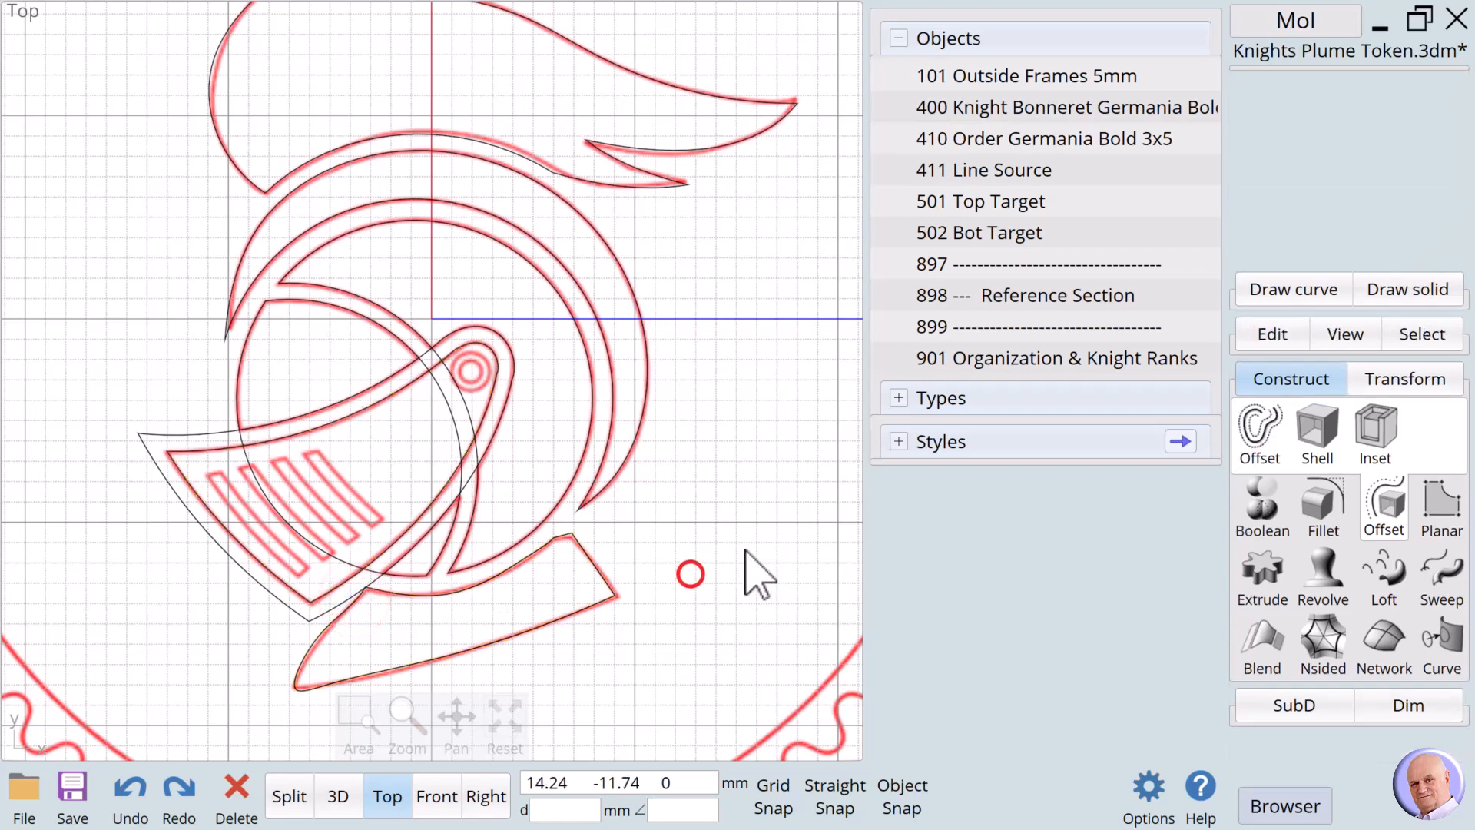
Boolean-subtract the offset visor outline from the face opening curve and the inner helmet crescent without keeping the cutting curve.
click(407, 586)
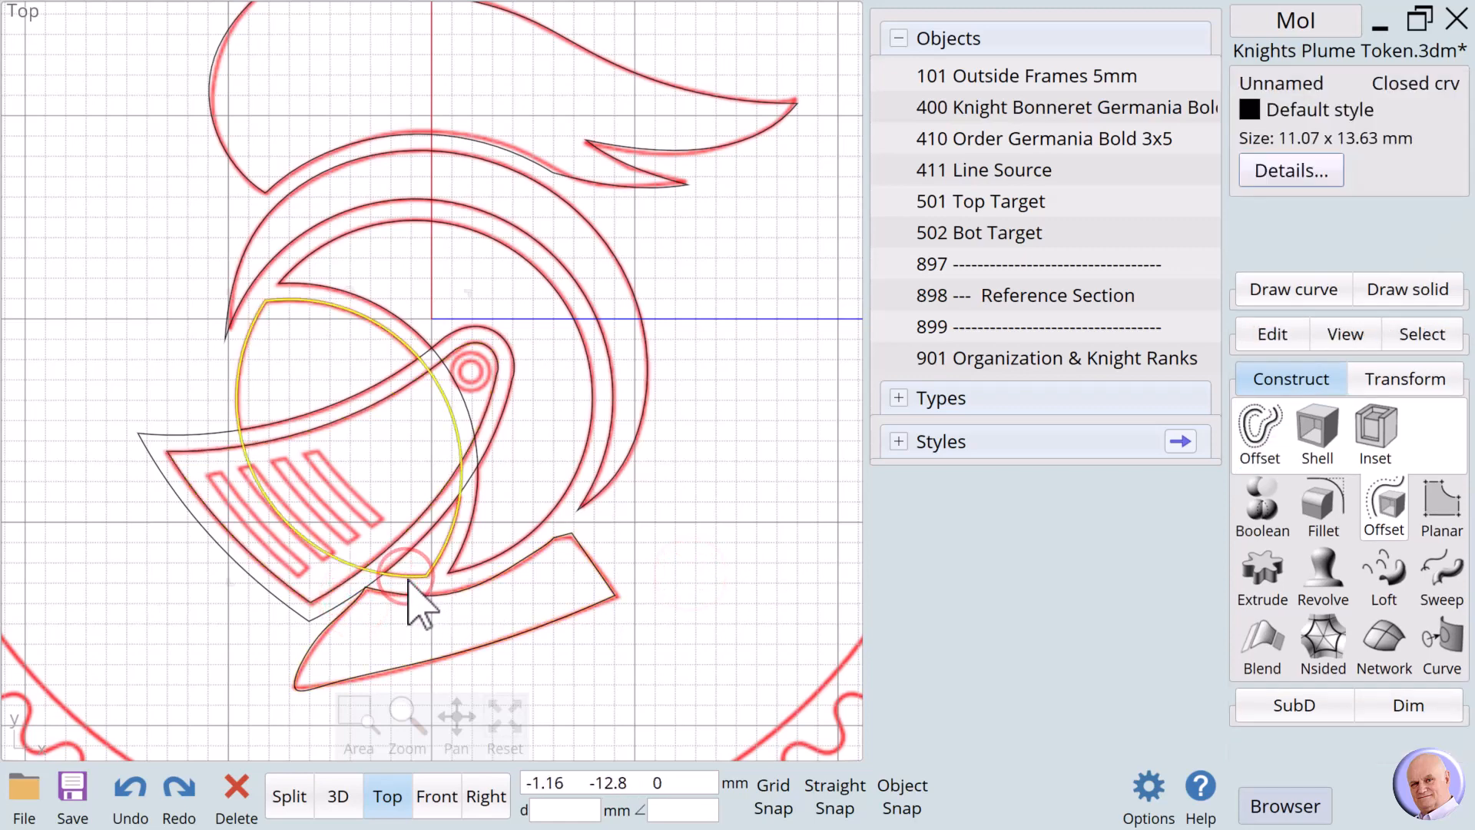
click(542, 540)
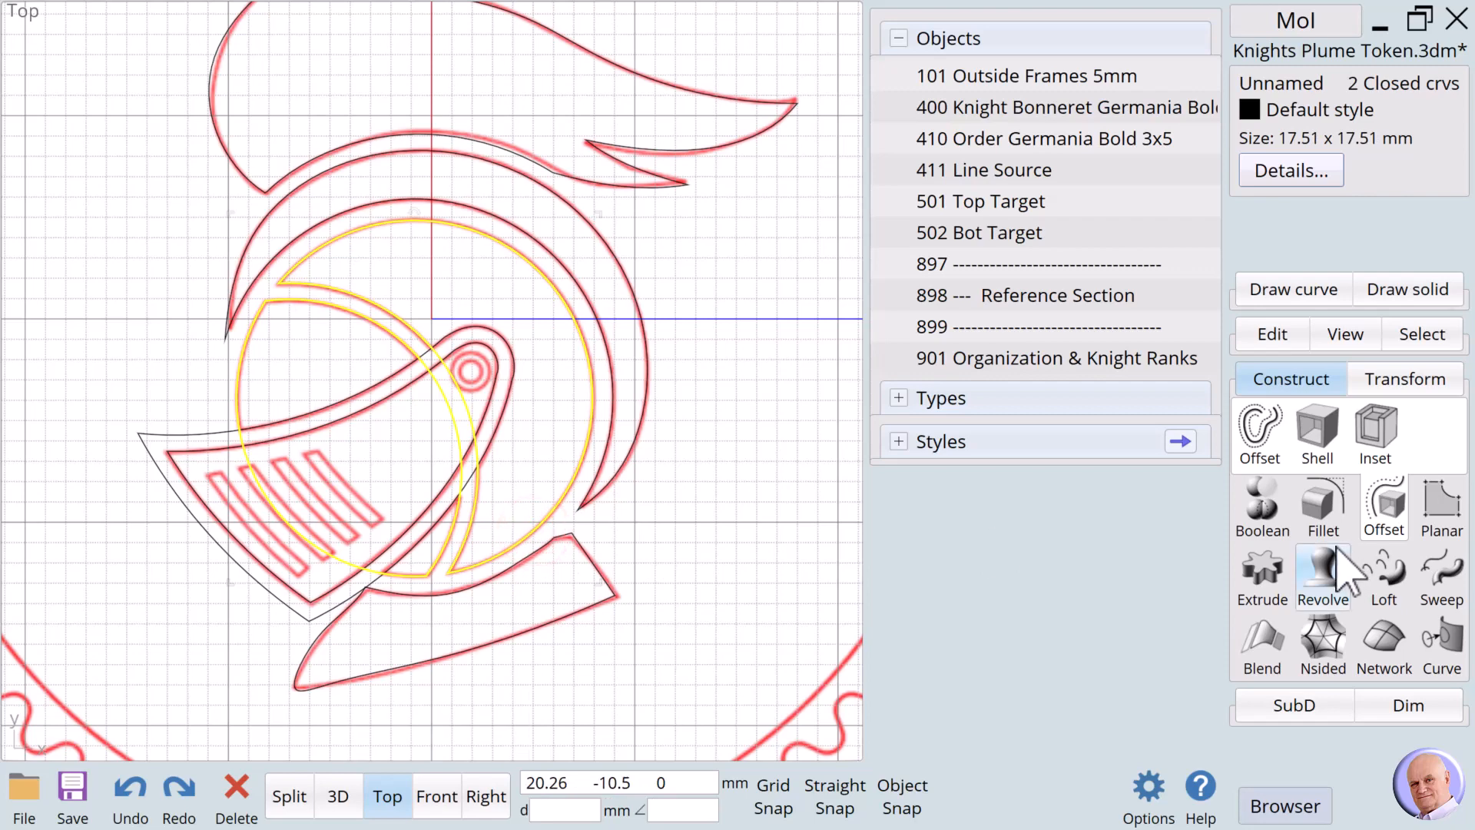
click(1269, 375)
click(1270, 375)
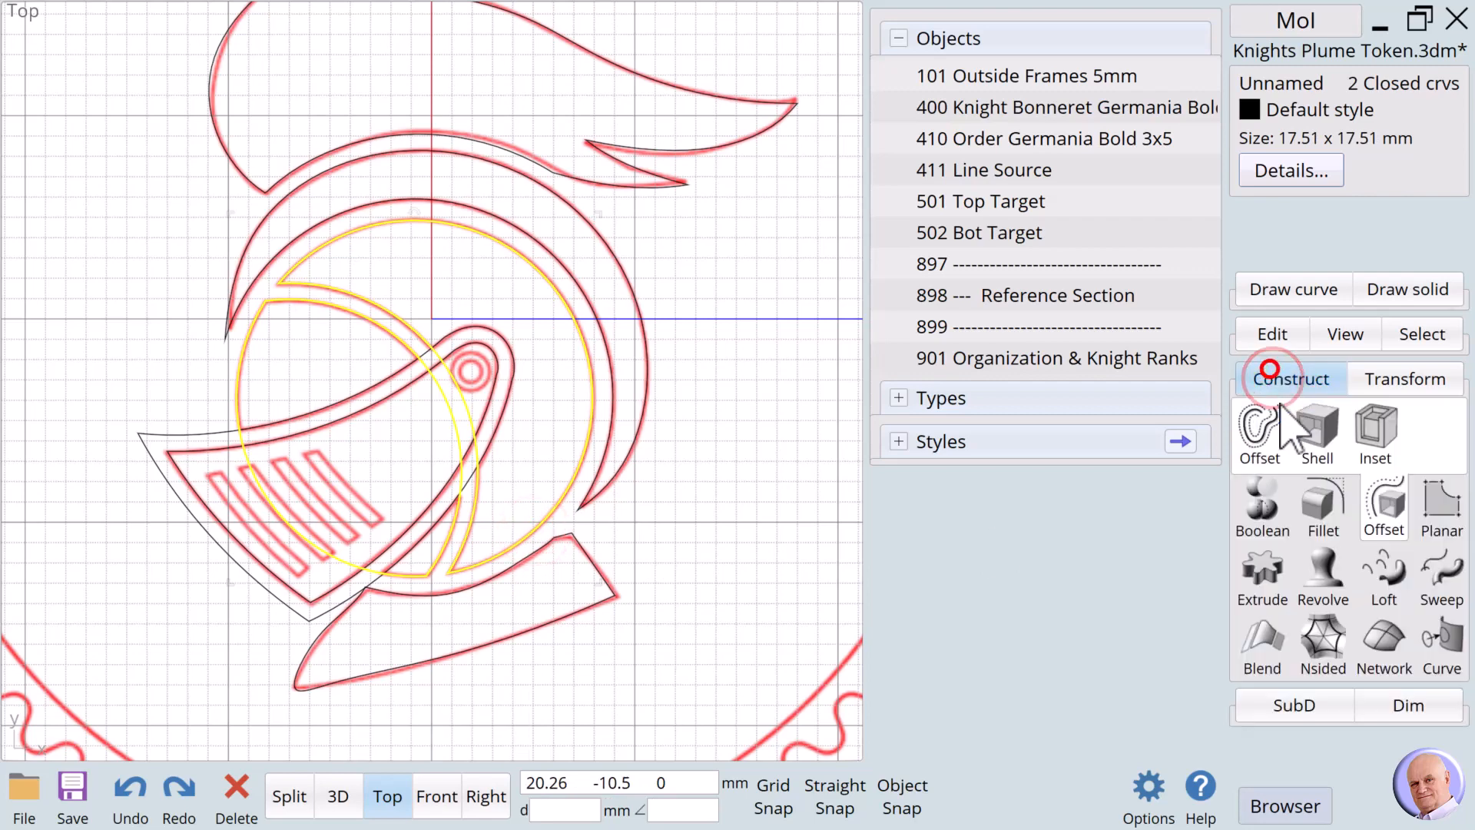
click(1250, 504)
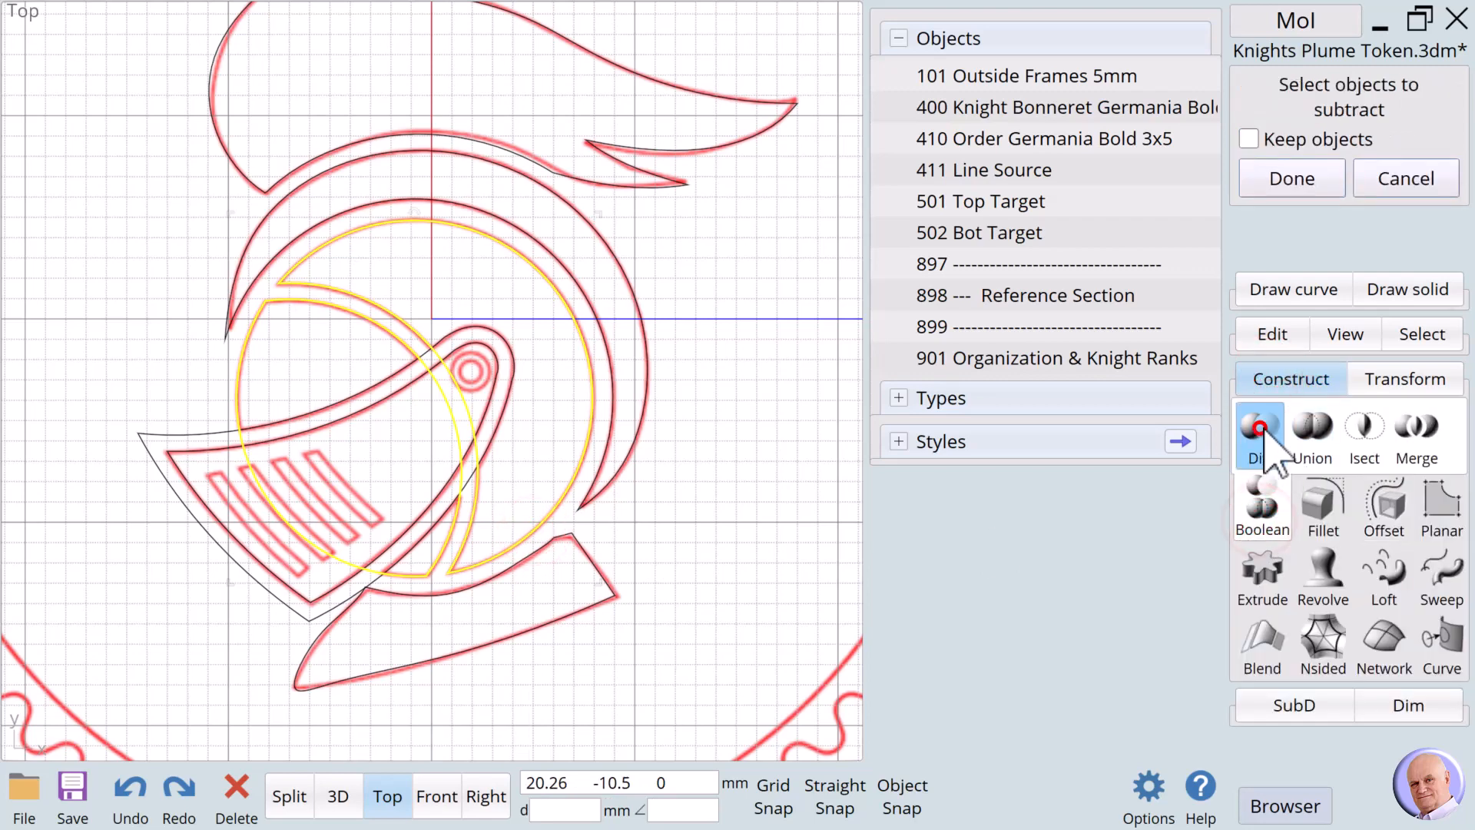
click(1262, 429)
click(295, 611)
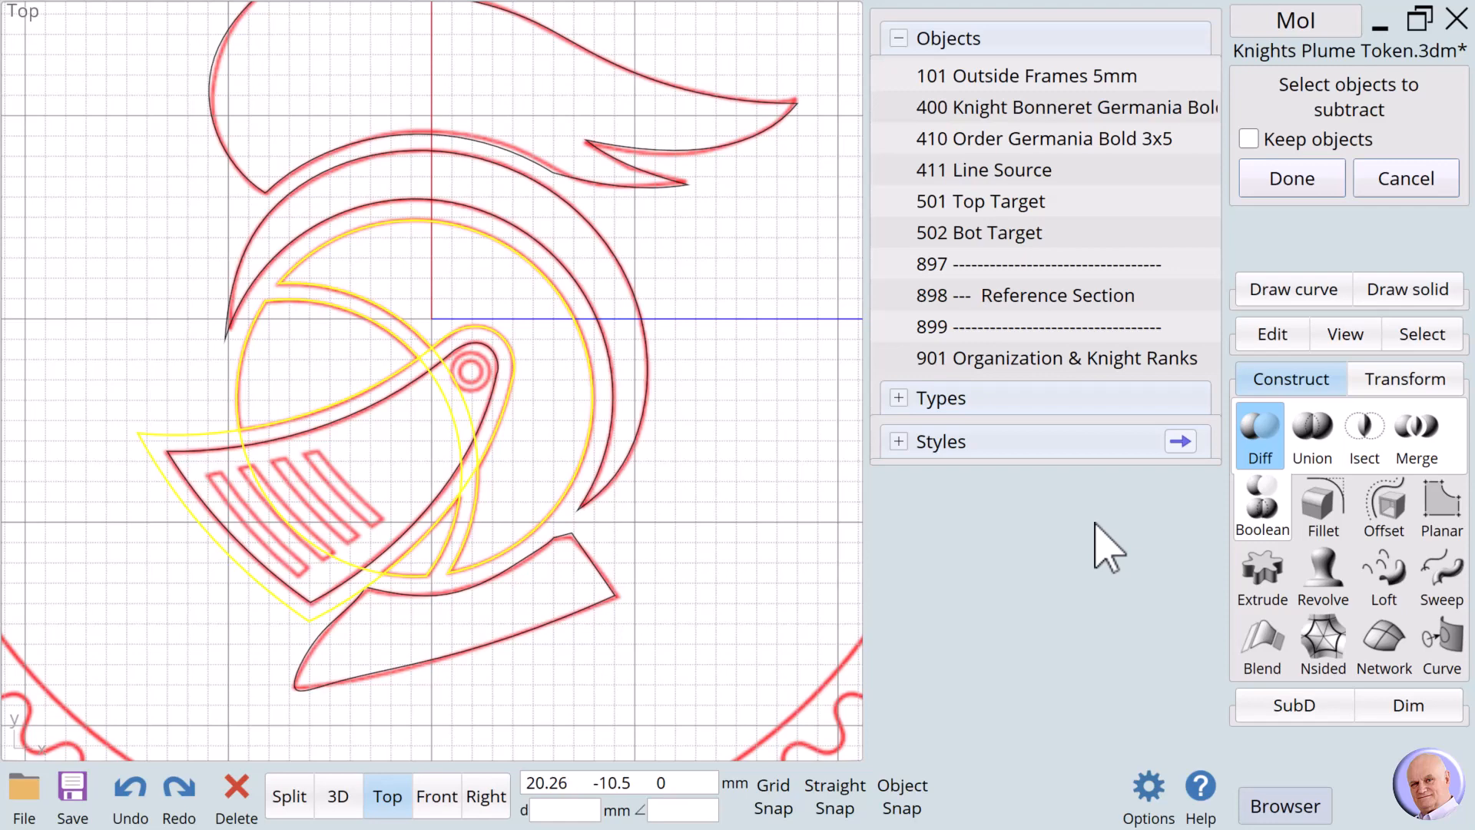
click(1285, 184)
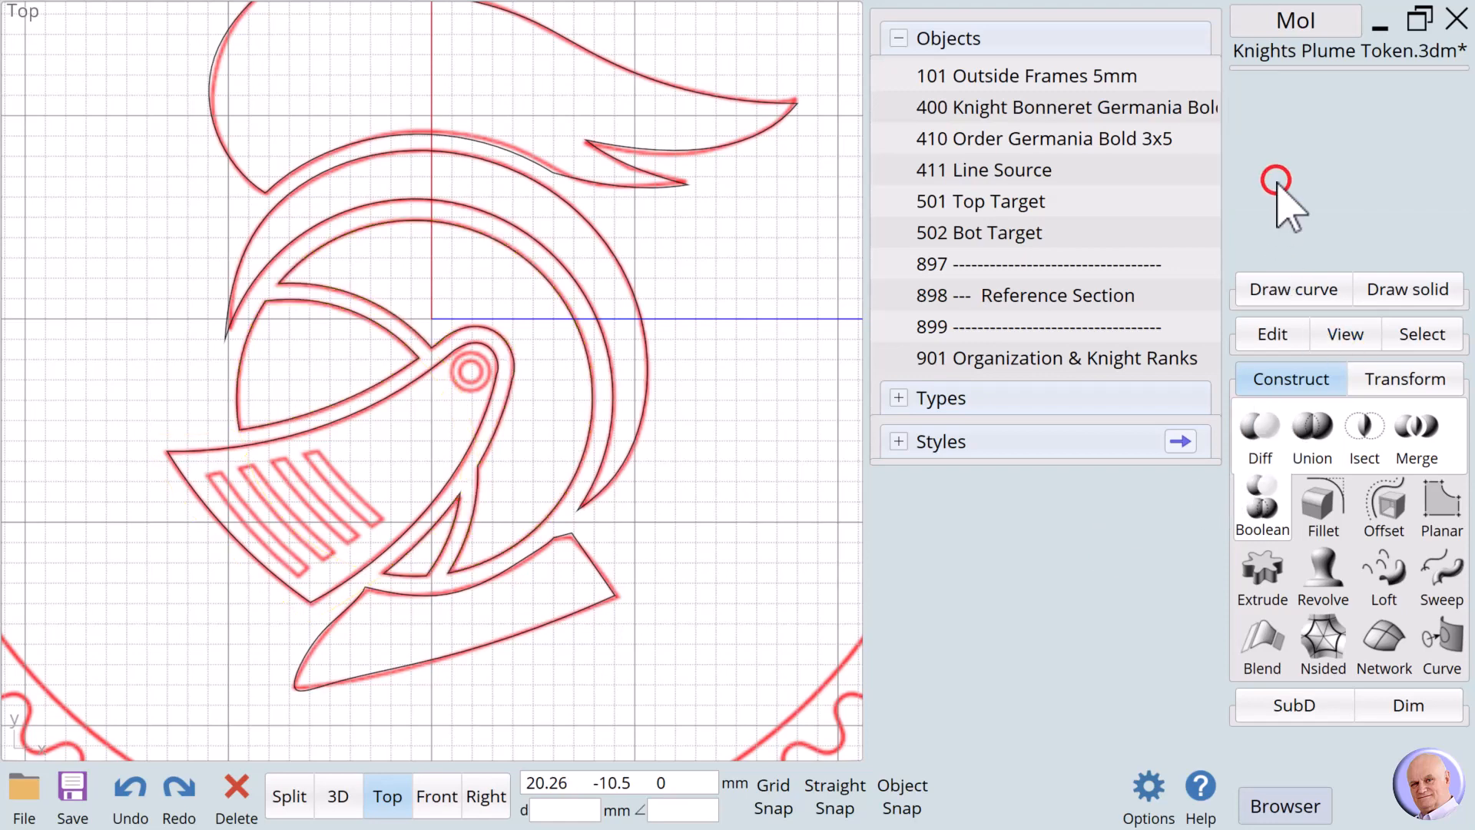
Check the visor, both face opening pieces, the inner helmet crescent and the neck guard by selecting them, and clear the selection.
click(320, 594)
click(418, 573)
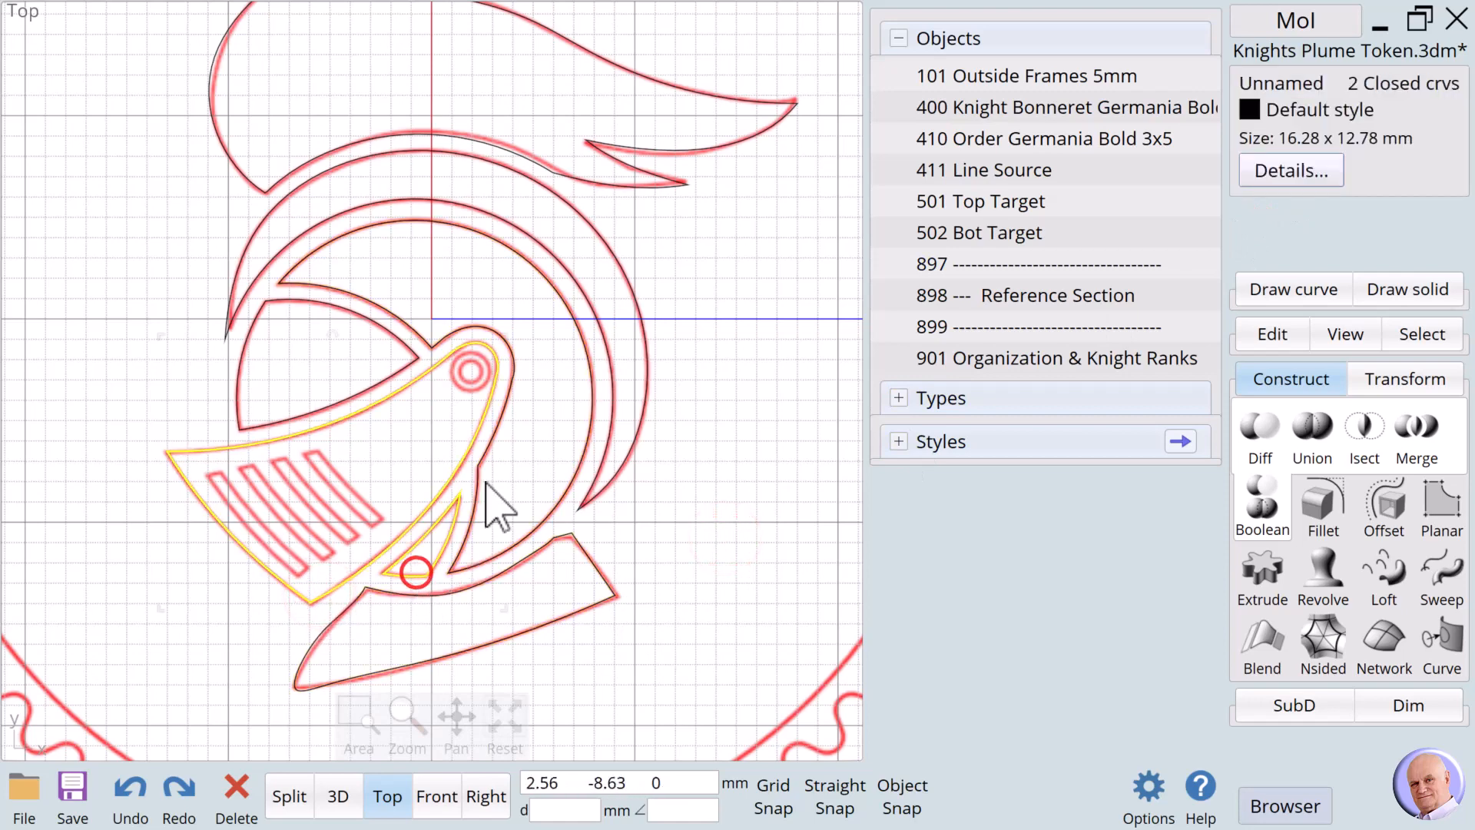
click(425, 355)
click(424, 336)
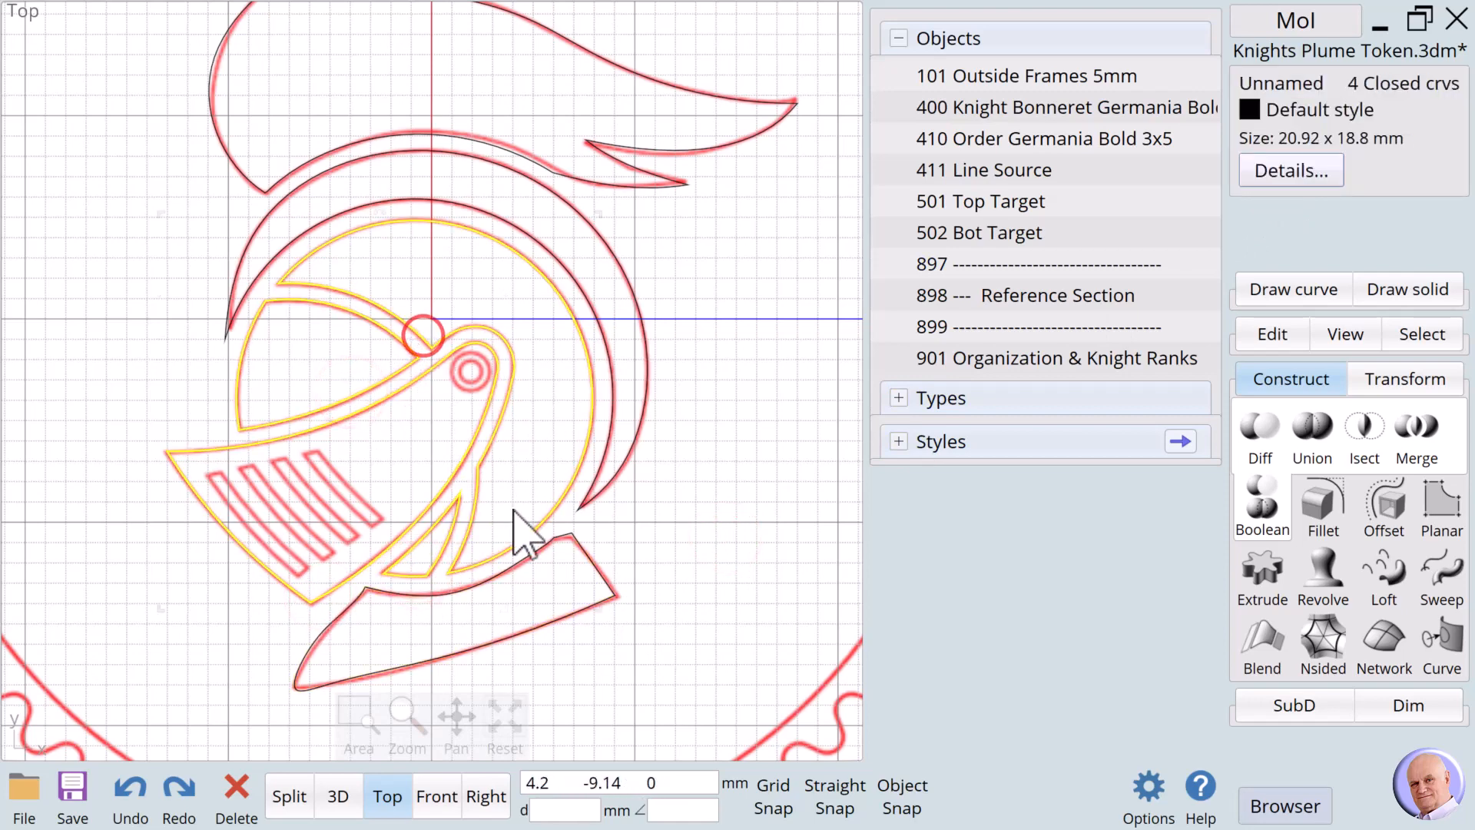
click(507, 547)
click(687, 532)
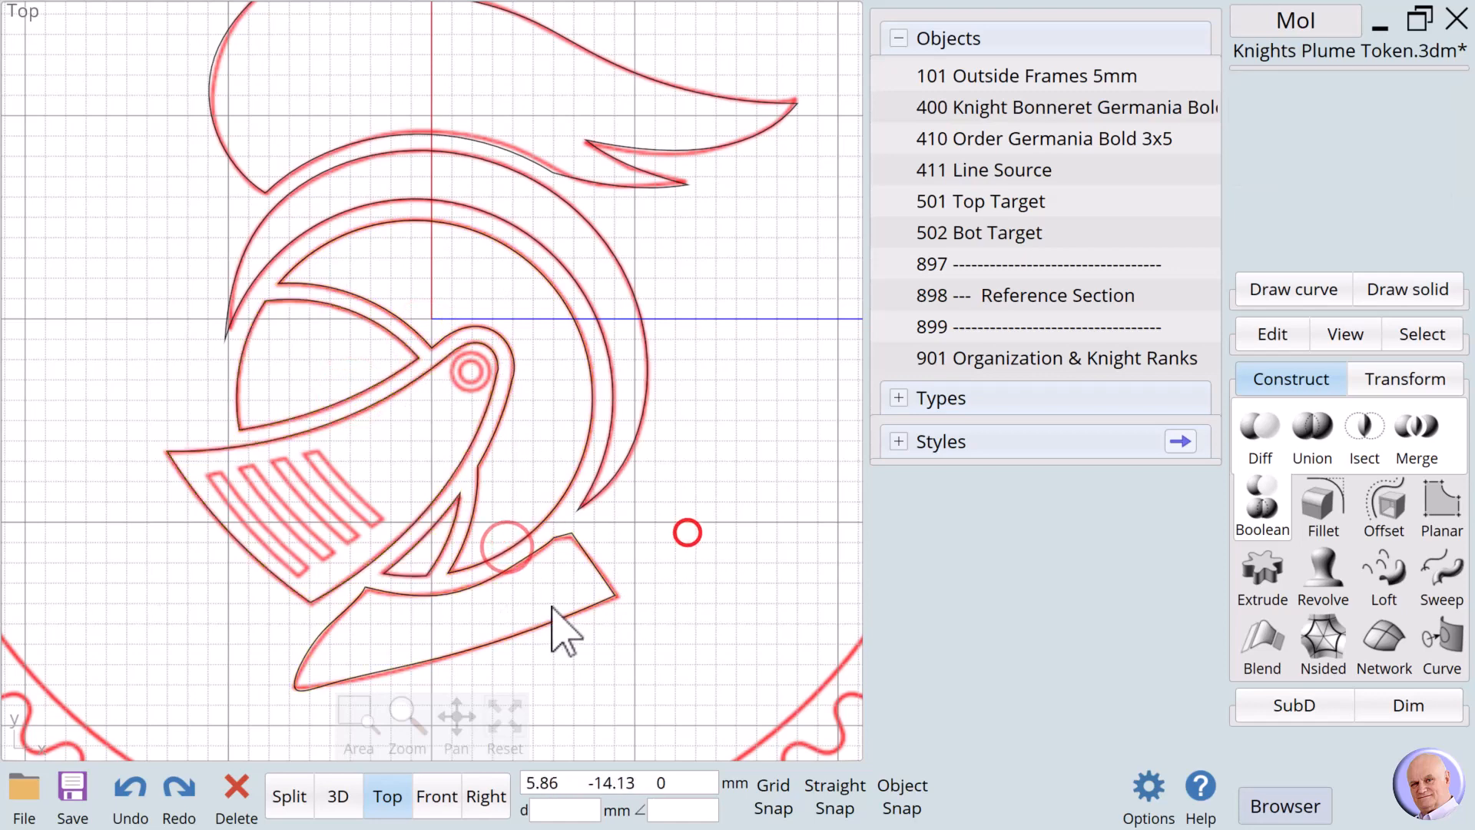
click(461, 642)
click(659, 570)
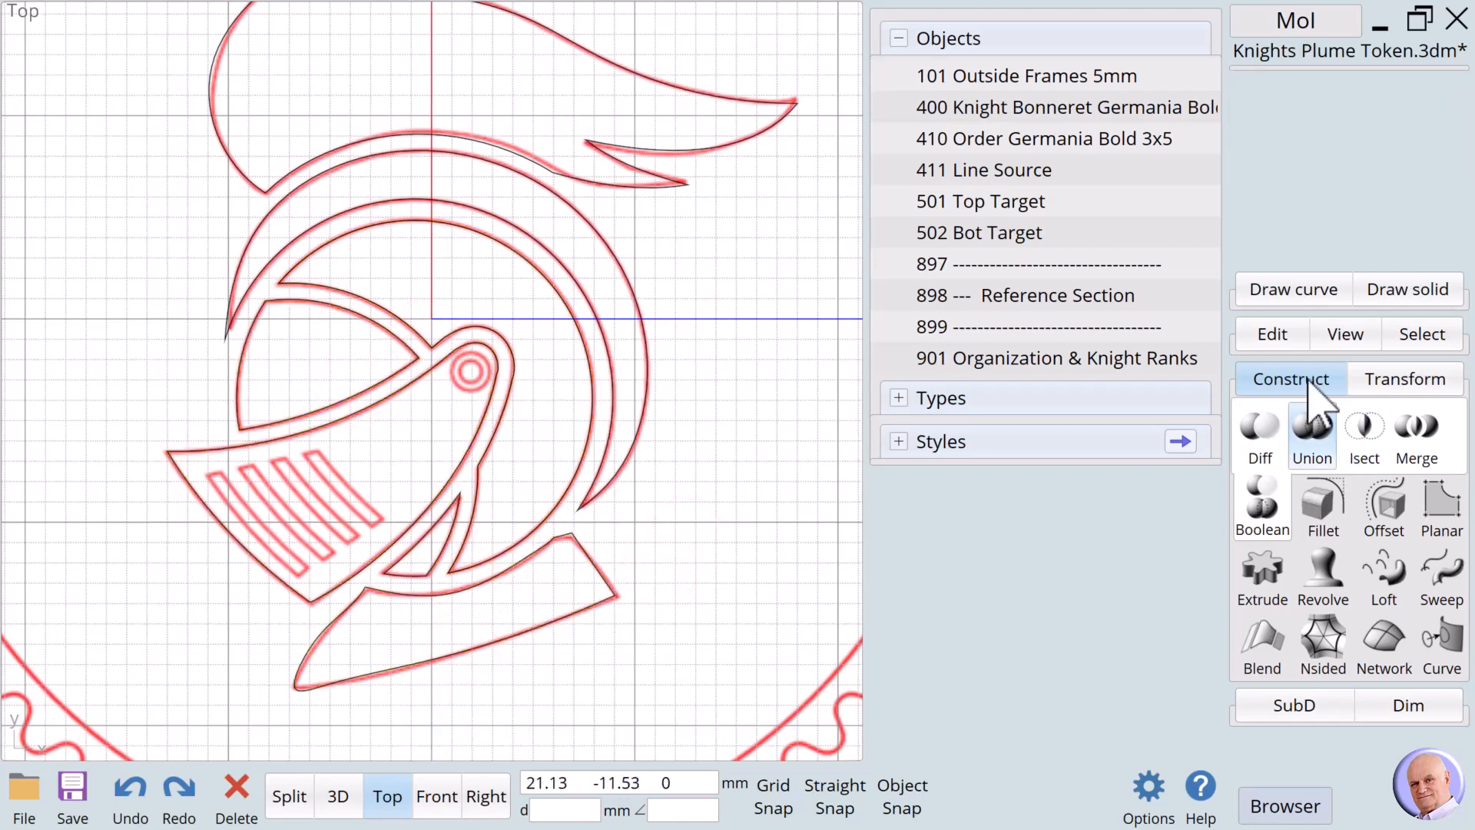
Draw a slanted three-point rectangle about 6.85 mm by 0.7 mm over the visor's front vent slot, with square corners.
click(1281, 290)
click(1387, 315)
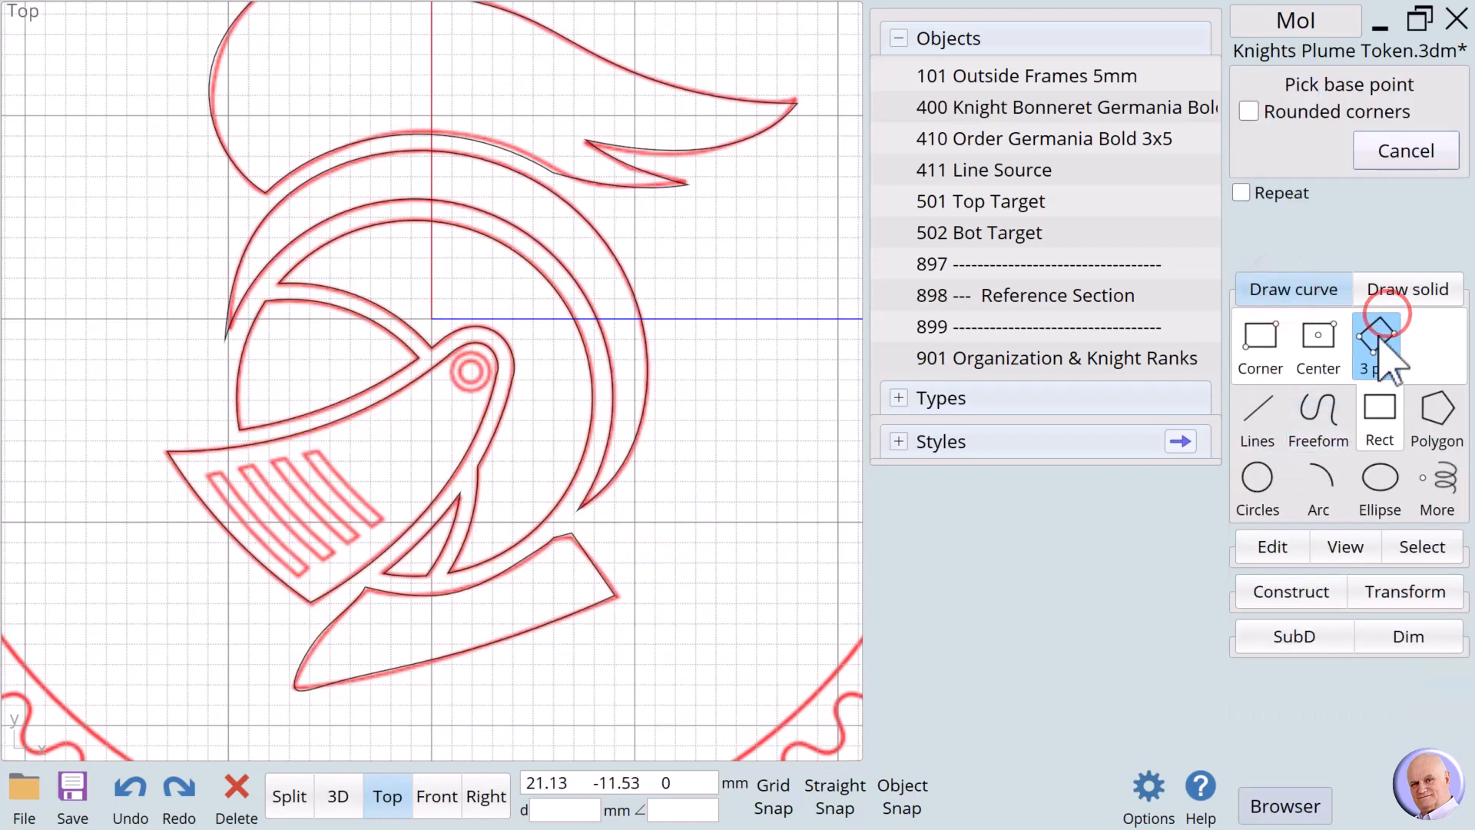
click(1378, 331)
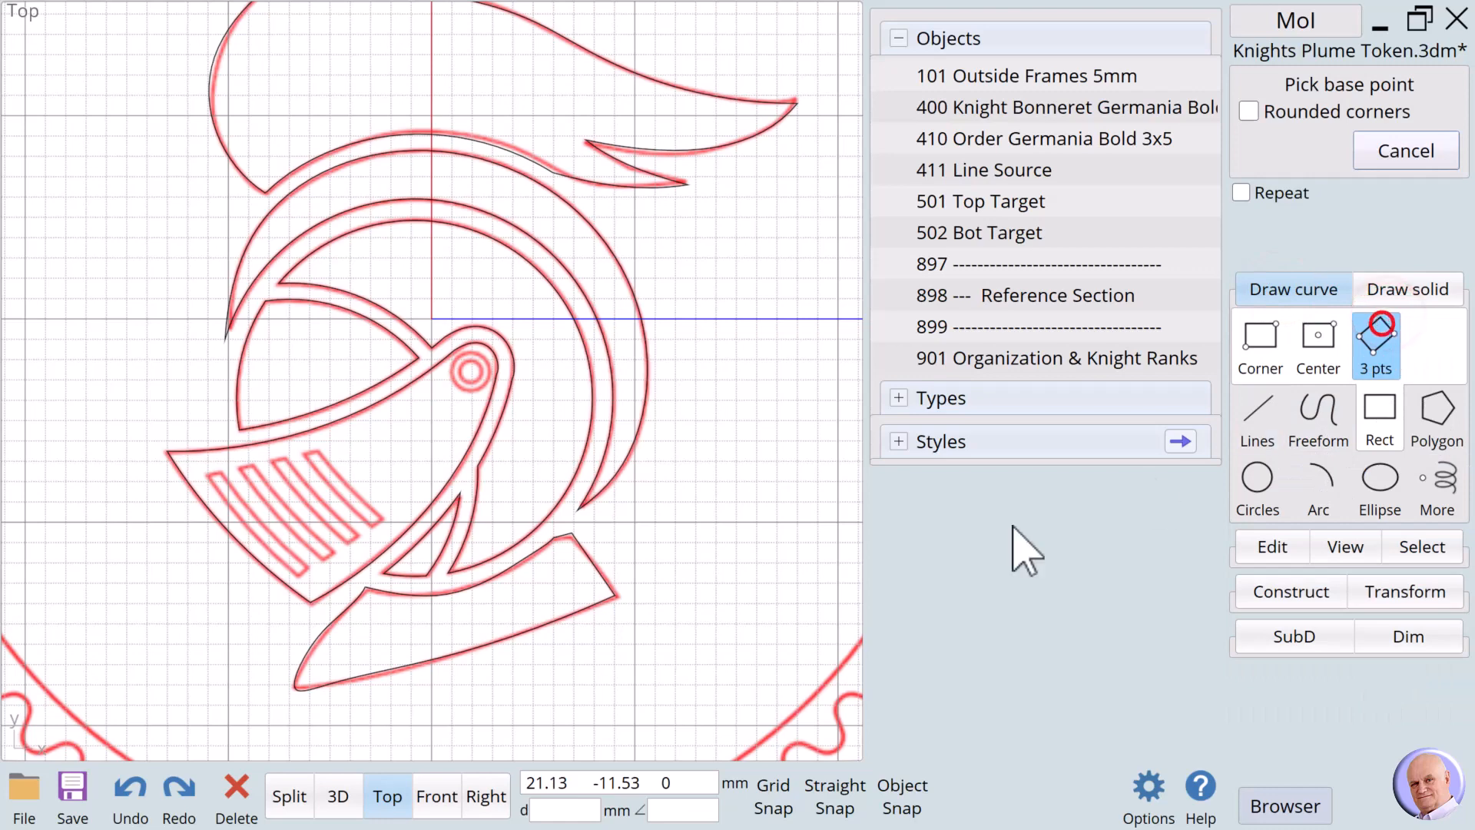
click(205, 478)
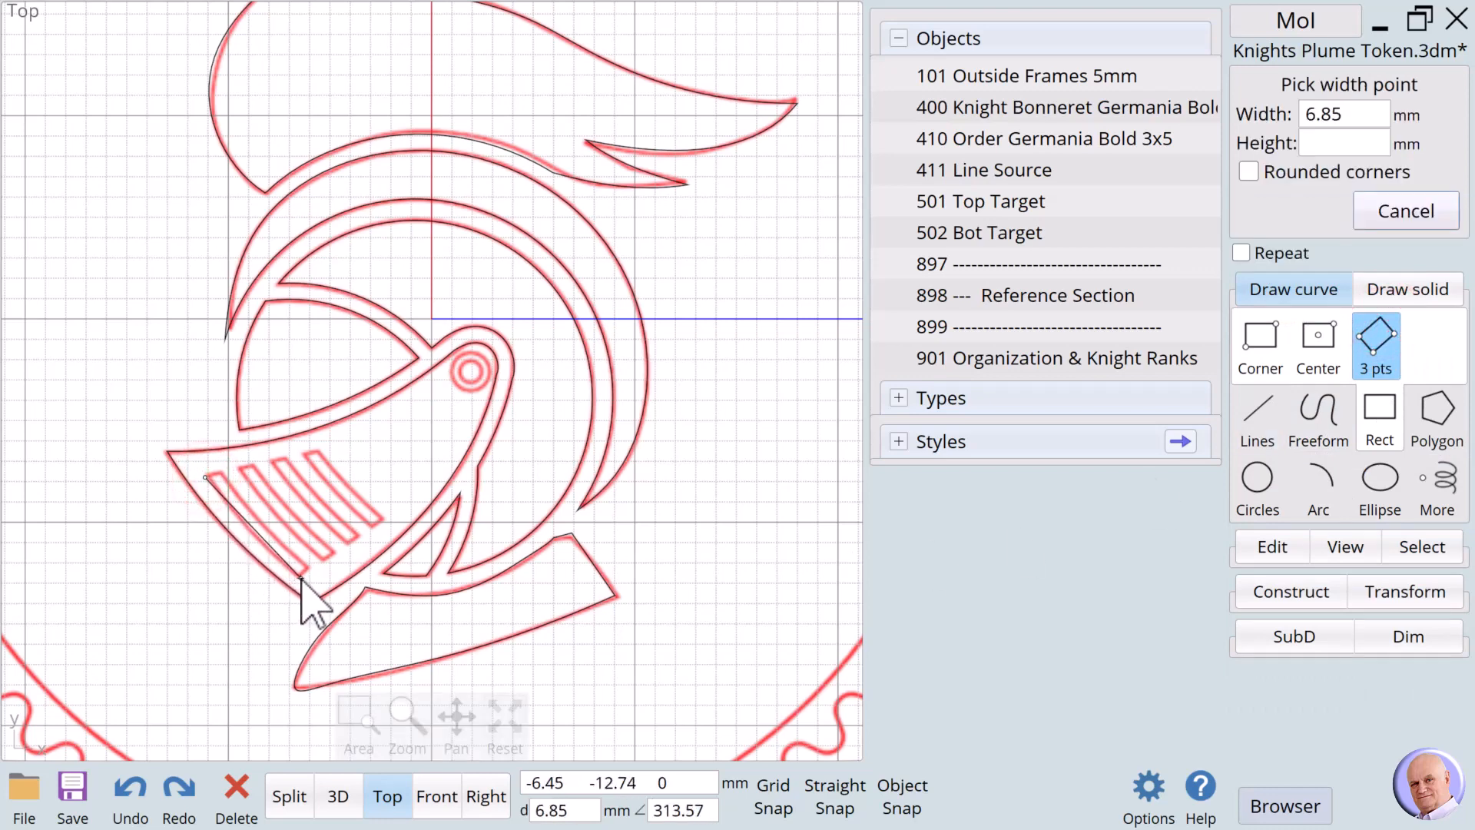
click(301, 578)
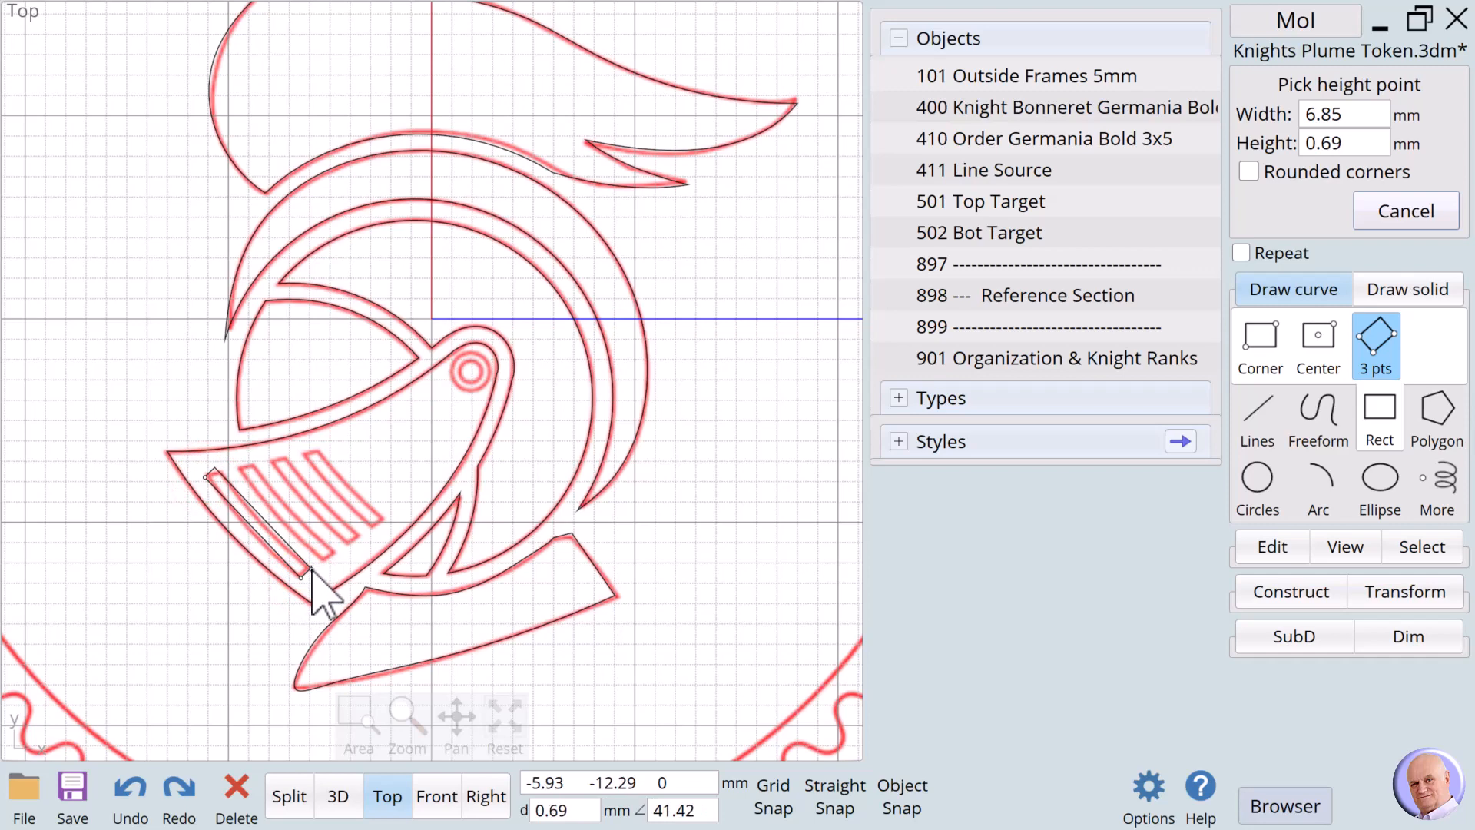
click(311, 575)
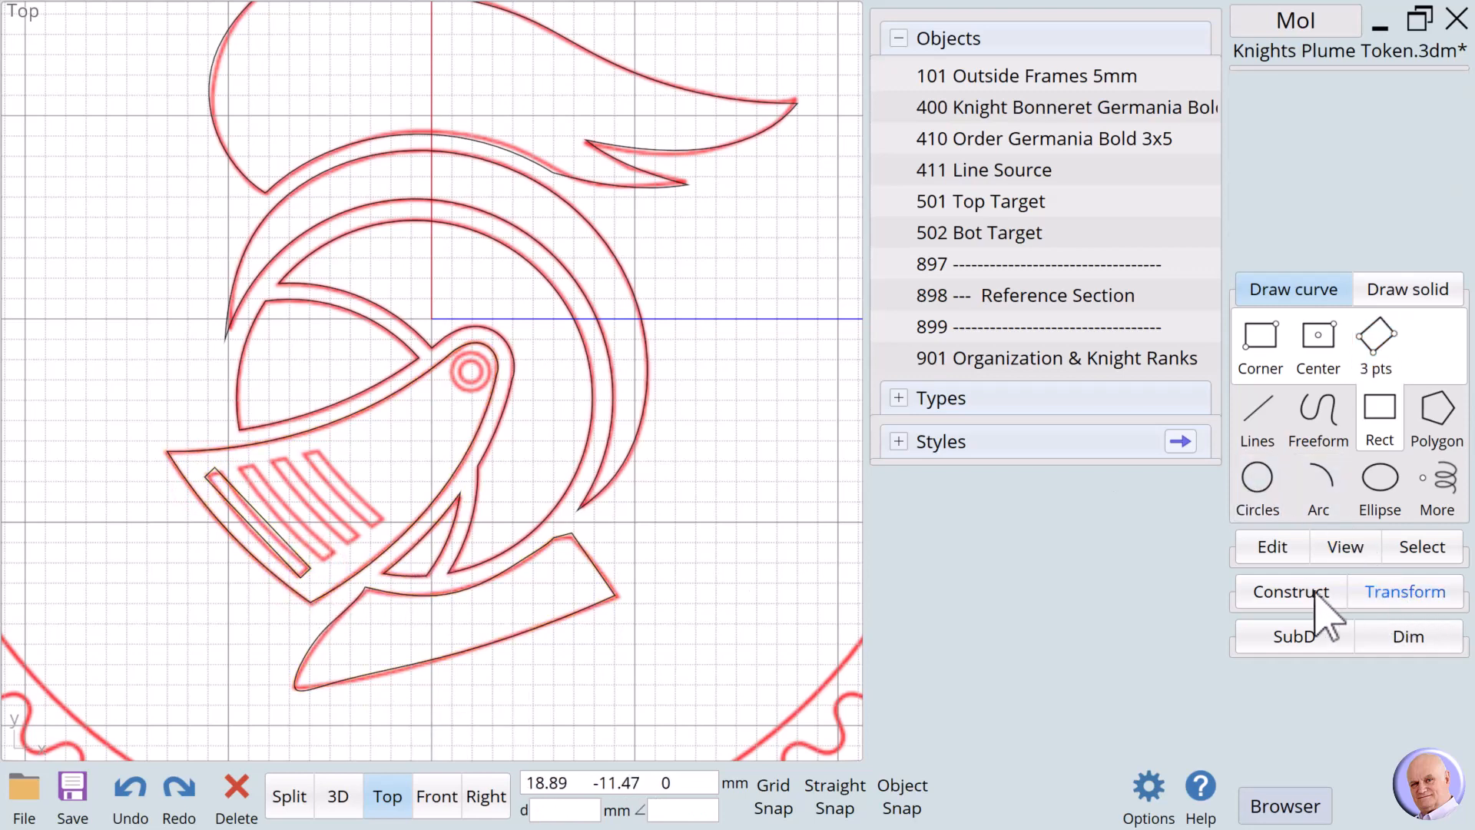
Turn on object snap and grid snap, and add a smooth point midway along the vent slot rectangle's lower long edge.
click(1272, 546)
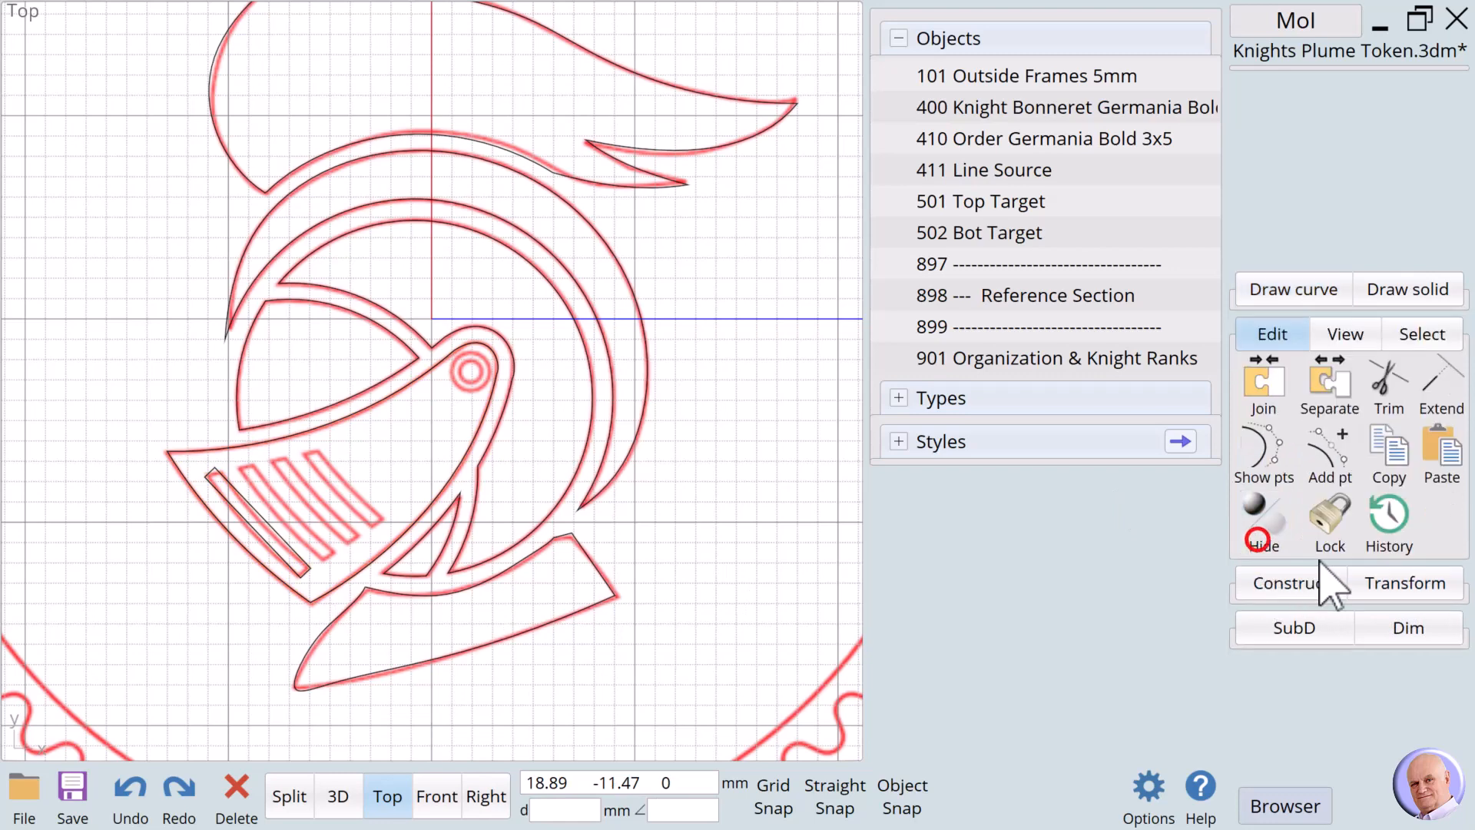
click(1330, 461)
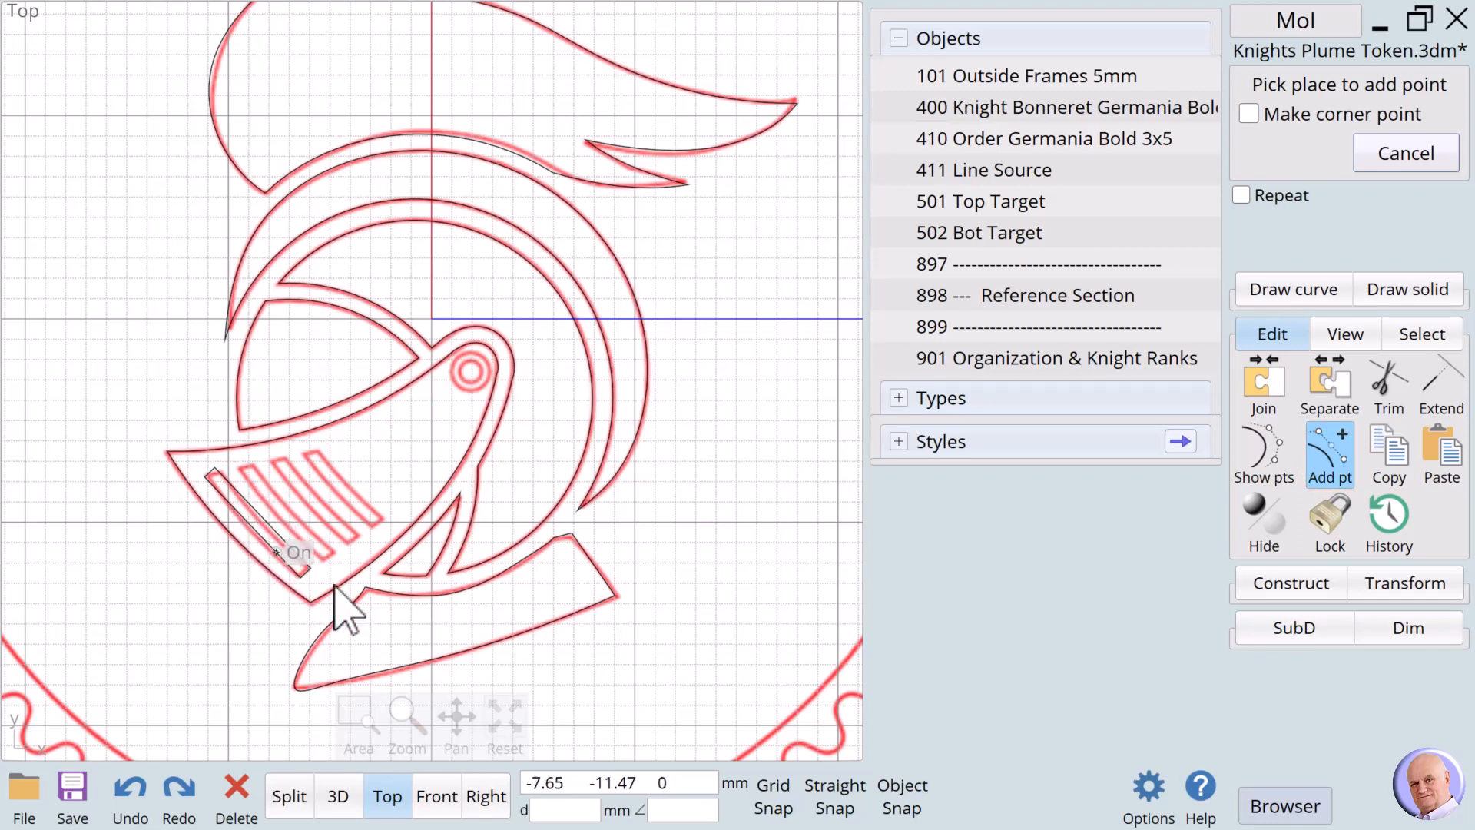
click(907, 805)
click(757, 806)
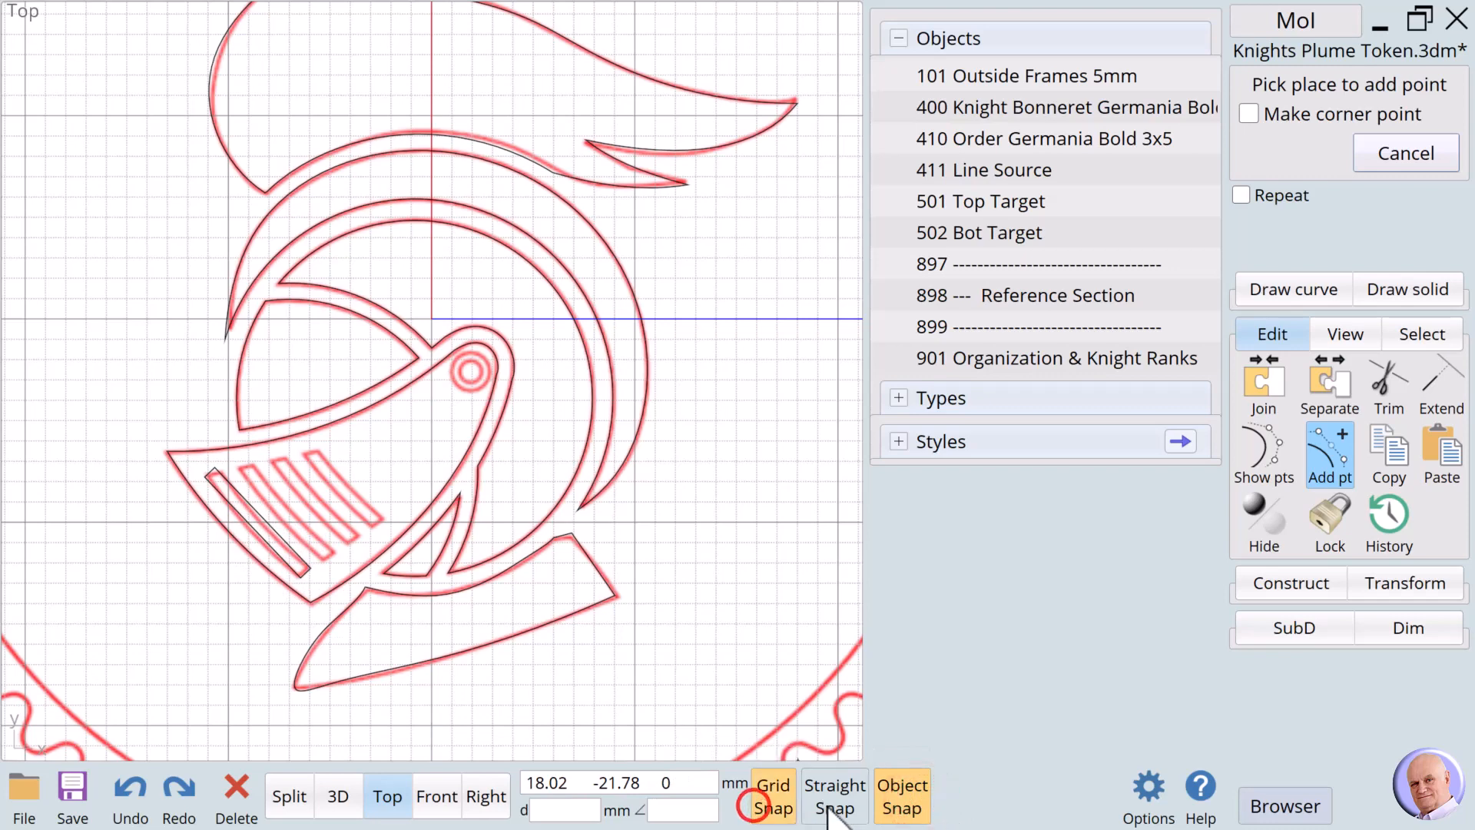
click(252, 529)
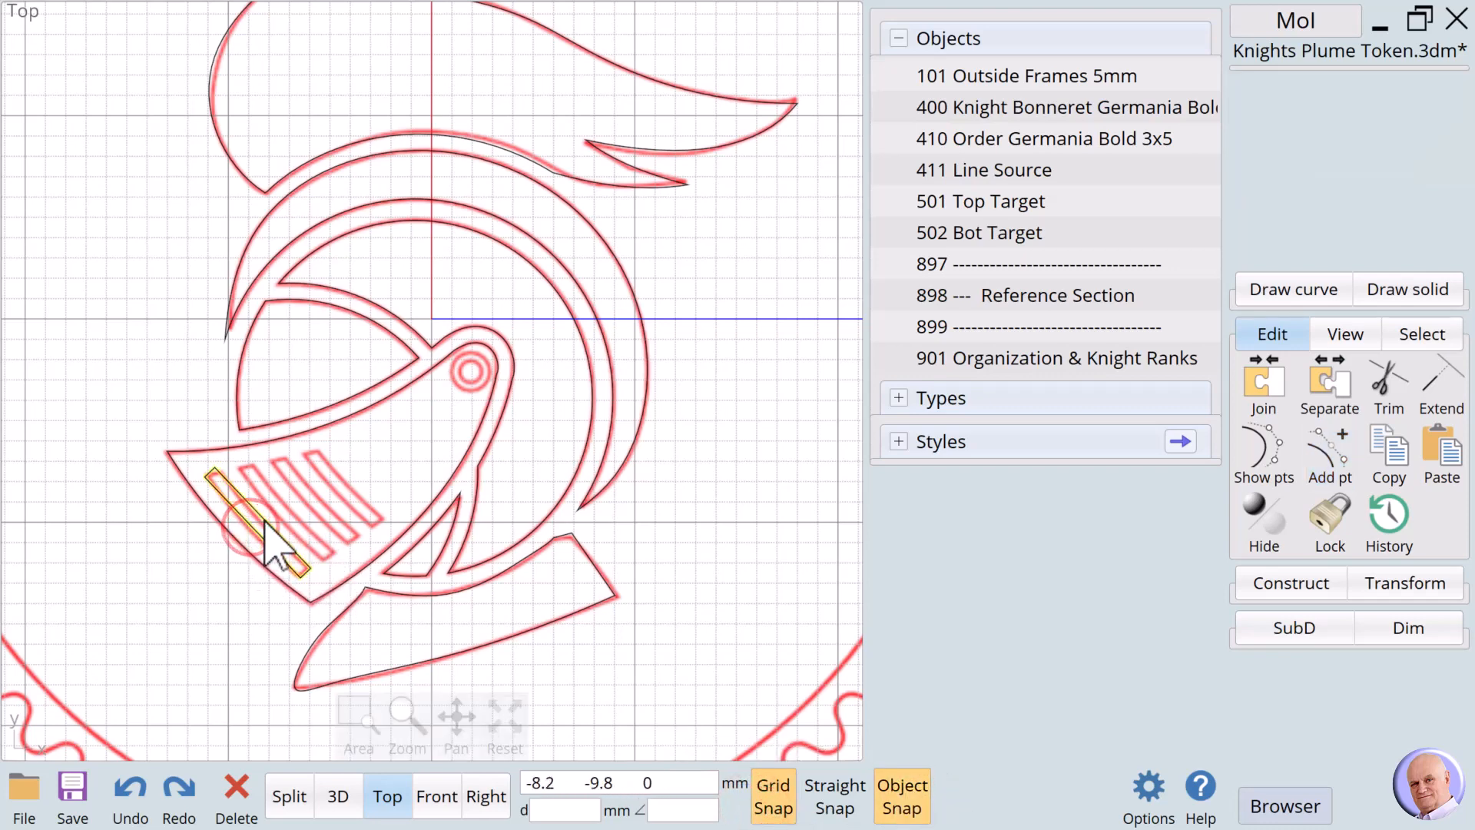
Show the vent slot rectangle's control points and add a smooth point midway along its upper long edge, opposite the first.
key(Escape)
click(388, 597)
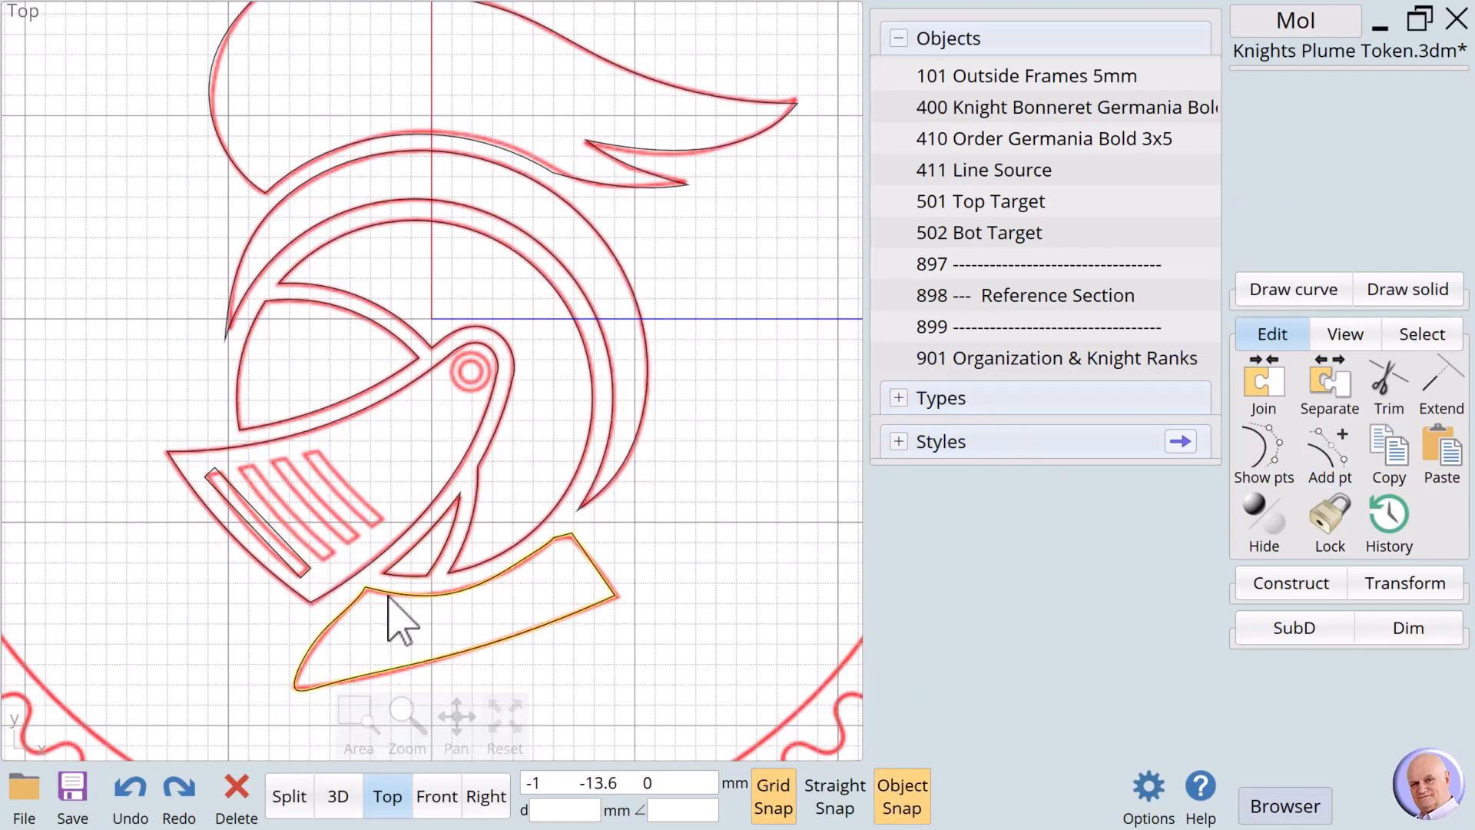
click(263, 528)
click(1252, 449)
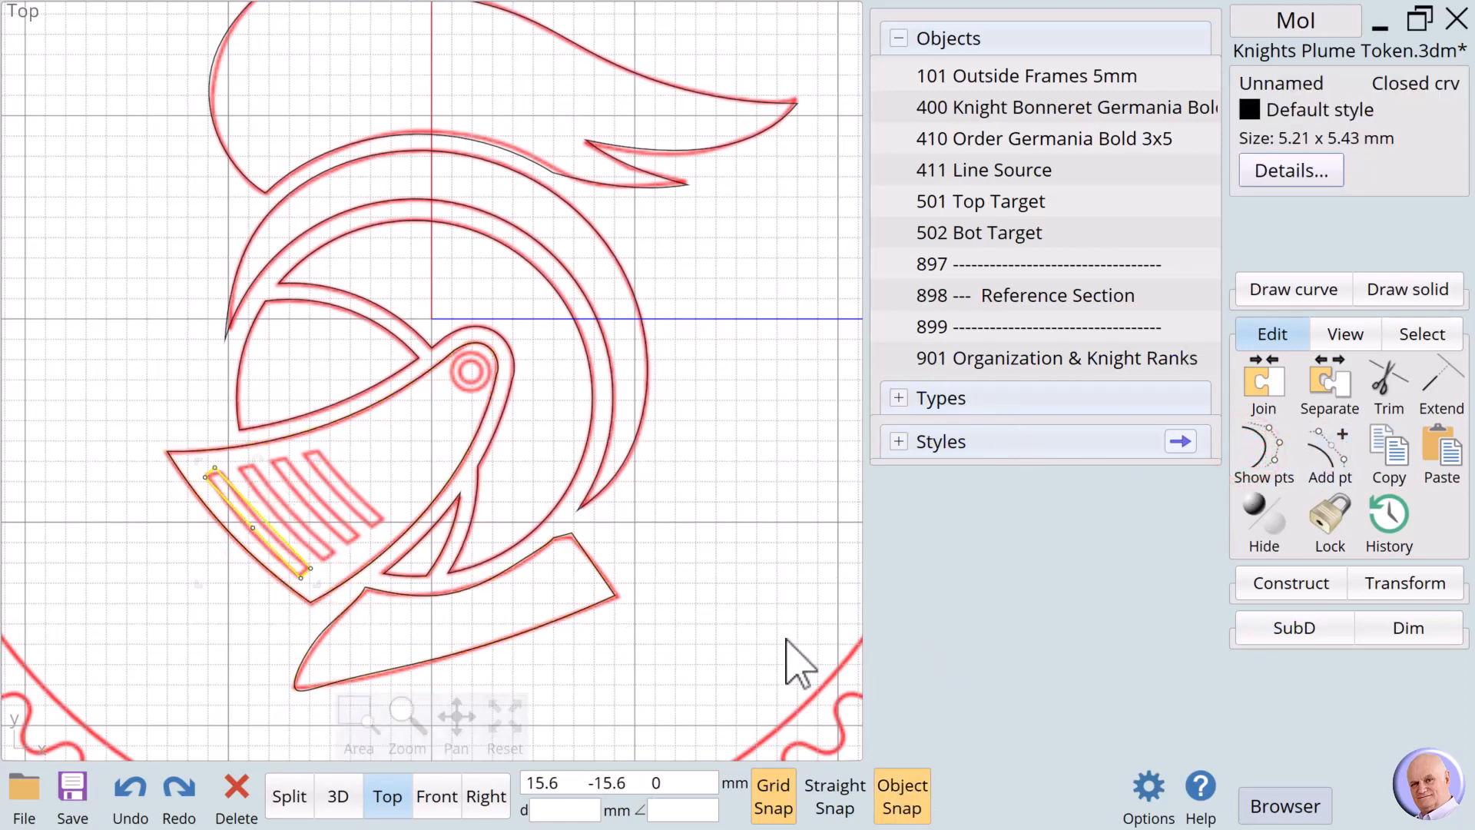
click(1330, 453)
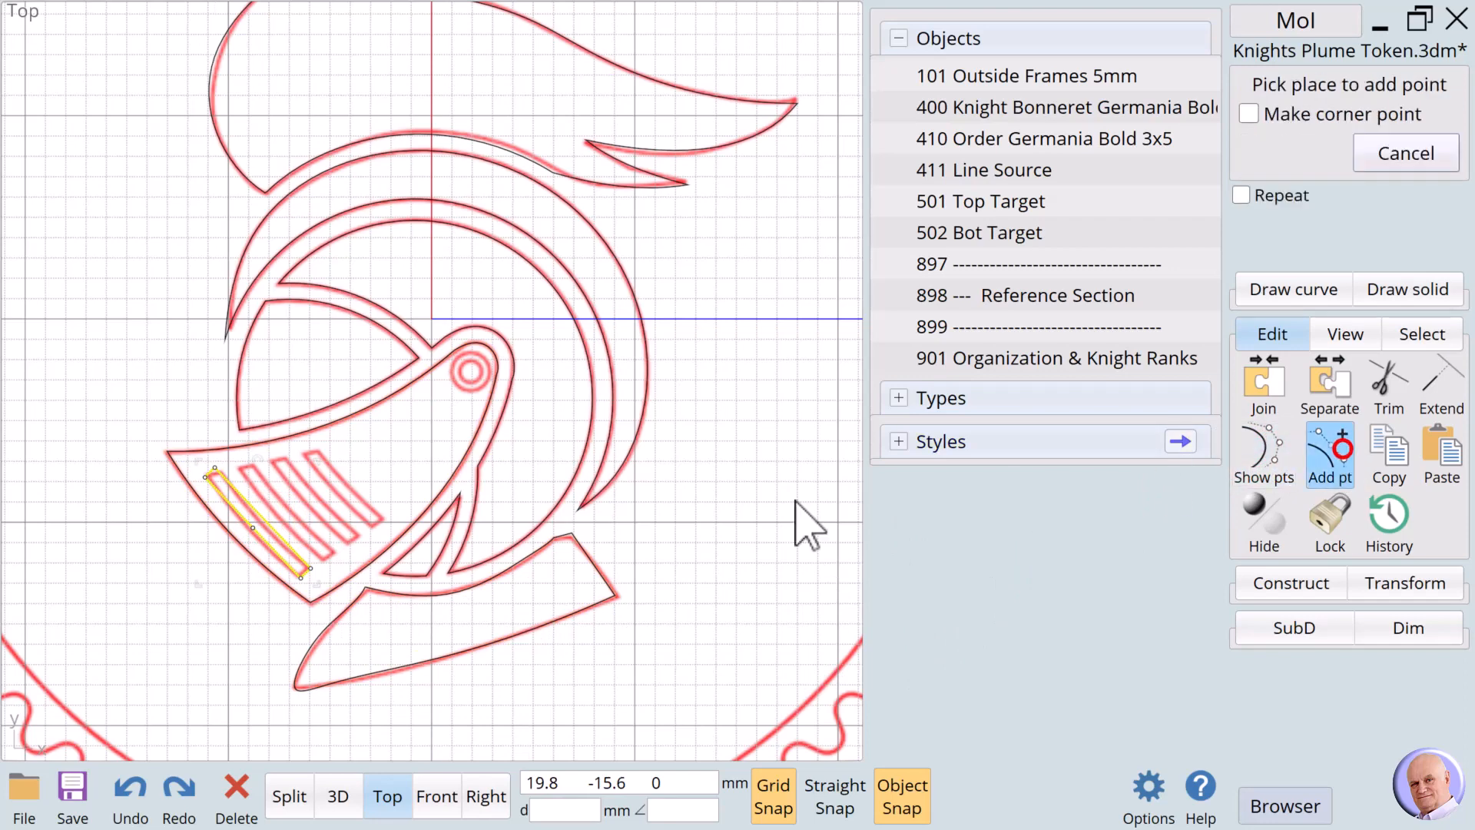
click(261, 522)
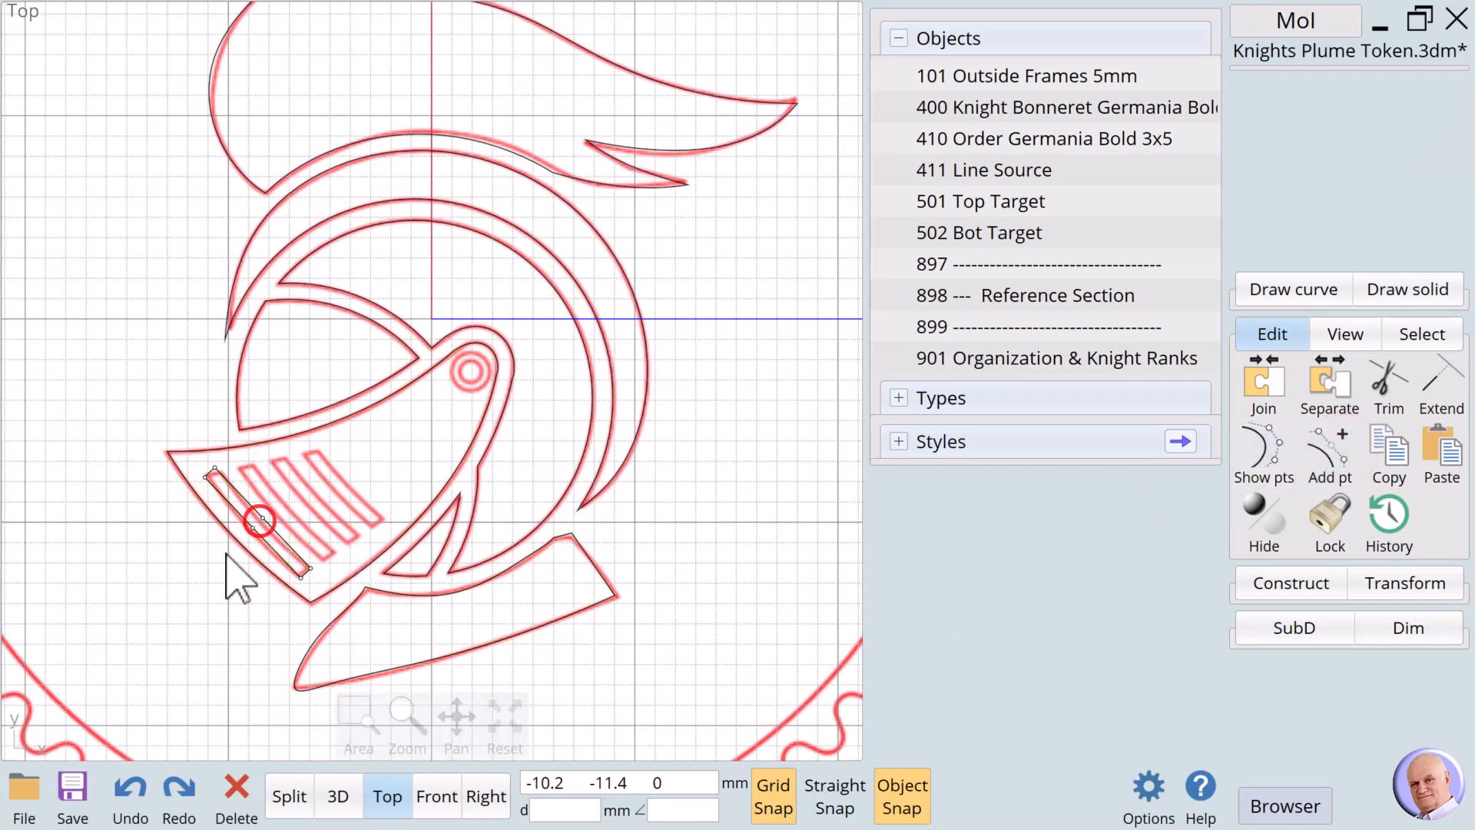
Move the slot's two added points together toward the visor's front edge to bow both long edges along the reference, and hide its control points.
click(257, 527)
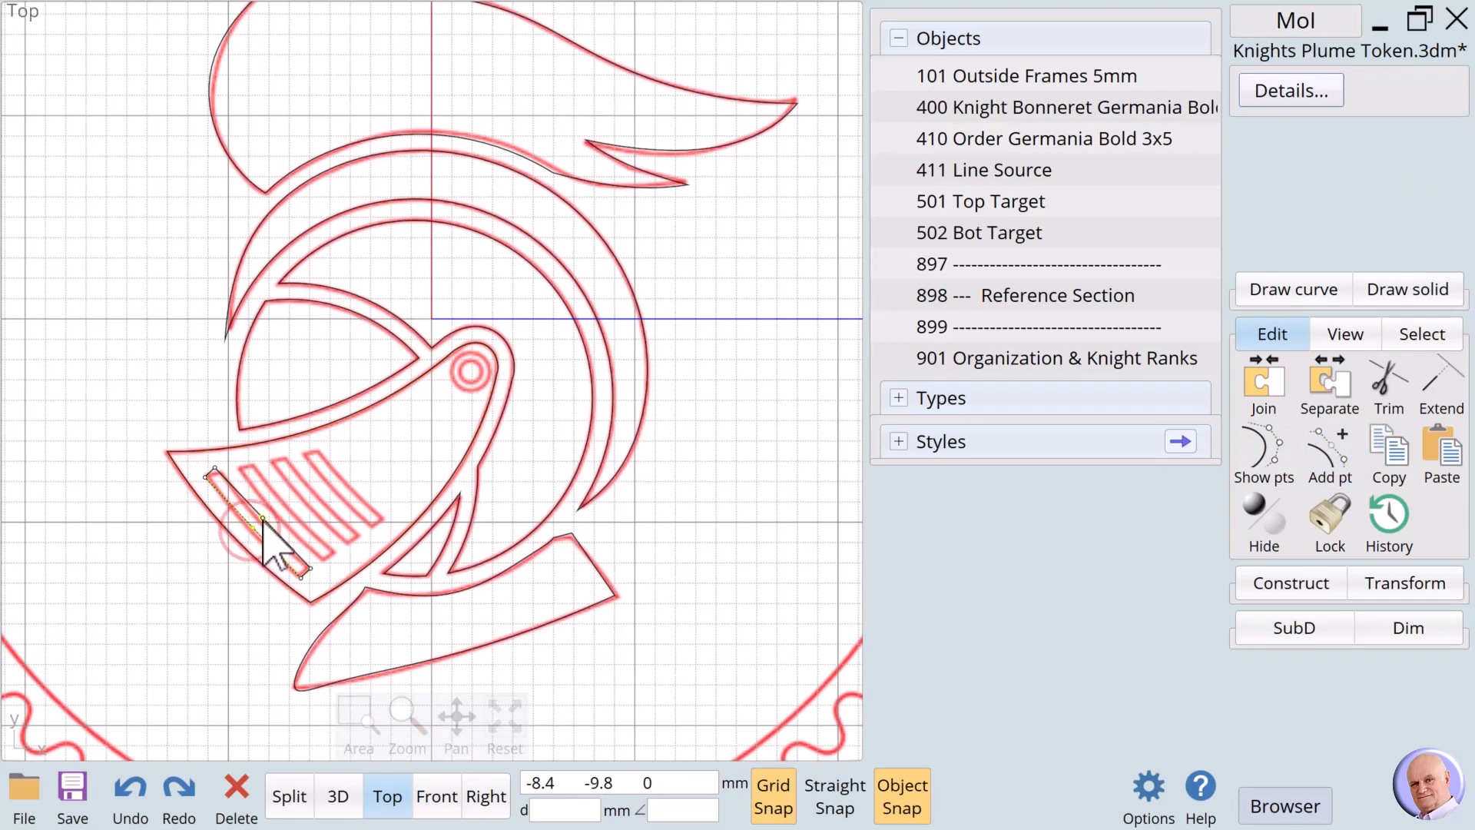
click(262, 519)
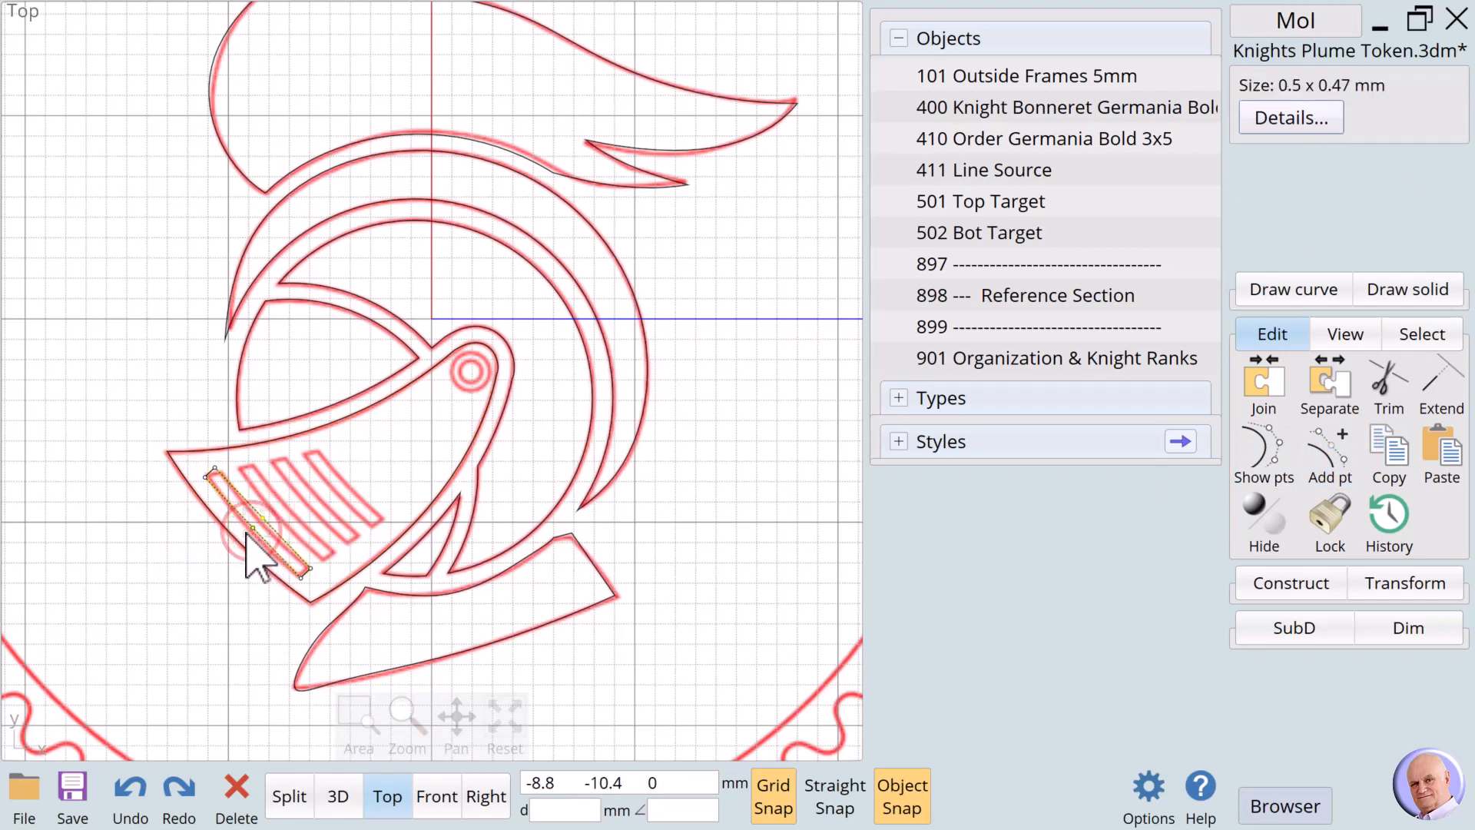
drag(246, 532, 245, 530)
click(214, 586)
click(290, 549)
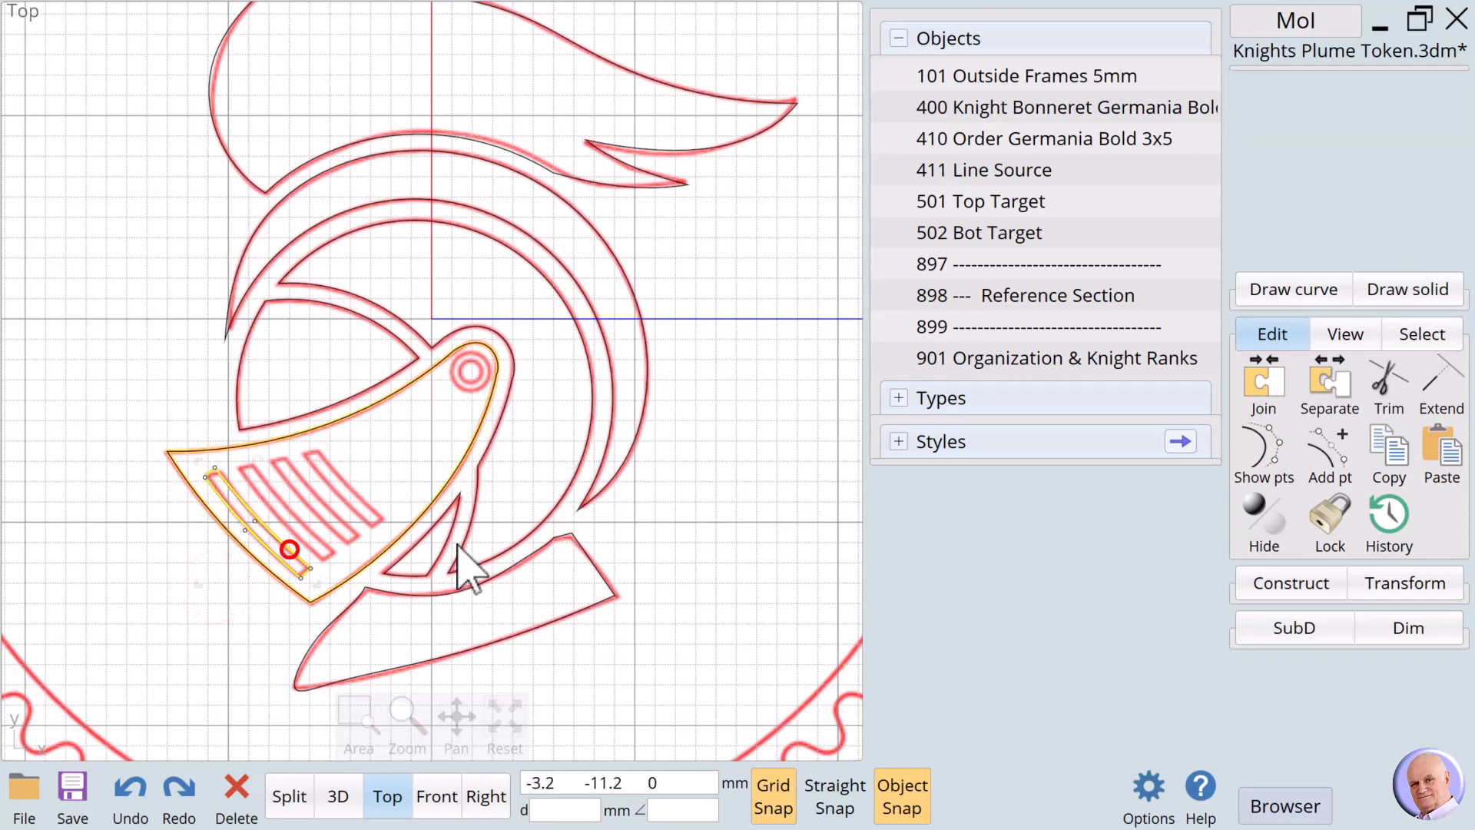
click(1264, 465)
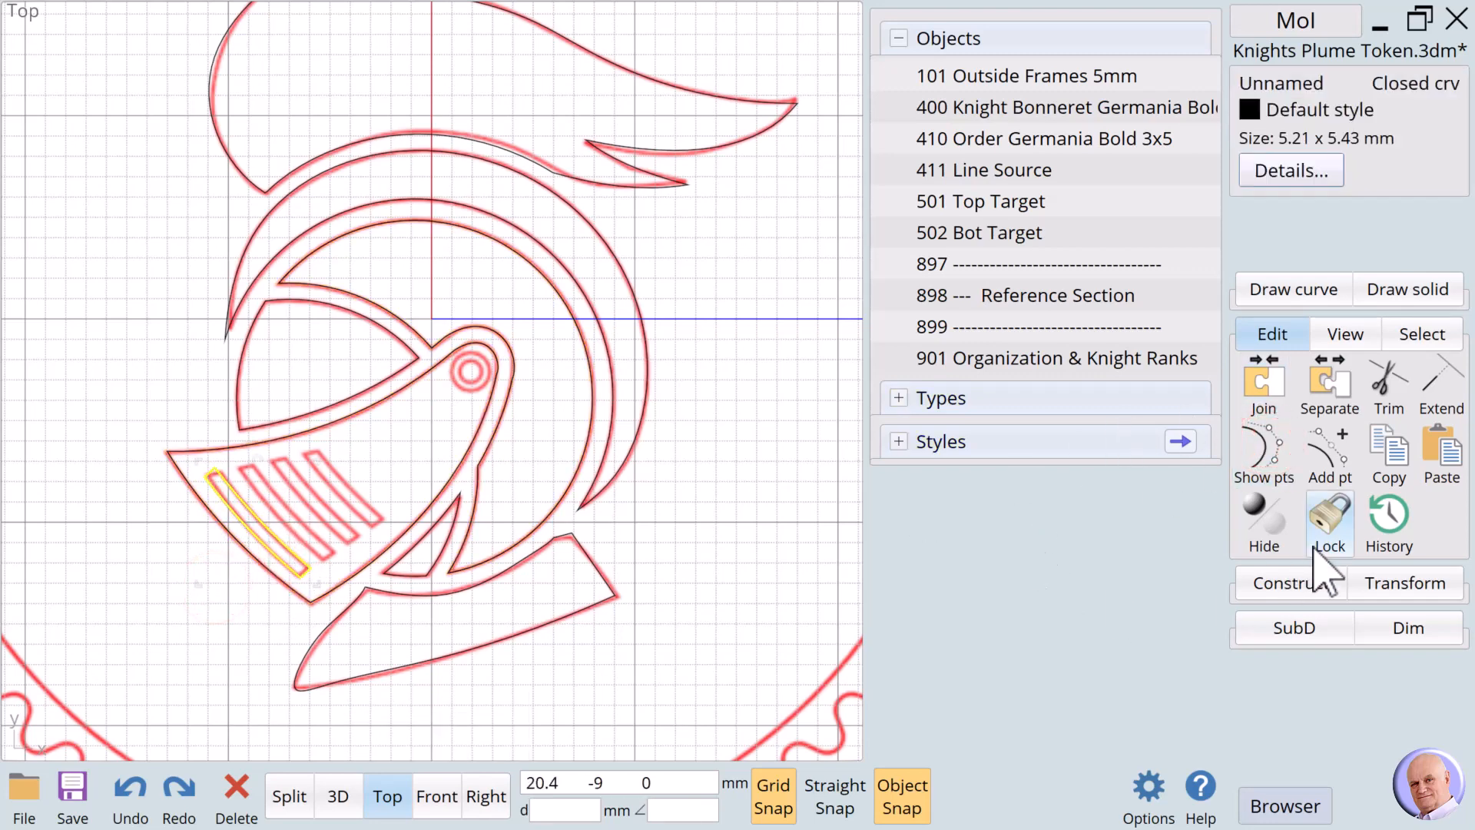
Array the front vent slot in a line as 4 items, spaced from its lower end toward the next reference slot.
click(1299, 584)
click(1430, 377)
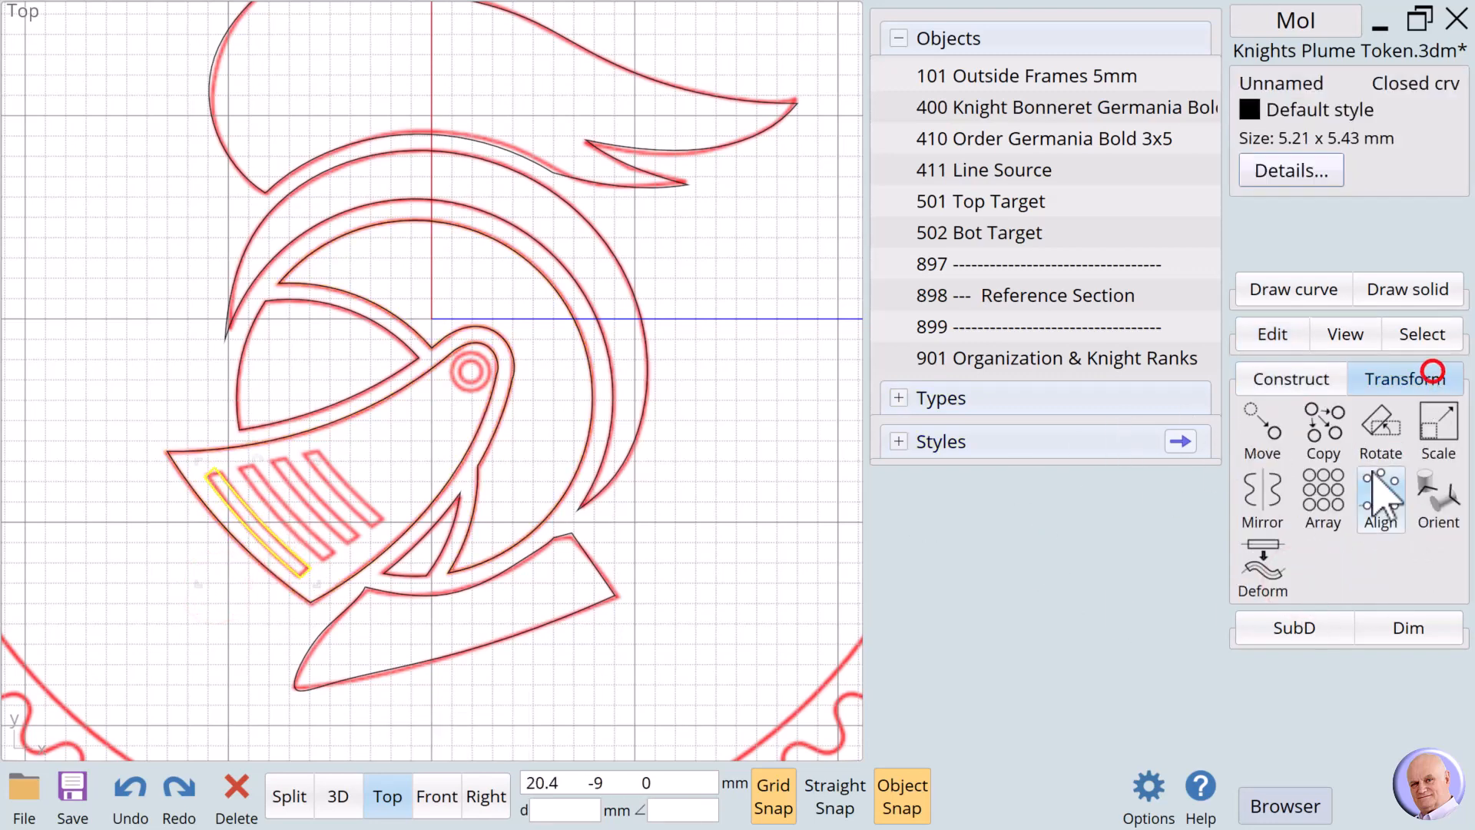
click(1327, 517)
click(1312, 501)
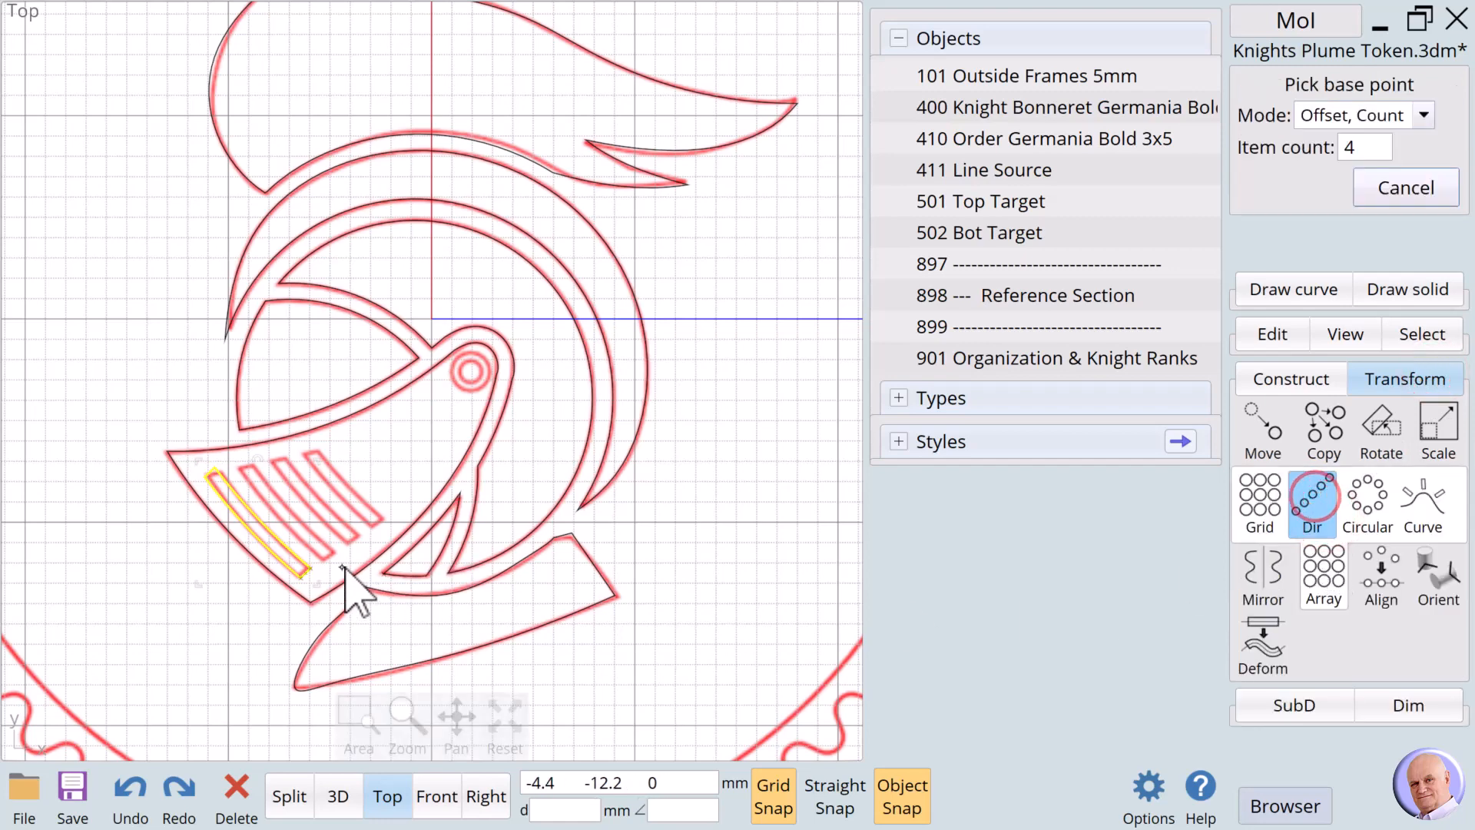
click(300, 572)
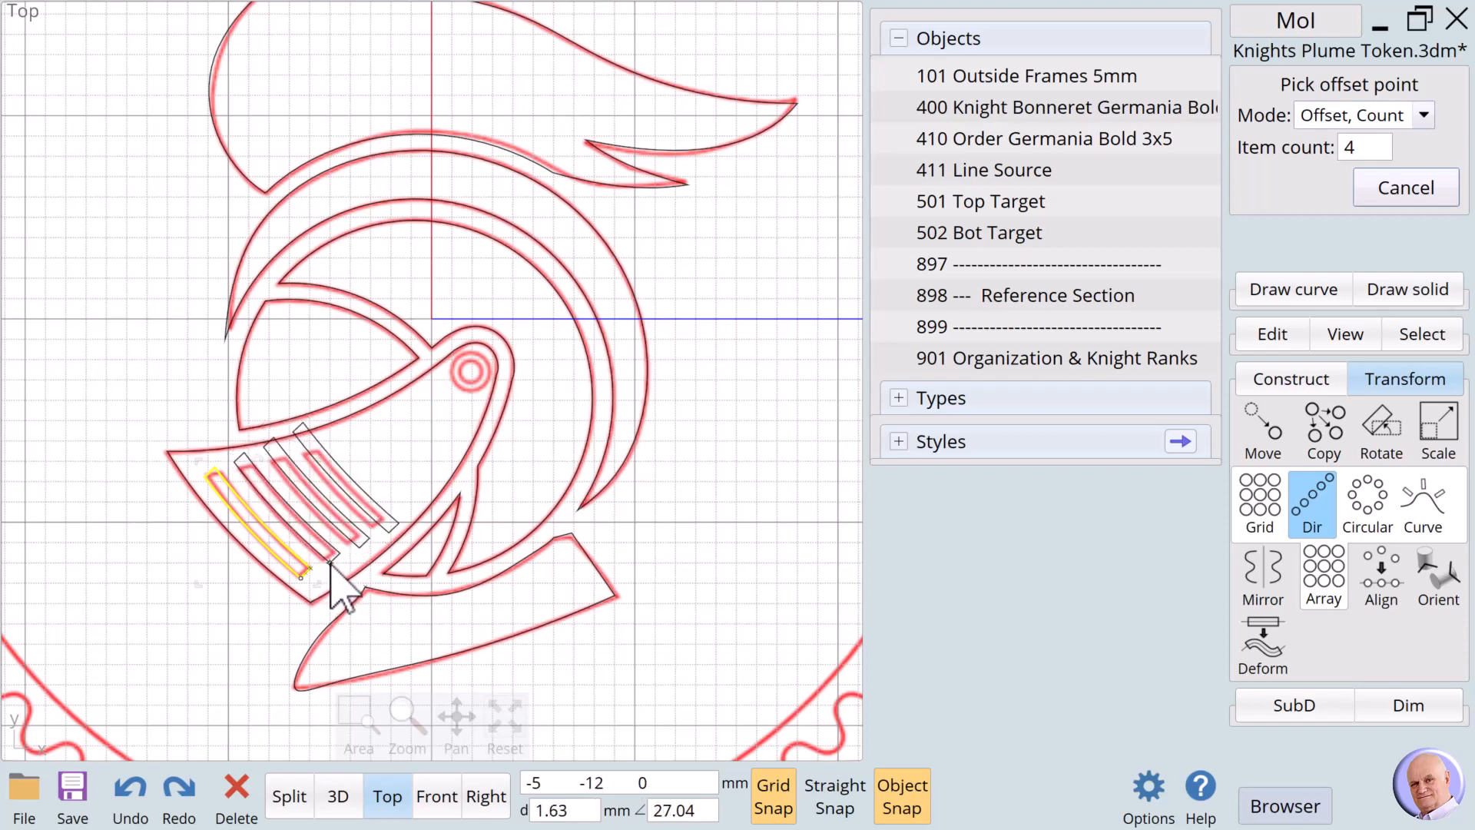
click(328, 565)
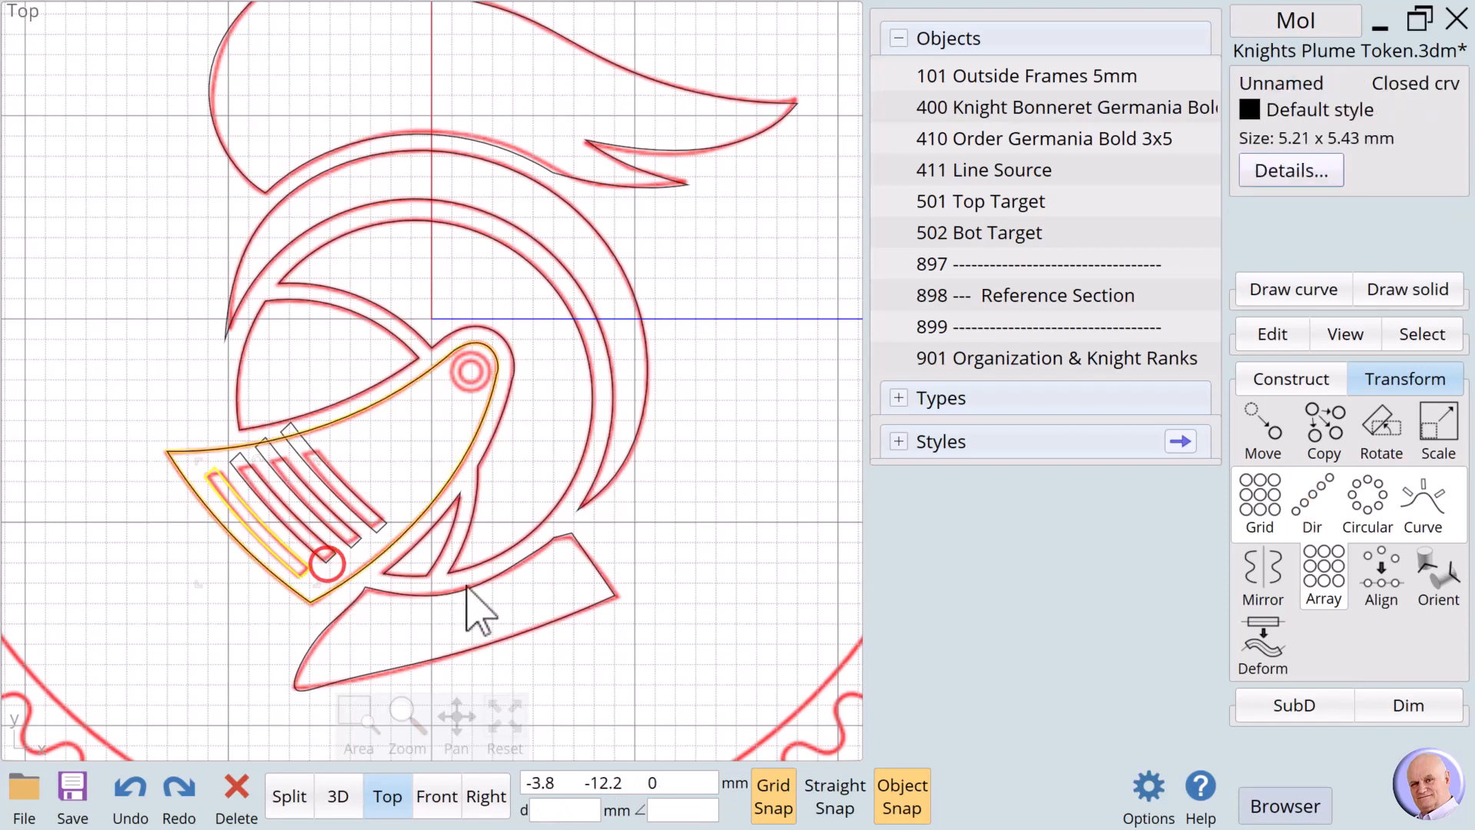
click(694, 567)
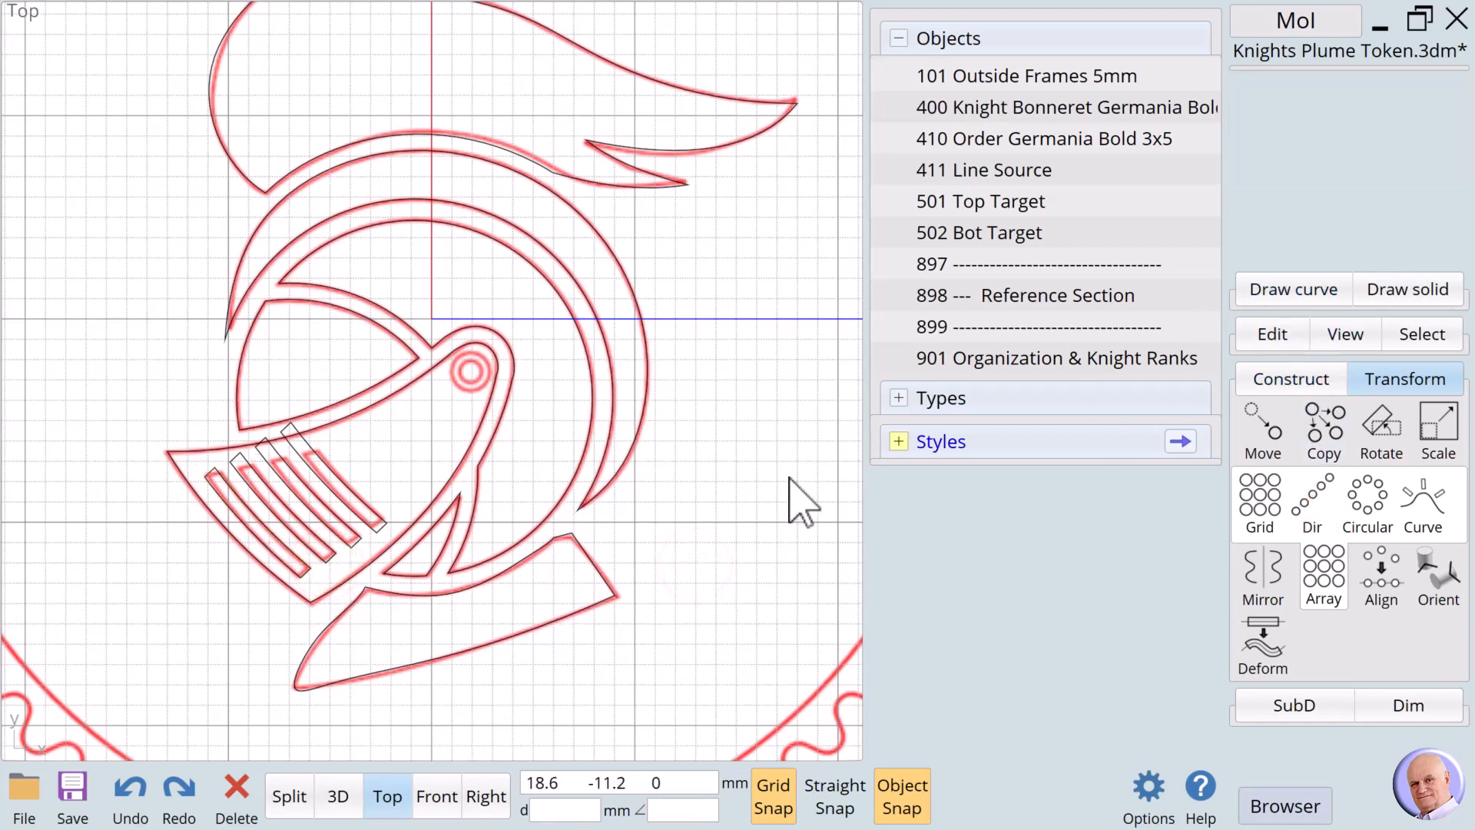
Draw a slanted three-point rectangle about 8.75 mm wide across the overhanging upper ends of the four vent slots.
click(280, 504)
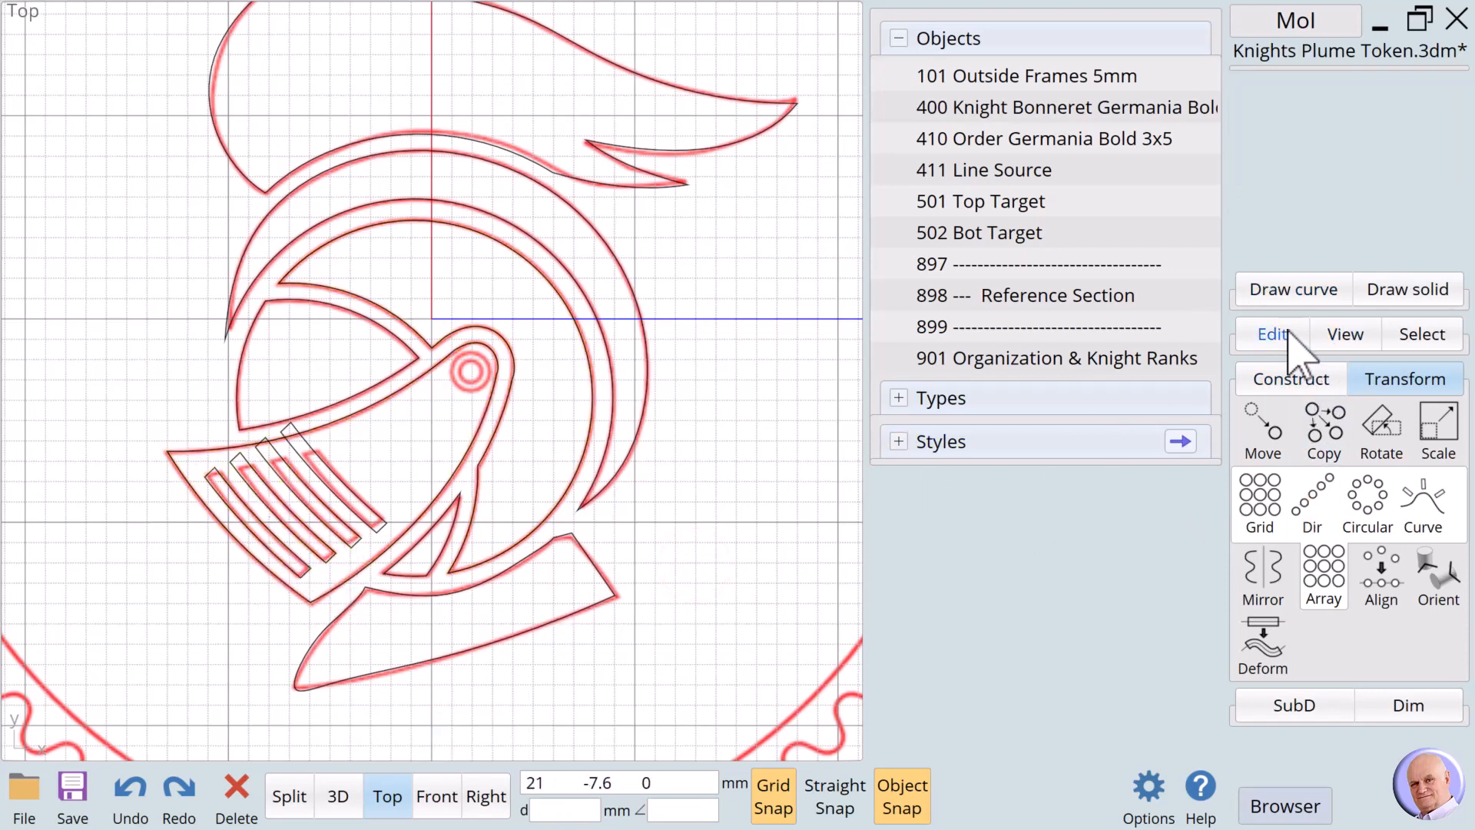
click(1287, 292)
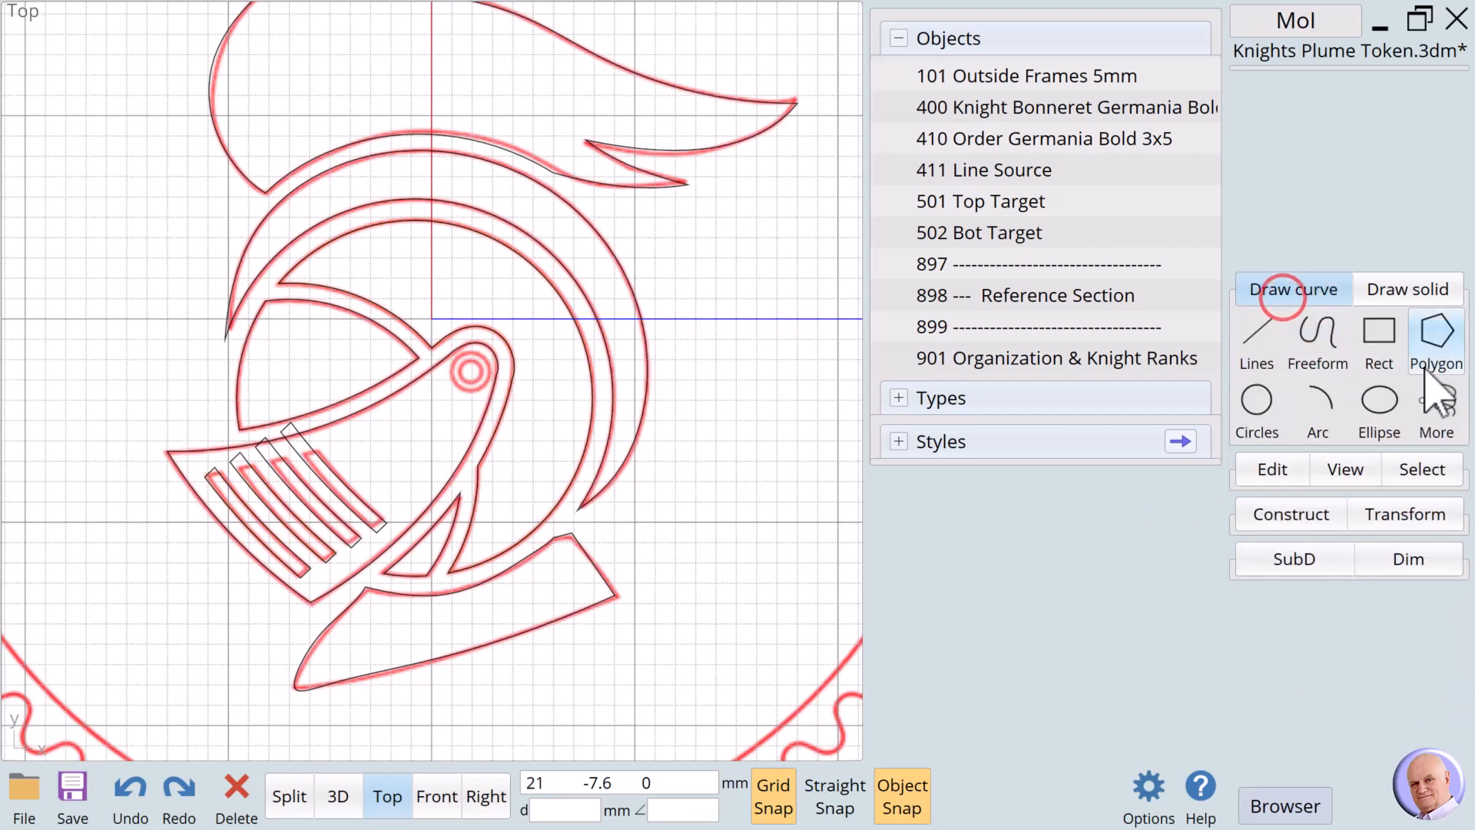
click(1380, 329)
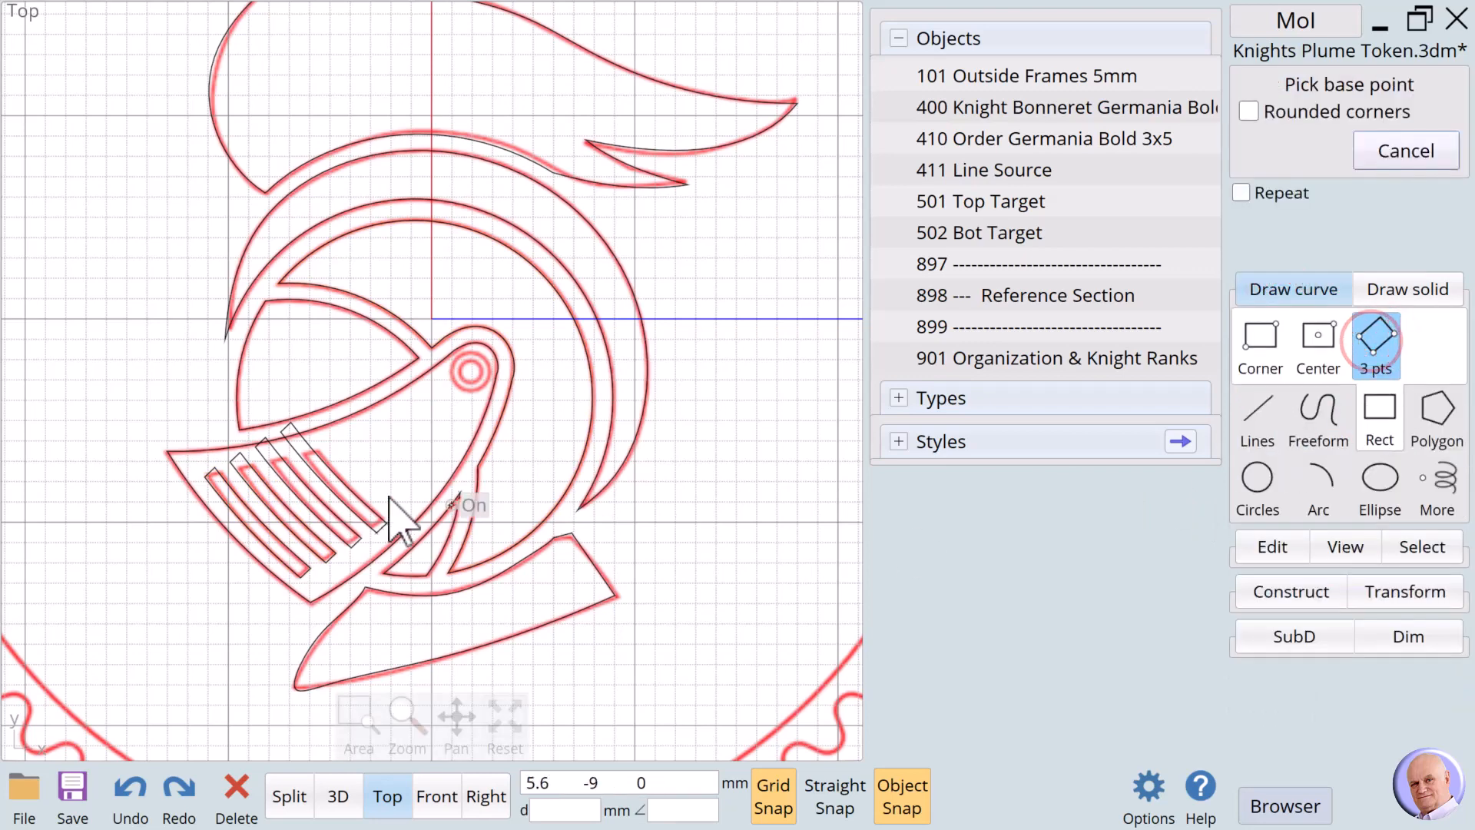
click(207, 480)
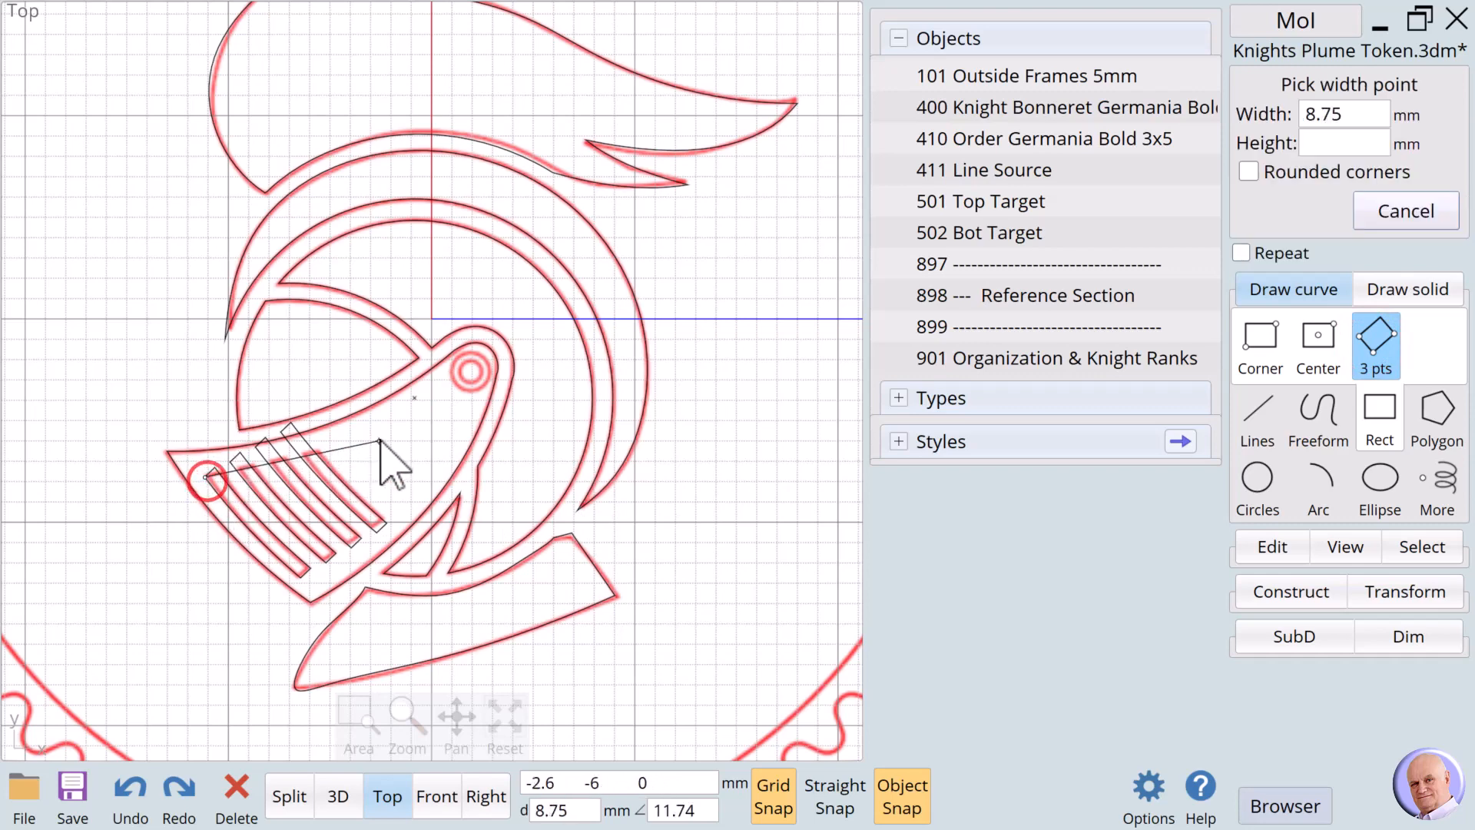
click(380, 437)
click(316, 381)
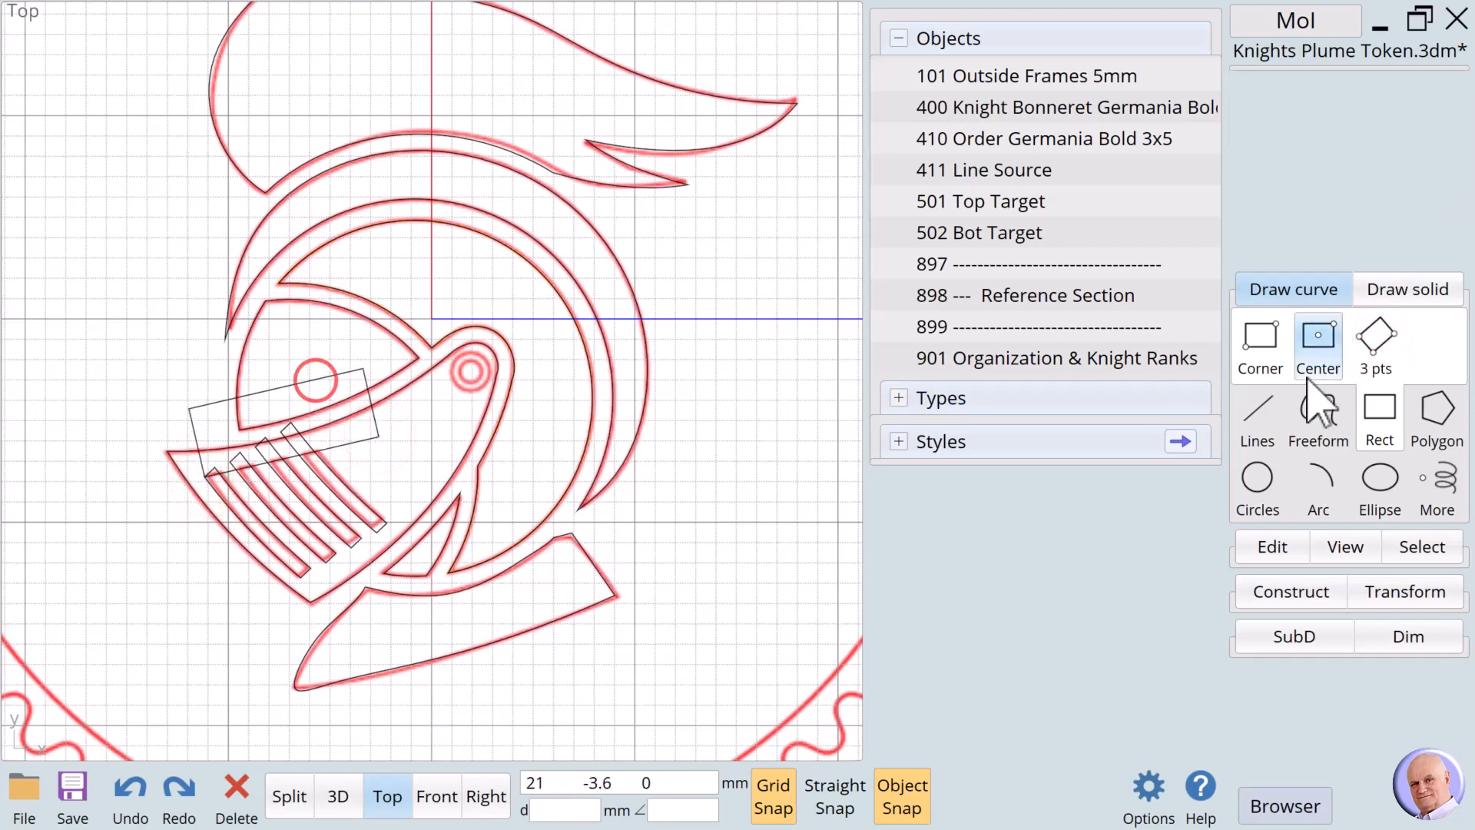
Draw a slanted three-point rectangle about 5.44 mm by 1.12 mm across the lower ends of the four vent slots.
click(1380, 331)
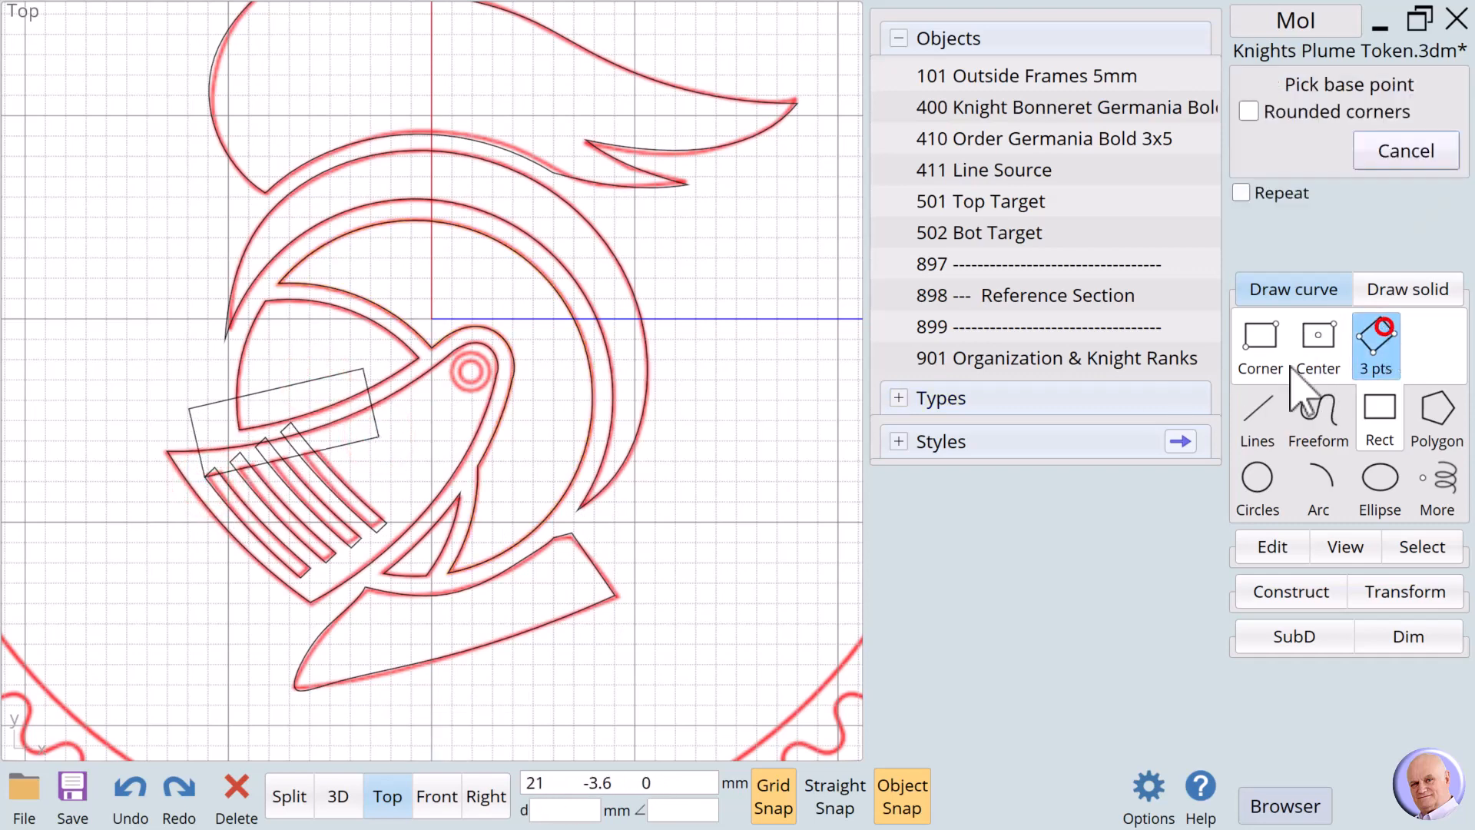
click(303, 577)
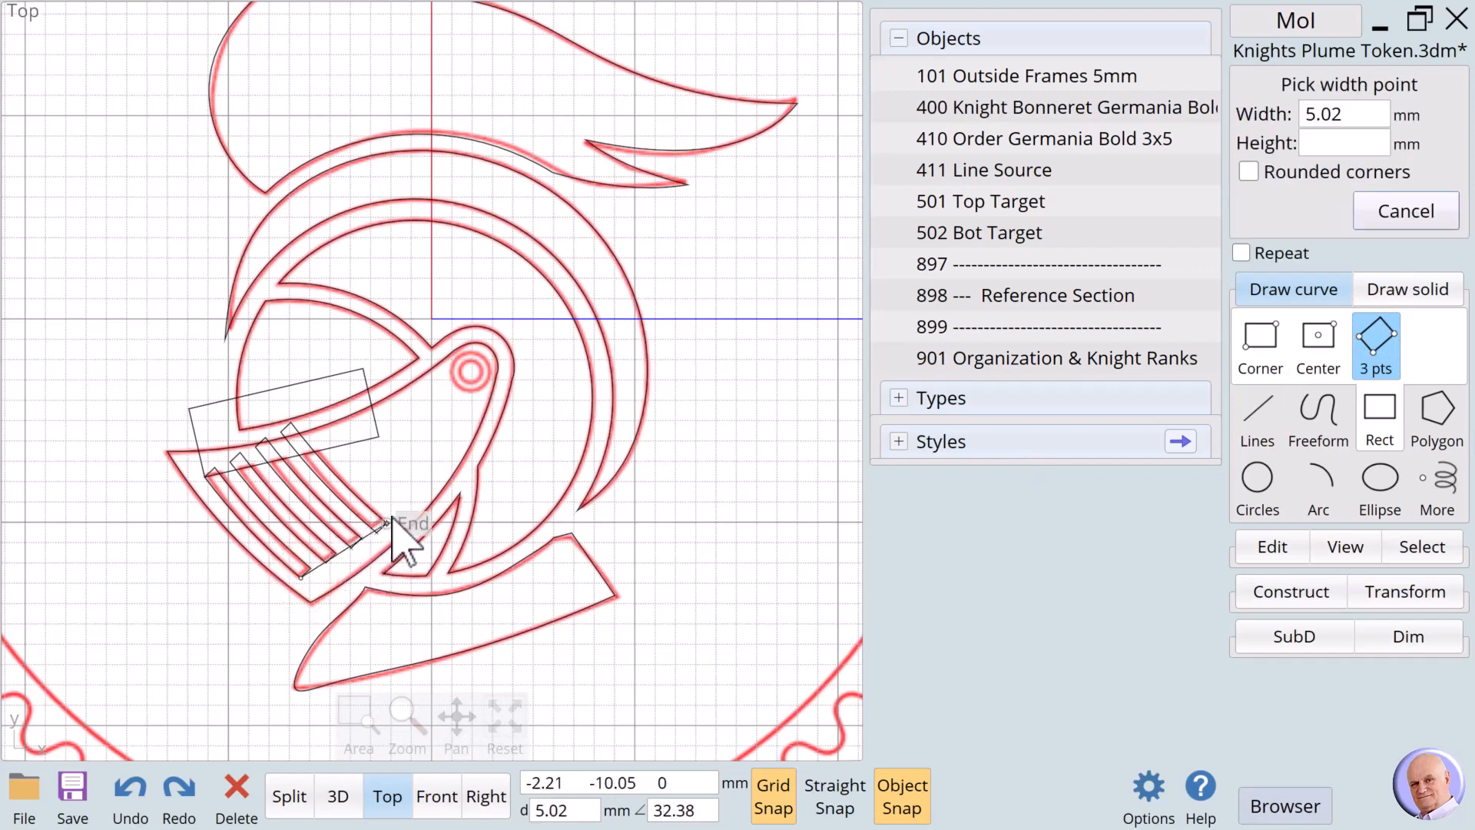
click(392, 514)
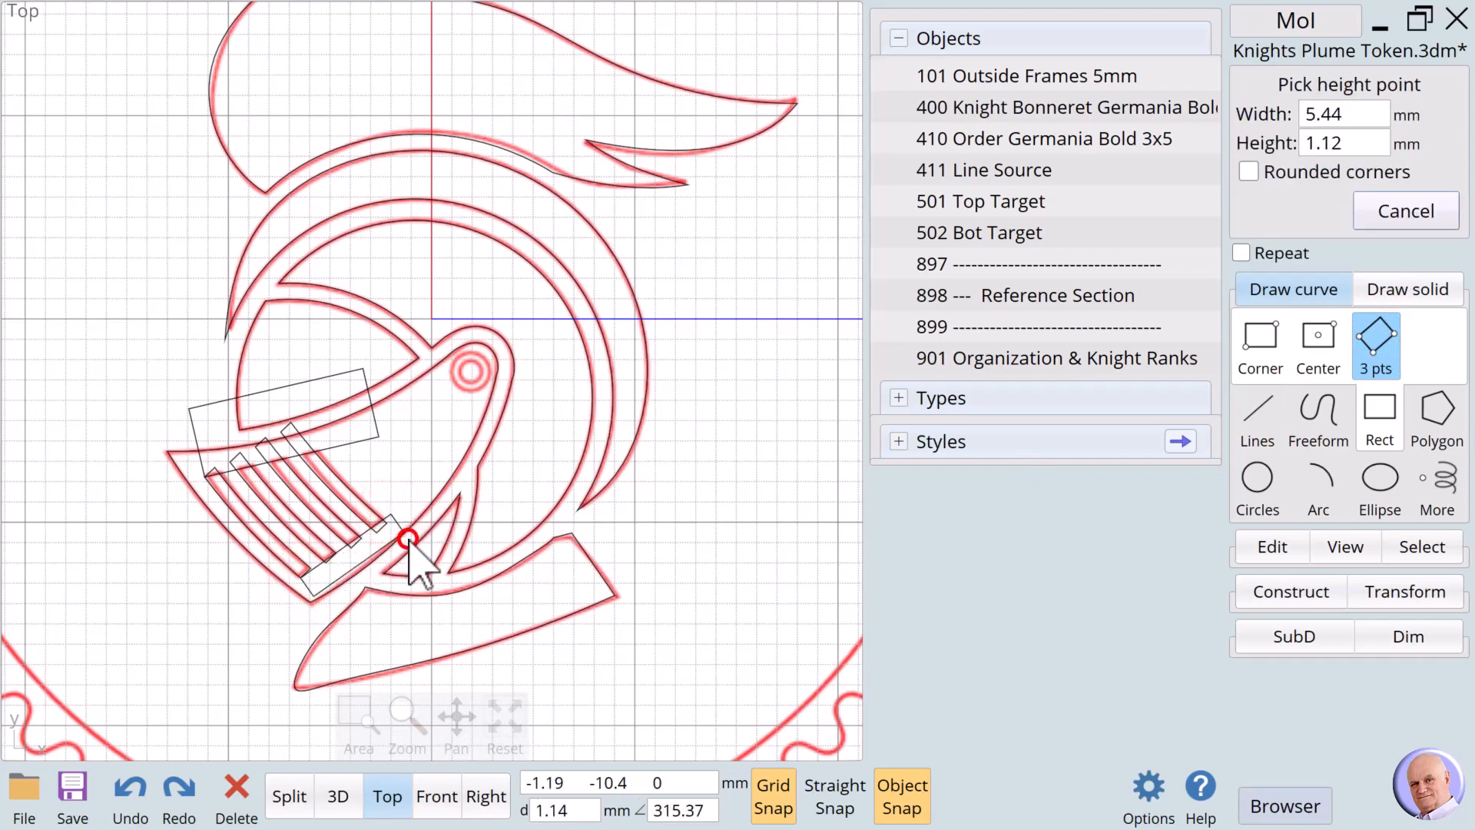
click(408, 540)
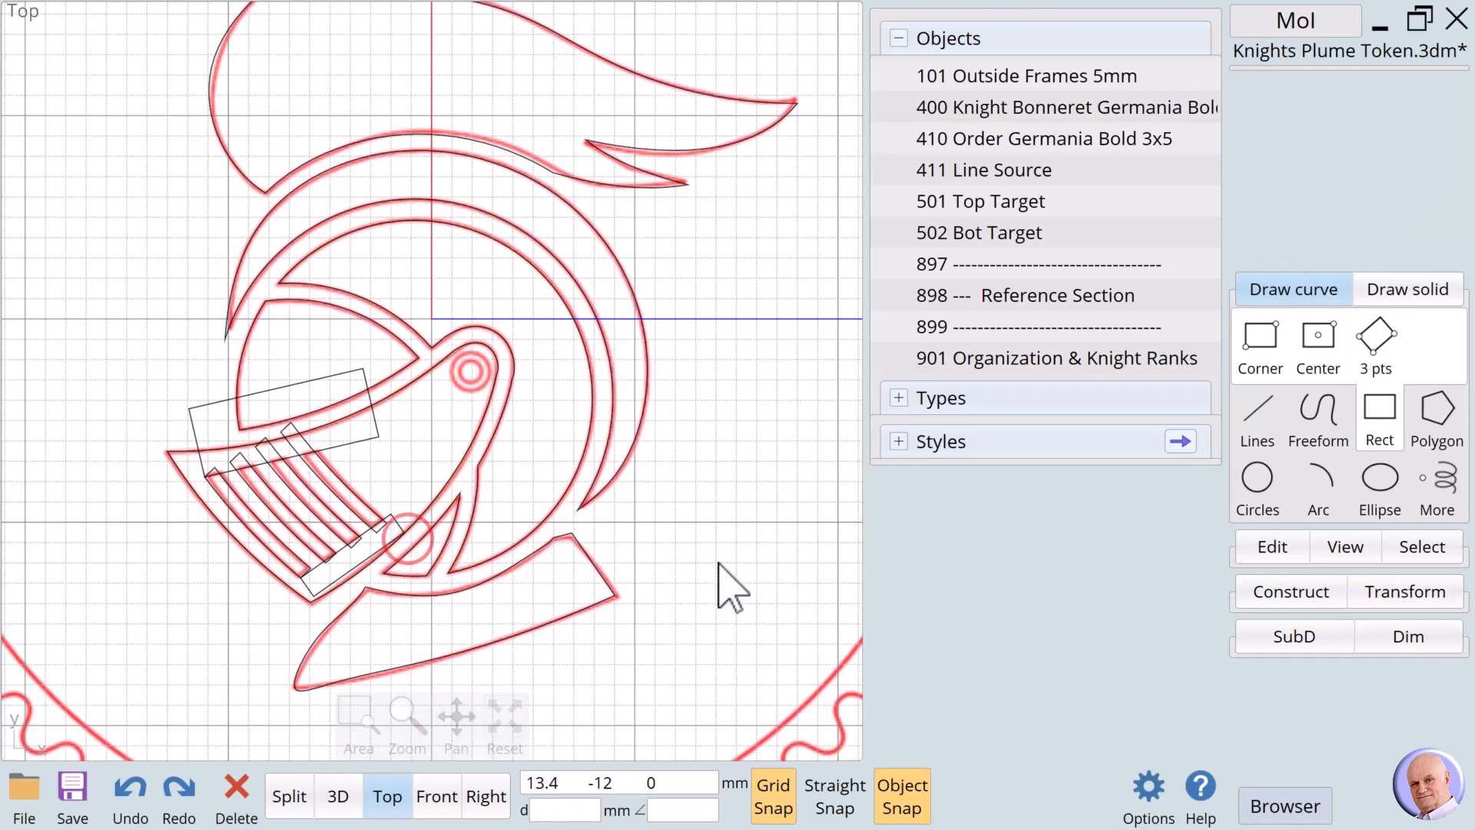
Trim the four vent slots by Boolean-subtracting the two slanted rectangles from them, and select each trimmed slot to check it.
click(282, 557)
click(312, 542)
click(338, 514)
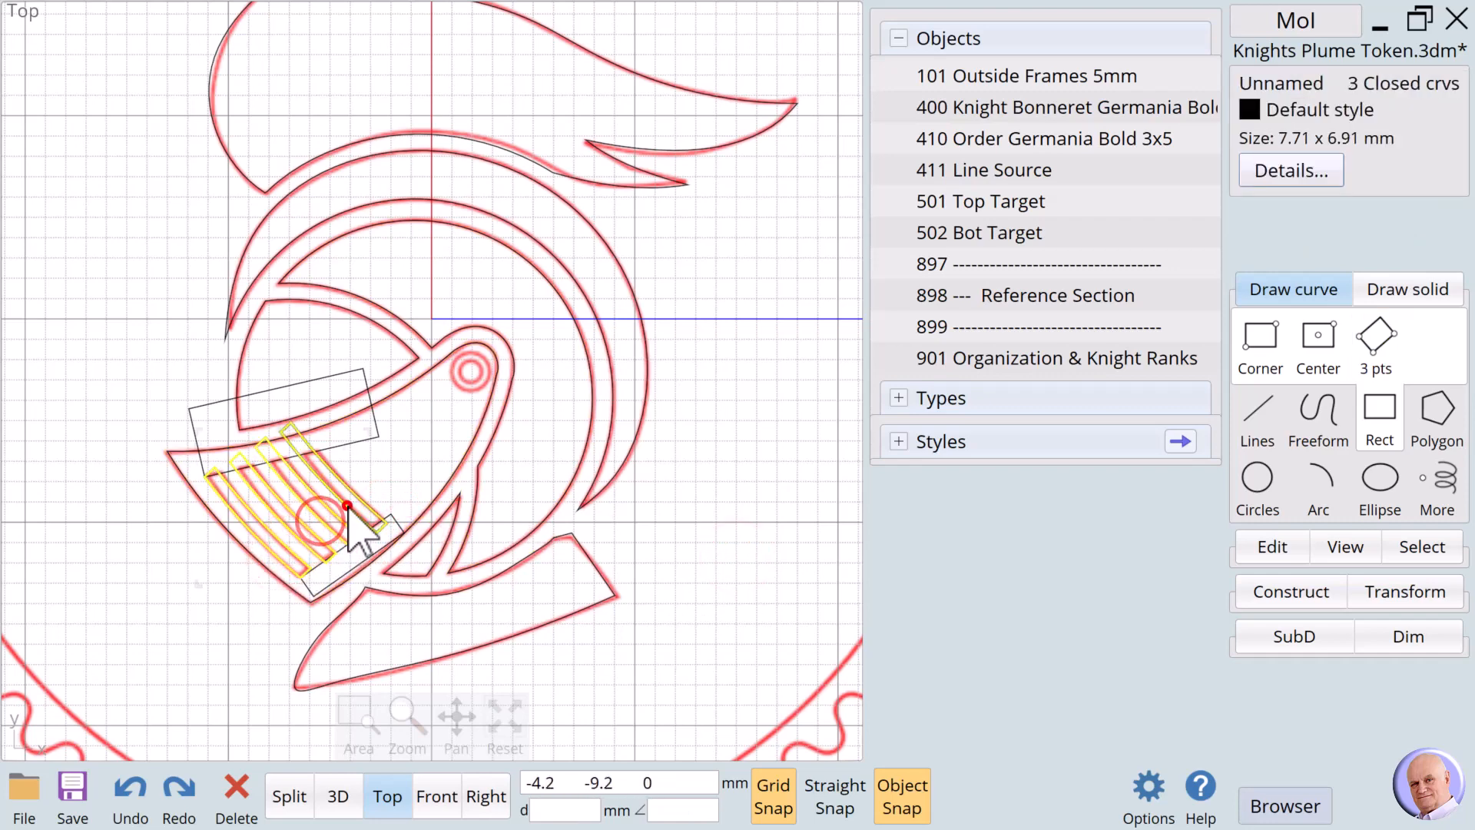
click(347, 507)
click(1264, 595)
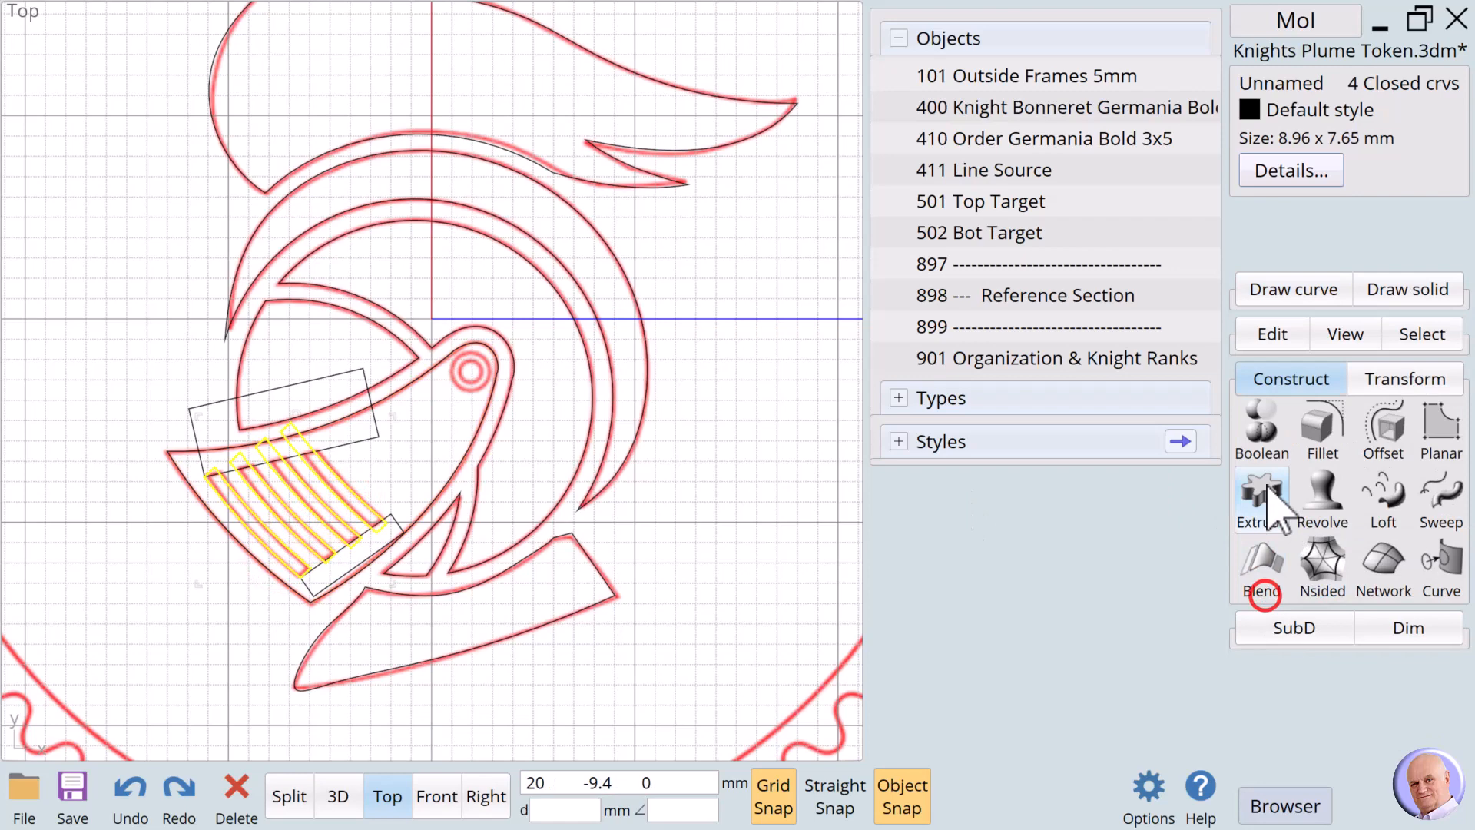
click(1263, 443)
click(1263, 436)
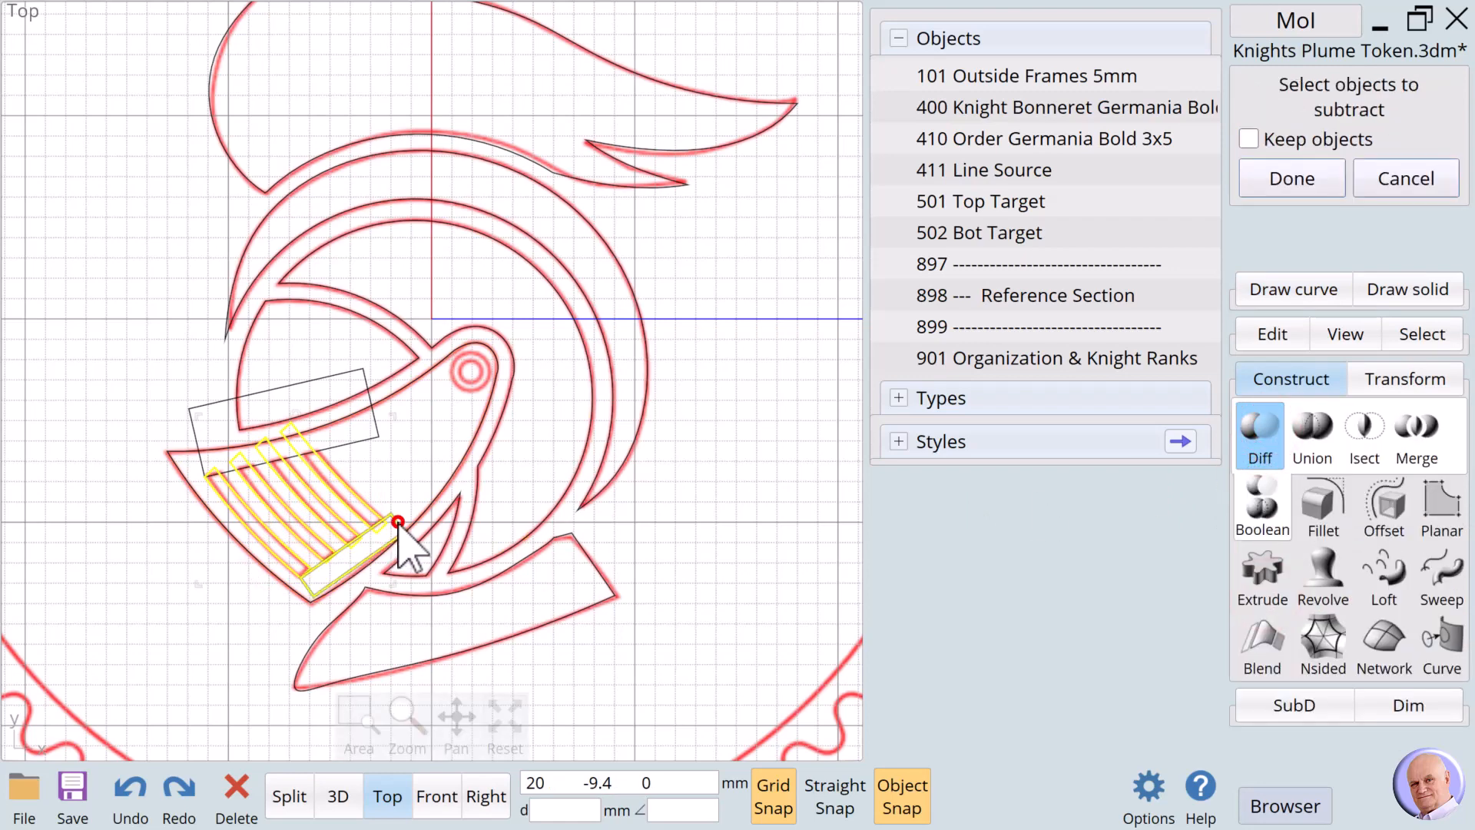
click(384, 428)
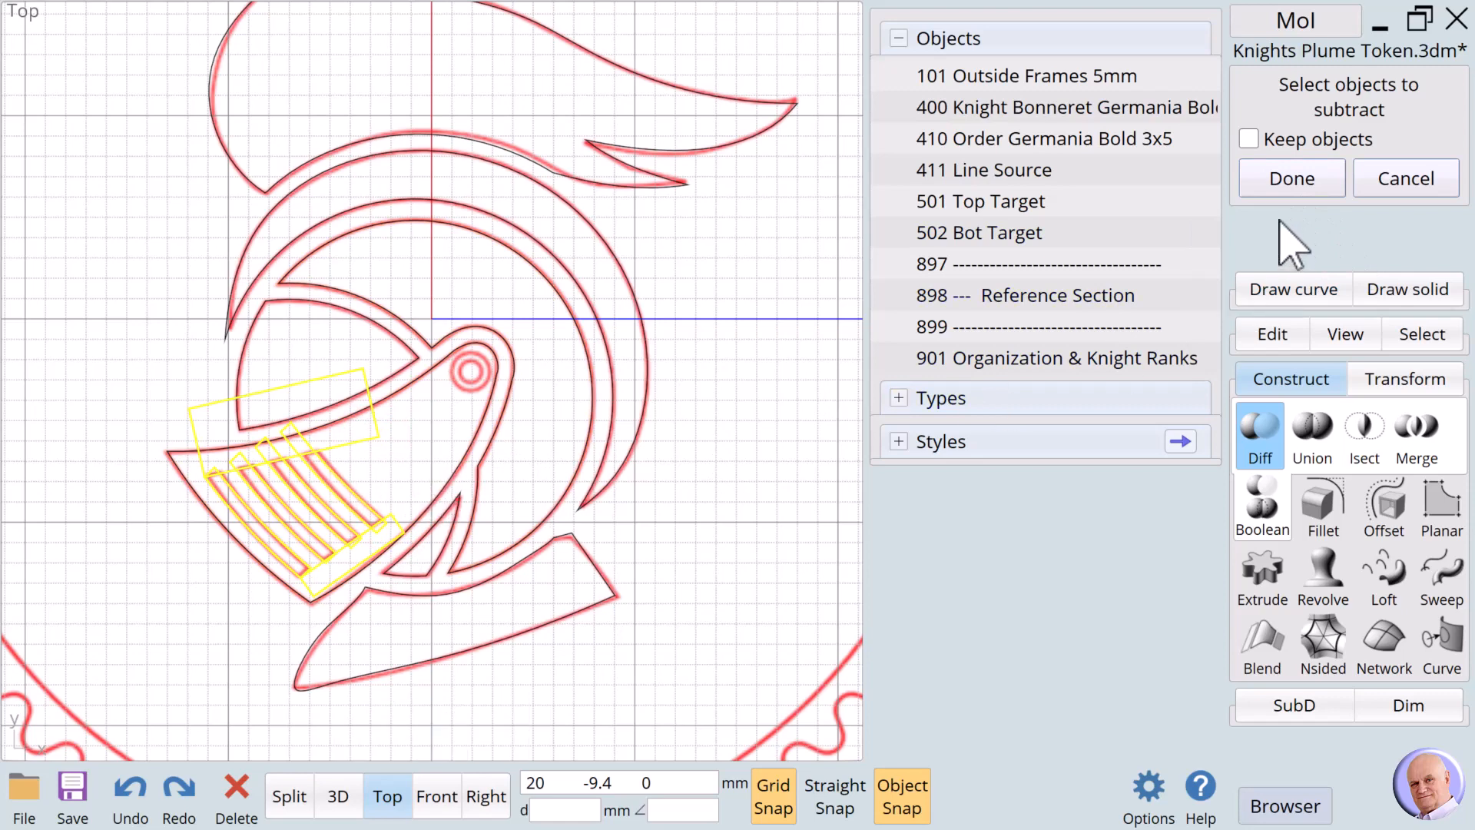
click(1290, 184)
click(686, 537)
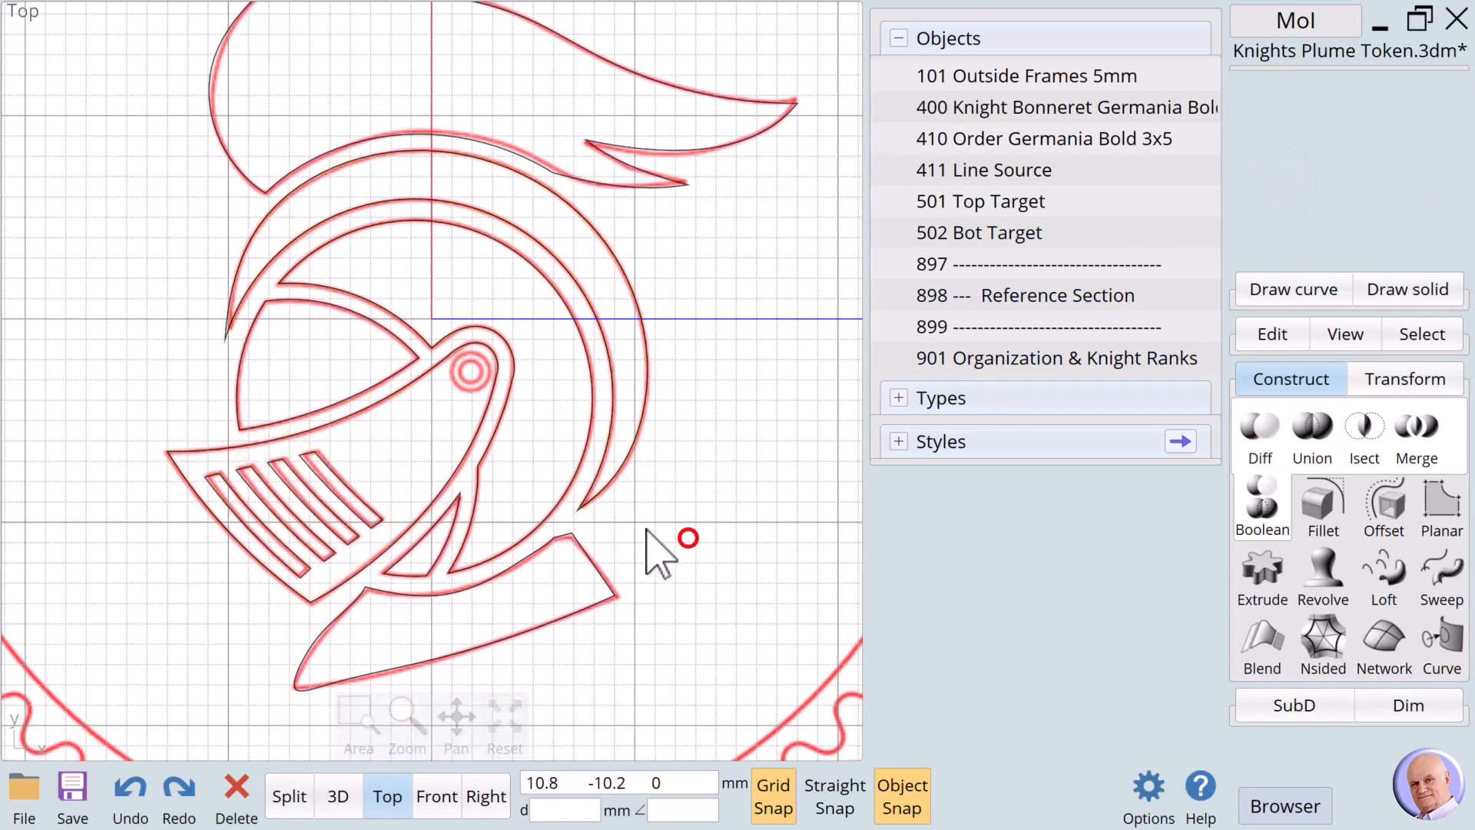
click(287, 562)
click(315, 547)
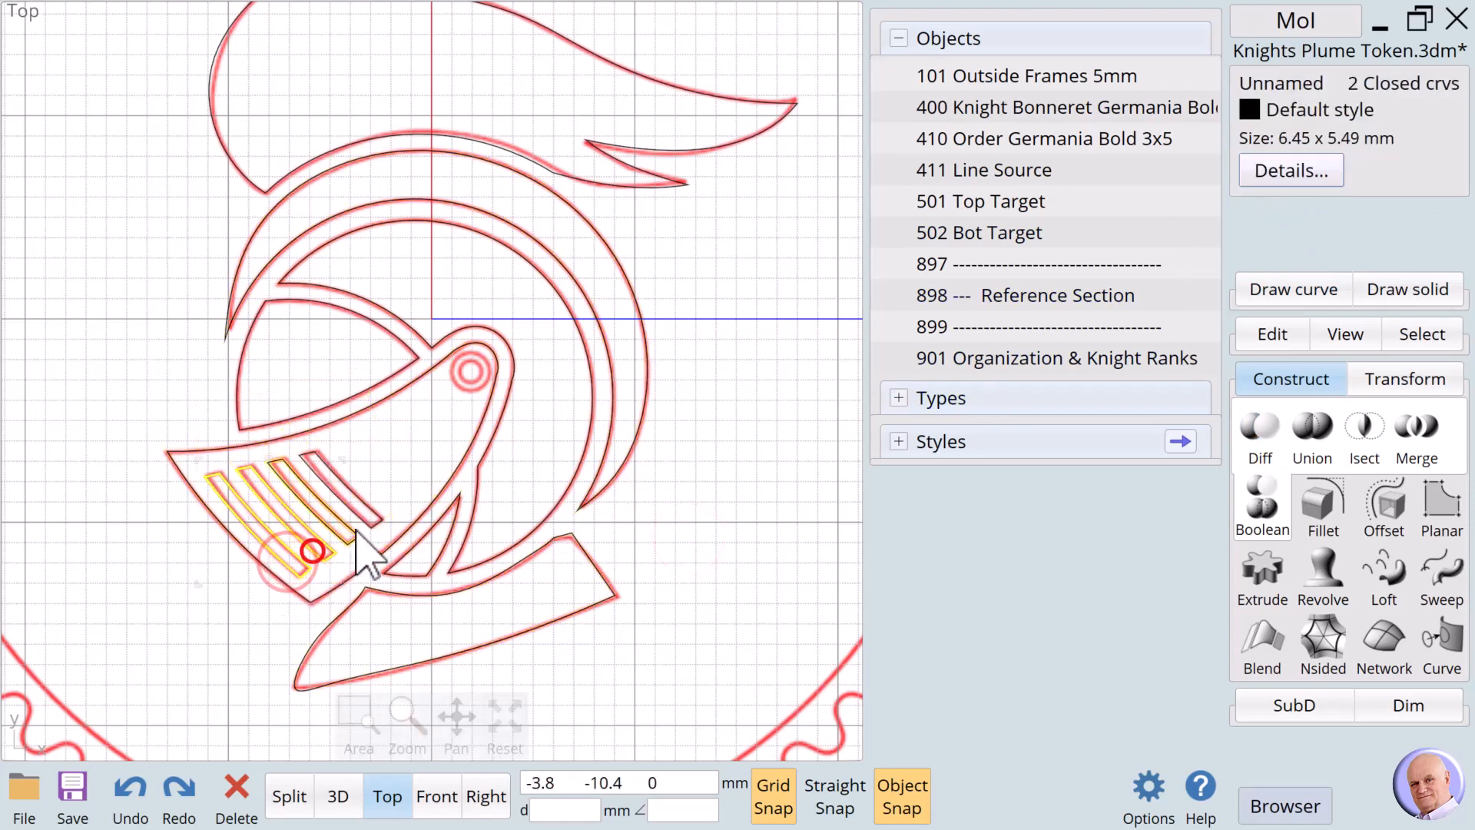
click(345, 536)
click(361, 516)
click(649, 467)
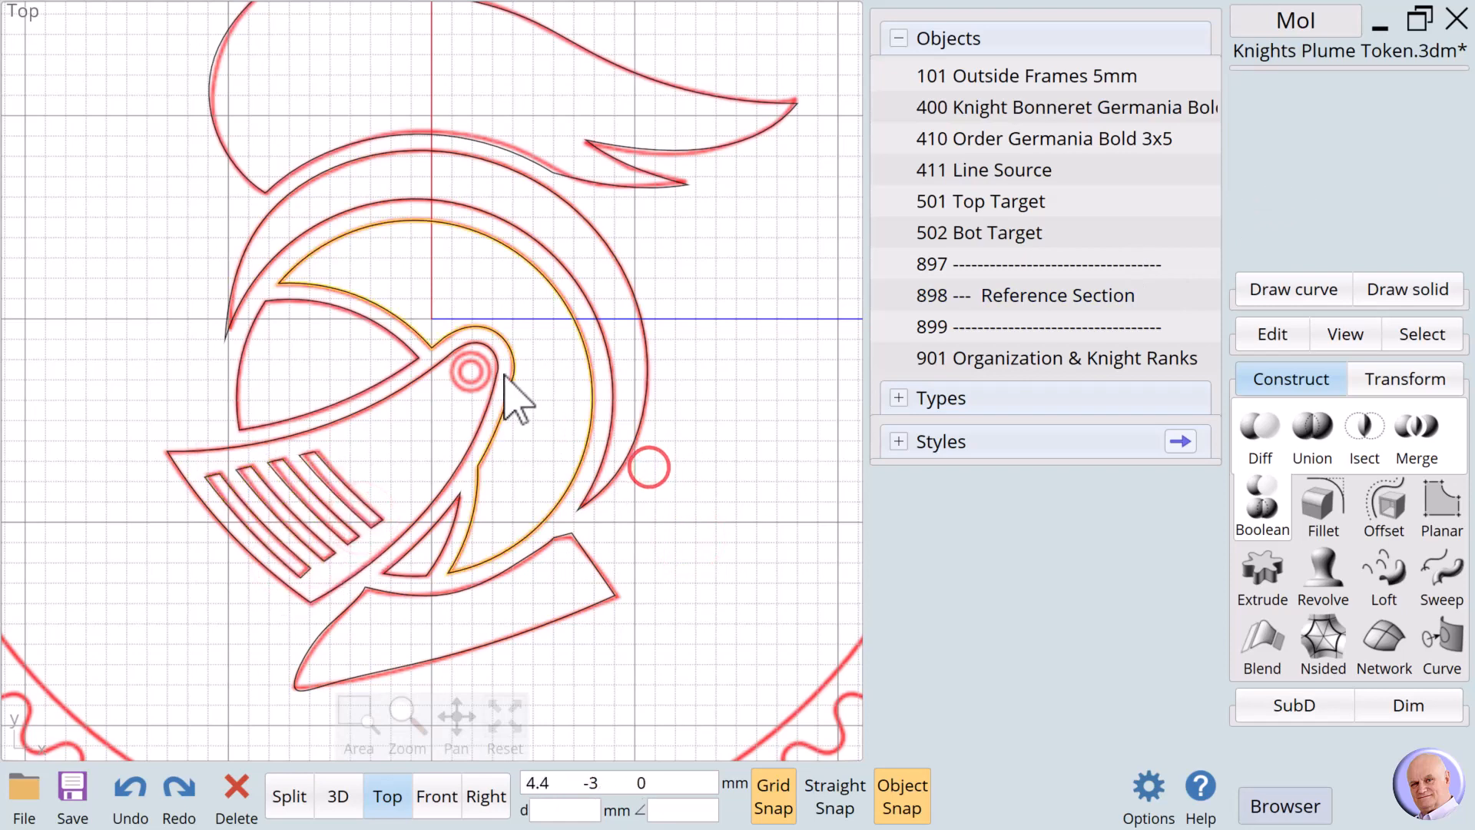
Draw a center-point circle about 2.85 mm in diameter around the visor's pivot, reaching the visor's rounded edge.
click(1269, 318)
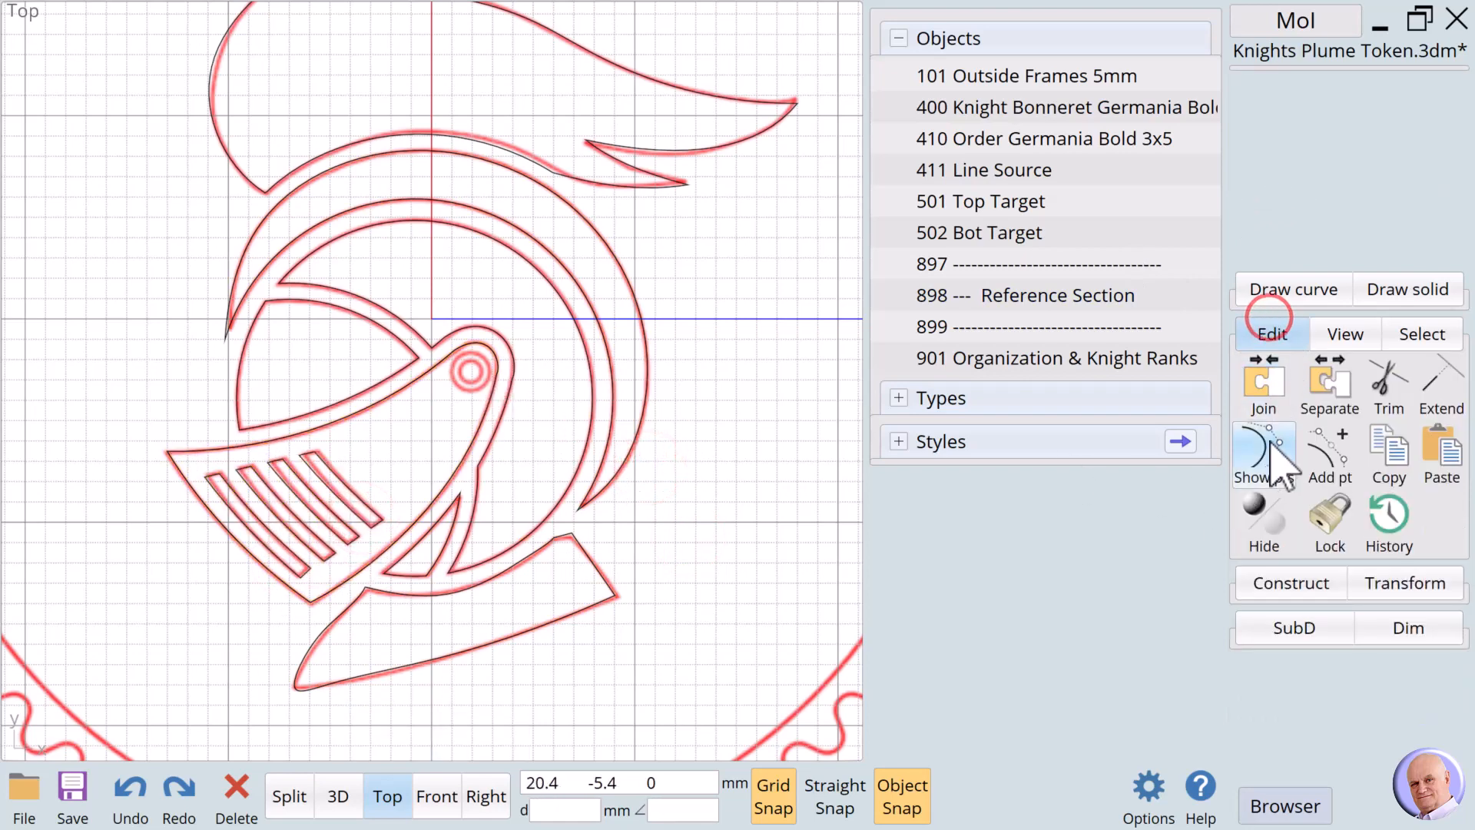
click(1272, 292)
click(1255, 411)
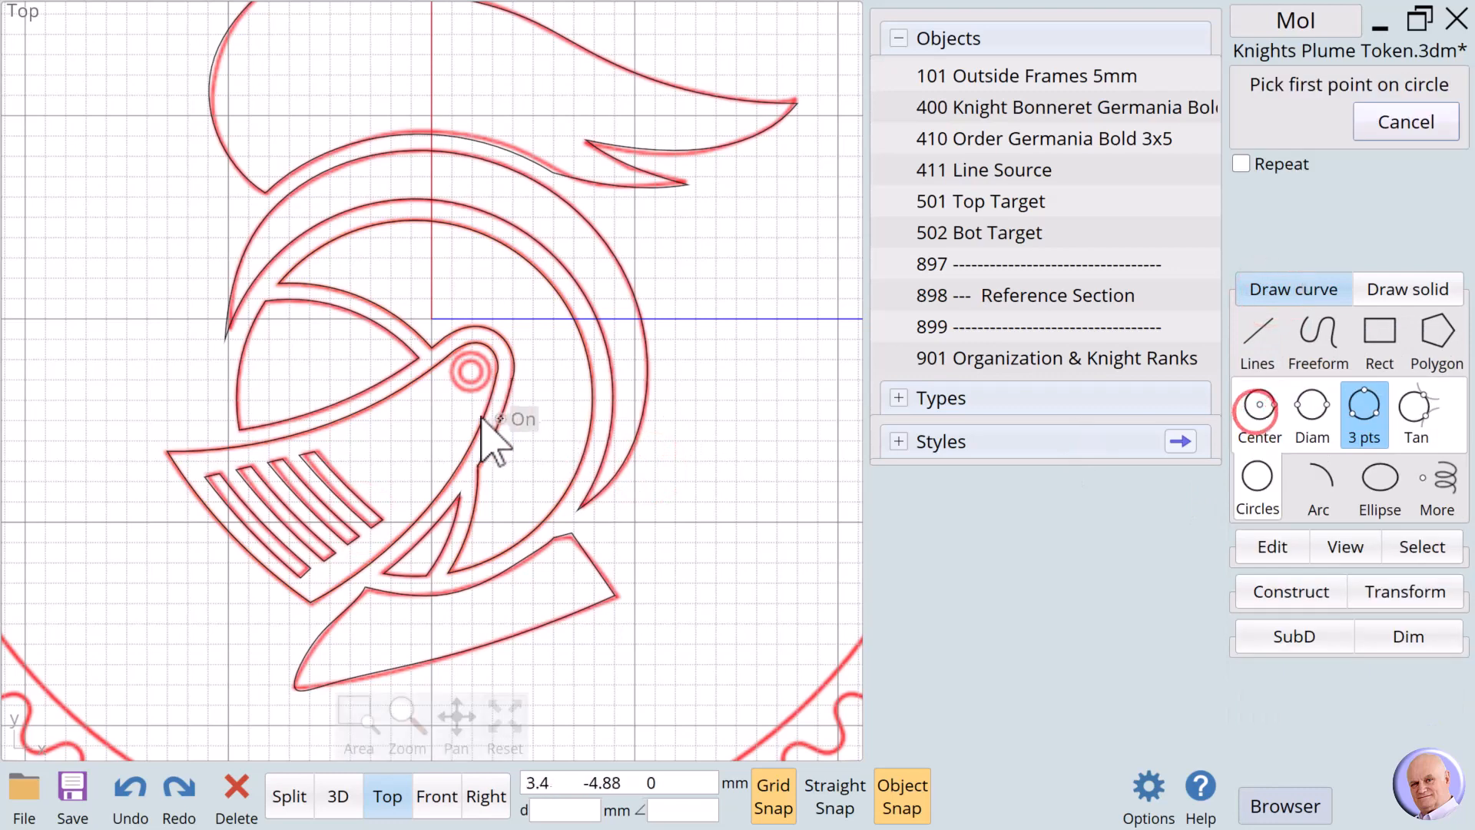
click(472, 370)
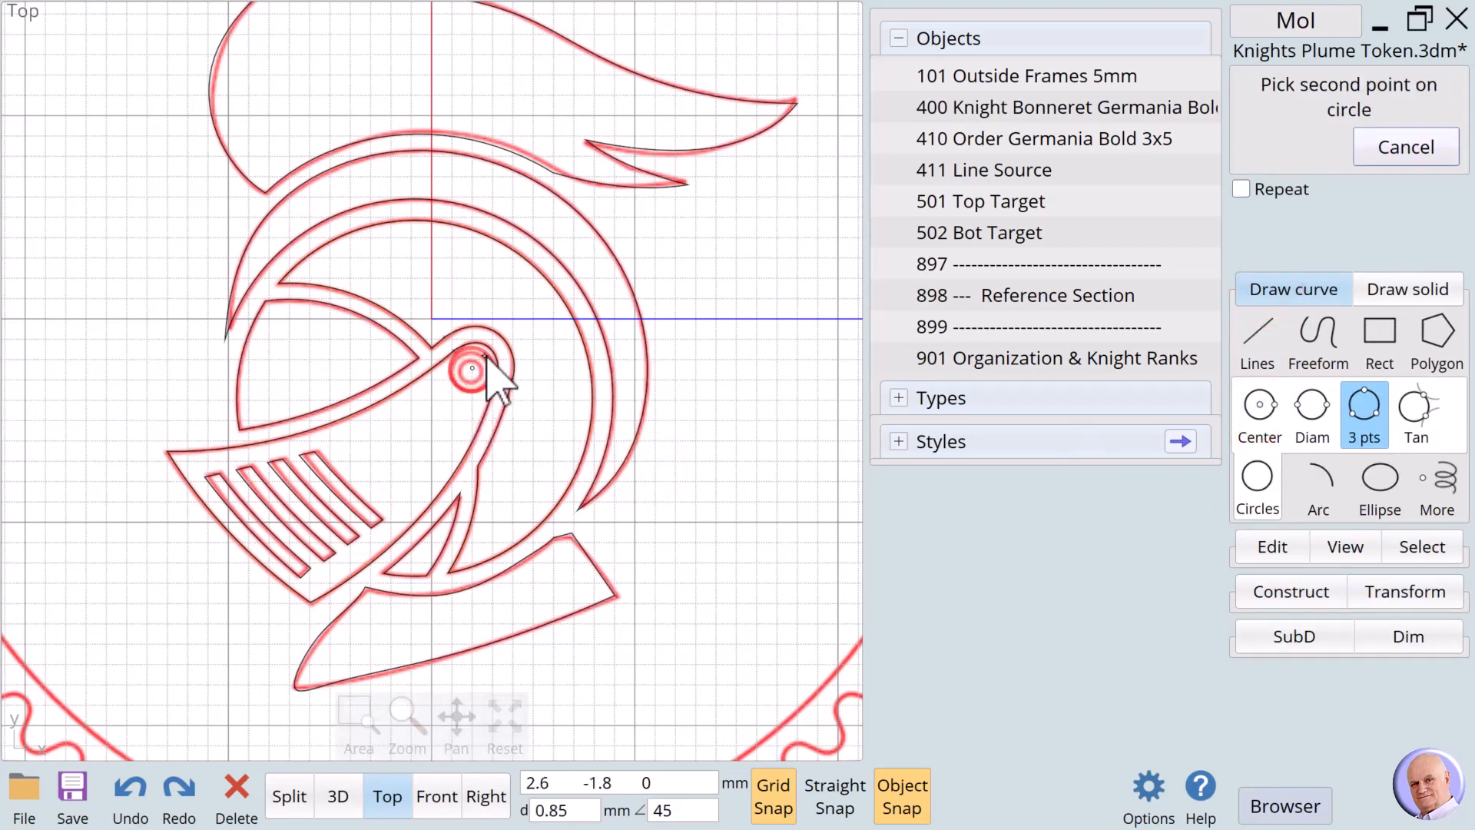
click(1261, 407)
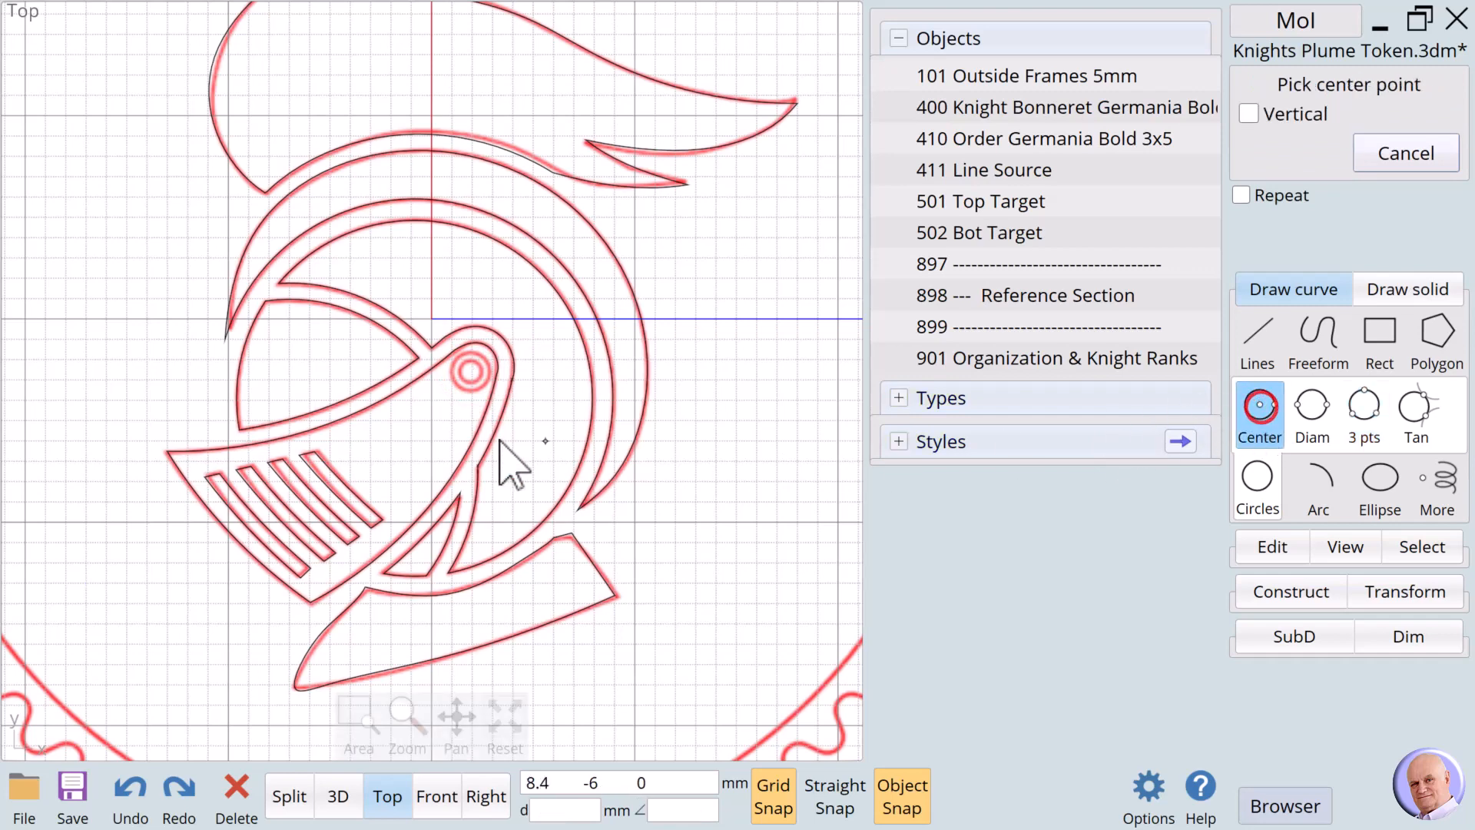
click(472, 372)
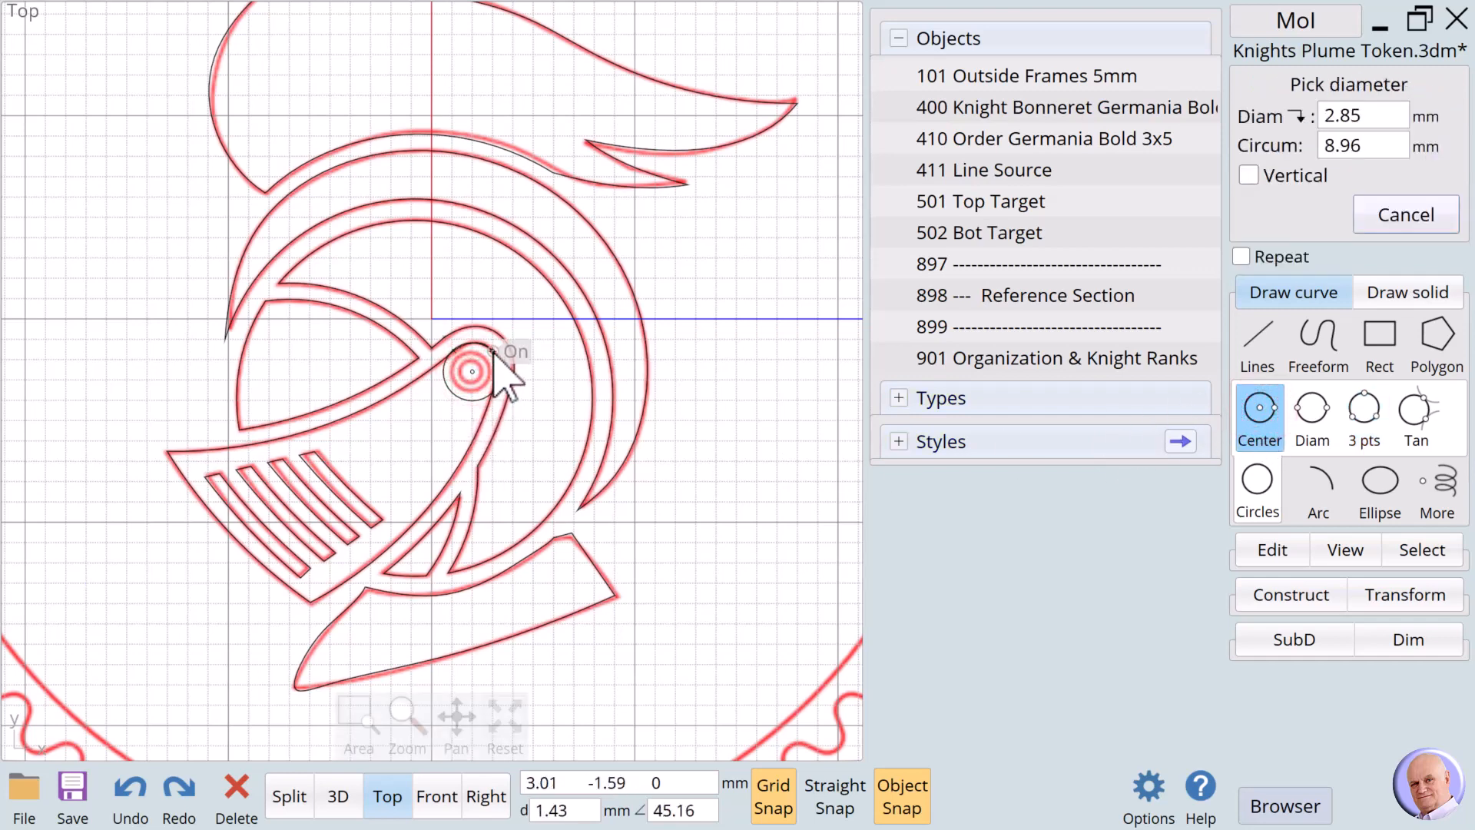
click(494, 354)
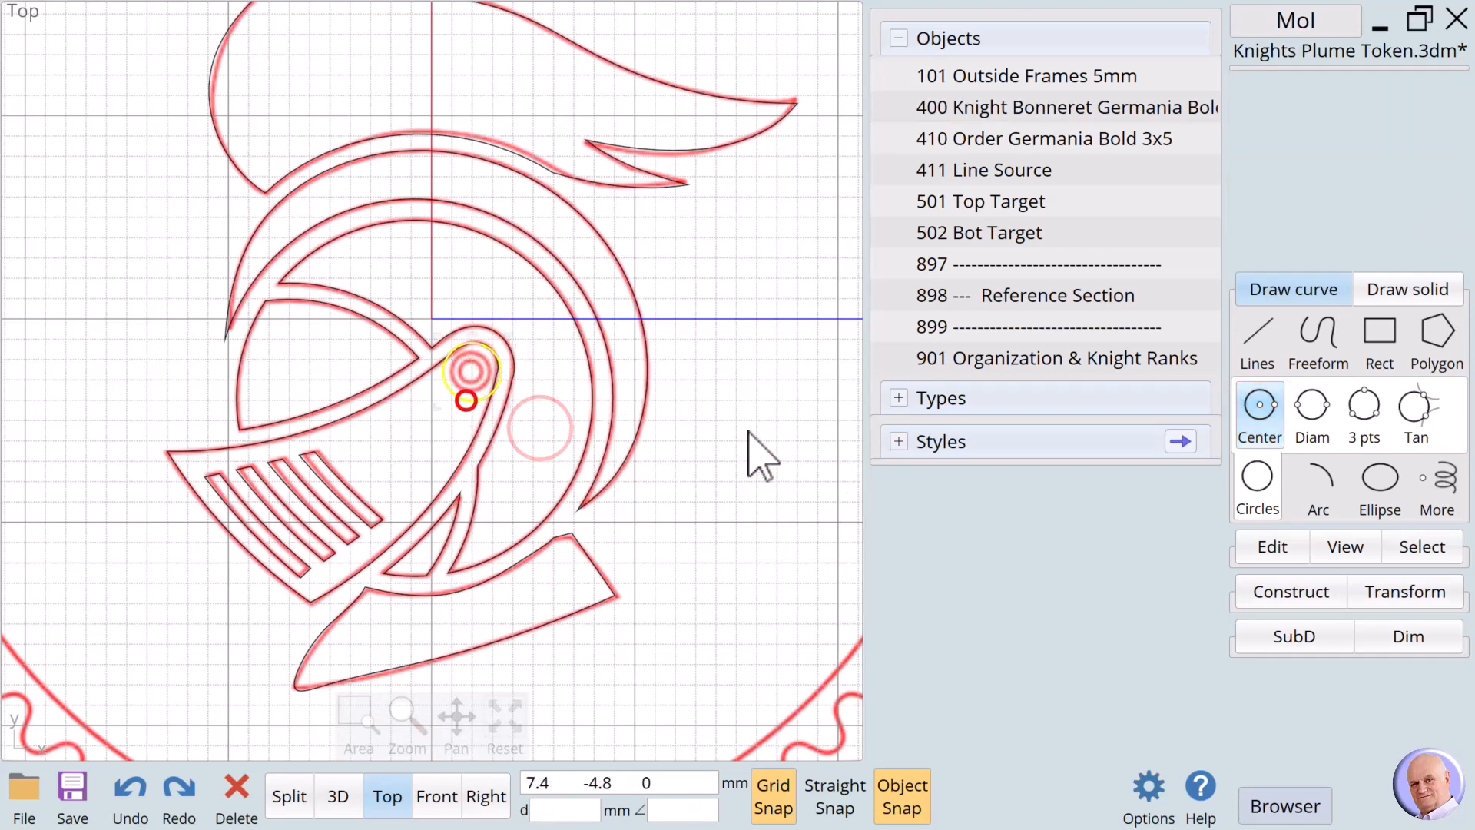
Offset the pivot circle inward to match the small inner reference circle, and delete the original outer circle.
click(1260, 598)
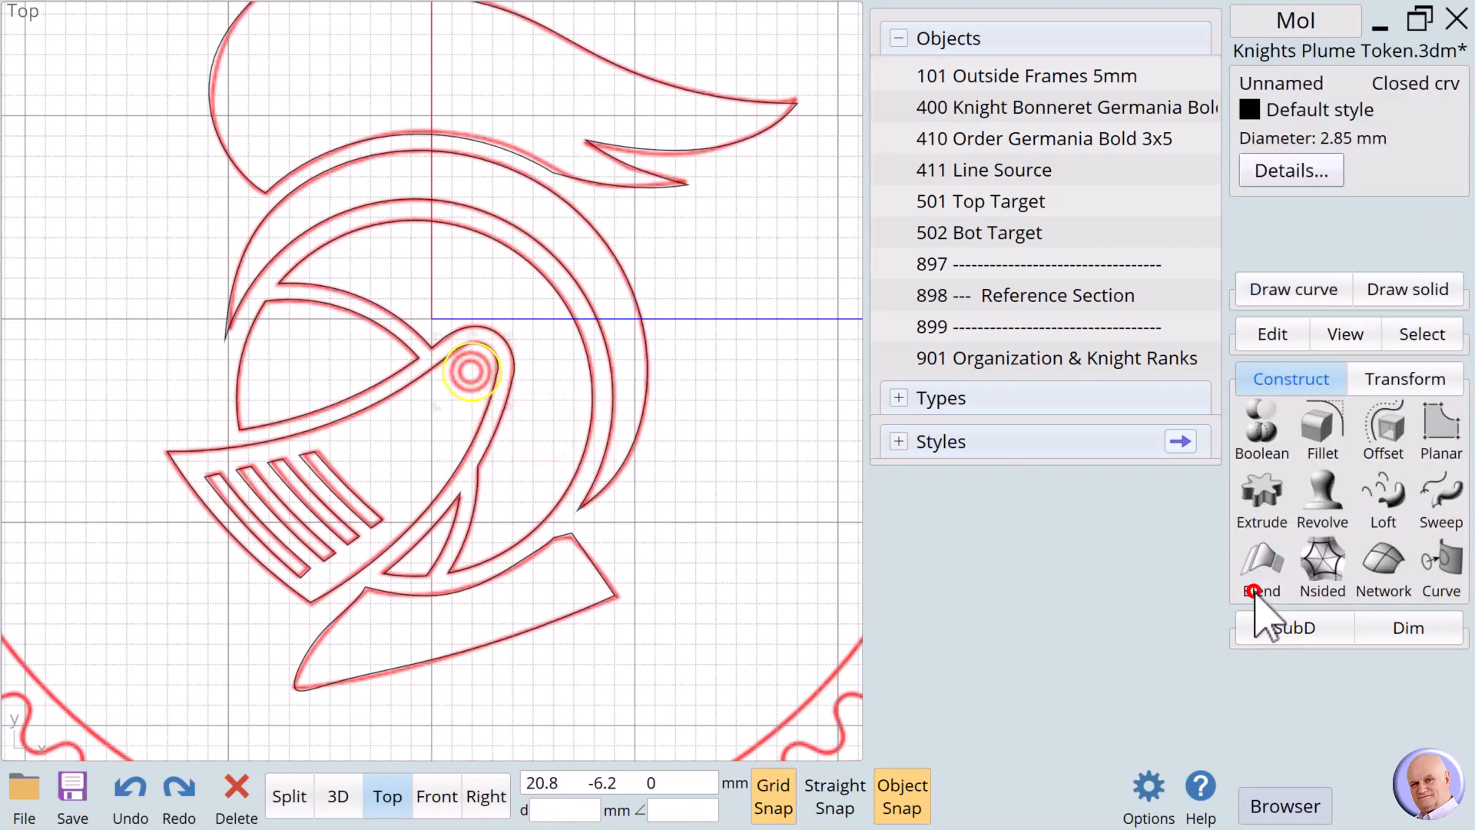
click(1383, 425)
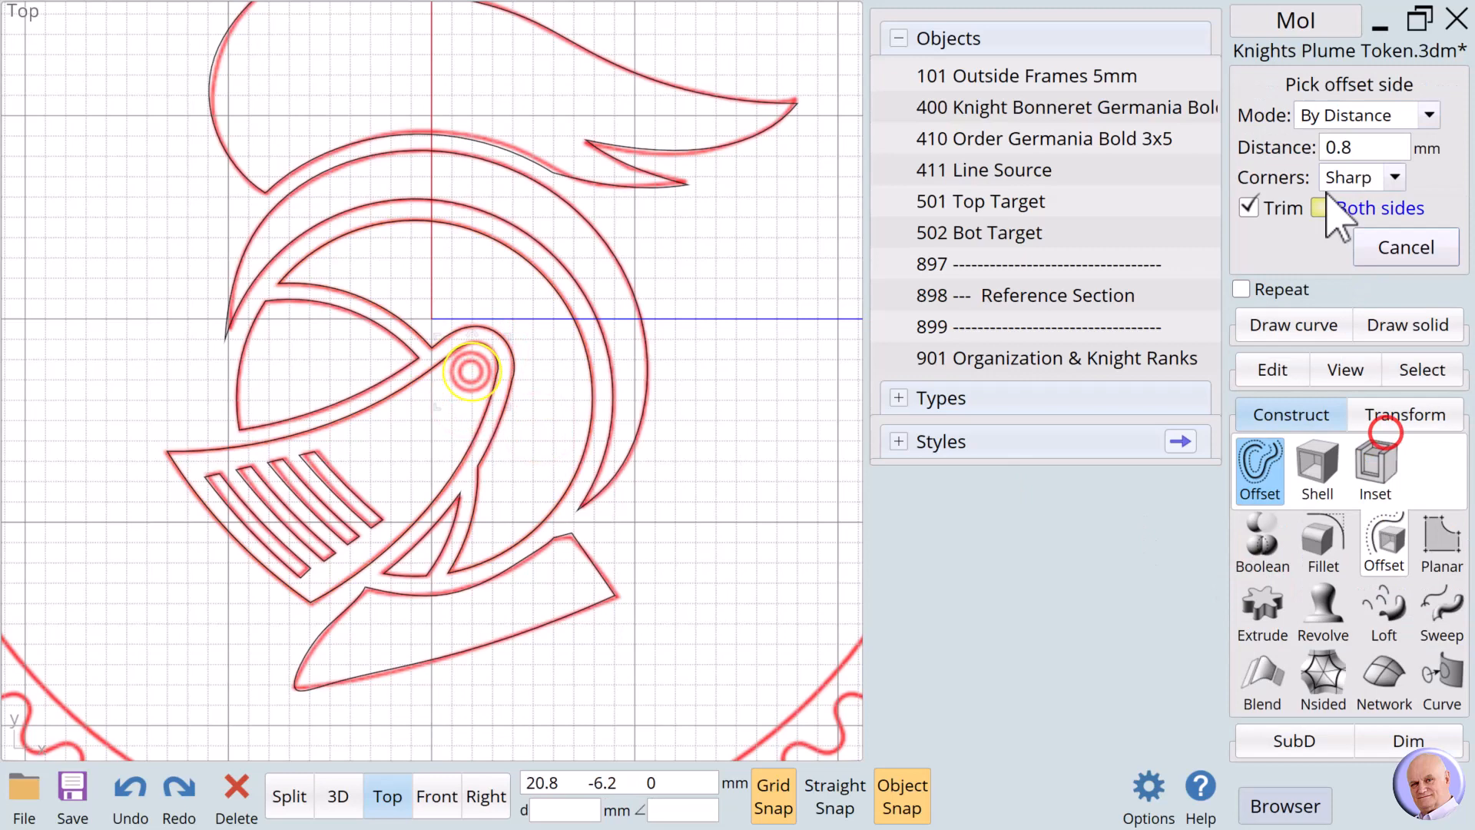
click(1364, 147)
click(1312, 353)
click(1249, 309)
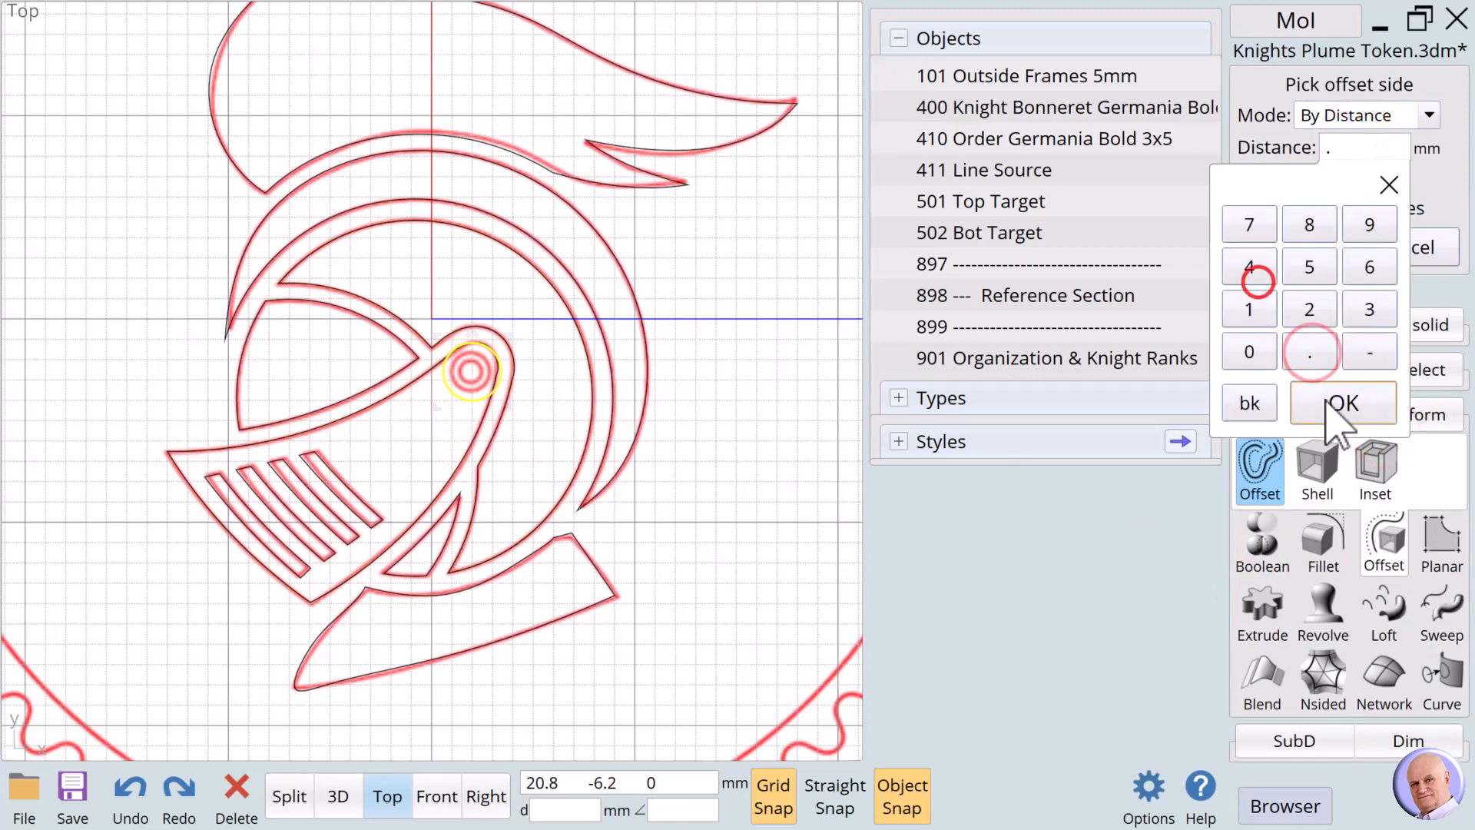
click(1344, 402)
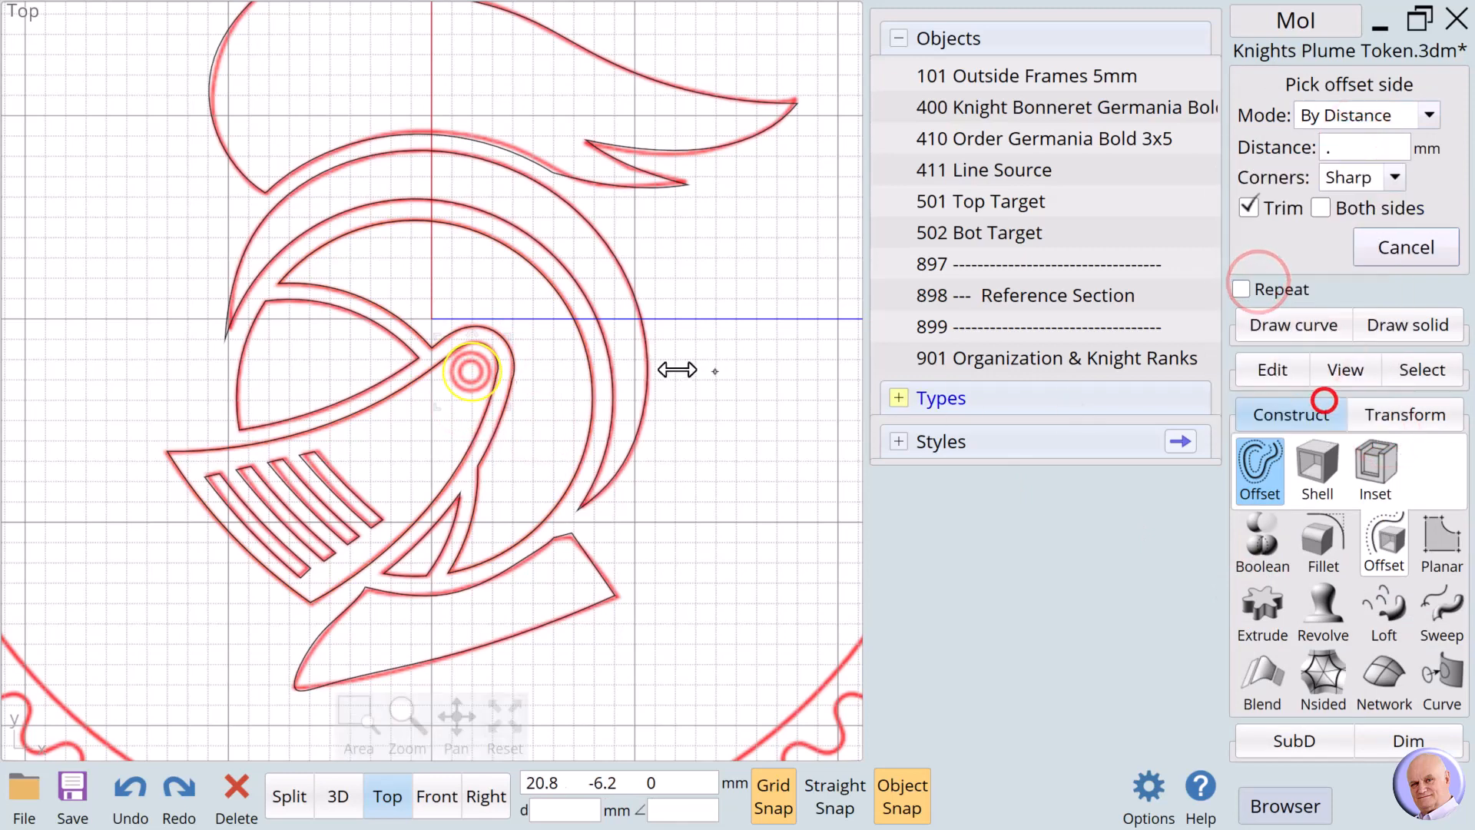
click(478, 378)
click(721, 383)
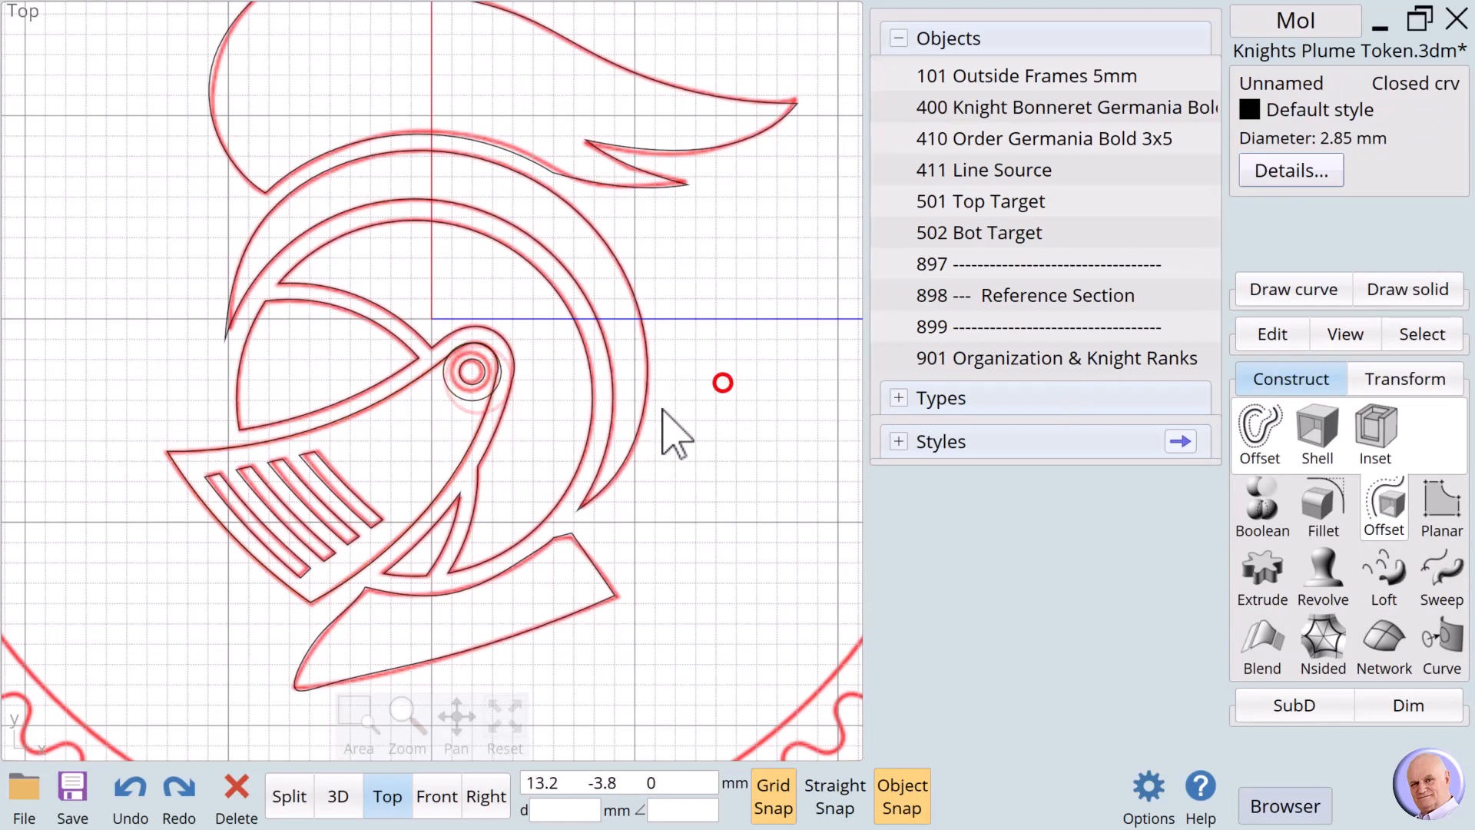
click(466, 401)
key(Delete)
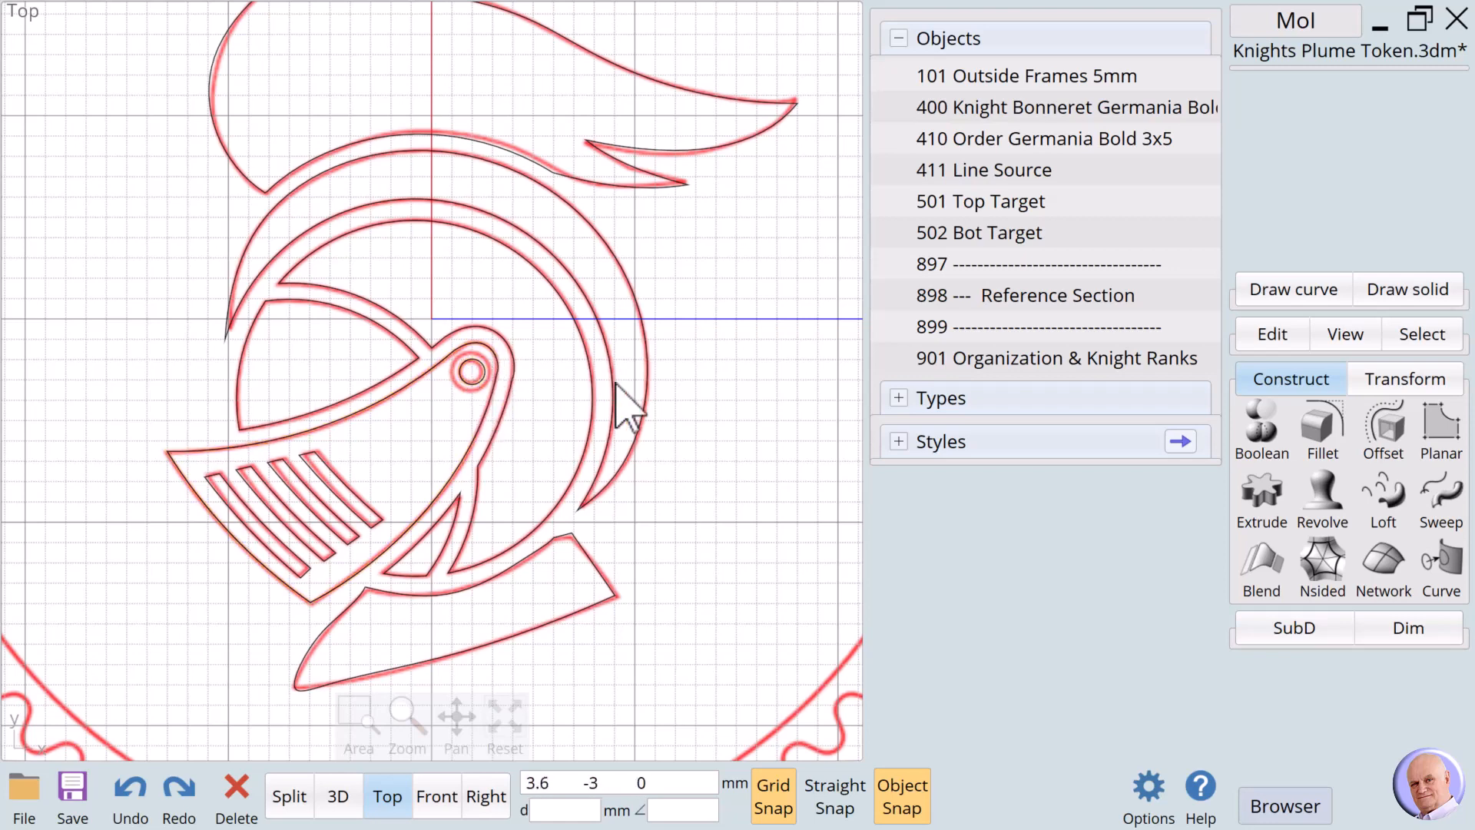
Select the twelve closed helmet and plume curves and name them "102 Knight's Head Frames 5mm".
scroll(689, 427, down, 2)
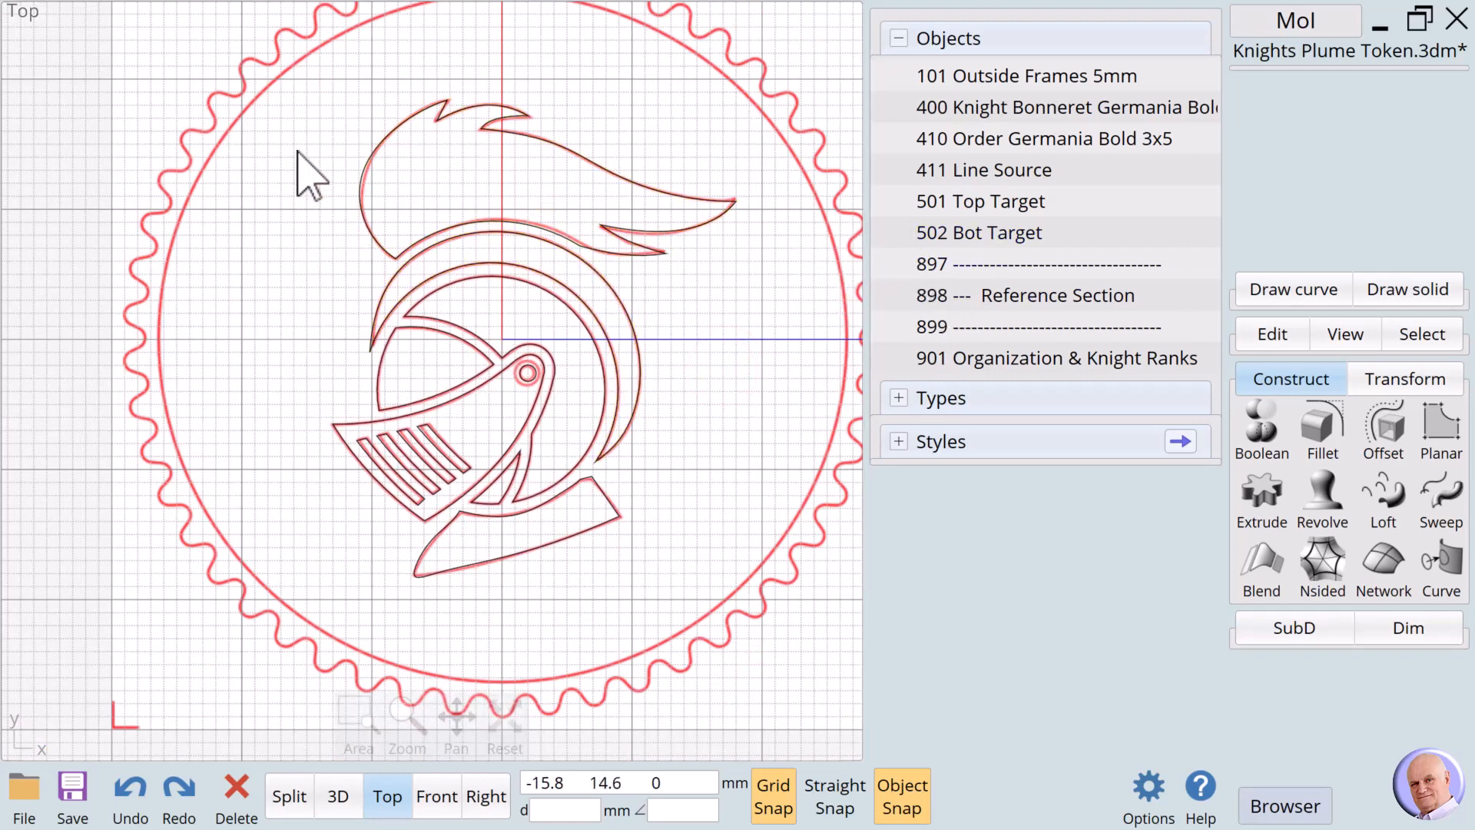
drag(388, 151, 753, 590)
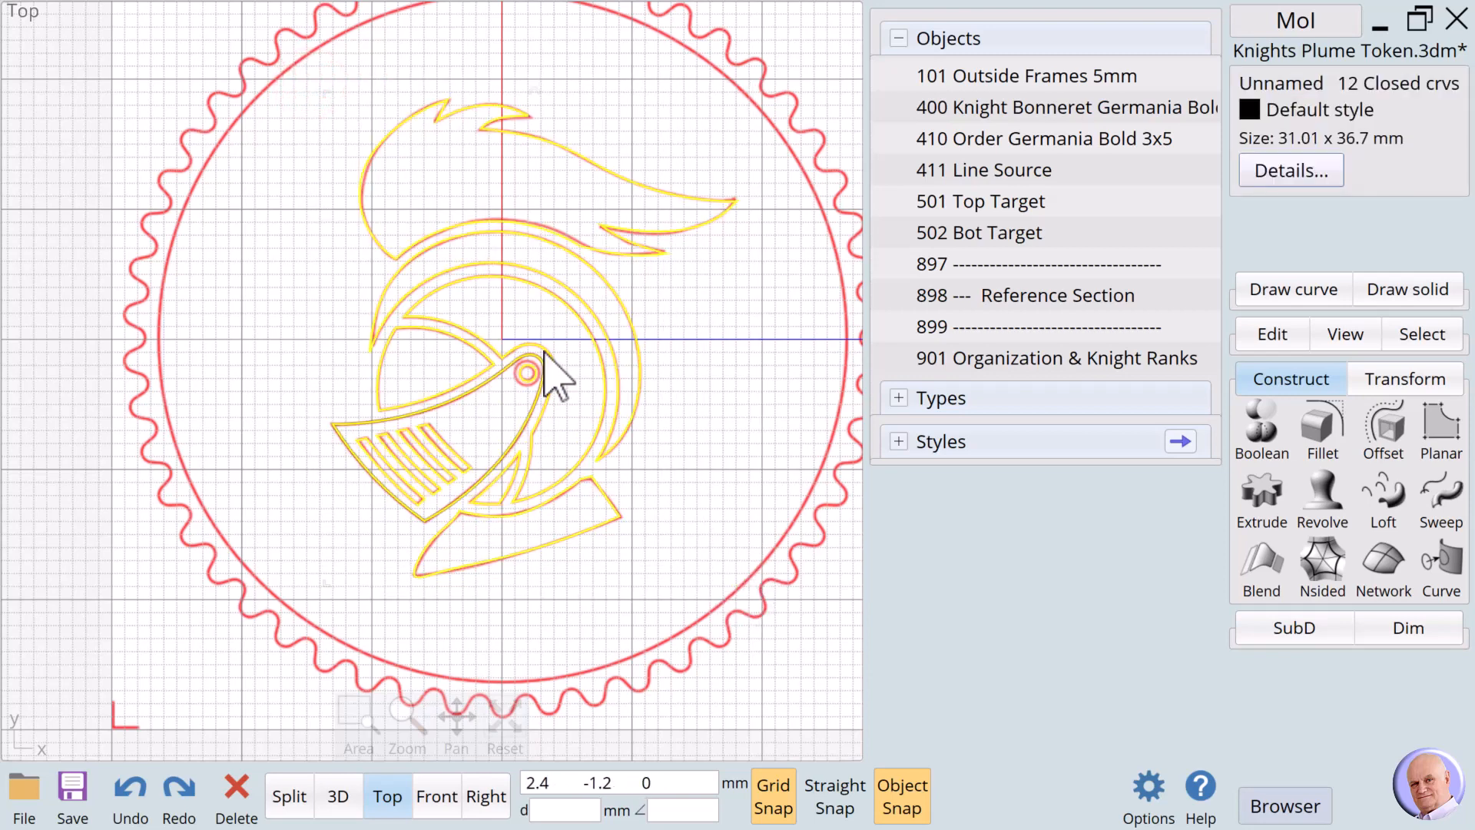
click(1255, 84)
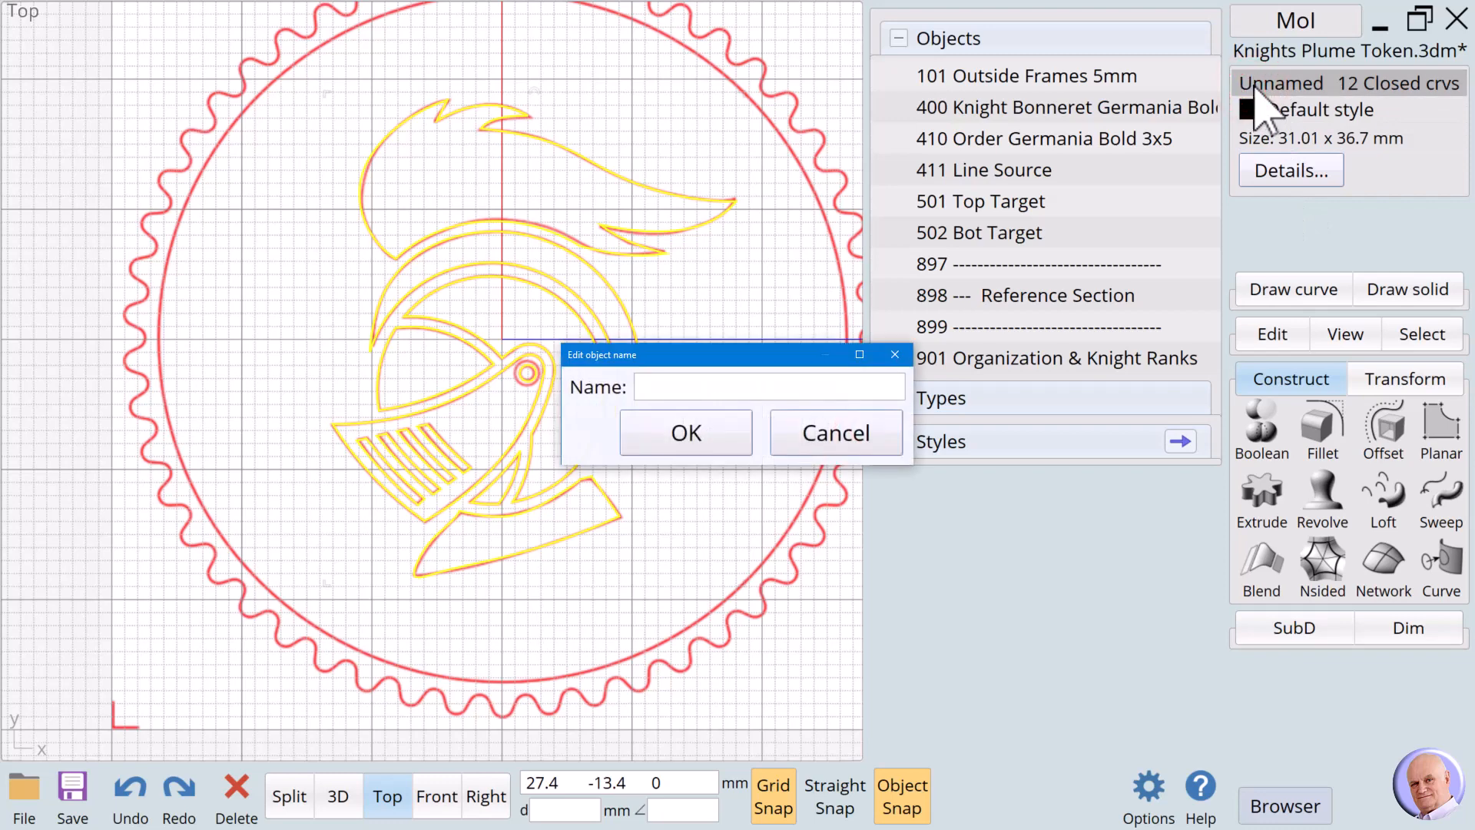
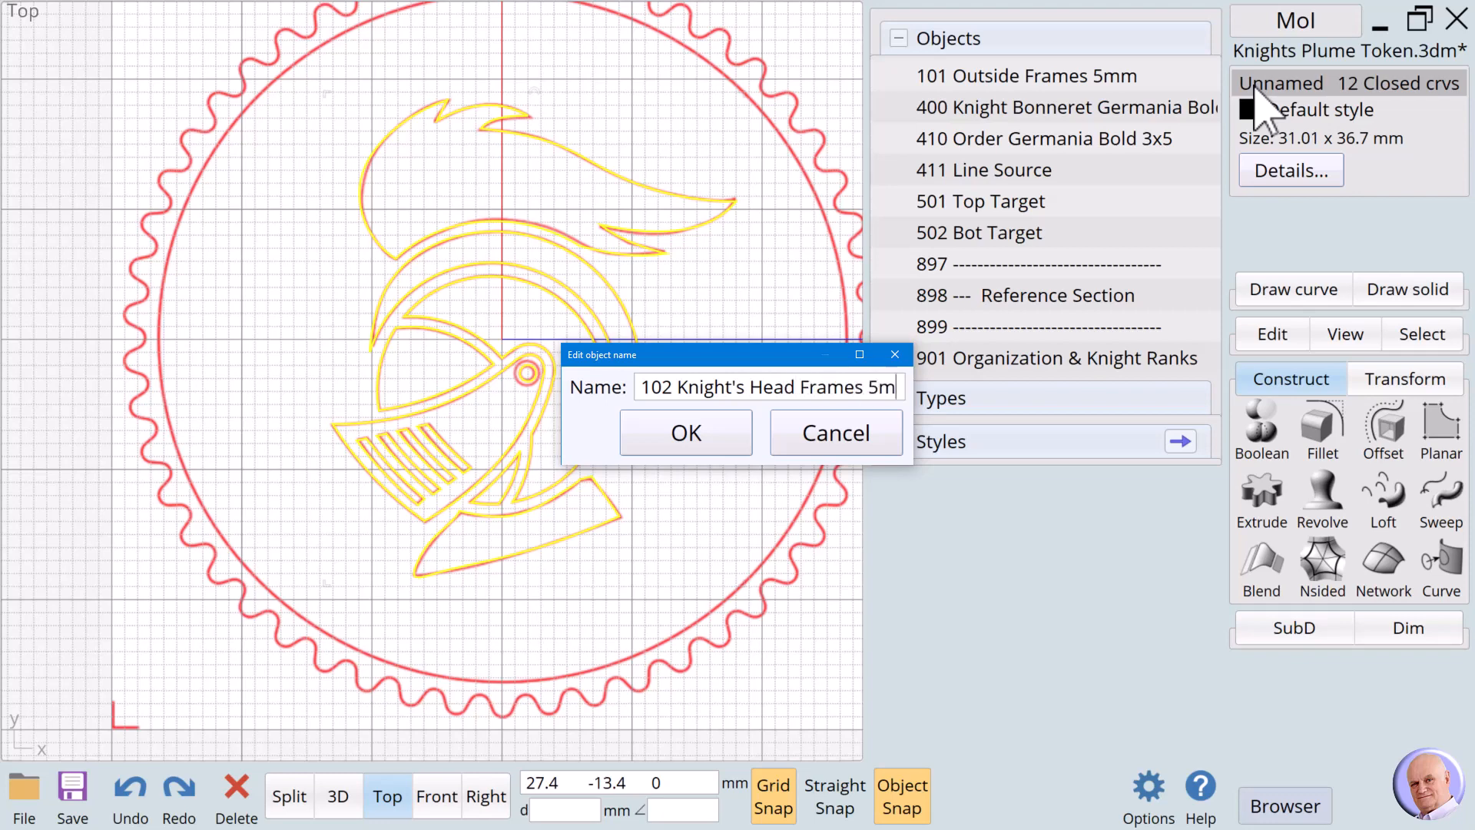
text(m)
click(705, 432)
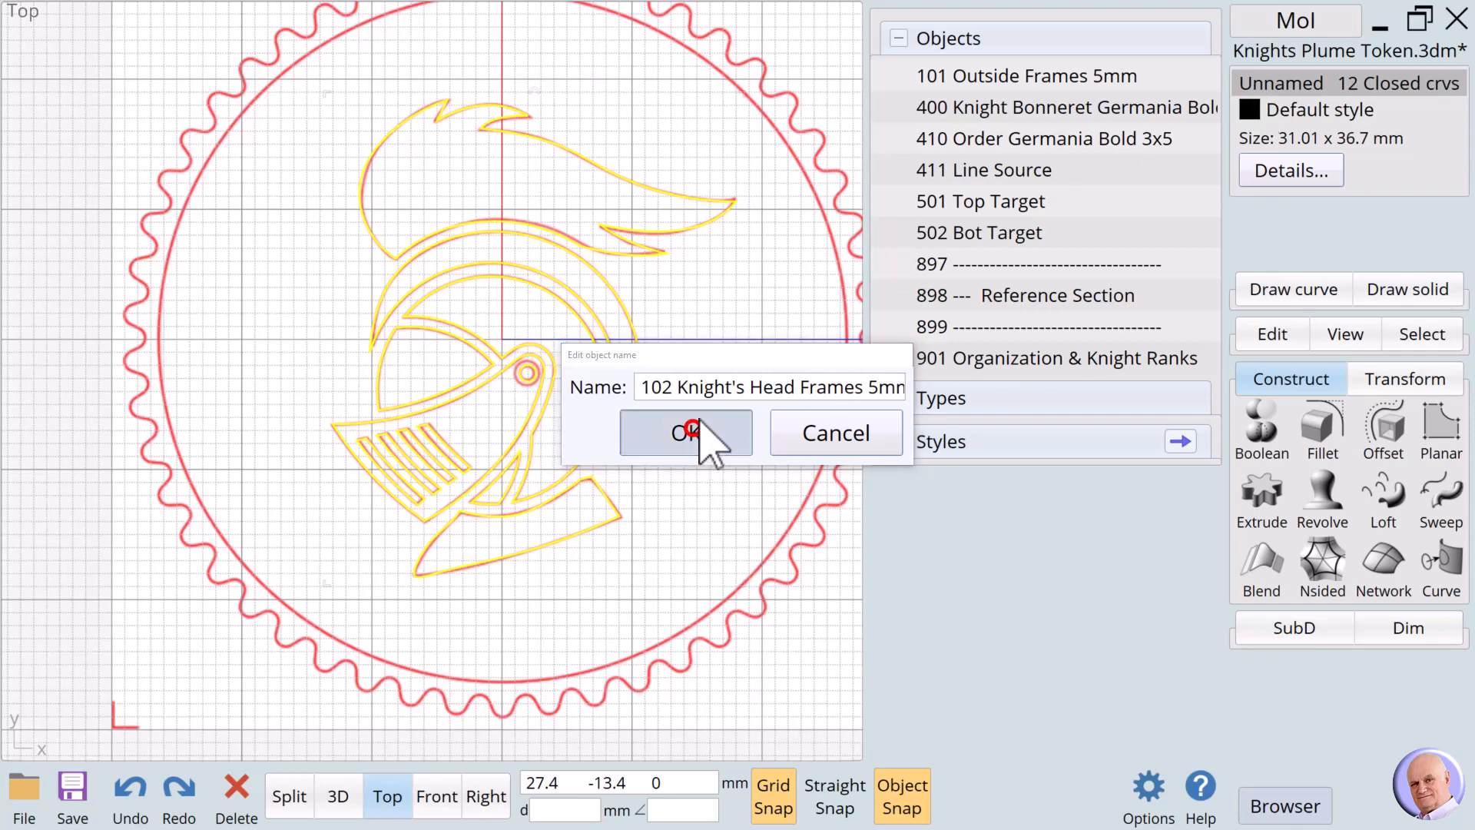
click(777, 269)
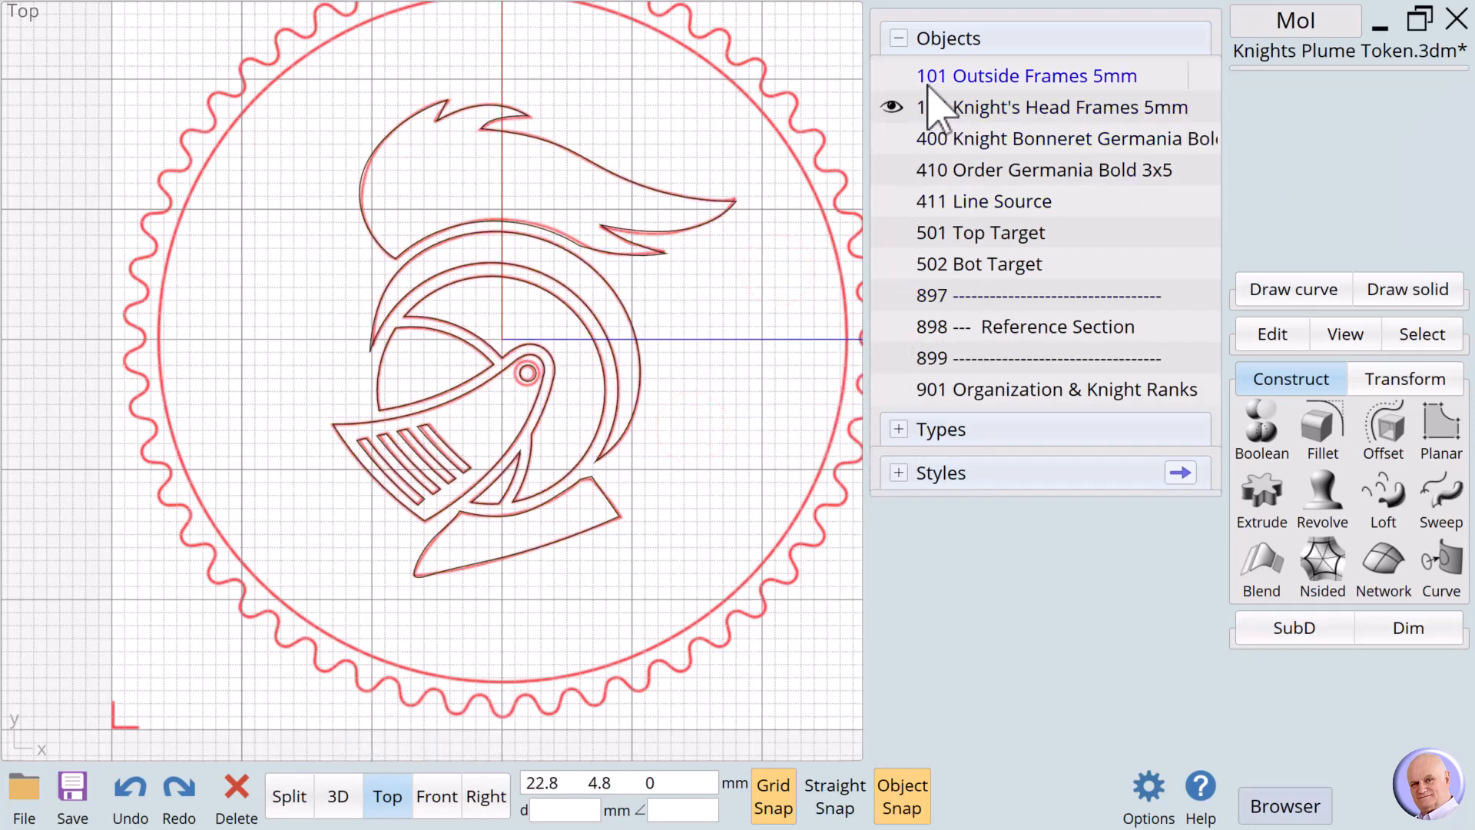
Extrude the Outside Frames and Knight's Head Frames curves 5 mm with capped ends.
click(1204, 74)
click(1203, 107)
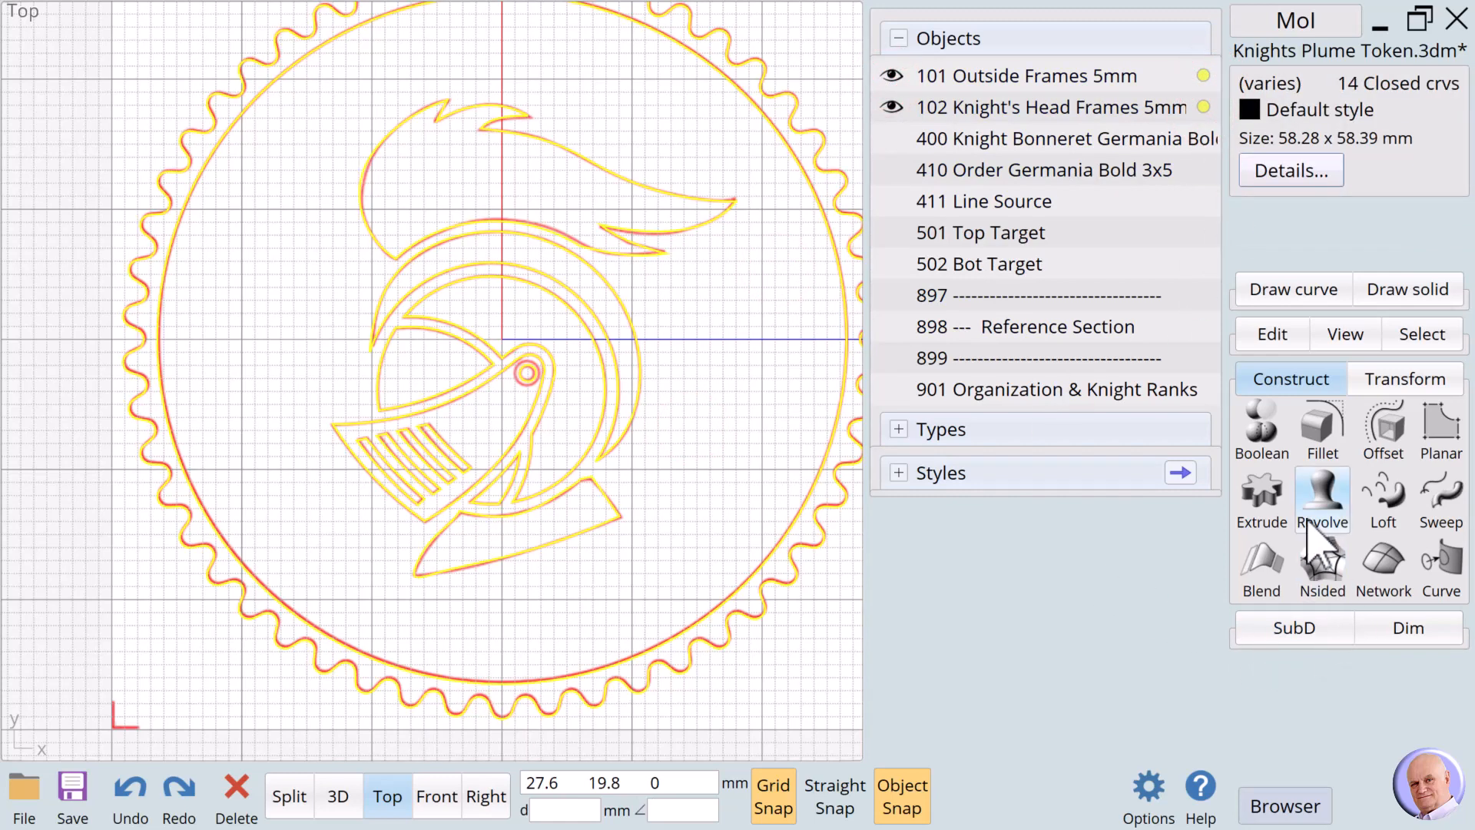
click(1262, 506)
click(1350, 117)
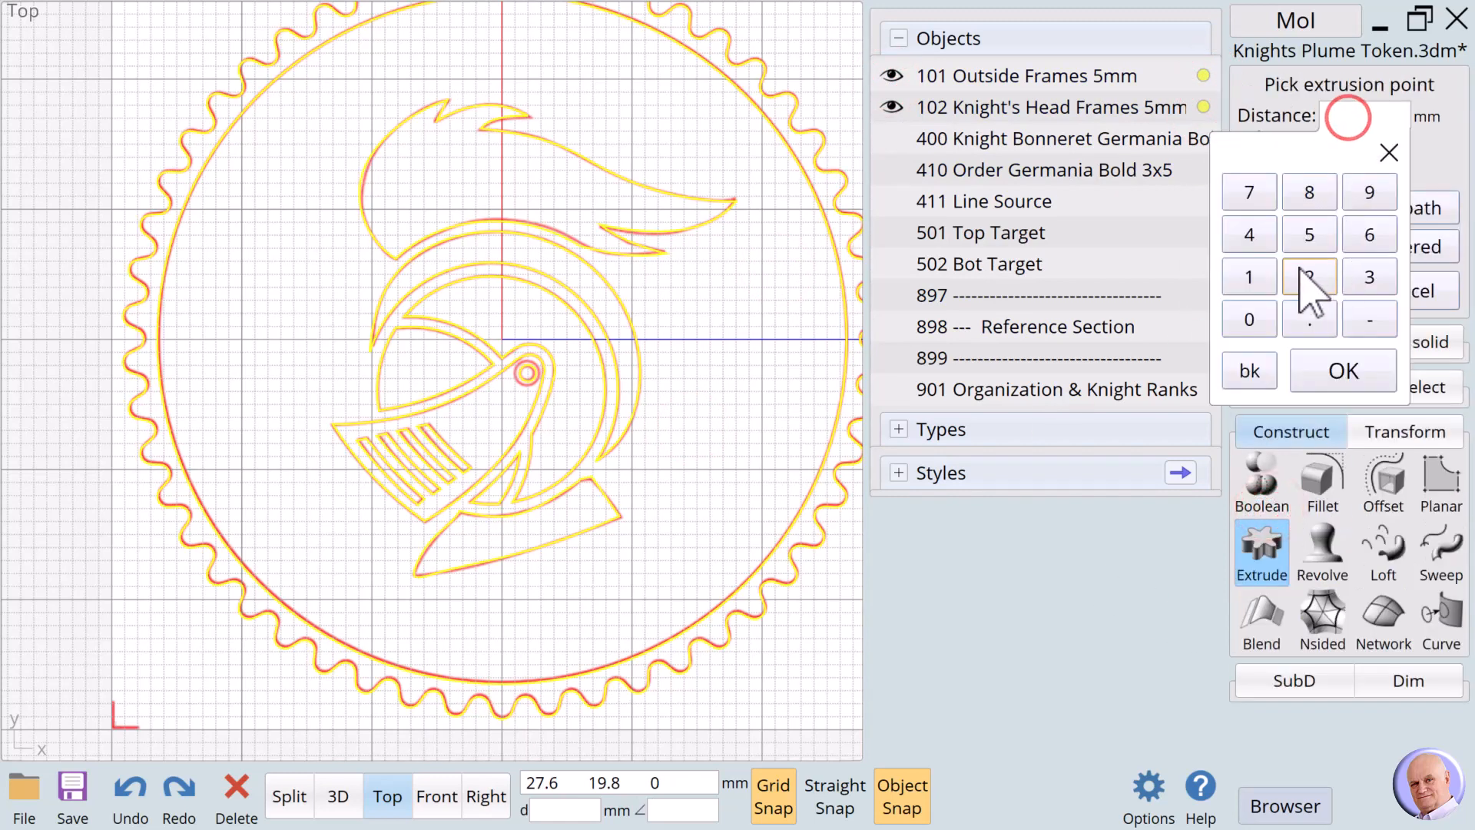
click(1317, 231)
click(1337, 363)
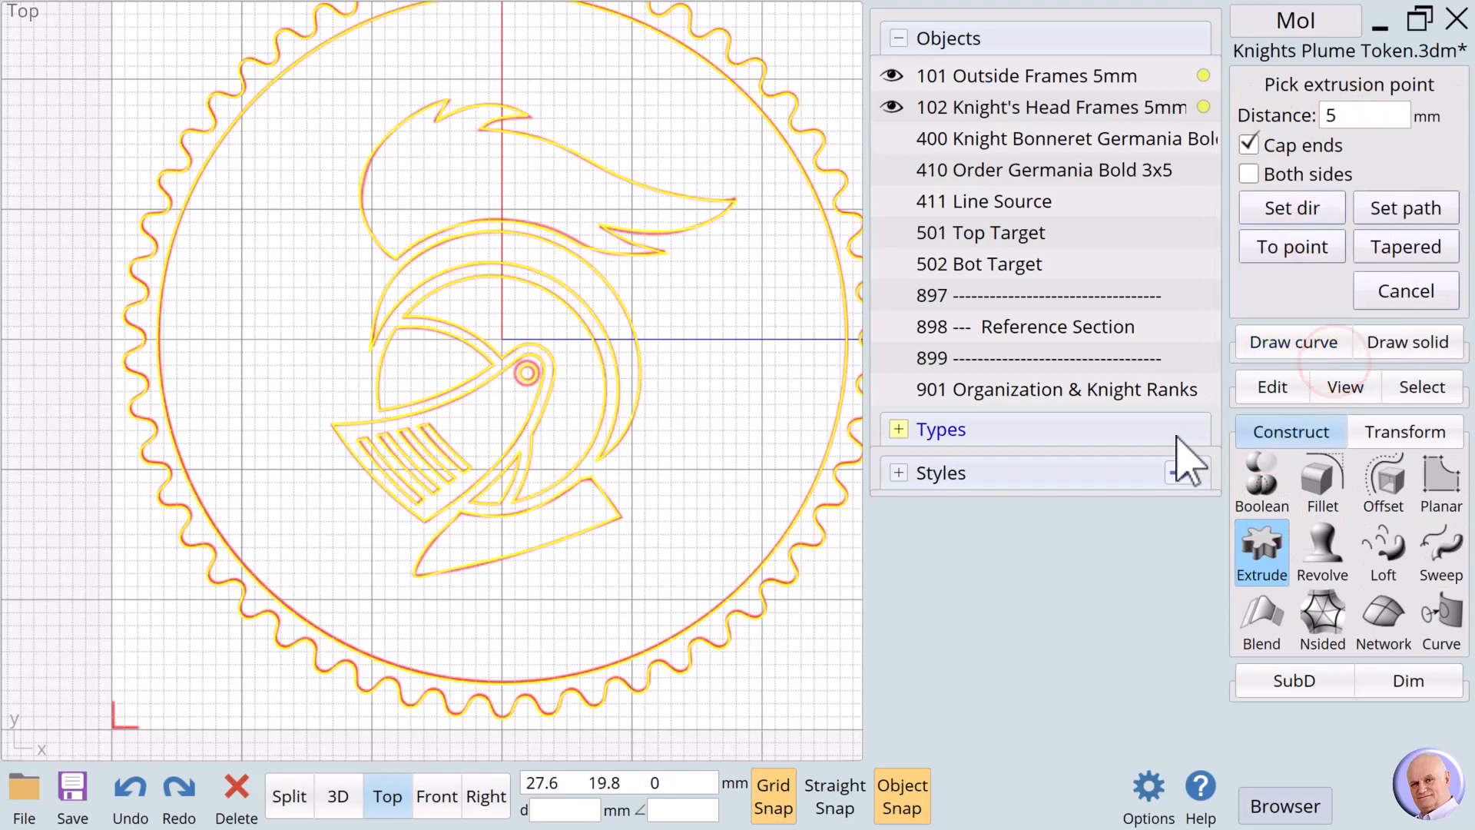
click(695, 360)
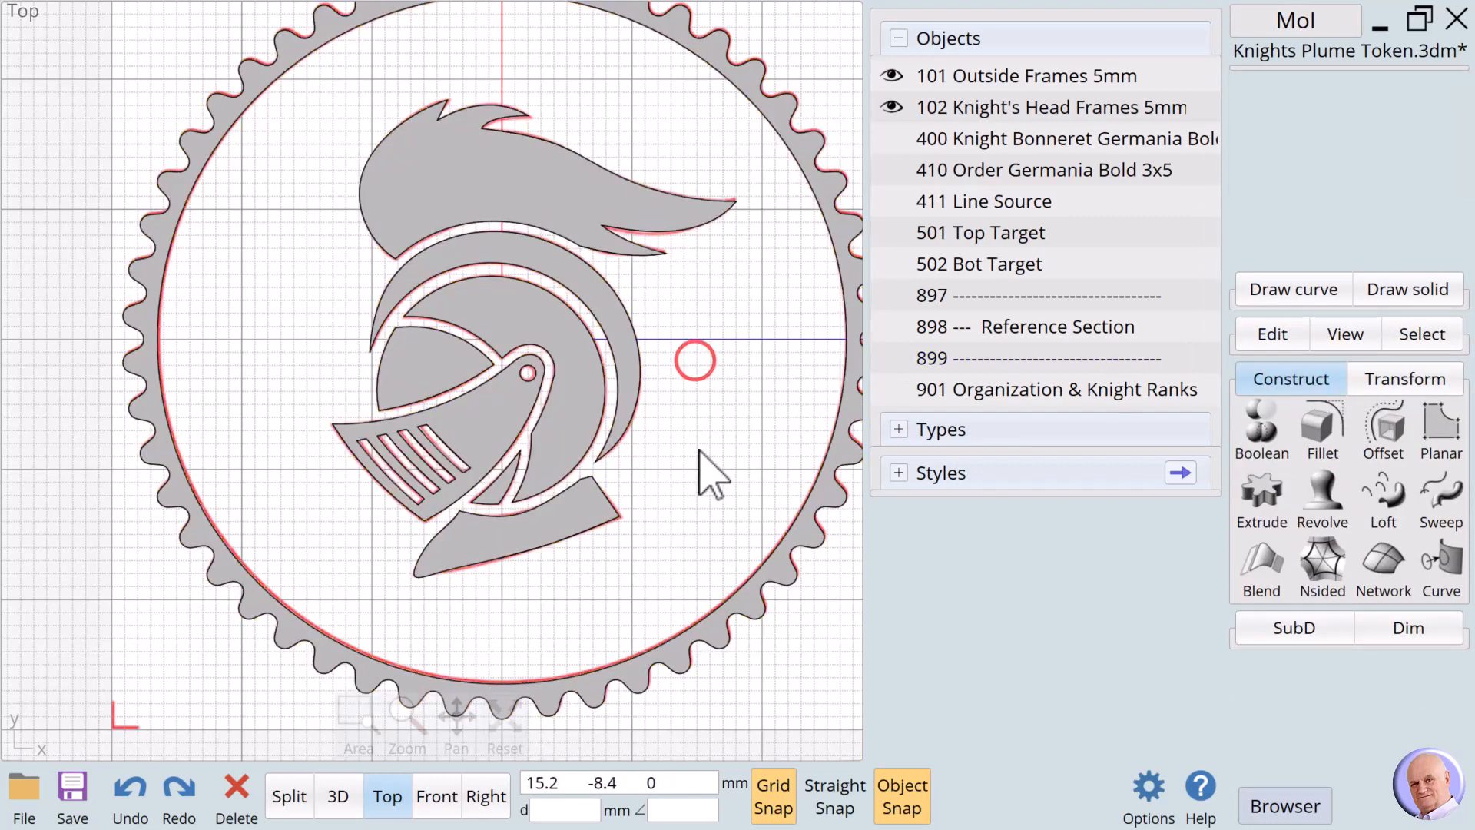
Extrude the rim's inner circle 3 mm as the token's base disc and inspect the model in the 3D view.
click(800, 503)
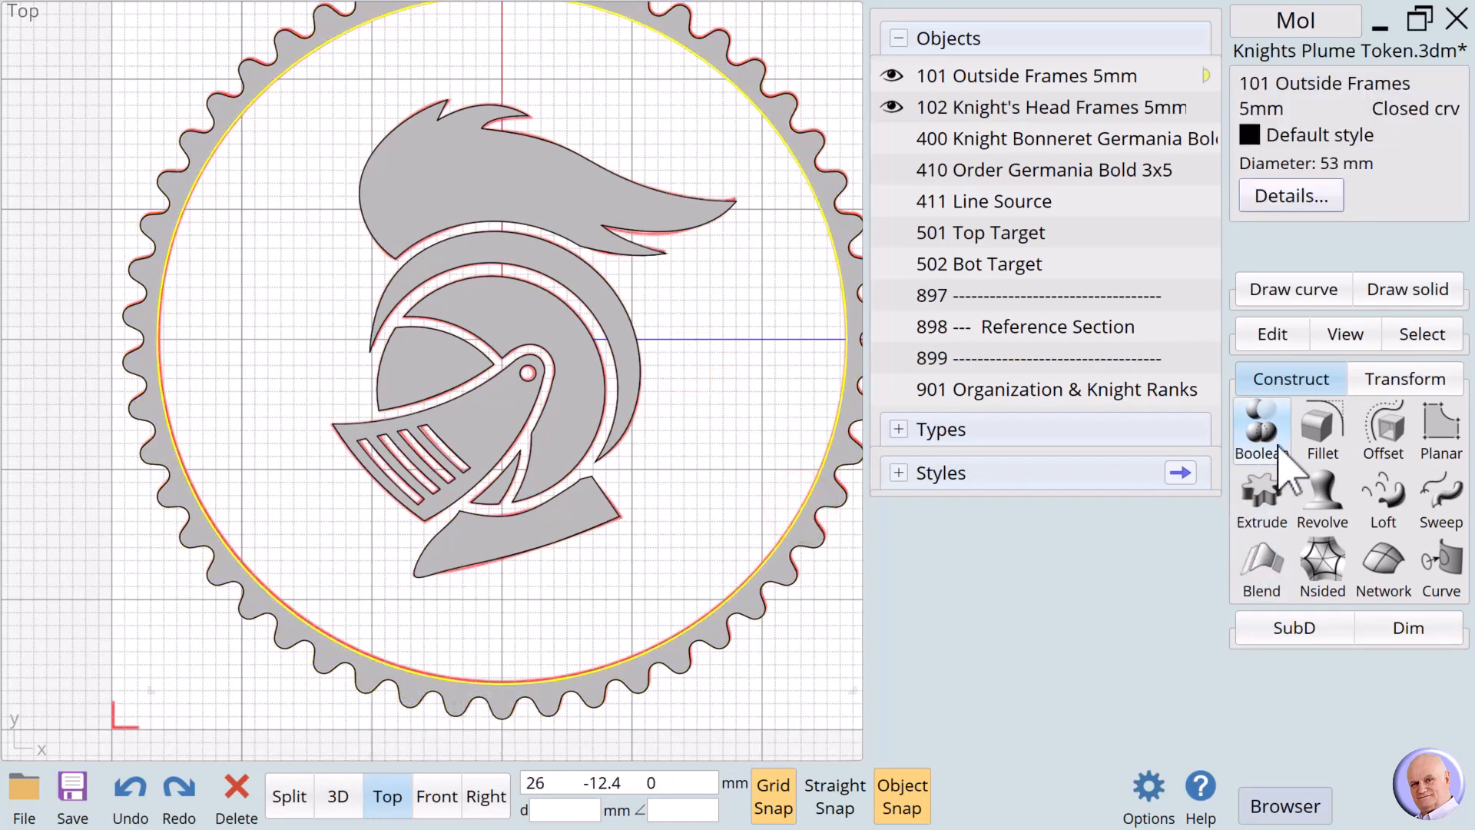
click(1262, 498)
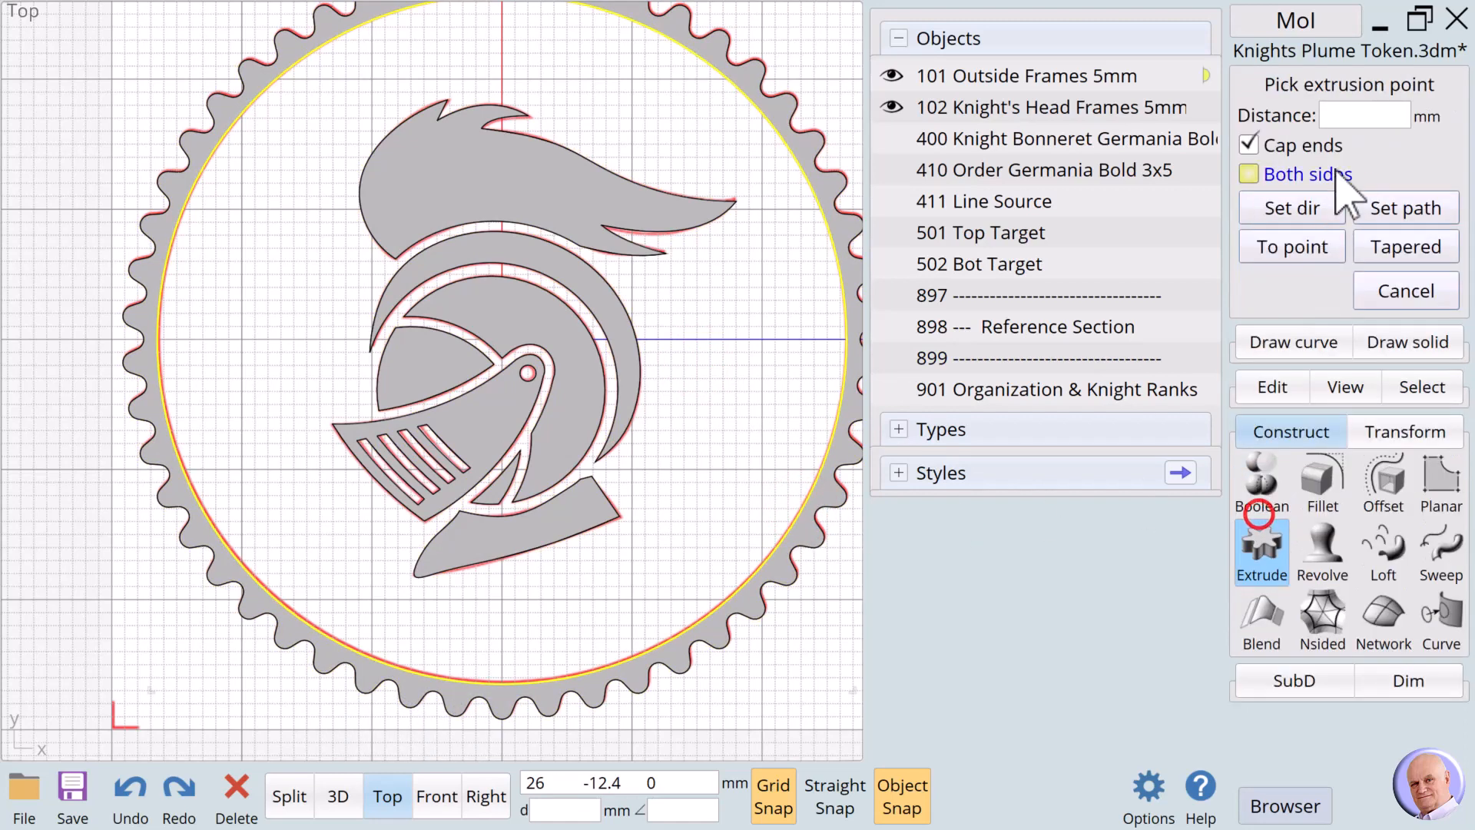
click(1352, 119)
click(1370, 276)
click(1344, 372)
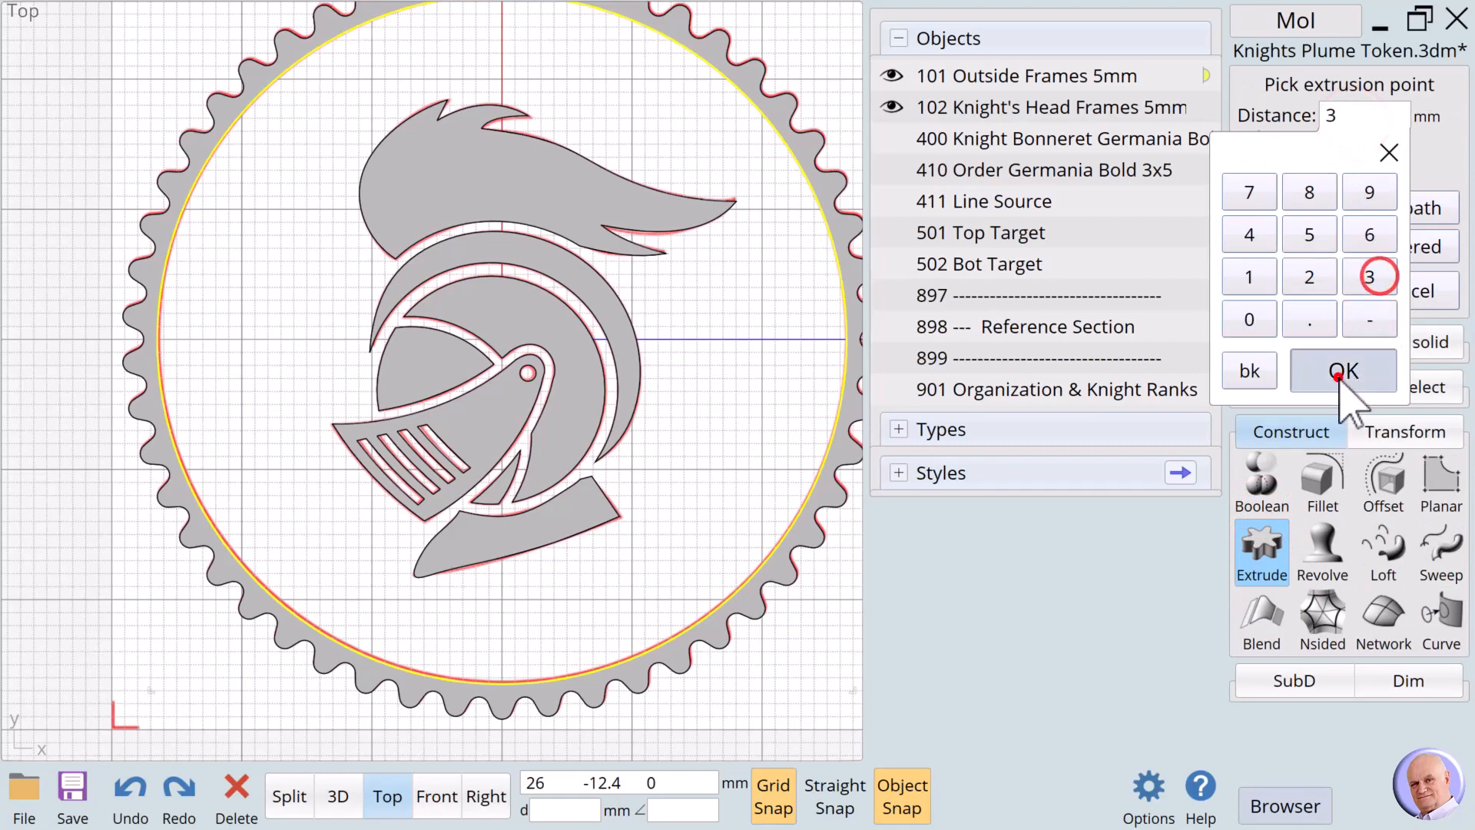
click(335, 799)
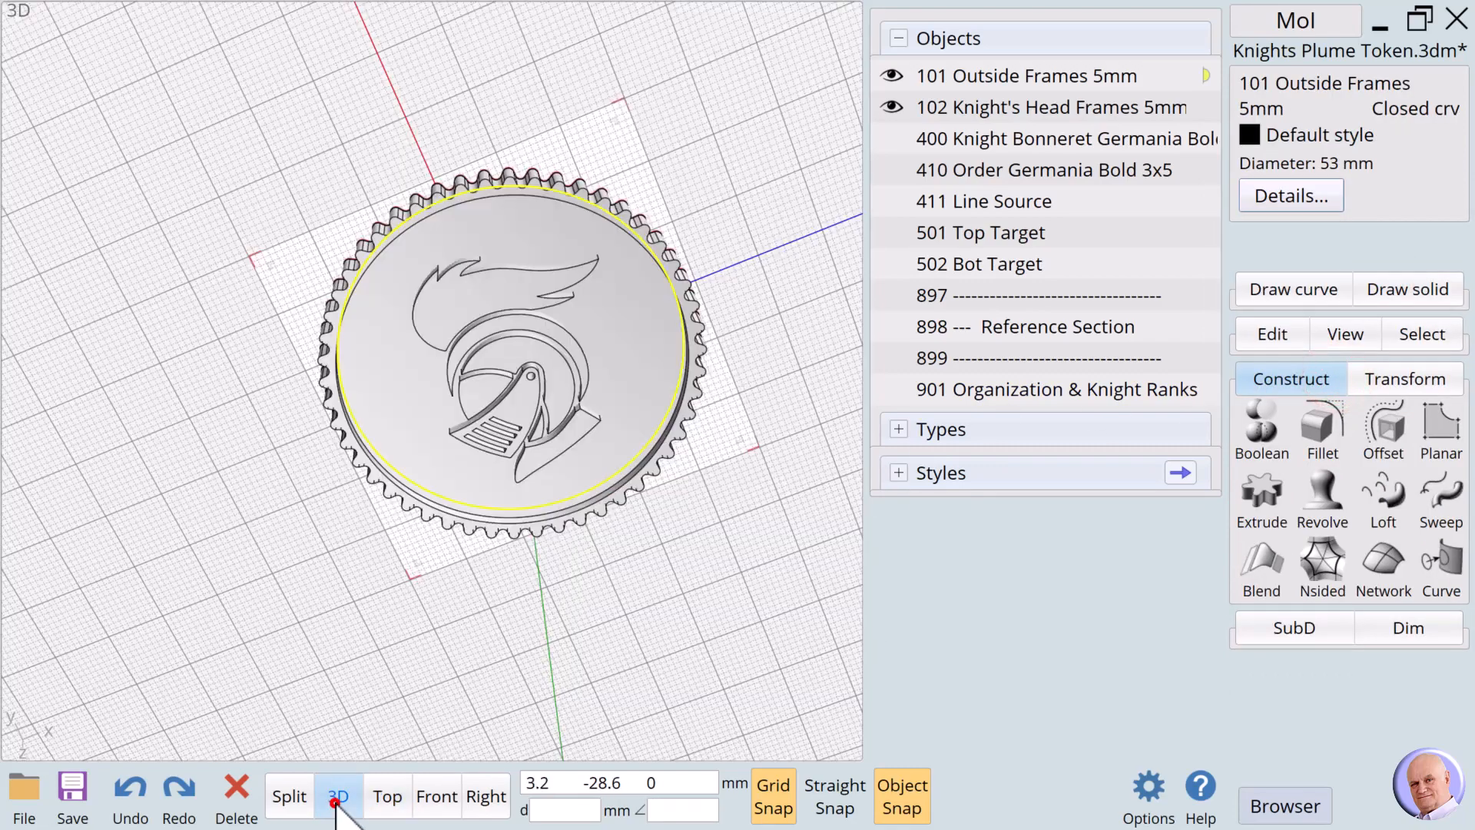
drag(490, 731, 560, 678)
scroll(599, 442, up, 3)
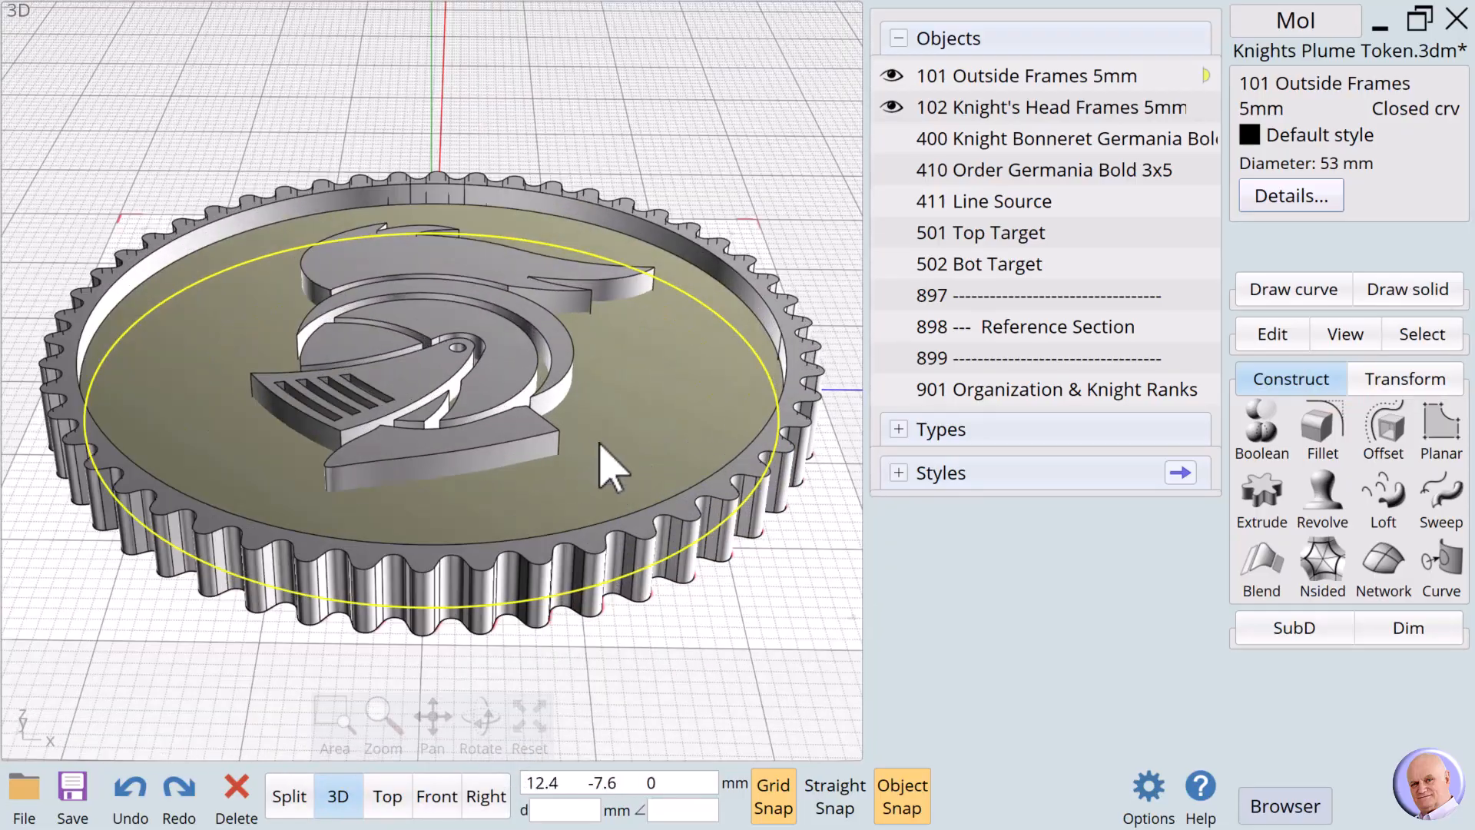
click(668, 596)
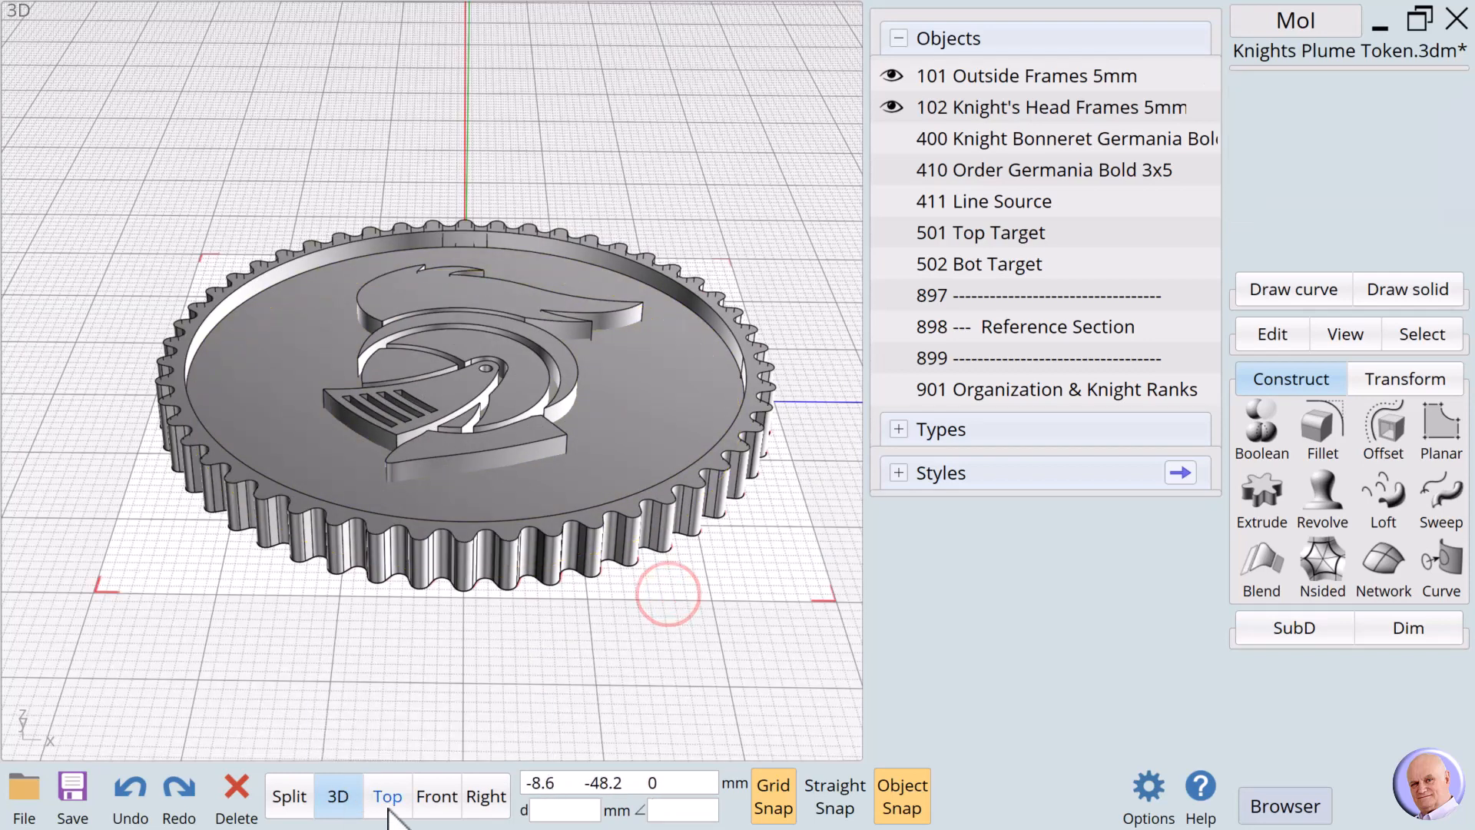
Hide both frame curve sets in the top view and Boolean-union all the token's extruded solids.
click(387, 797)
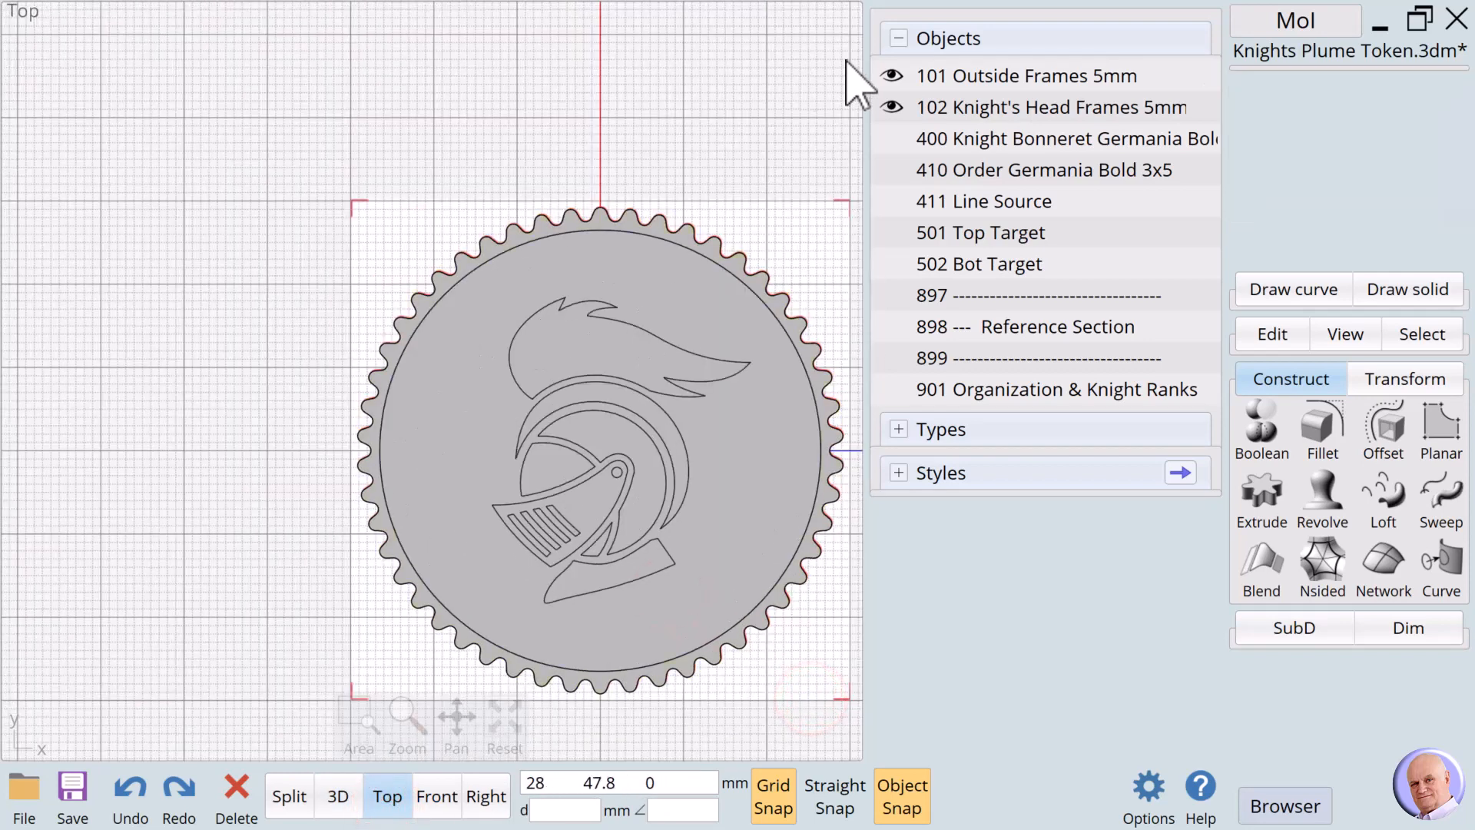
click(894, 72)
click(894, 99)
drag(230, 95, 883, 731)
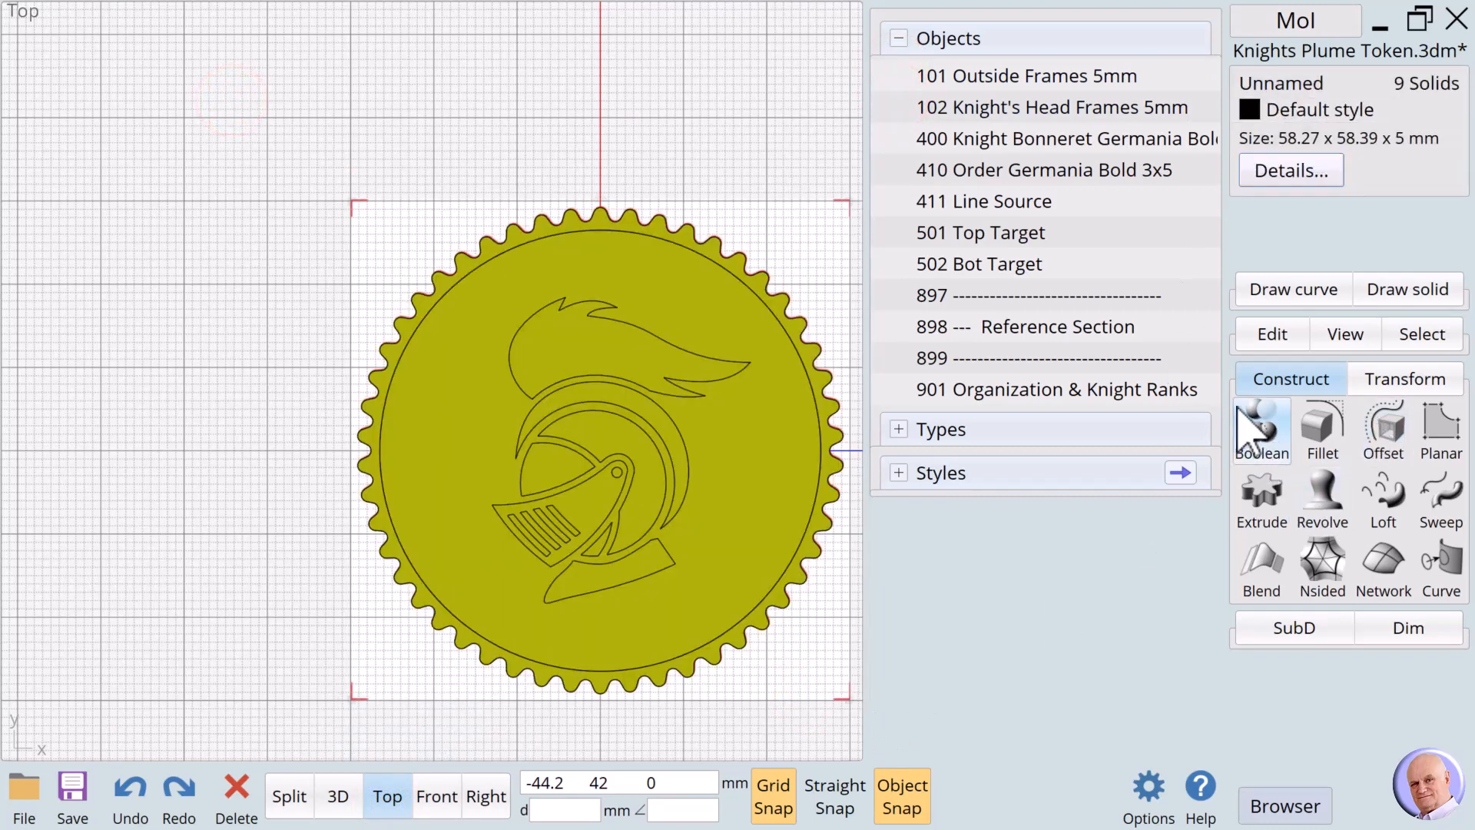
click(1238, 430)
click(1312, 428)
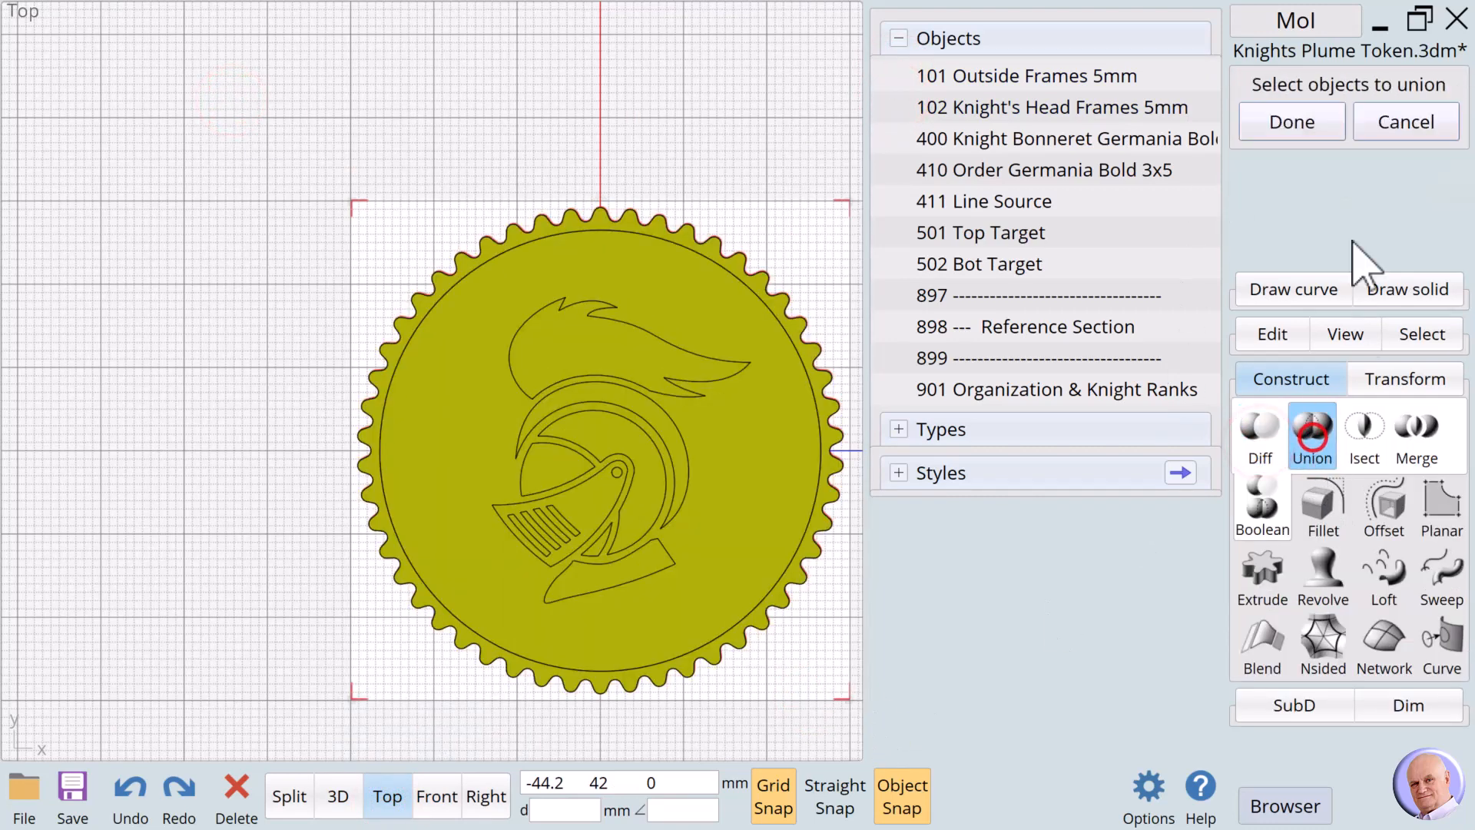
click(1292, 127)
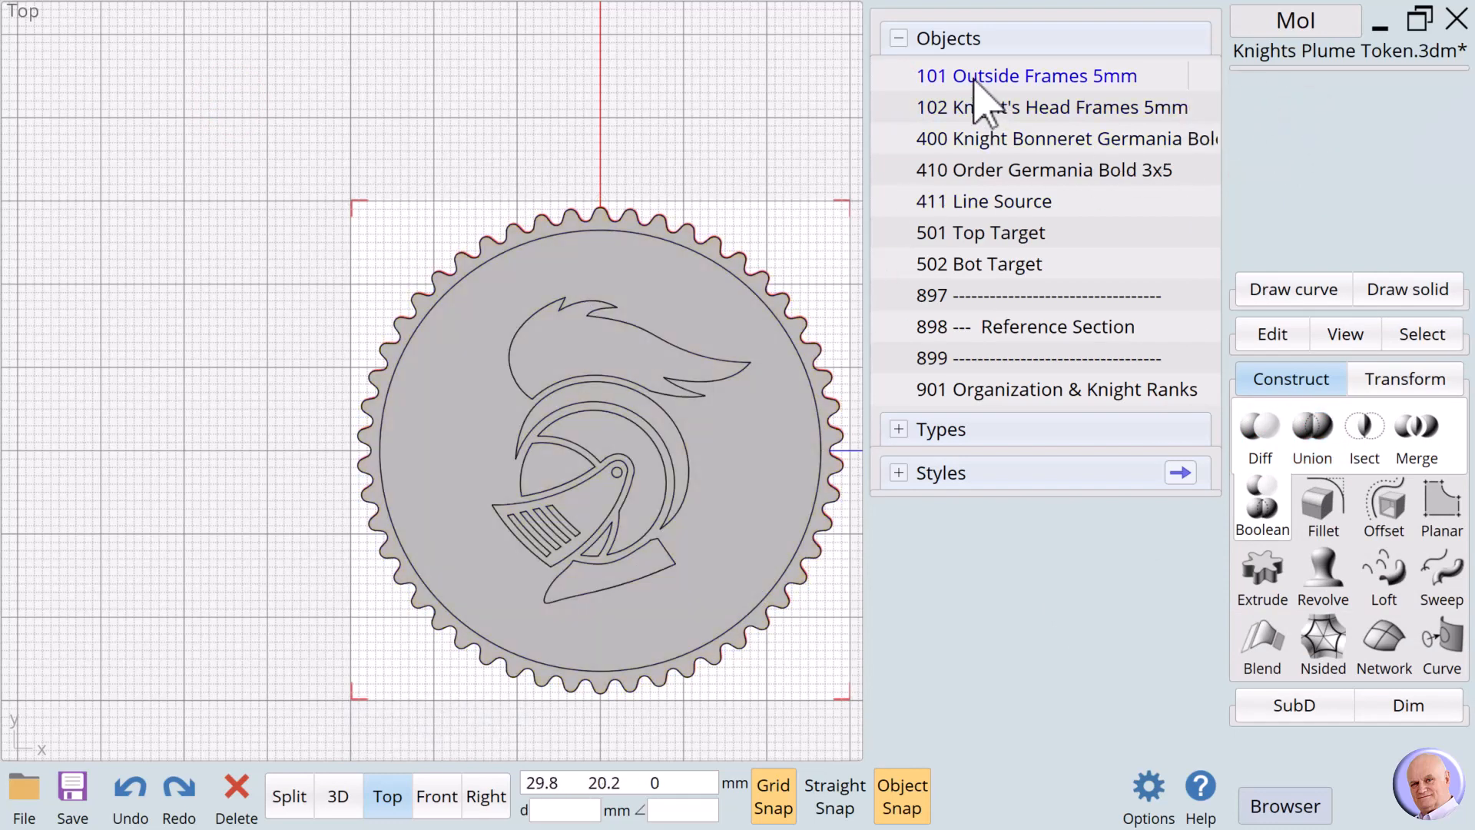
Name the merged token solid "100 Master Knight's Token".
click(696, 262)
click(1264, 80)
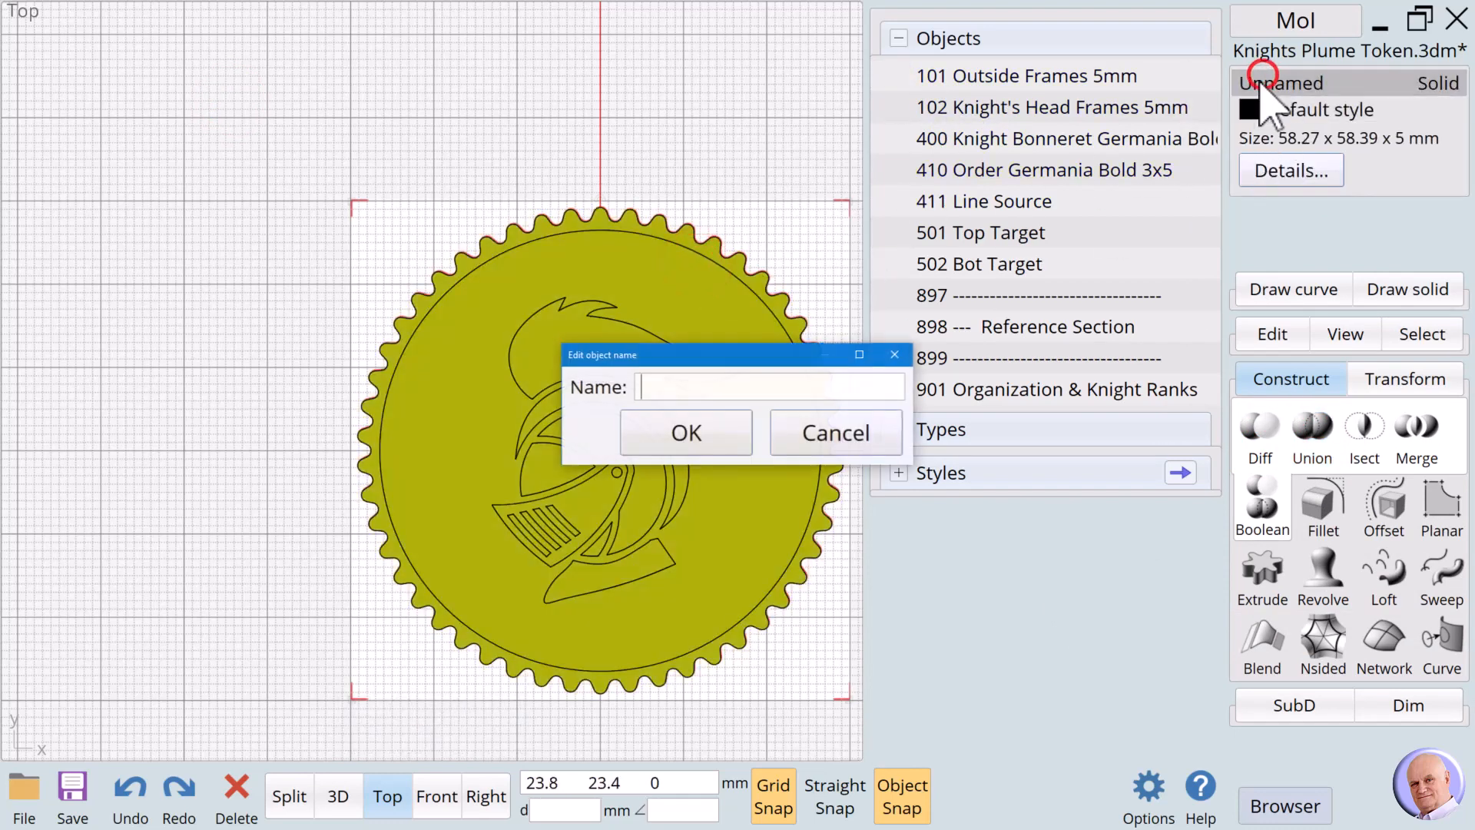
text(100 Master Knight's Token)
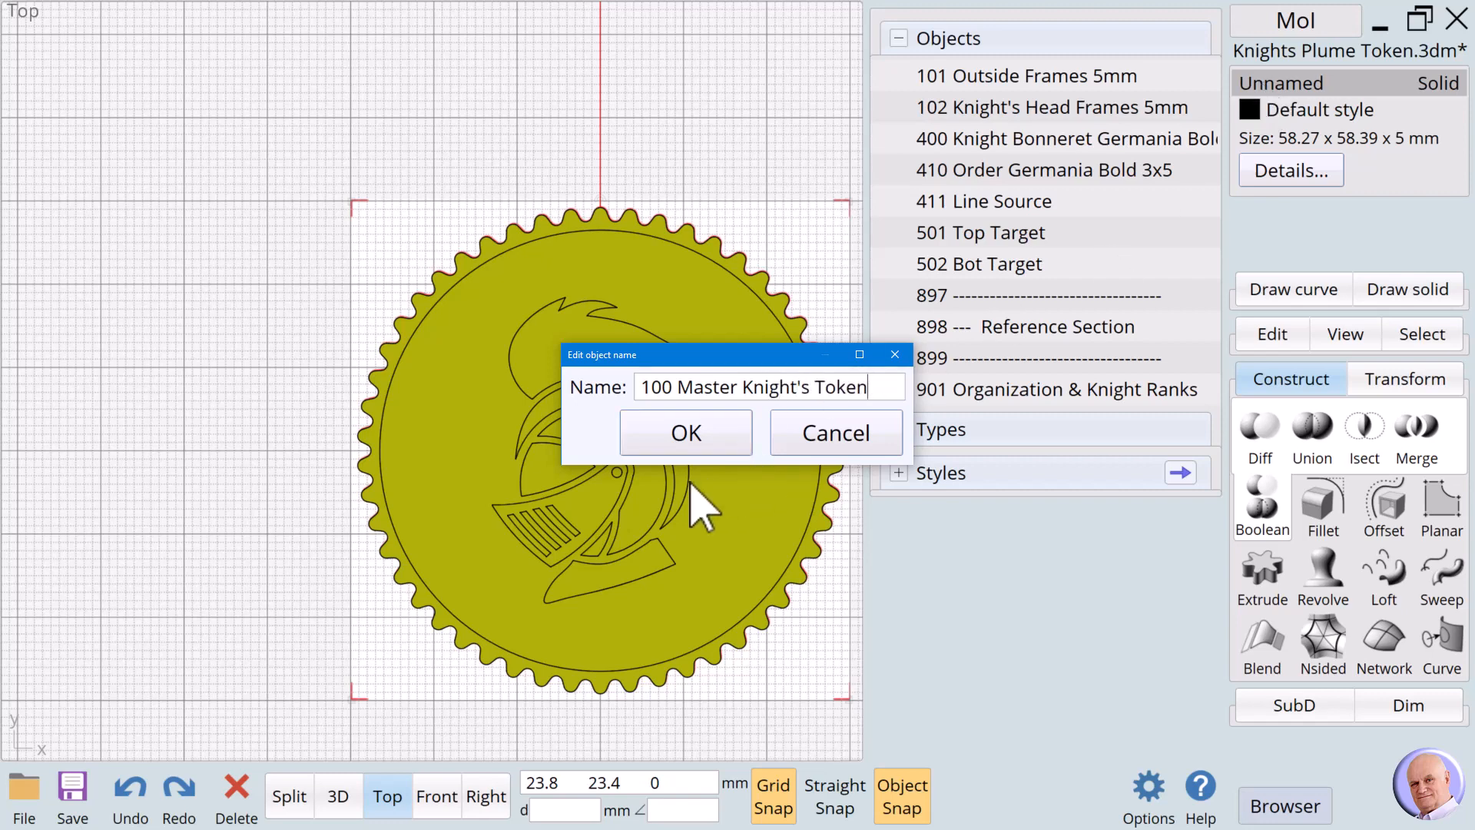
click(680, 434)
click(801, 239)
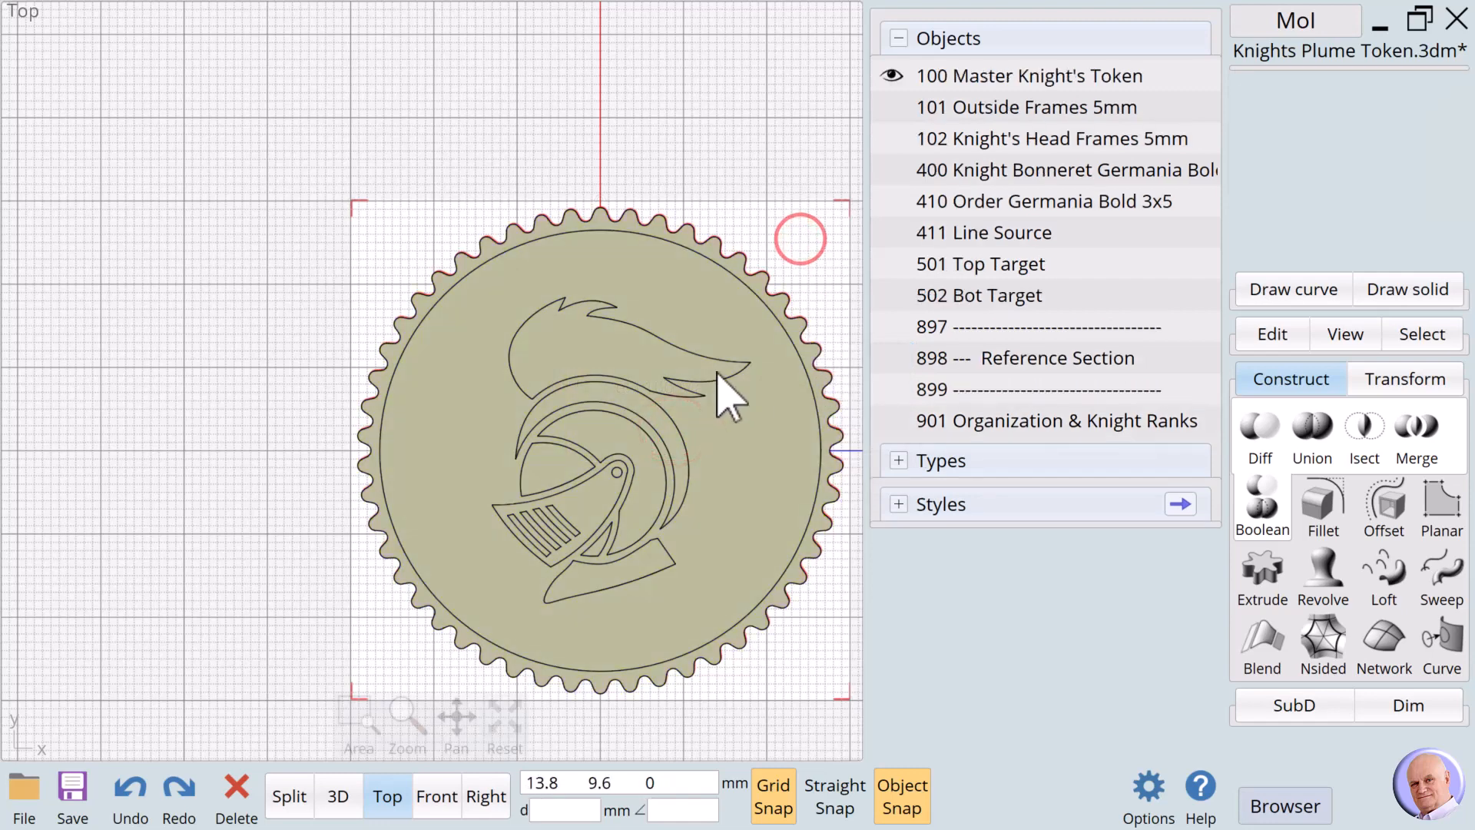
Copy and paste the master token in place, and rename the duplicate "000 Knight Bonneret".
click(717, 375)
click(1264, 334)
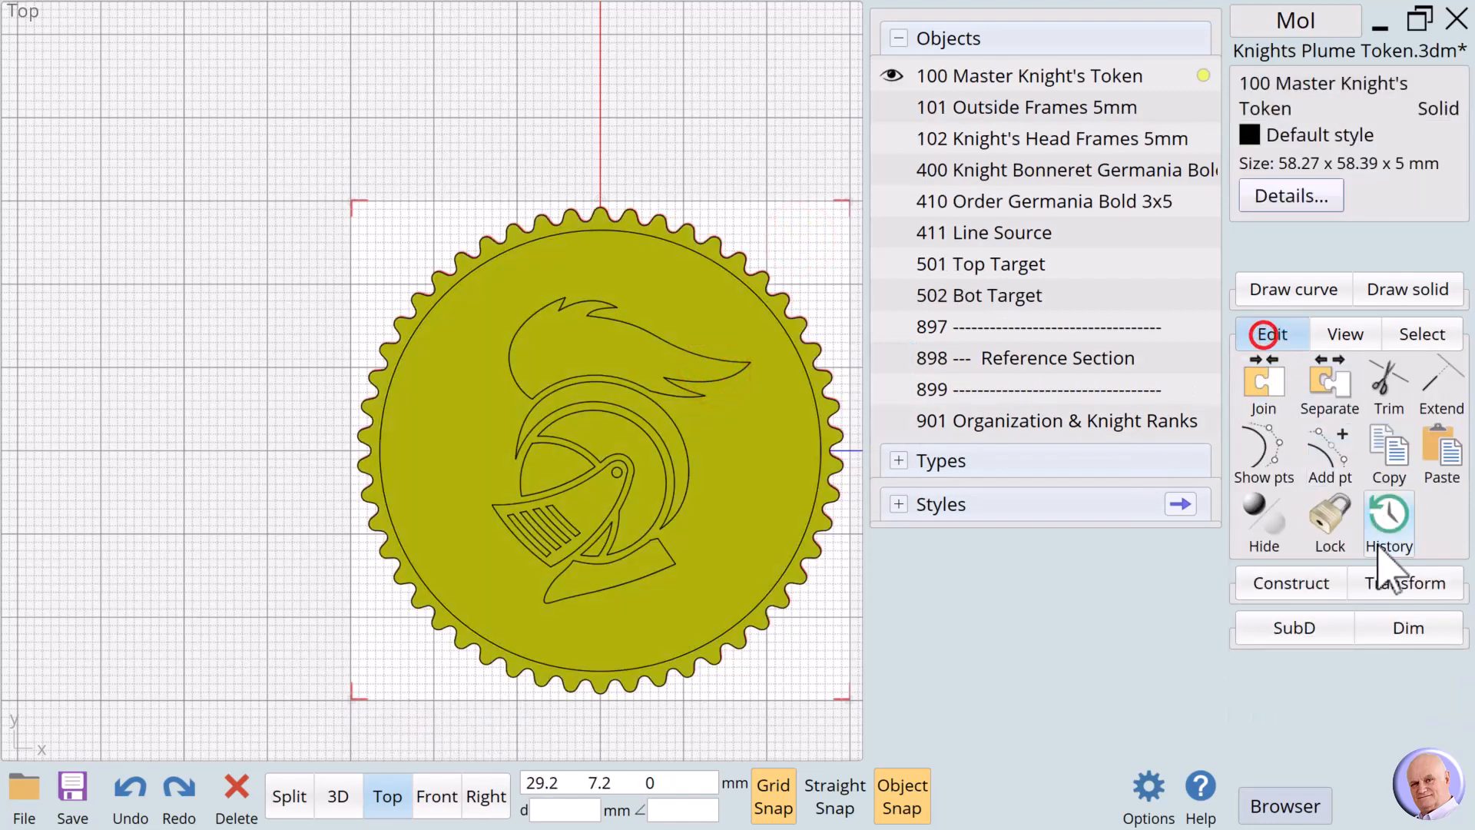
click(1389, 455)
click(1443, 453)
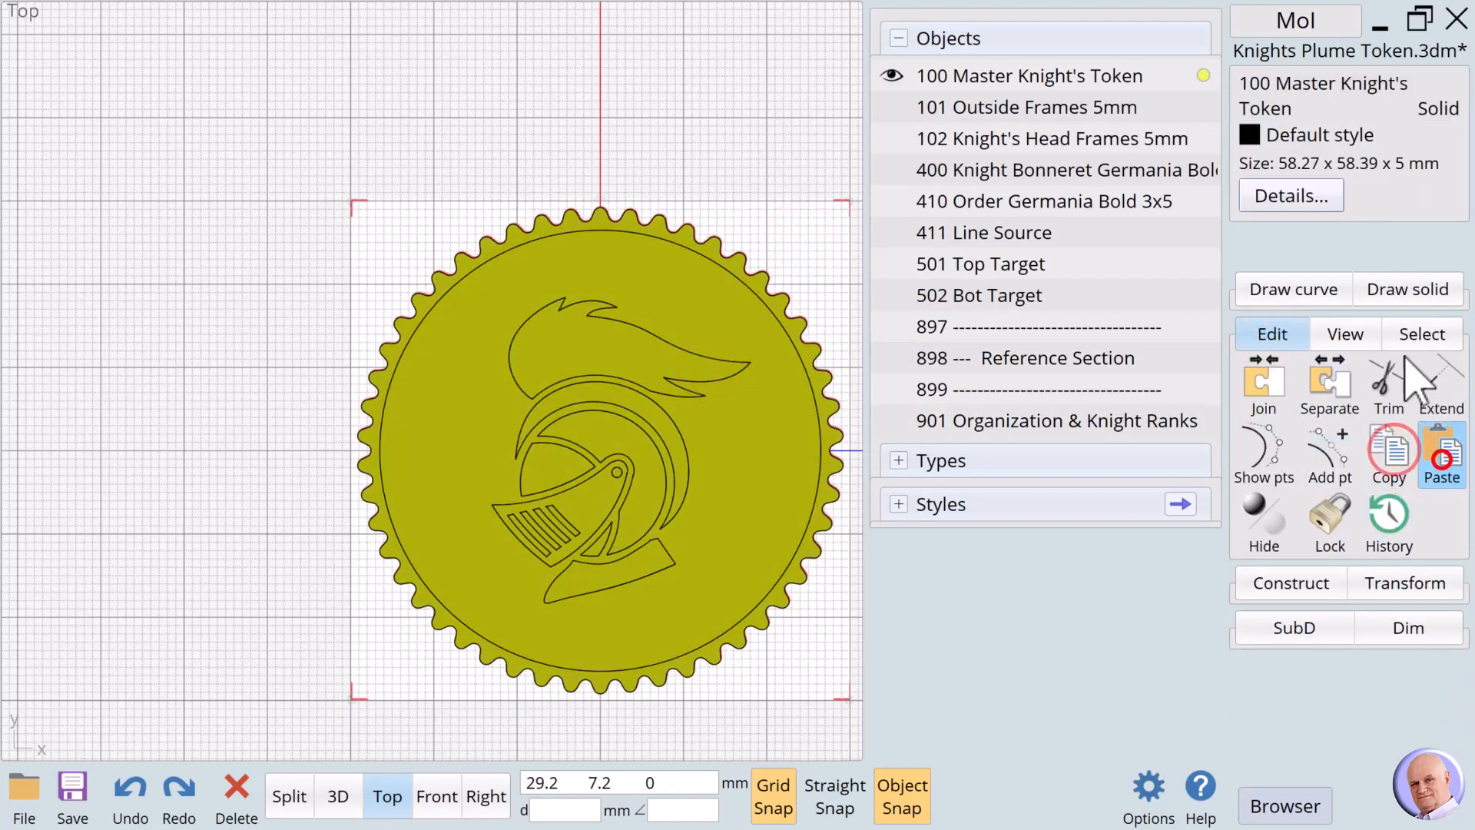
click(1275, 108)
drag(882, 387, 488, 364)
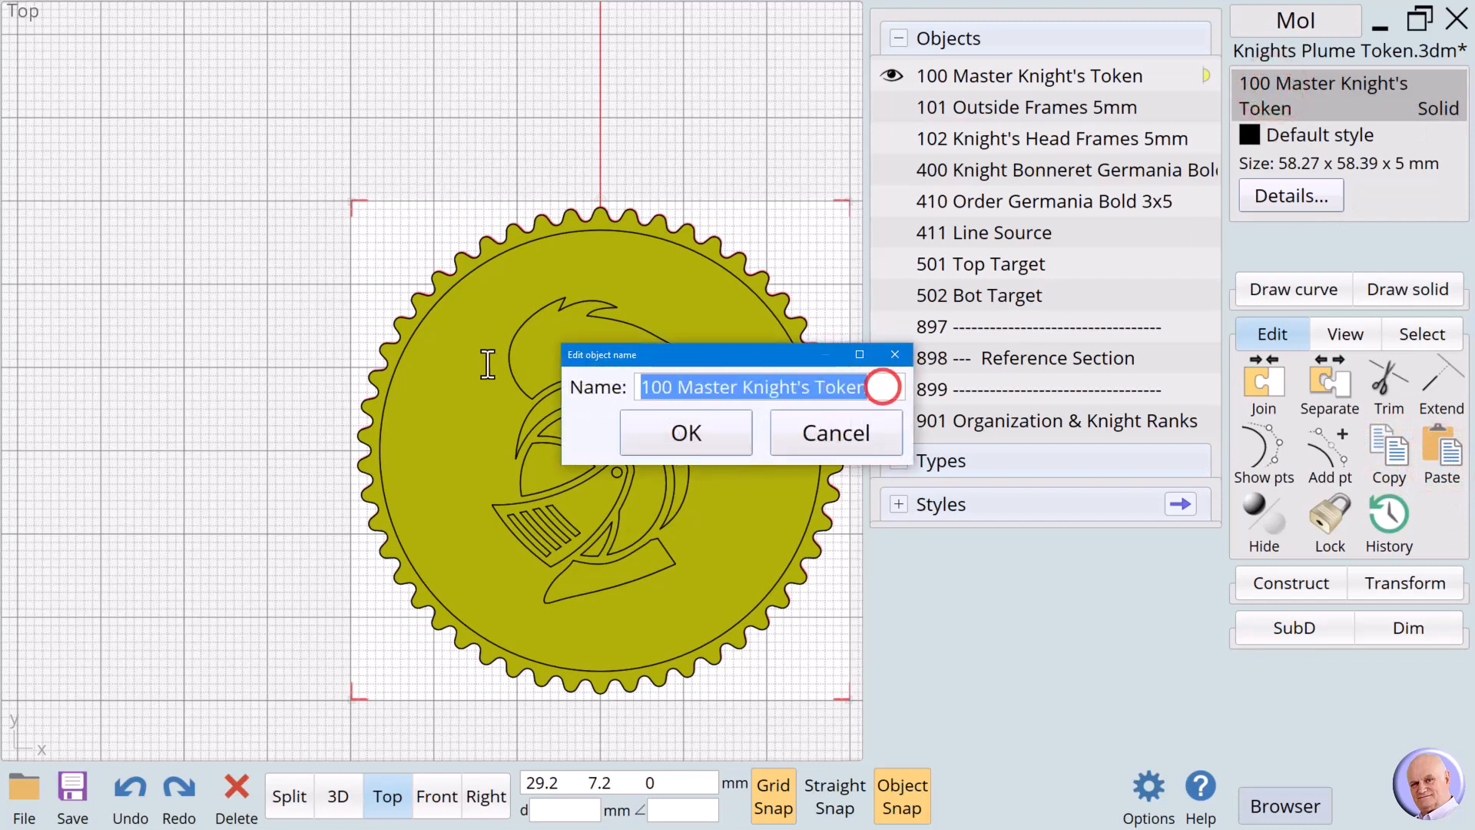
text(000 Knight Bonneret)
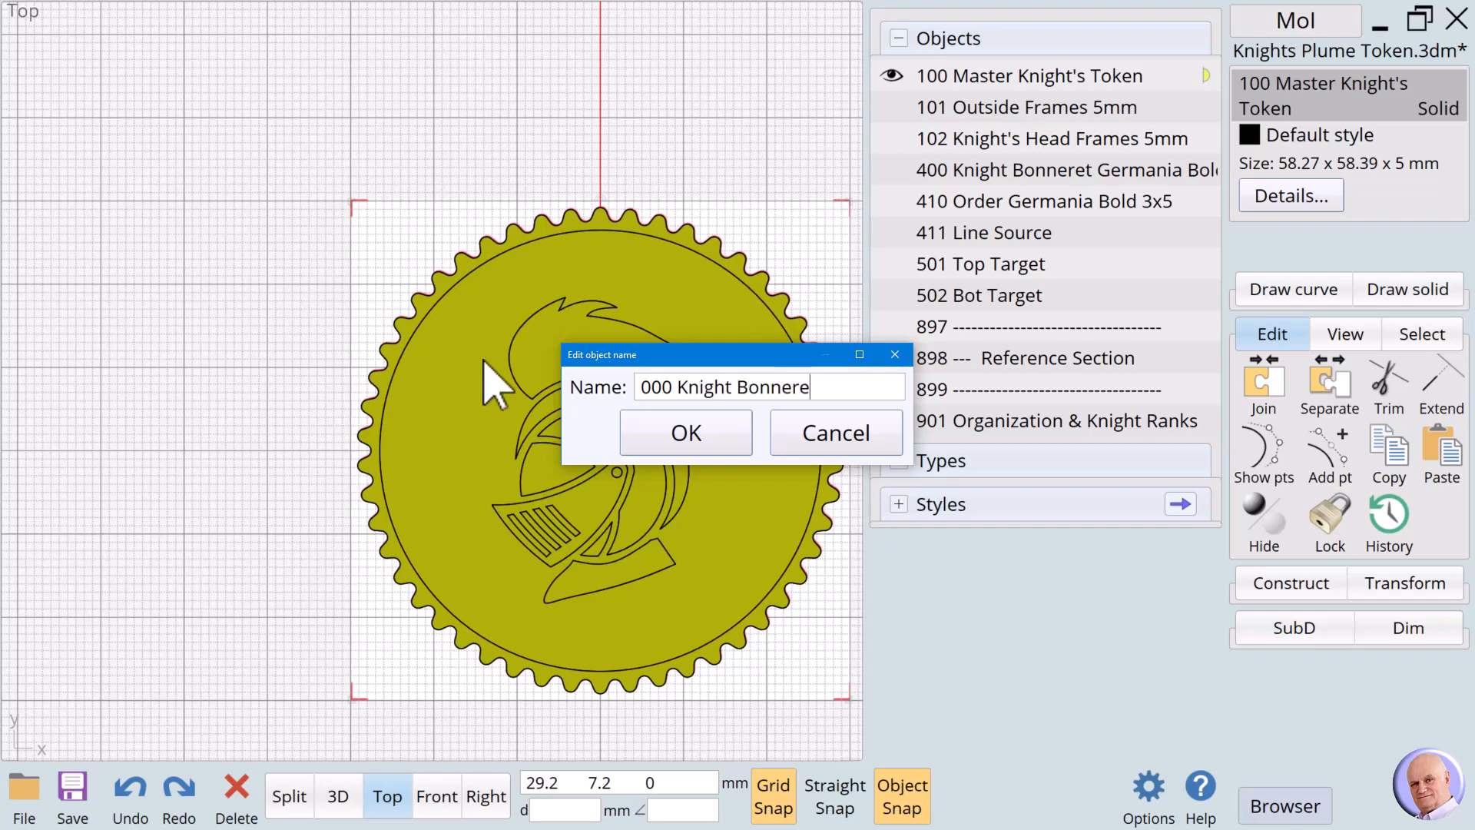
click(686, 434)
click(763, 72)
Hide the master token and show the Knight Bonneret and Order lettering, Line Source, Top Target and Bot Target.
click(892, 105)
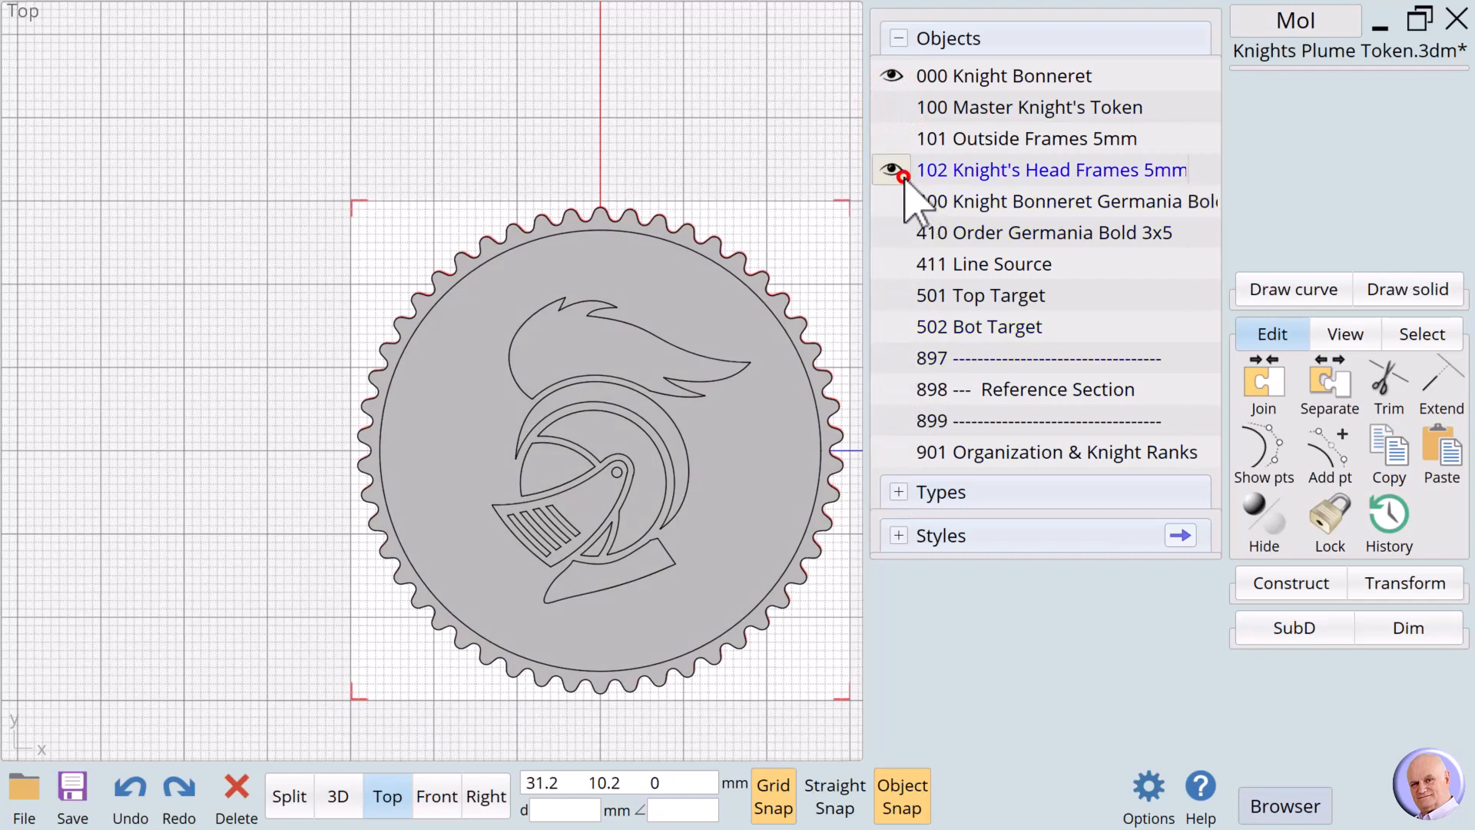
click(892, 201)
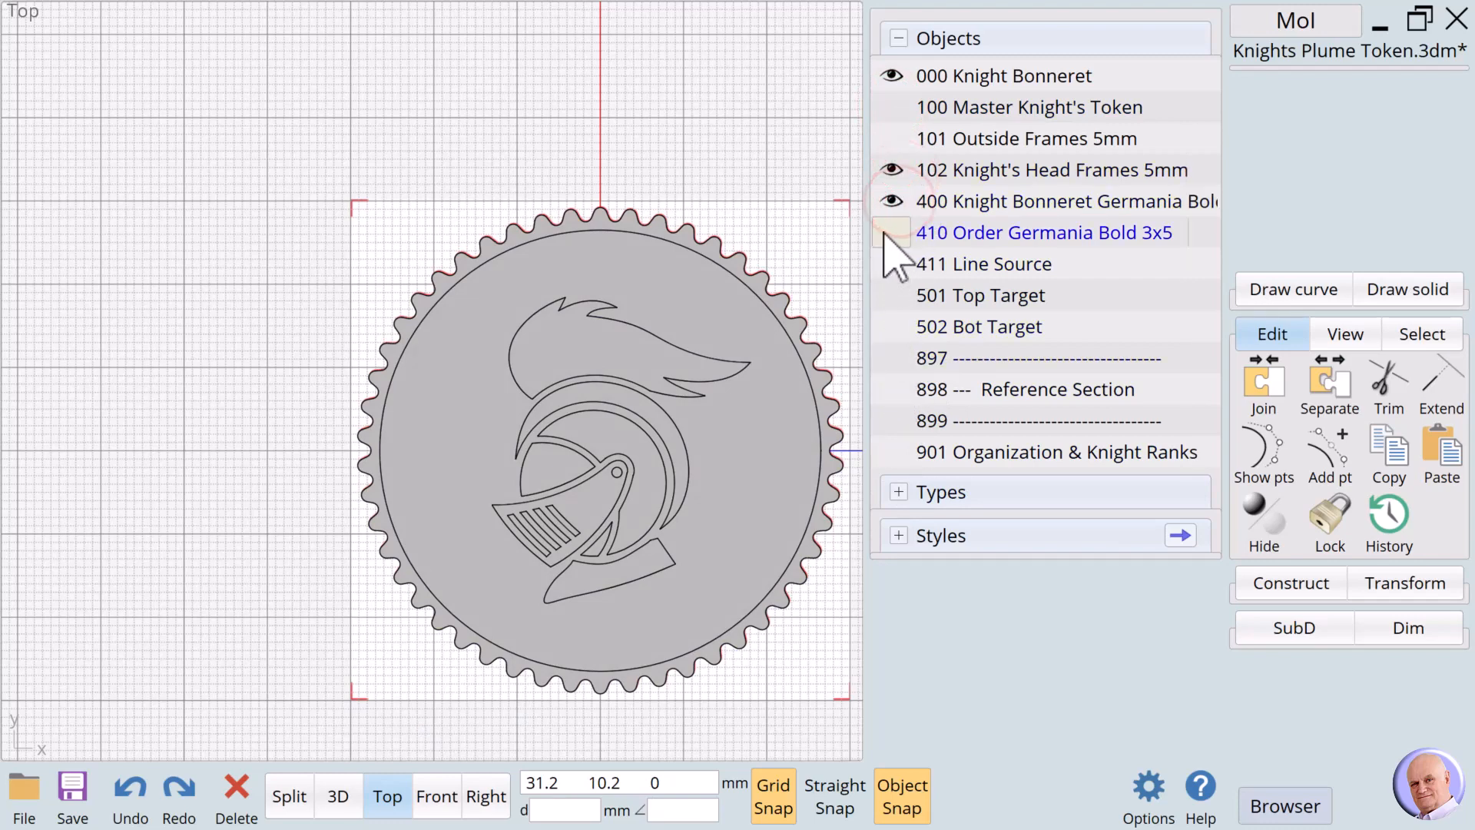
scroll(553, 462, down, 3)
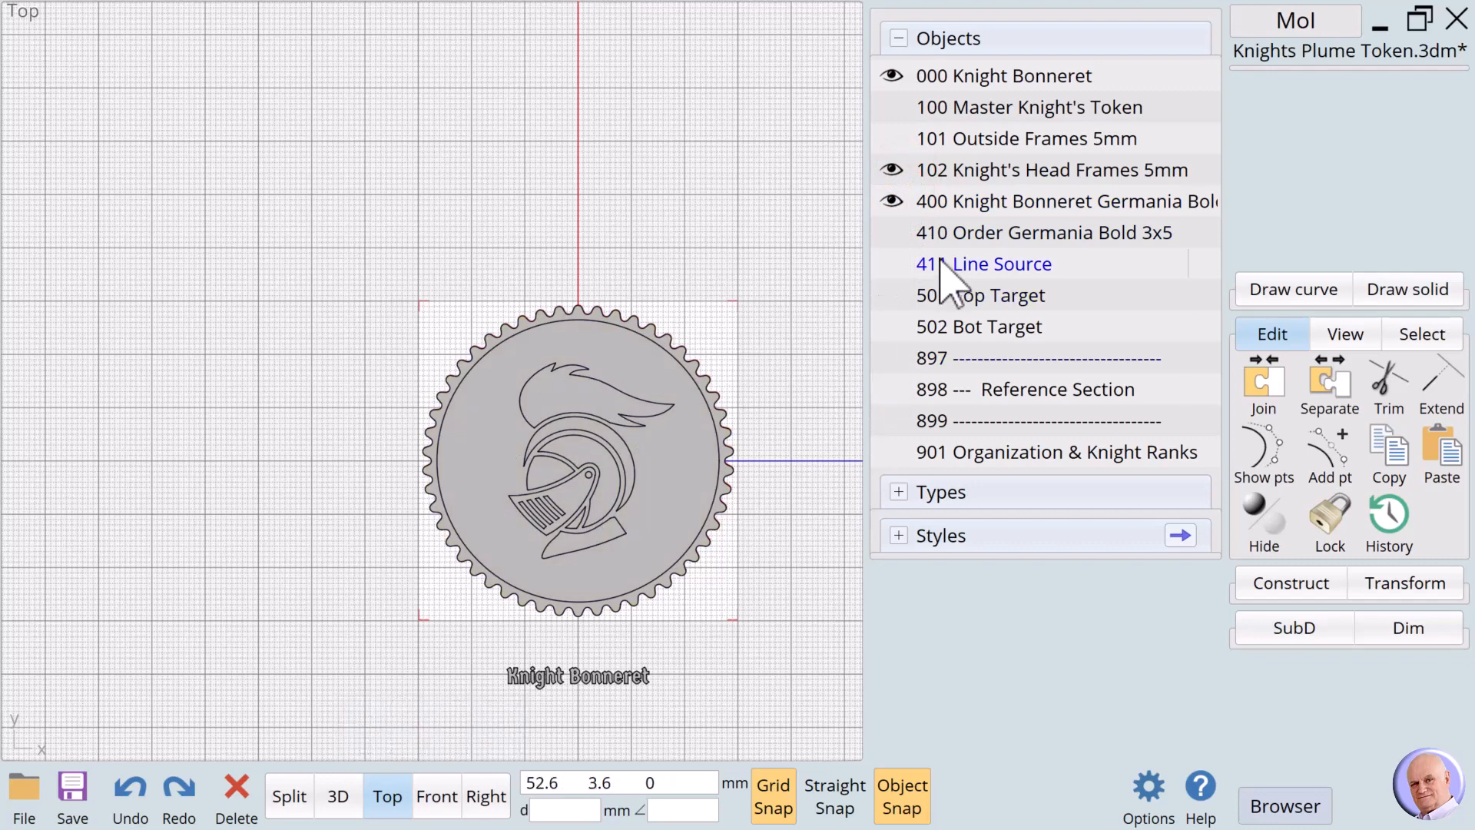
click(892, 233)
click(892, 170)
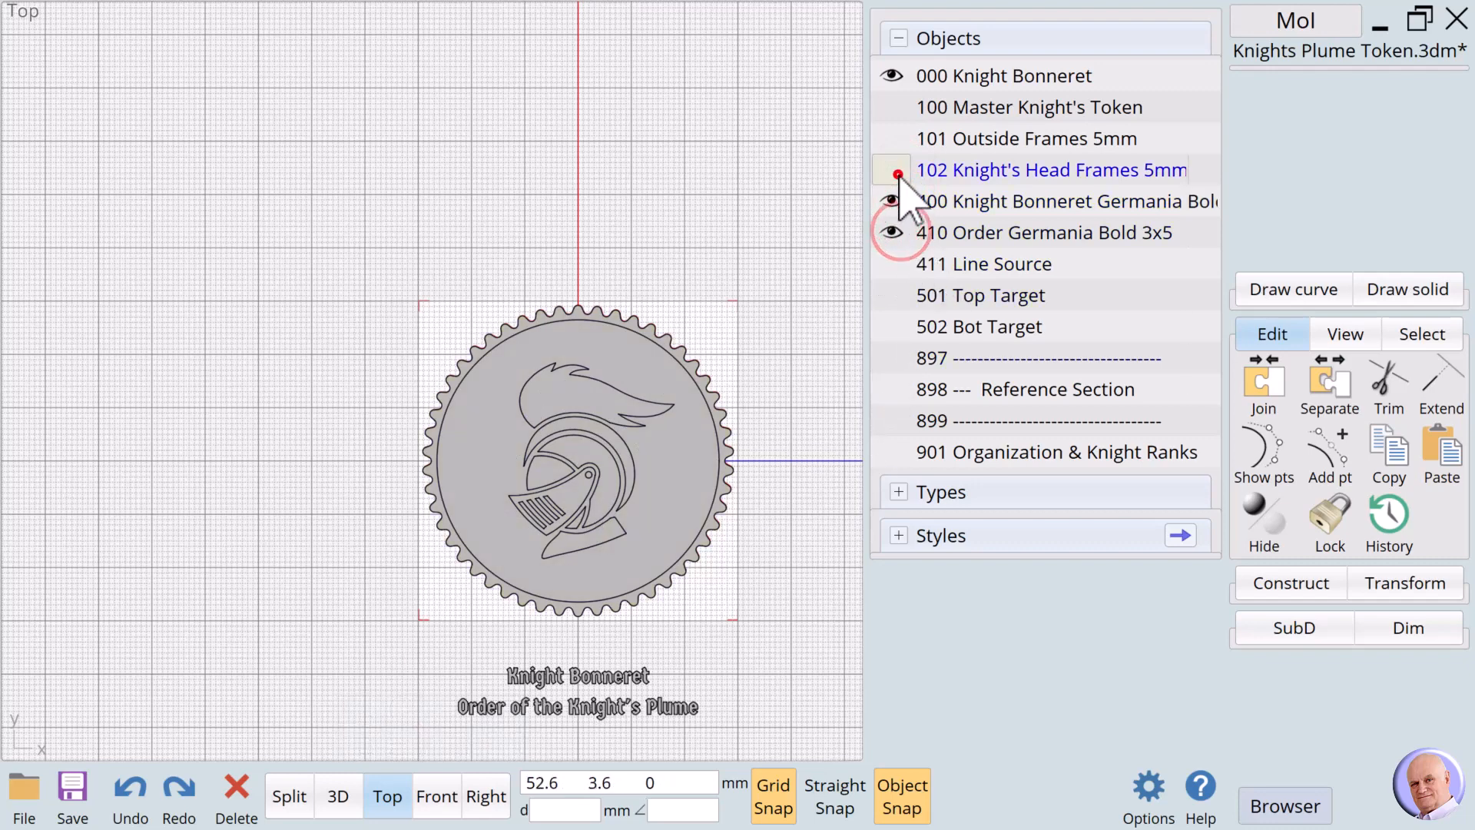
click(891, 263)
click(892, 295)
click(892, 326)
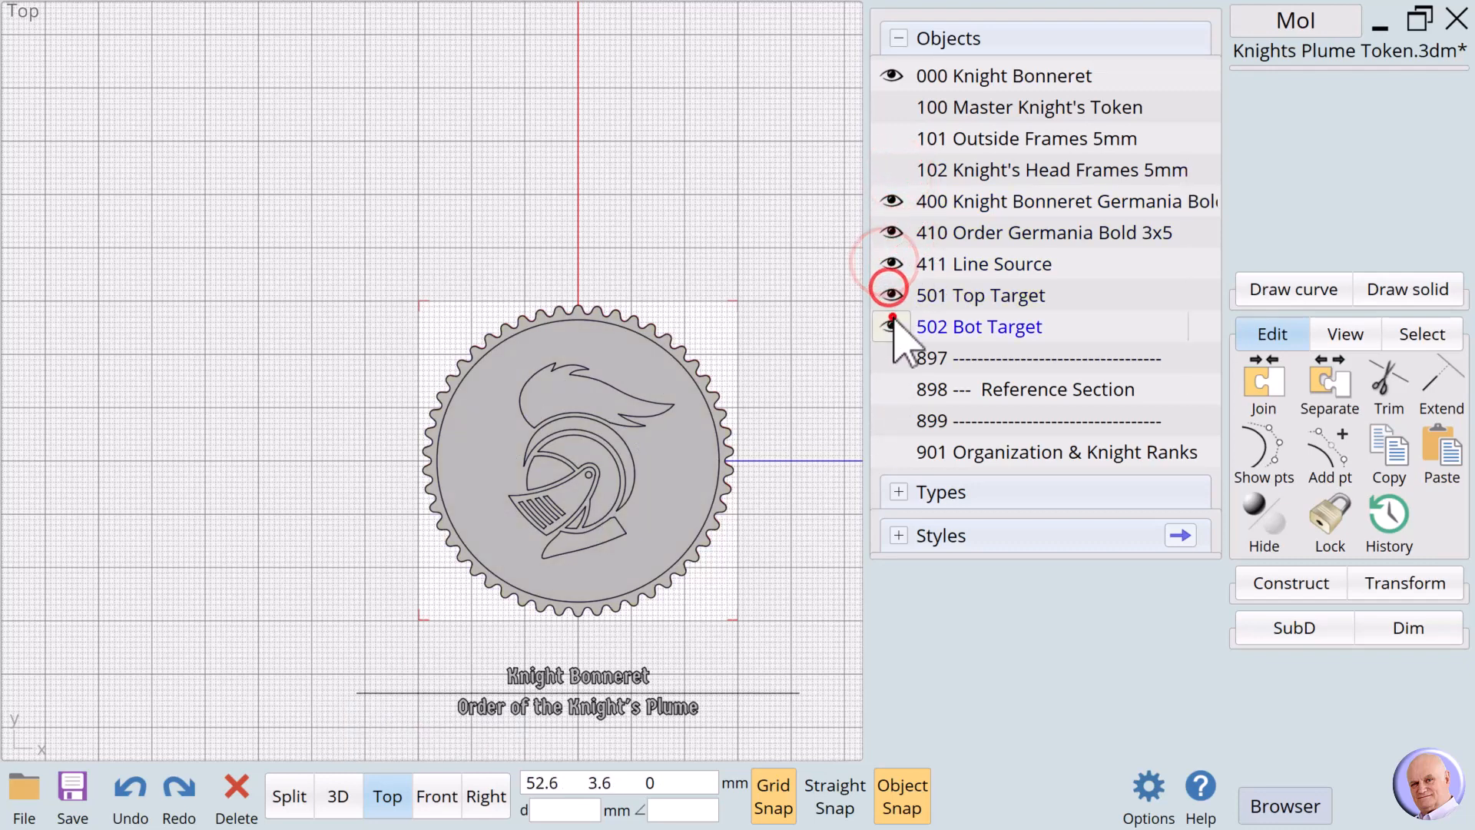
Hide the Knight Bonneret token and Flow the Order of the Knight's Plume lettering from Line Source onto Top Target.
click(759, 547)
mouse_move(457, 729)
mouse_down()
mouse_move(410, 642)
mouse_move(352, 584)
mouse_move(586, 578)
mouse_move(638, 547)
mouse_up()
click(573, 645)
click(1405, 583)
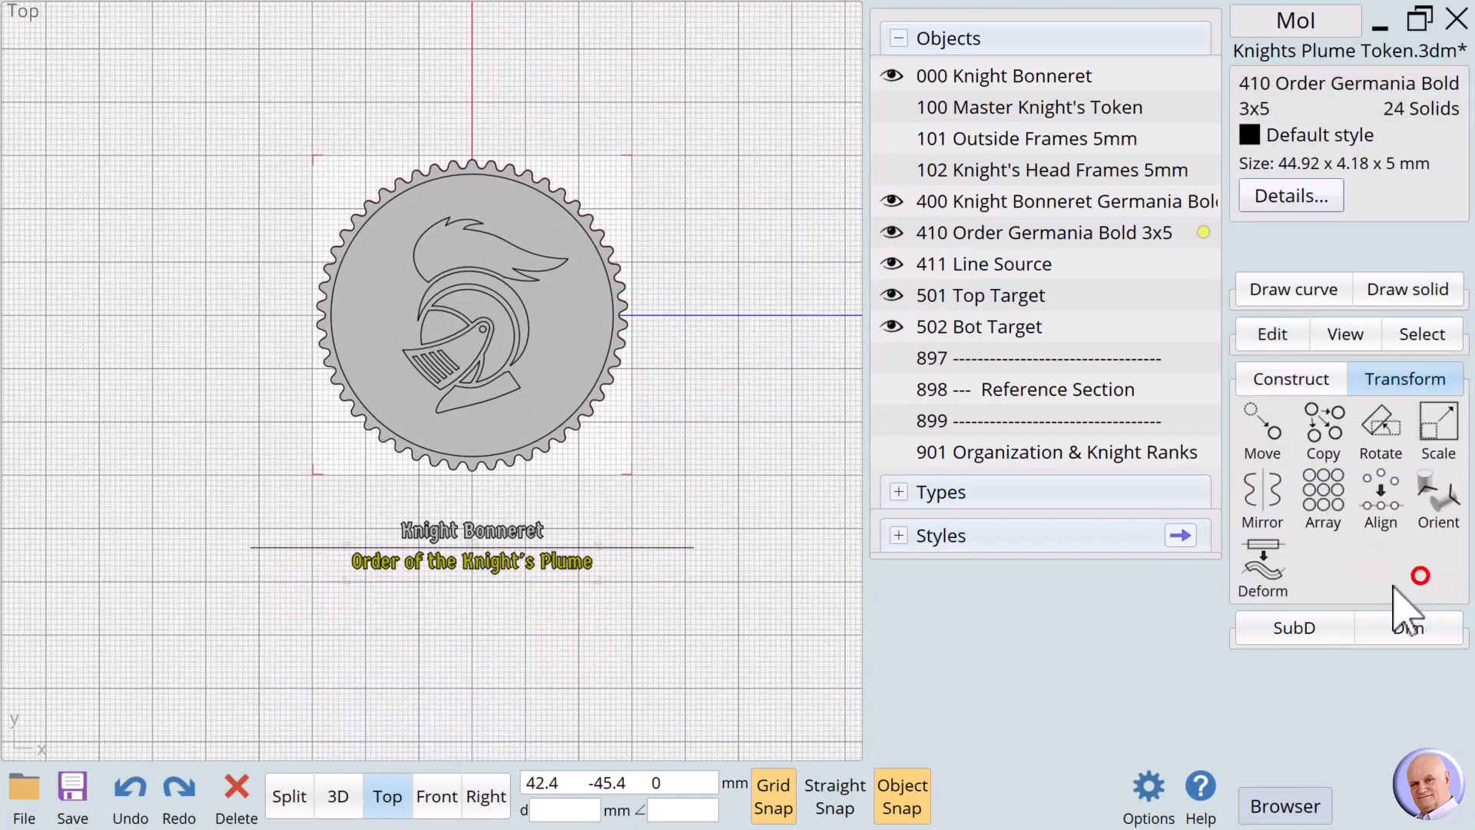
click(1261, 566)
click(1247, 584)
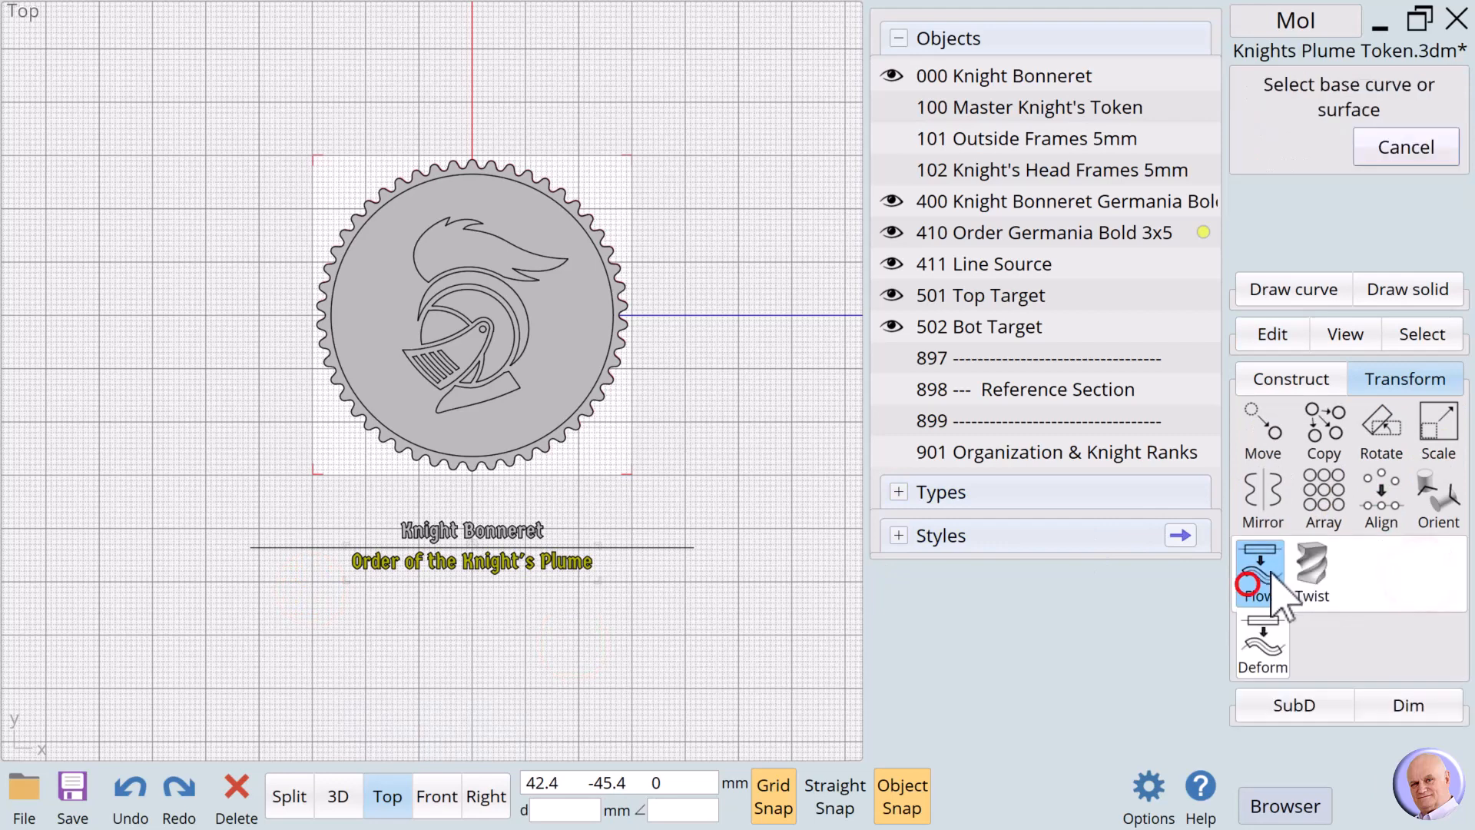
click(253, 549)
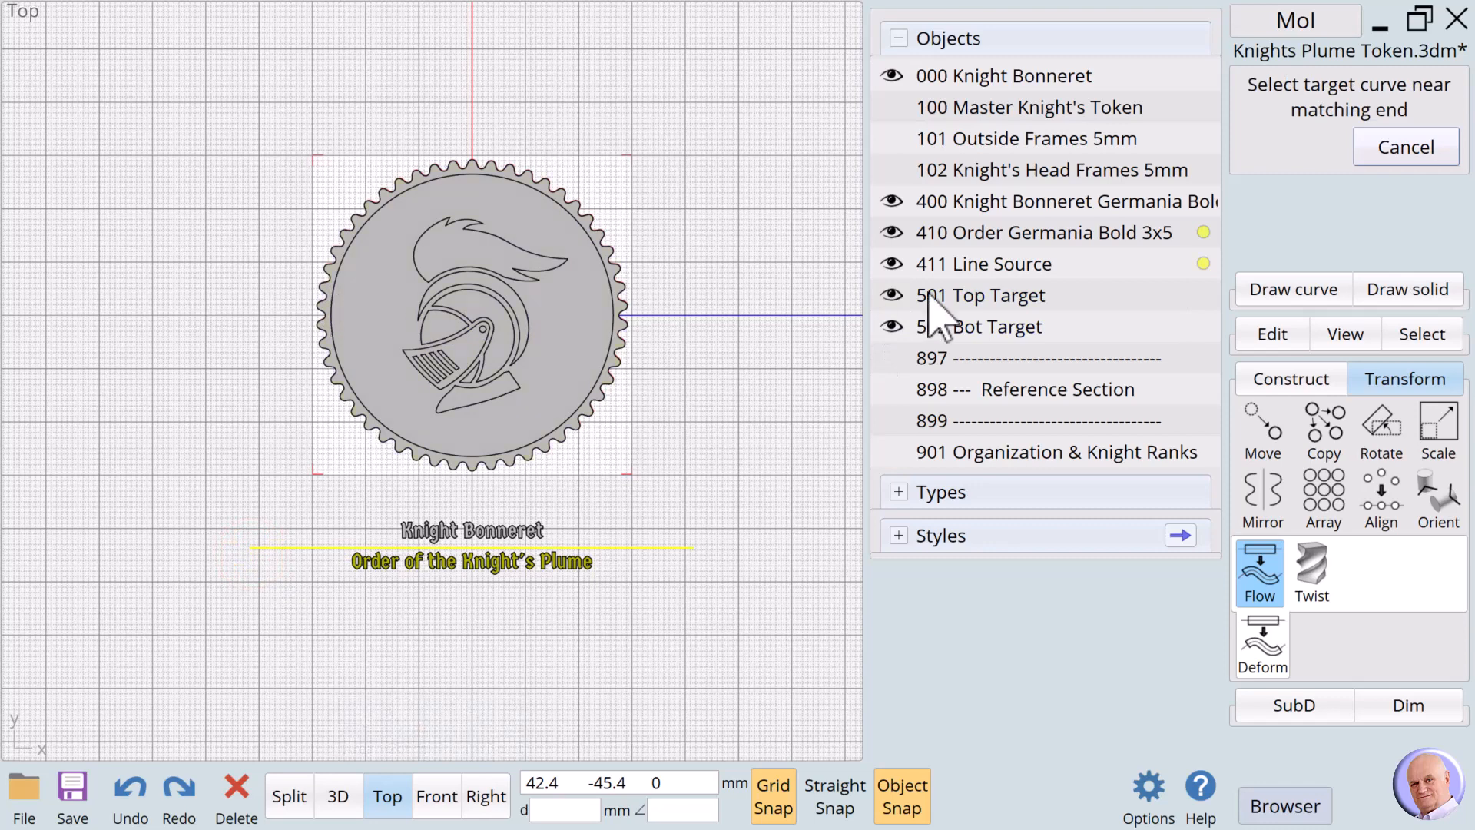
click(891, 74)
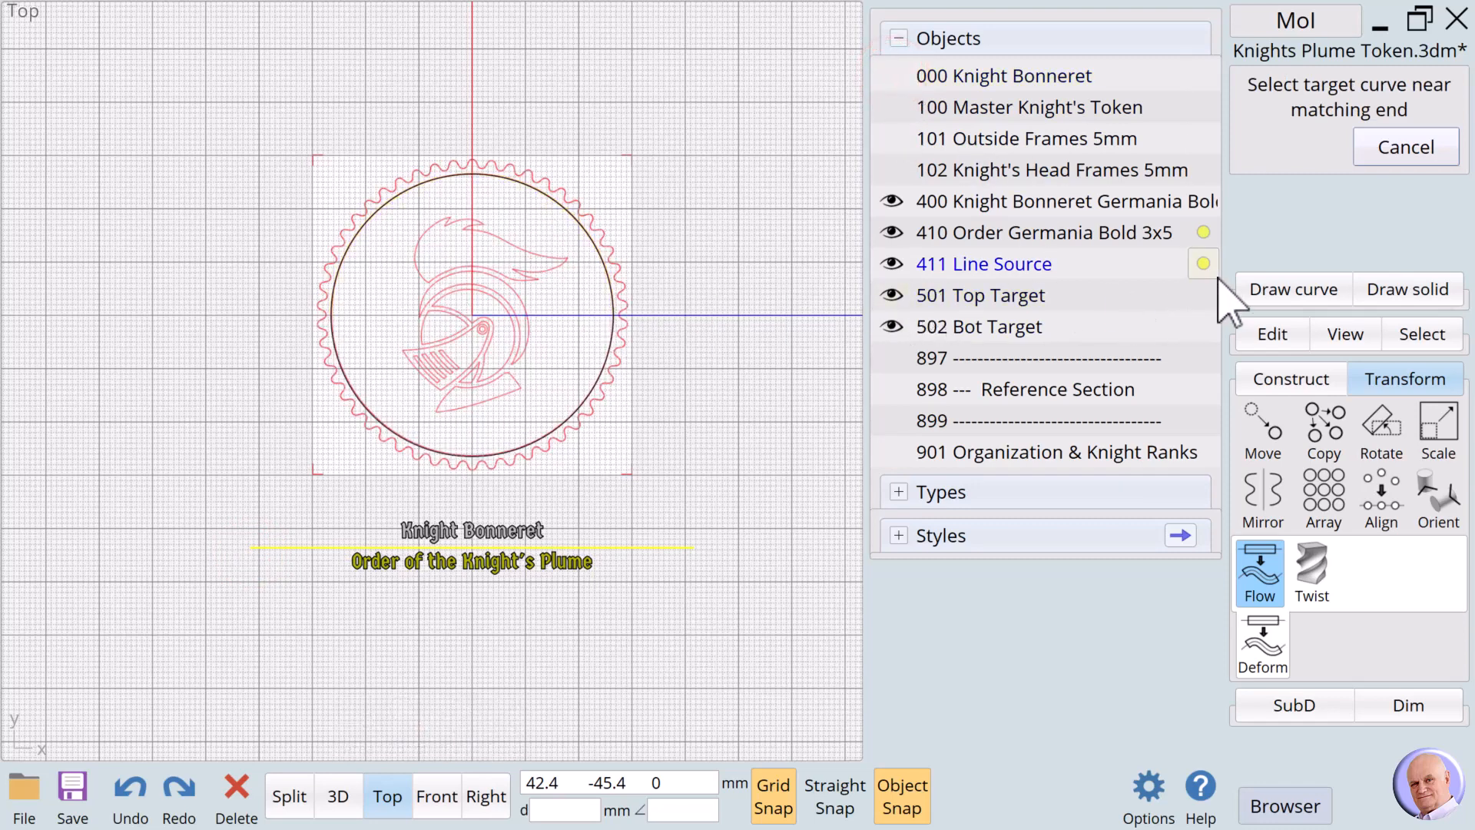
click(330, 287)
click(1281, 209)
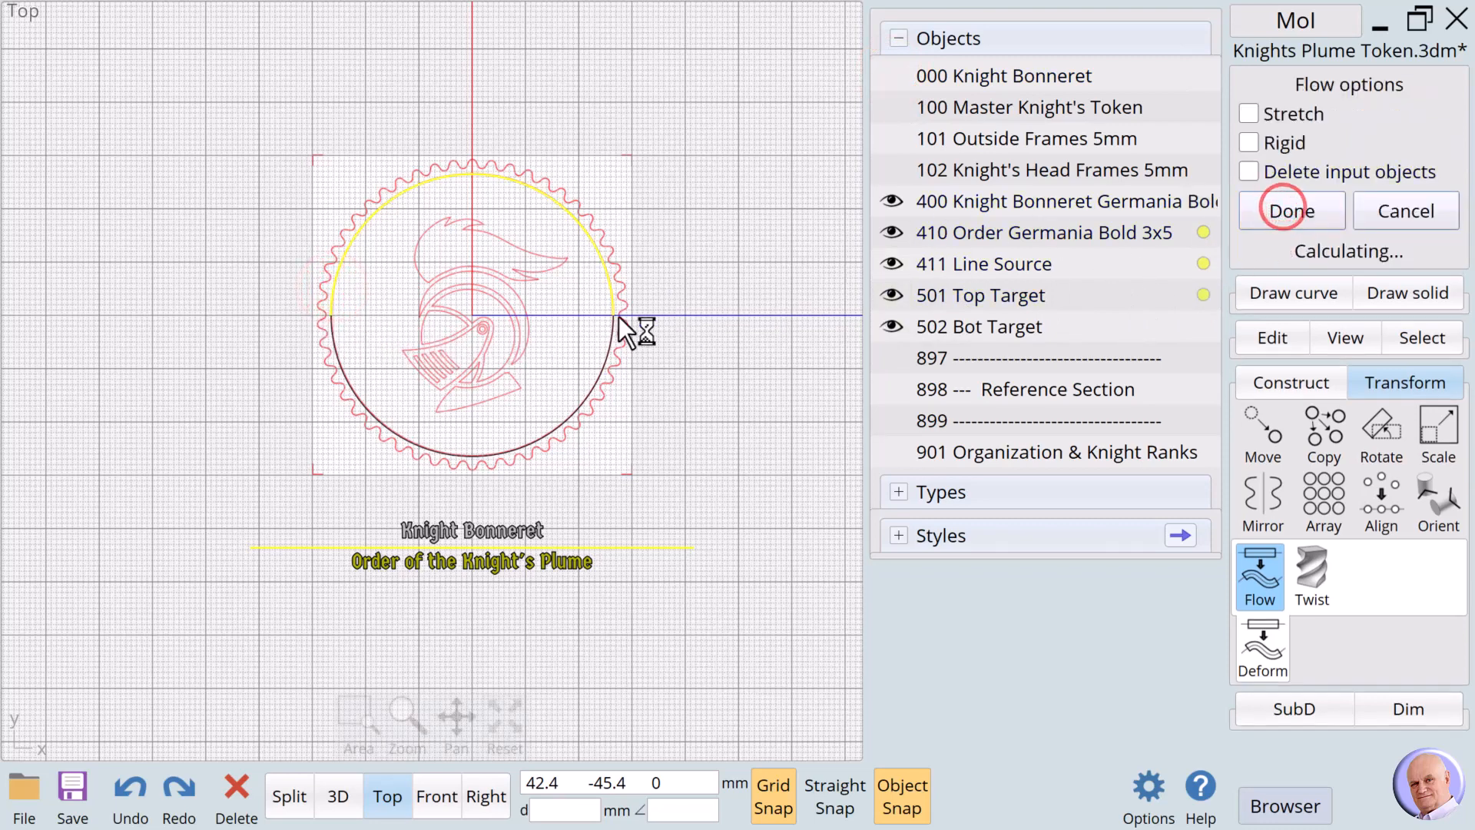
click(733, 356)
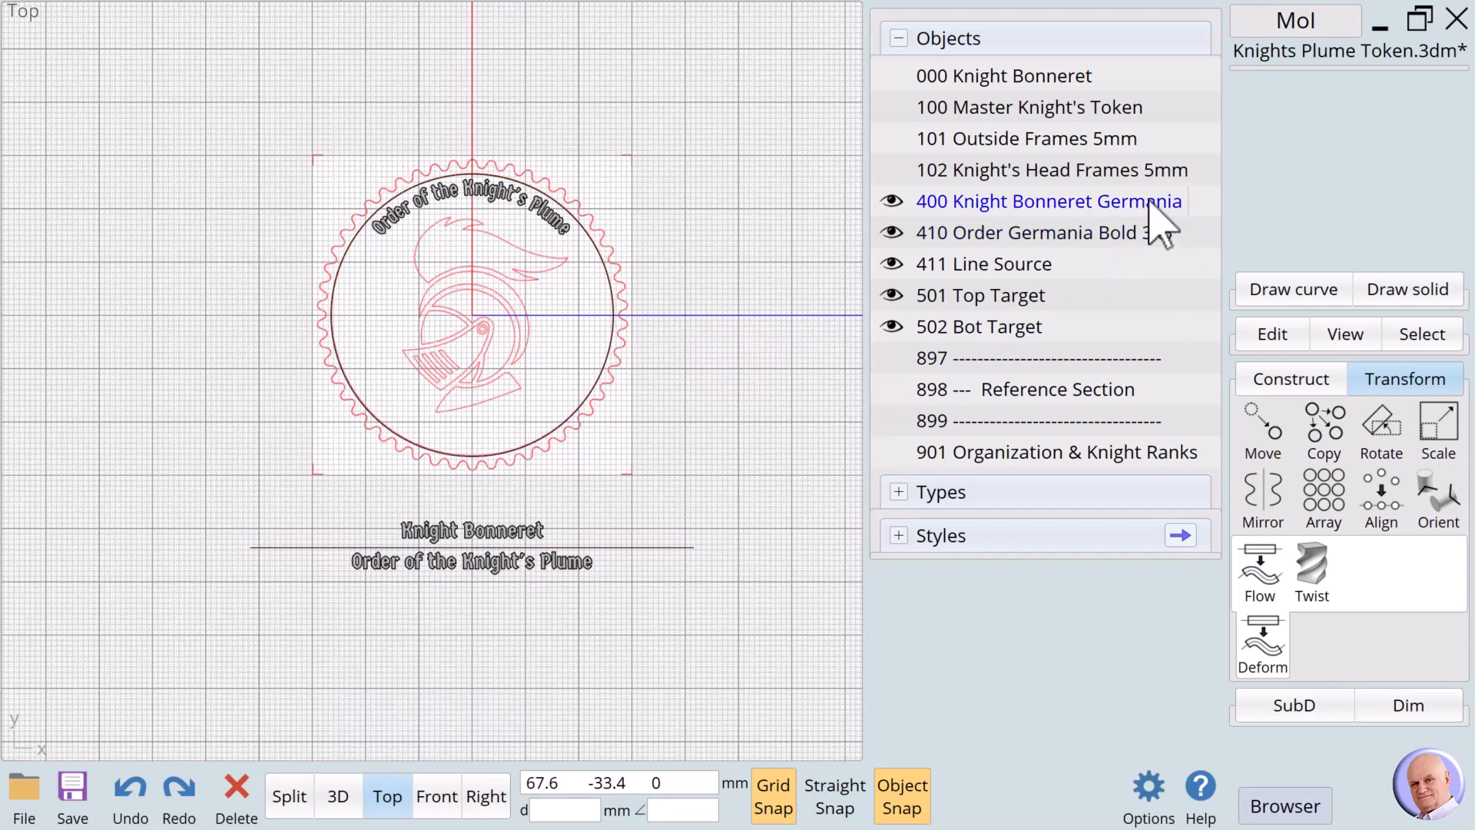
Flow the straight Knight Bonneret lettering from Line Source onto Bot Target, and show the Knight Bonneret token again.
click(1205, 201)
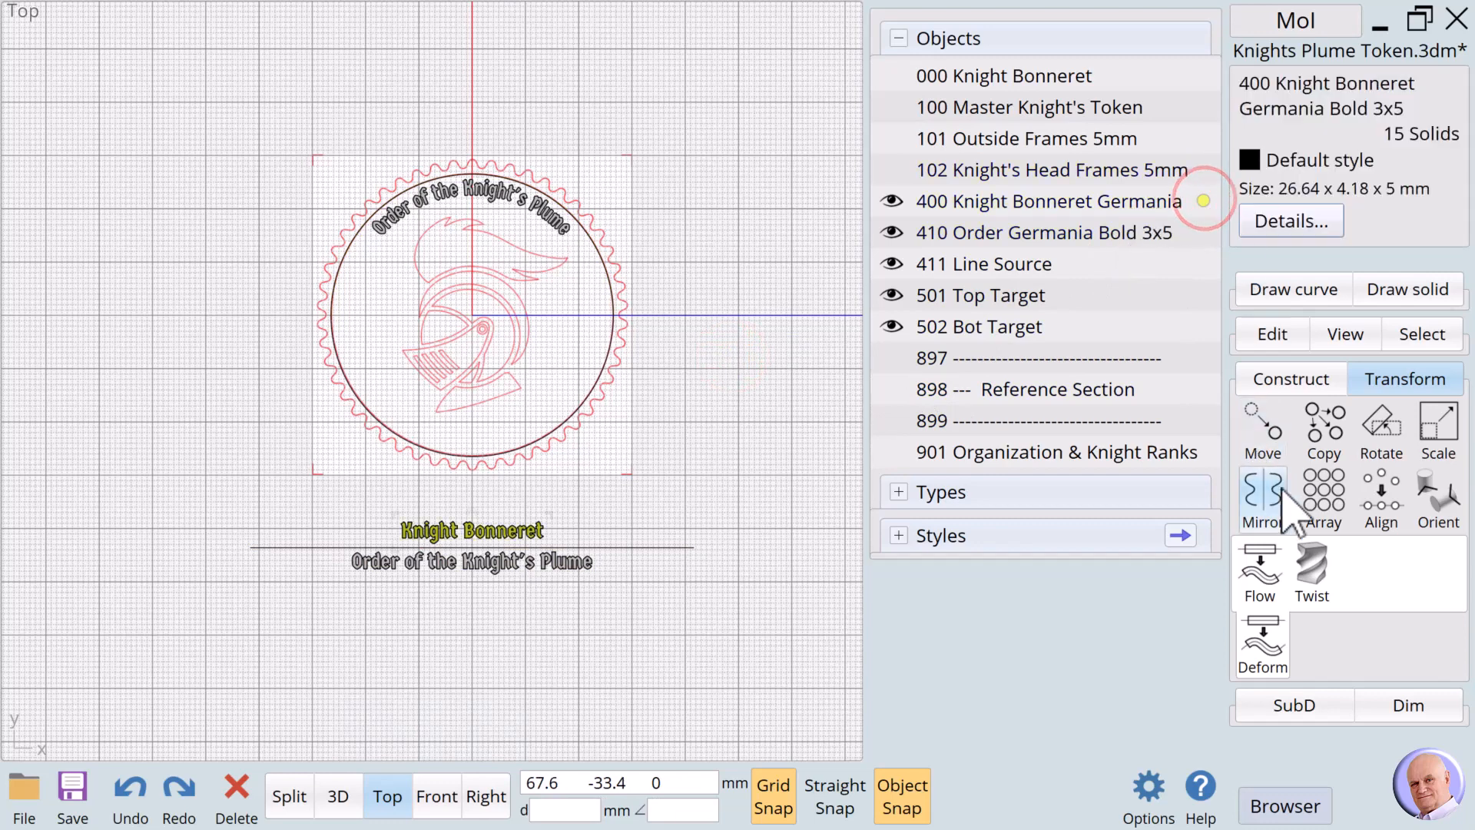
click(1260, 567)
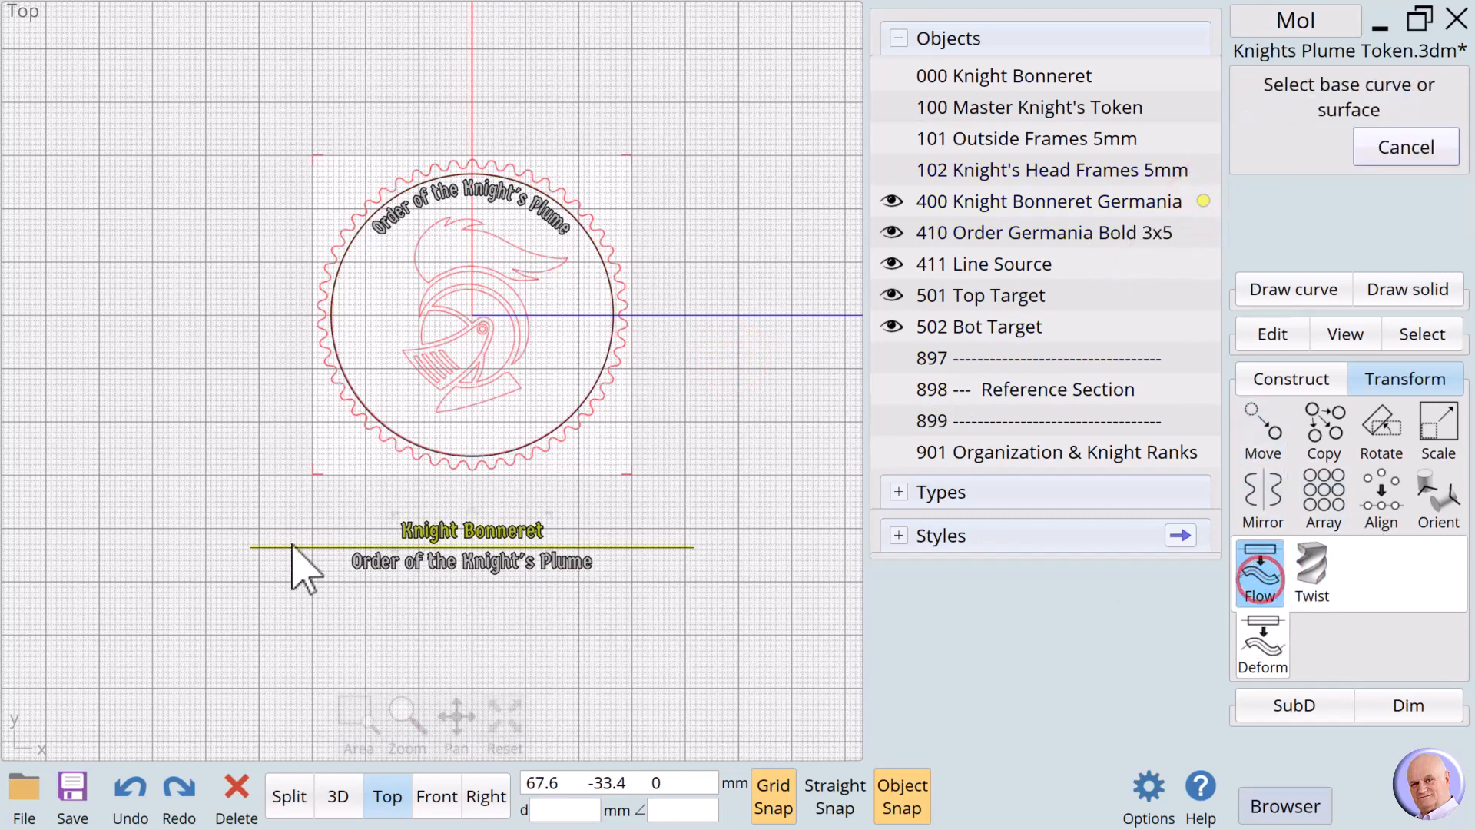
click(249, 548)
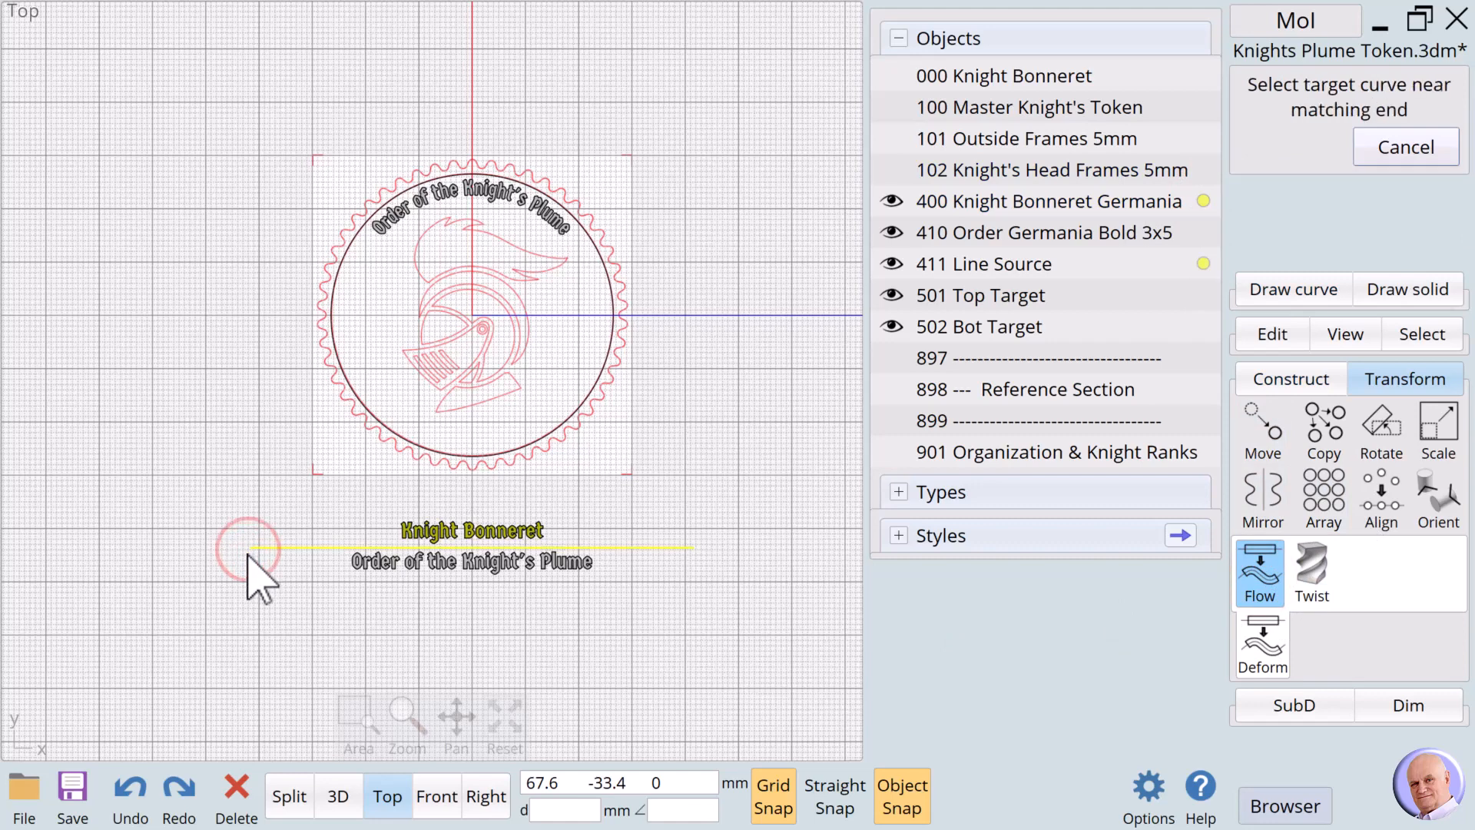
click(332, 343)
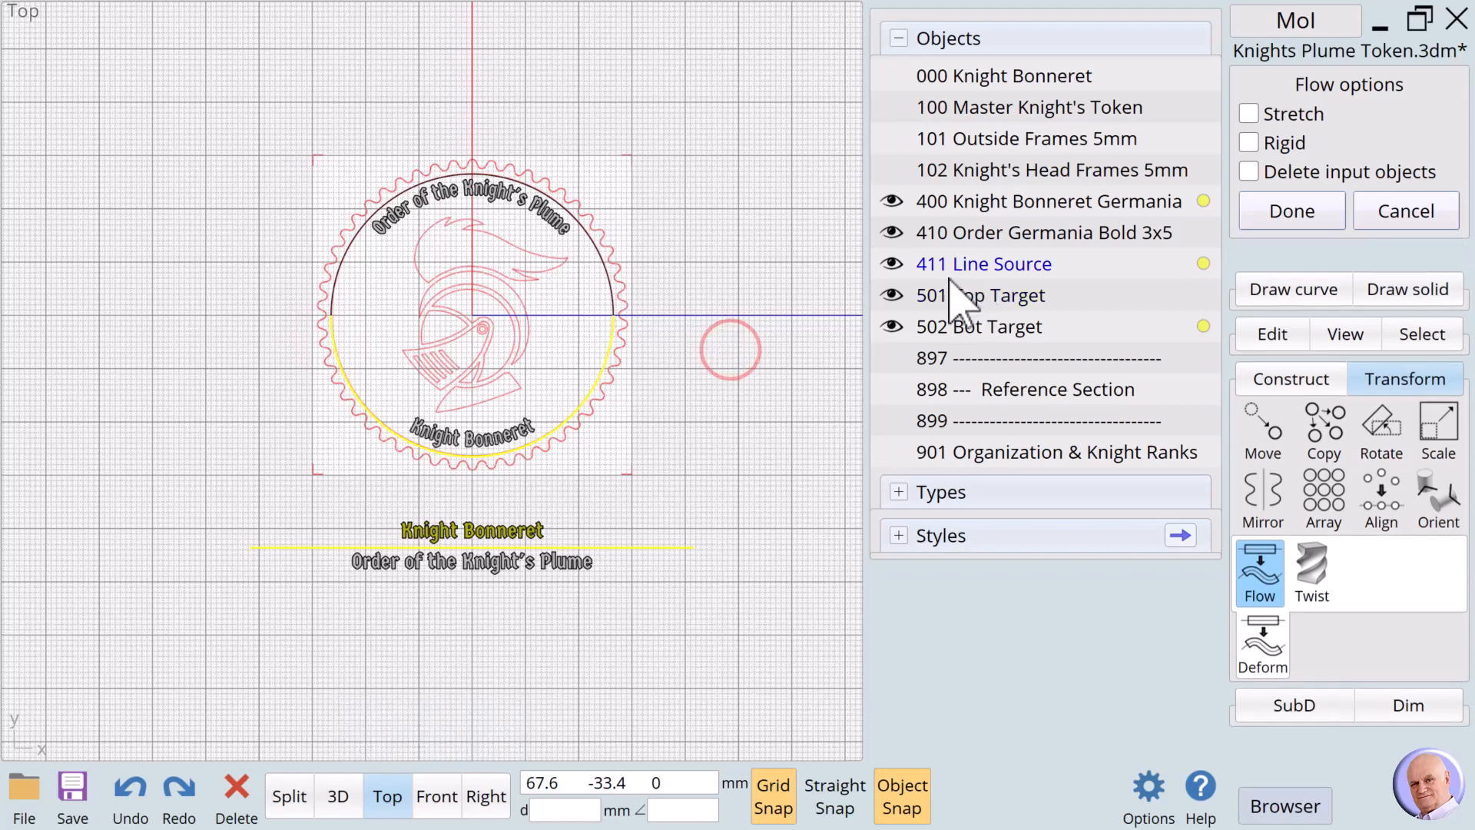
click(892, 76)
click(733, 183)
click(690, 311)
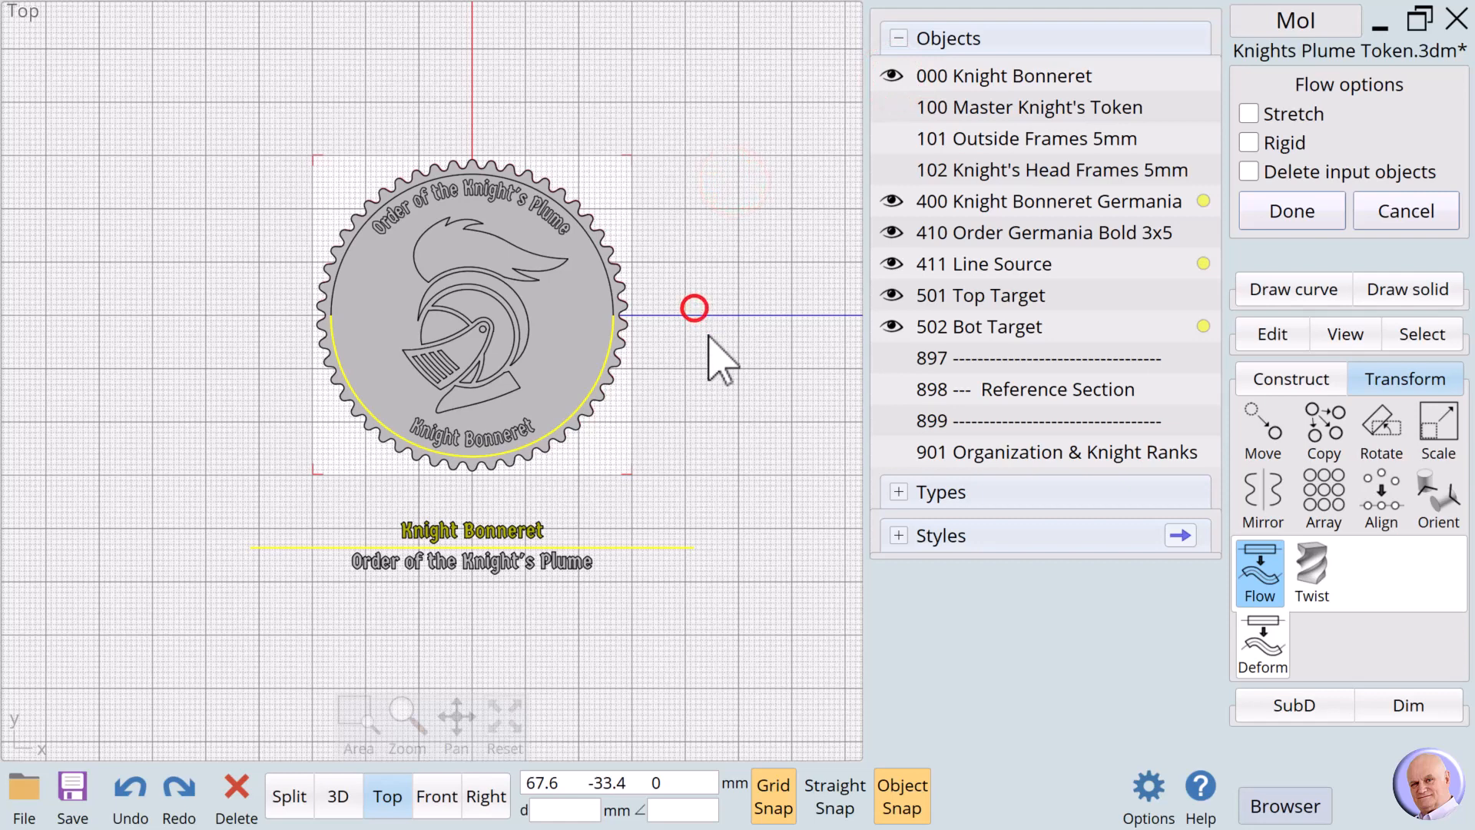
click(1317, 209)
click(835, 288)
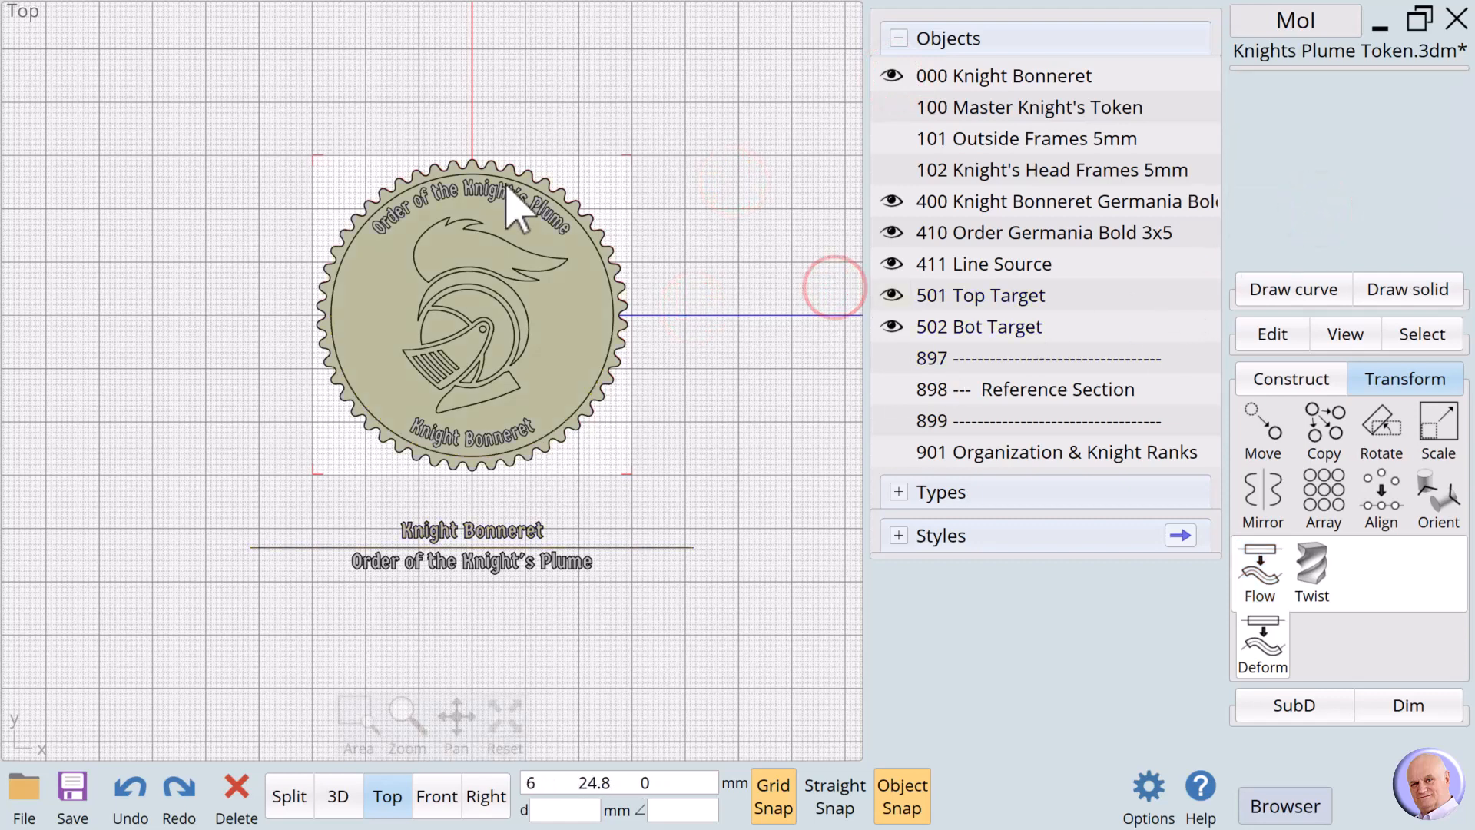
Hide the Line Source, Top Target and Bot Target curves.
click(889, 264)
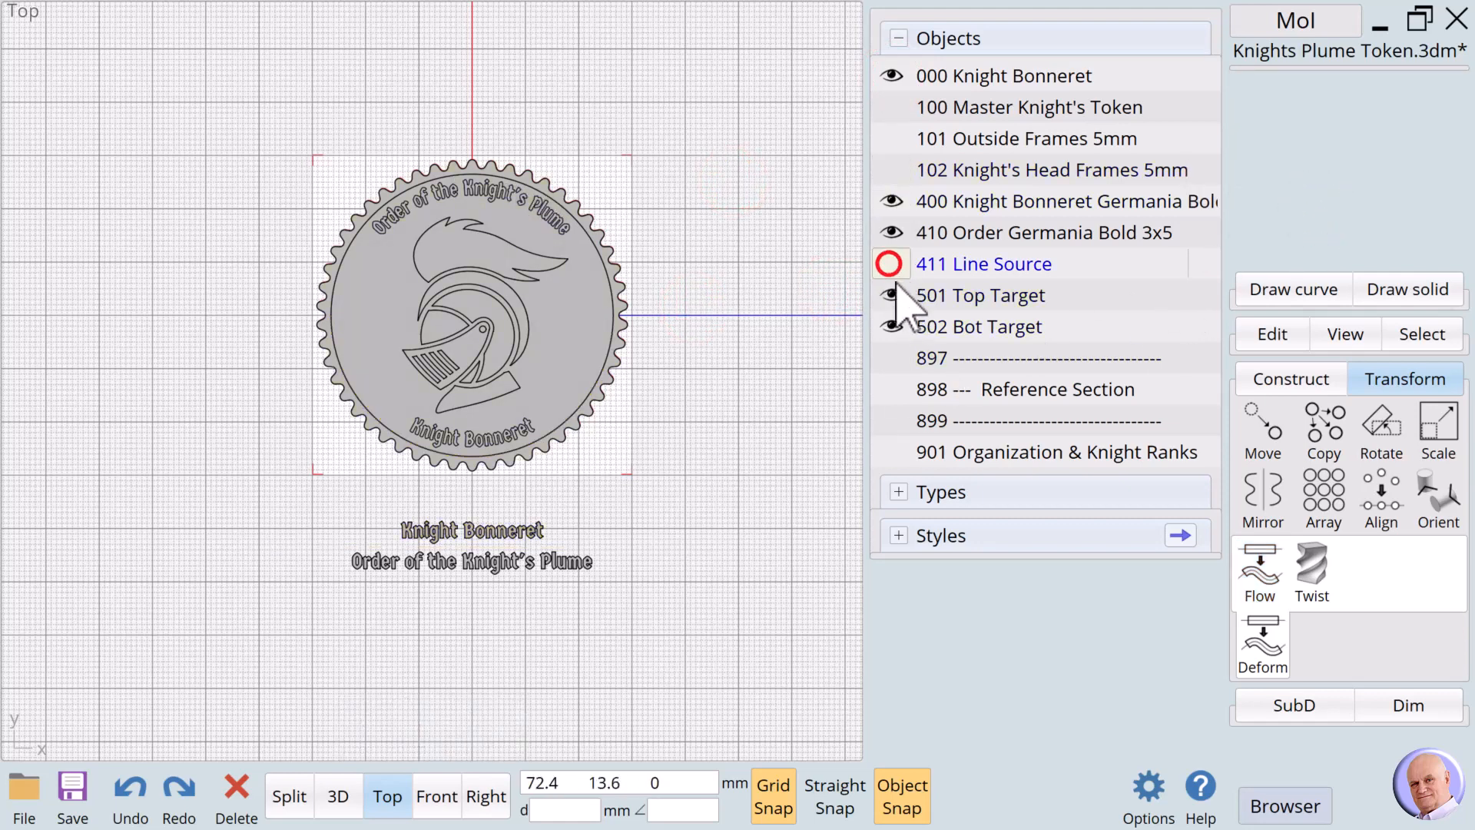
click(891, 295)
click(891, 325)
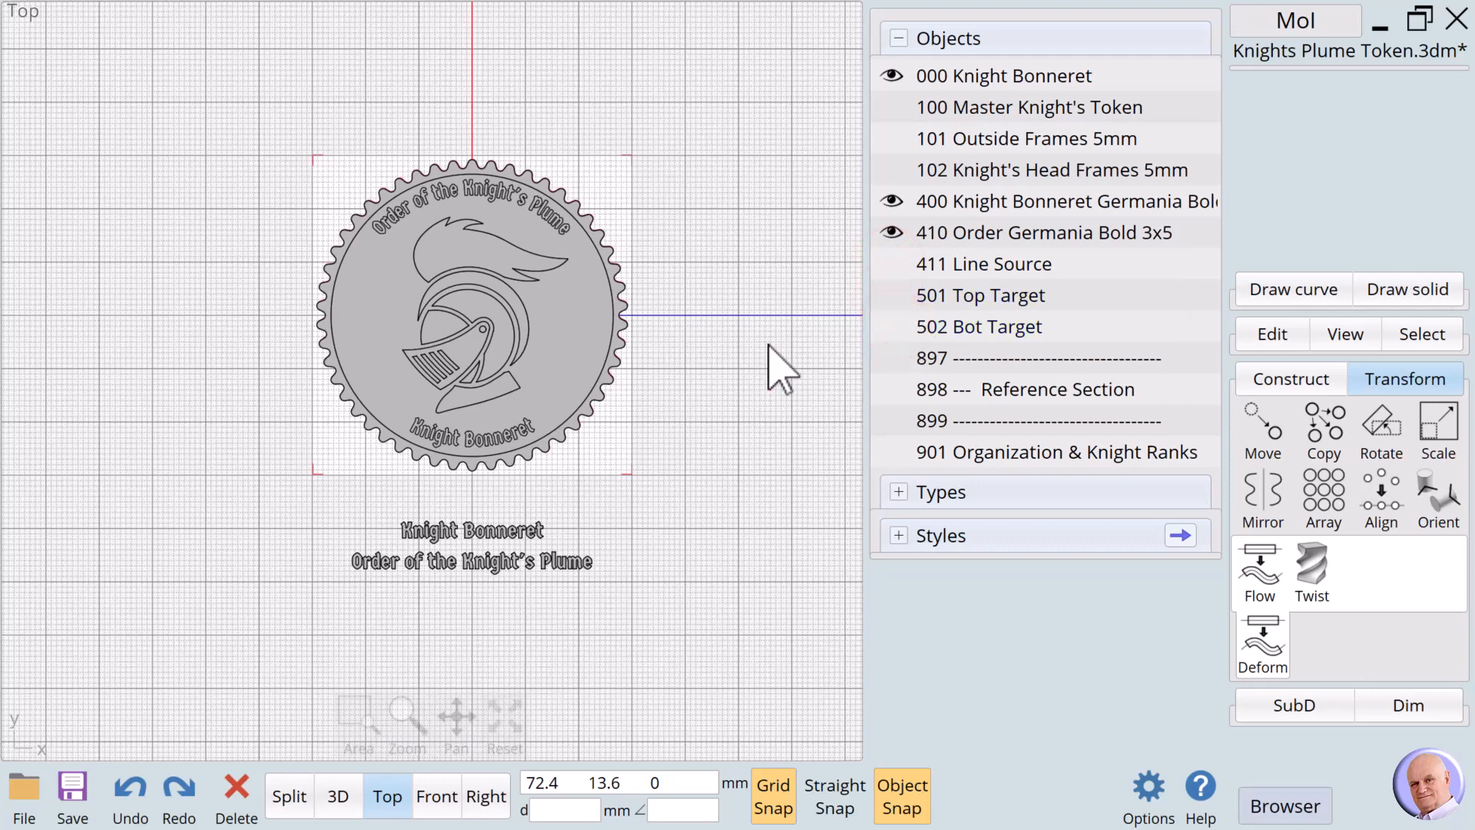
Select the token together with its curved lettering and name all of it "000 Knight Bonneret".
drag(210, 138, 668, 489)
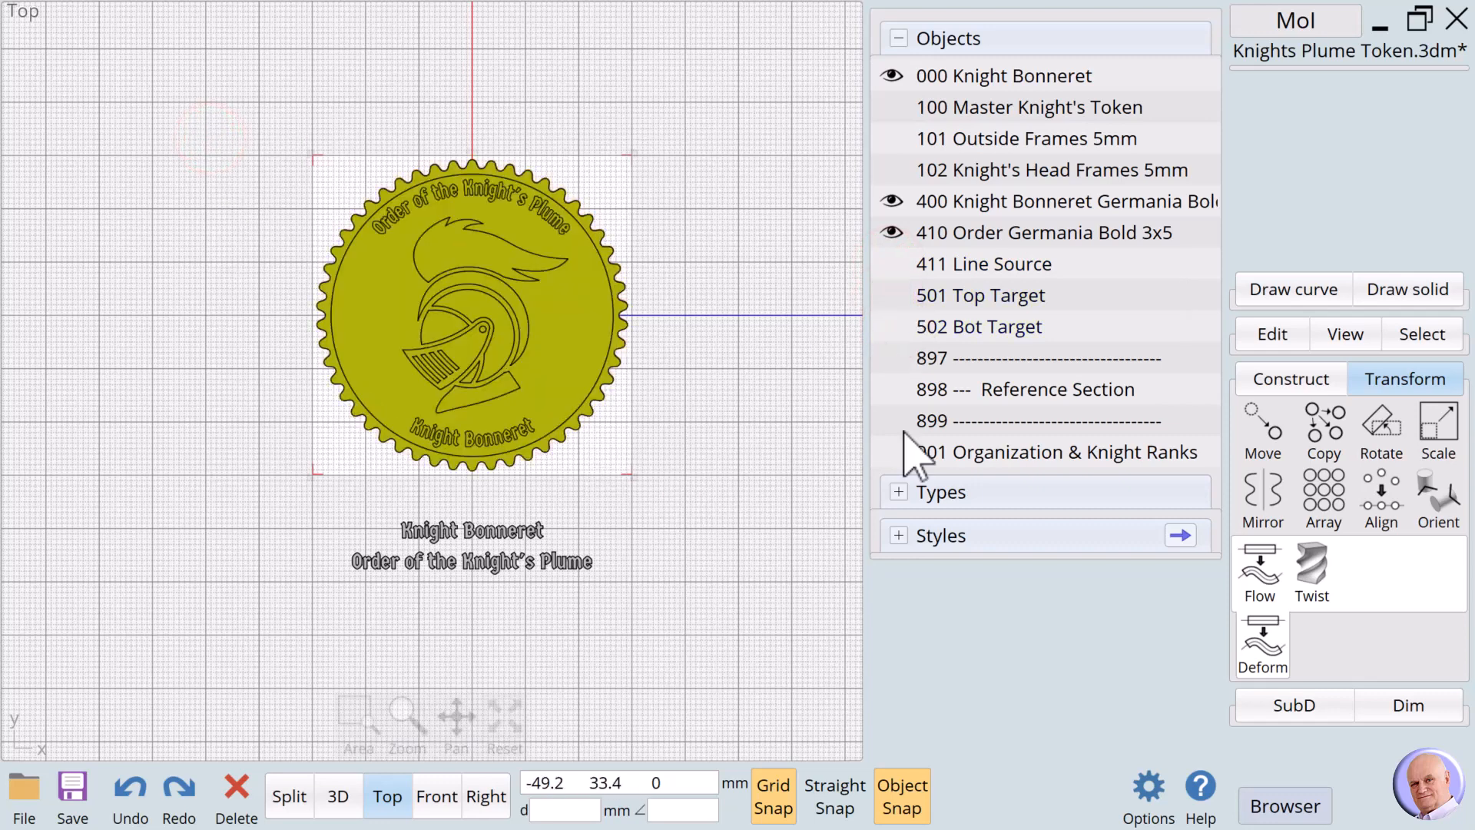
click(1271, 81)
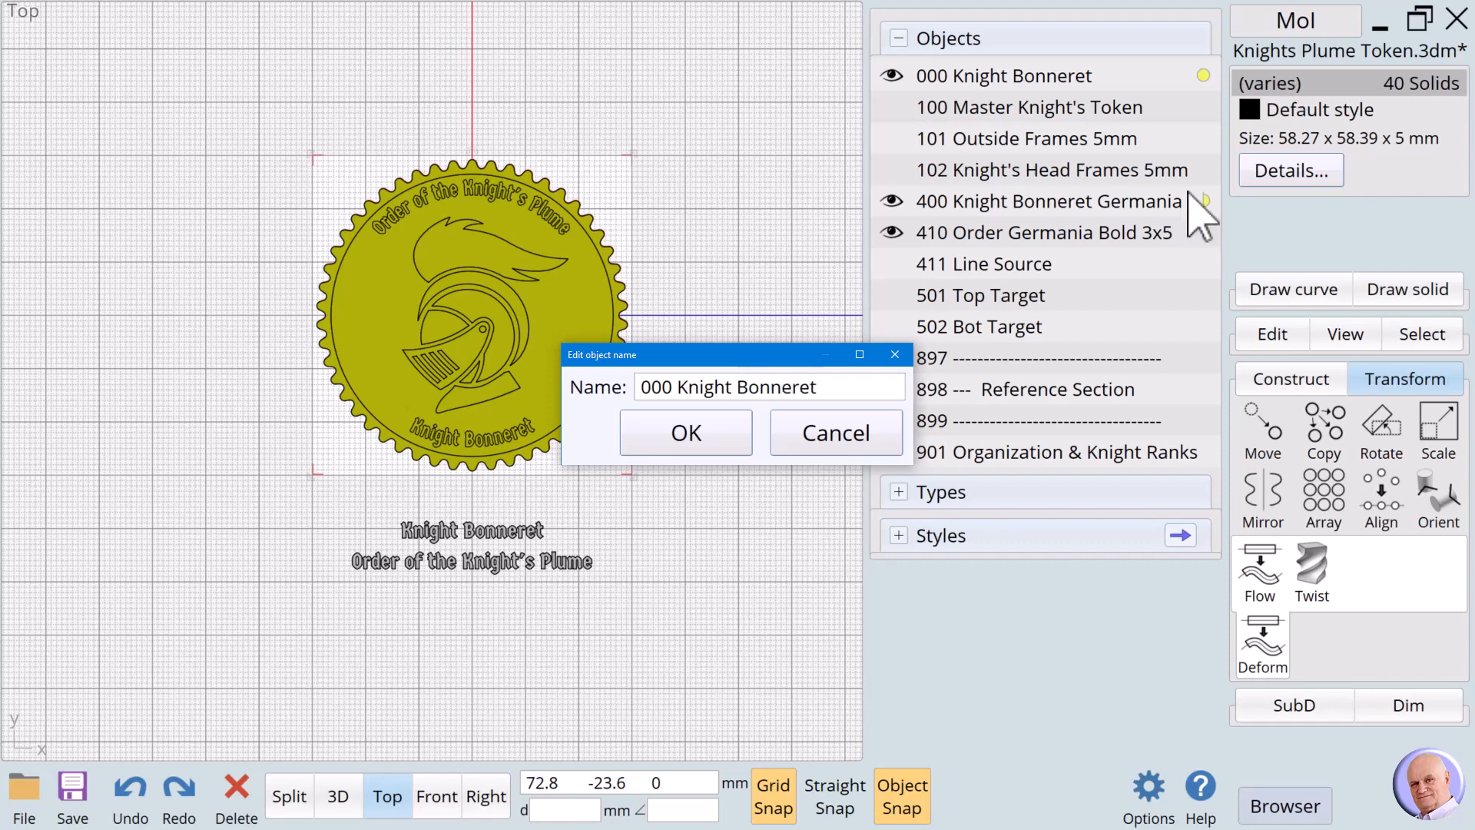
click(725, 435)
click(692, 325)
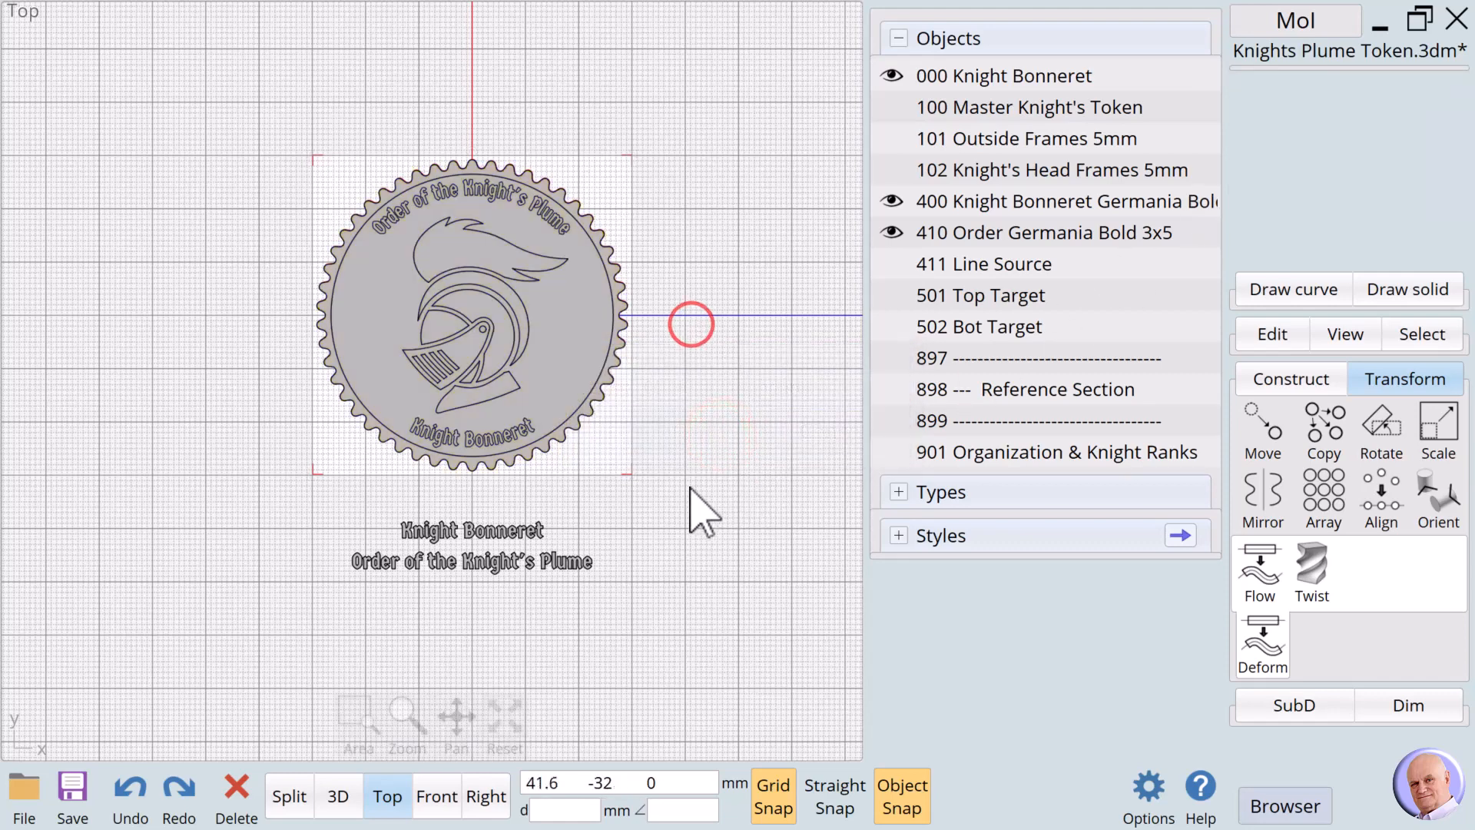
Hide the straight source lettering, 400 Knight Bonneret Germania Bold 3x5 and 410 Order Germania Bold 3x5.
click(690, 487)
click(895, 201)
click(886, 241)
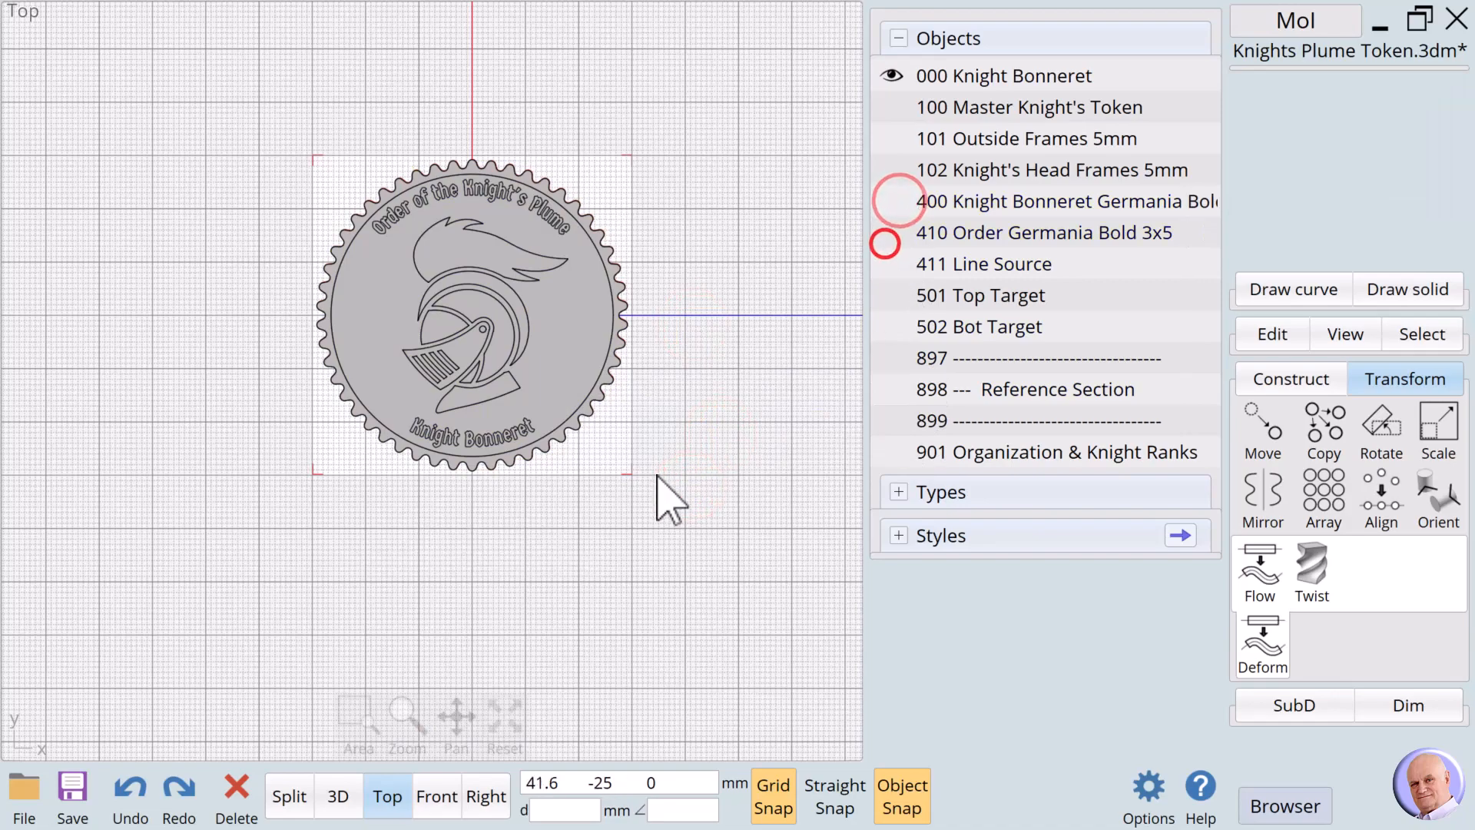
Inspect the lettered Knight Bonneret token in the 3D view from an angle and from above.
click(338, 796)
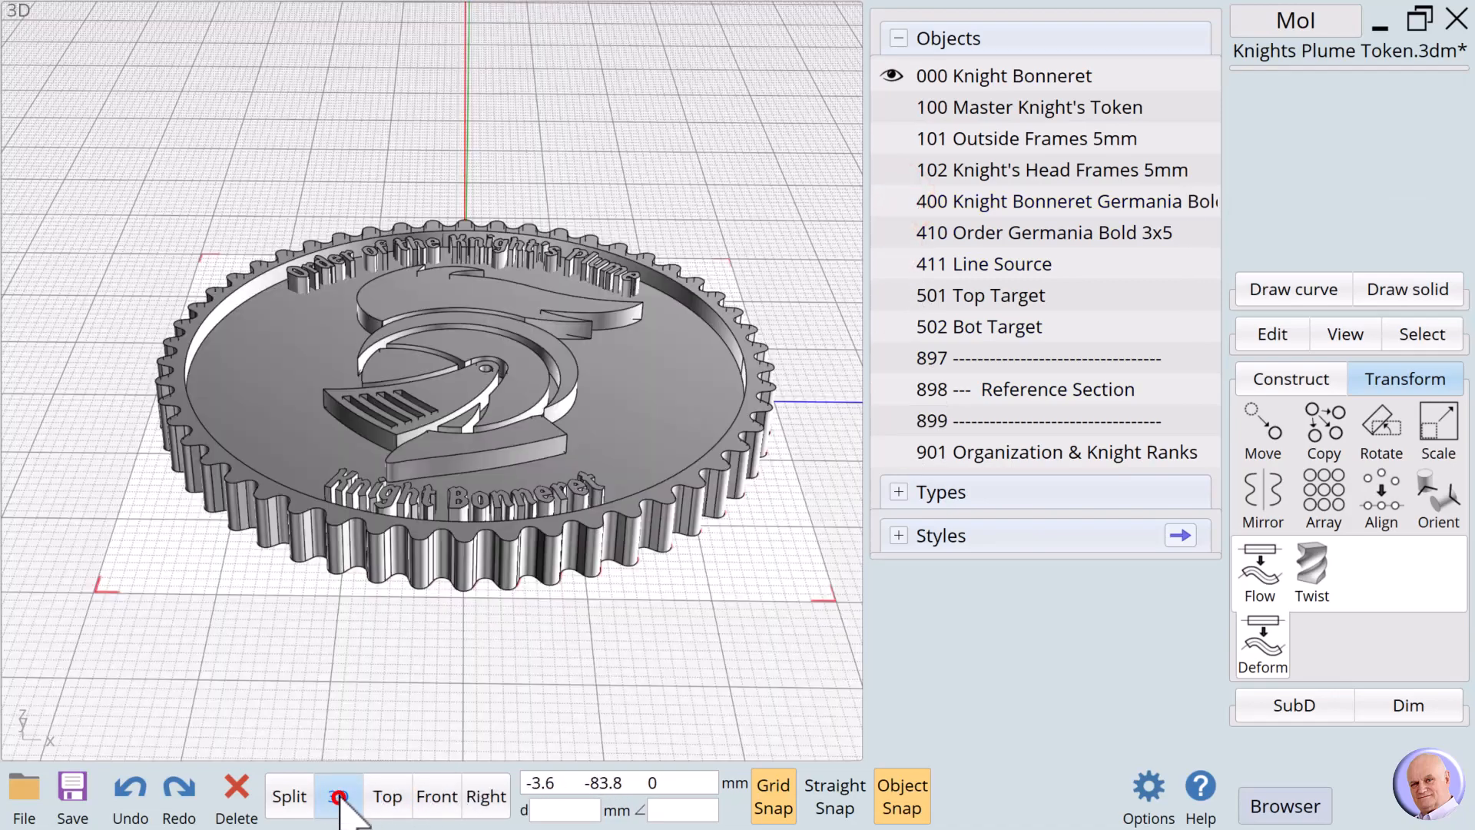
mouse_move(487, 730)
mouse_move(488, 730)
mouse_down()
mouse_move(480, 707)
mouse_move(494, 705)
mouse_move(440, 708)
mouse_move(496, 705)
mouse_move(456, 736)
mouse_move(487, 712)
mouse_move(483, 749)
mouse_up()
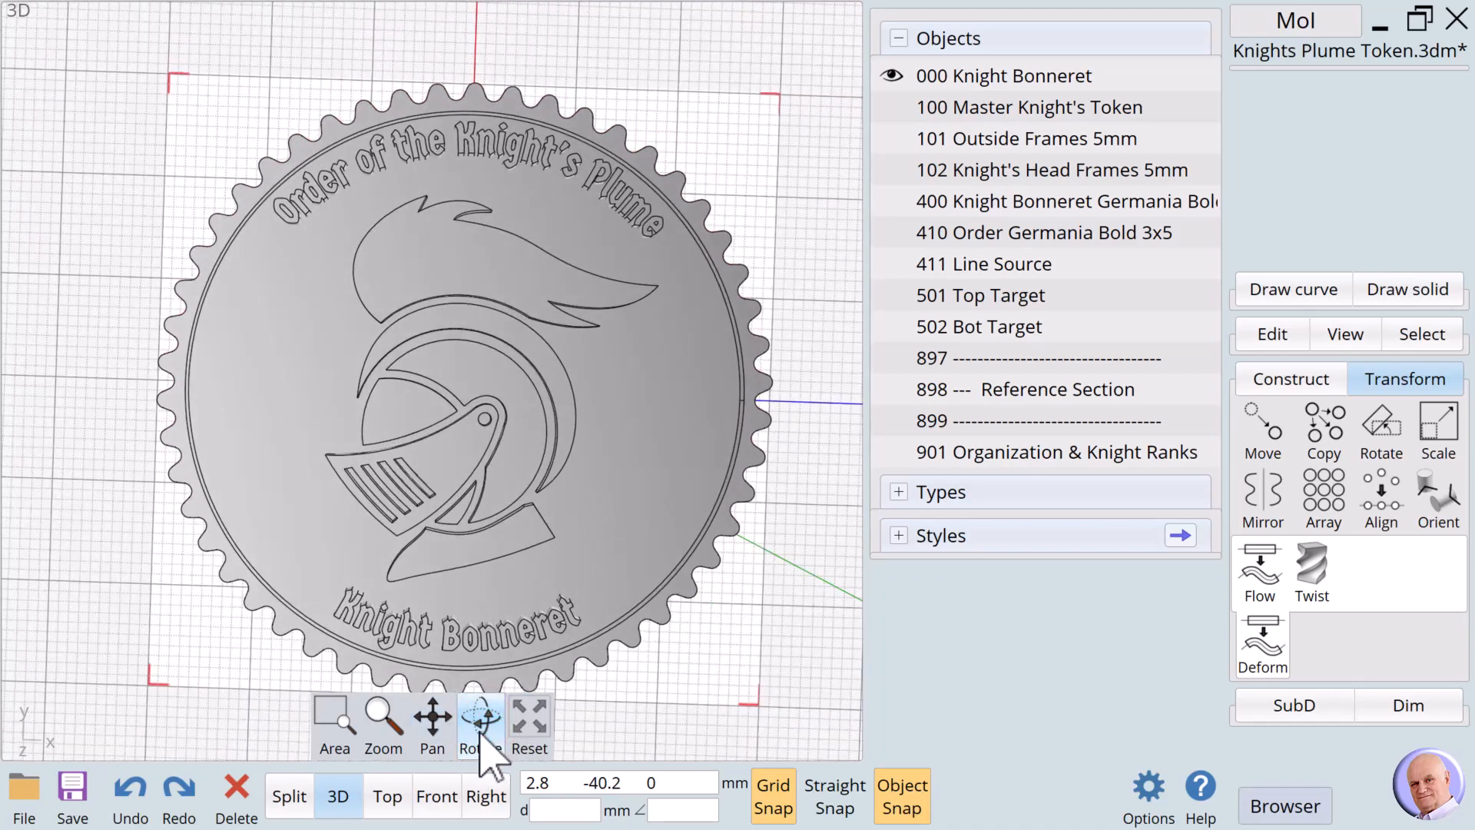